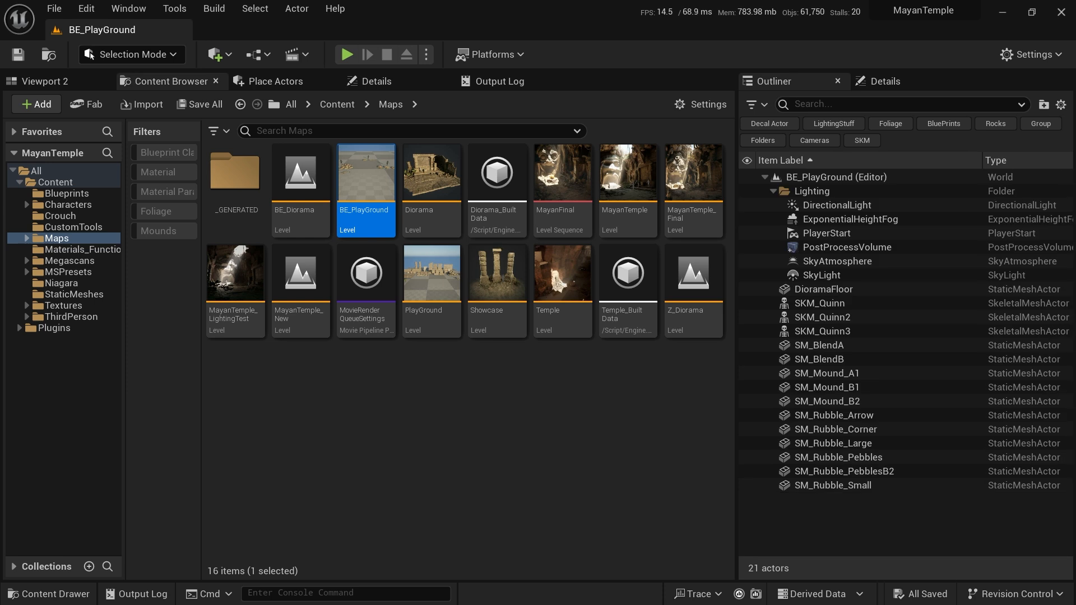
- Examine the rubble piles, mounds and mannequins placed on the checkered floor of the BE_PlayGround level
drag(217, 443, 502, 2)
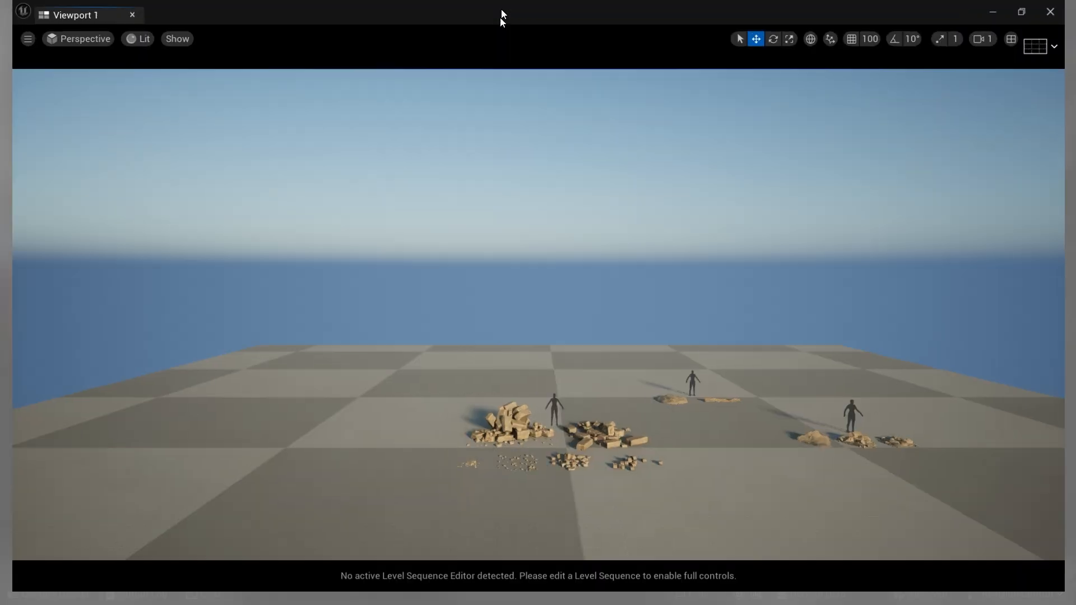
right_drag(417, 411, 417, 493)
drag(476, 446, 479, 381)
drag(498, 480, 482, 412)
middle_drag(557, 494, 449, 510)
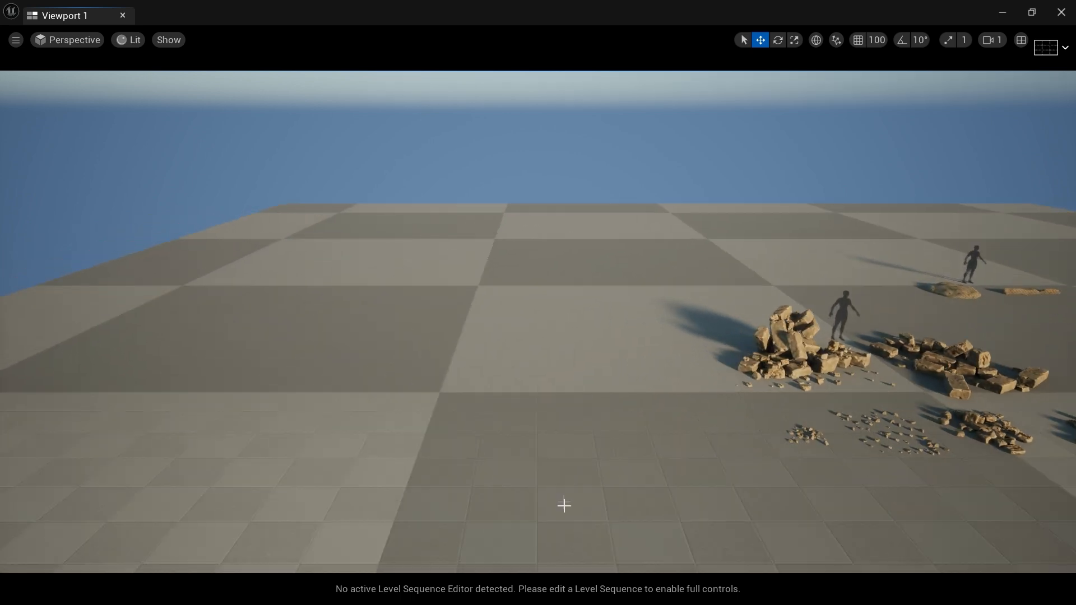
drag(587, 506, 601, 451)
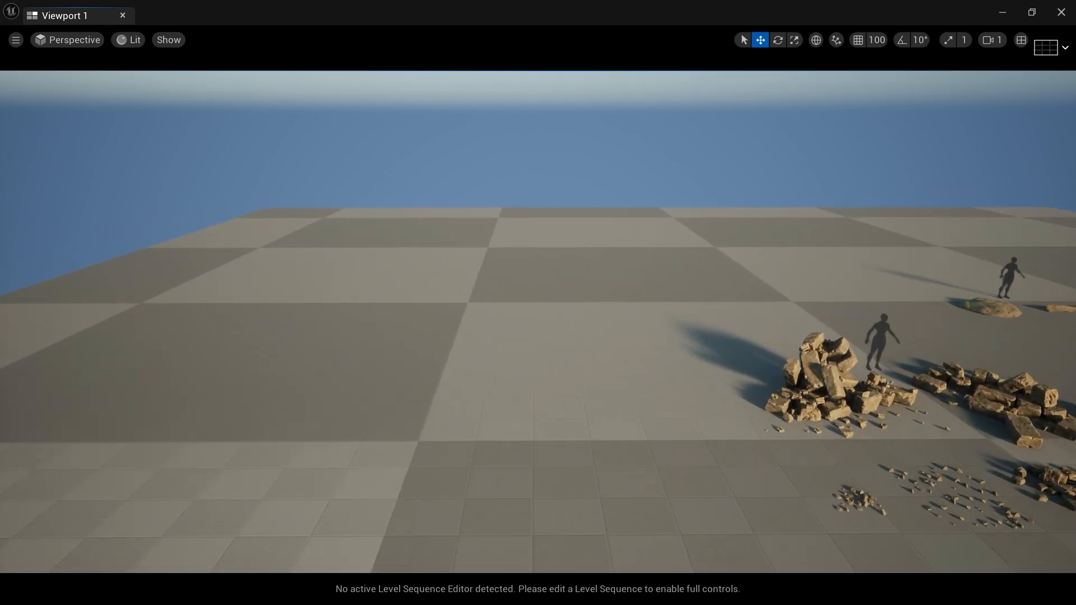
middle_drag(587, 476, 567, 503)
right_drag(895, 400, 974, 413)
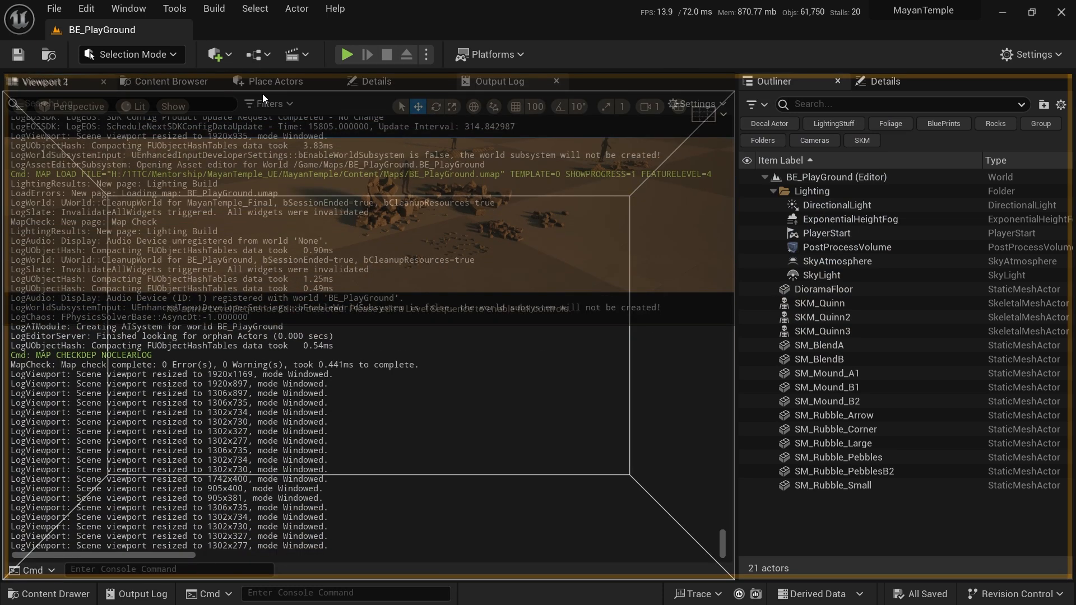
- Dock the floating Viewport 1 window beside the Content Browser and switch the editor to Scriptable Tools mode
drag(263, 93, 271, 85)
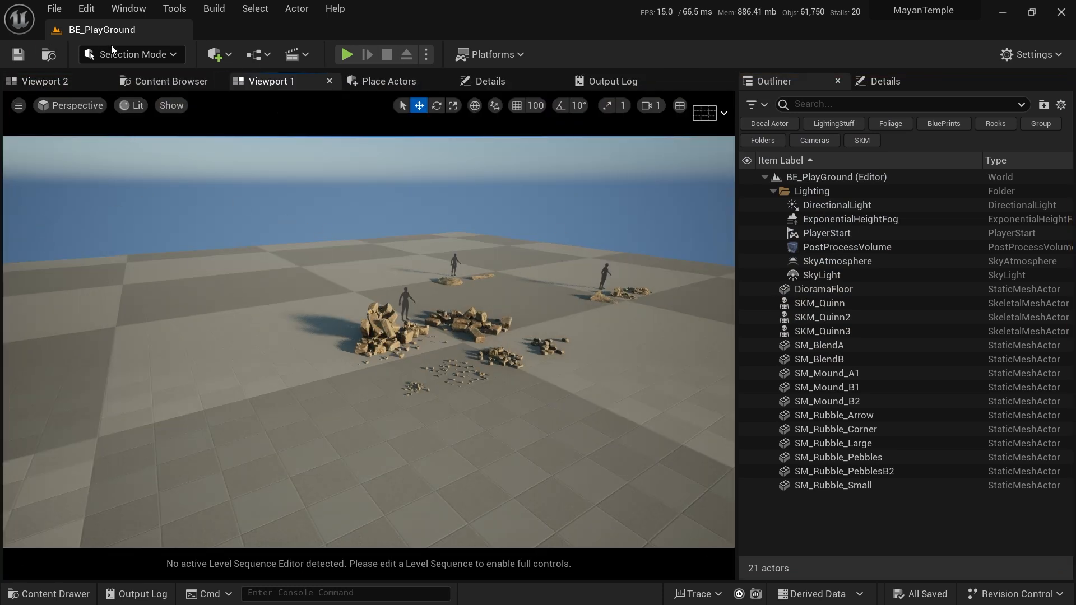
click(132, 55)
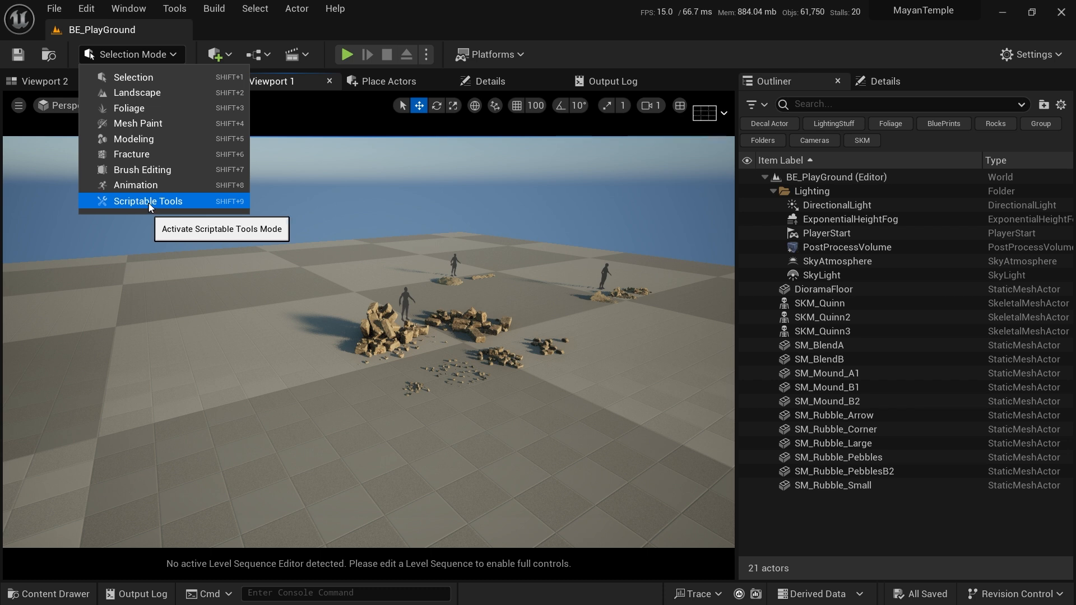
click(150, 203)
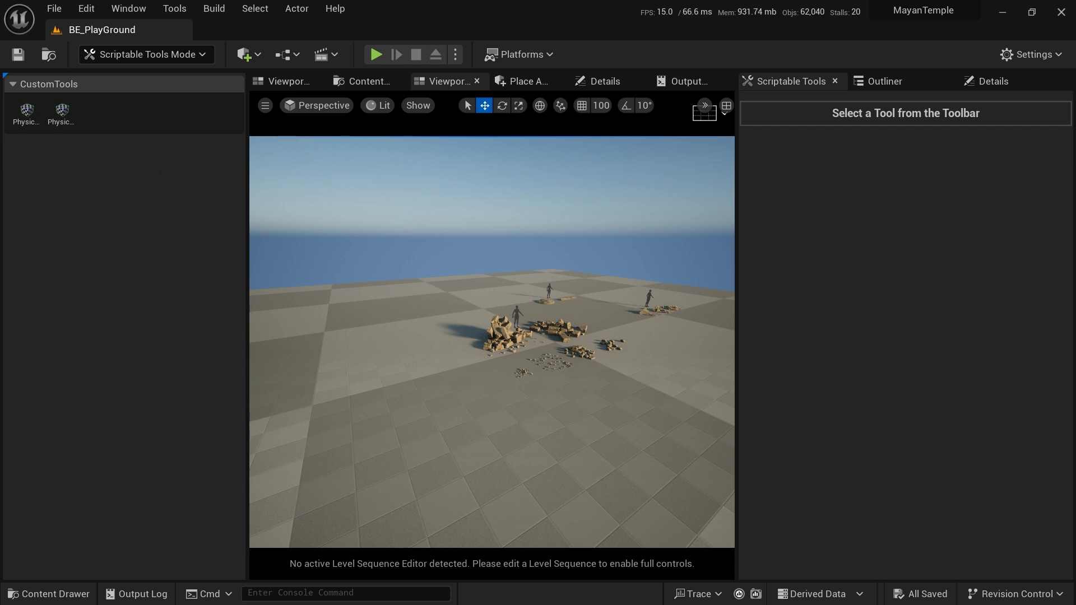
- Start the level in Simulate play mode and activate the Physics Drop custom tool
click(455, 54)
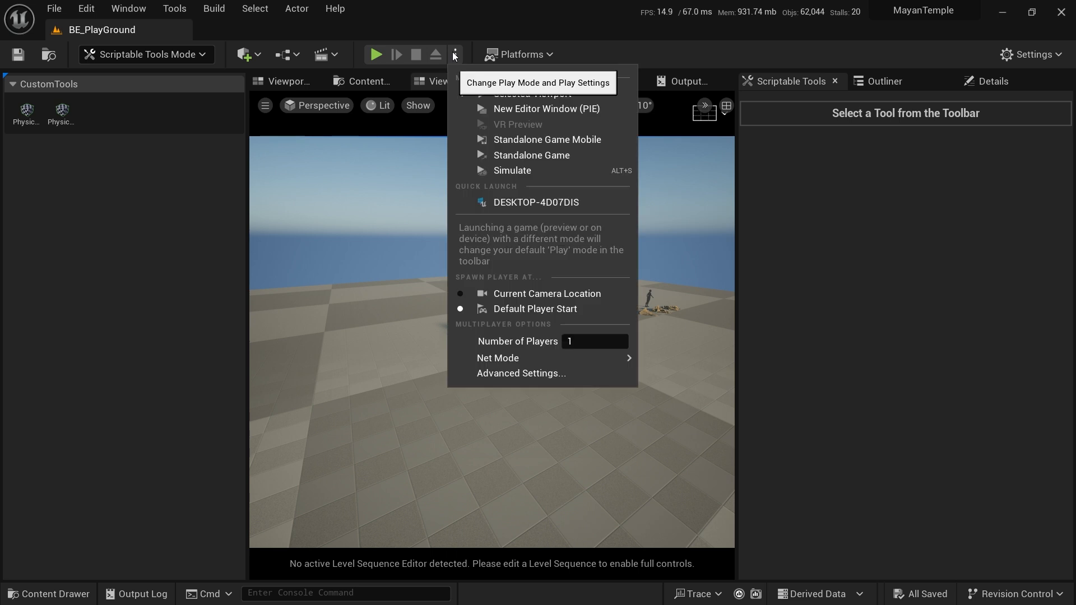
click(495, 173)
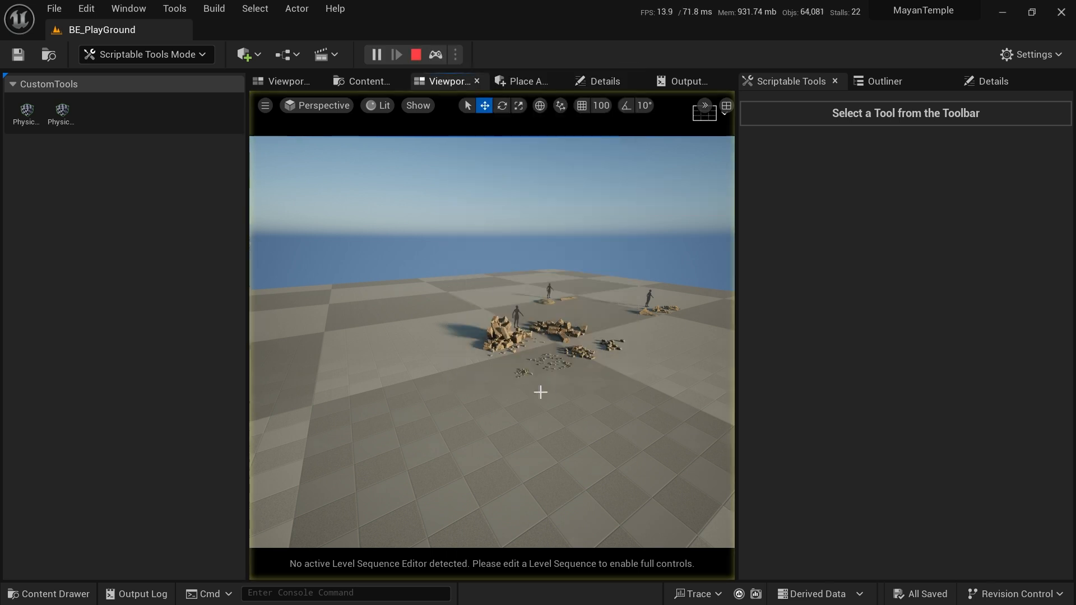
right_drag(536, 398, 514, 398)
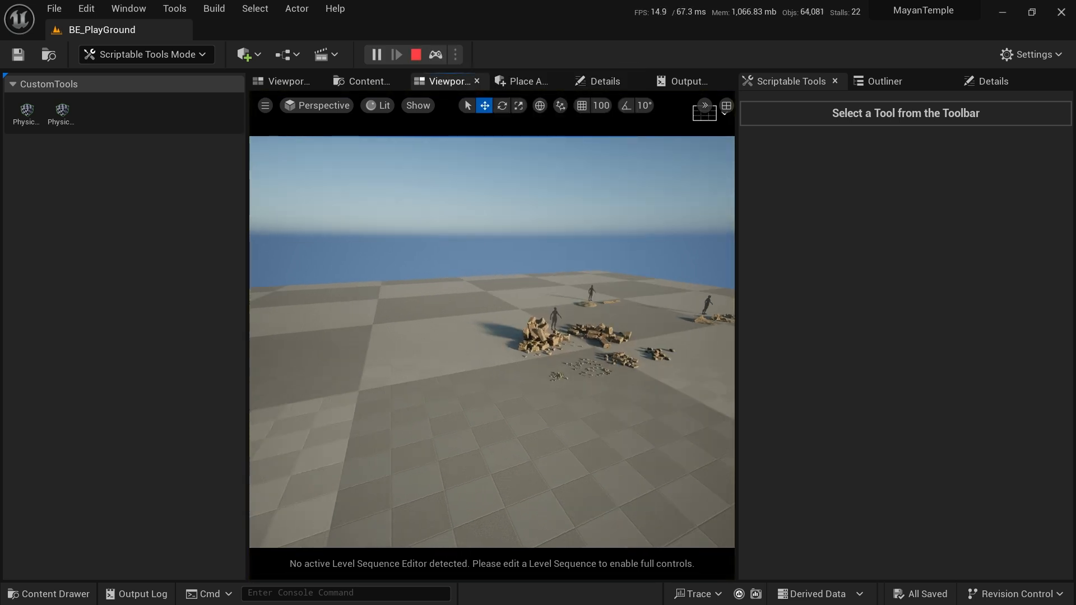
click(75, 108)
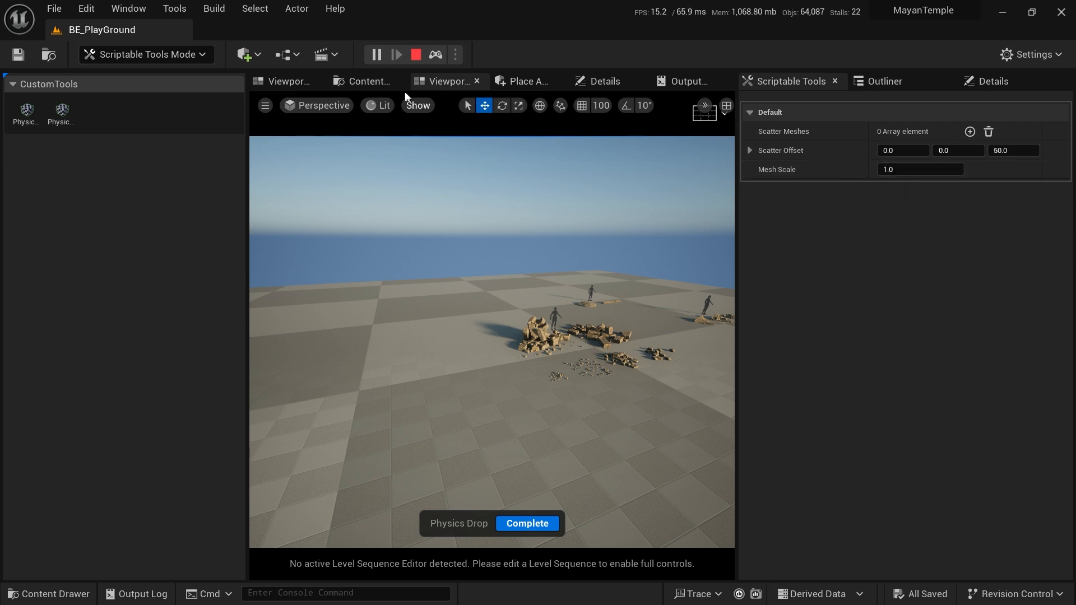
- Assign the stone meshes SM_StairP_1 through SM_StairP_4B from the StaticMeshes folder to the tool's Scatter Meshes array
click(361, 85)
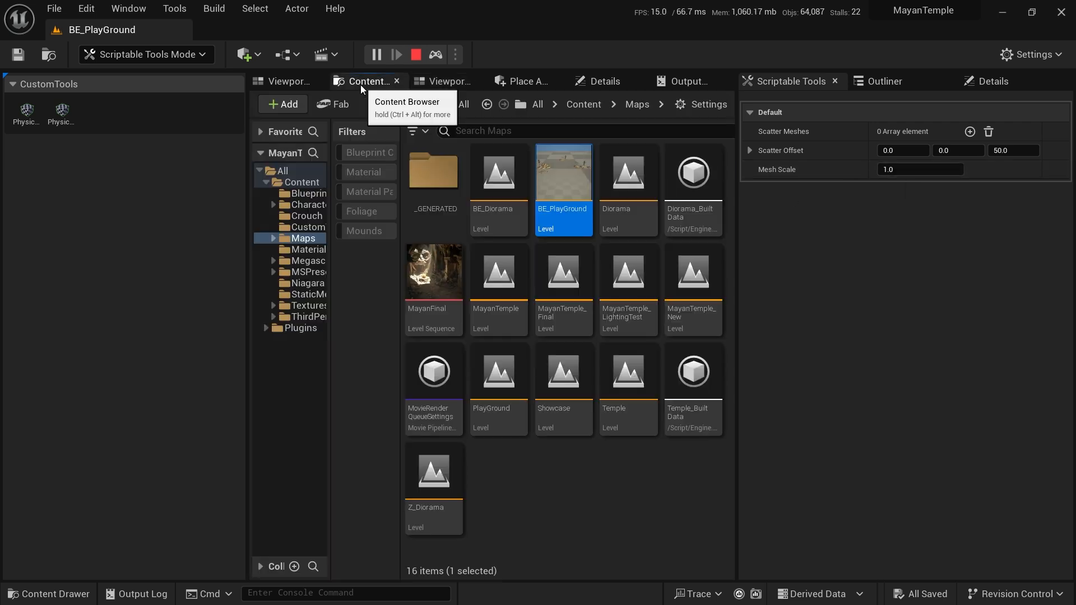
click(308, 293)
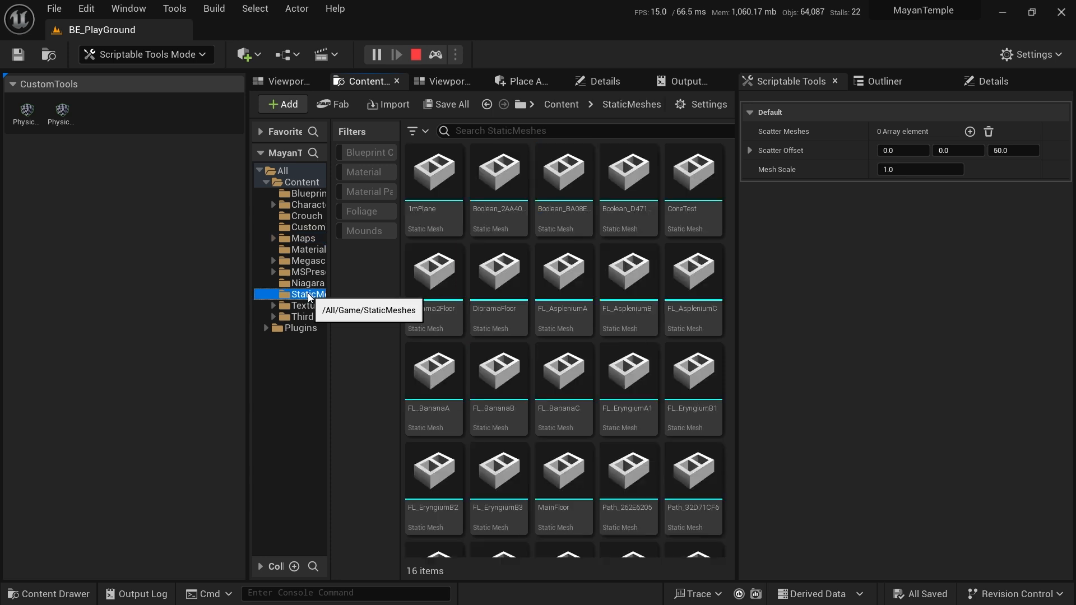
scroll(614, 426, down, 10)
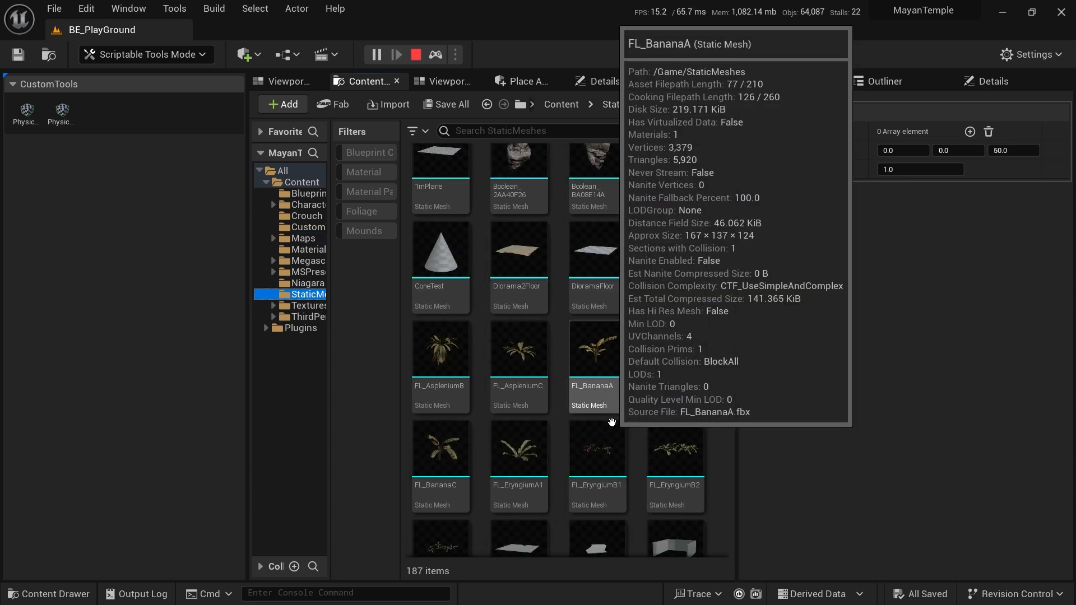
scroll(628, 435, down, 8)
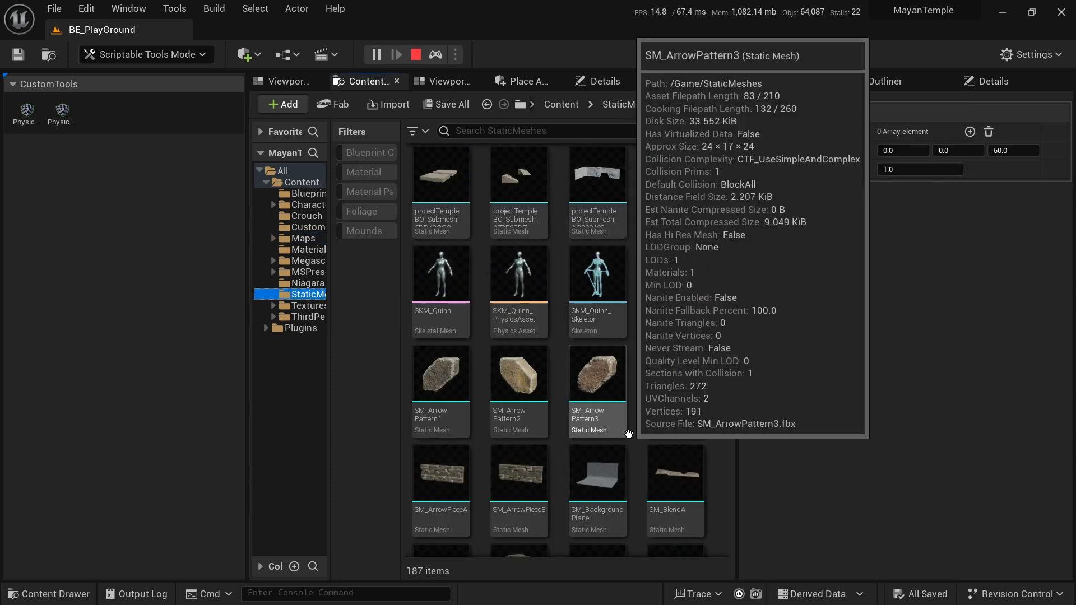
scroll(633, 436, down, 8)
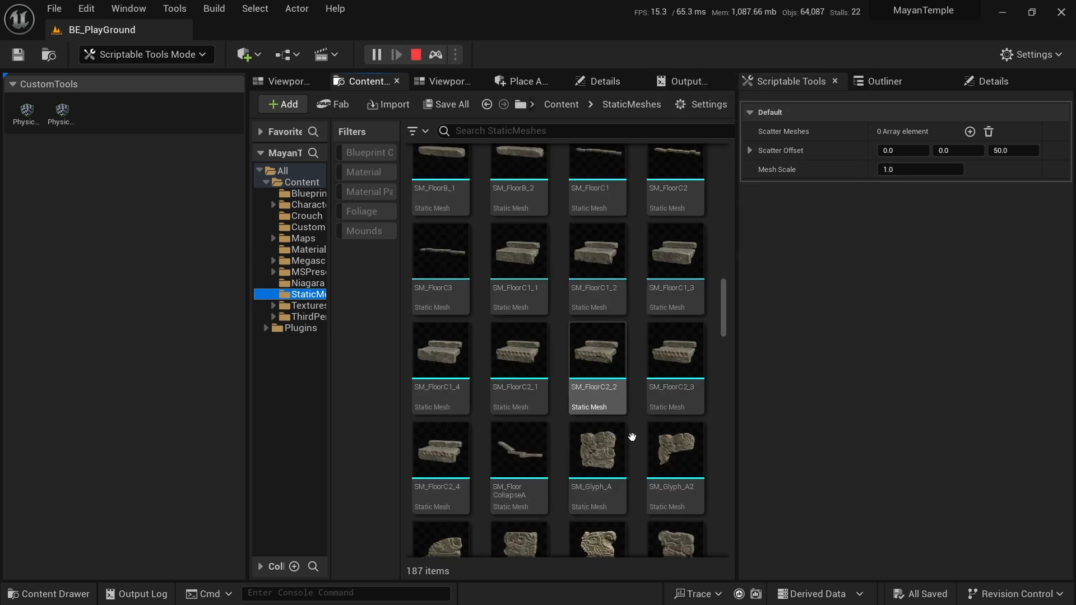
scroll(633, 438, down, 8)
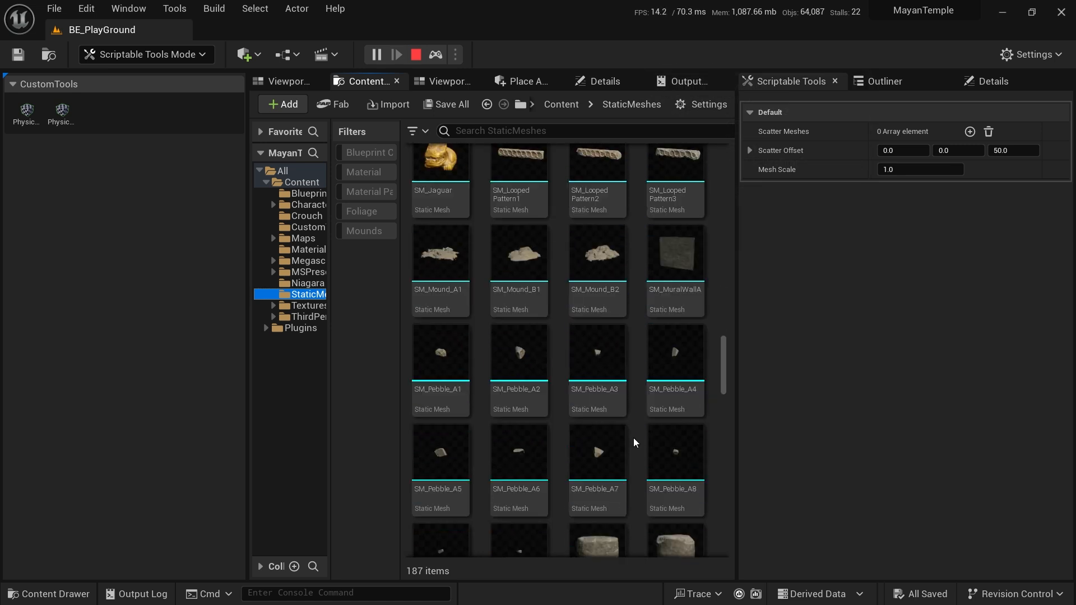
scroll(634, 439, down, 8)
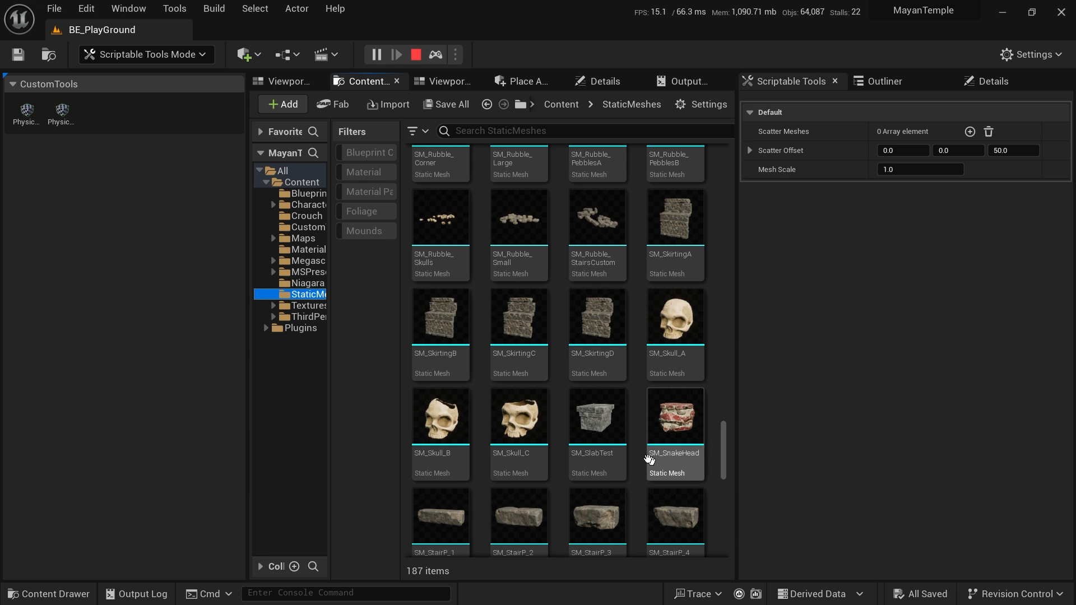
scroll(588, 408, down, 3)
scroll(443, 449, down, 2)
click(462, 379)
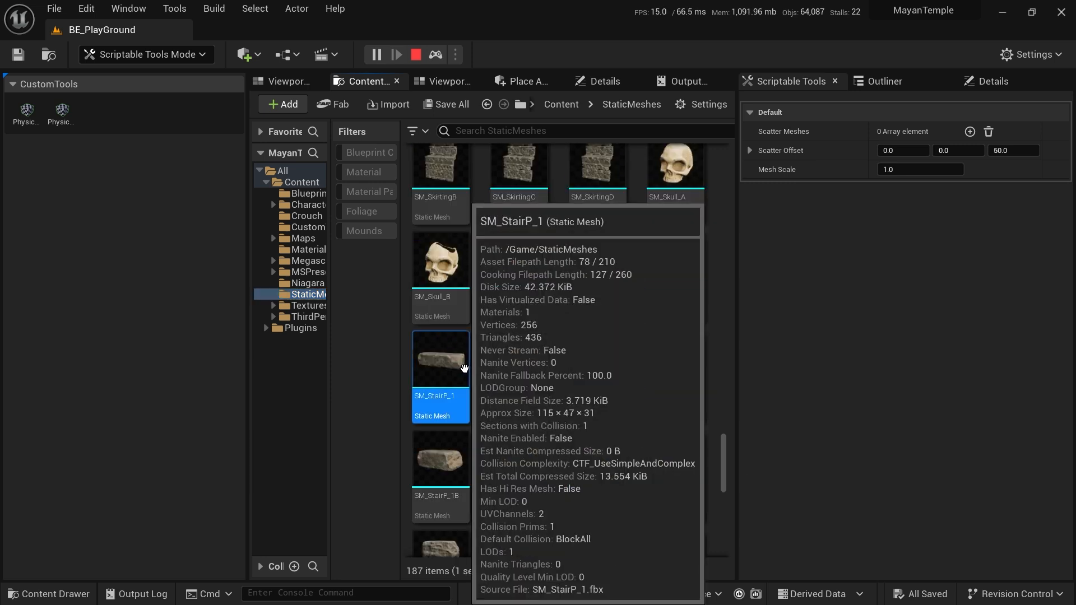
scroll(594, 459, down, 1)
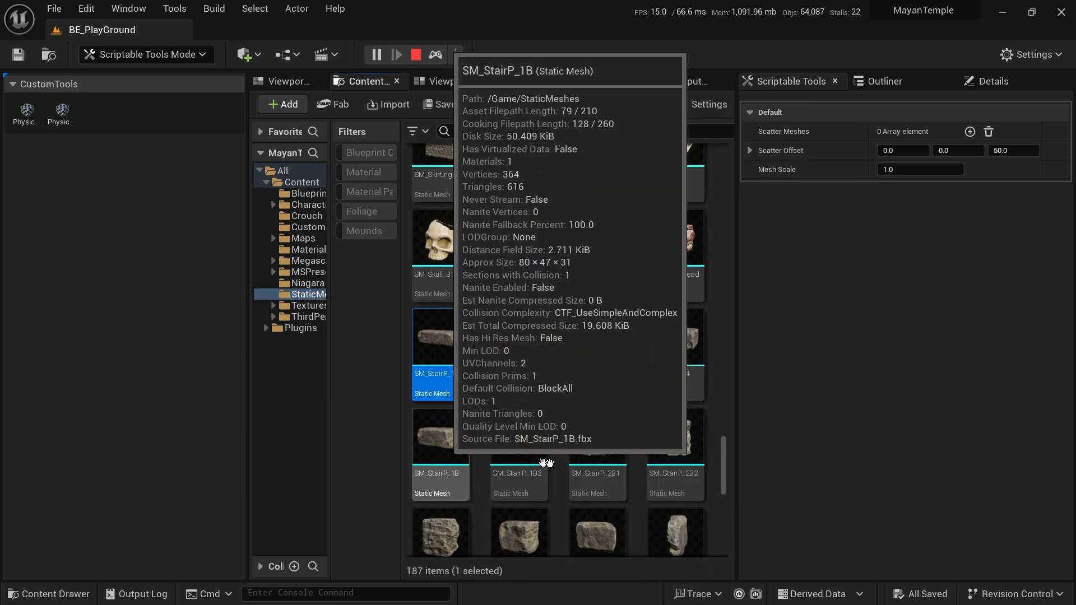
scroll(562, 474, down, 3)
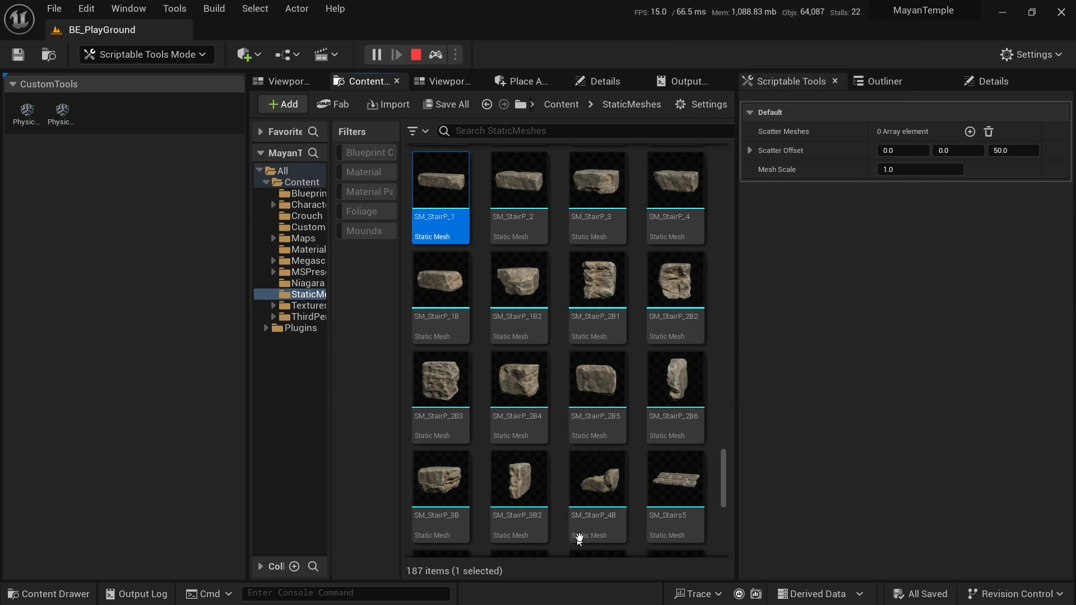
shift+click(615, 498)
scroll(642, 385, up, 3)
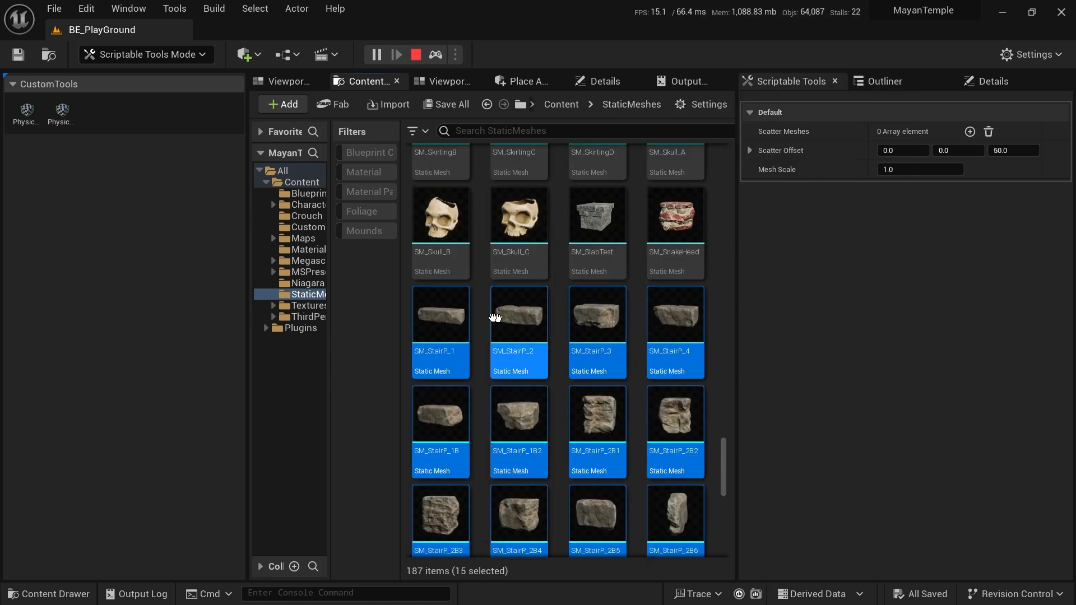
drag(440, 316, 900, 131)
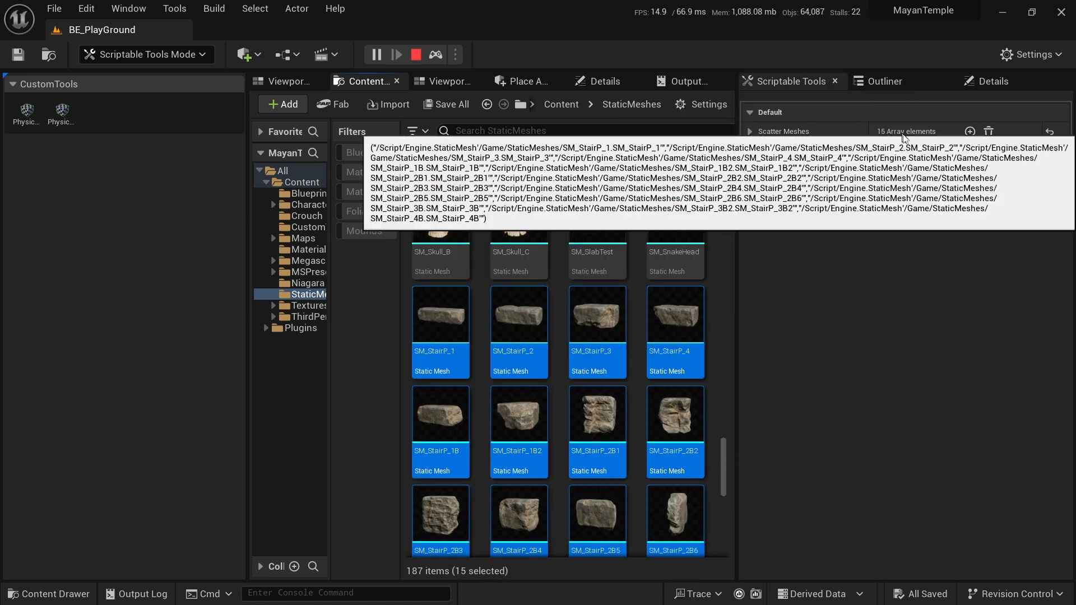
- Drop stones with Physics Drop in Viewport 1 to build a new rubble pile on the empty floor, and complete the tool
click(270, 81)
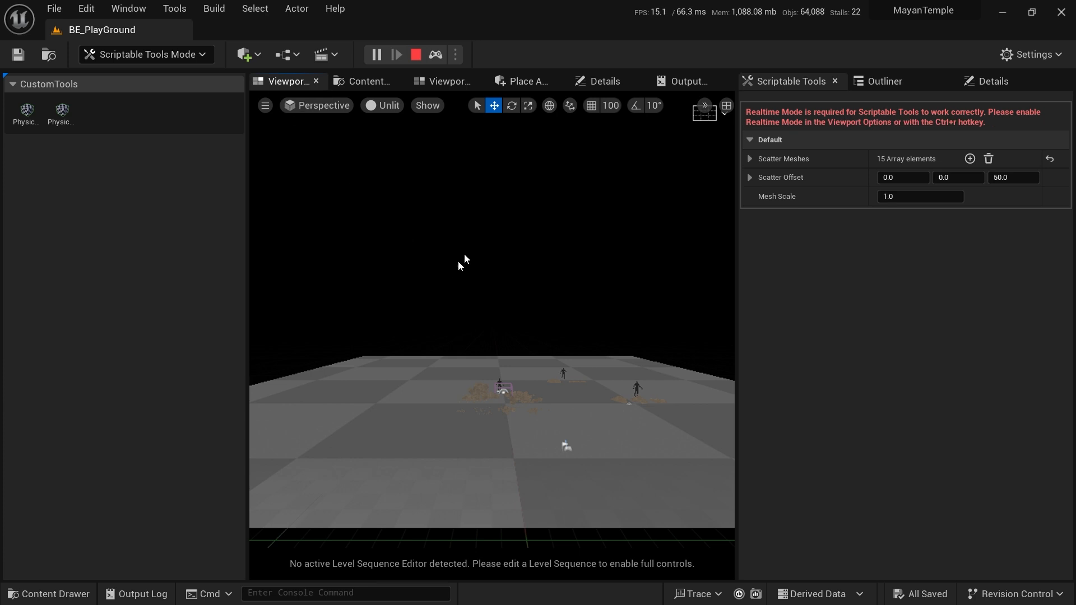
click(445, 81)
right_drag(477, 250, 422, 258)
key(w)
key(w)
right_drag(506, 334, 519, 367)
key(w)
click(540, 402)
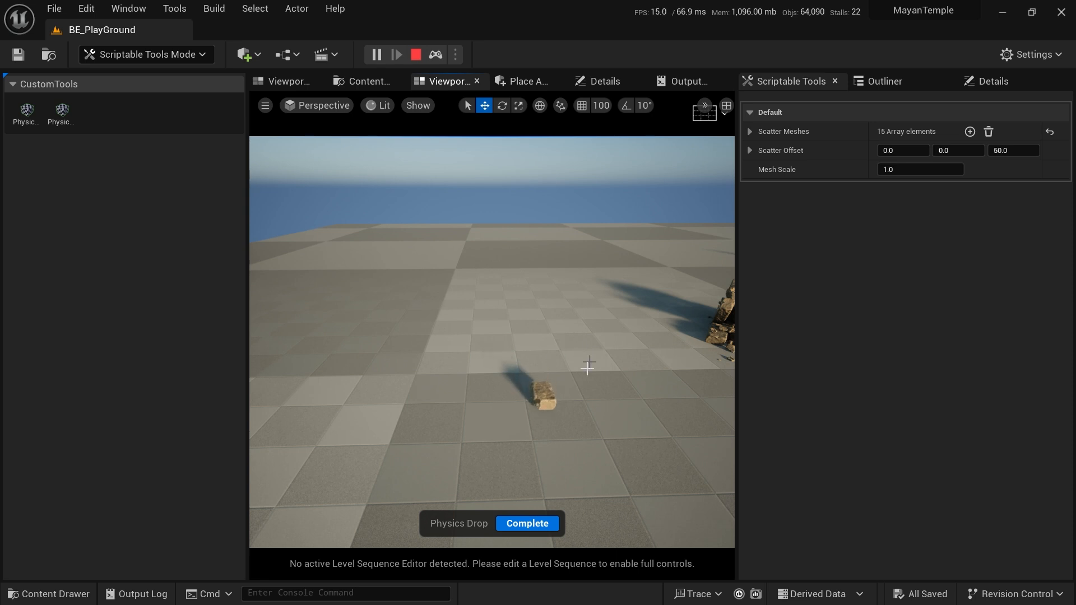
click(530, 405)
click(531, 403)
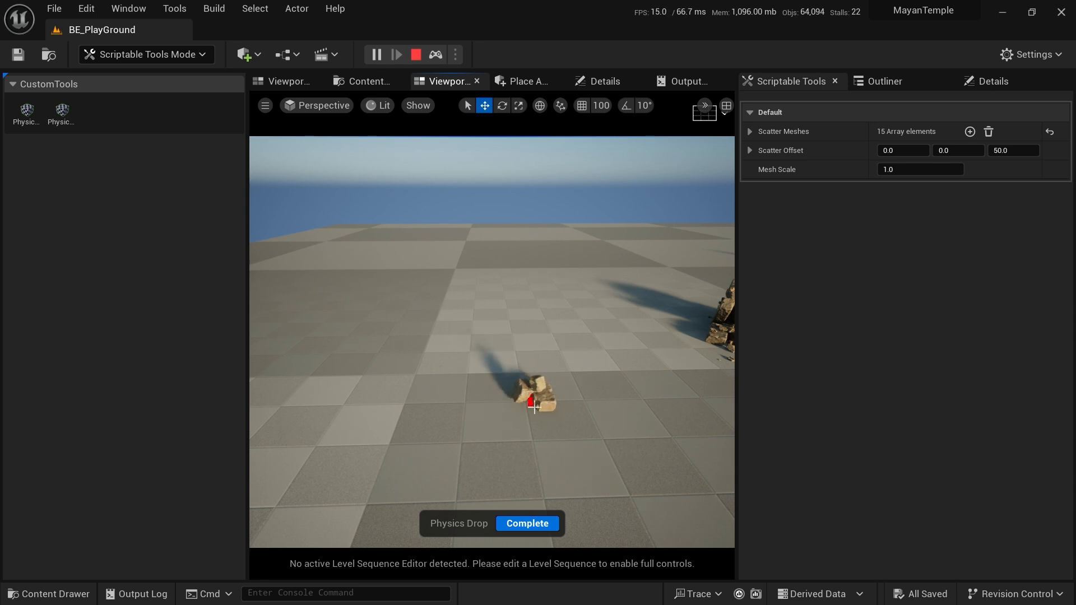
click(536, 390)
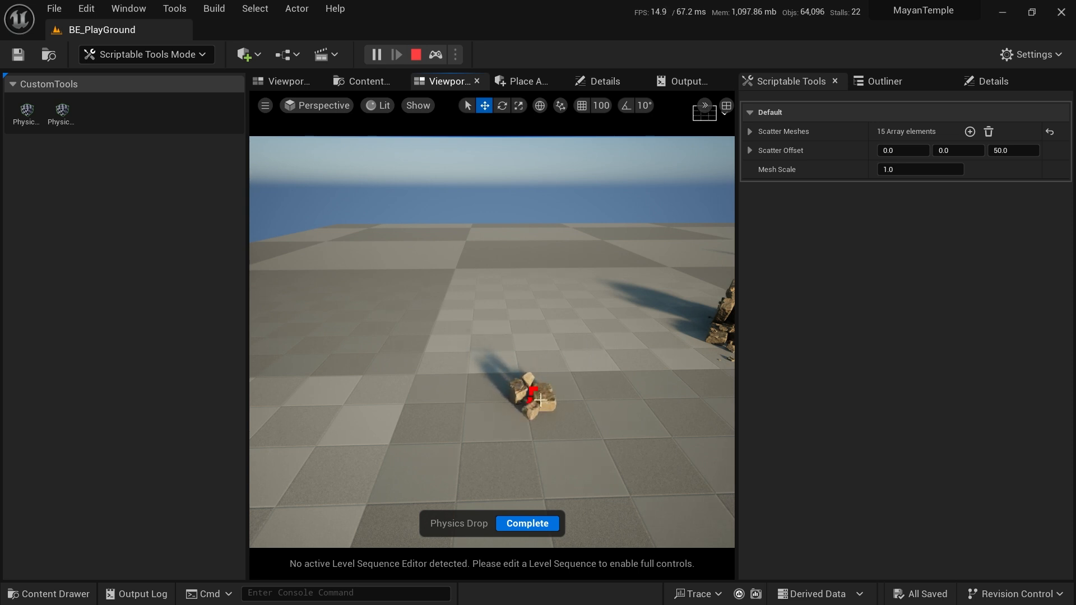
click(522, 400)
click(542, 391)
click(505, 416)
click(494, 424)
click(529, 430)
click(522, 465)
click(485, 402)
click(467, 435)
click(521, 386)
click(546, 398)
click(584, 435)
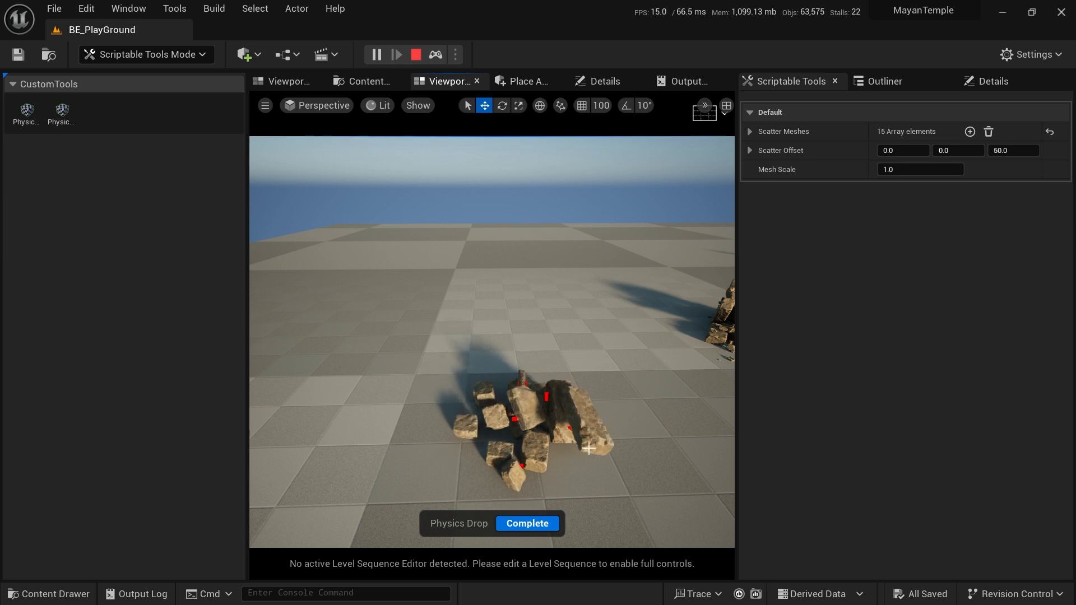
click(564, 471)
click(586, 466)
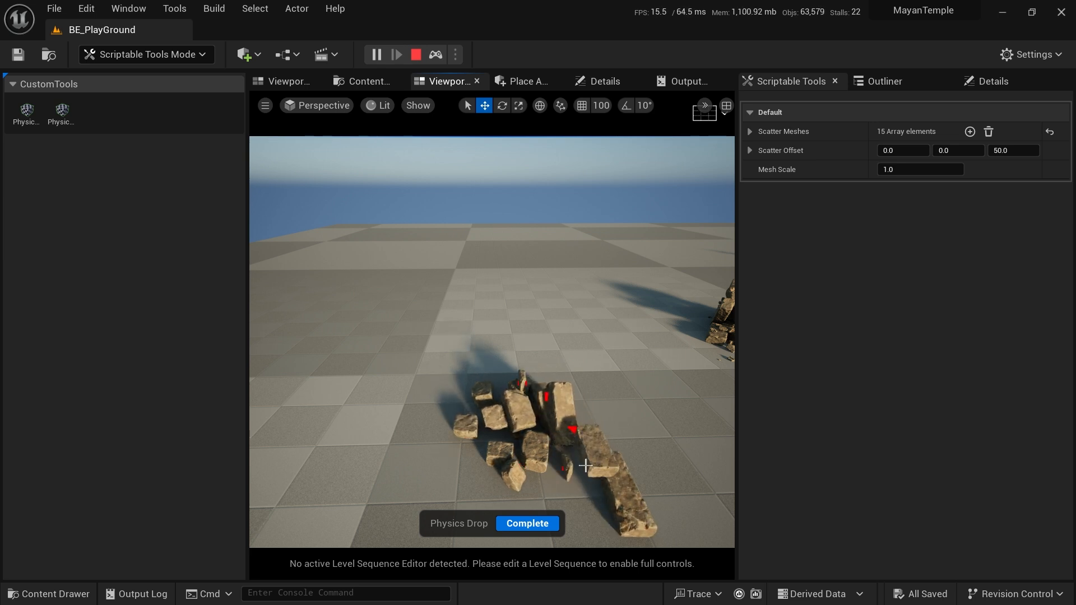
click(554, 498)
middle_drag(549, 489, 583, 505)
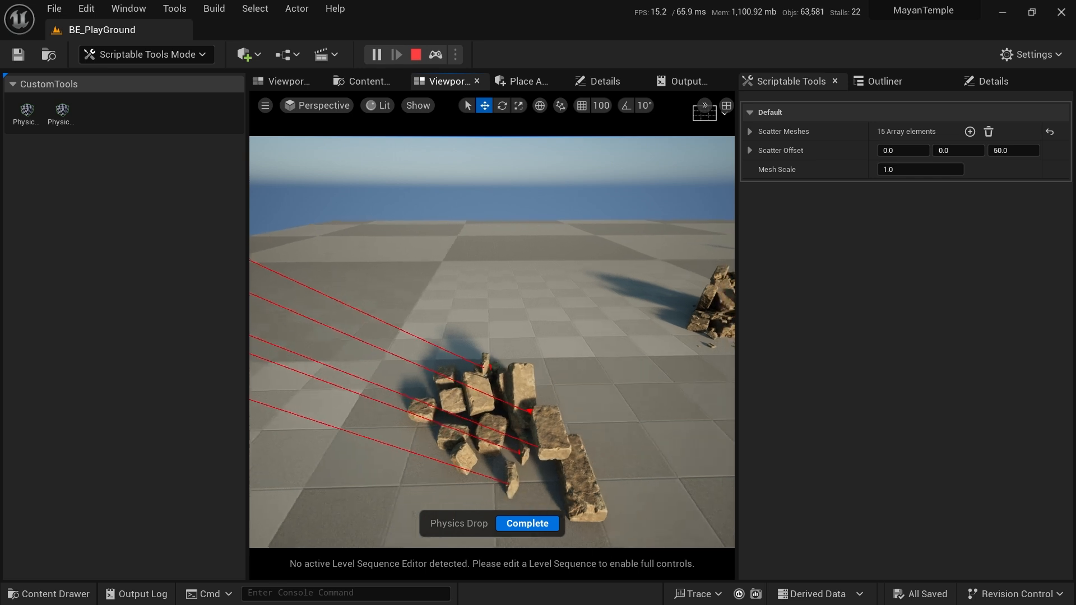
right_drag(537, 470, 518, 474)
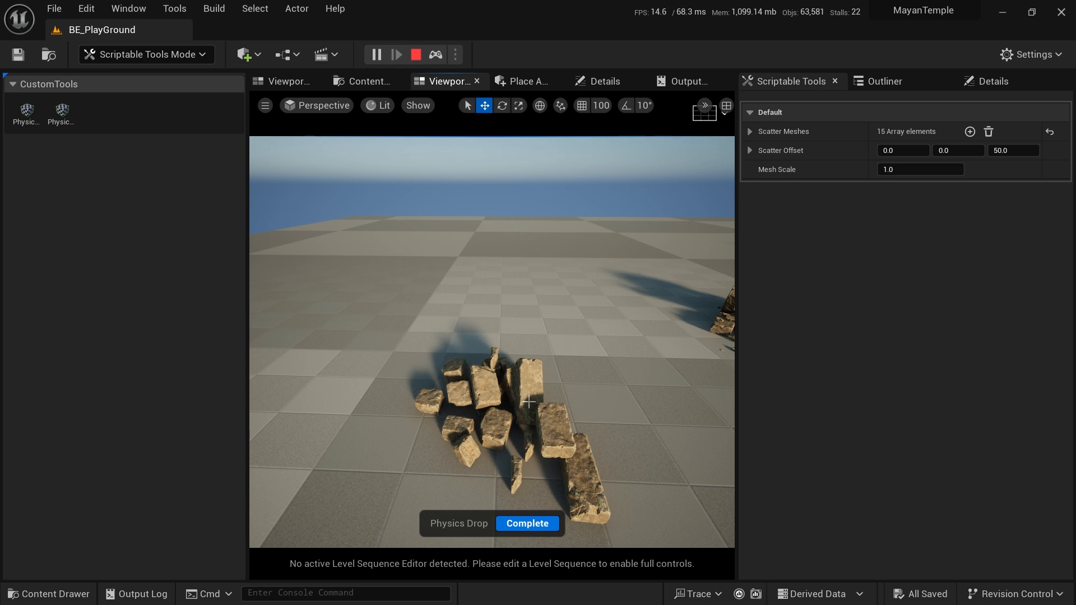
click(533, 523)
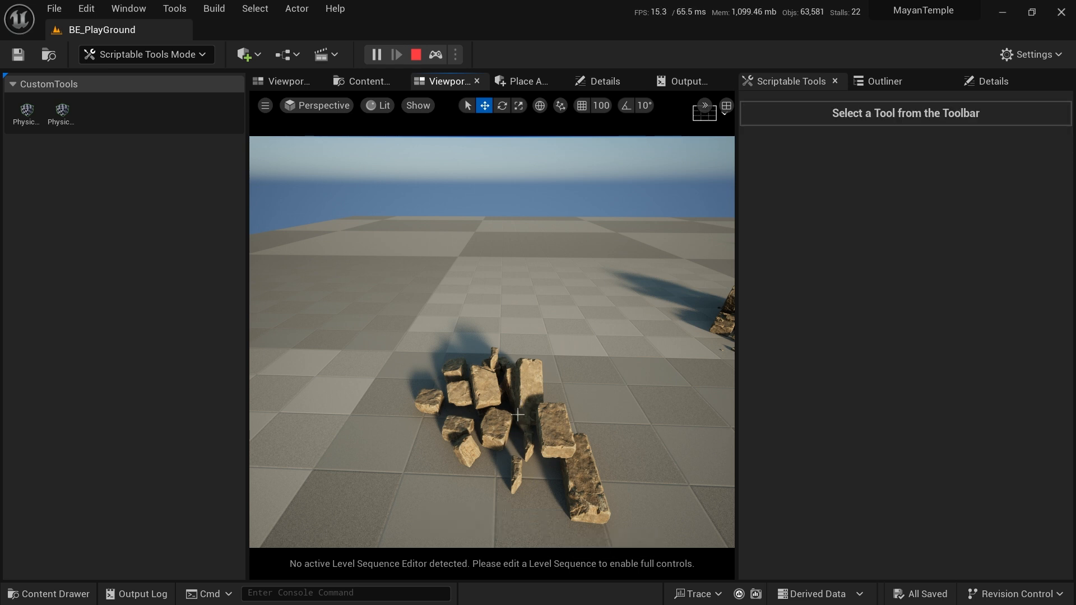
- Leave Scriptable Tools mode and shift the dropped block lying between the pile and the longest outer stone
middle_drag(517, 415, 543, 424)
click(523, 443)
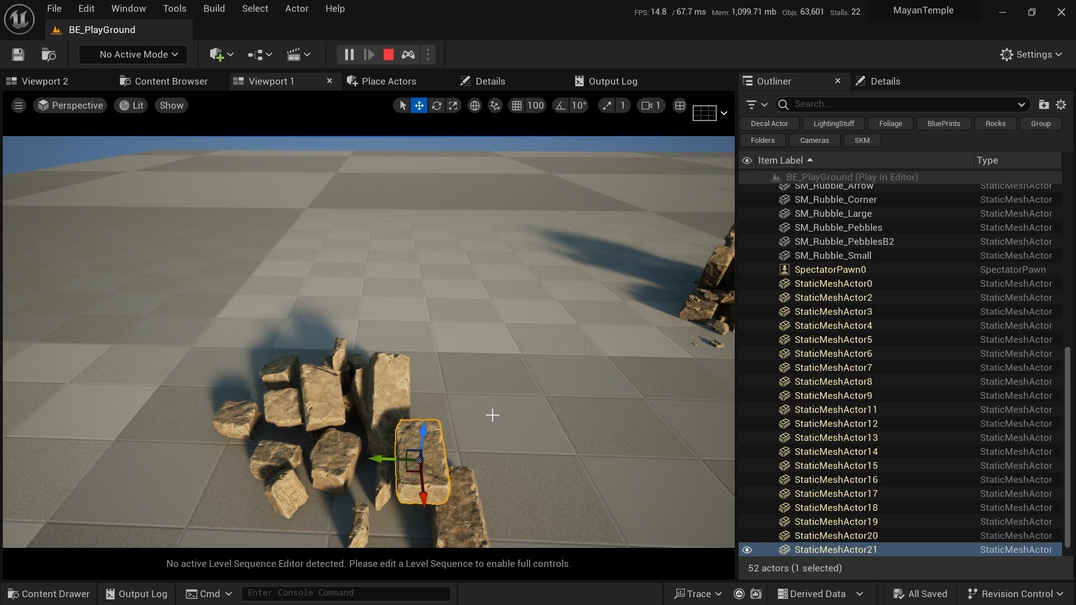
drag(409, 460, 437, 429)
right_drag(437, 428, 418, 449)
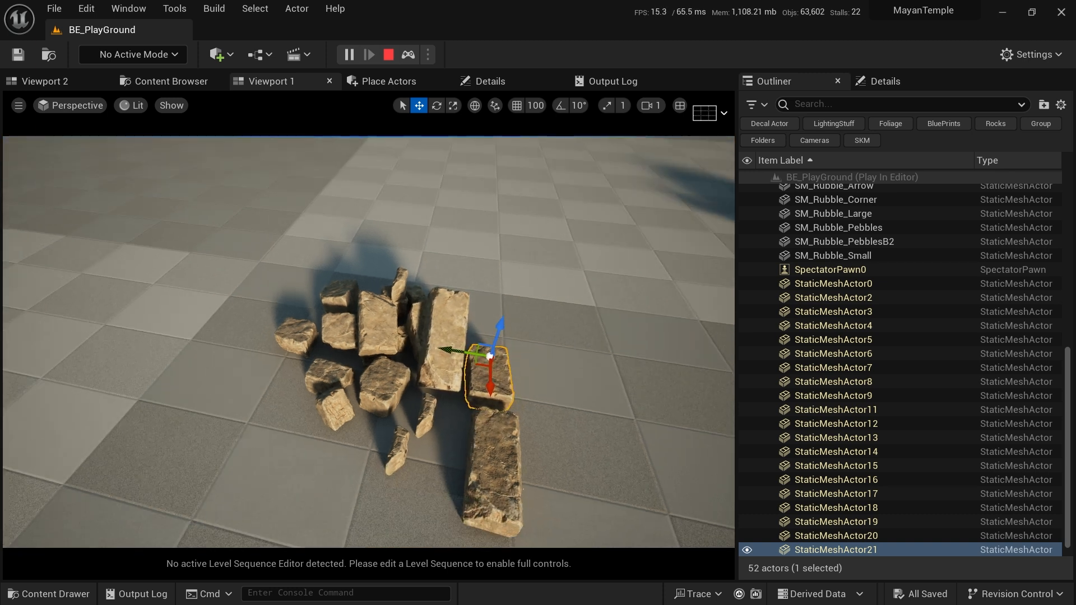
- Move two small stones outward from the left side of the new rubble pile
click(337, 414)
drag(317, 420, 262, 437)
click(309, 385)
drag(305, 390, 276, 399)
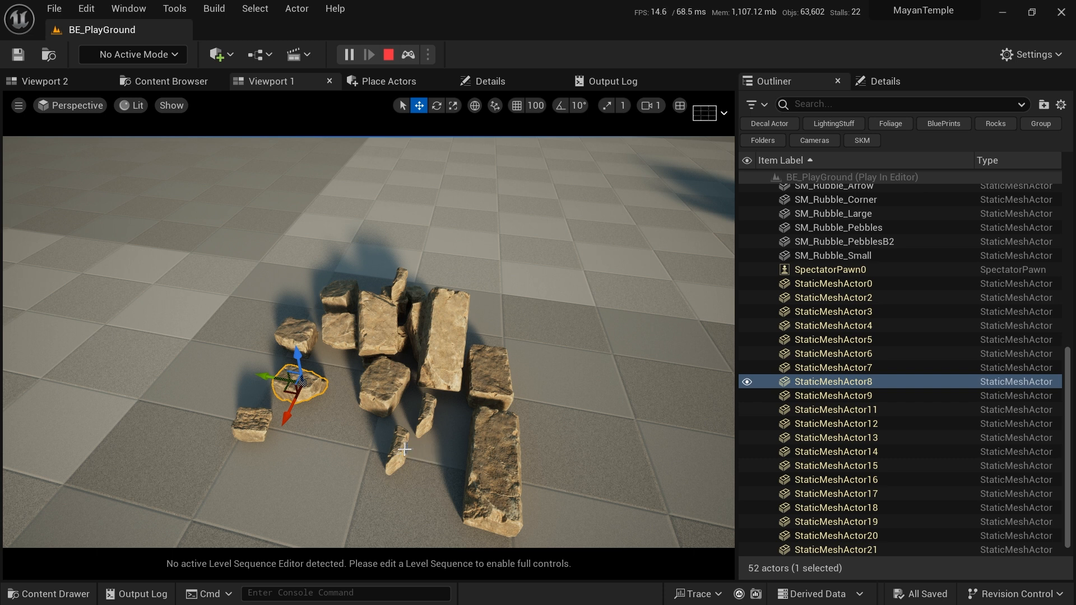
- Move the thin stone and the angular block from the front of the pile out beside the two small outer stones
click(405, 450)
drag(394, 447, 311, 430)
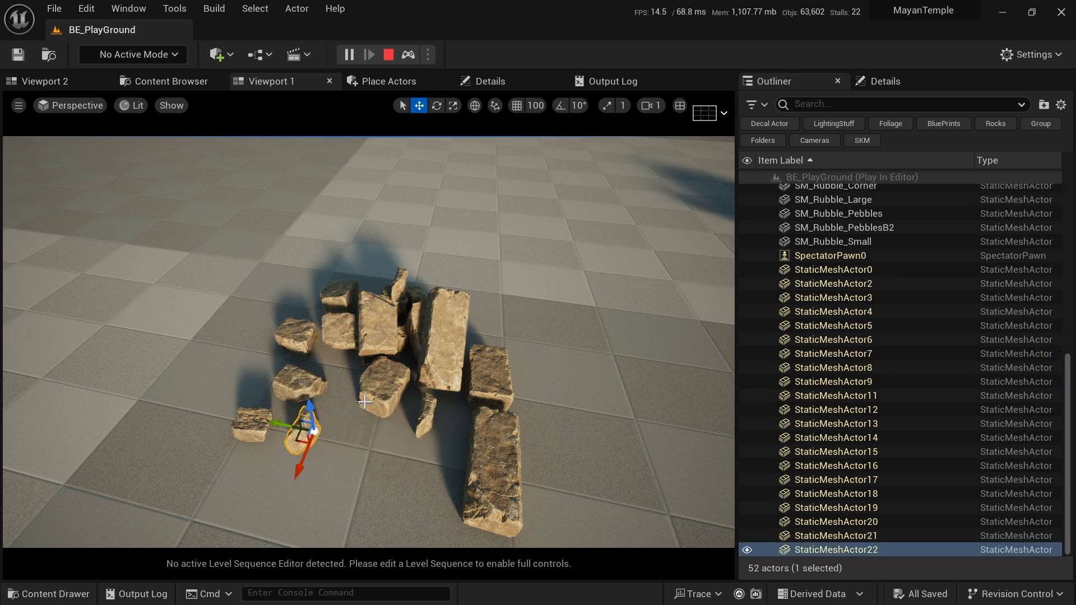
click(374, 403)
drag(370, 390, 301, 448)
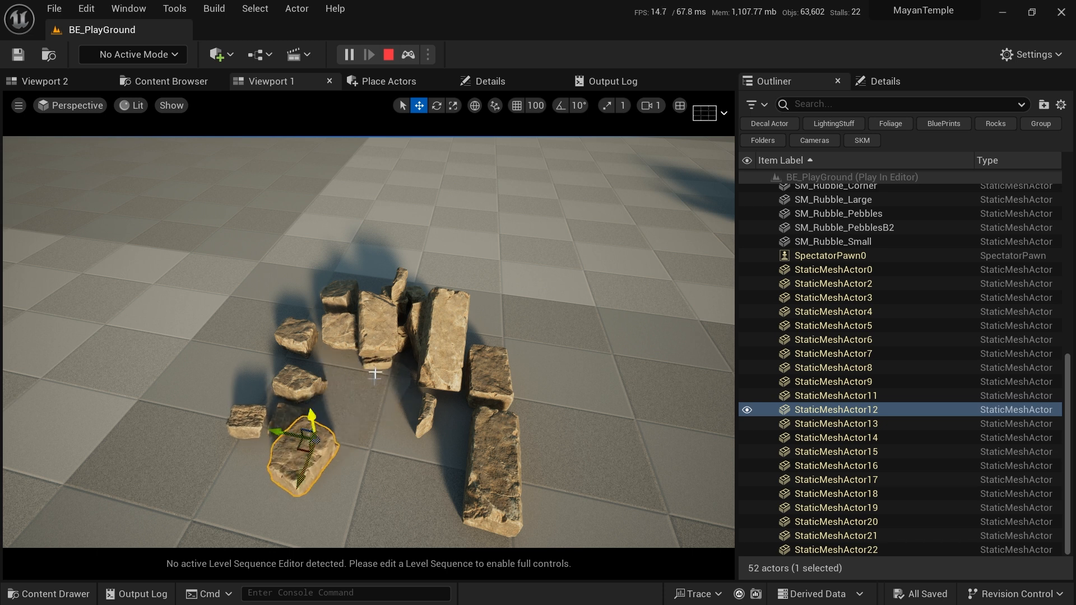
- Pull the long block and a small stone forward out of the middle of the pile into the open gap
click(374, 358)
drag(360, 337, 327, 403)
click(376, 340)
click(384, 326)
drag(371, 331, 367, 401)
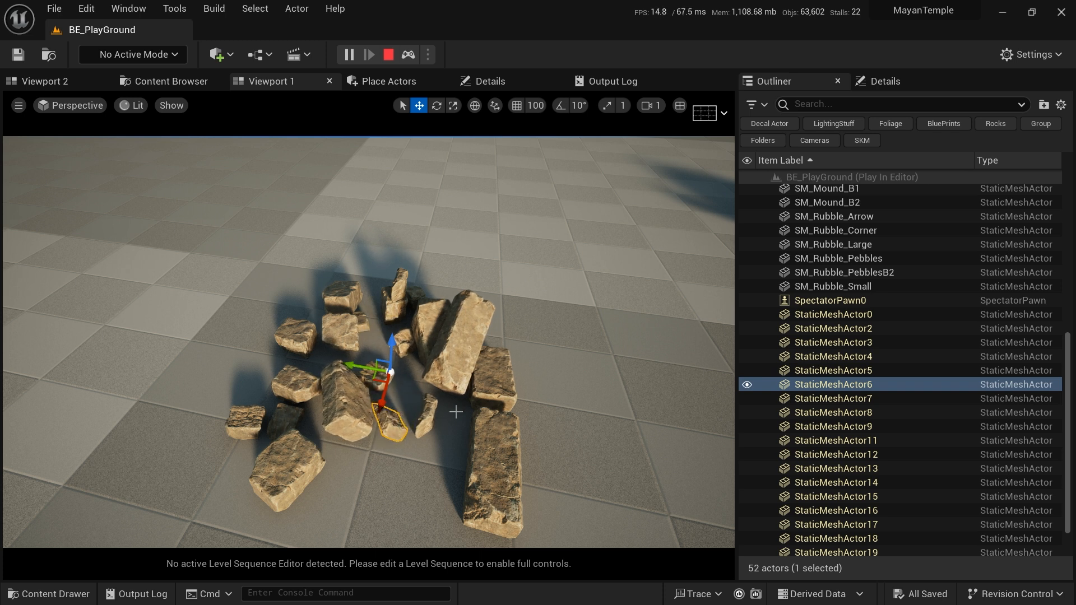
- Select all the dropped stones, StaticMeshActor0 through StaticMeshActor22
alt+drag(448, 402, 461, 379)
scroll(461, 380, down, 3)
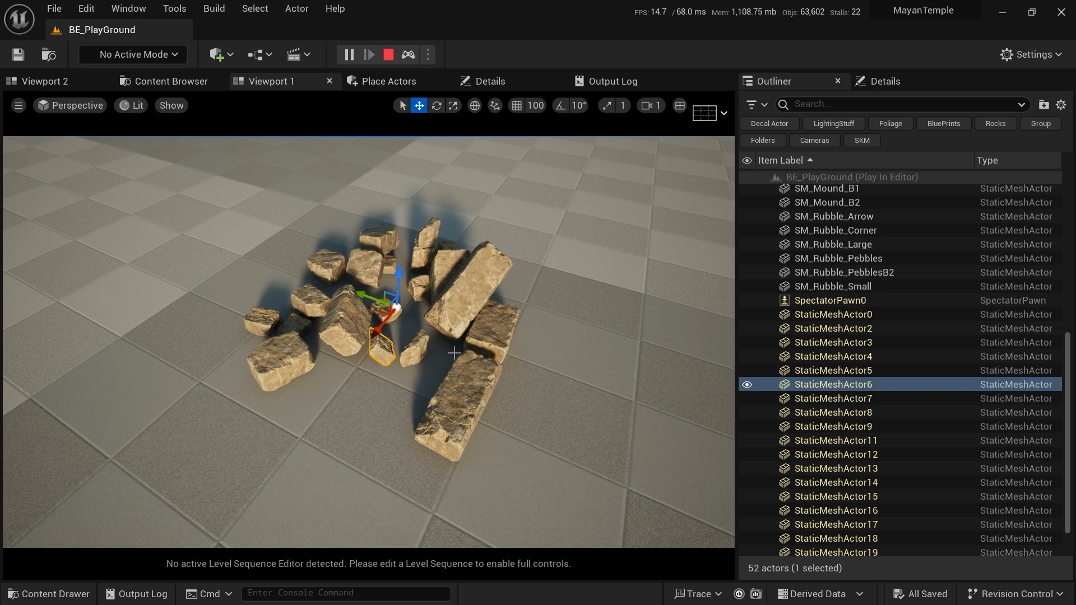
click(465, 388)
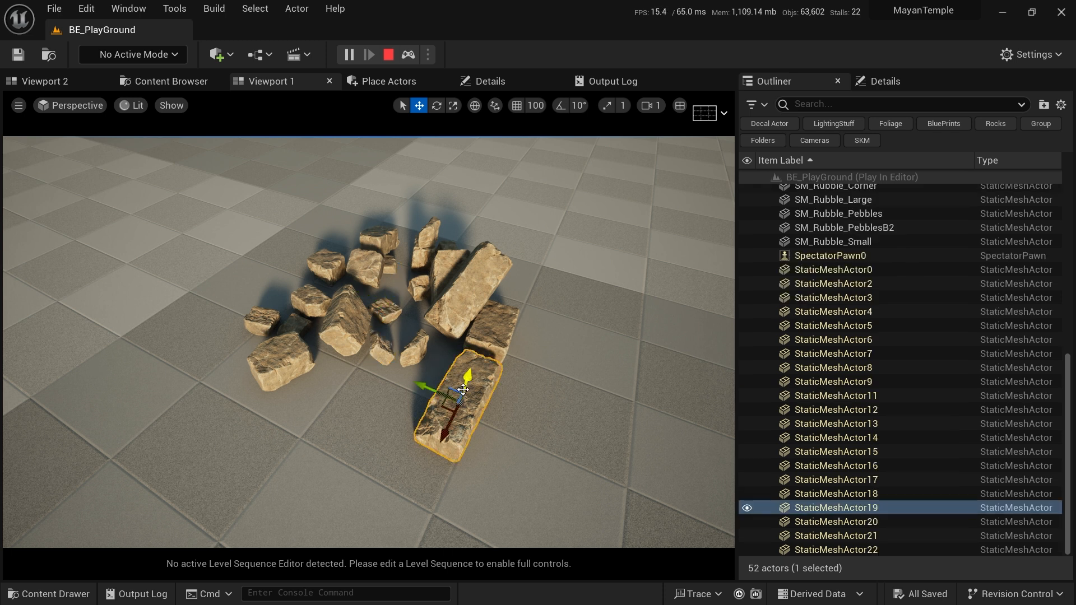
ctrl+click(495, 330)
ctrl+click(478, 296)
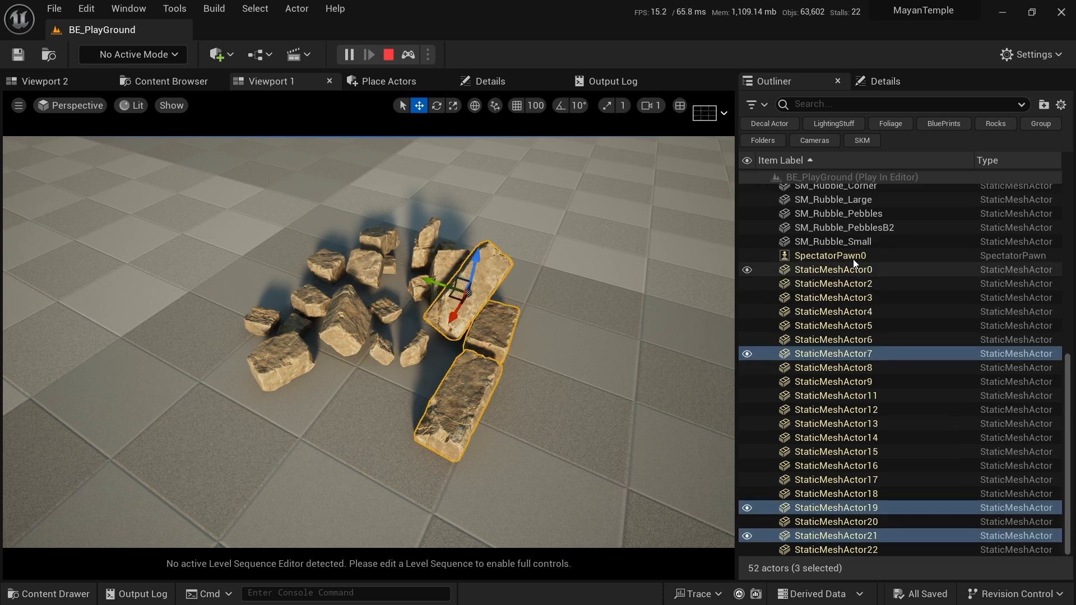
click(866, 274)
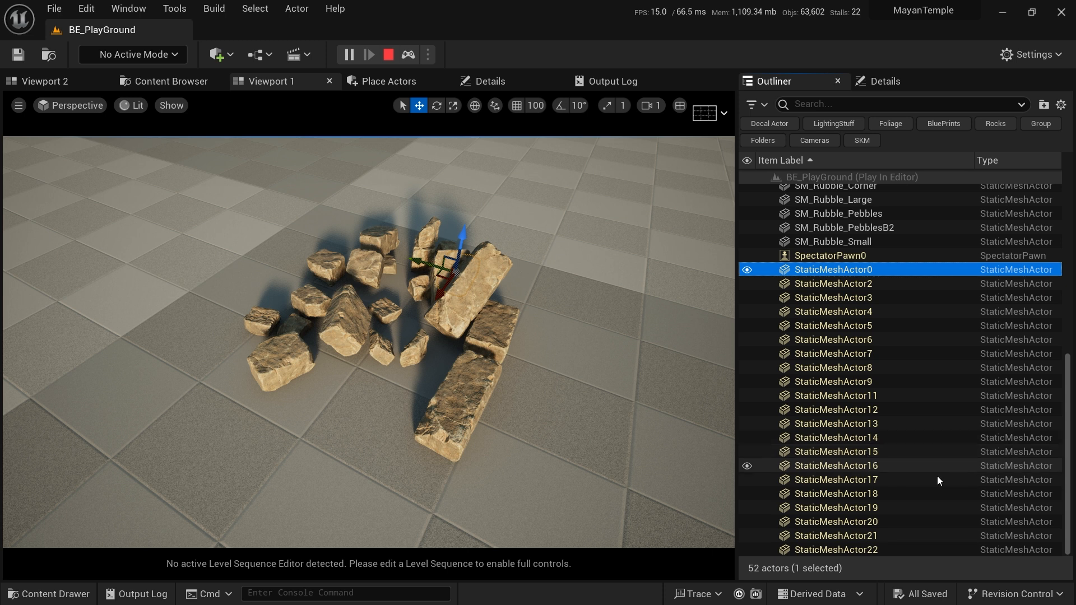
shift+click(870, 549)
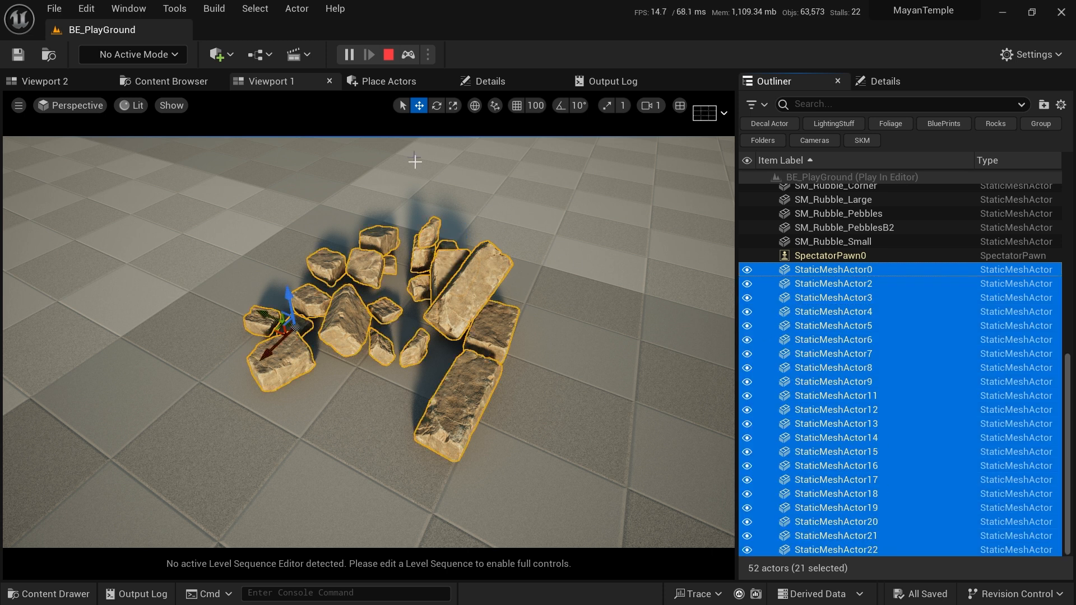
- Review the Merge Actors settings for the Merge and Batch methods on the selected stones, and close the window without merging
right_click(458, 288)
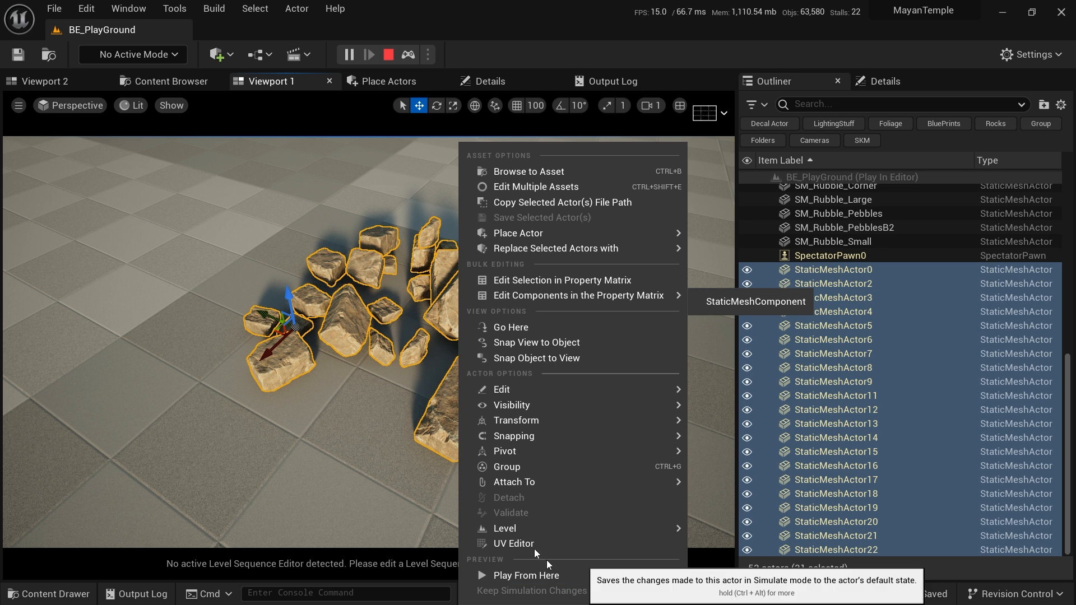
click(297, 9)
mouse_move(430, 327)
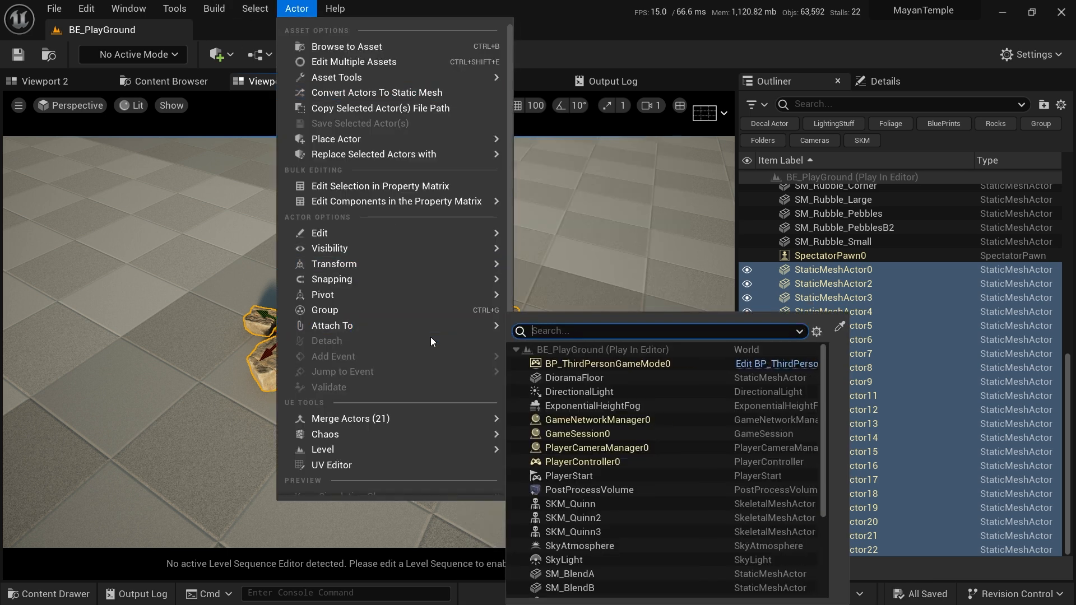
mouse_move(421, 416)
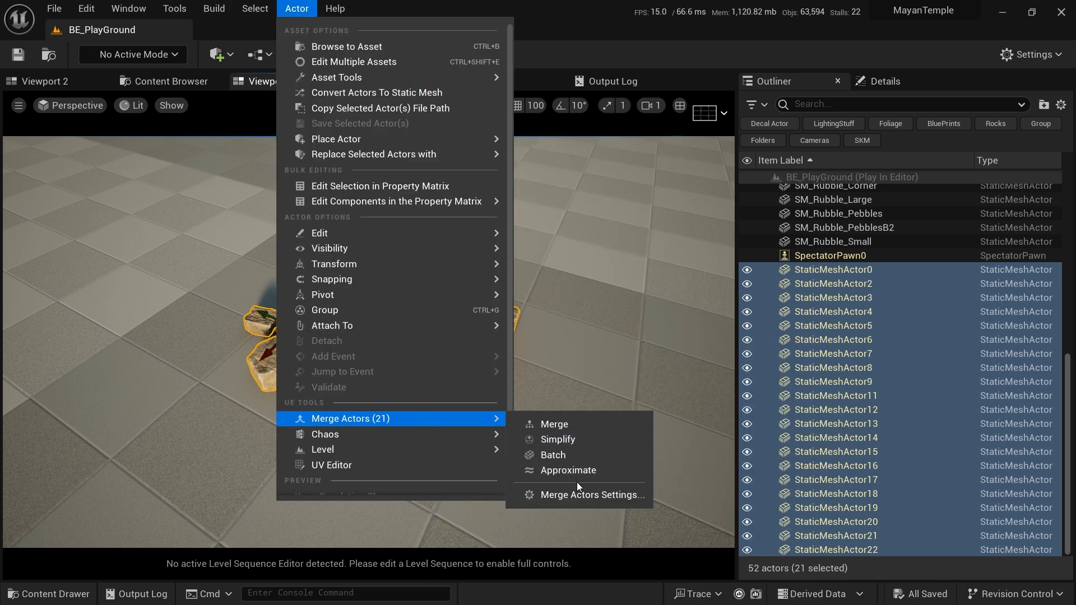
click(591, 495)
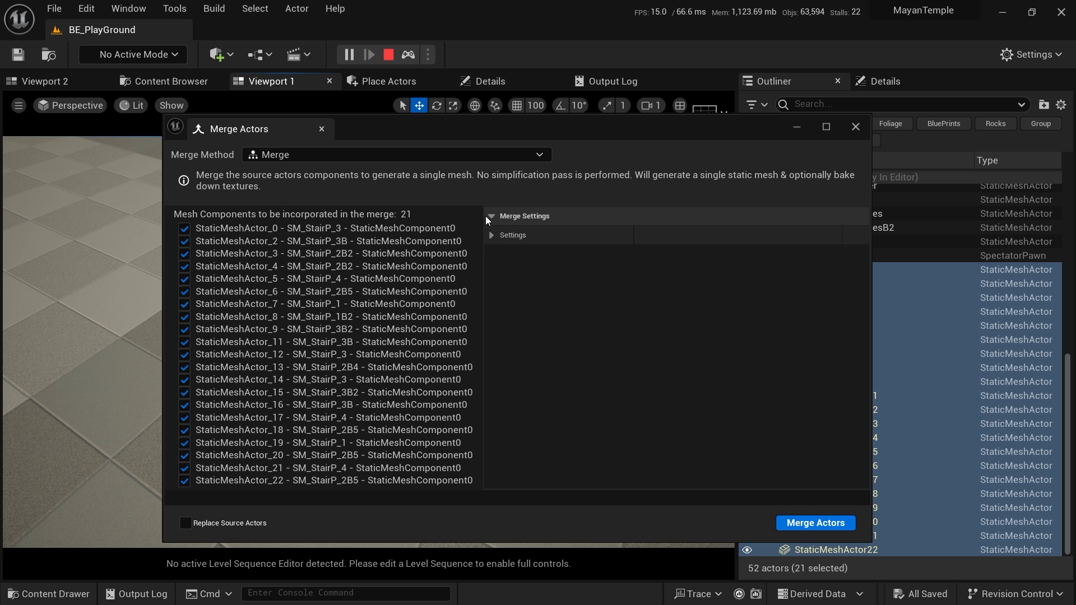
click(487, 235)
scroll(610, 378, down, 3)
scroll(609, 377, up, 3)
click(396, 149)
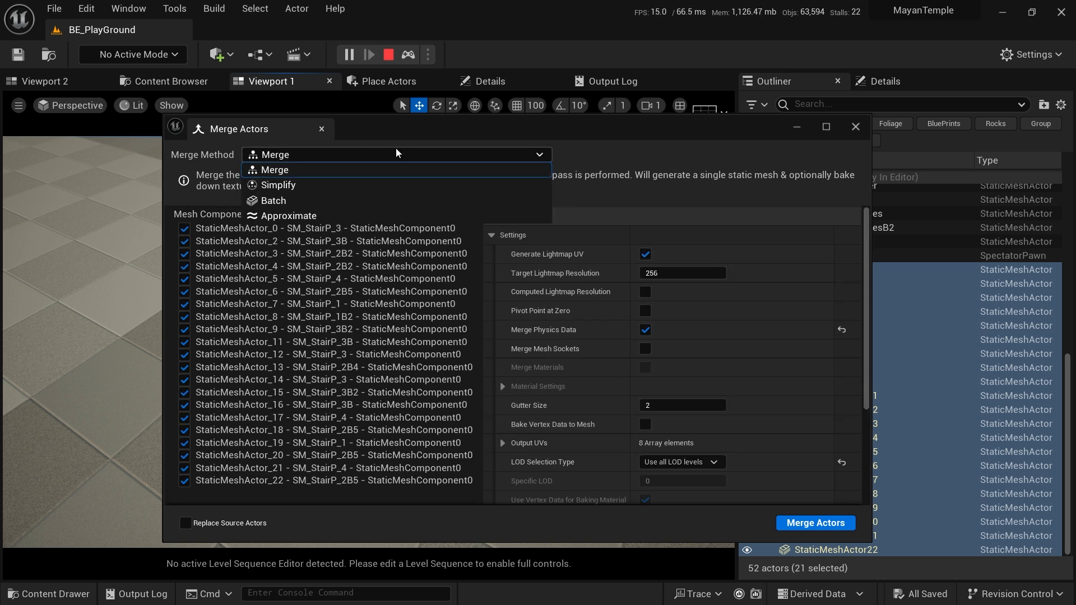
click(388, 201)
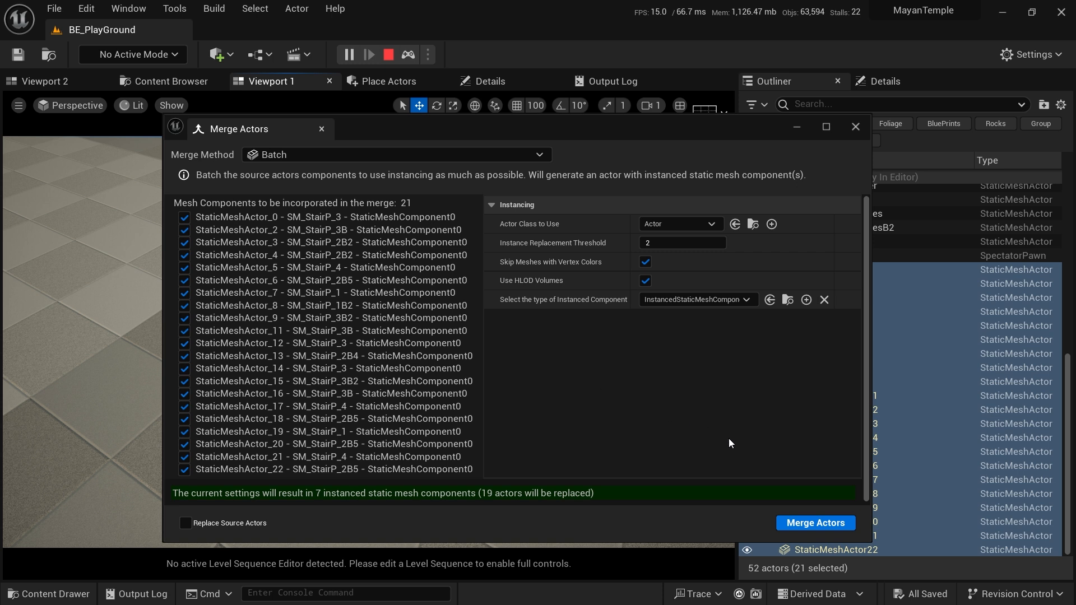
click(851, 128)
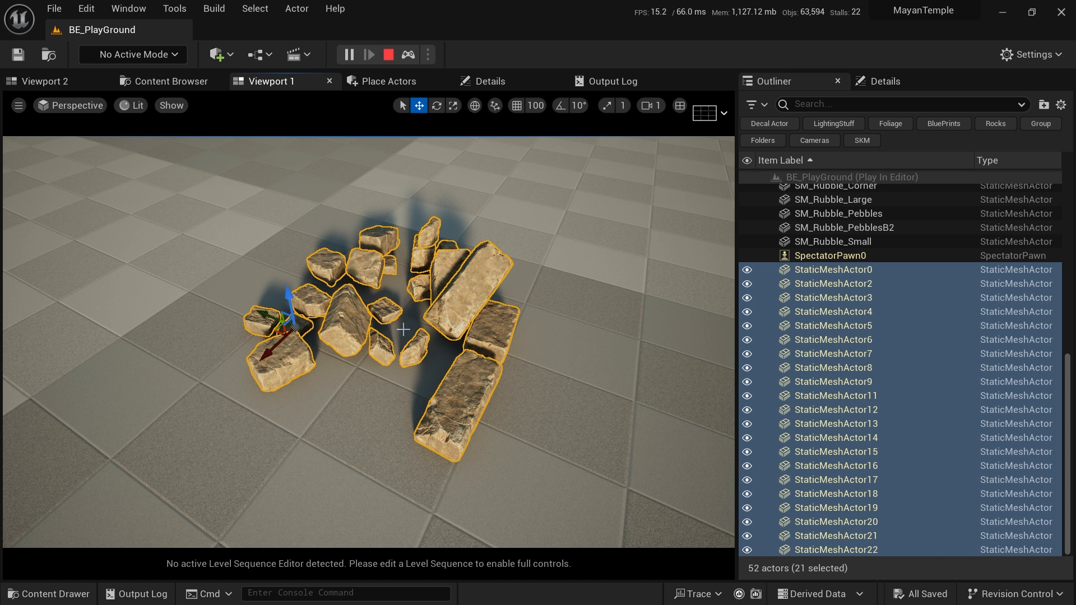
- Select SM_Rubble_Corner and examine how its stones are stacked from several sides, comparing it with the loose new pile
right_drag(466, 297, 515, 269)
key(s)
right_drag(420, 396, 365, 428)
key(w)
key(w)
click(366, 428)
right_drag(405, 391, 526, 392)
key(s)
middle_drag(359, 391, 317, 413)
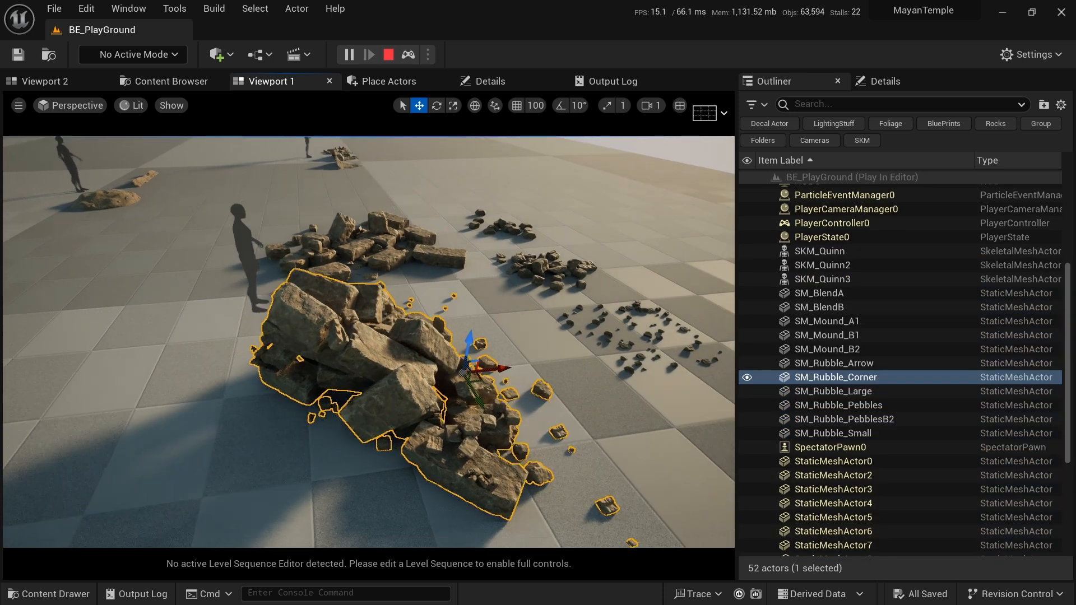
key(w)
right_drag(395, 395, 324, 394)
middle_drag(395, 395, 411, 406)
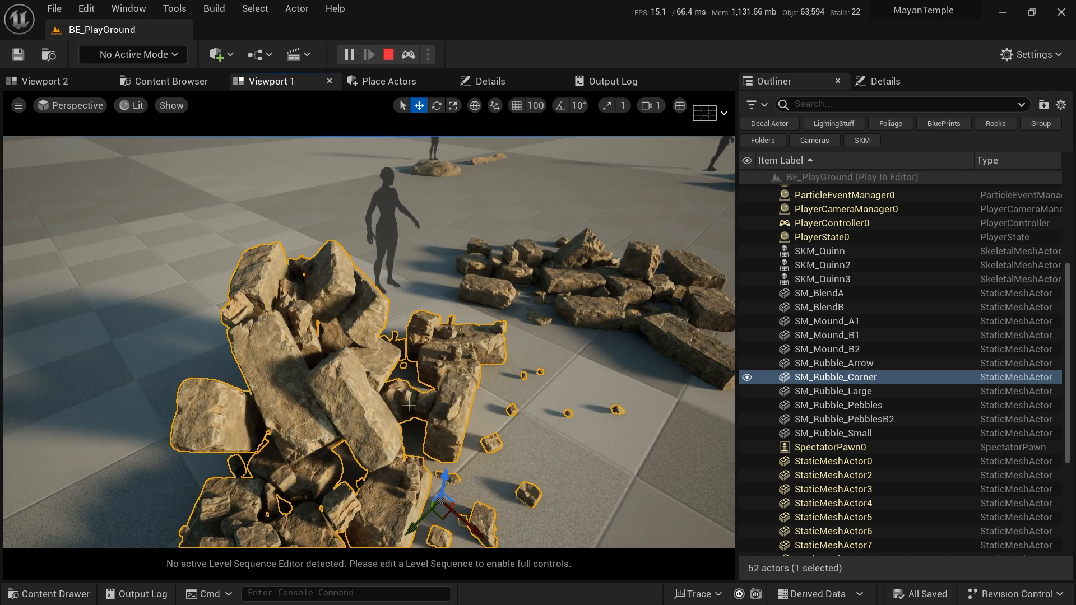
key(s)
right_drag(360, 368, 328, 399)
middle_drag(359, 368, 400, 343)
right_drag(359, 368, 315, 369)
key(s)
key(s)
right_drag(223, 355, 168, 361)
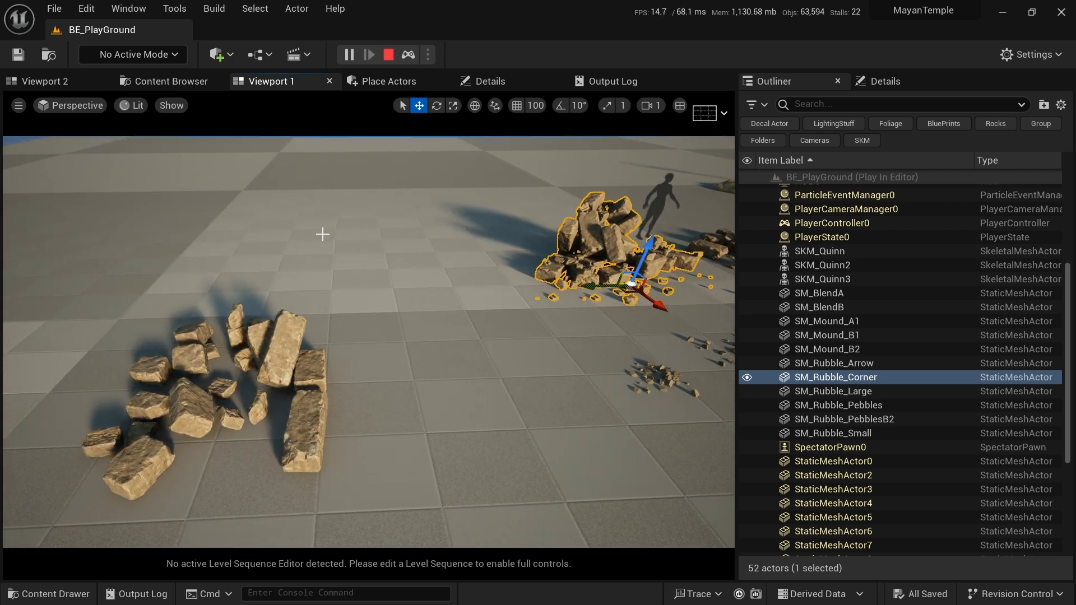
- Stop the simulation and return to the empty floor area in Viewport 1
click(389, 55)
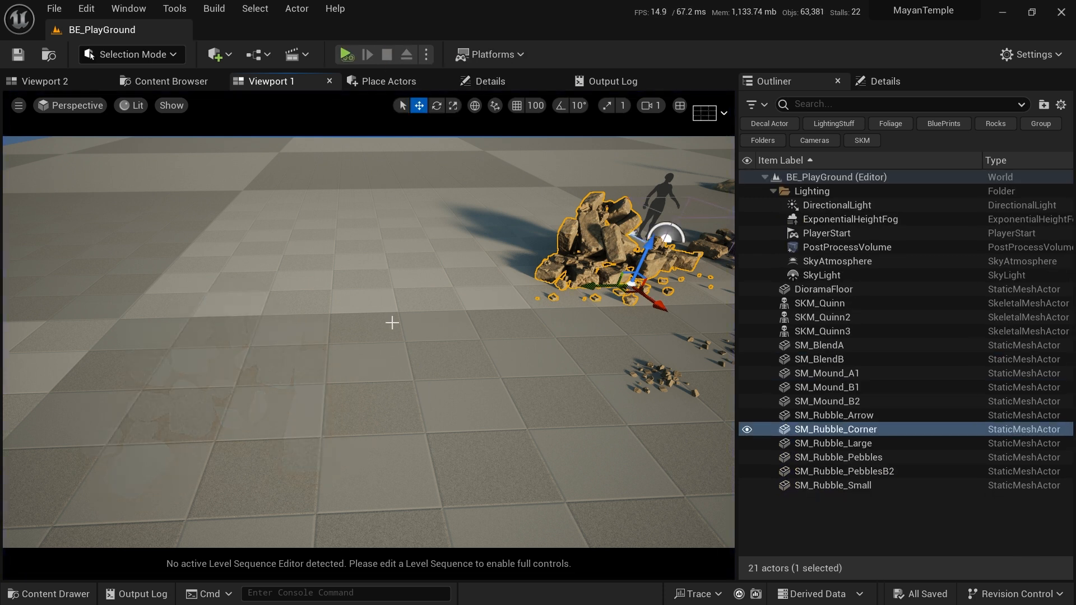
scroll(391, 323, down, 5)
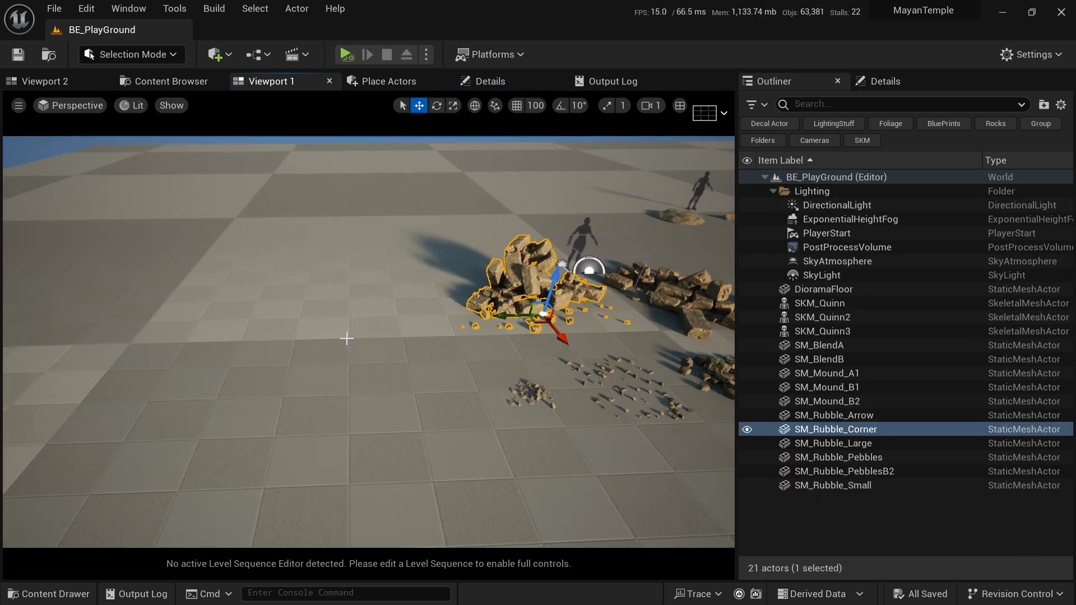
click(163, 80)
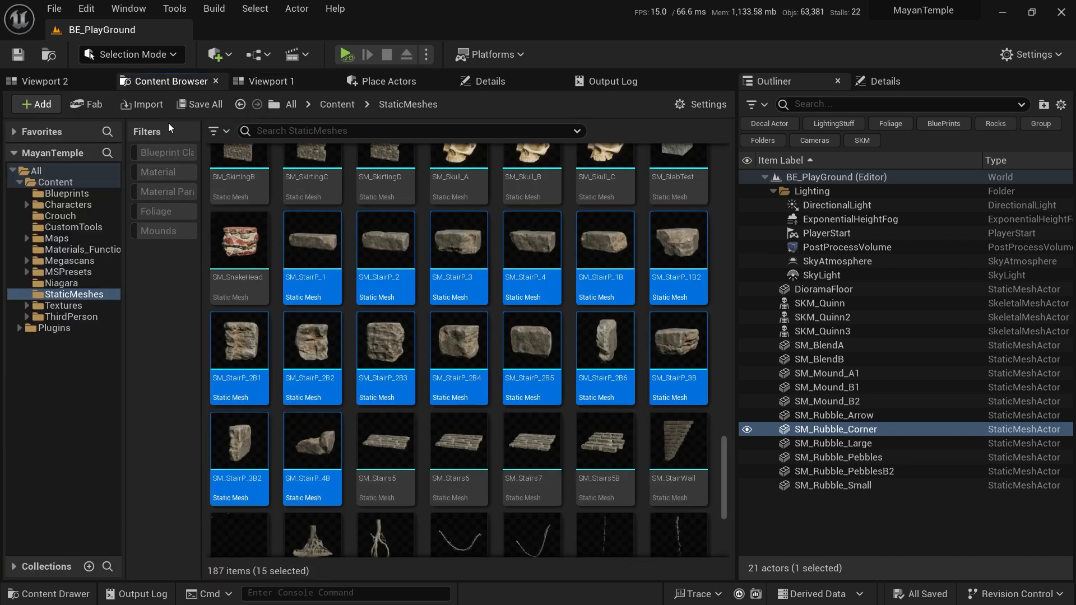
click(272, 83)
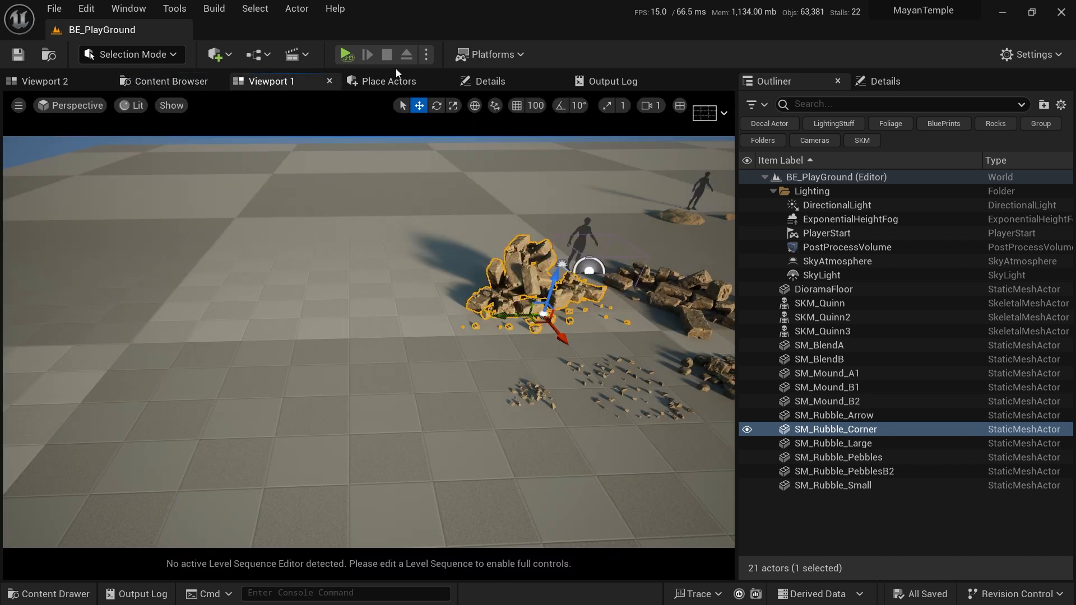
- Place a Cube shape on the empty floor near the corner rubble pile, undocking and redocking Viewport 1 to reach it
click(402, 78)
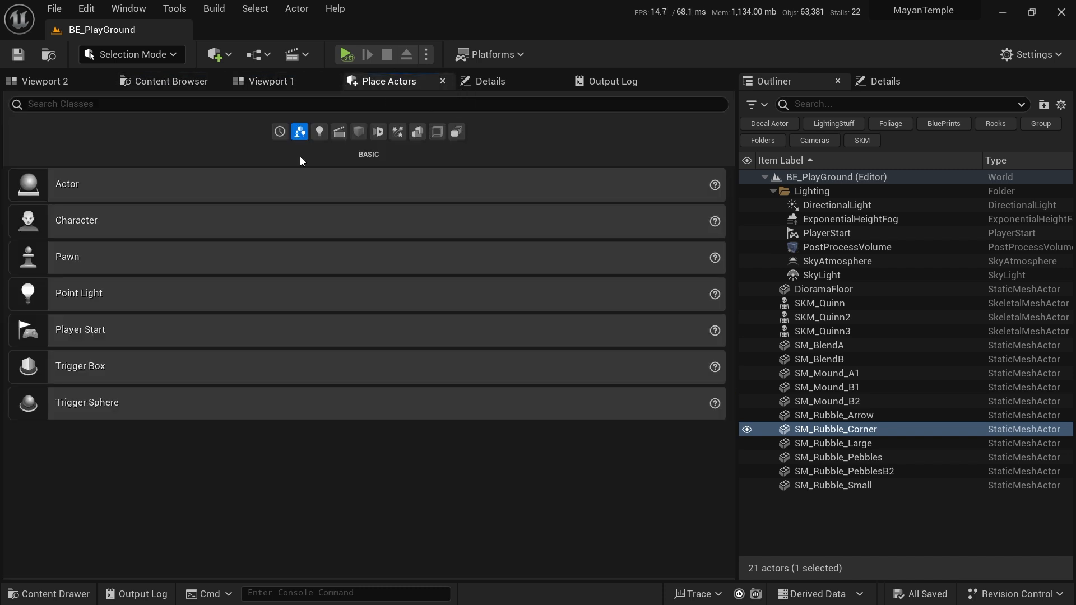
click(359, 133)
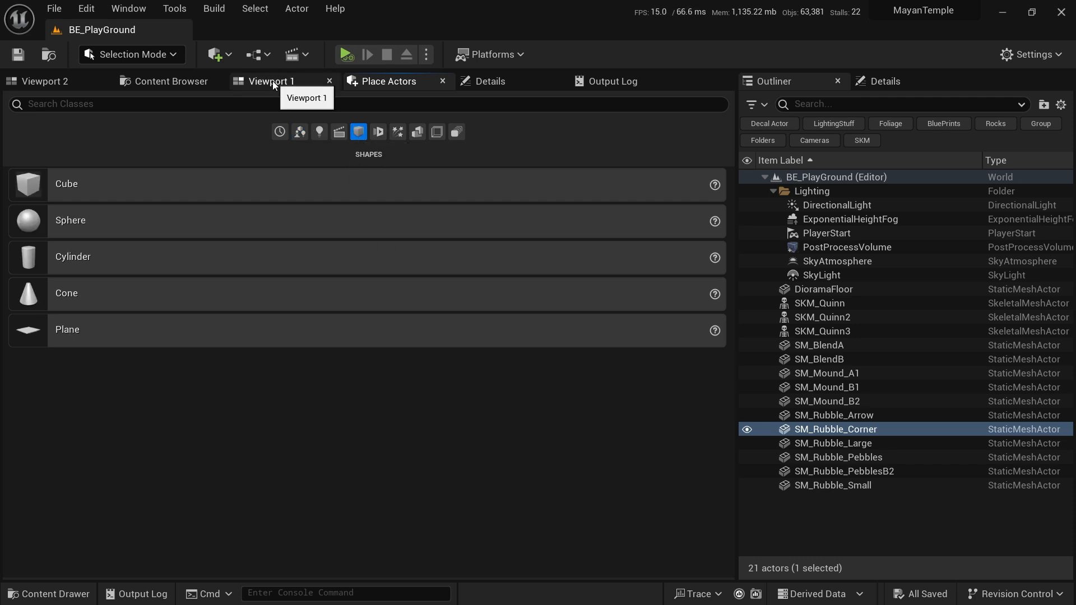
drag(275, 84, 348, 253)
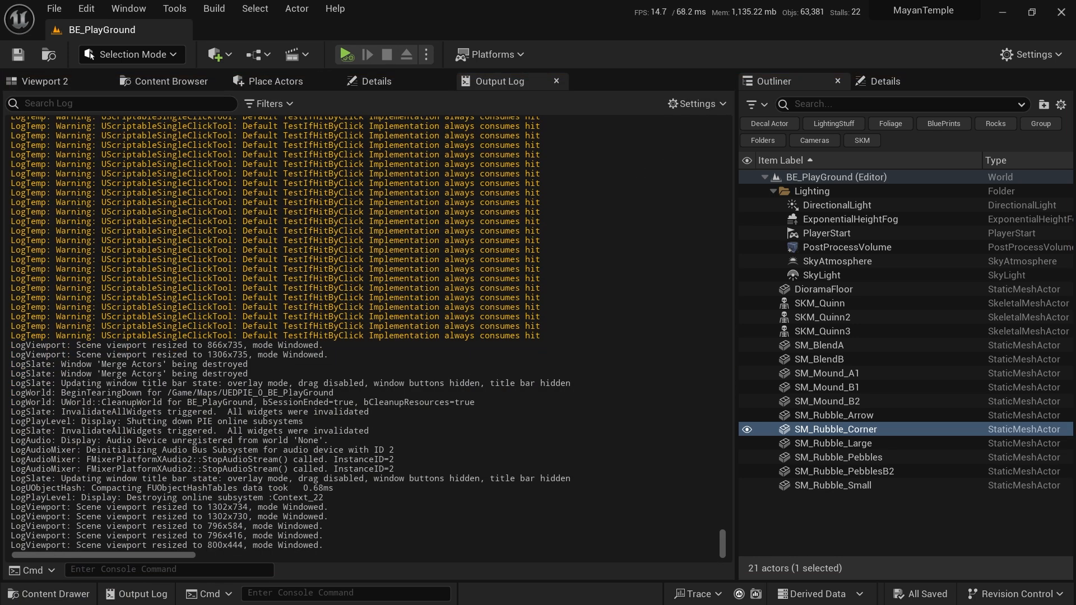
click(281, 82)
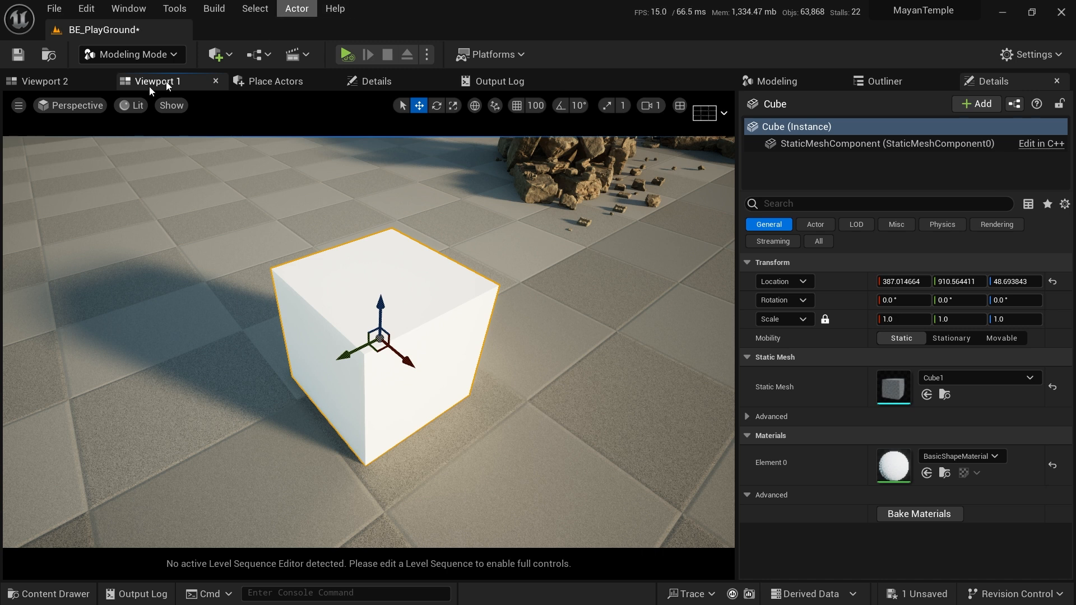
- Delete the cube's top and two front faces with the Tri Select modeling tool and accept the edit
click(785, 82)
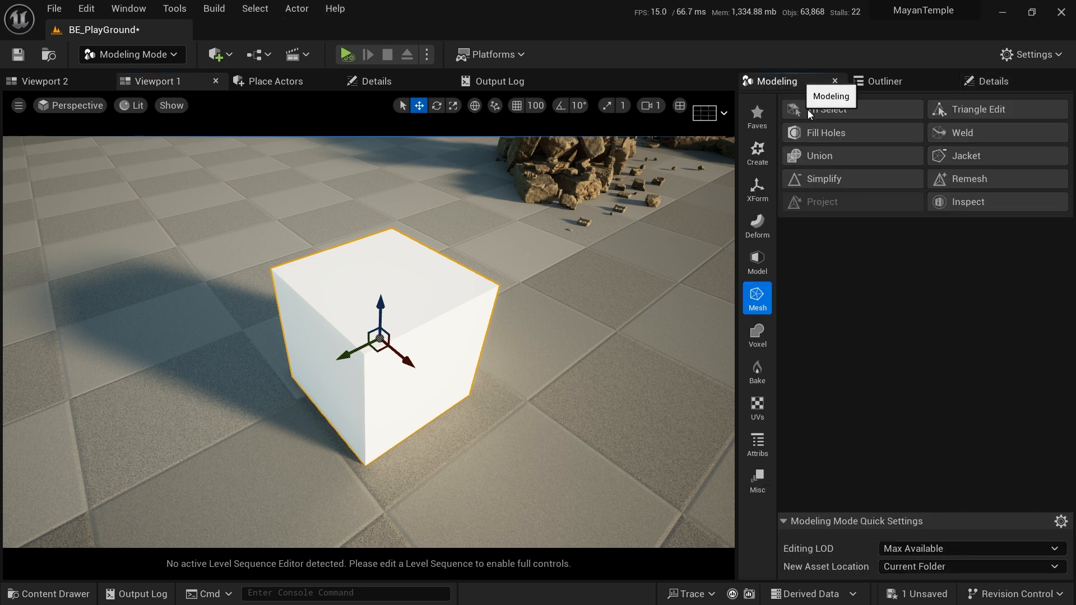
click(953, 108)
click(359, 319)
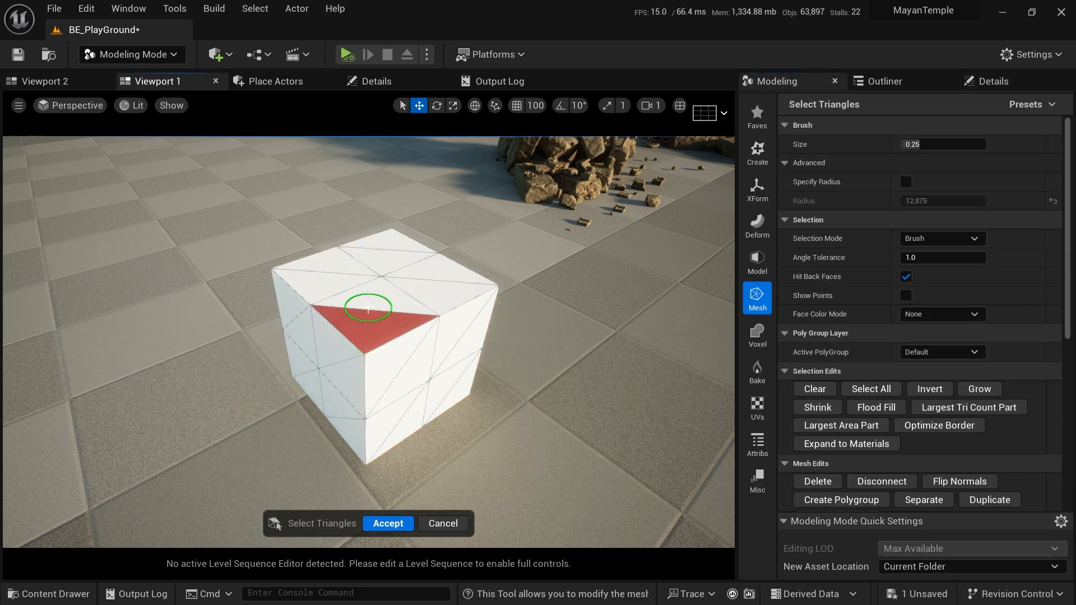
click(360, 301)
mouse_move(360, 301)
mouse_down()
mouse_move(325, 273)
mouse_move(390, 240)
mouse_move(428, 264)
mouse_move(447, 319)
mouse_move(395, 364)
mouse_move(404, 387)
mouse_move(392, 431)
mouse_move(454, 359)
mouse_move(449, 388)
mouse_move(419, 413)
mouse_move(347, 422)
mouse_move(290, 312)
mouse_move(309, 392)
mouse_move(360, 397)
mouse_move(452, 332)
mouse_up()
key(Delete)
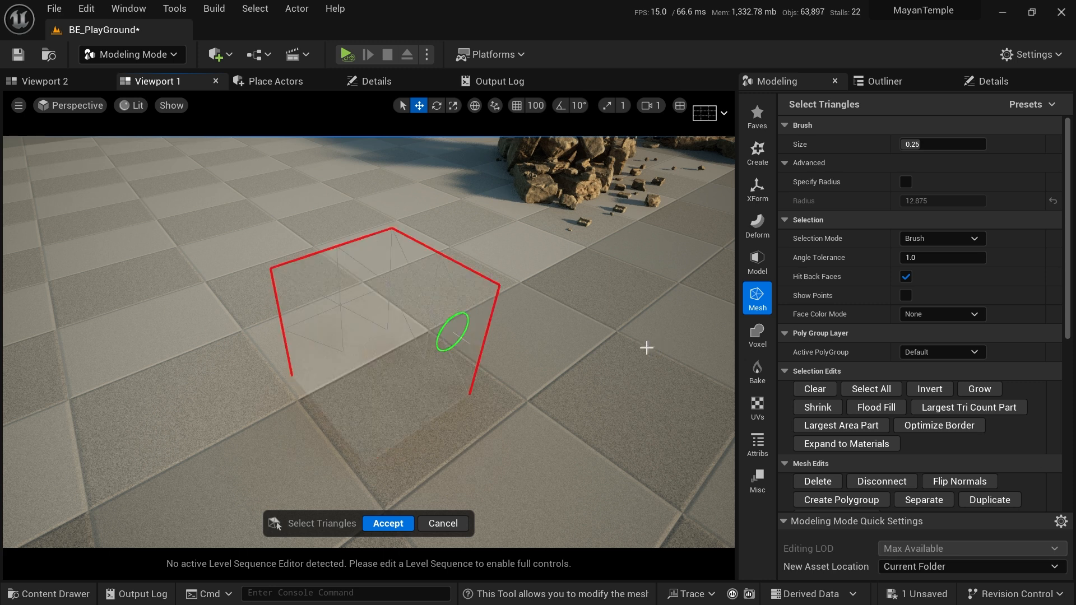
click(408, 521)
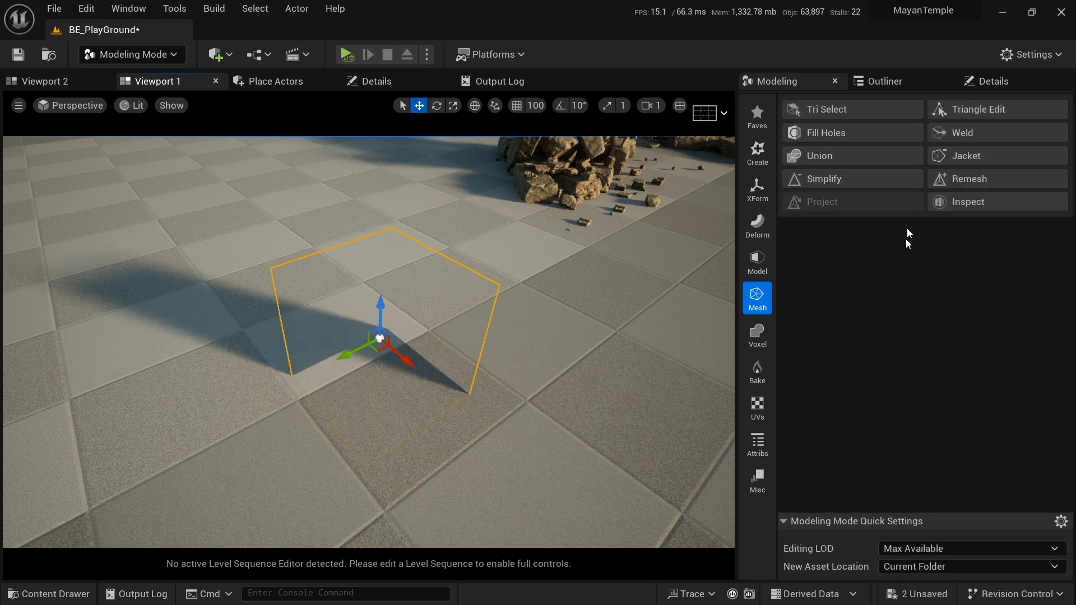
- Invert the open cube's normals with the Edit Normals tool and accept the change
click(761, 447)
click(822, 133)
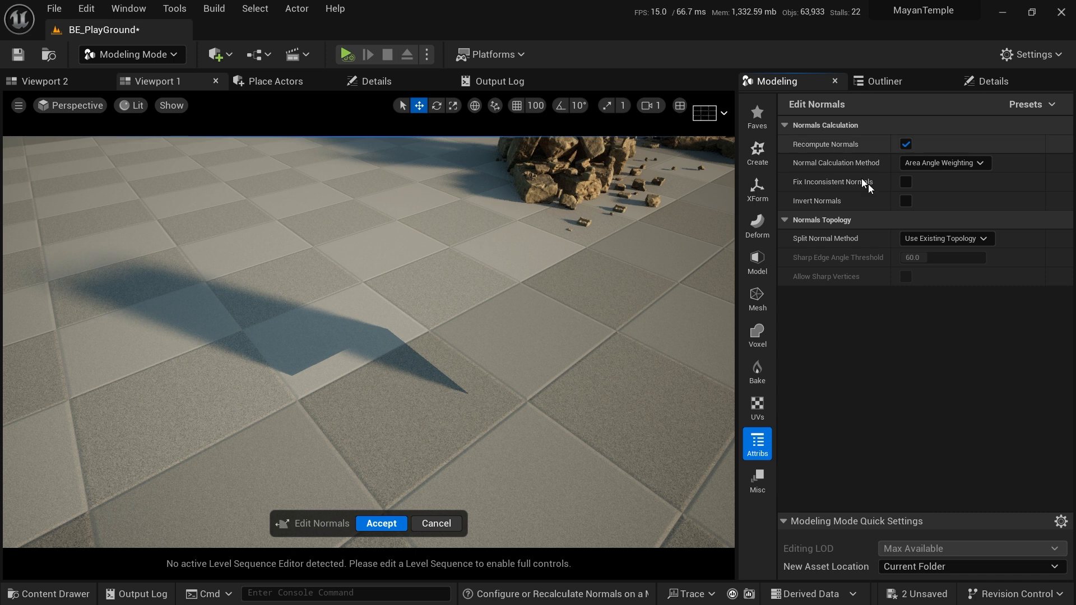
click(907, 202)
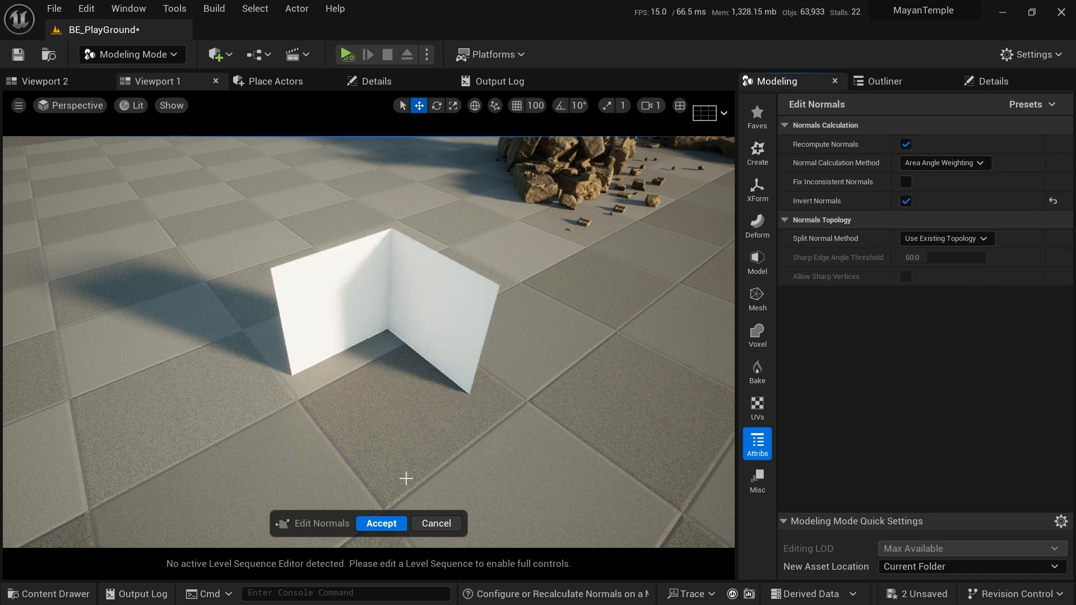
click(387, 523)
- Raise the open cube slightly above the floor and generate its collision with Mesh To Collision
click(428, 307)
click(370, 303)
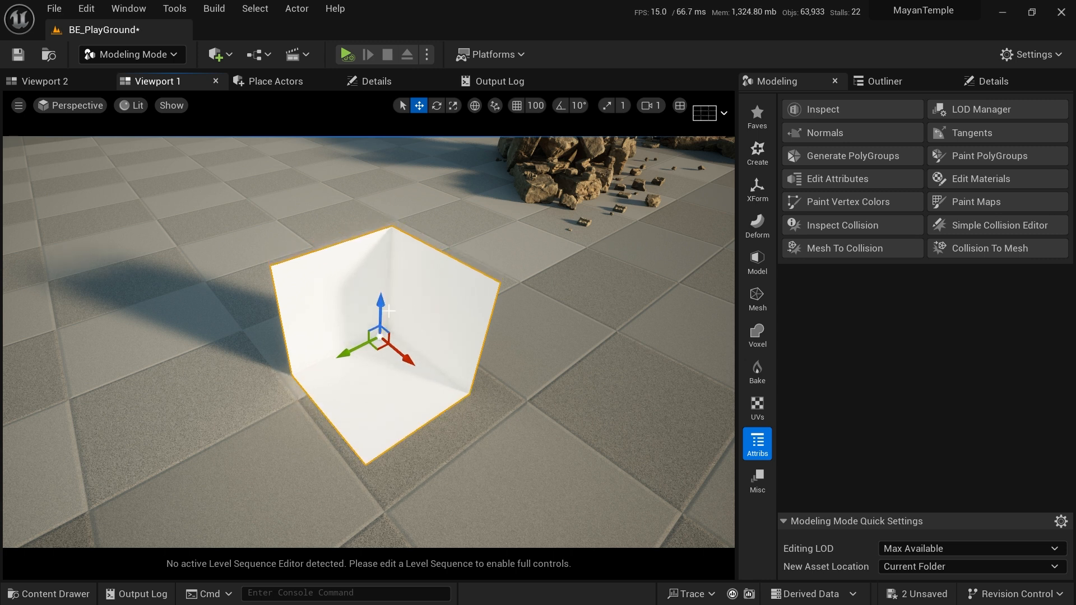
click(854, 249)
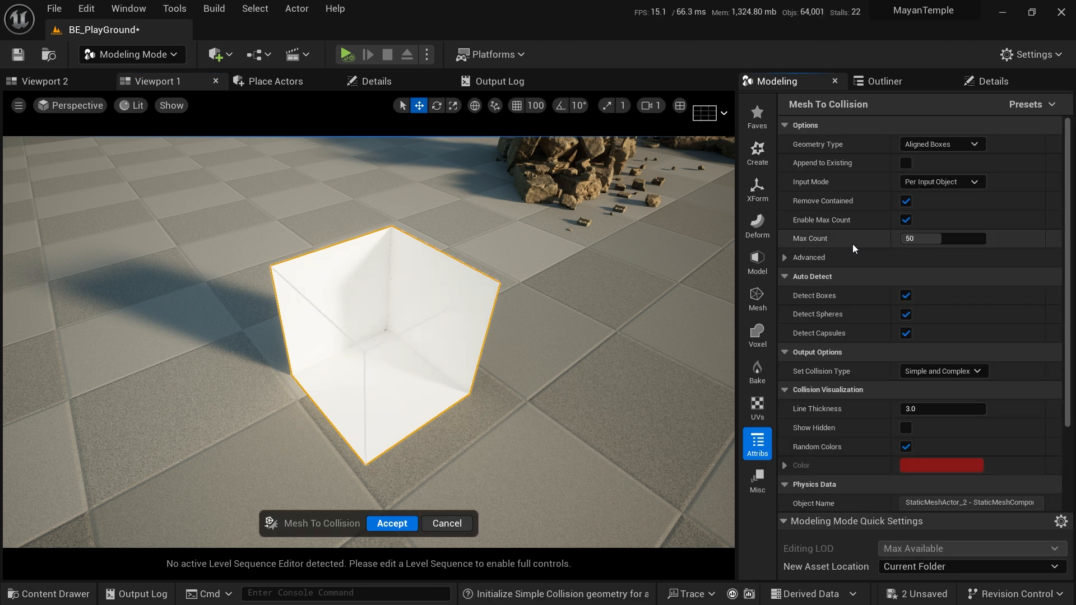
click(393, 524)
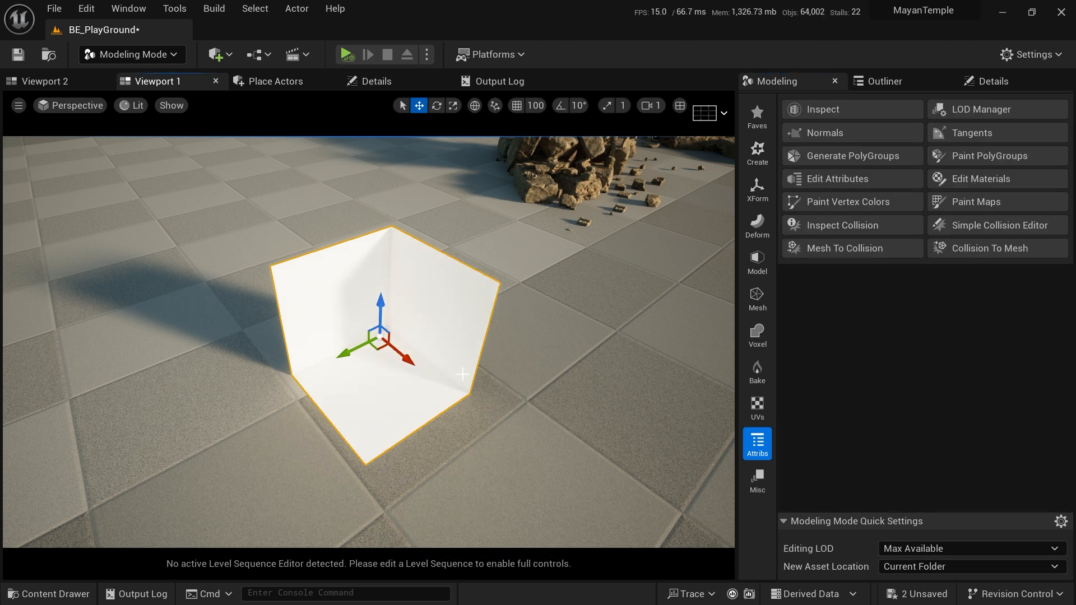
- Open the cube's static mesh asset and set its Collision Complexity to Use Complex Collision As Simple
right_drag(452, 363, 427, 331)
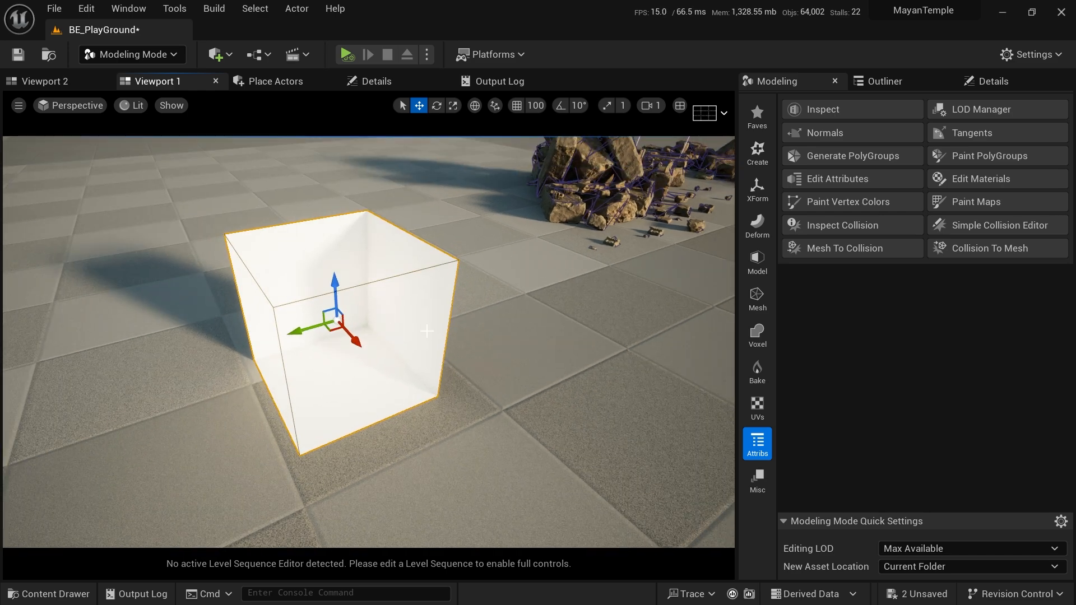
double_click(427, 331)
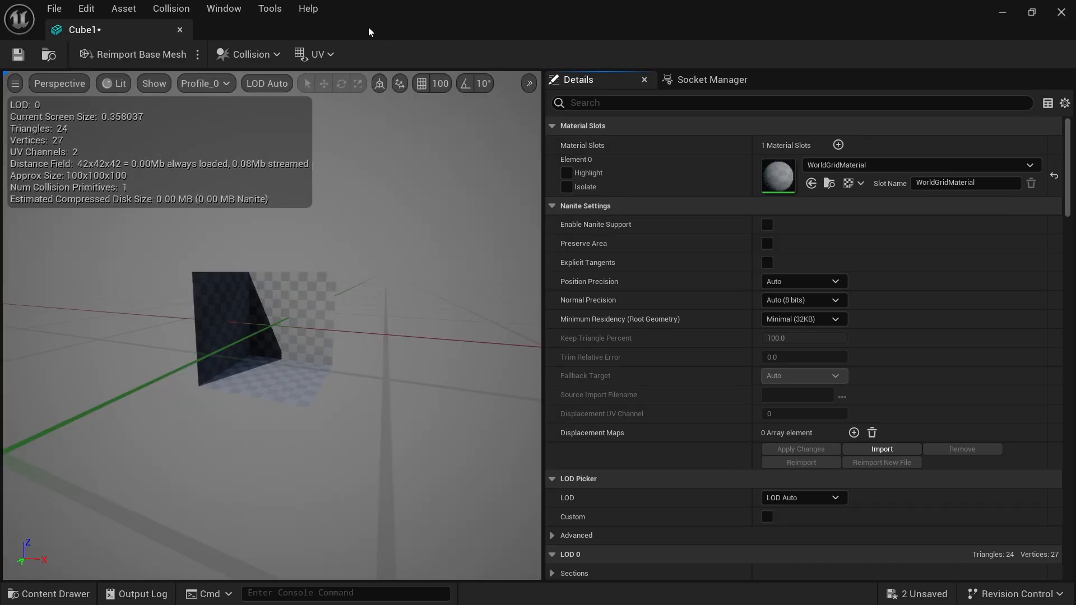
click(249, 54)
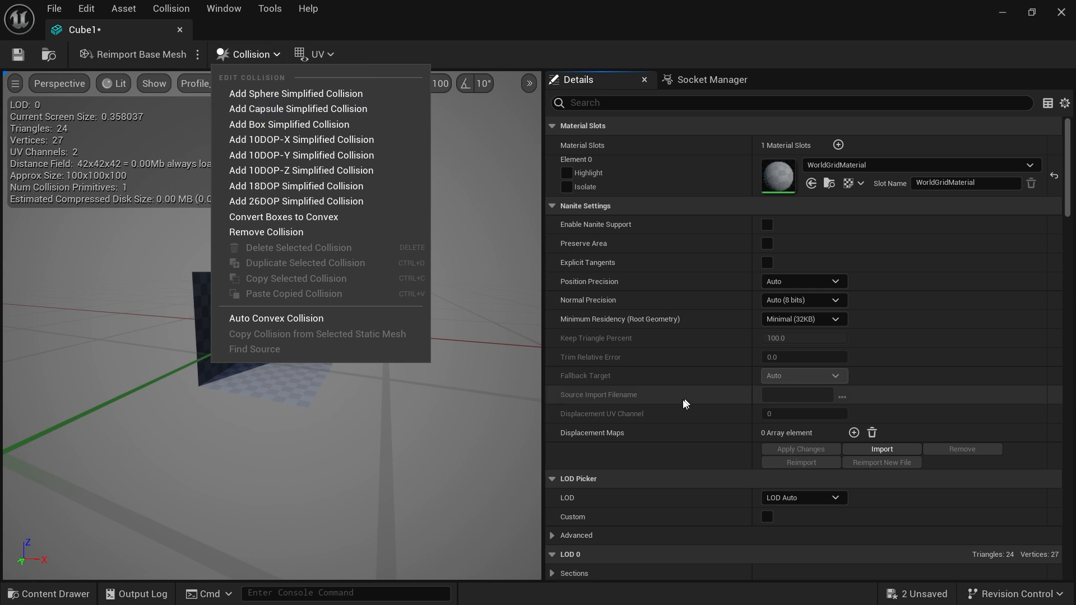
scroll(667, 509, down, 3)
scroll(718, 454, down, 10)
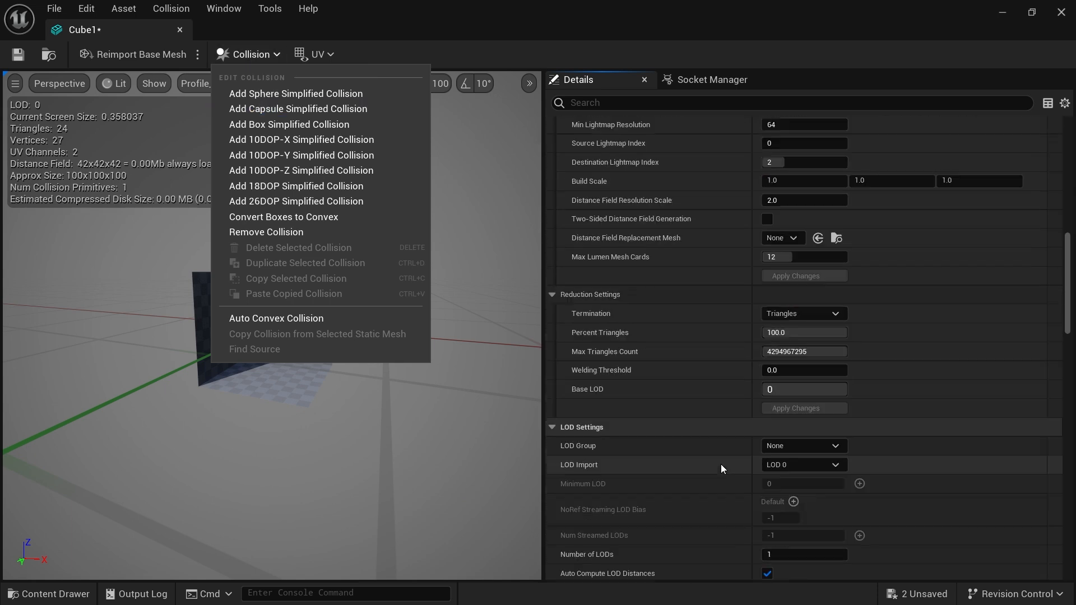
scroll(742, 479, down, 10)
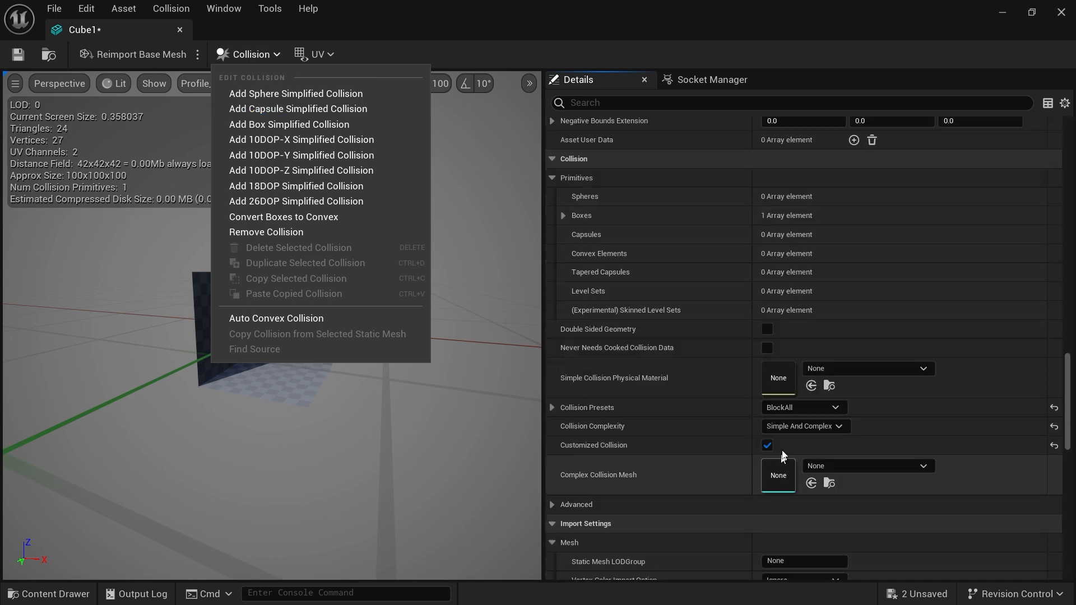
click(783, 427)
click(806, 478)
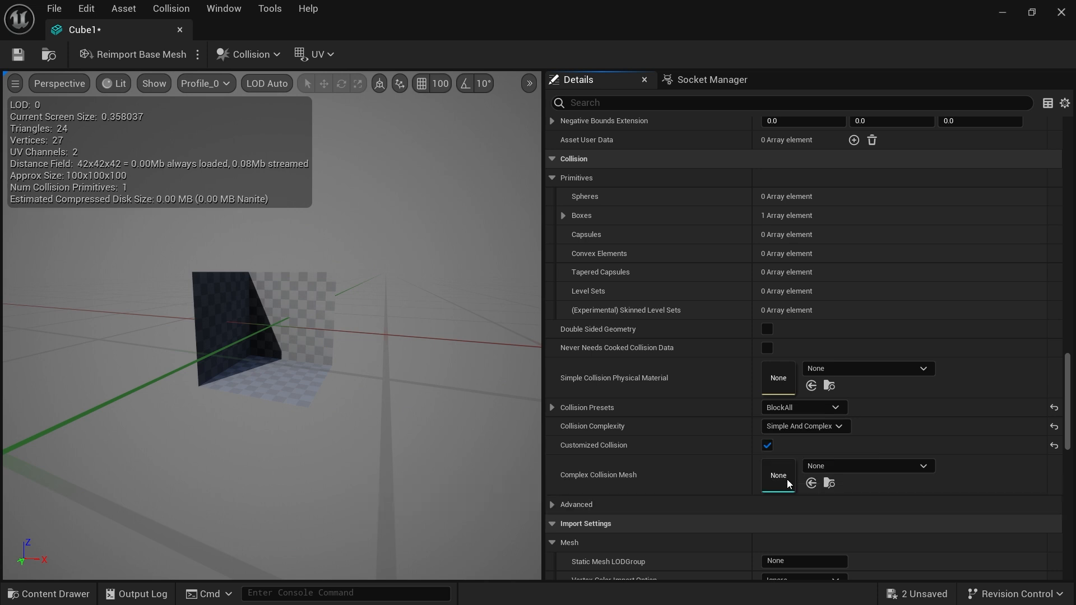
- Display the mesh's simple collision, delete its box collision primitive, then save and close the Cube1 asset
click(144, 85)
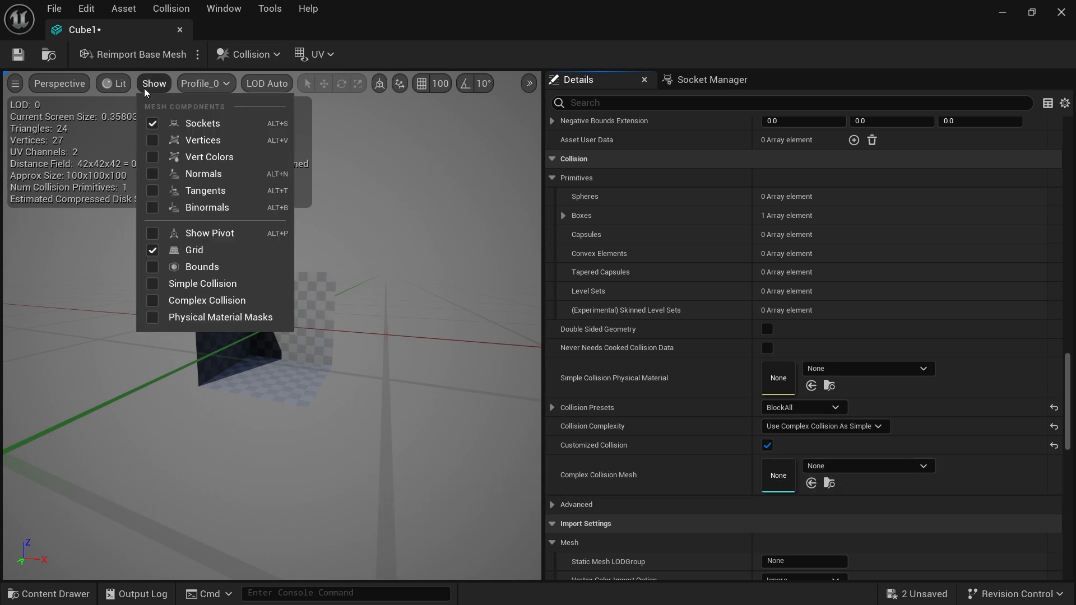
click(234, 287)
click(310, 311)
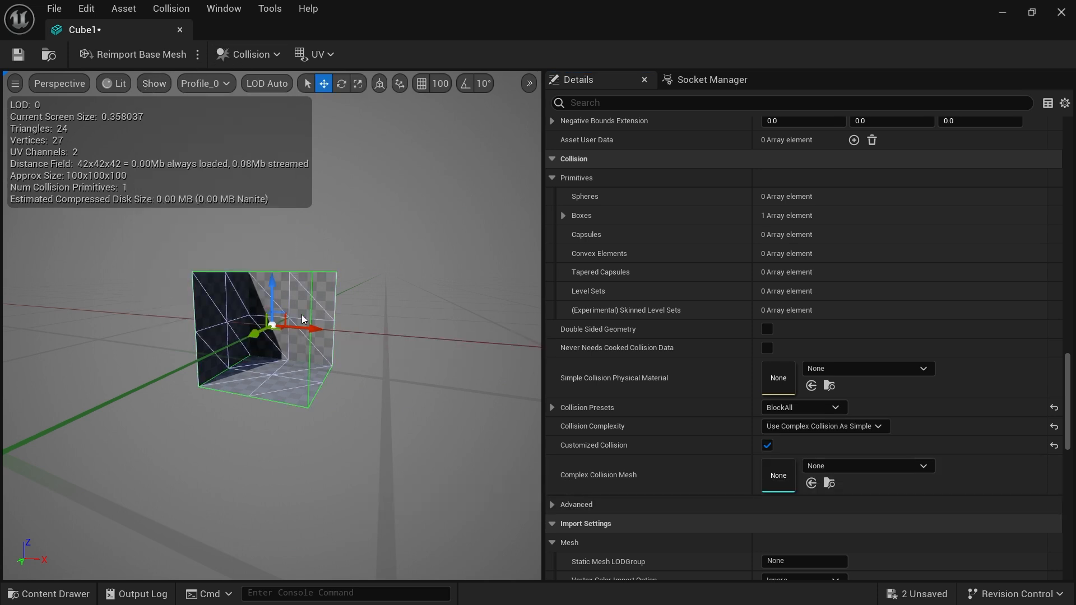
key(Delete)
click(22, 54)
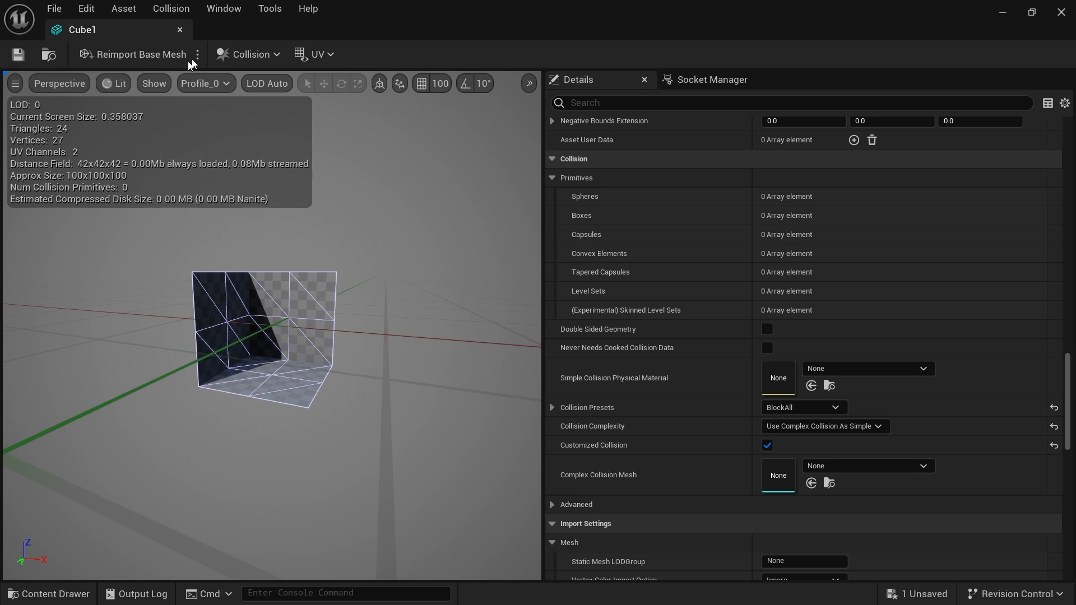
click(179, 30)
- Start simulating in Scriptable Tools mode and load the 15 stone meshes as scatter meshes for the Physics Drop tool
drag(364, 446, 371, 462)
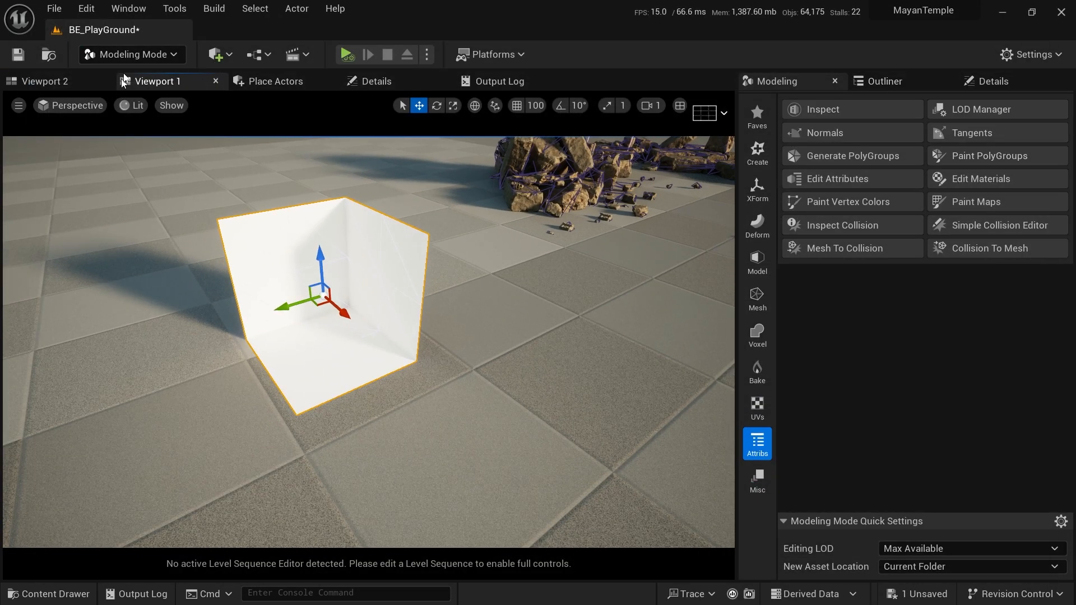
click(130, 54)
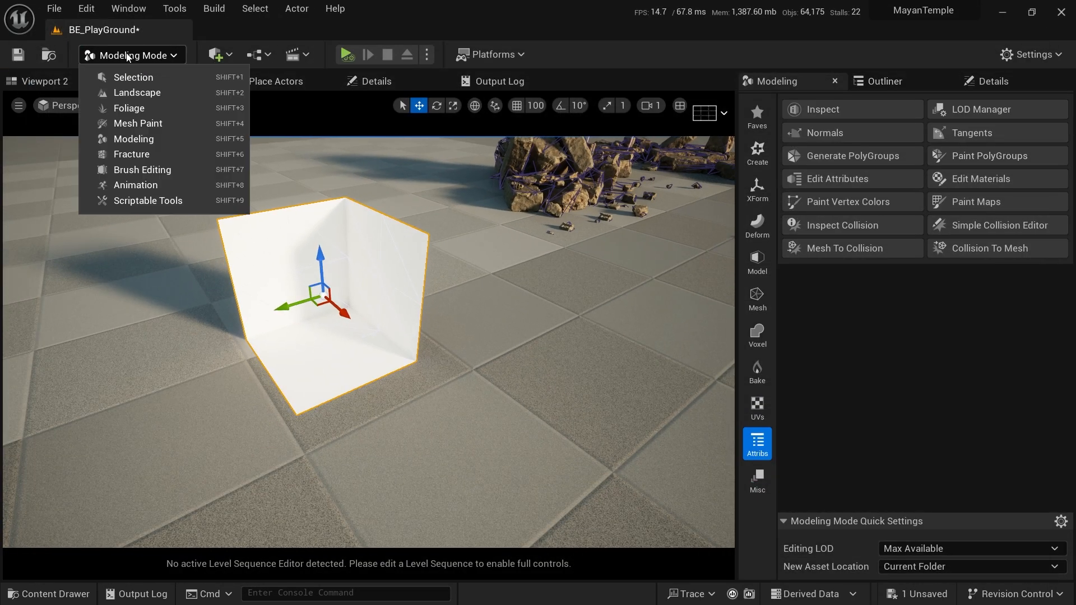
click(187, 200)
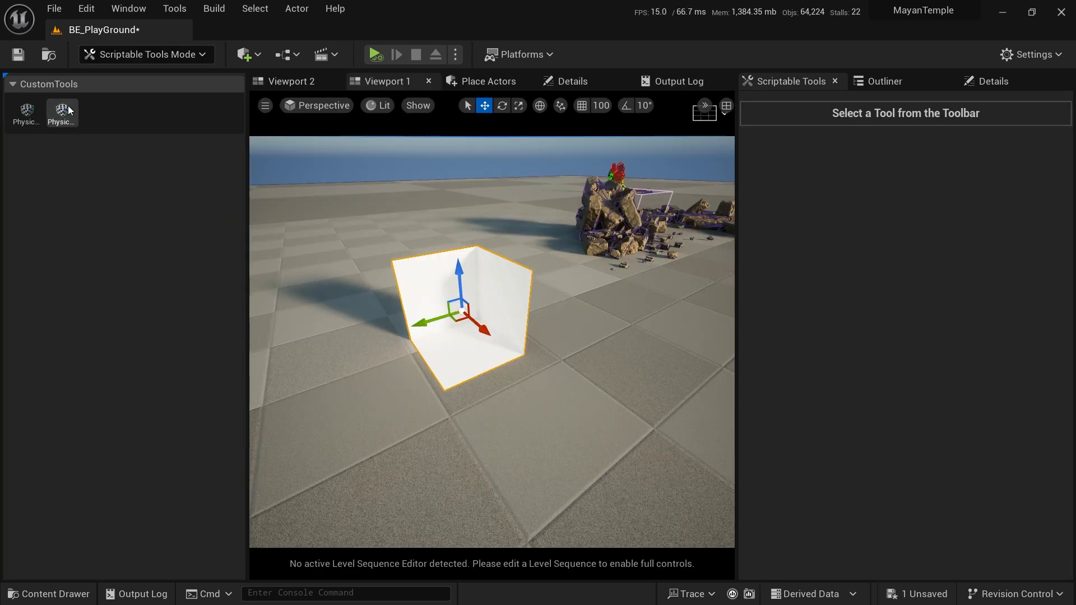
click(375, 54)
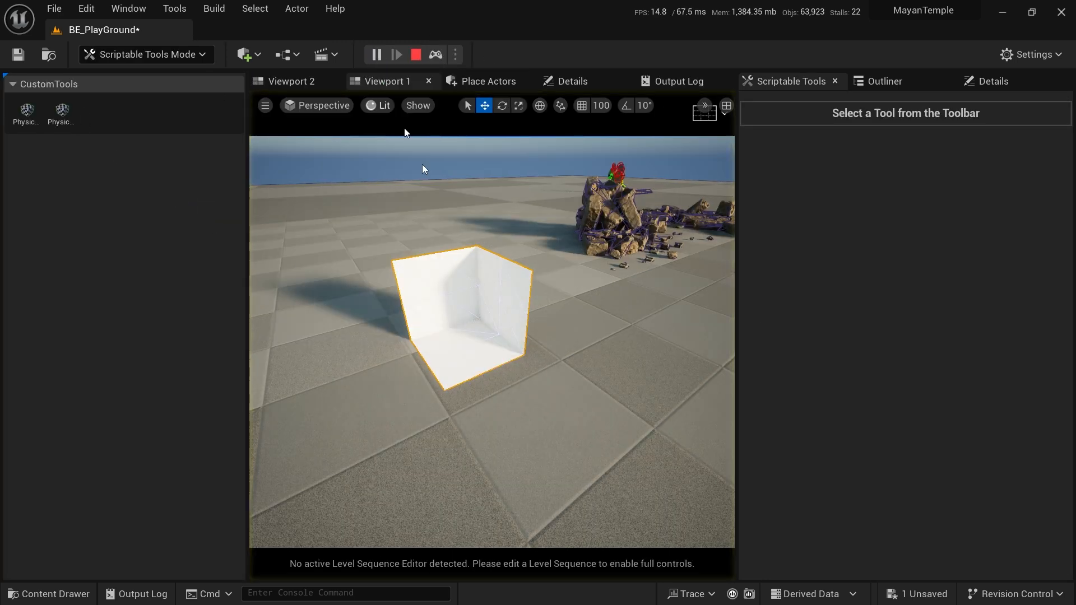
click(62, 115)
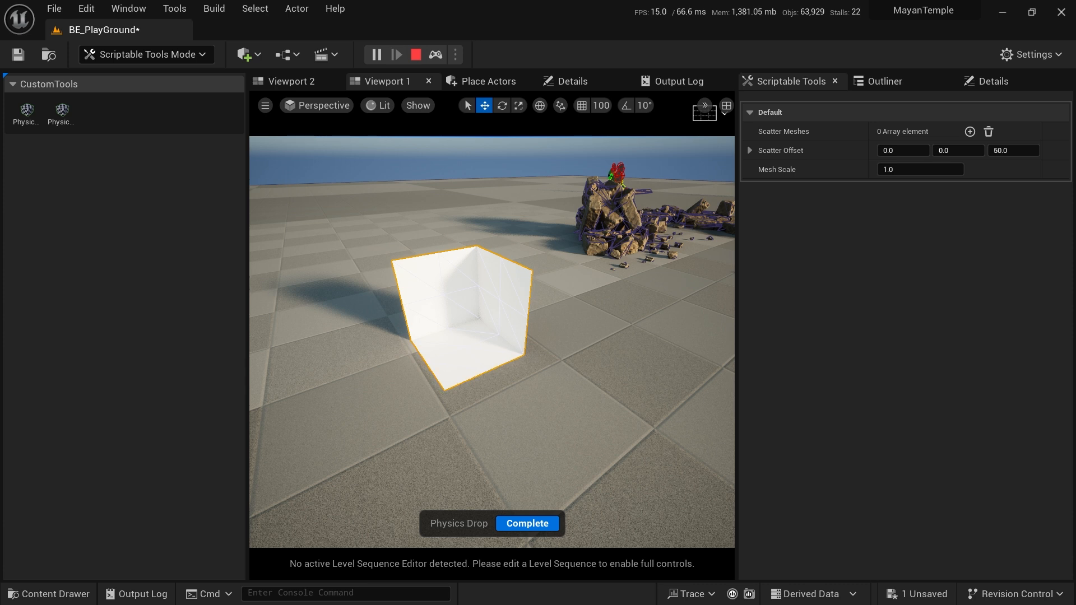
drag(1065, 145, 940, 132)
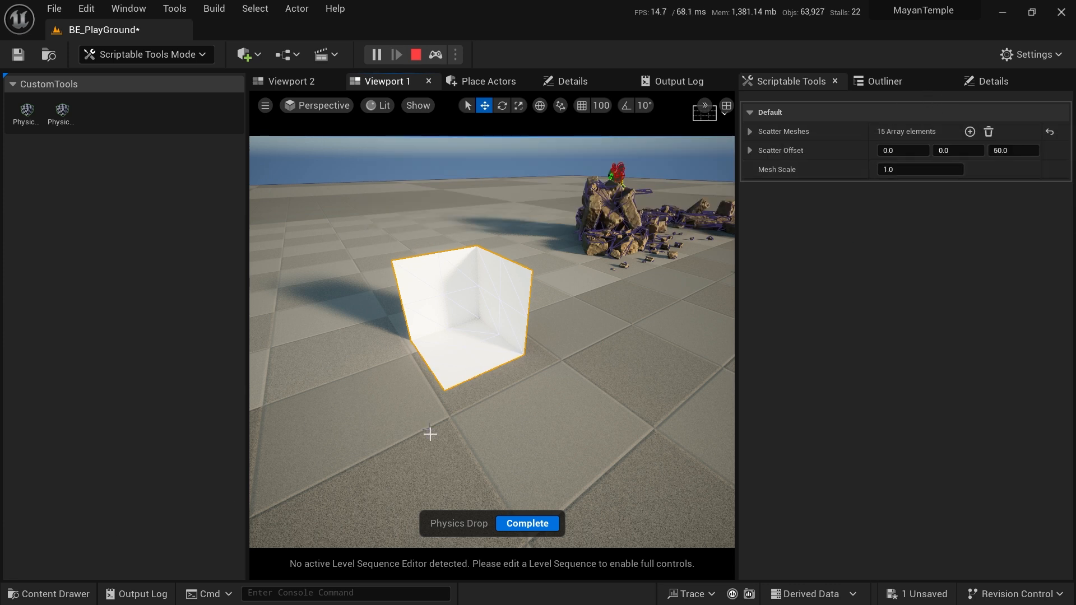
- Drop a single test stone into the corner of the open cube
mouse_move(475, 373)
right_down()
mouse_move(467, 361)
mouse_move(480, 359)
mouse_move(468, 370)
right_up()
key(w)
key(s)
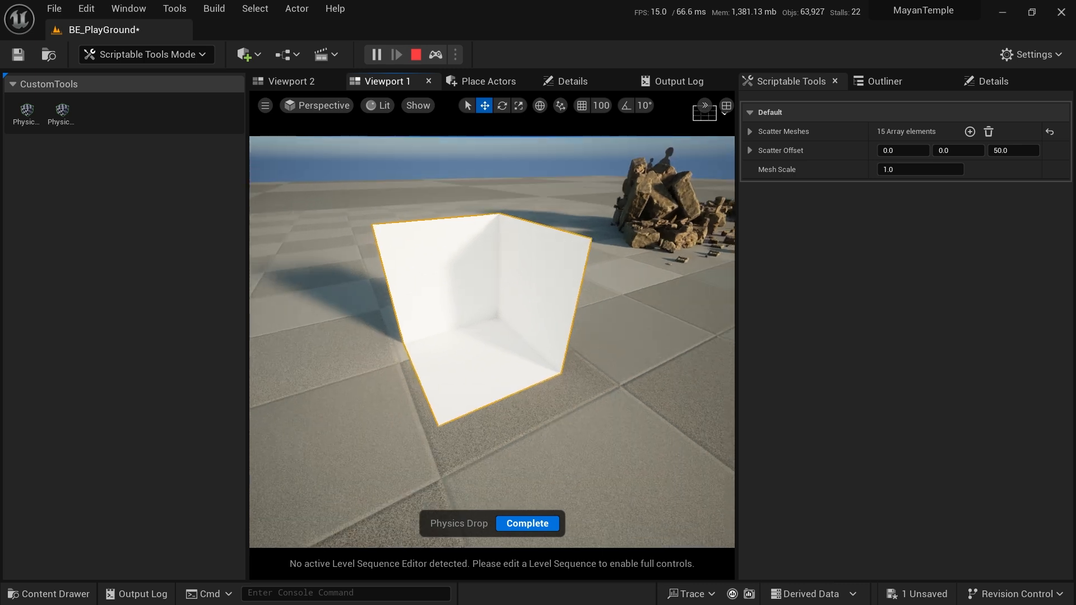
click(470, 304)
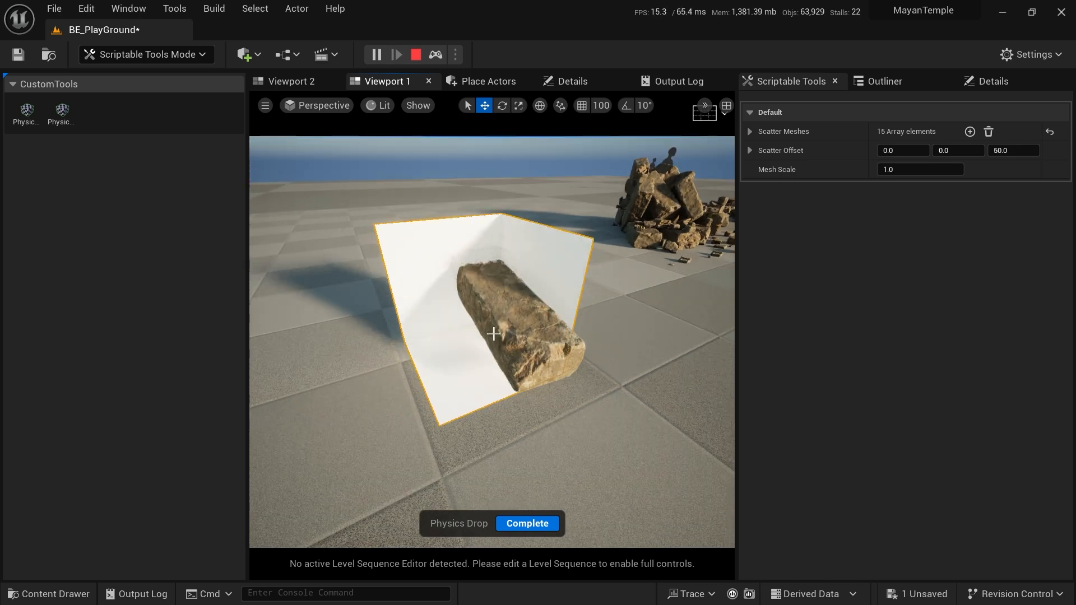
right_drag(469, 304, 449, 307)
right_drag(572, 367, 576, 377)
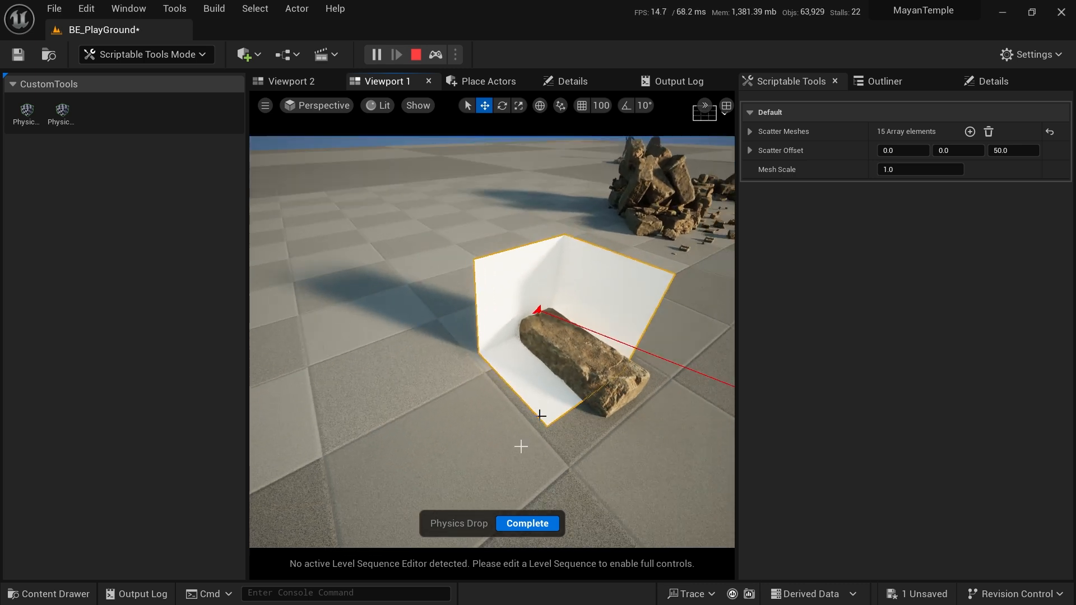
- Complete the Physics Drop tool, return to selection mode and delete the test stone
click(515, 524)
click(584, 350)
key(shift+1)
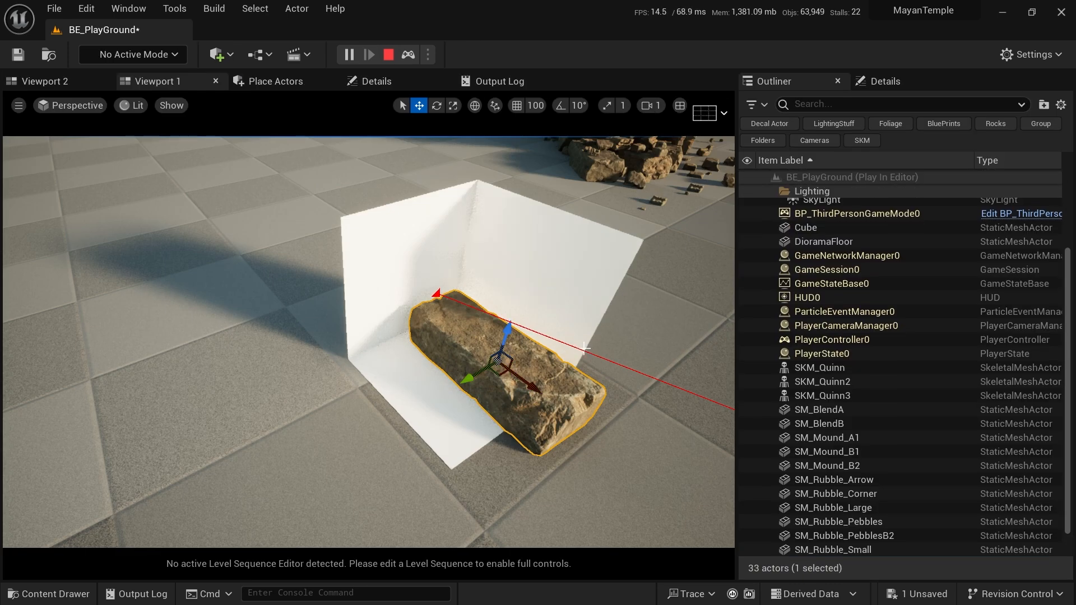
key(s)
right_drag(549, 306, 550, 339)
right_drag(368, 395, 387, 384)
key(Delete)
- Stop the simulation and scale the open cube up uniformly so several stones fit inside it
click(365, 402)
key(r)
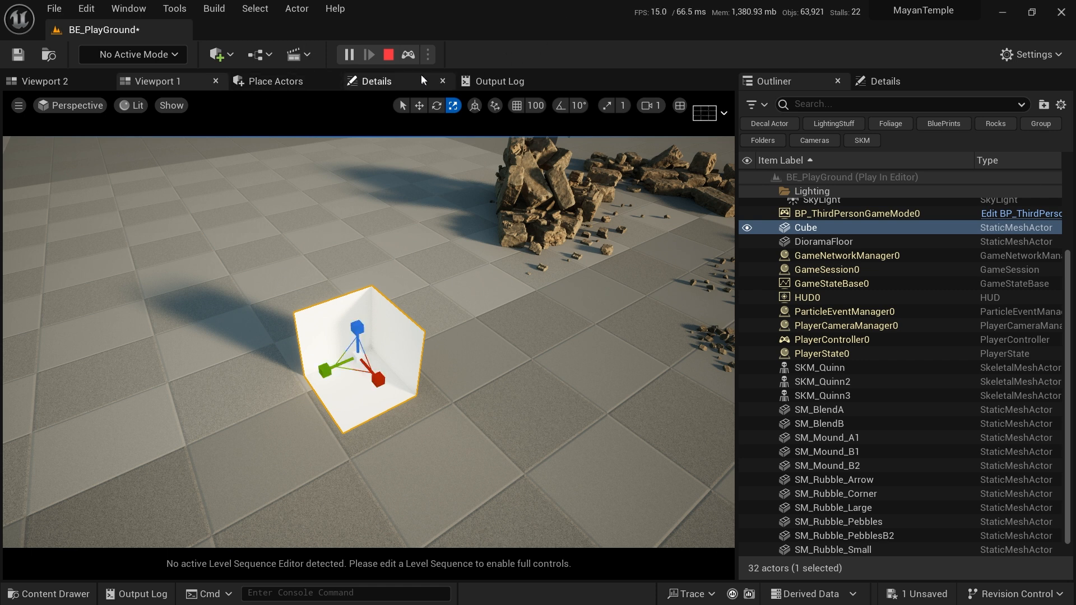
click(388, 55)
drag(352, 365, 332, 287)
key(w)
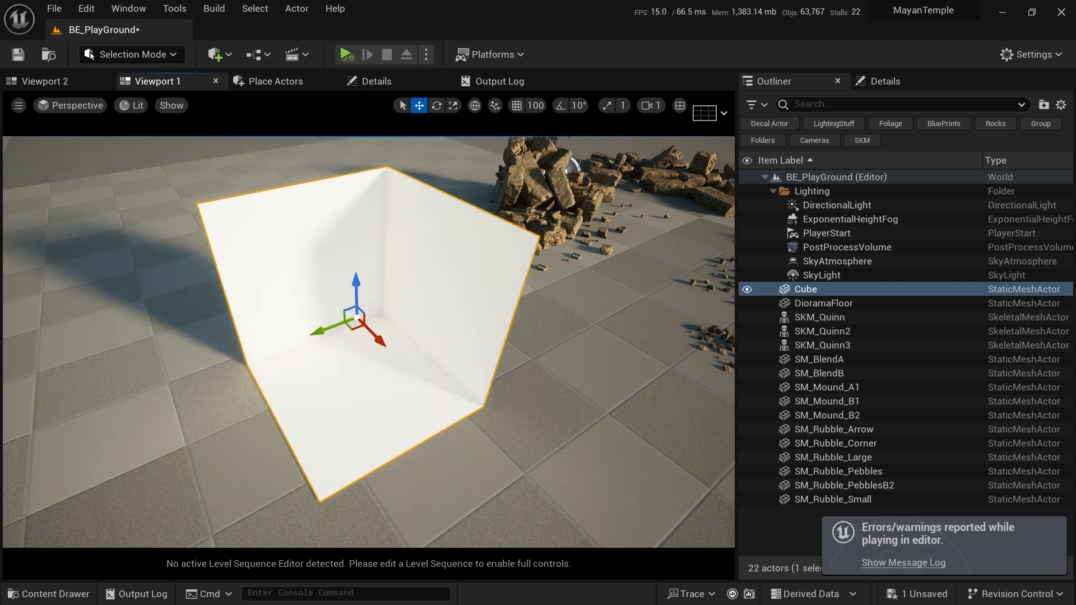
- Restart the simulation in Scriptable Tools mode and assign the 15 stone meshes to the Physics Drop tool's Scatter Meshes
click(115, 55)
click(161, 202)
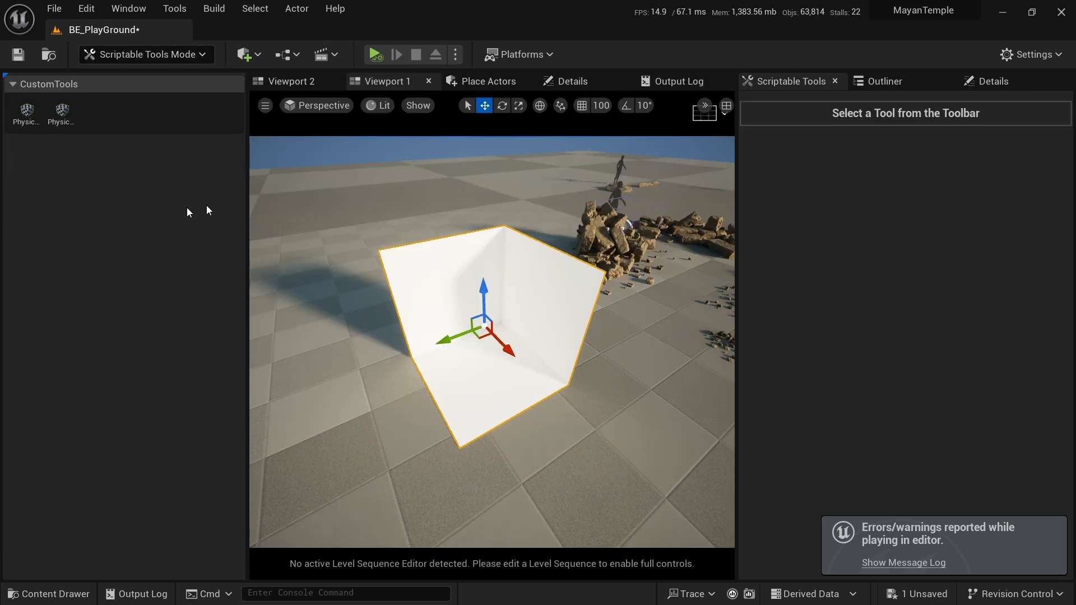
click(384, 81)
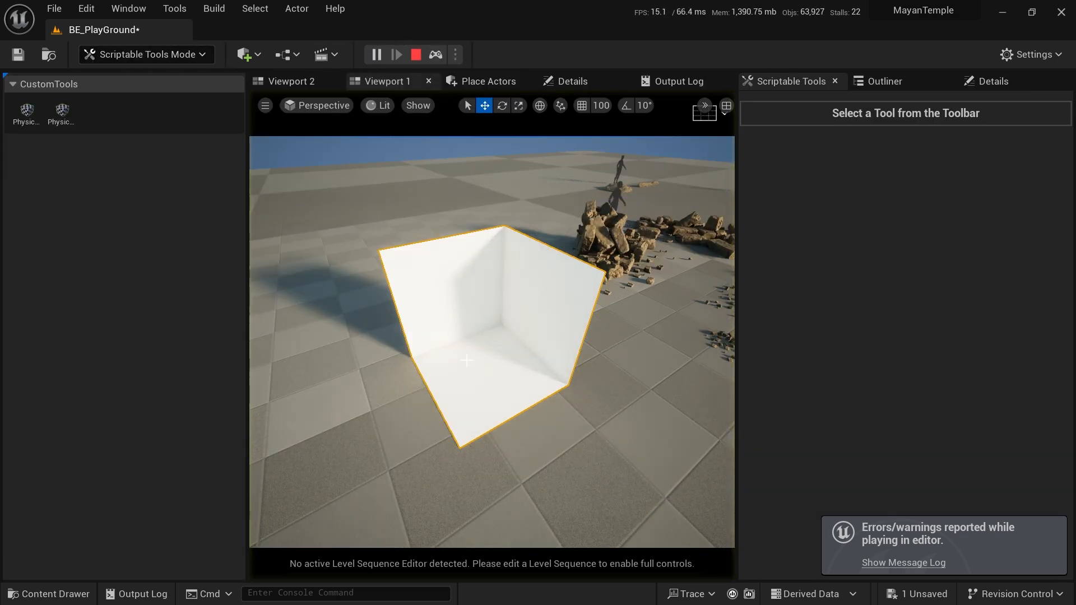
click(60, 123)
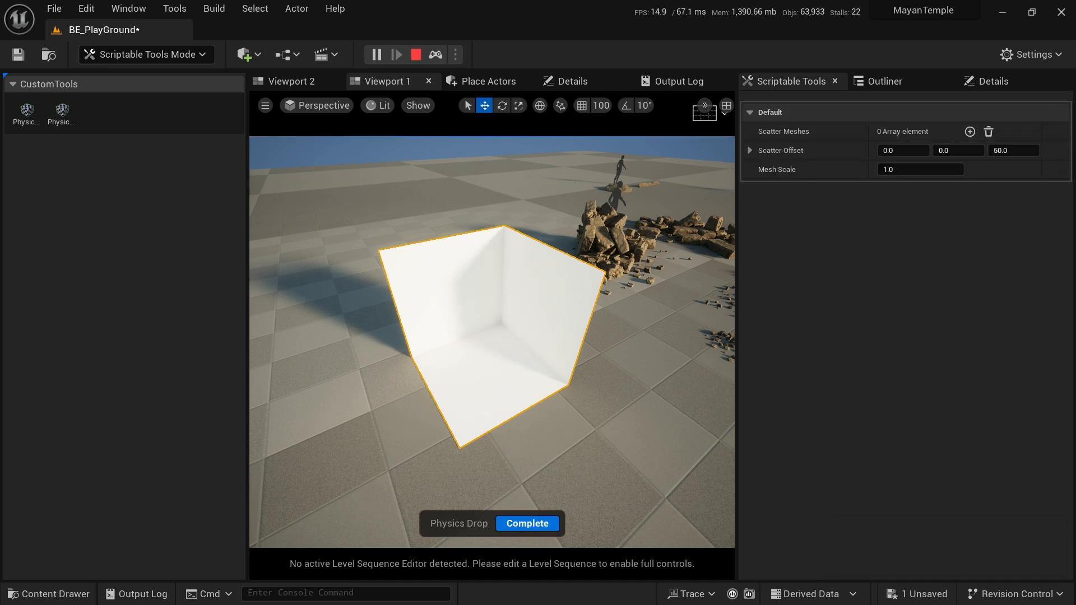
drag(1074, 297, 899, 133)
- Drop stones repeatedly into the enlarged cube's corner to build a pile, then complete the Physics Drop tool
mouse_move(509, 450)
right_down()
mouse_move(522, 450)
mouse_move(510, 455)
right_up()
key(w)
click(496, 300)
click(513, 299)
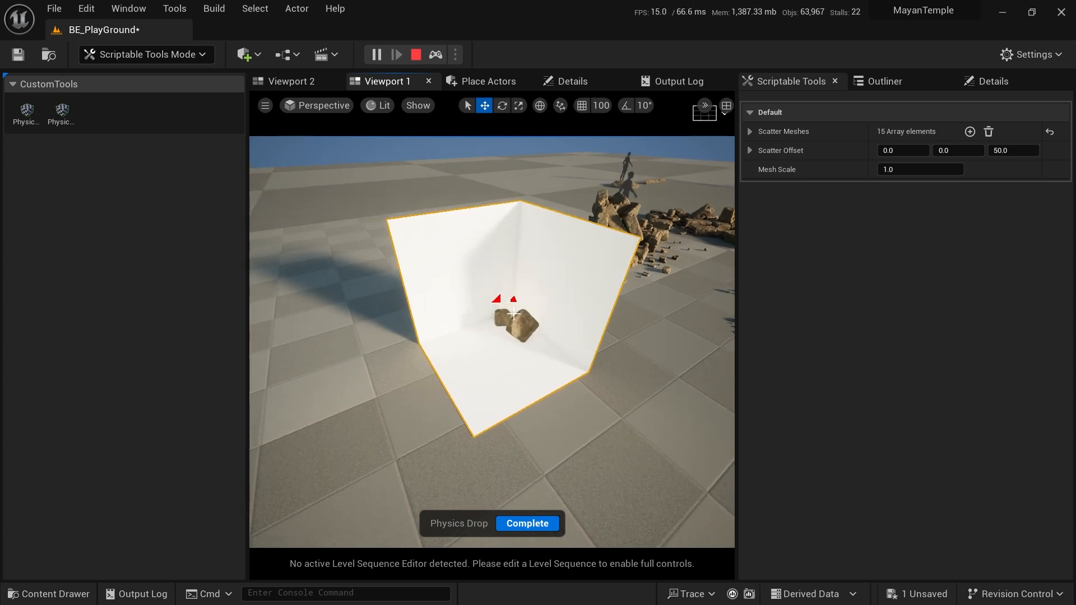
click(501, 313)
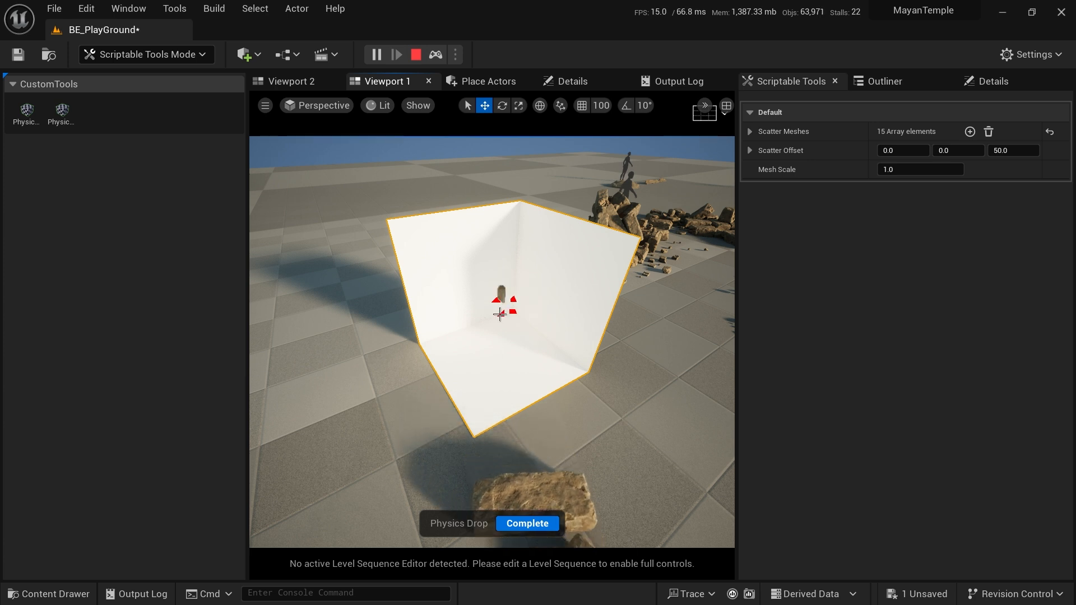
click(513, 306)
click(483, 324)
click(520, 349)
click(510, 353)
click(515, 310)
click(500, 327)
click(491, 315)
click(523, 318)
click(506, 336)
click(492, 315)
click(513, 308)
click(507, 301)
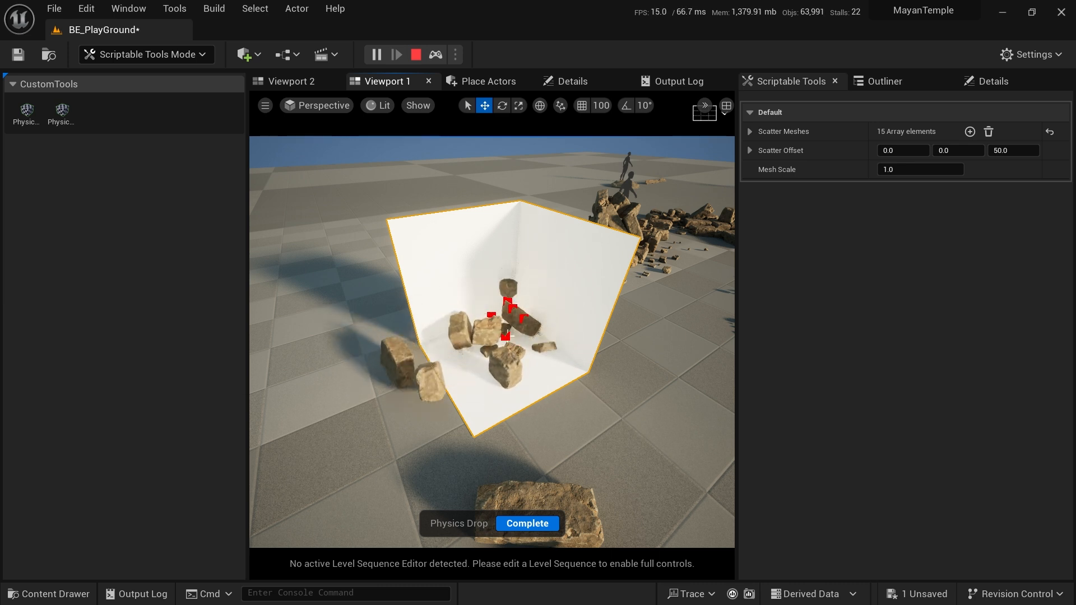
click(494, 326)
click(498, 326)
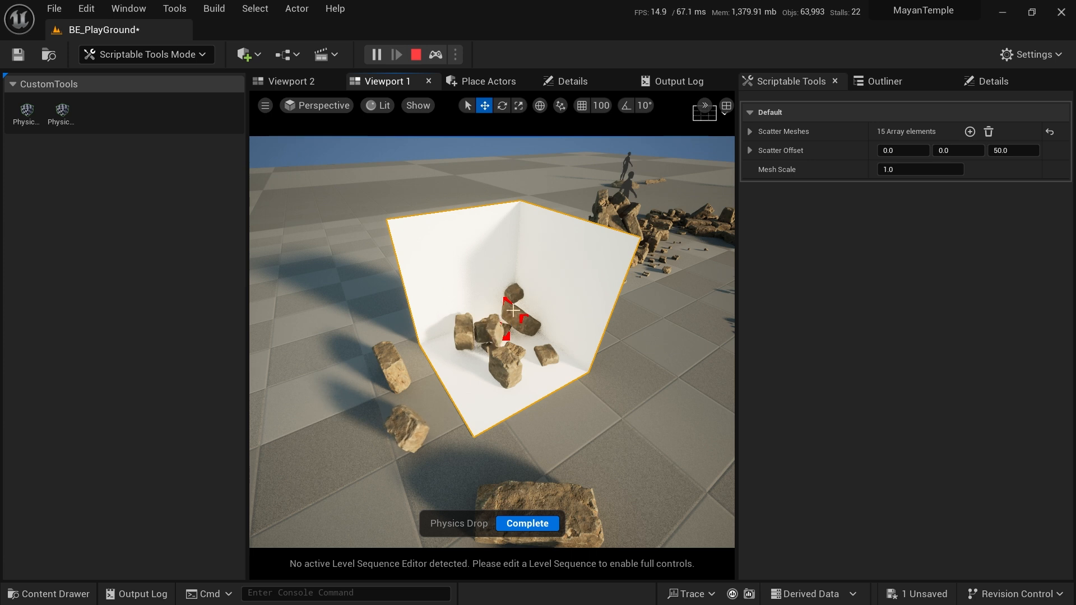
click(486, 323)
click(507, 337)
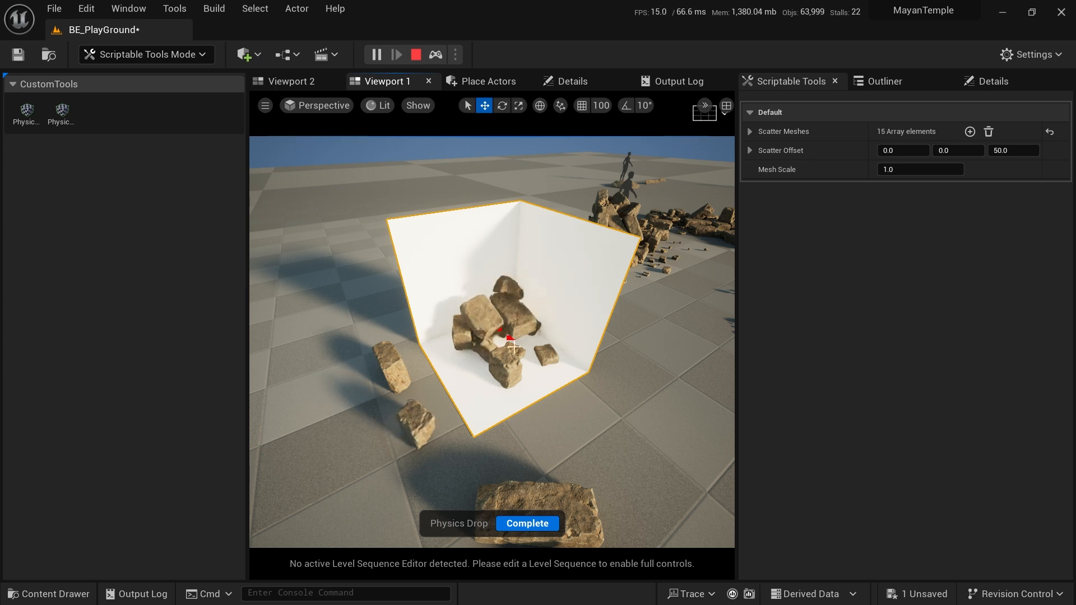
click(508, 321)
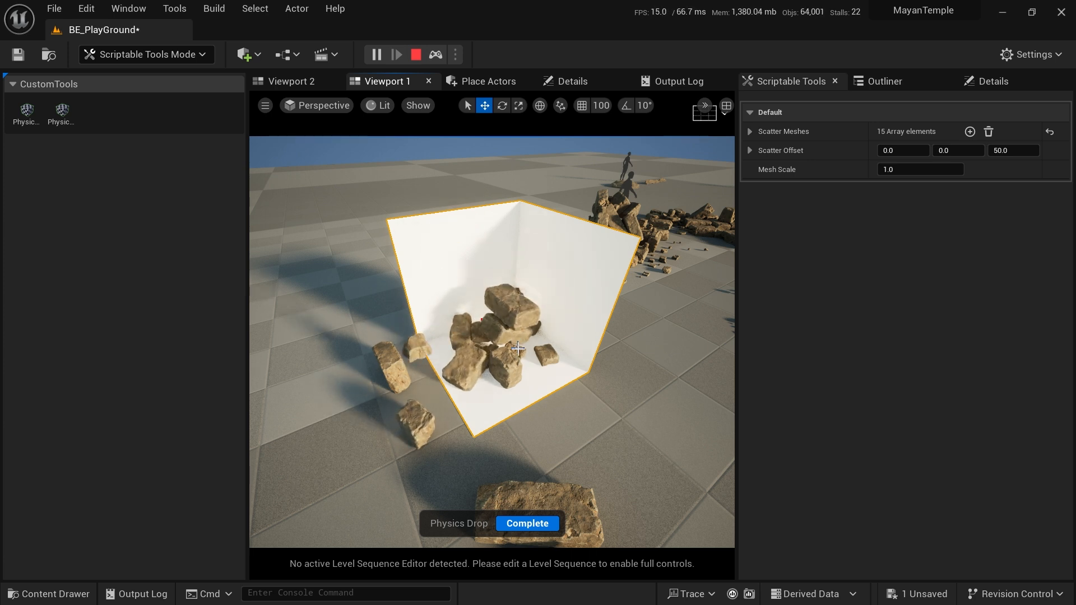
click(500, 324)
click(500, 324)
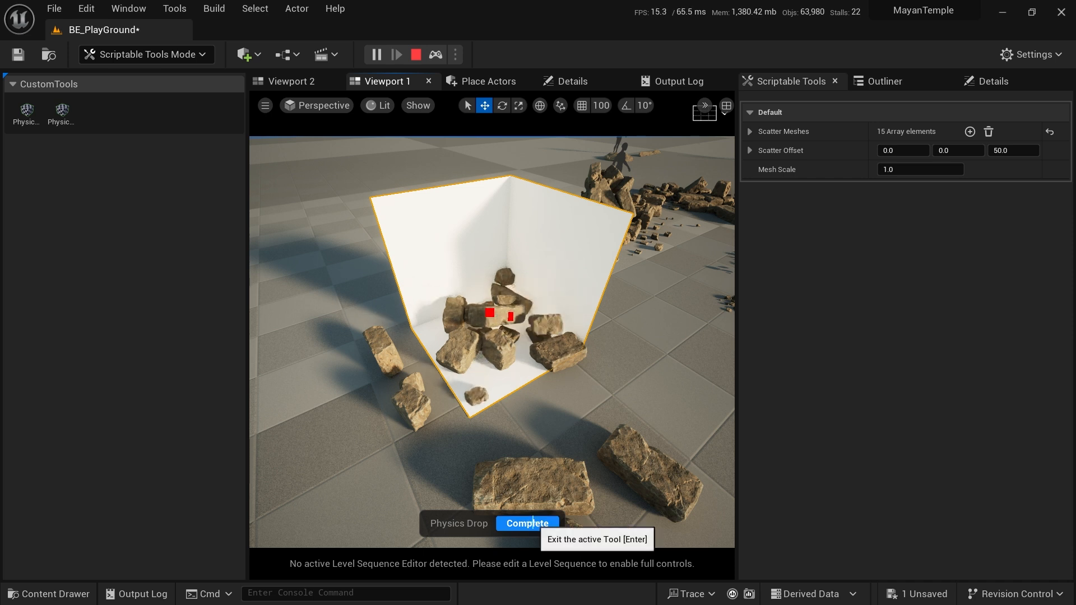
right_drag(514, 366, 526, 380)
click(508, 409)
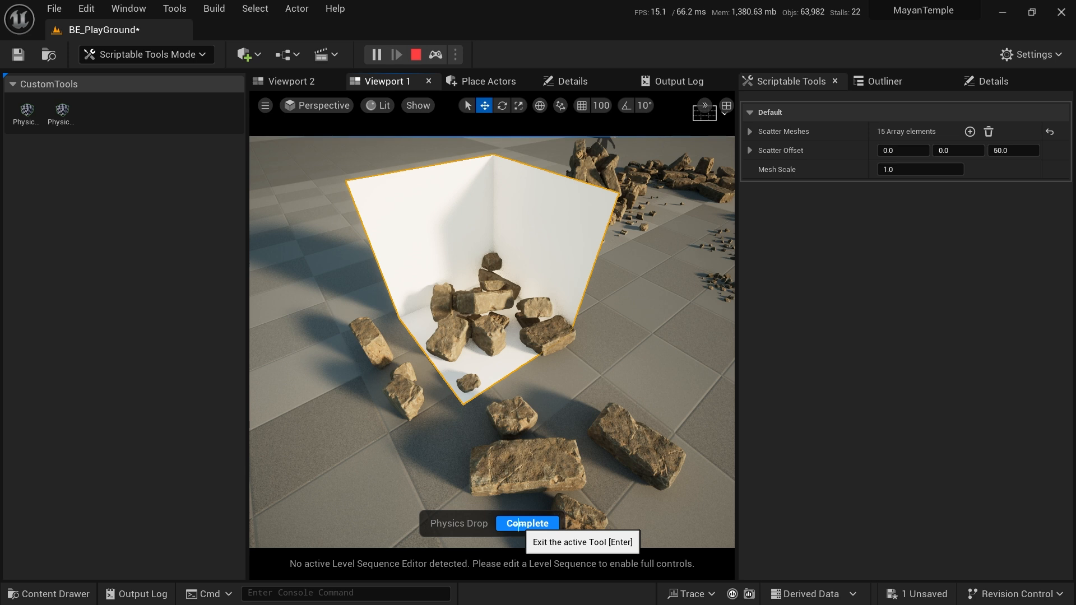
click(518, 524)
- Move the small stray stone in front of the cube onto the pile and the large block onto the cube's floor
click(525, 421)
mouse_move(469, 411)
right_down()
mouse_move(455, 392)
mouse_move(453, 422)
mouse_move(468, 411)
right_up()
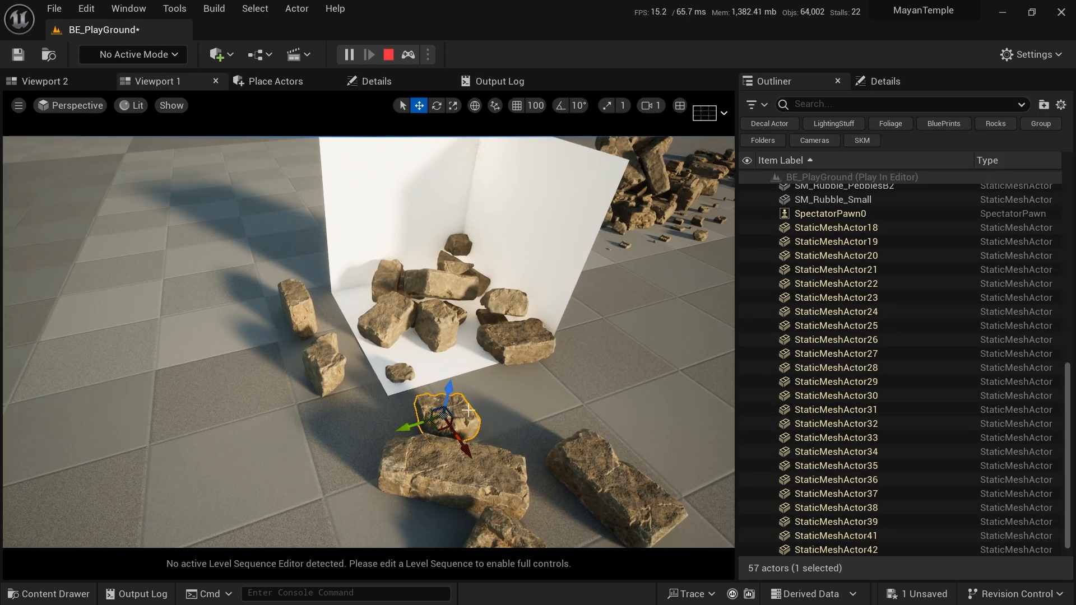
drag(442, 416, 477, 189)
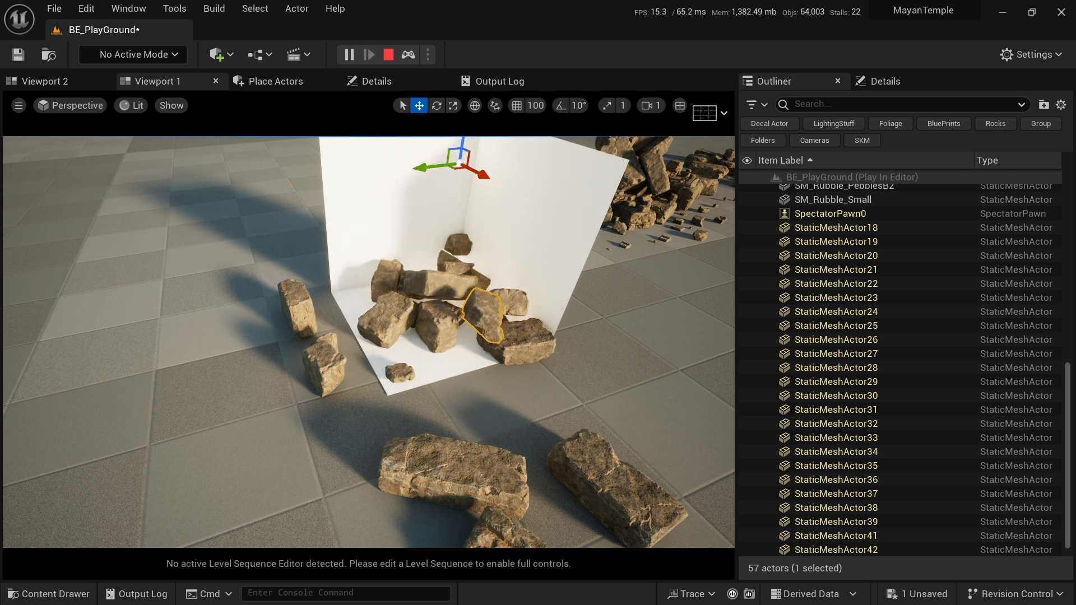
click(443, 496)
drag(443, 488, 453, 366)
mouse_move(460, 489)
right_down()
mouse_move(483, 496)
mouse_move(462, 496)
right_up()
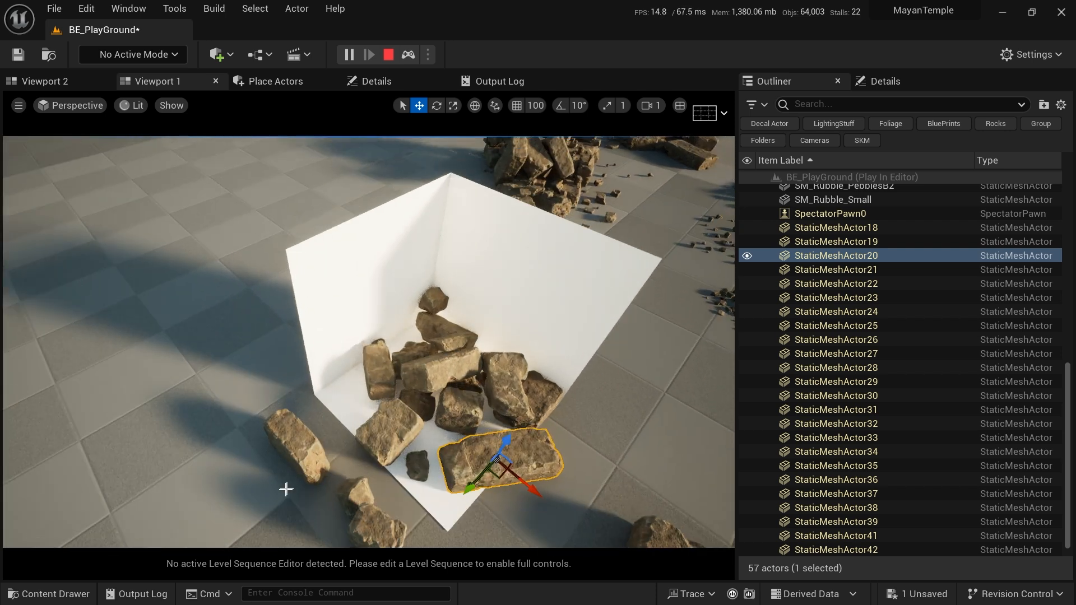
- Move the stray stone beside the cube and the two stones in front of it onto the pile in the cube's corner
click(290, 449)
drag(297, 451, 438, 289)
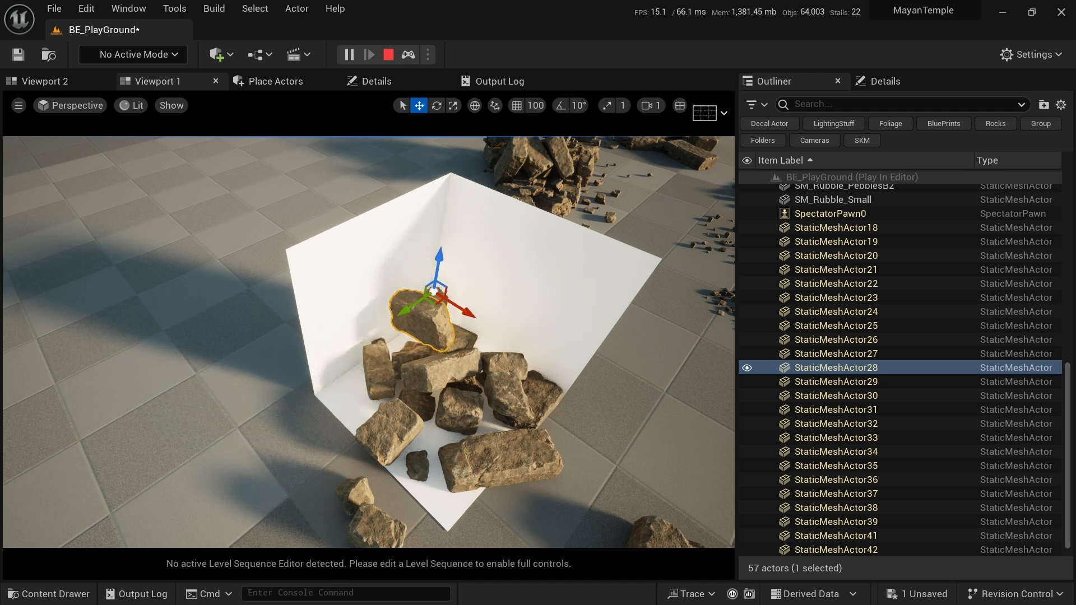
drag(428, 408, 426, 436)
click(361, 429)
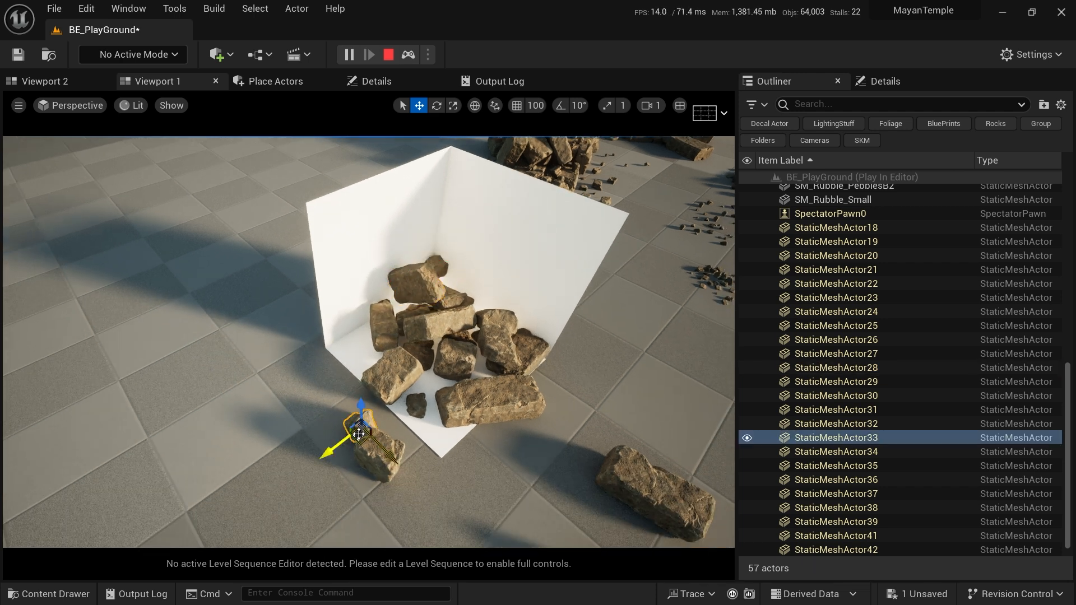
drag(361, 432, 470, 273)
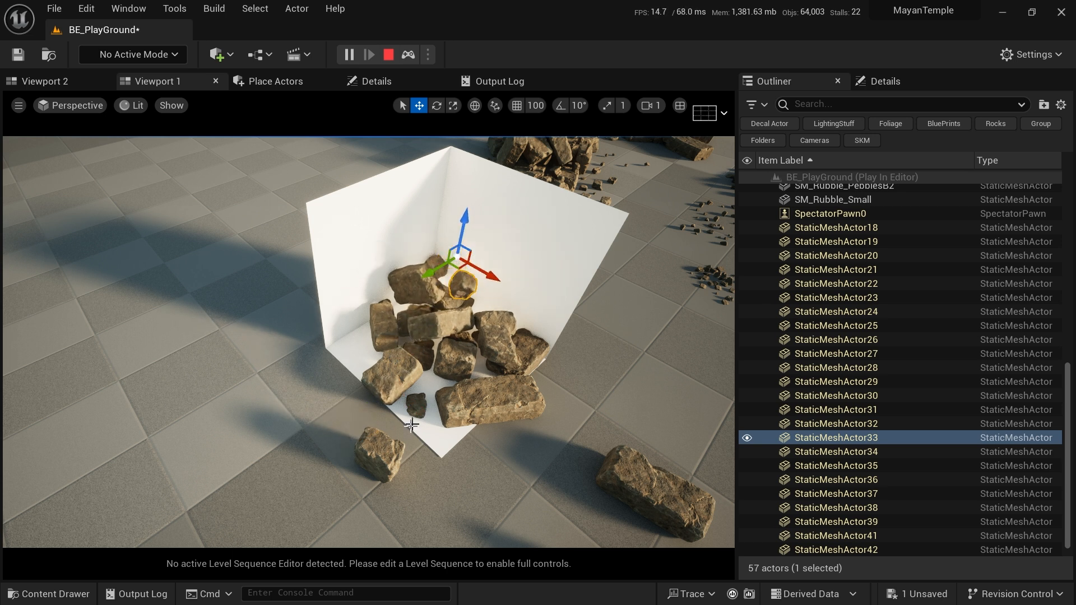
click(390, 446)
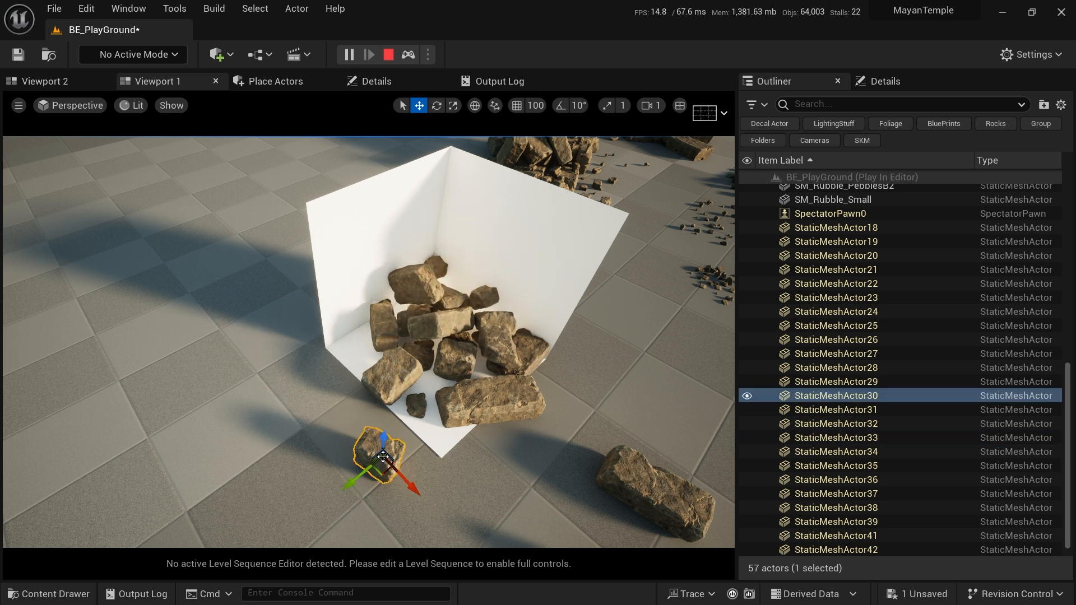
drag(383, 457, 485, 199)
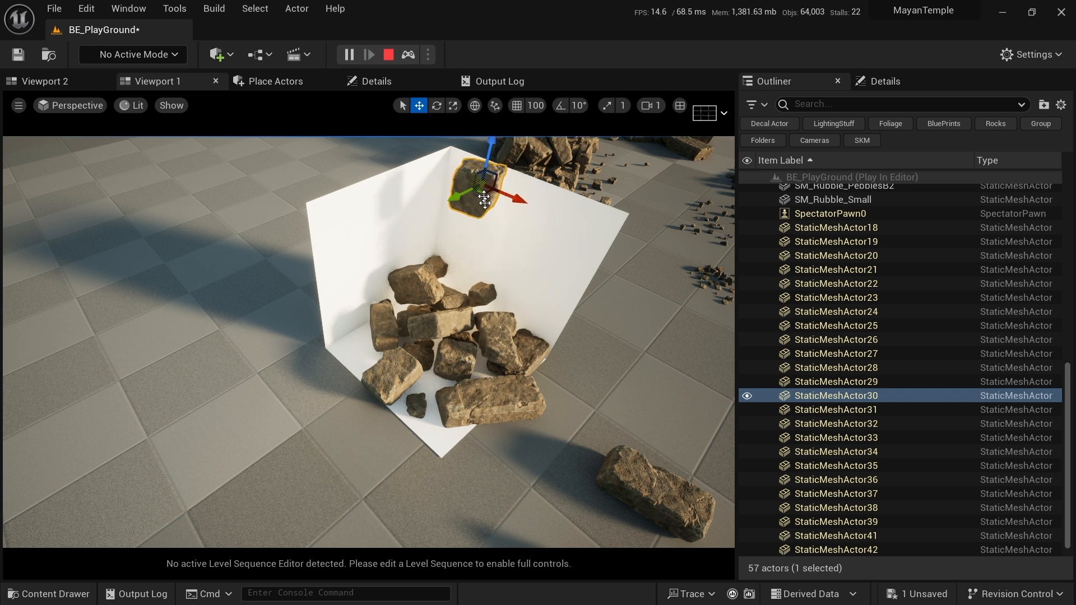
- Move the long stray block on the floor in front of the cube onto the outer edge of the pile, beside the cube's wall
click(624, 481)
drag(624, 481, 383, 361)
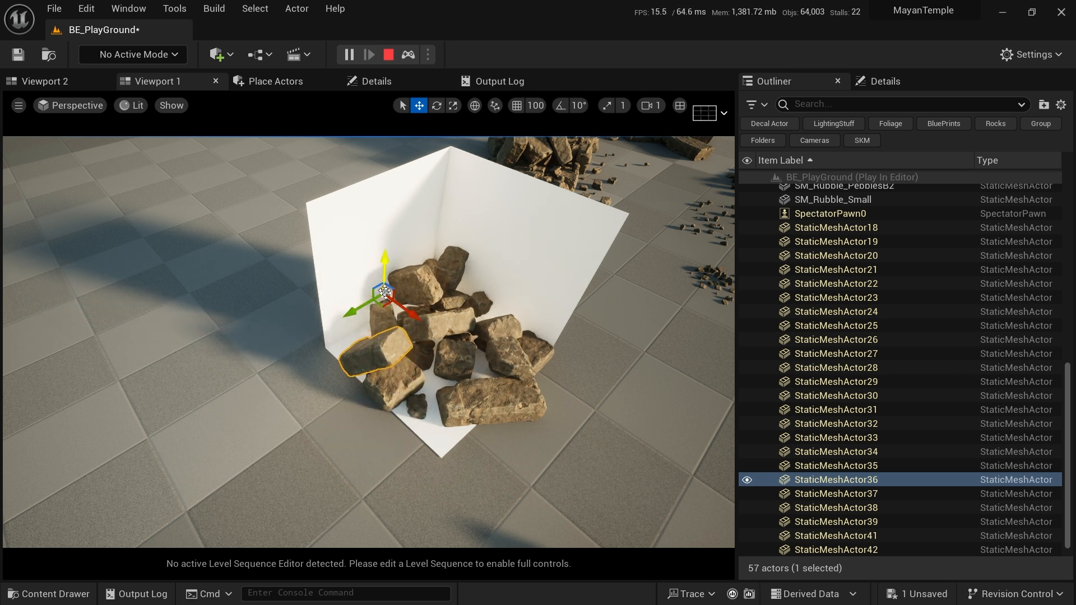
drag(383, 294, 379, 266)
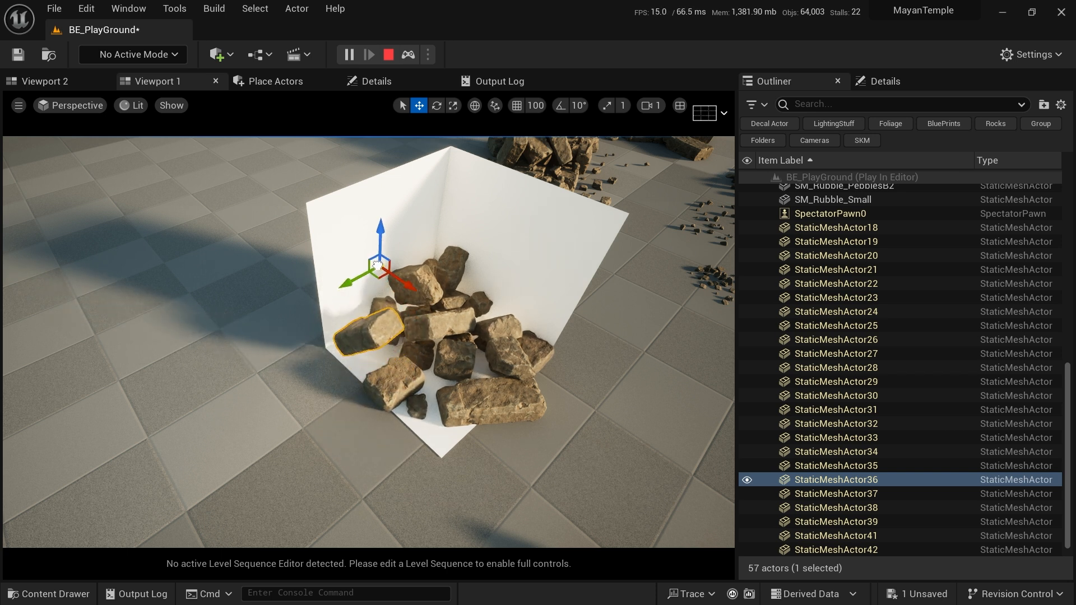
- Move the last stray stone from the floor in front of the cube up onto the middle of the pile
right_drag(301, 447, 289, 468)
right_drag(349, 416, 389, 438)
key(s)
click(473, 387)
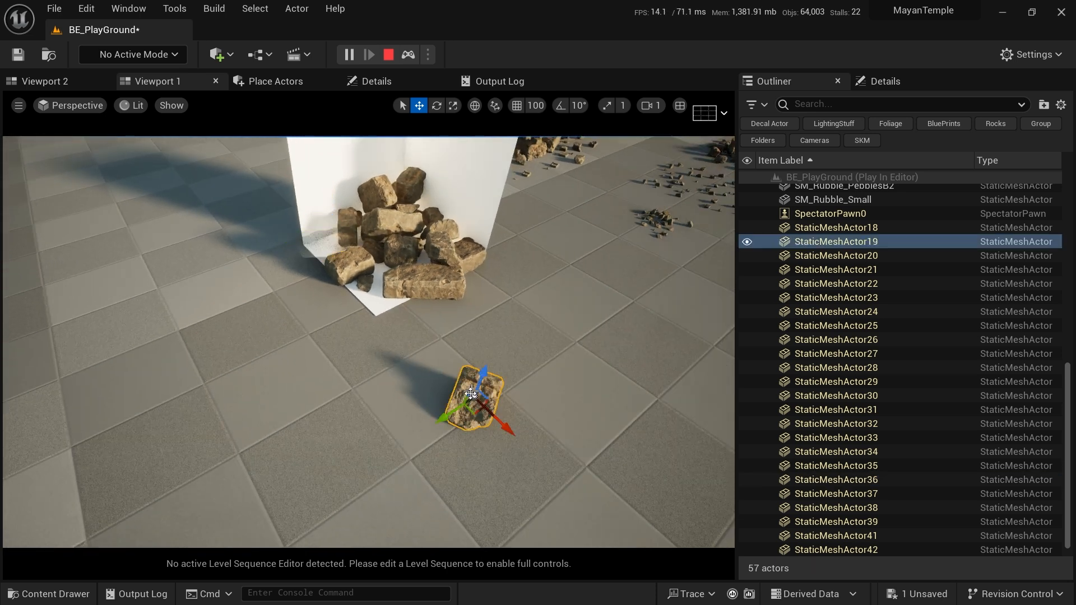
drag(431, 341, 387, 149)
drag(450, 361, 453, 314)
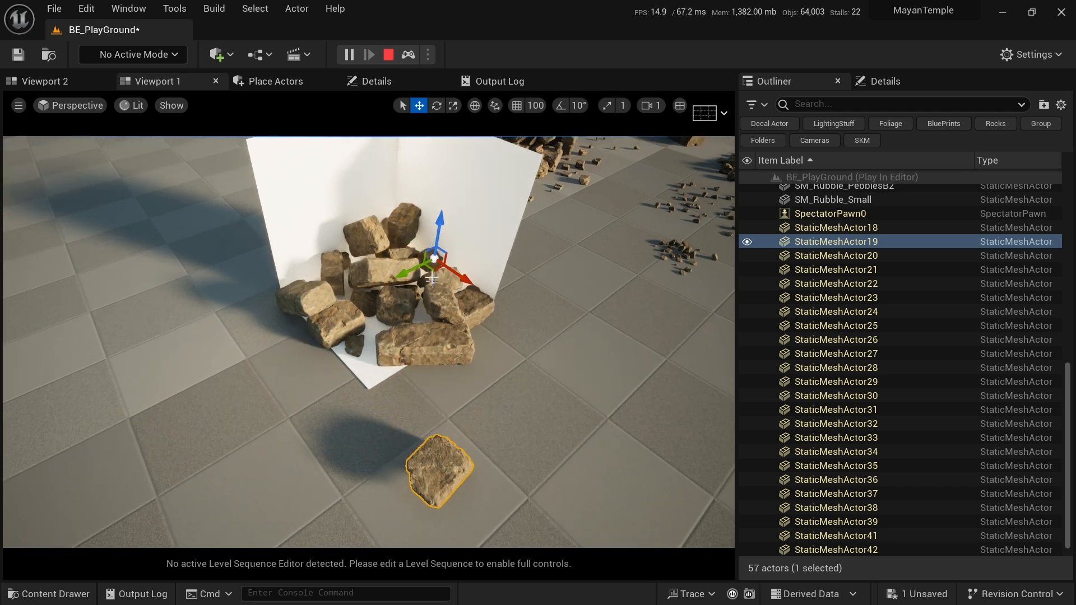
click(448, 463)
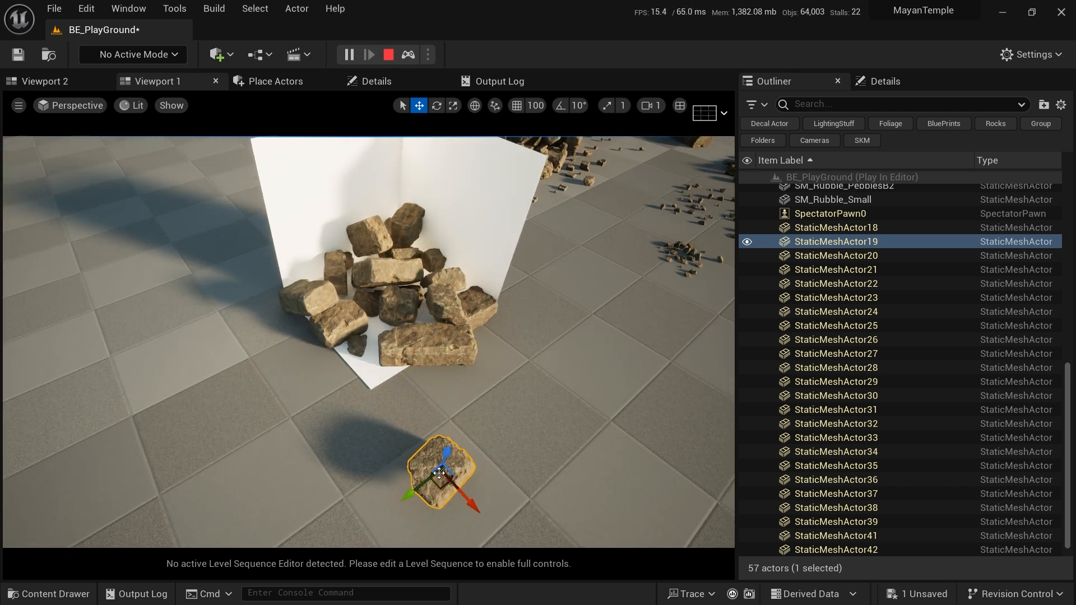
drag(440, 473, 440, 169)
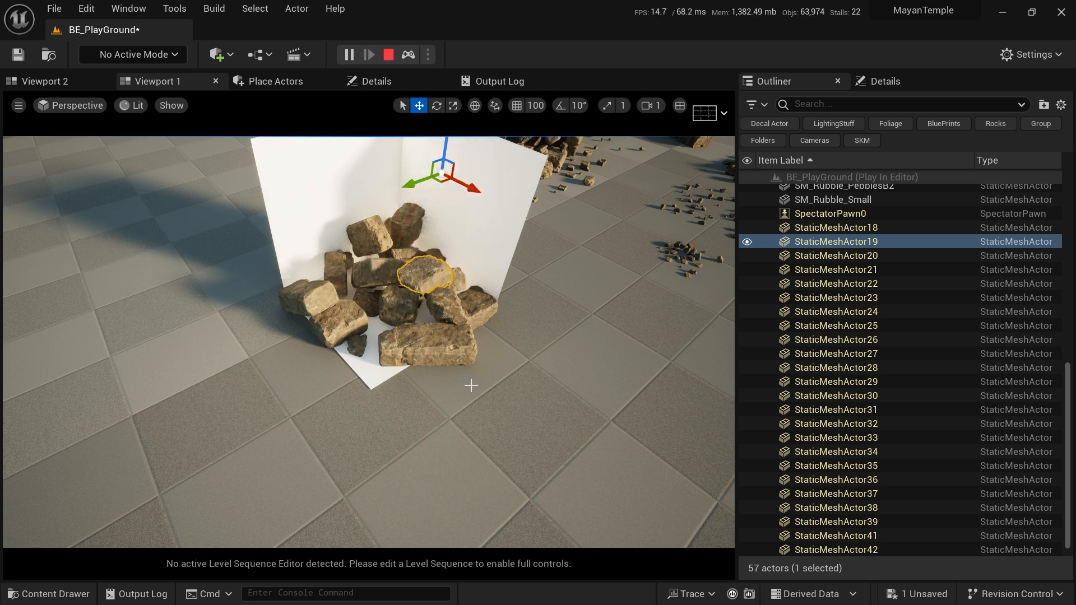
- Move the stone beside the cube onto its front corner and shift the block at the pile's outer edge further inward
right_drag(530, 365, 603, 247)
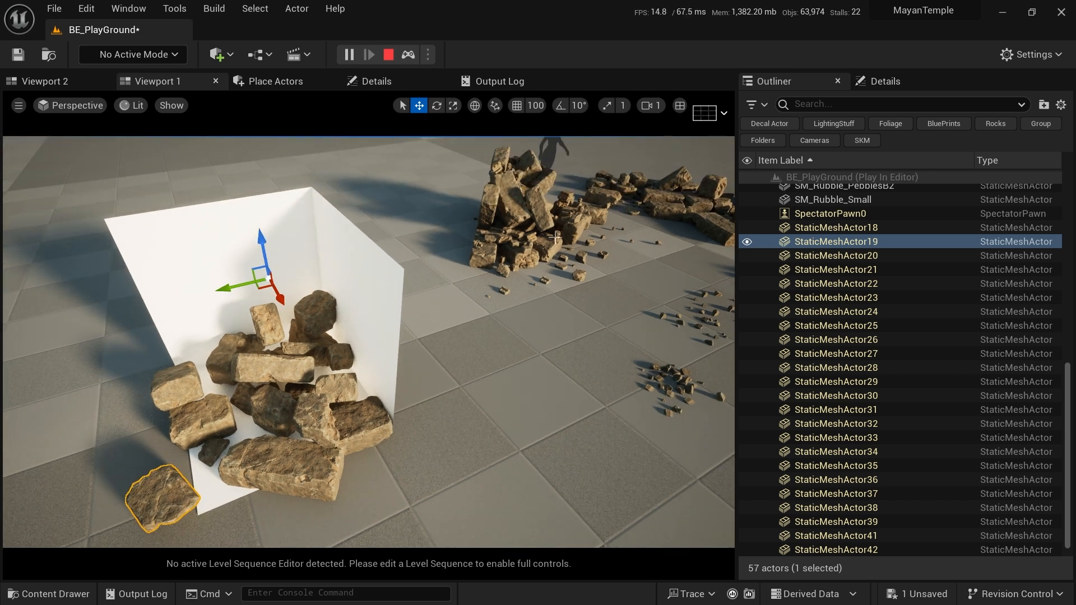
right_drag(544, 241, 492, 231)
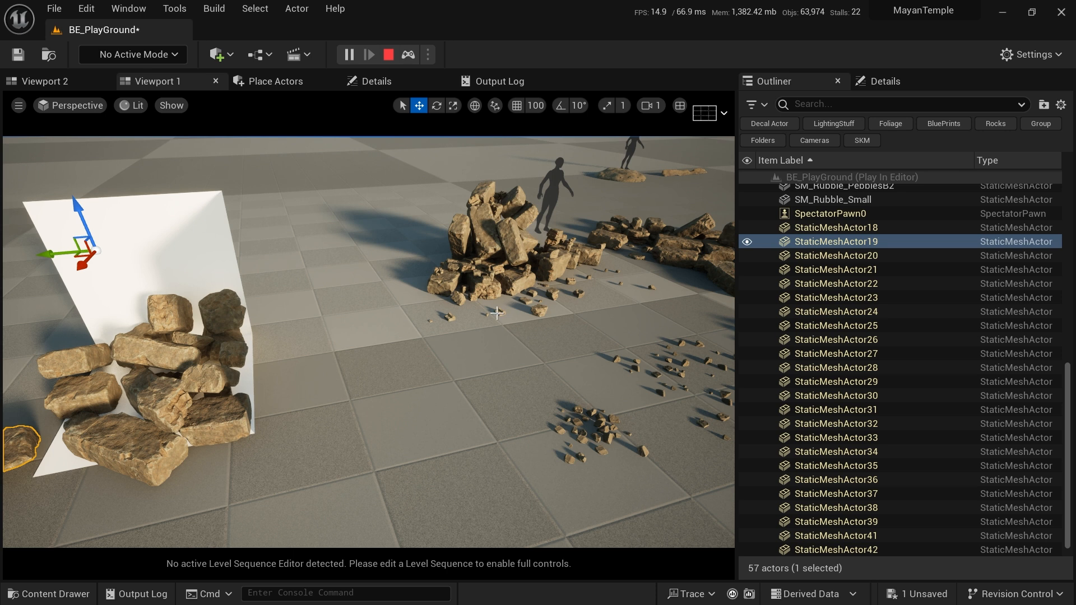
key(a)
right_drag(415, 341, 415, 343)
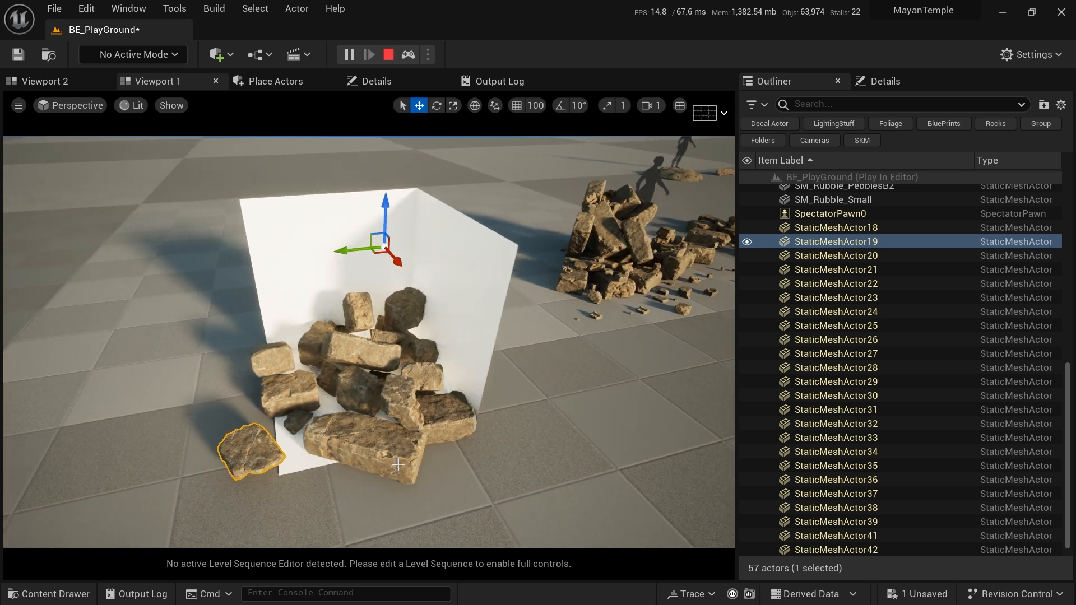
click(257, 447)
drag(246, 460, 280, 446)
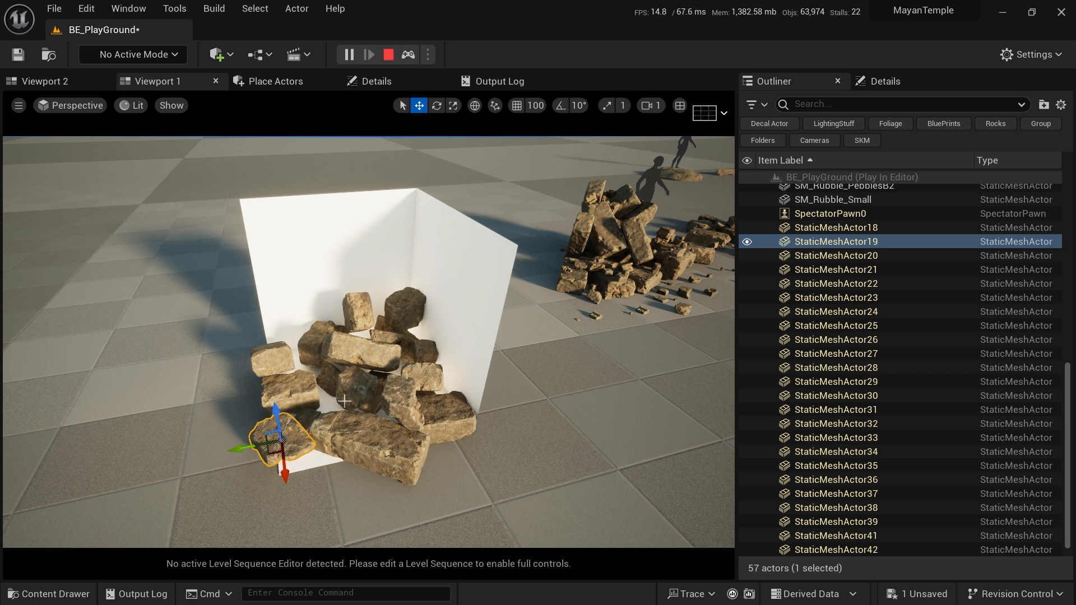
click(275, 357)
drag(256, 367, 289, 366)
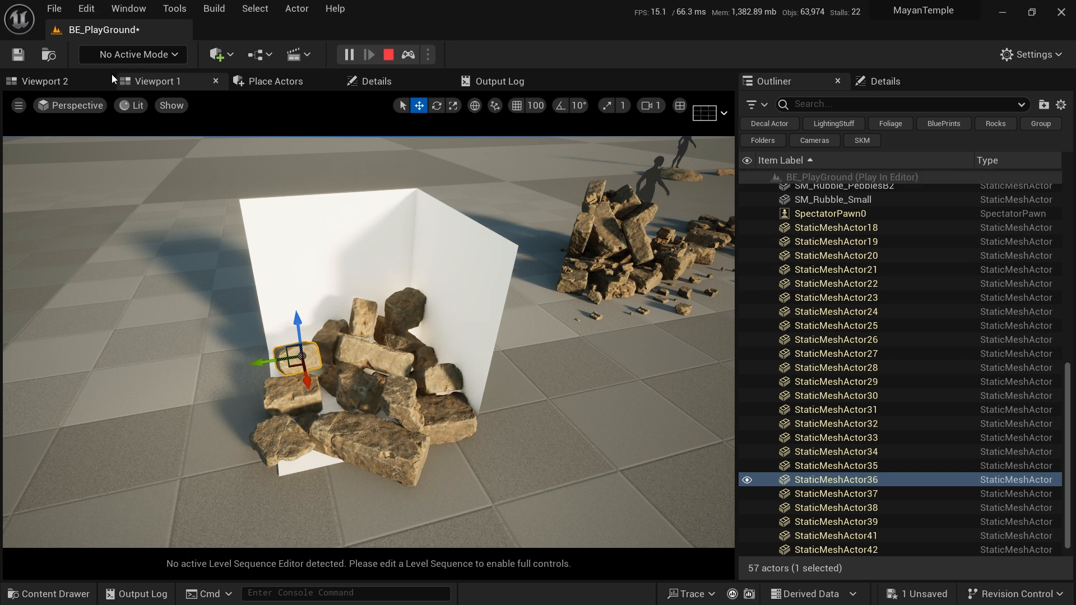
- Start Physics Drop in Scriptable Tools mode, assign the 10 small stone meshes to Scatter Meshes and set Mesh Scale to 2.0
scroll(837, 293, up, 3)
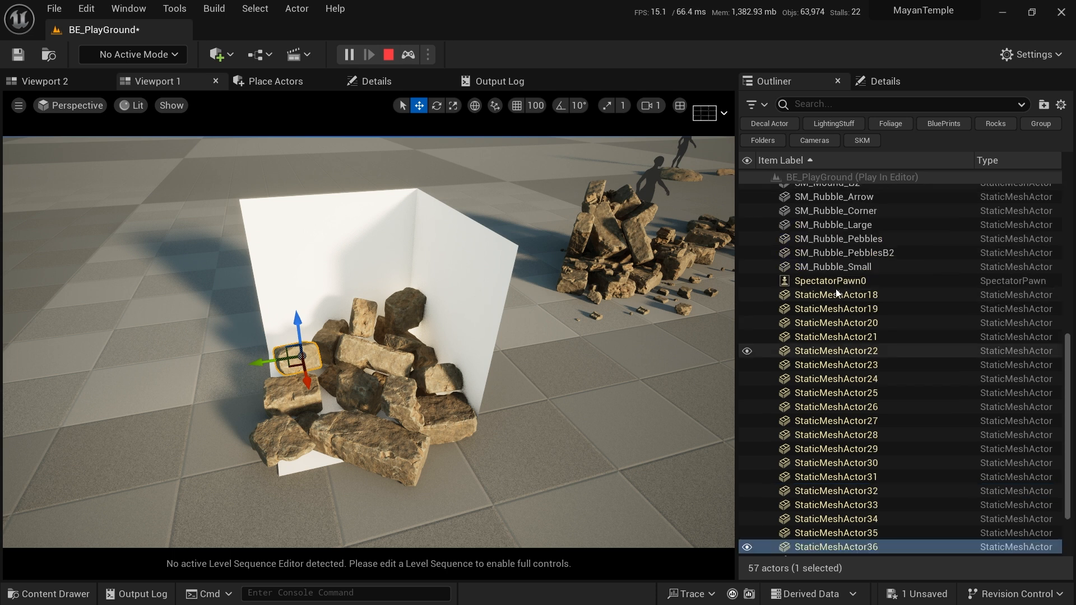
scroll(837, 294, up, 3)
click(138, 54)
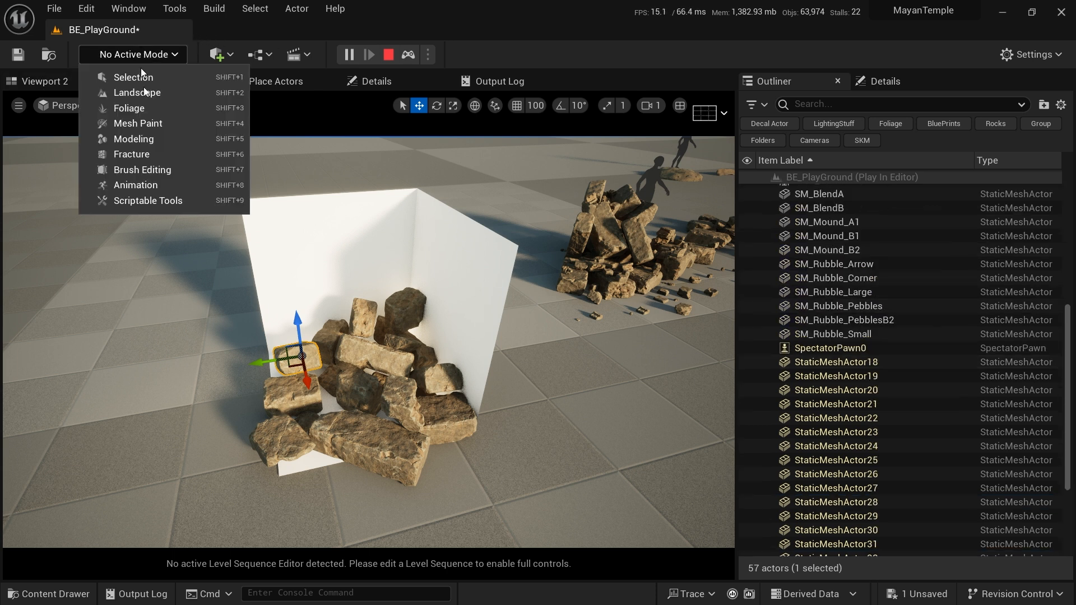
click(197, 202)
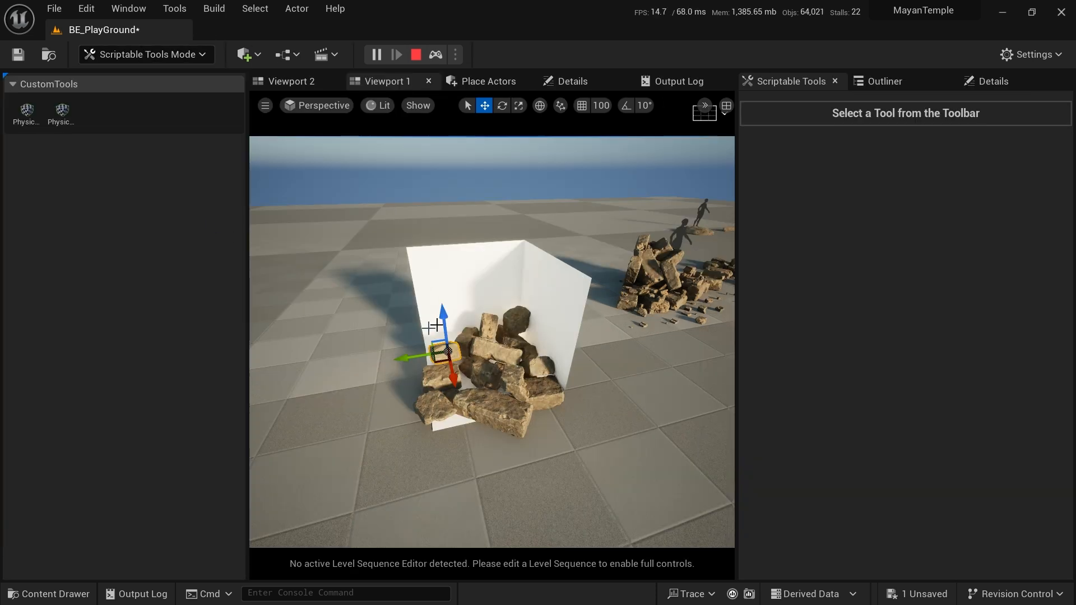
click(60, 125)
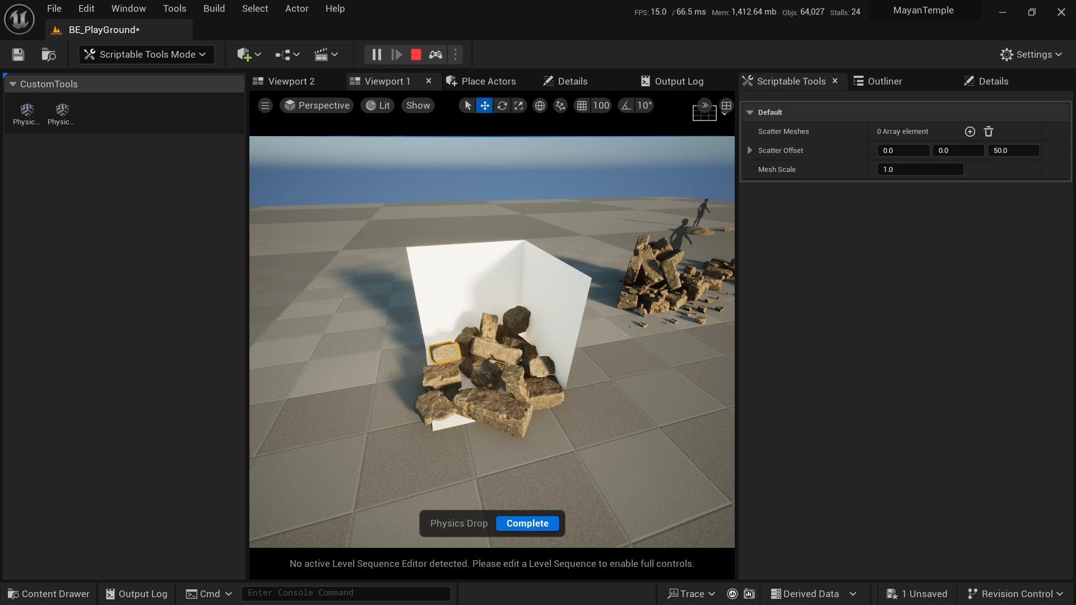
drag(79, 526, 925, 132)
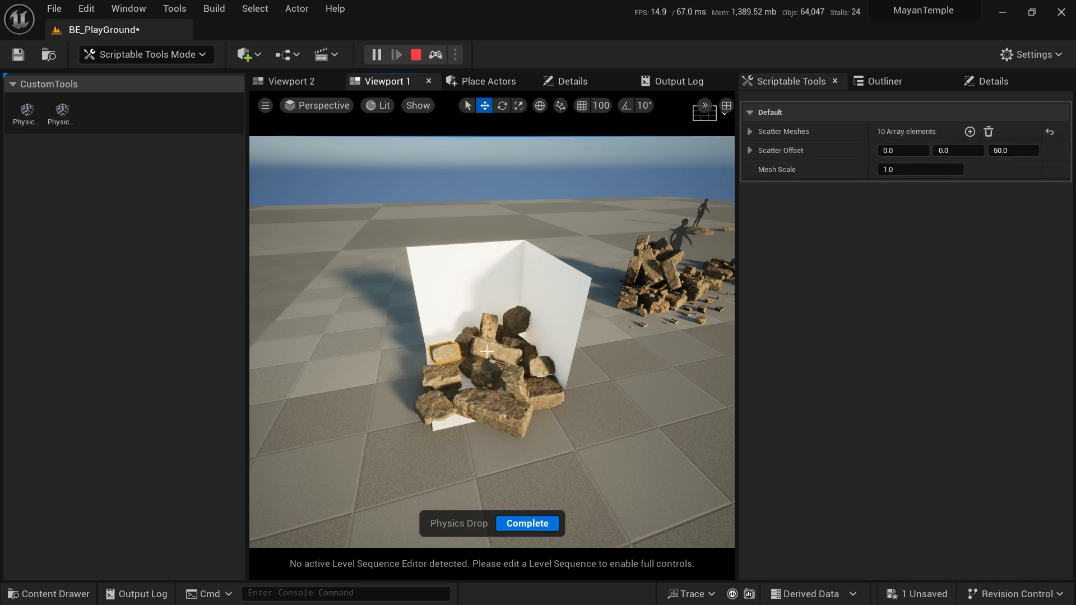
click(912, 170)
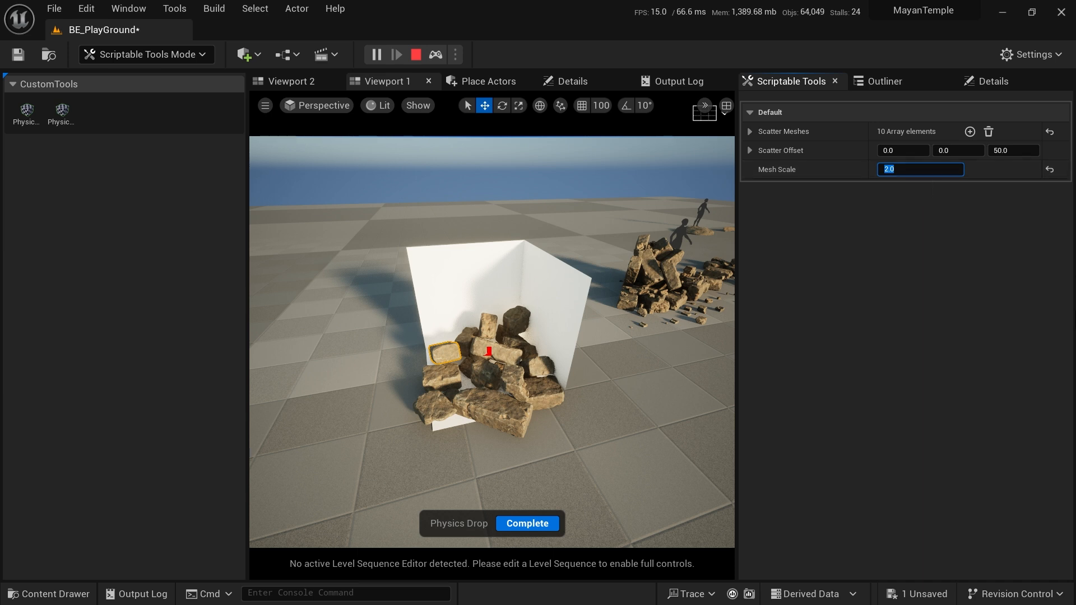
- Drop small stones repeatedly over and around the corner pile, then complete the Physics Drop tool
right_drag(488, 336, 467, 311)
key(w)
key(e)
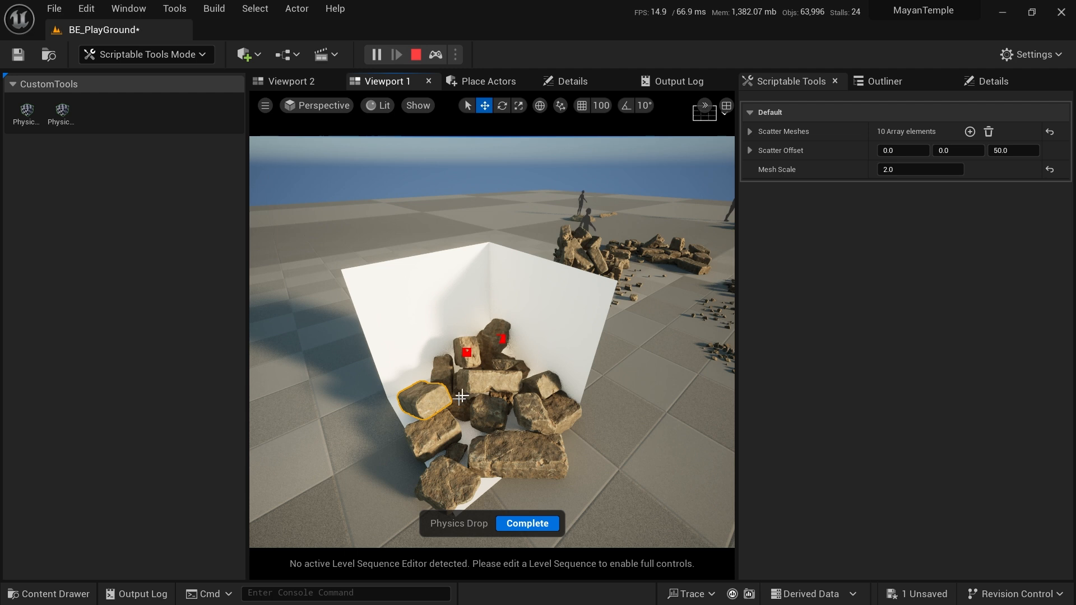
click(524, 451)
right_drag(524, 450, 508, 471)
click(457, 407)
click(435, 355)
click(421, 387)
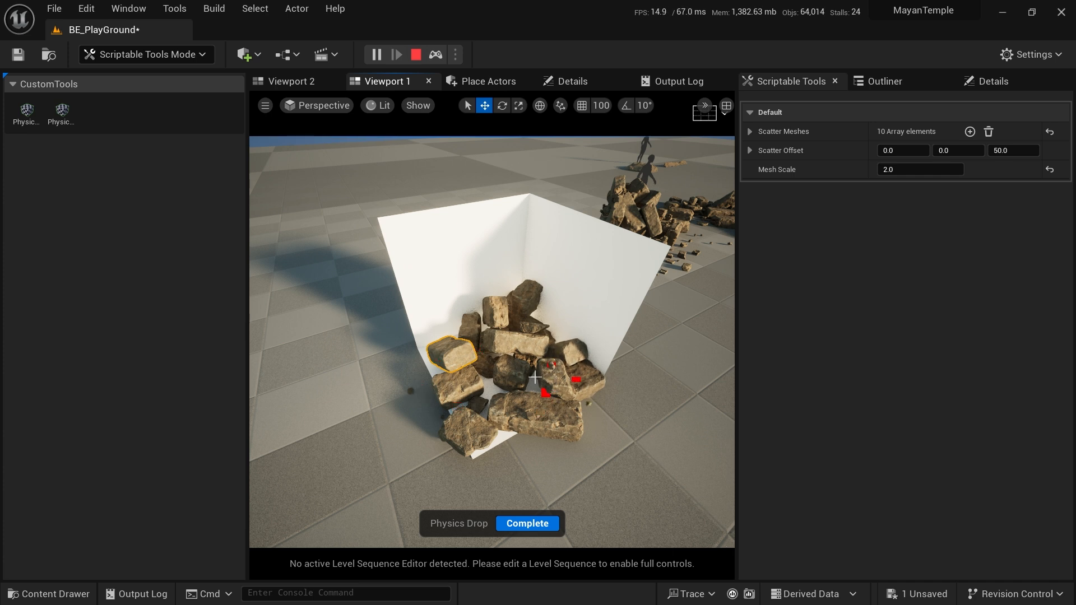
right_drag(506, 379, 518, 401)
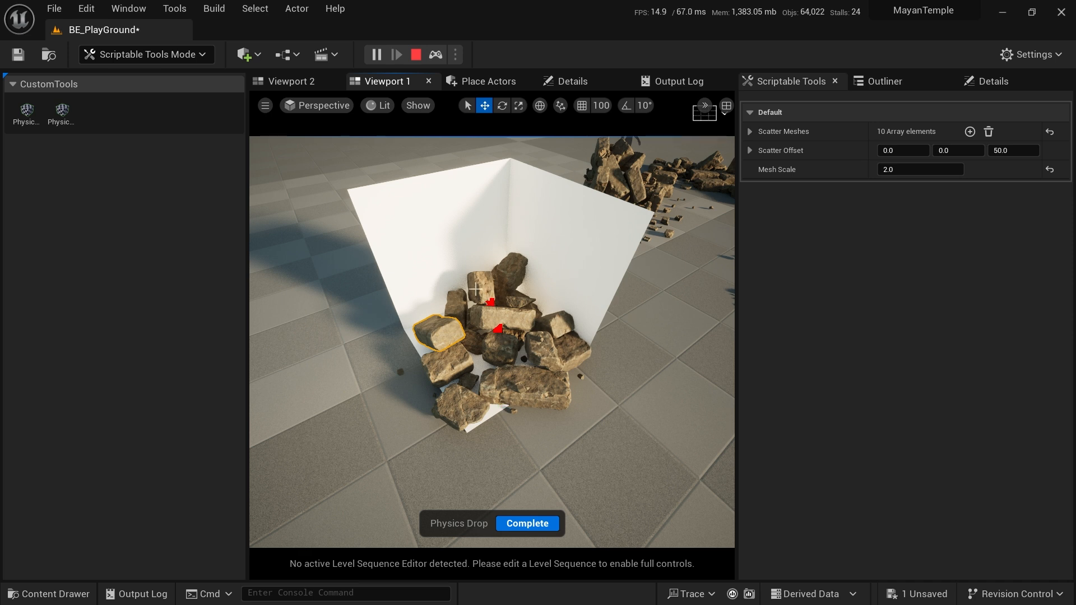
click(440, 375)
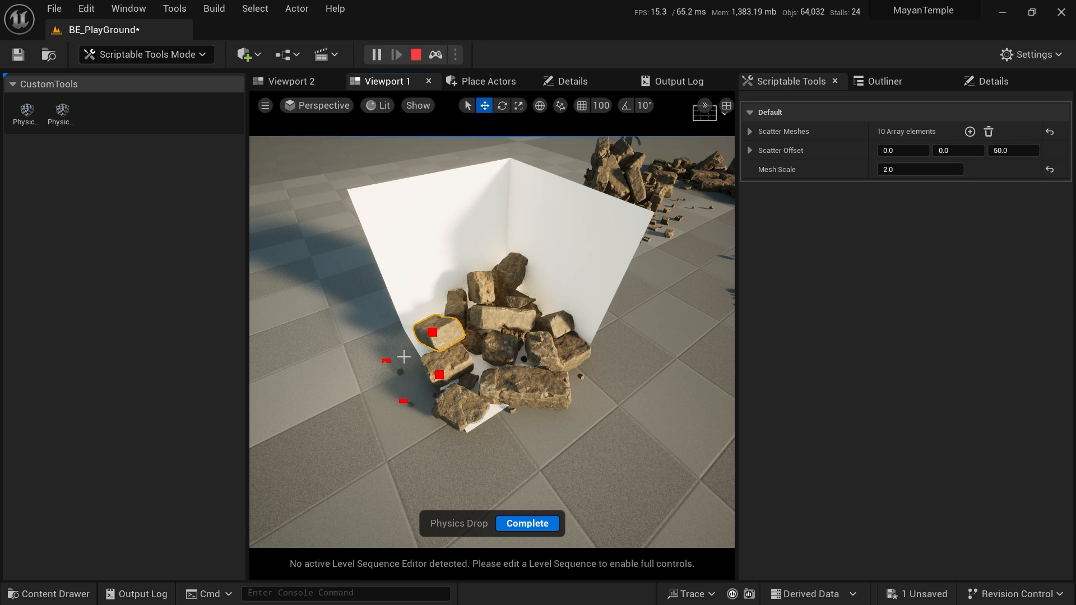
click(479, 393)
click(458, 364)
click(488, 297)
click(511, 271)
click(439, 334)
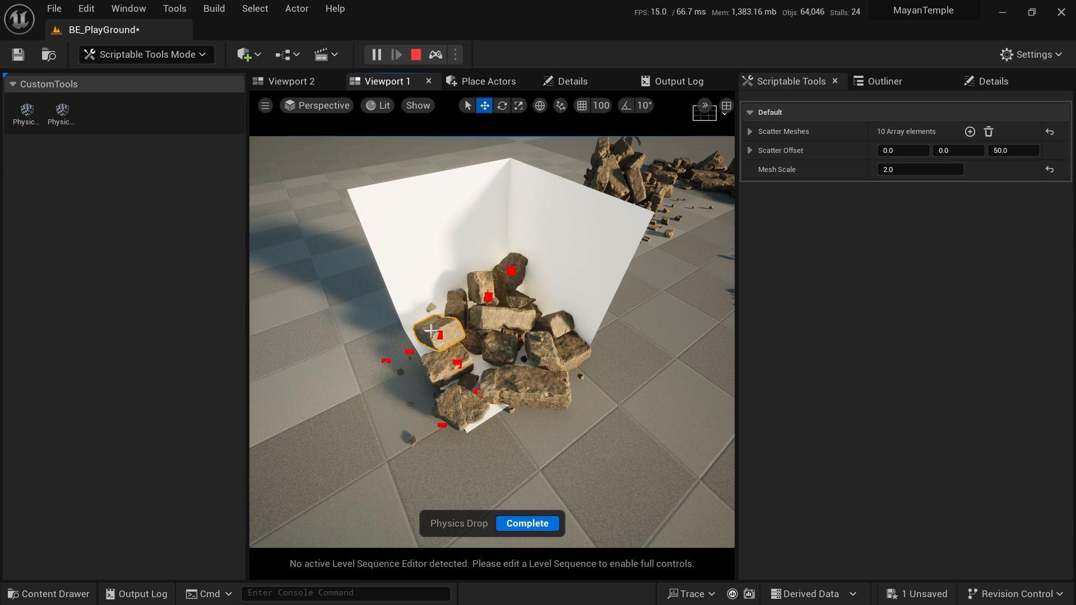
click(472, 289)
click(531, 383)
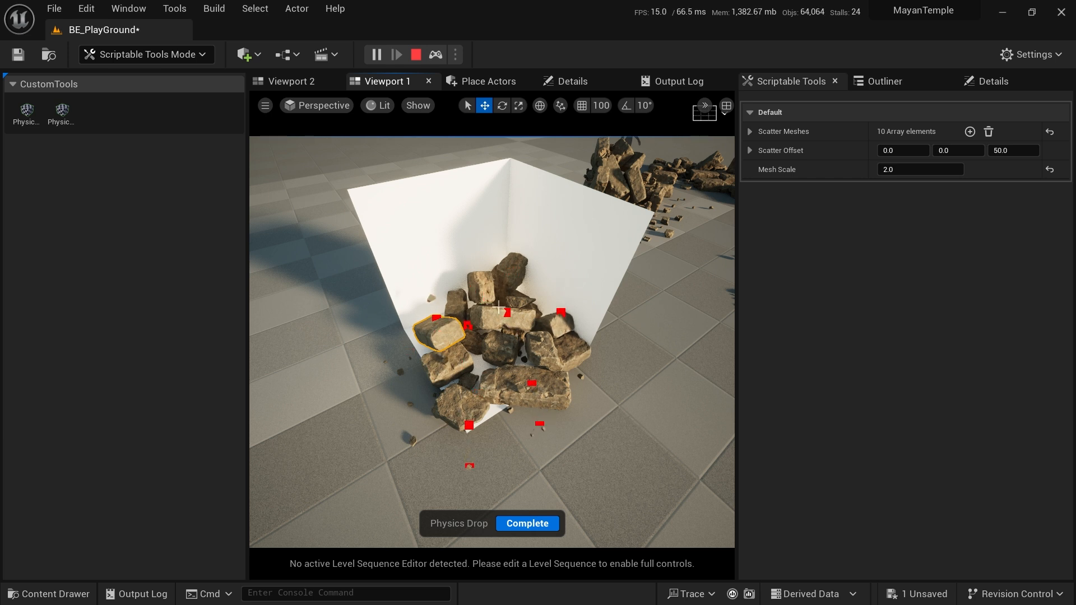
click(510, 263)
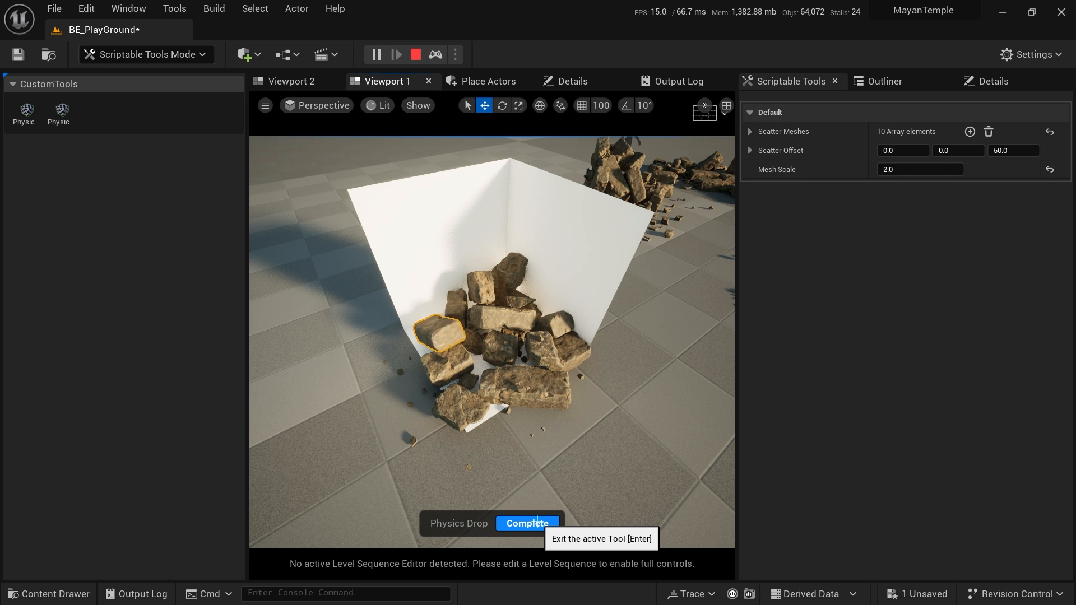
click(536, 522)
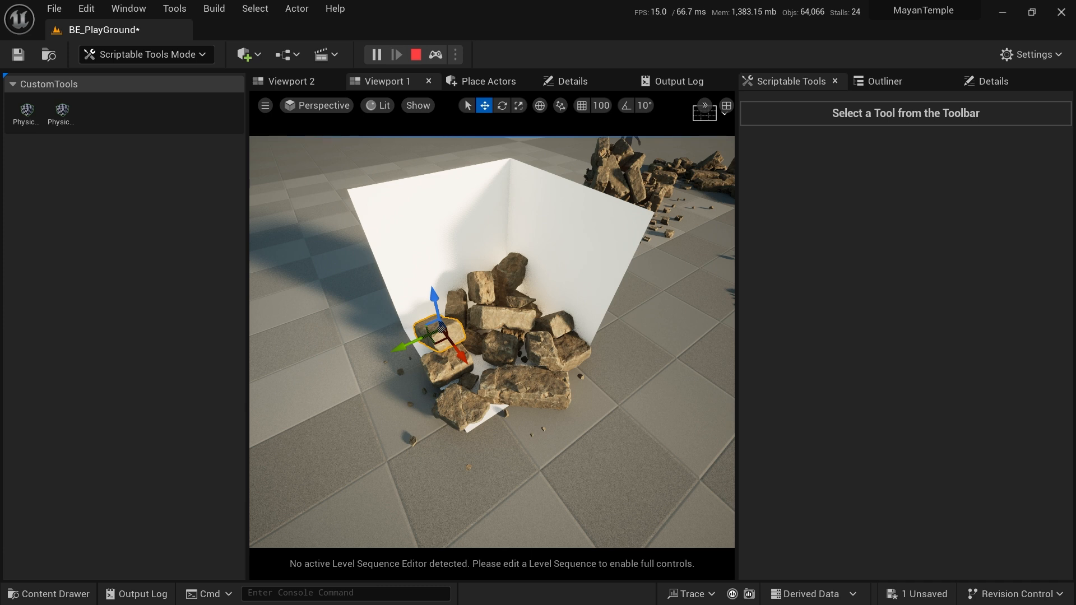
- Restart the Physics Drop tool with the 10 small stone meshes in Scatter Meshes and Mesh Scale set to 0.5
drag(745, 325, 859, 113)
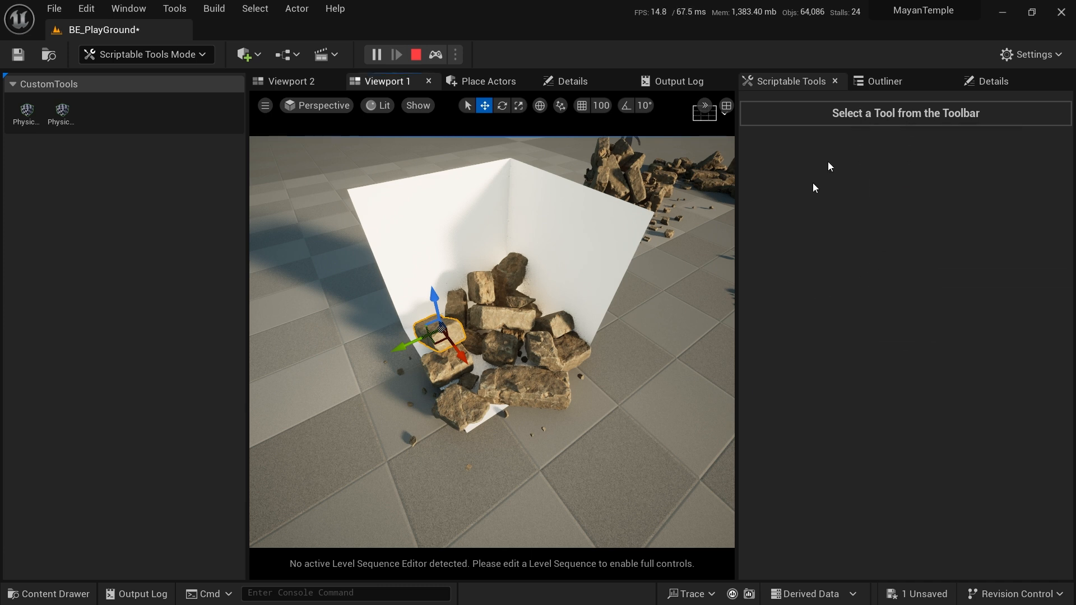
click(62, 111)
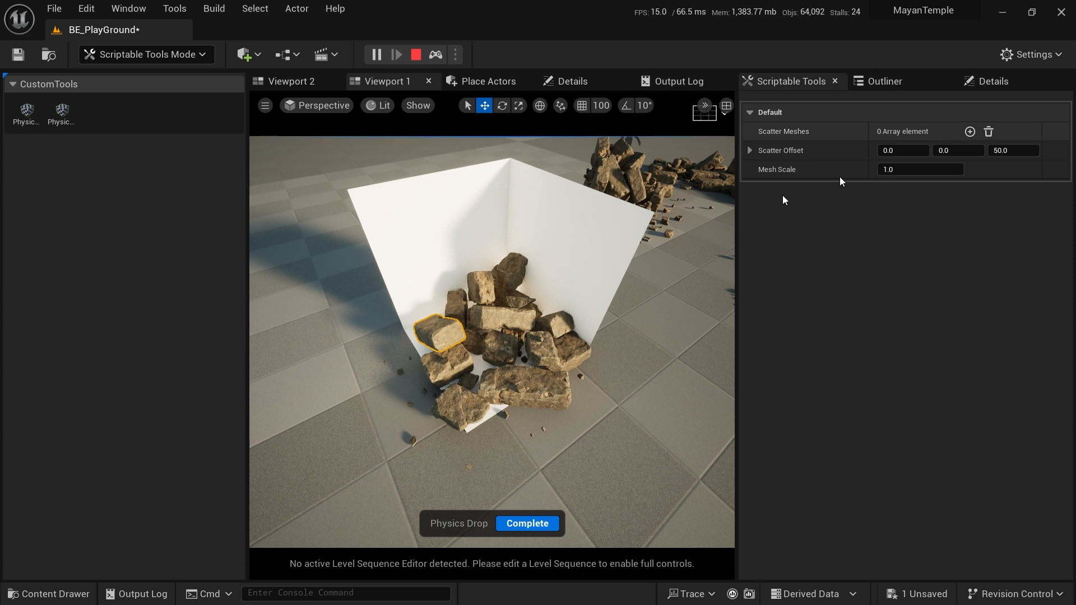
drag(639, 351, 919, 131)
click(893, 168)
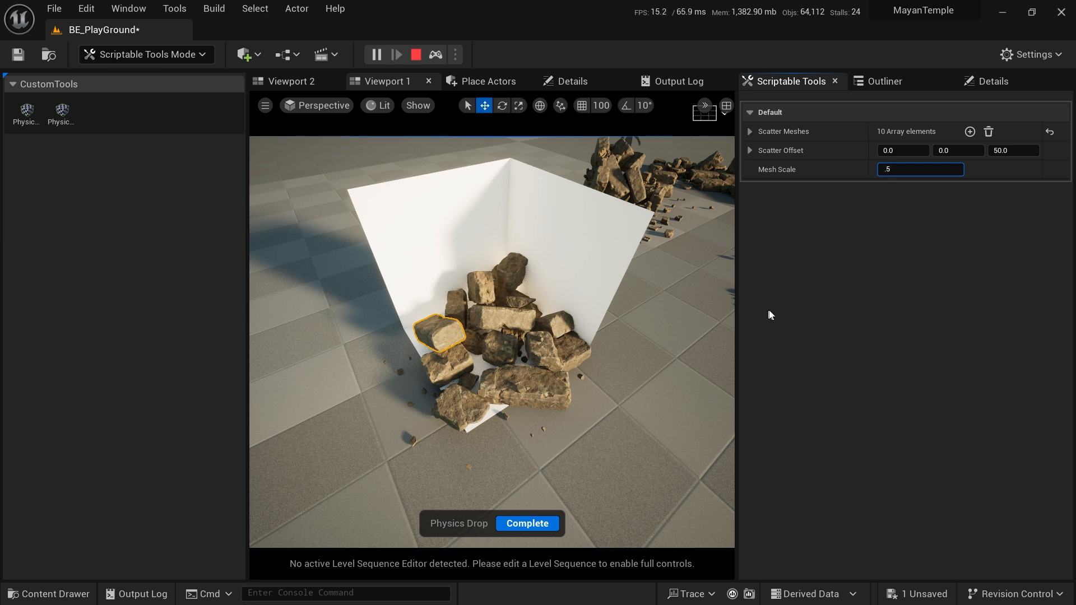
- Drop 0.5-scale stones repeatedly over the corner pile, into its gaps and onto the surrounding floor, then complete the Physics Drop tool
click(491, 309)
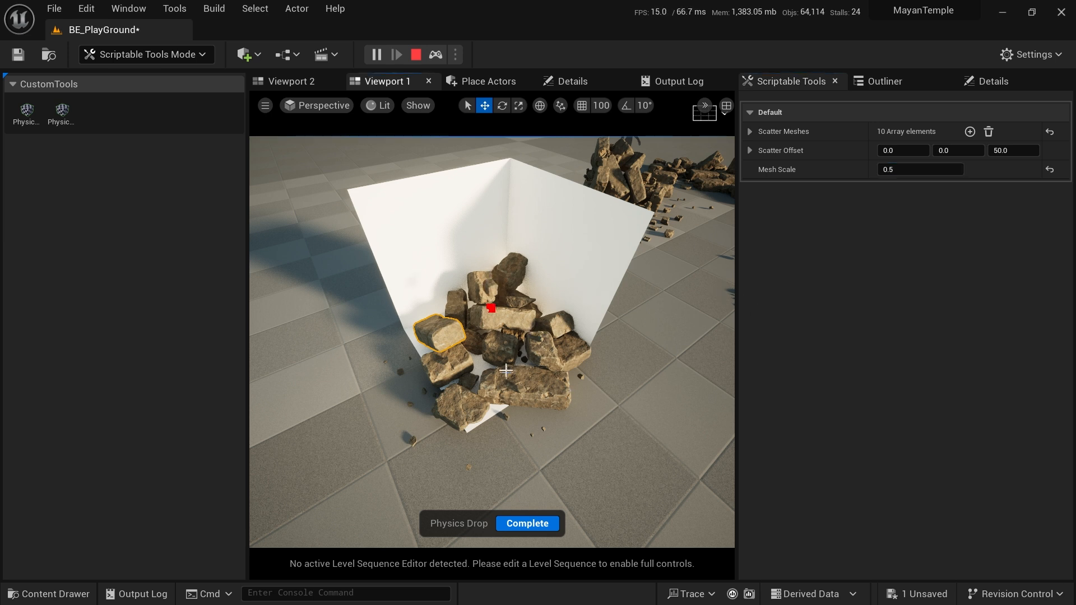
click(490, 349)
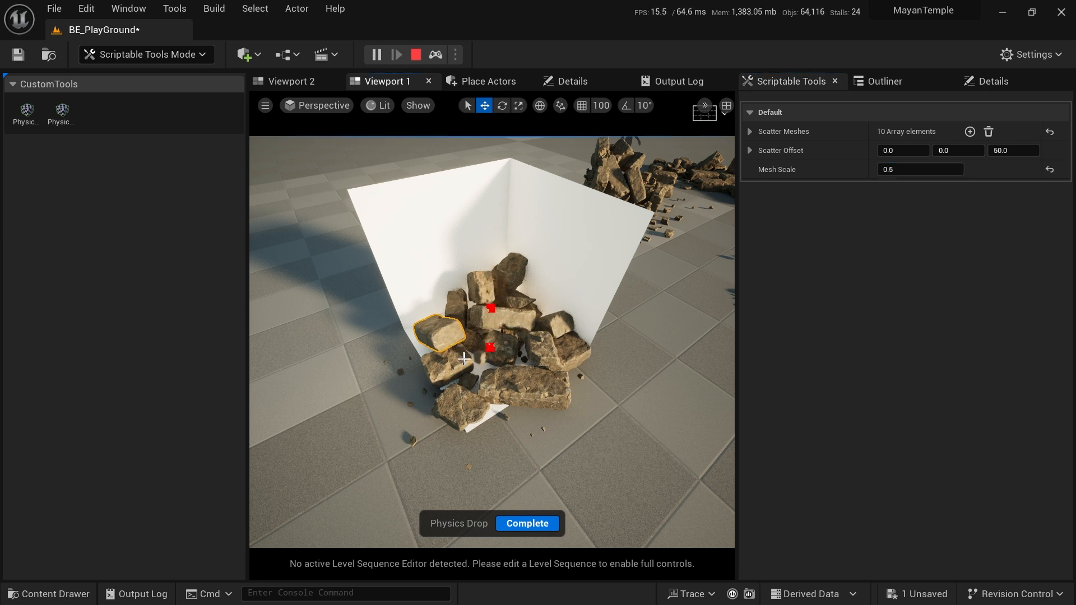
click(485, 354)
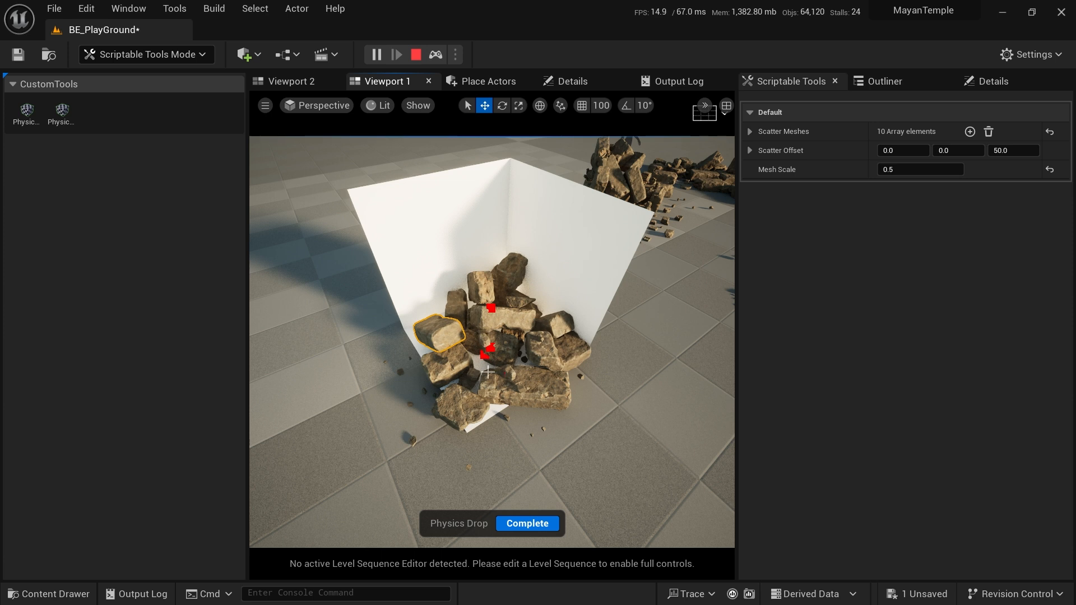
click(555, 381)
click(564, 411)
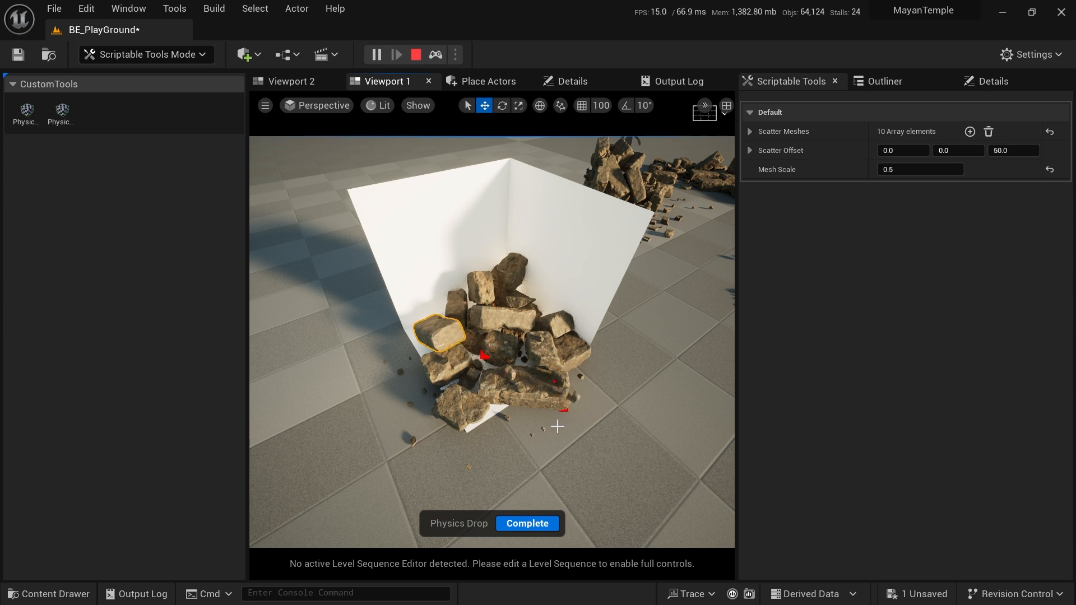
click(527, 406)
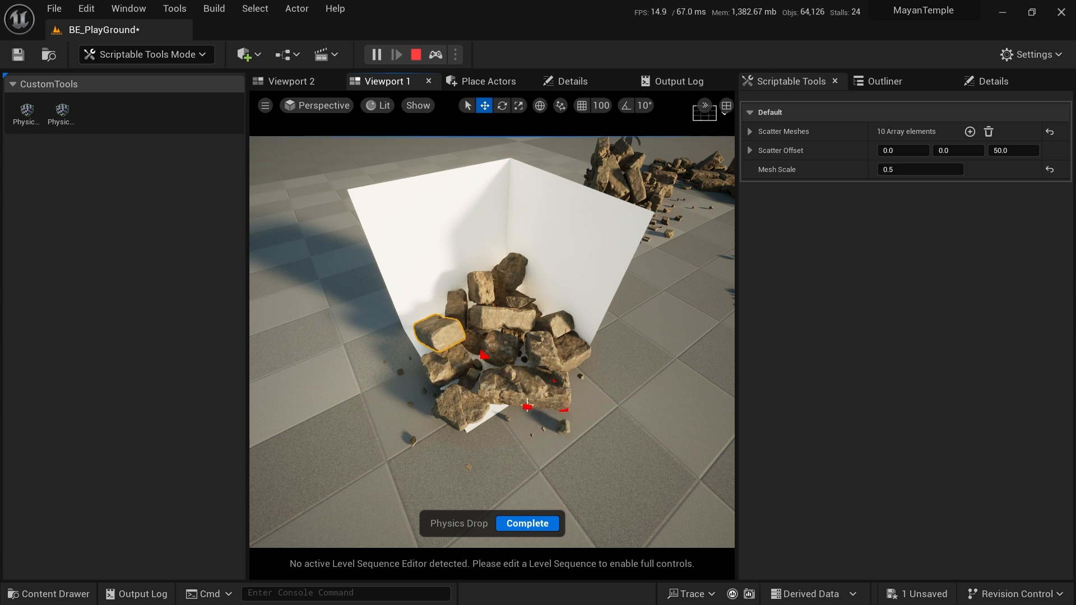
click(493, 431)
click(478, 347)
click(422, 328)
click(447, 306)
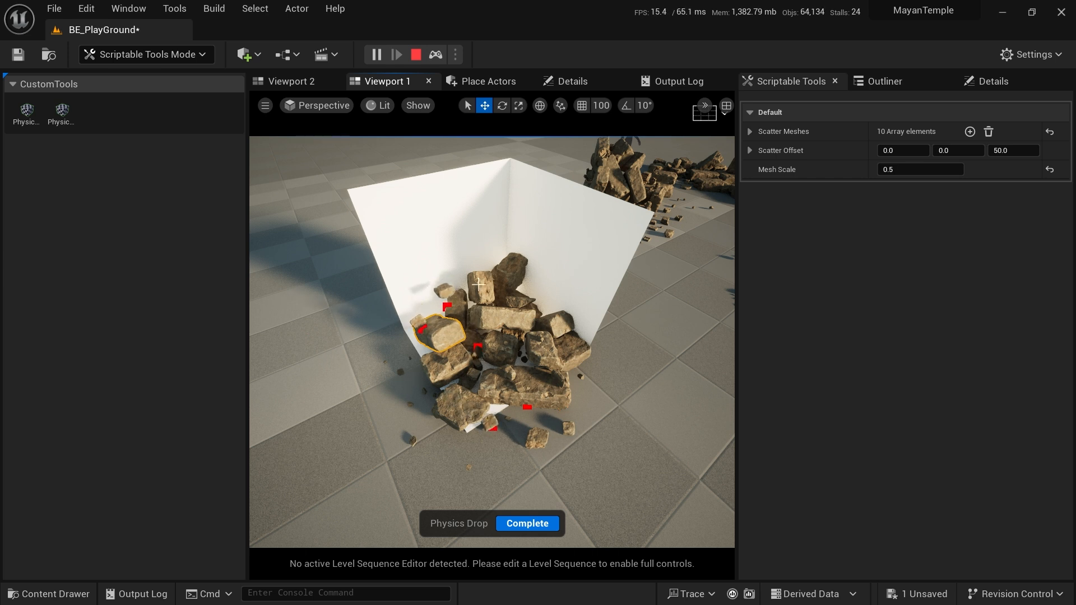
click(494, 266)
click(516, 270)
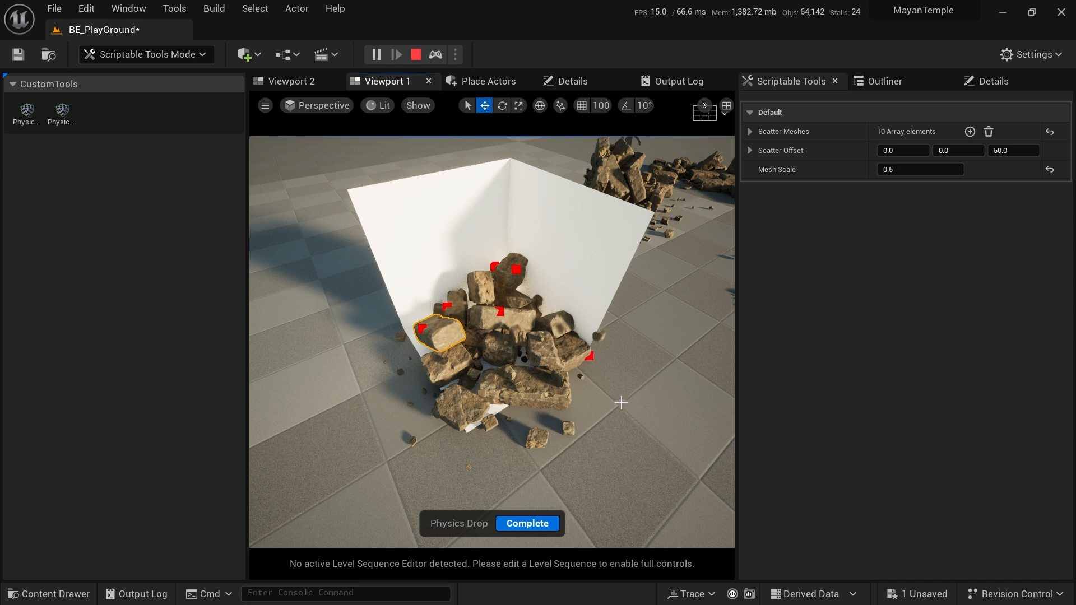
click(345, 400)
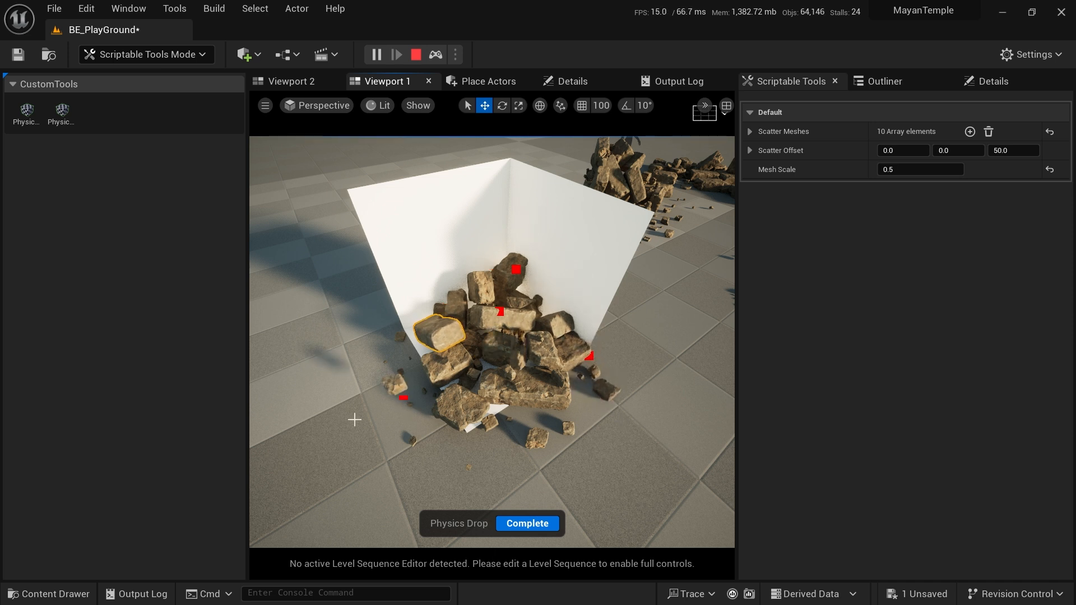
click(421, 337)
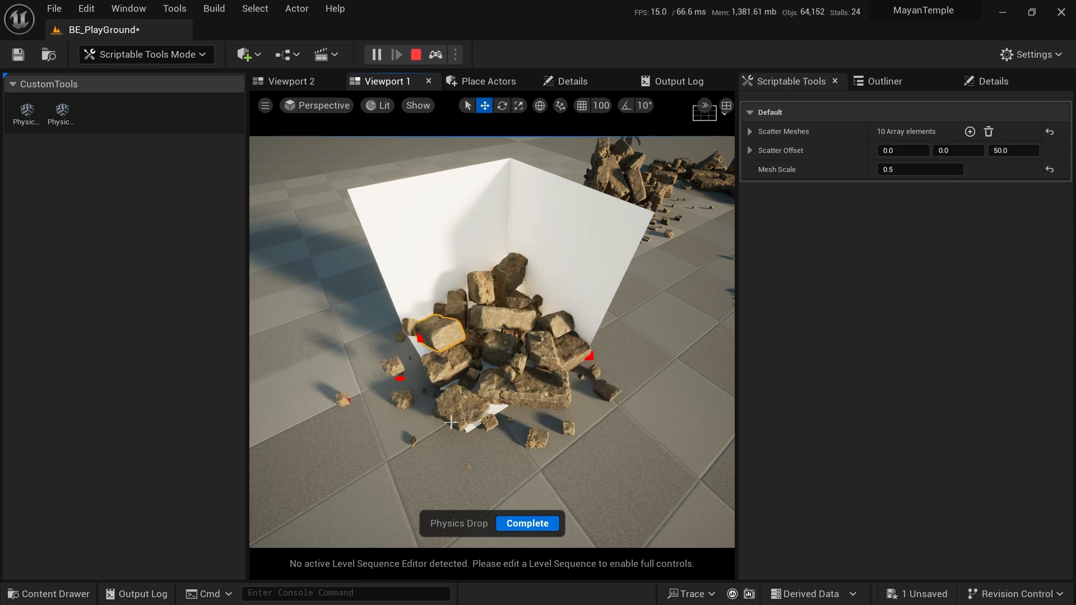
click(444, 448)
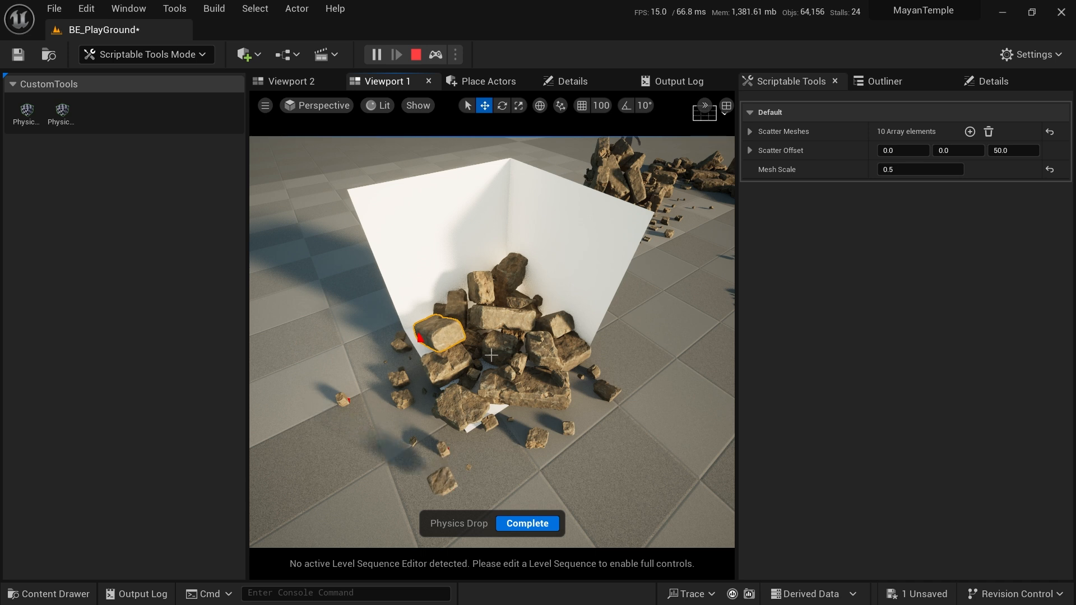
click(476, 282)
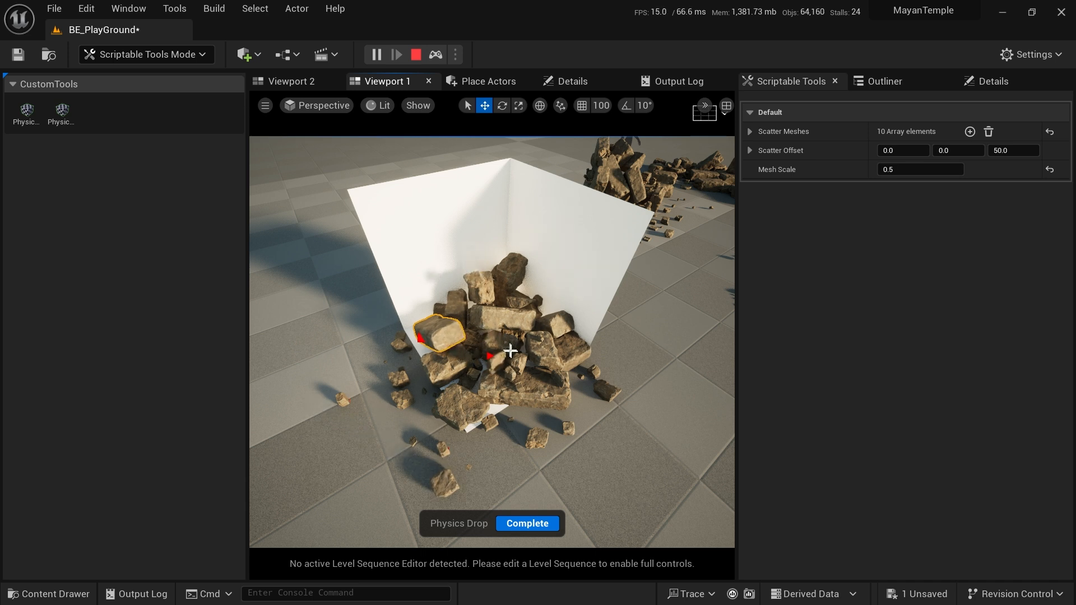
click(512, 292)
click(531, 289)
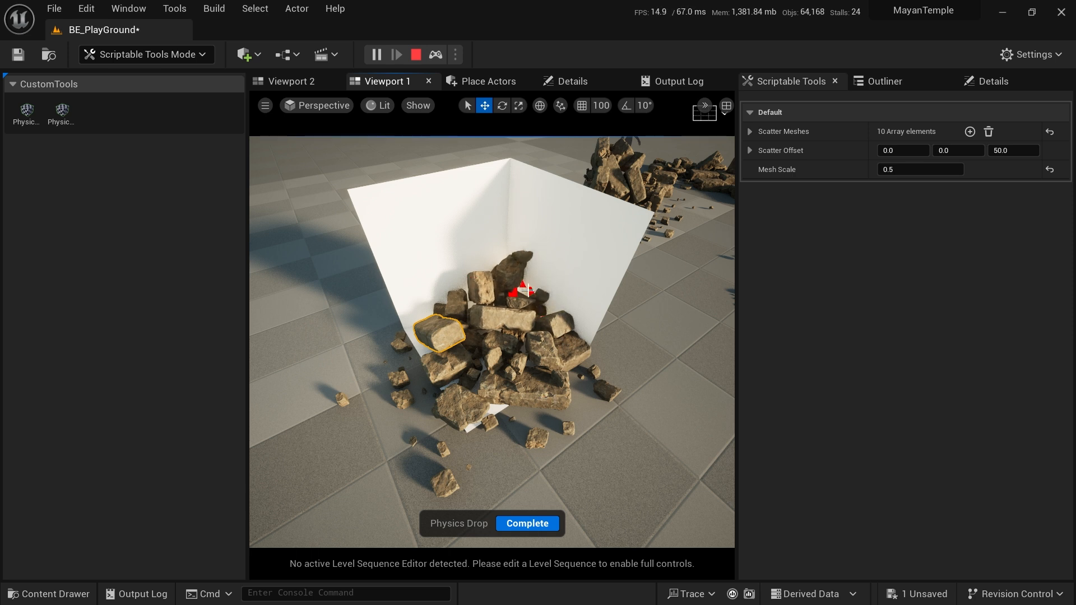
click(467, 351)
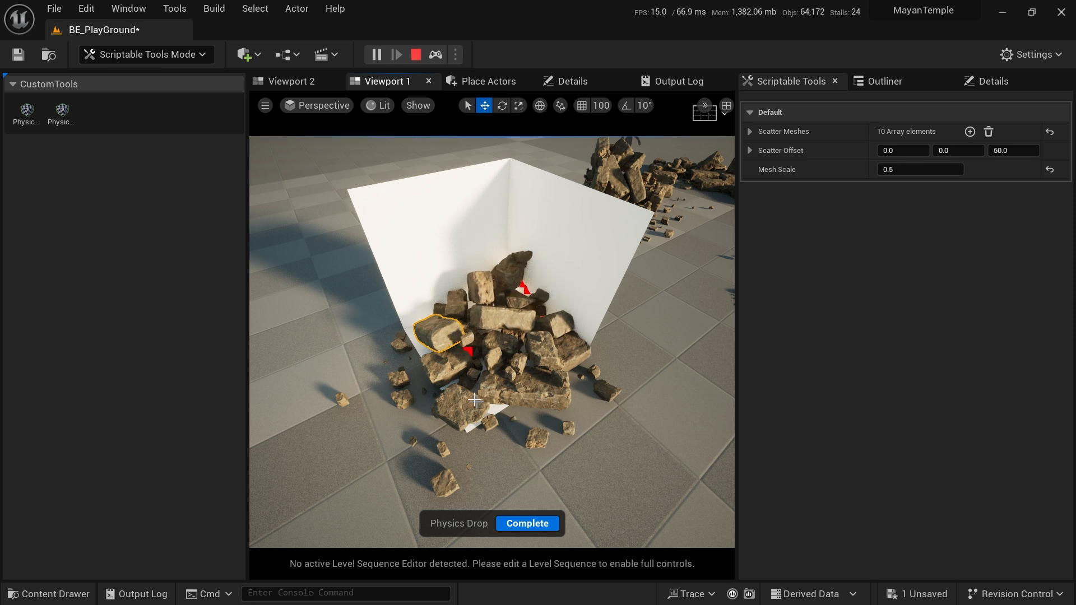
click(455, 382)
click(490, 432)
click(566, 380)
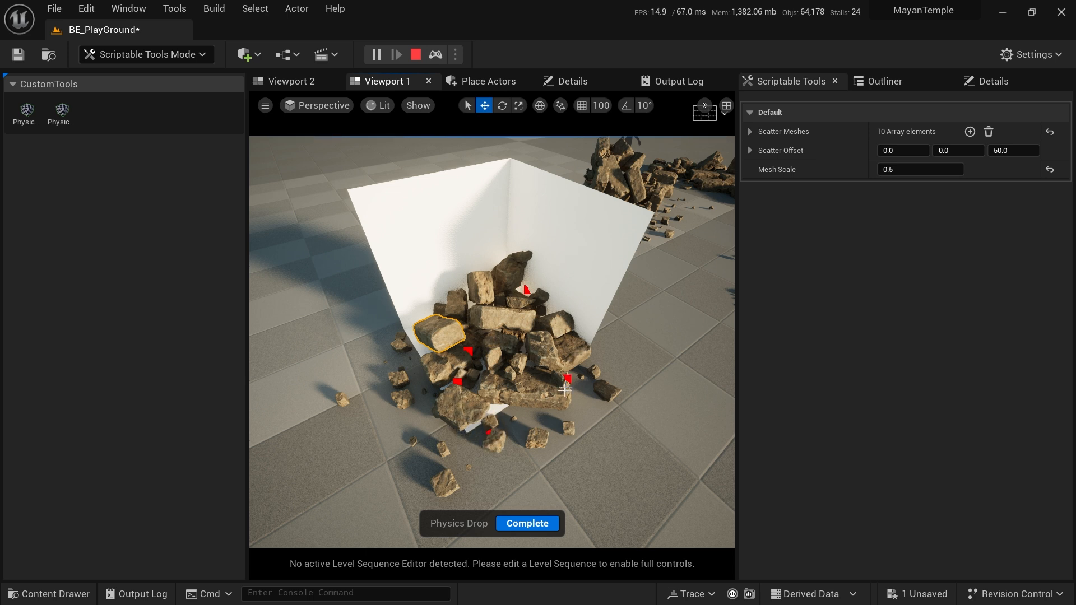
click(520, 519)
- Leave Scriptable Tools mode and nudge the large stone at the pile's front corner
right_drag(533, 427, 510, 243)
key(w)
click(424, 397)
key(shift+1)
key(s)
right_drag(437, 373, 431, 325)
key(w)
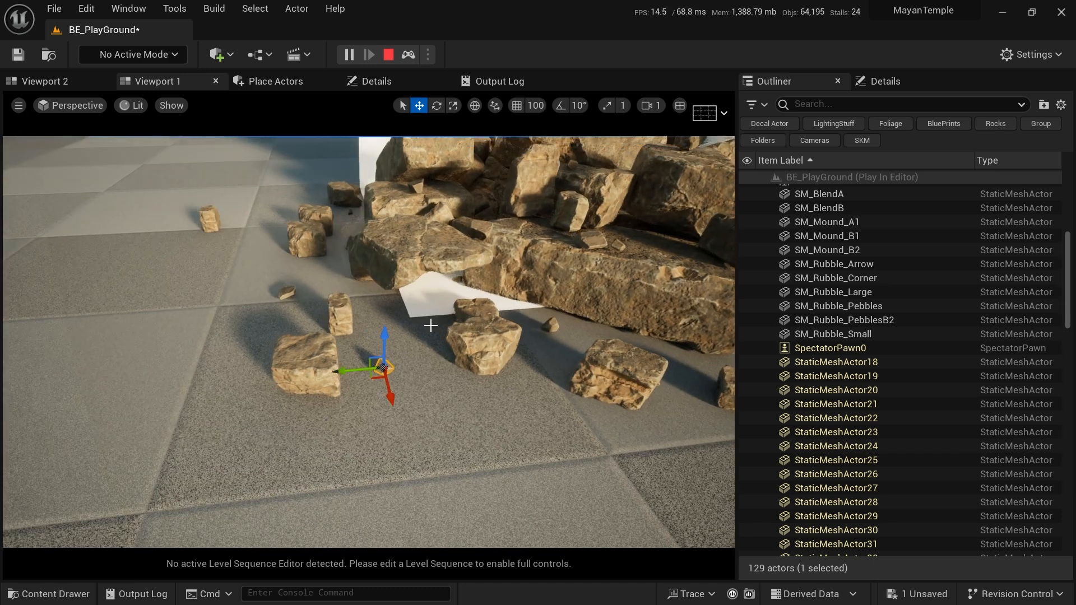
click(413, 276)
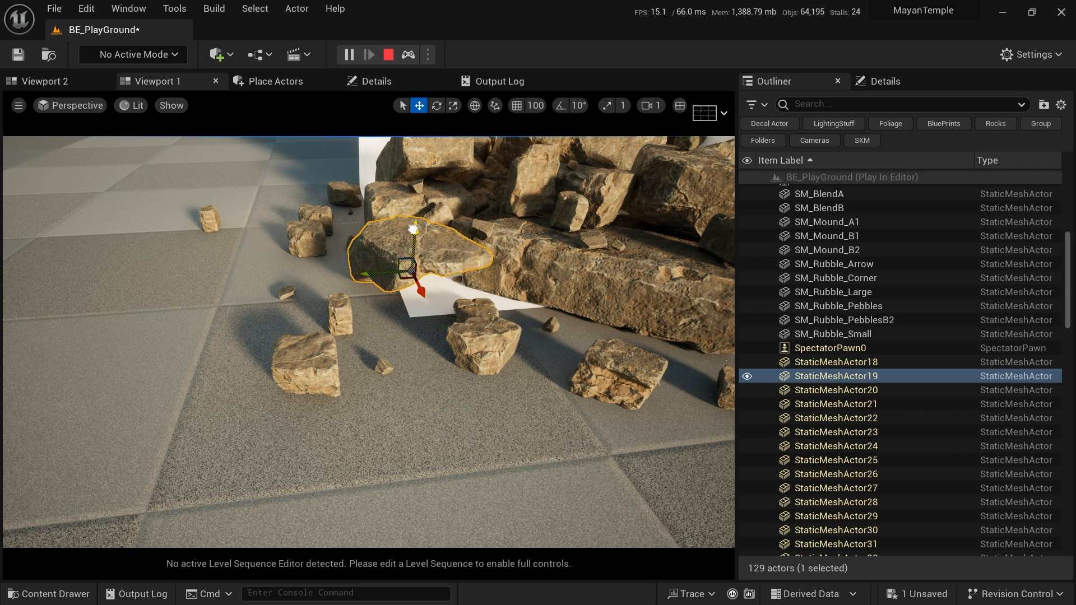
mouse_move(387, 259)
mouse_down()
mouse_move(375, 260)
mouse_move(388, 242)
mouse_up()
right_drag(391, 252, 398, 266)
right_drag(432, 374, 409, 346)
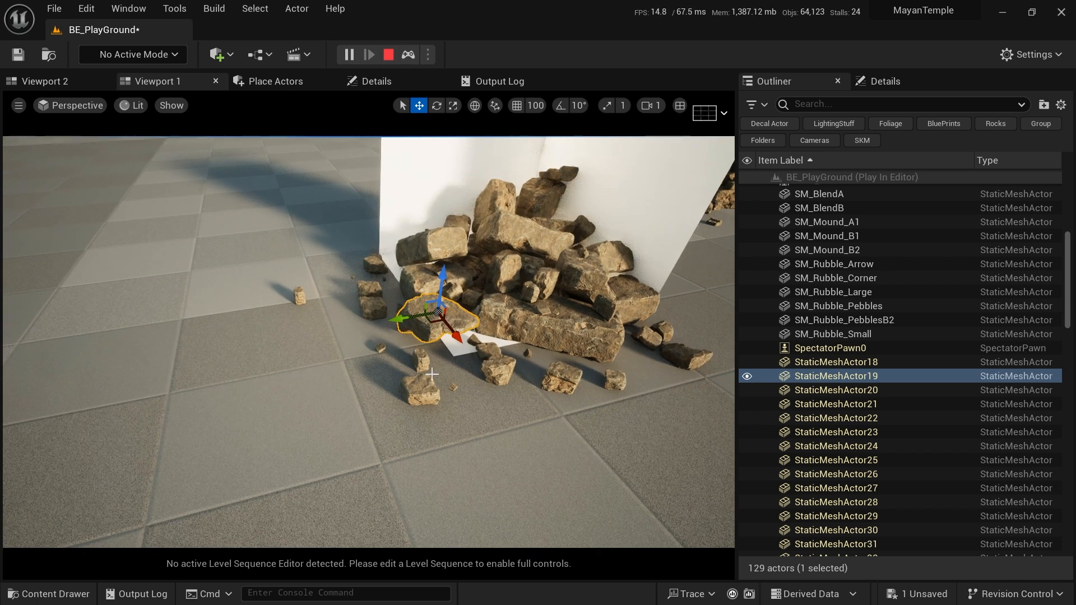
- Shift the small stone on the floor in front of the pile closer to the large block
click(452, 389)
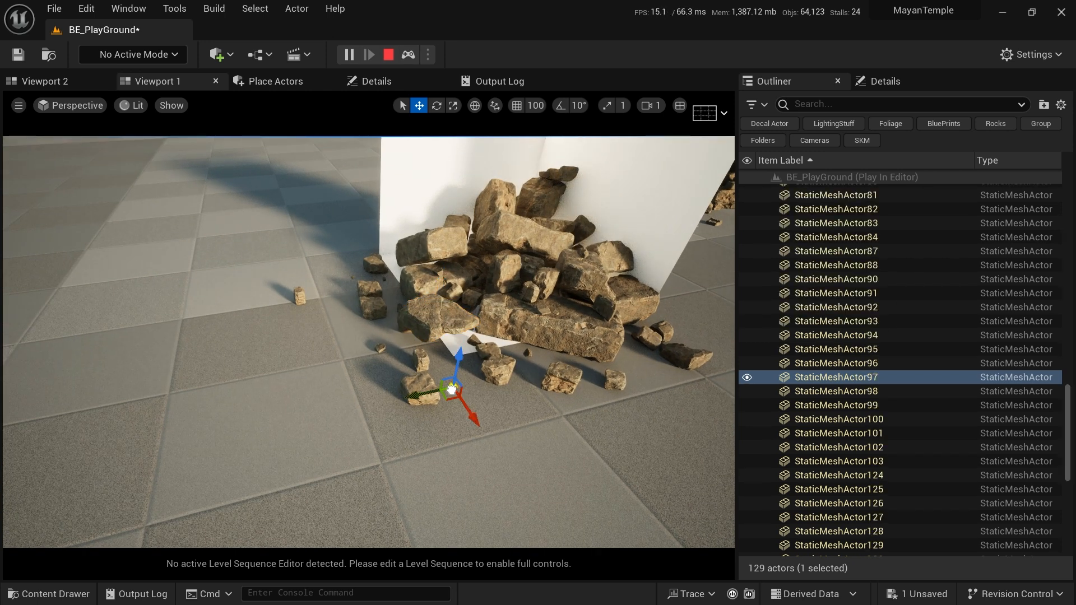
right_drag(355, 346, 365, 315)
click(459, 395)
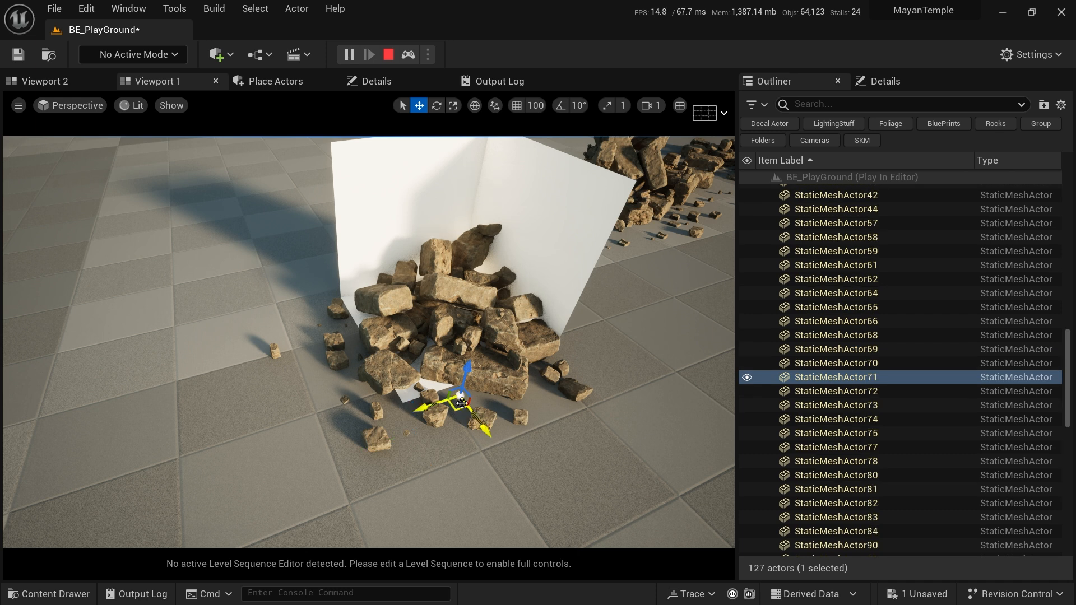
mouse_move(460, 396)
mouse_down()
mouse_move(459, 453)
mouse_move(456, 425)
mouse_move(441, 432)
mouse_move(464, 431)
mouse_move(465, 400)
mouse_up()
click(478, 424)
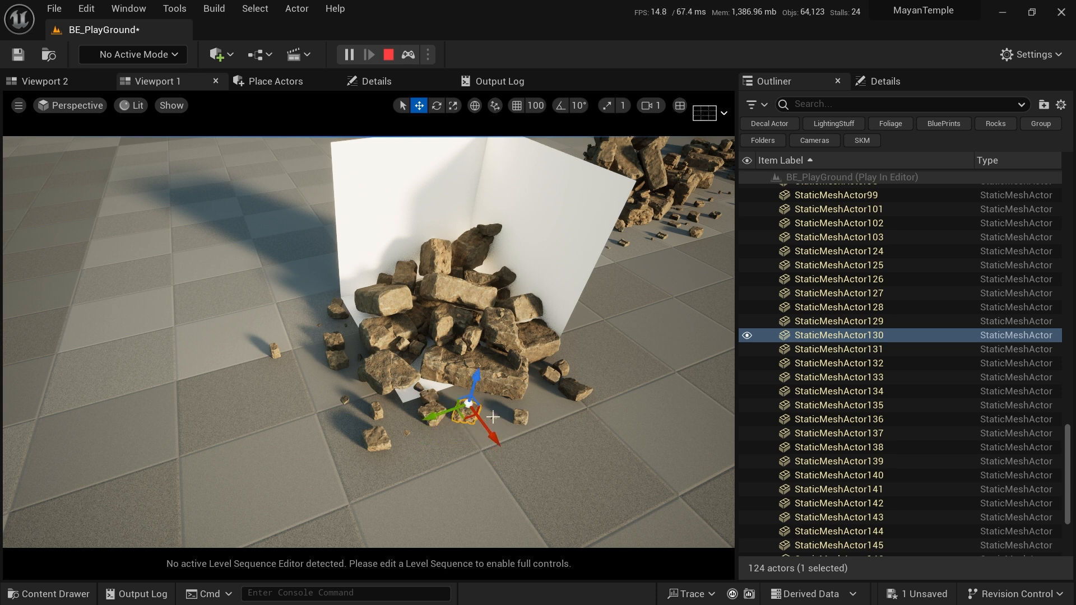
- Move the pebble lodged in the side of the pile out onto the open floor beside the scattered stones
right_drag(507, 346, 497, 391)
key(w)
click(499, 346)
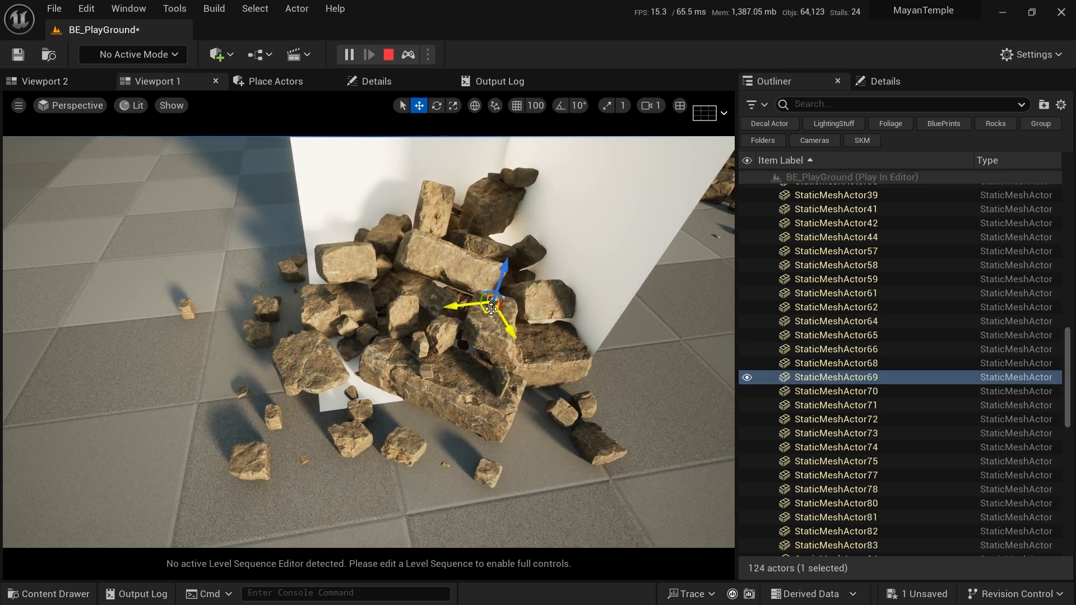
drag(489, 305, 265, 330)
drag(255, 449, 177, 469)
- Inspect the corner pile and the neighbouring rubble piles from a distance and closer up
right_drag(212, 447, 247, 445)
key(s)
right_drag(429, 345, 480, 342)
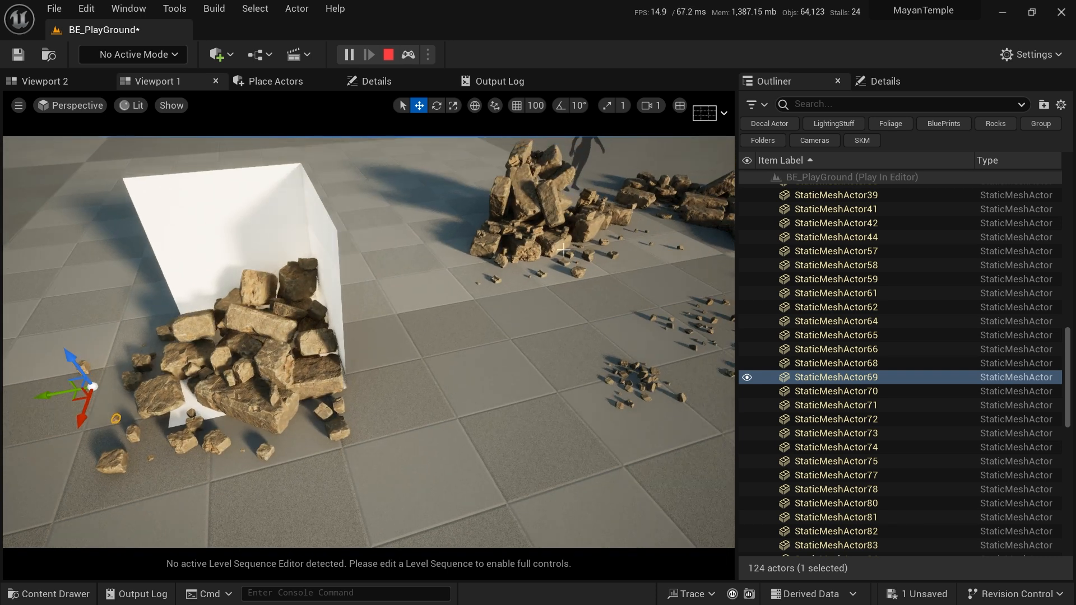
right_drag(579, 248, 607, 278)
right_drag(544, 213, 498, 160)
key(s)
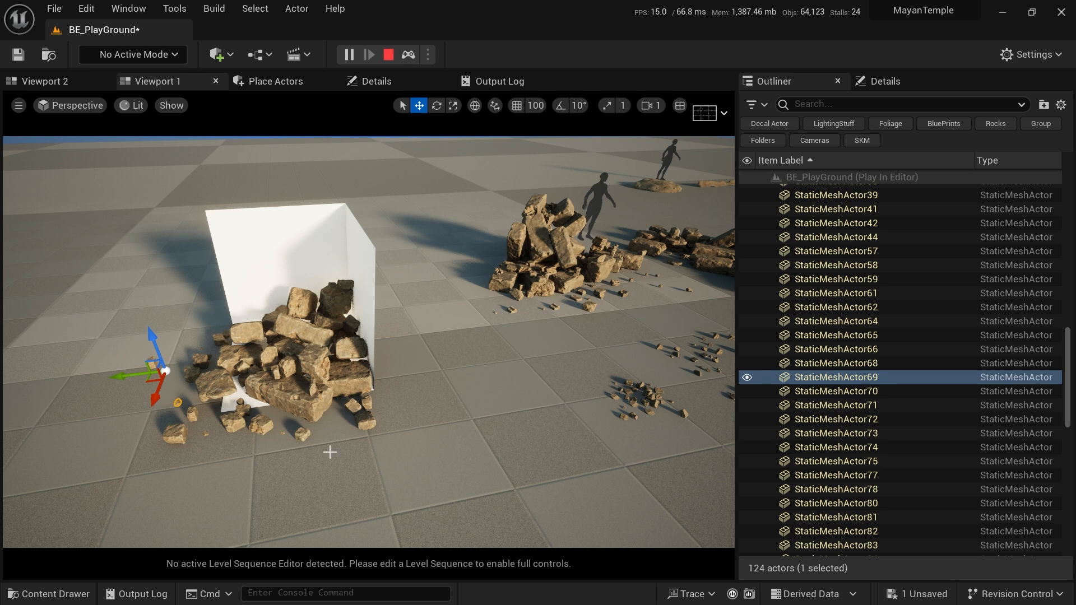
right_drag(329, 452, 305, 452)
key(a)
key(w)
right_drag(359, 476, 359, 518)
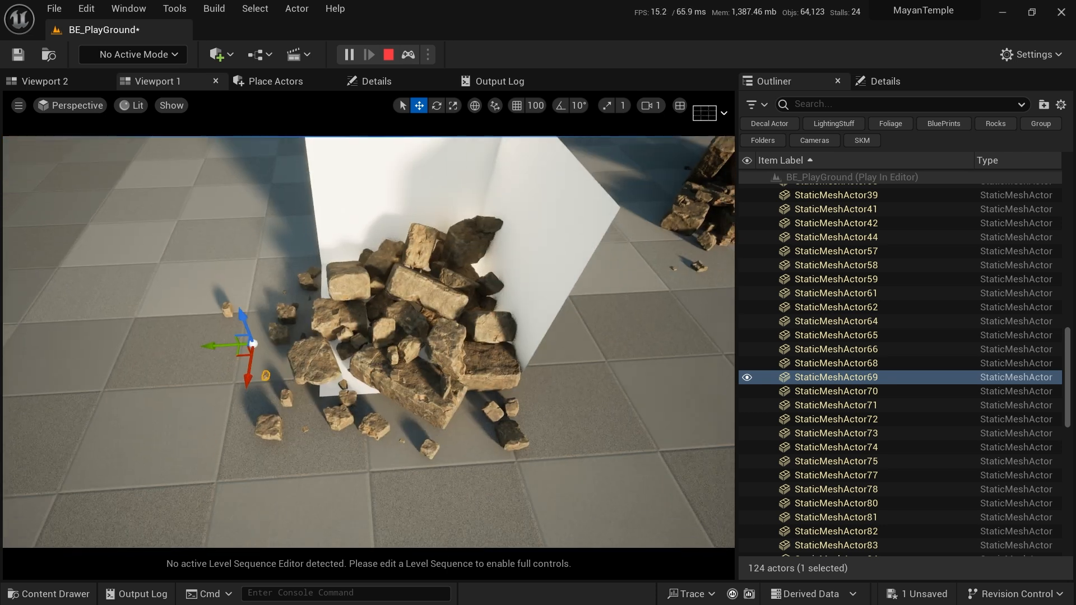
- Move a pebble from the pile's front face onto the floor before it and shift another small piece sideways
drag(348, 350, 348, 371)
click(392, 341)
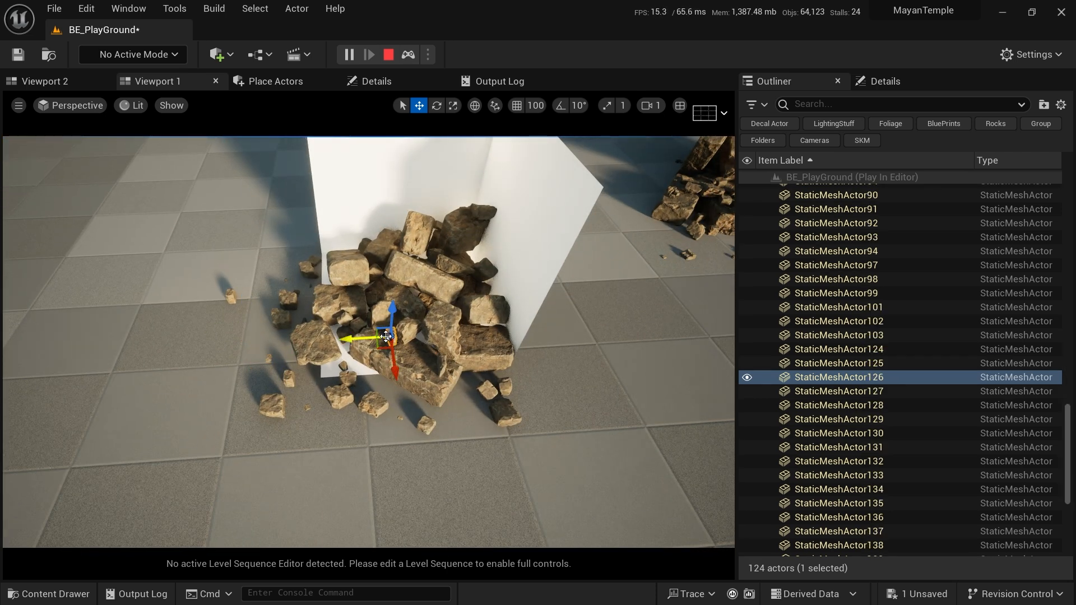
drag(388, 336, 390, 402)
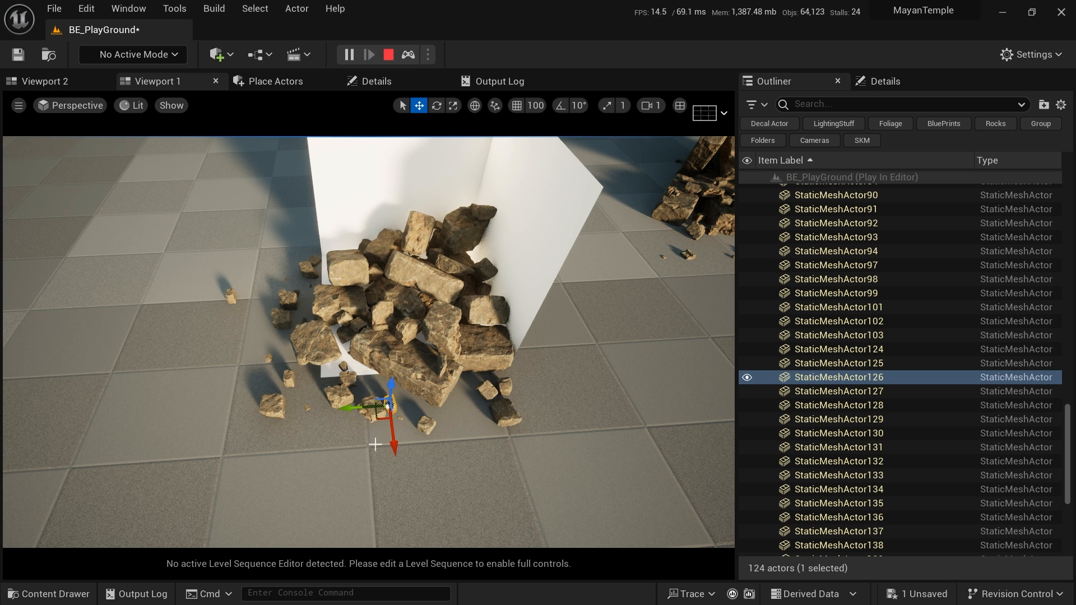
click(394, 356)
drag(390, 363, 359, 355)
click(310, 407)
- Examine the arranged corner pile from low, high and side viewpoints
right_drag(353, 434, 433, 308)
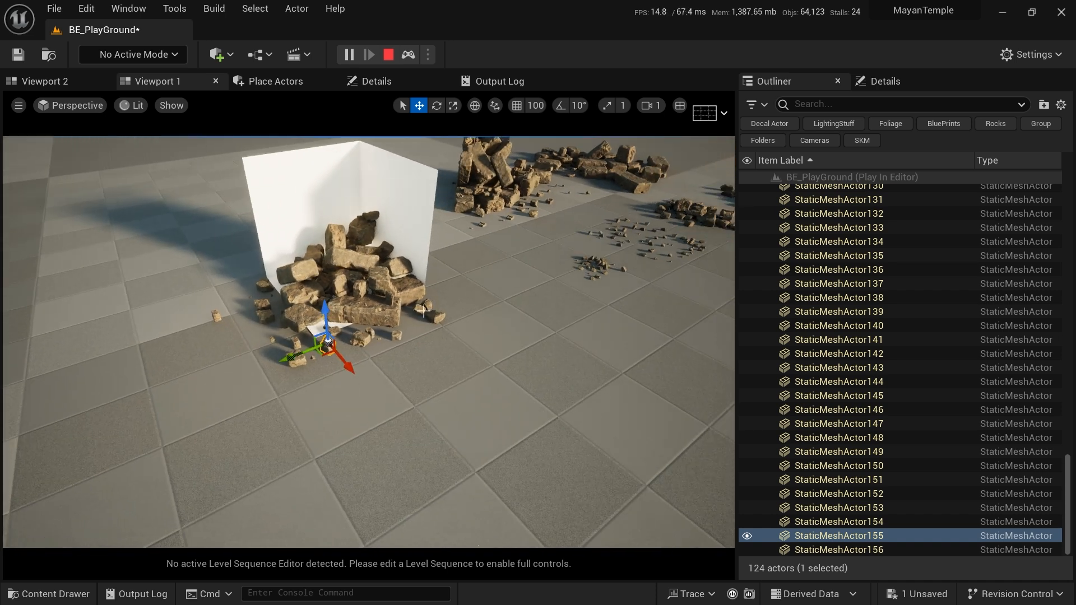
drag(433, 335, 418, 324)
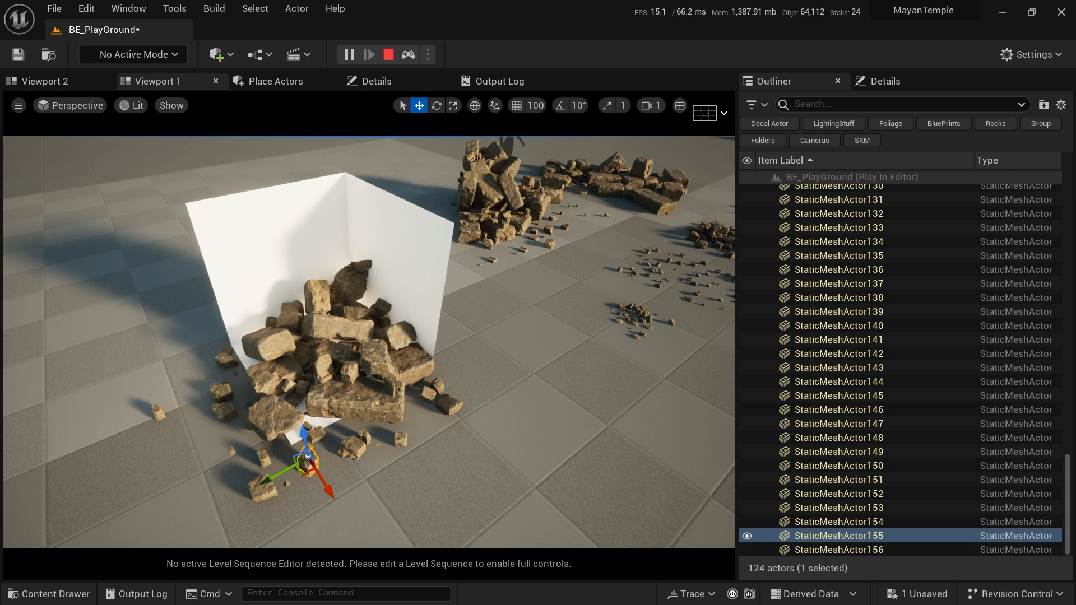
mouse_move(399, 322)
right_down()
mouse_move(375, 293)
mouse_move(281, 395)
mouse_move(407, 309)
right_up()
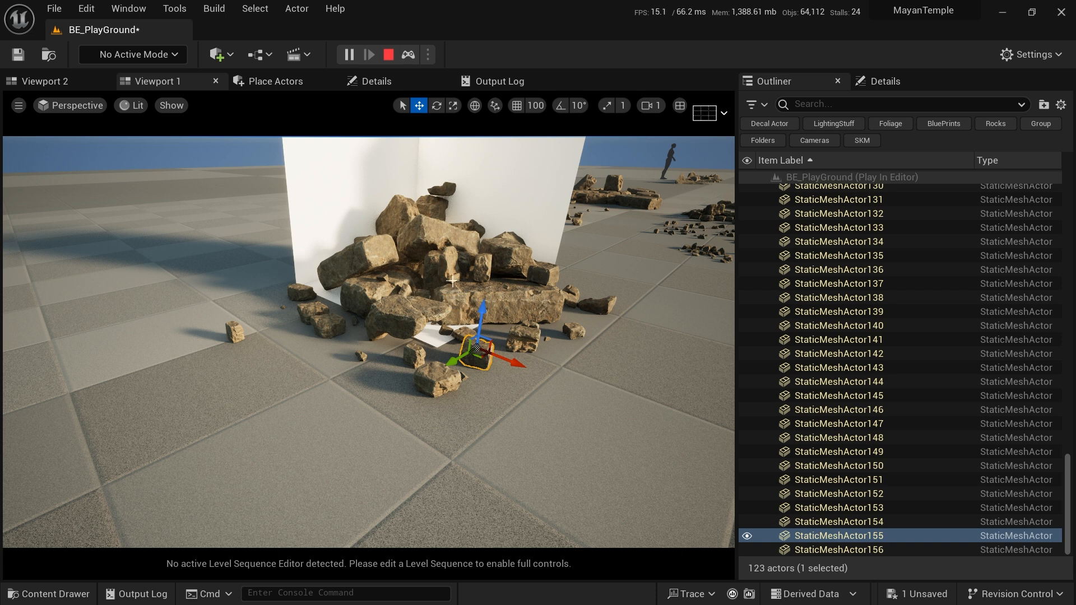
key(d)
right_drag(460, 335, 439, 354)
key(e)
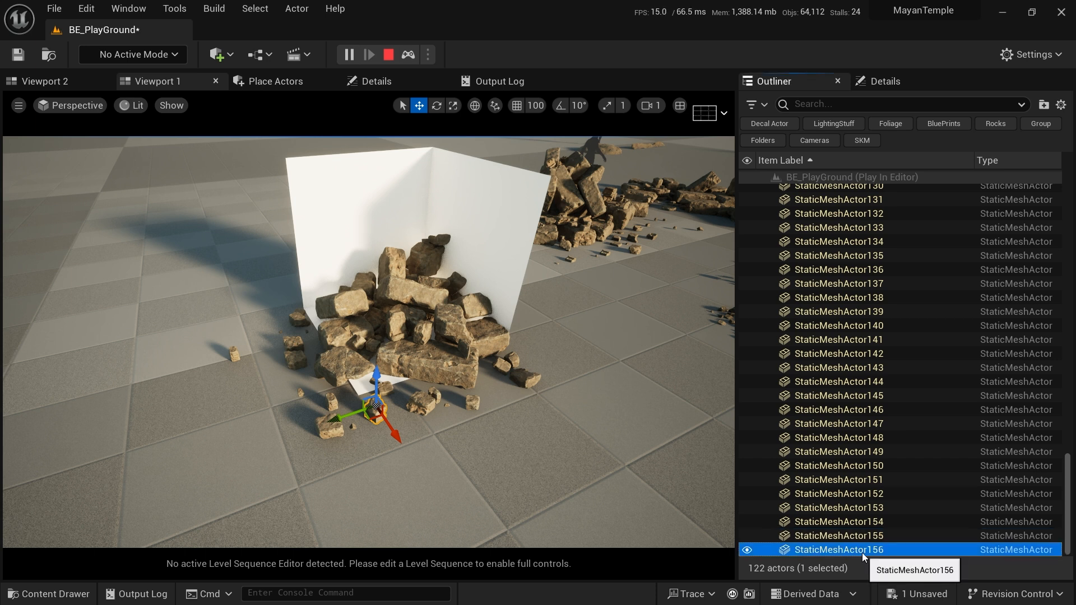
- Select all 90 simulated stone actors of the corner pile, ending with StaticMeshActor156
click(862, 551)
scroll(877, 444, up, 20)
scroll(873, 438, up, 12)
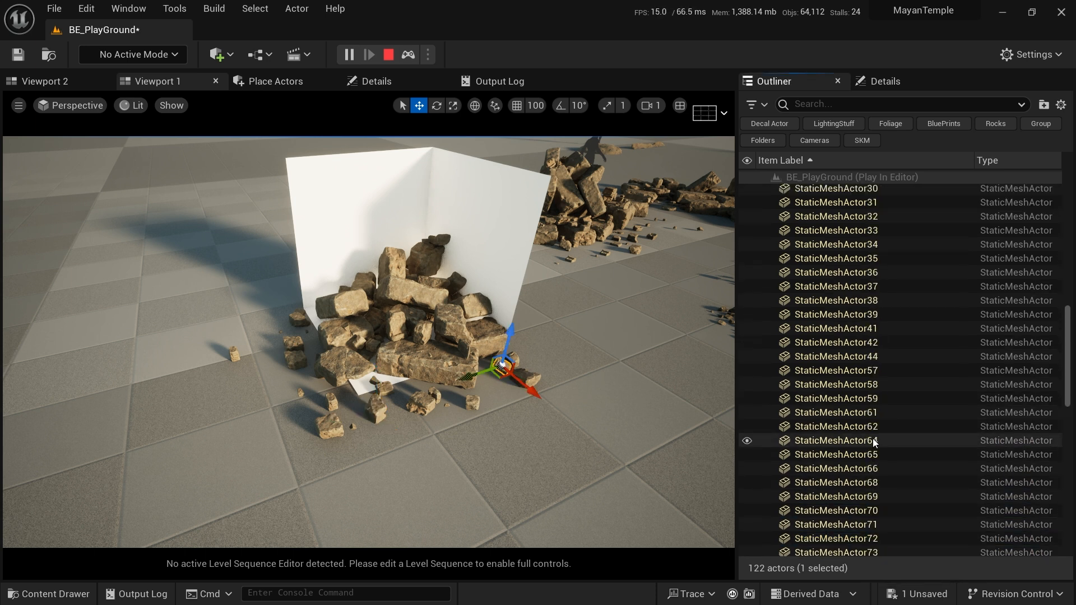
shift+click(857, 379)
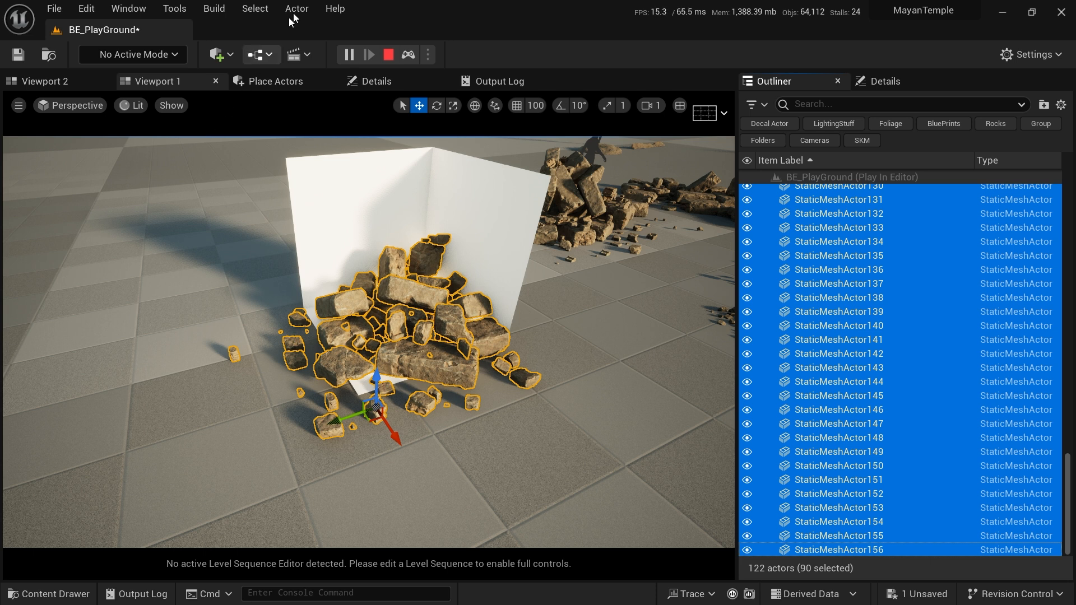
- Convert the selected stones into a static mesh saved as SM_RubbleBE in the StaticMeshes folder
right_drag(417, 287, 417, 287)
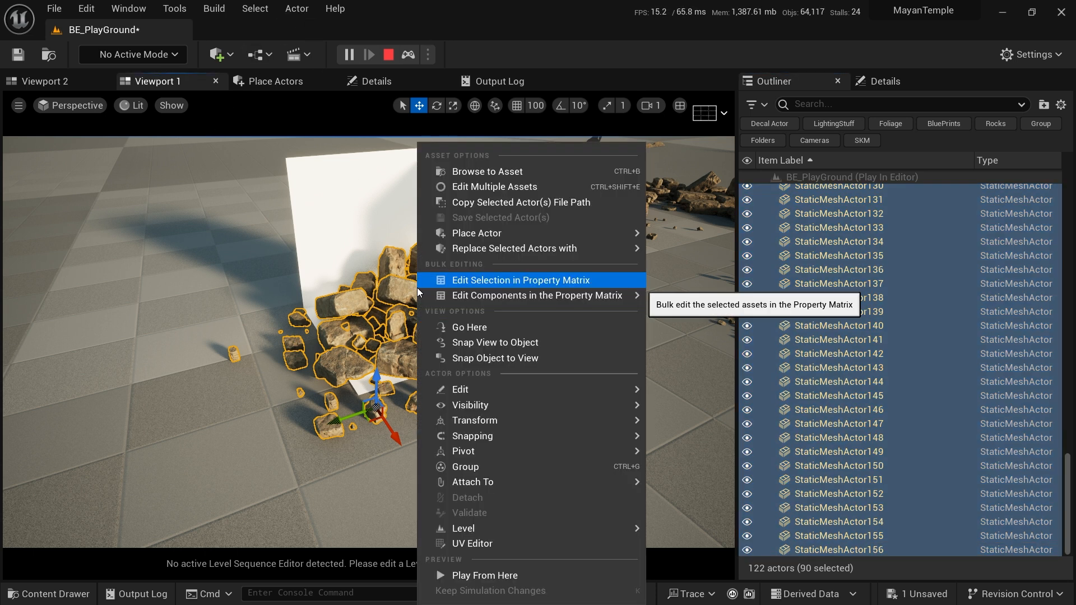
click(297, 8)
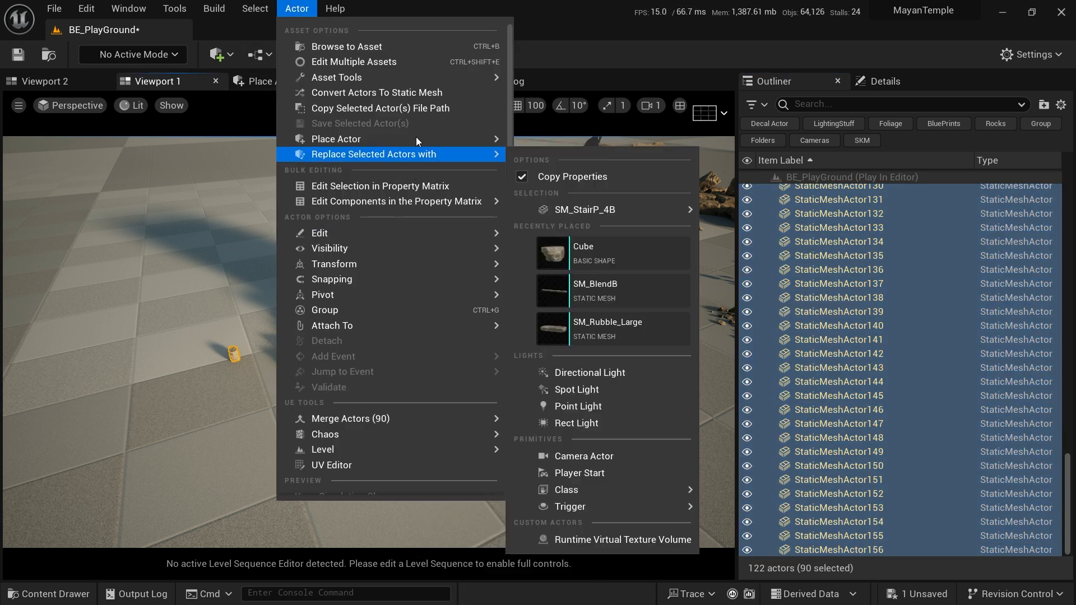
mouse_move(436, 153)
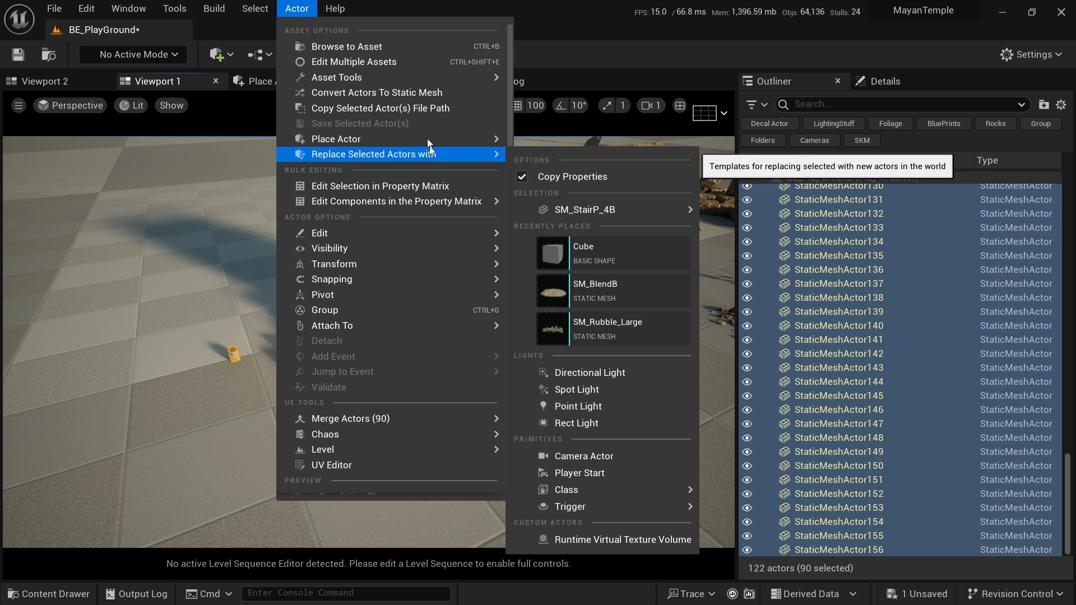
mouse_move(435, 80)
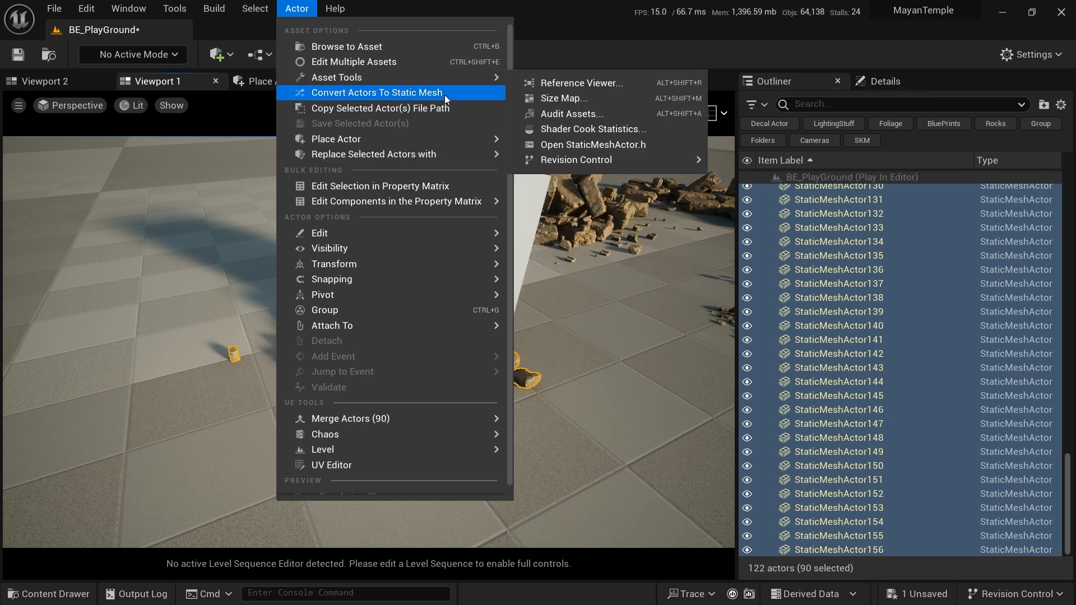
click(445, 96)
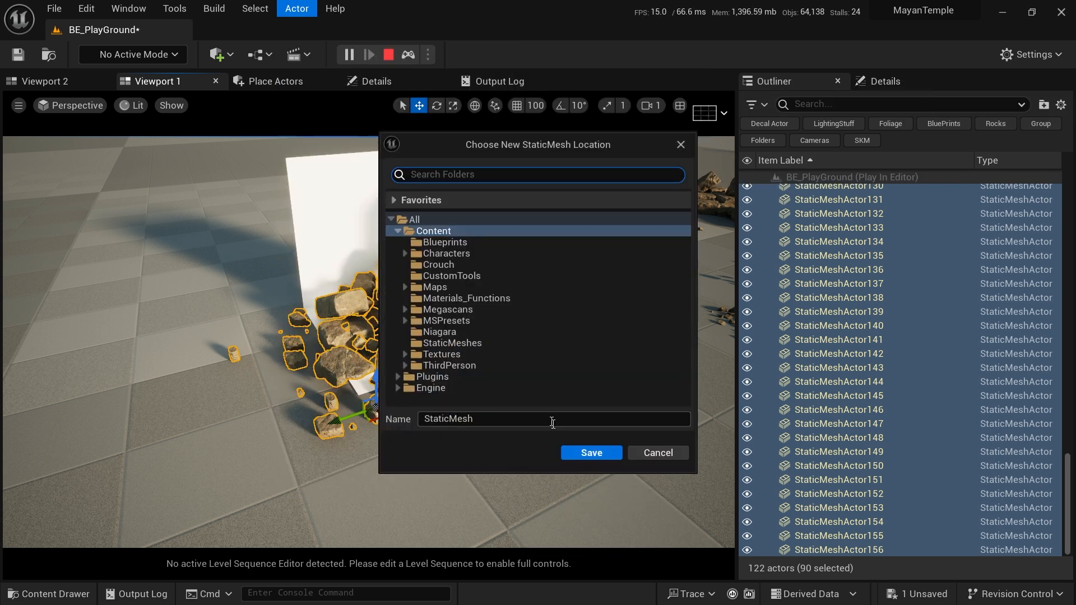
click(456, 344)
click(476, 418)
key(ctrl+a)
text(SM)
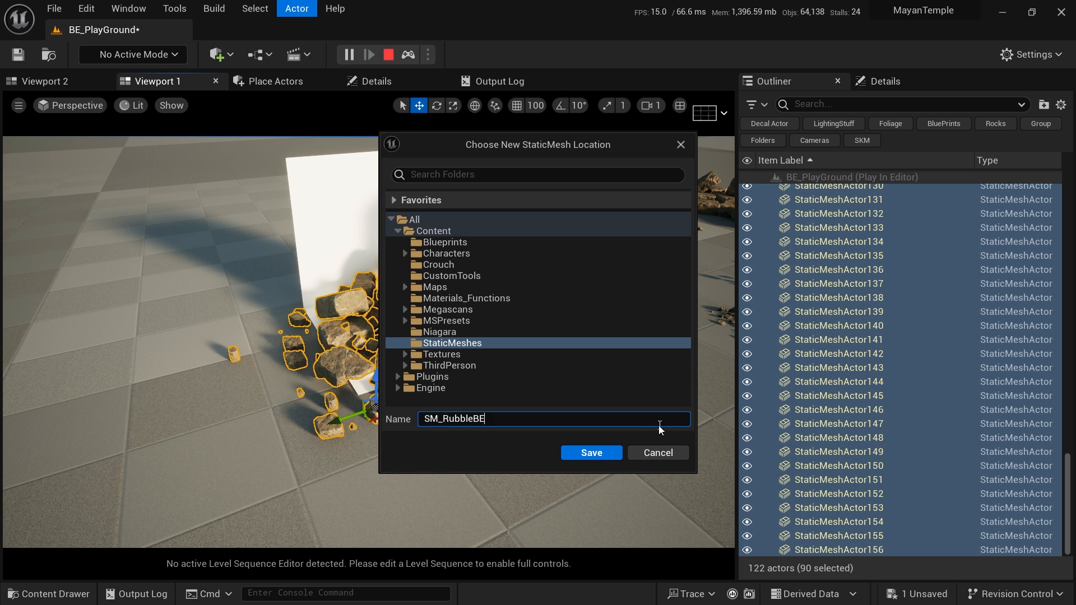
click(604, 457)
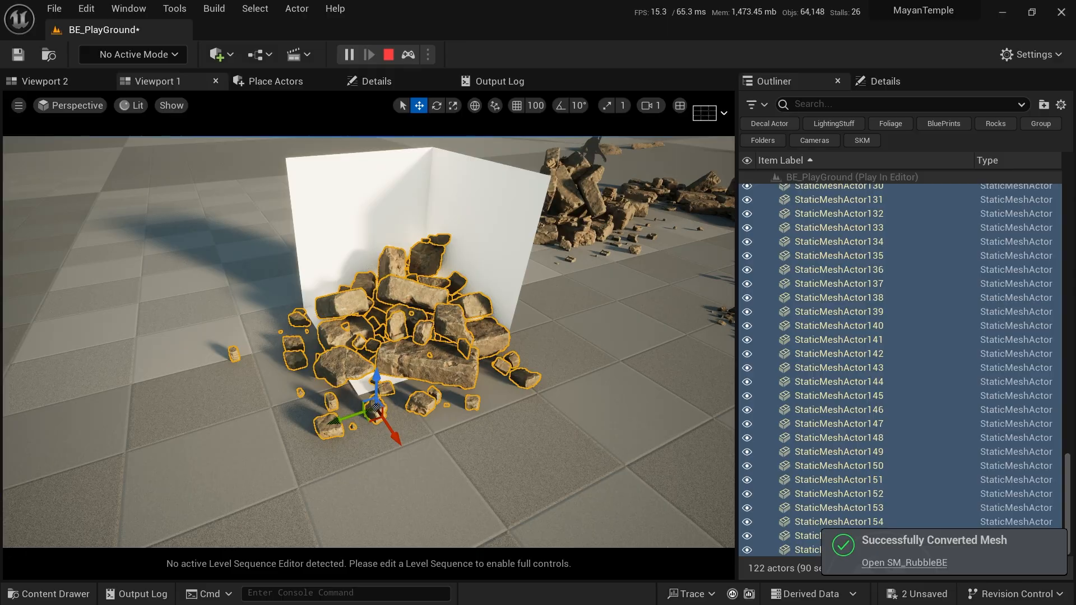
- Check the statistics and material slots of the converted SM_RubbleBE mesh, close it and look over the stone pile
click(904, 563)
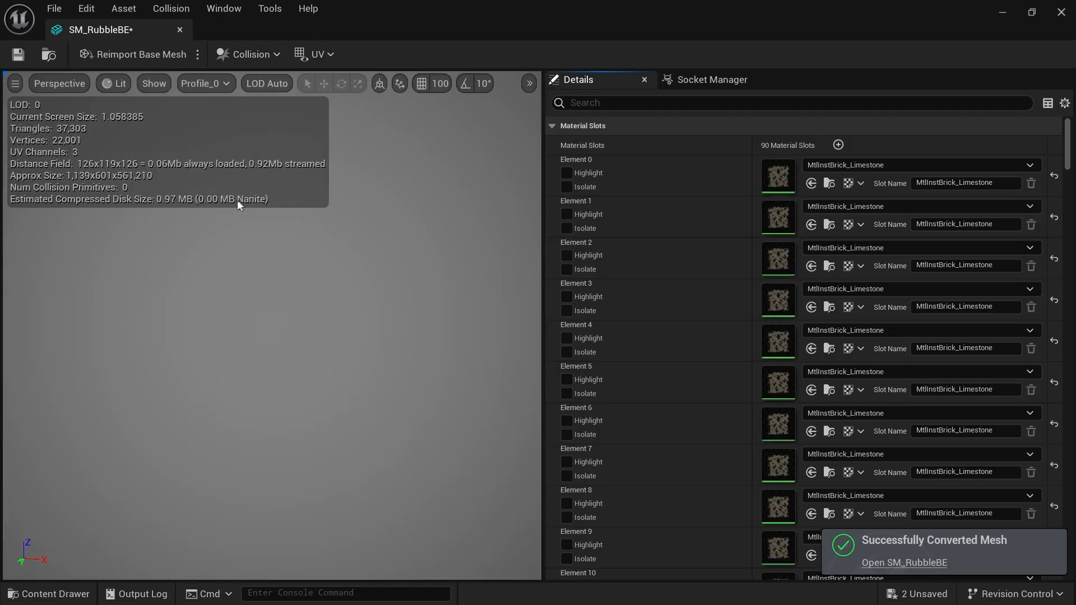
click(179, 29)
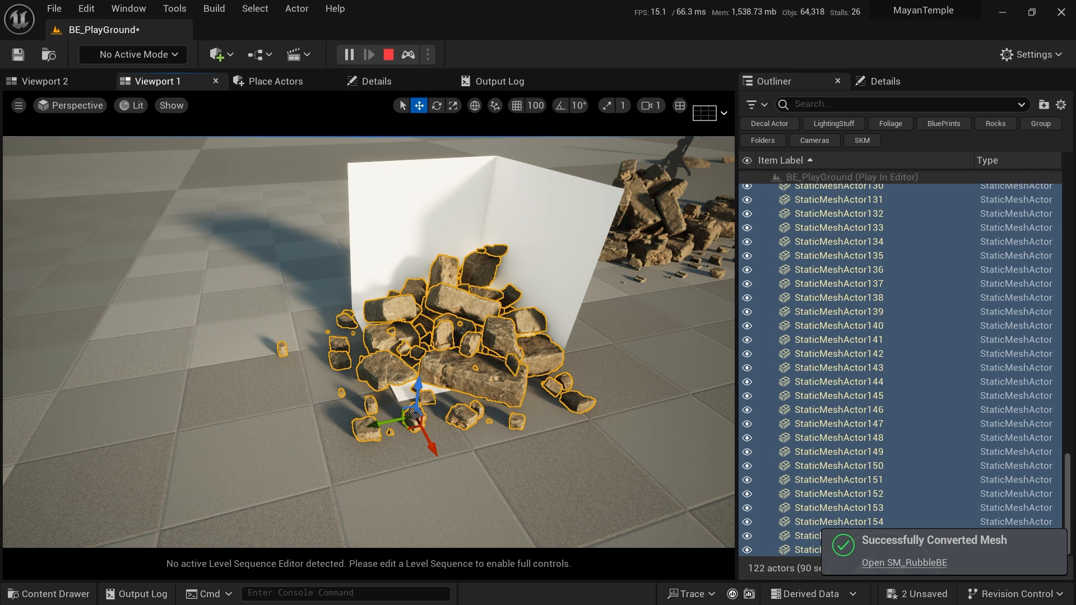
right_drag(599, 275, 630, 304)
mouse_move(524, 336)
right_down()
mouse_move(527, 313)
mouse_move(518, 357)
right_up()
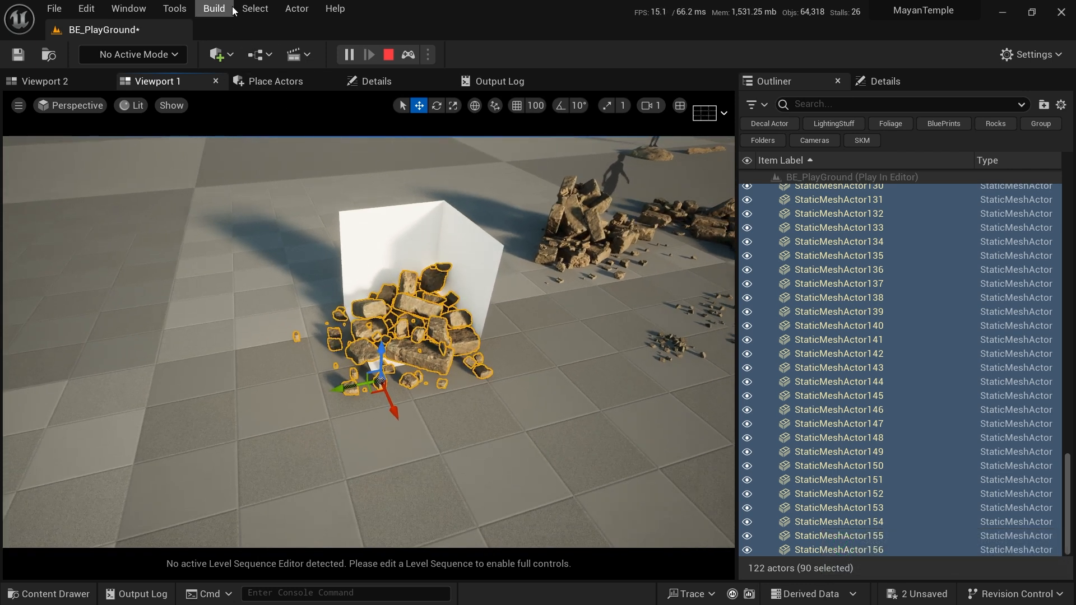
- Open the Merge Actors settings for the selected stones and enable Allow Distance Field for the merge
click(297, 9)
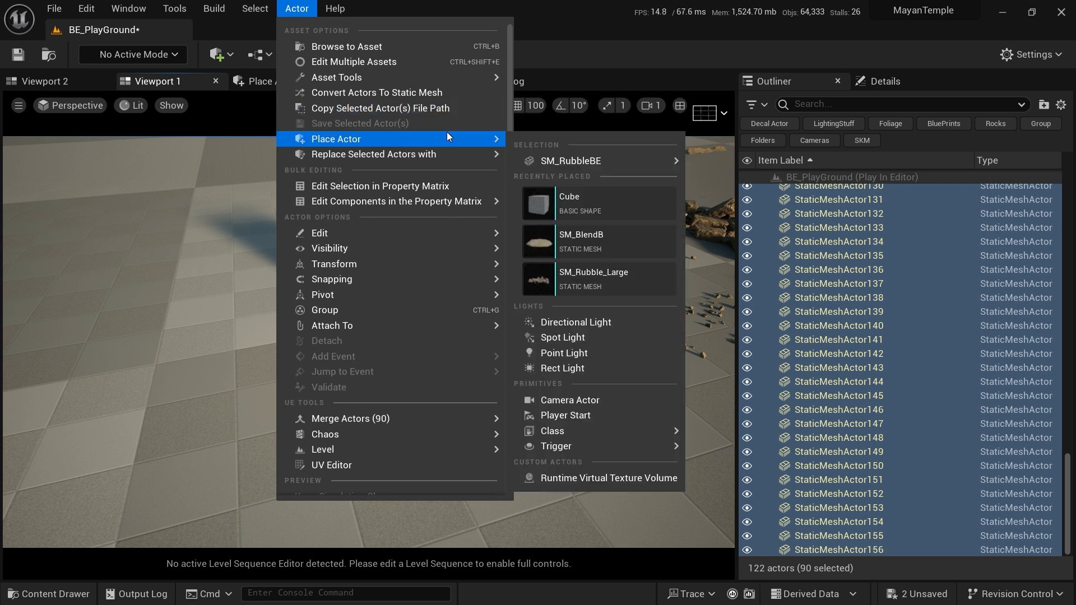
mouse_move(414, 429)
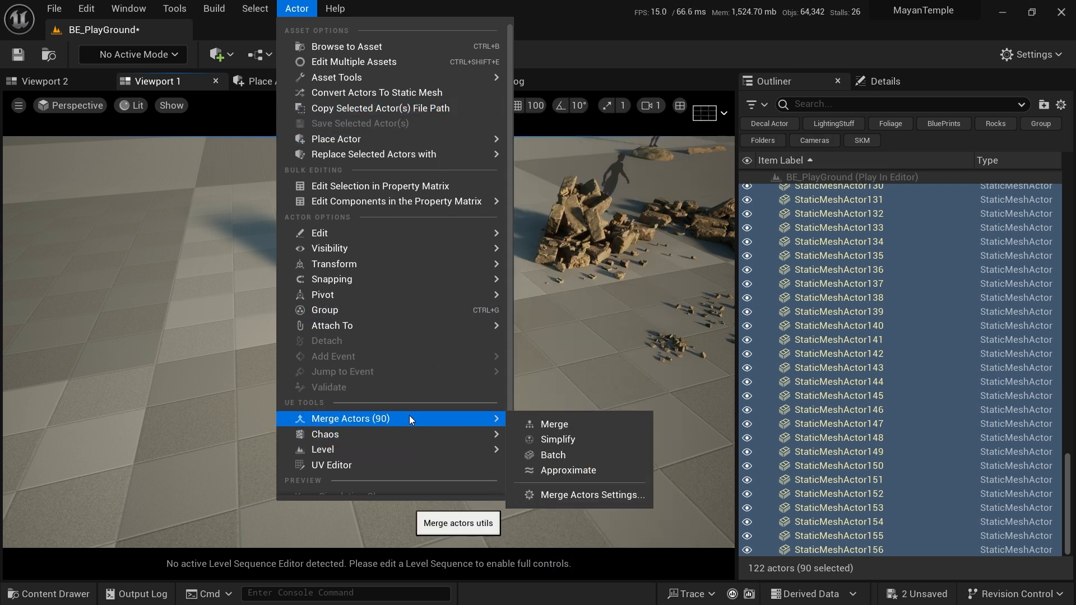
click(590, 493)
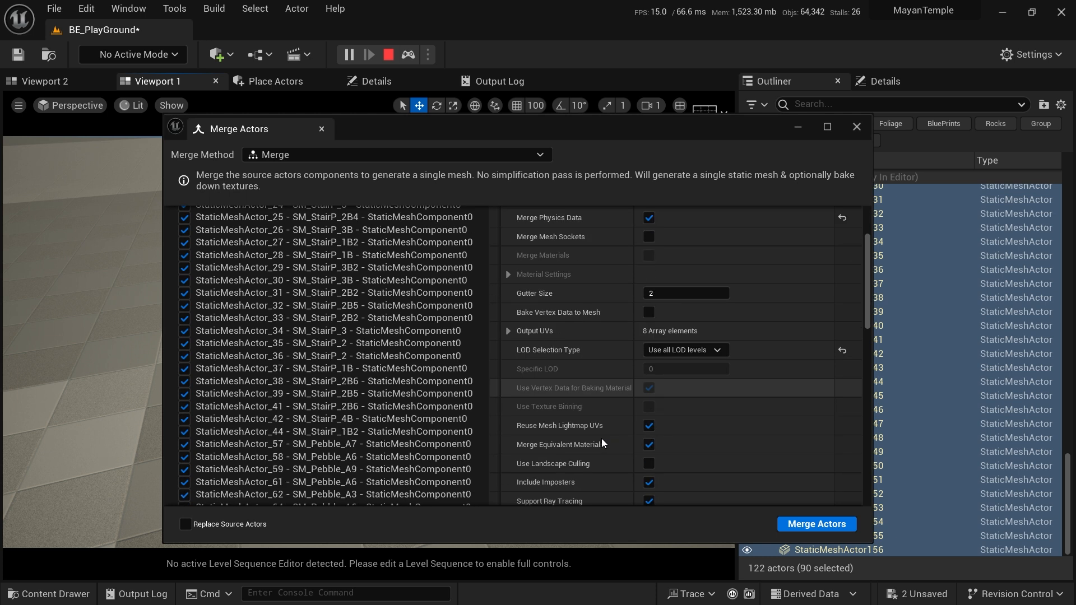
click(648, 254)
scroll(577, 452, down, 5)
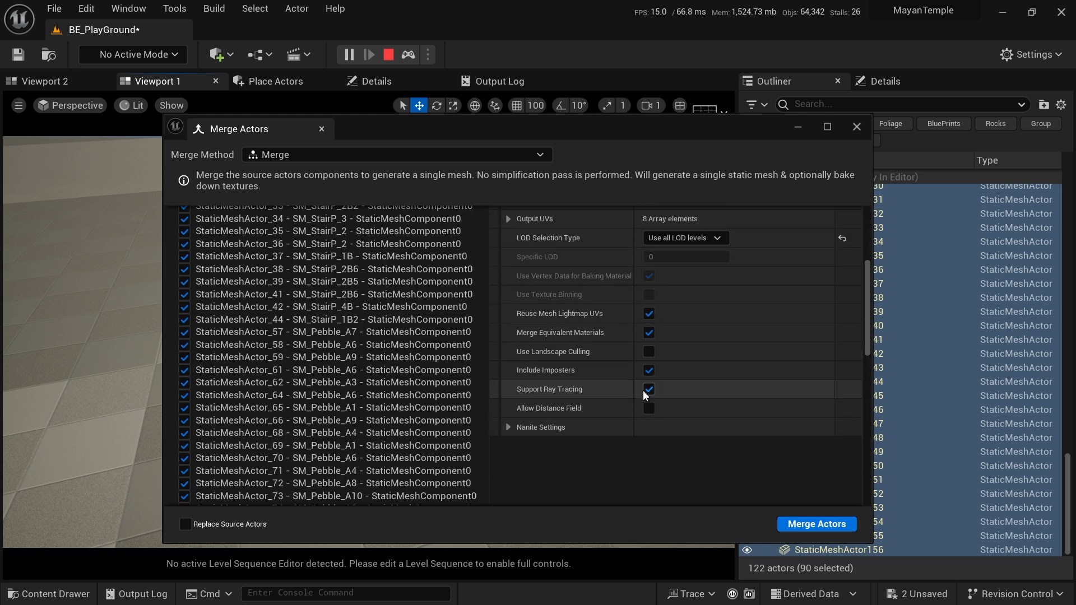
click(649, 408)
scroll(618, 402, up, 1)
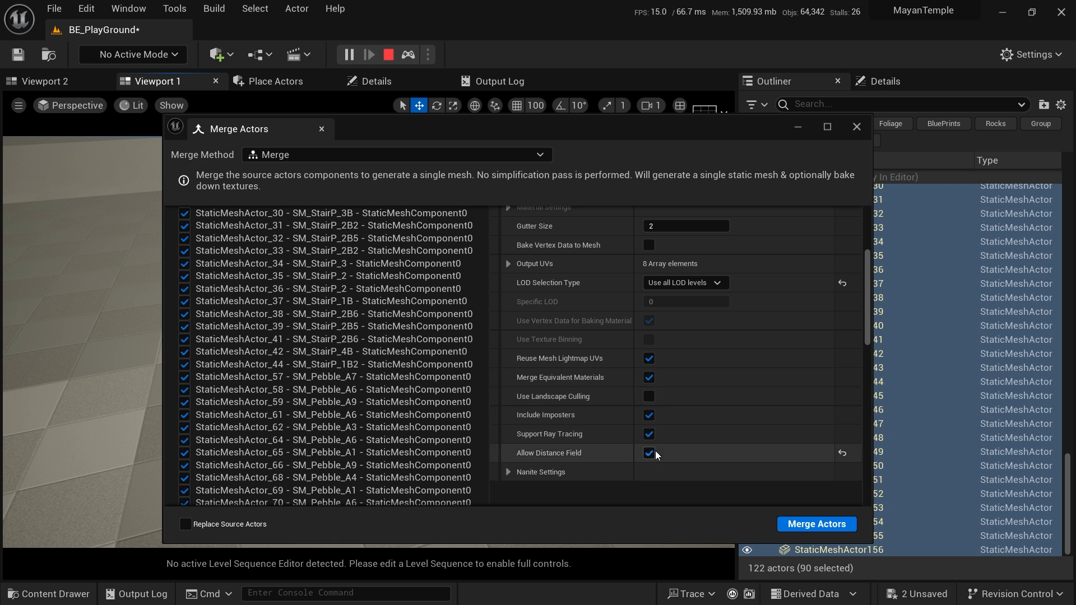
- Merge the selected stones into one mesh saved as SM_RubbleBeyond in the StaticMeshes folder and close the merge settings
click(823, 522)
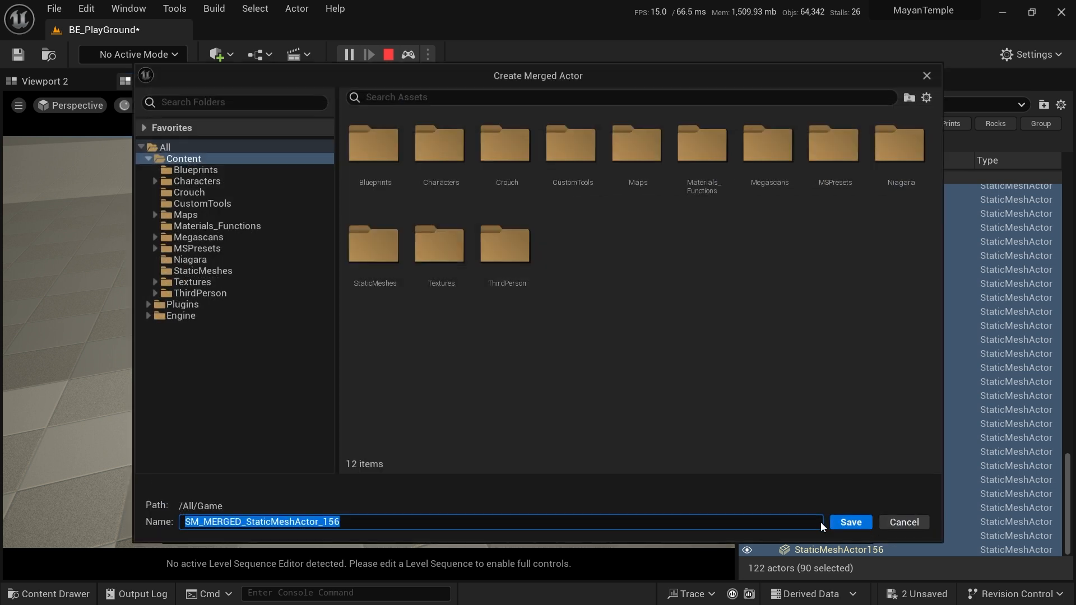
text(SM_RubbleBeyond)
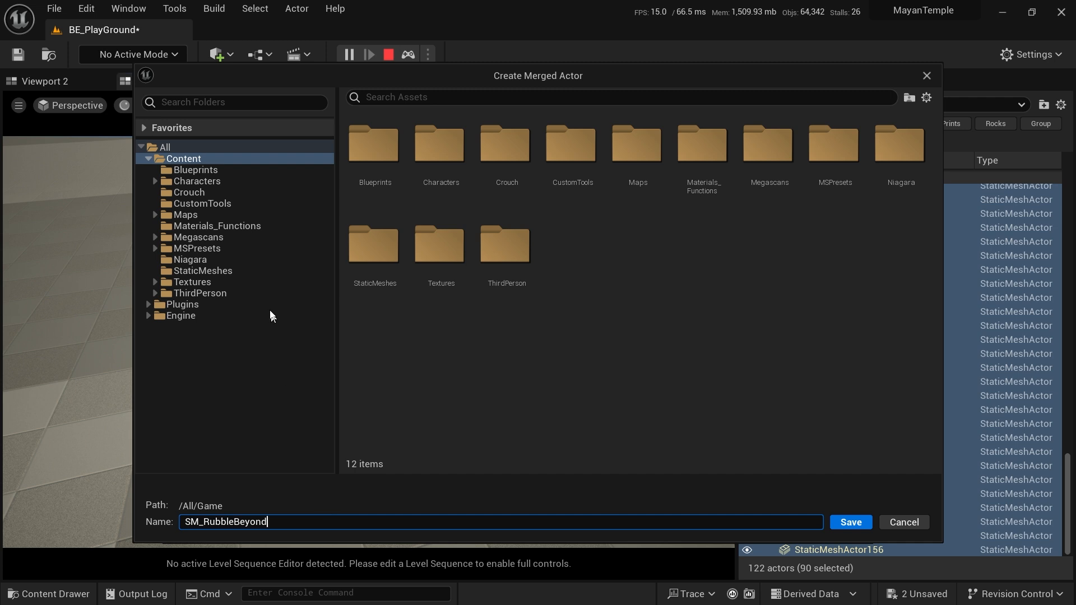
click(262, 270)
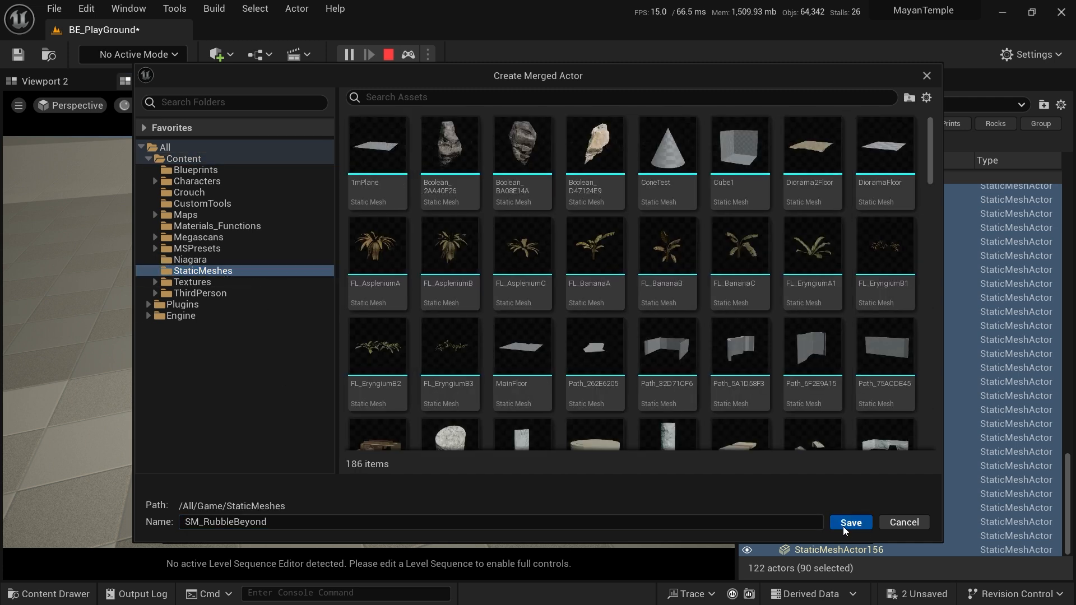
click(850, 523)
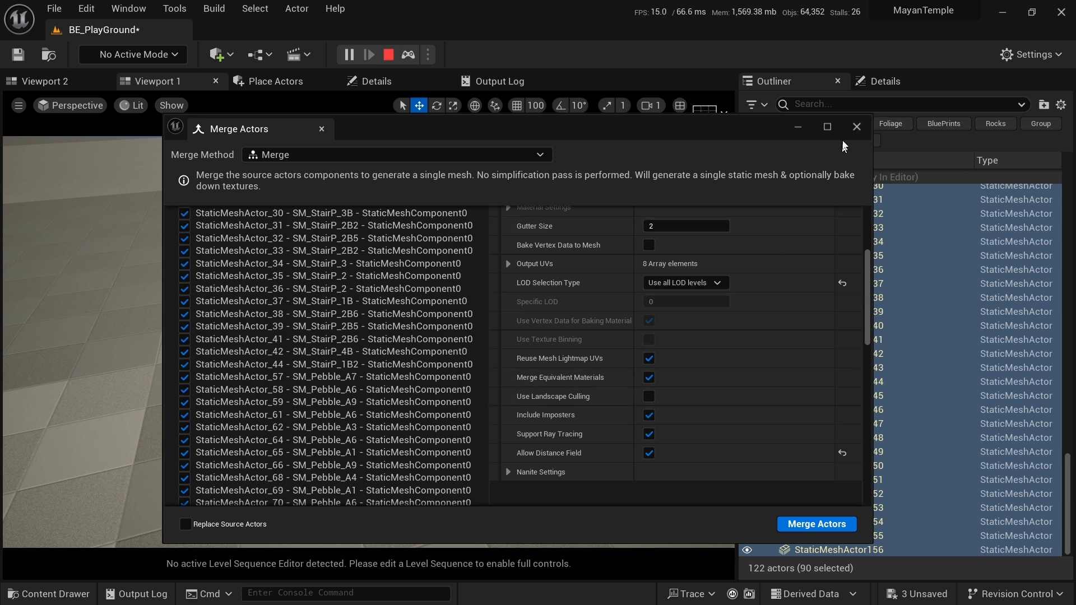
click(857, 127)
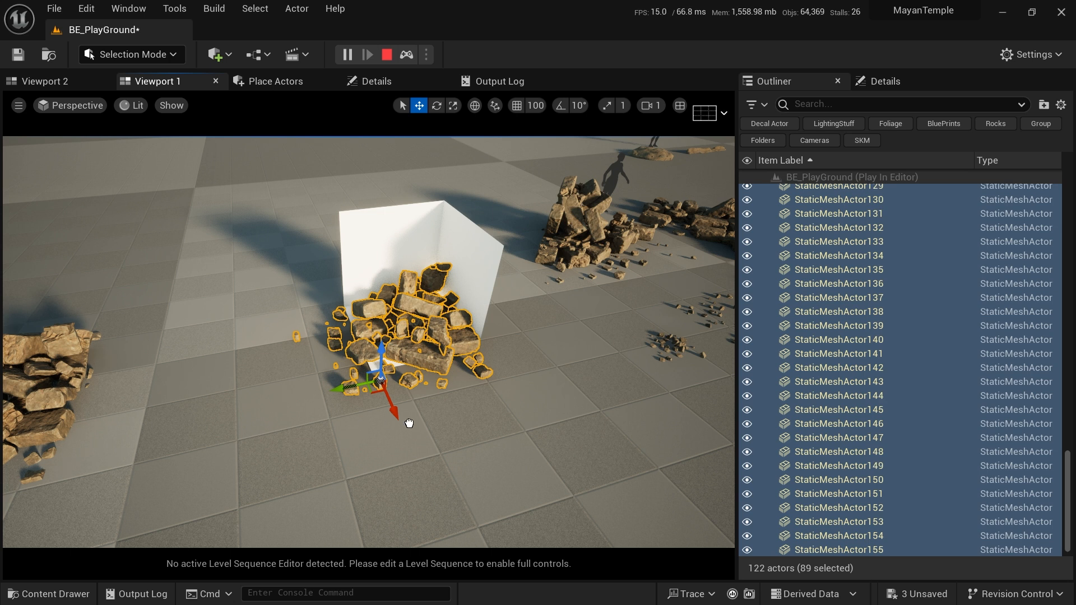
- Stop the simulation and place the merged SM_RubbleBeyond mesh inside the open cube's corner
click(387, 56)
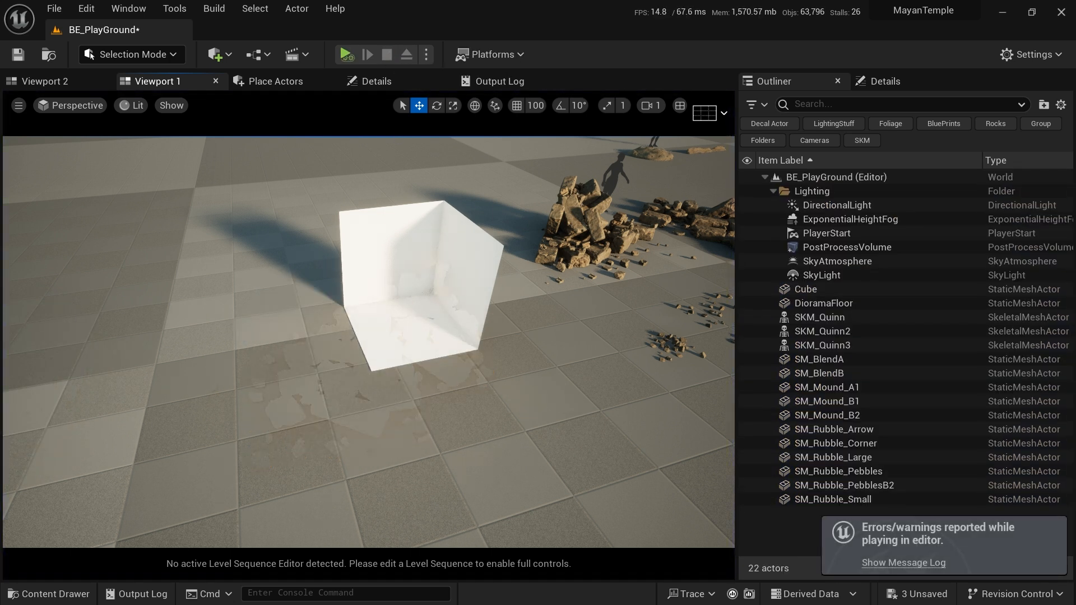
drag(0, 387, 468, 309)
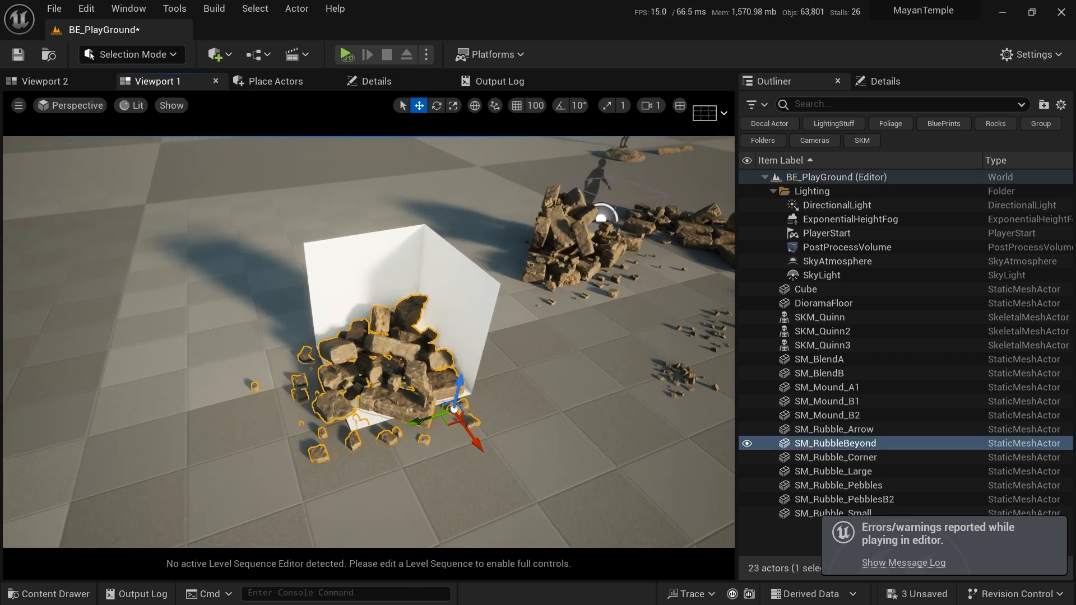
drag(0, 322, 204, 358)
key(ctrl+z)
key(f)
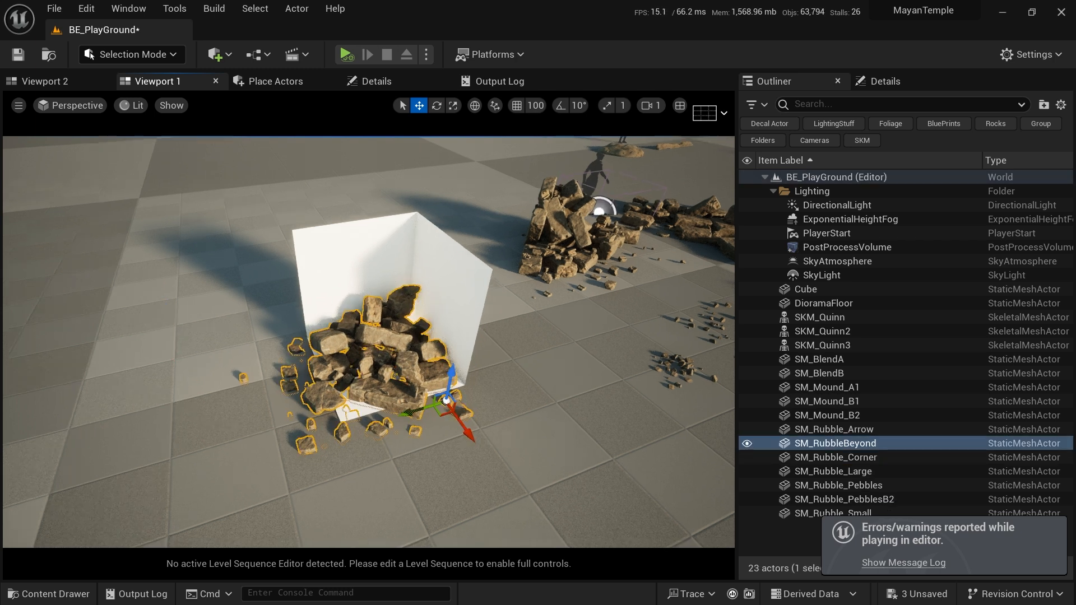
- Delete the open cube surrounding the placed rubble pile
mouse_move(369, 342)
right_down()
mouse_move(368, 303)
mouse_move(363, 324)
mouse_move(352, 294)
mouse_move(373, 345)
right_up()
key(s)
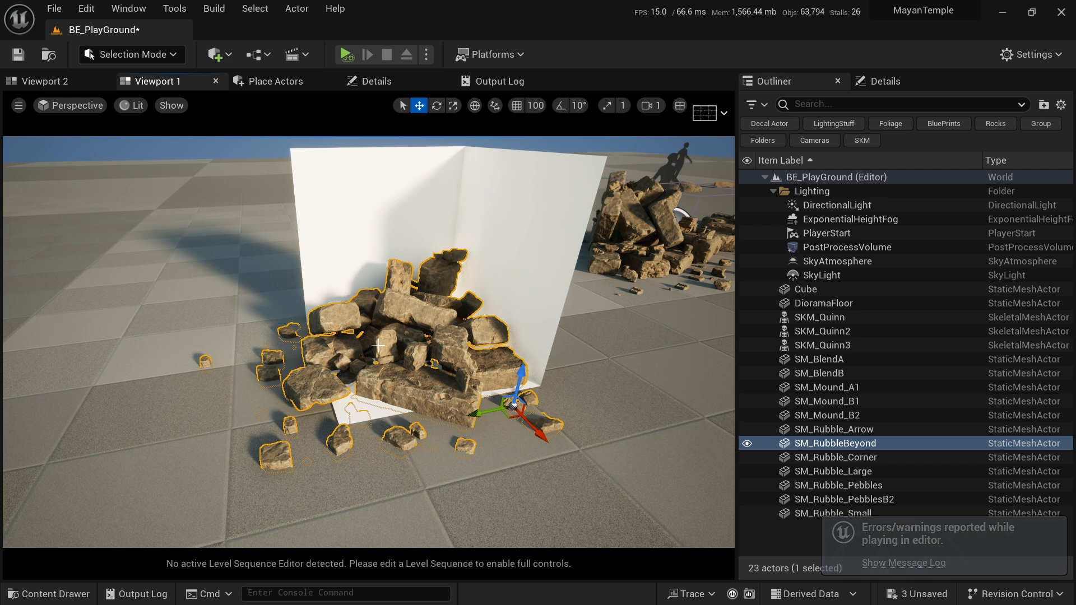
click(503, 247)
key(Delete)
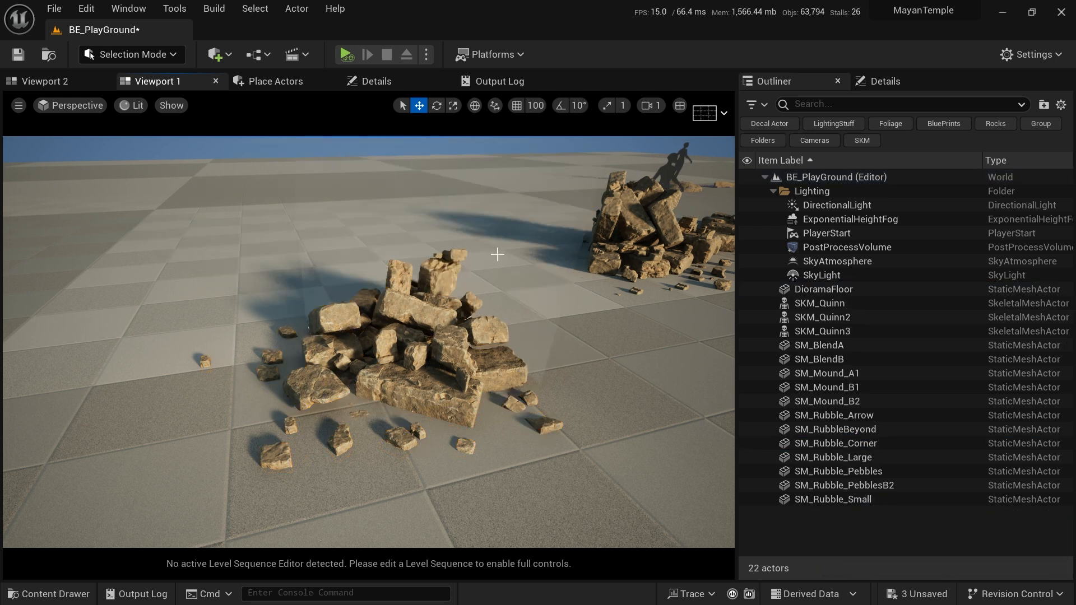
- Examine the freestanding merged pile and compare it with the other rubble piles across the floor
right_drag(448, 365, 431, 395)
drag(413, 400, 412, 418)
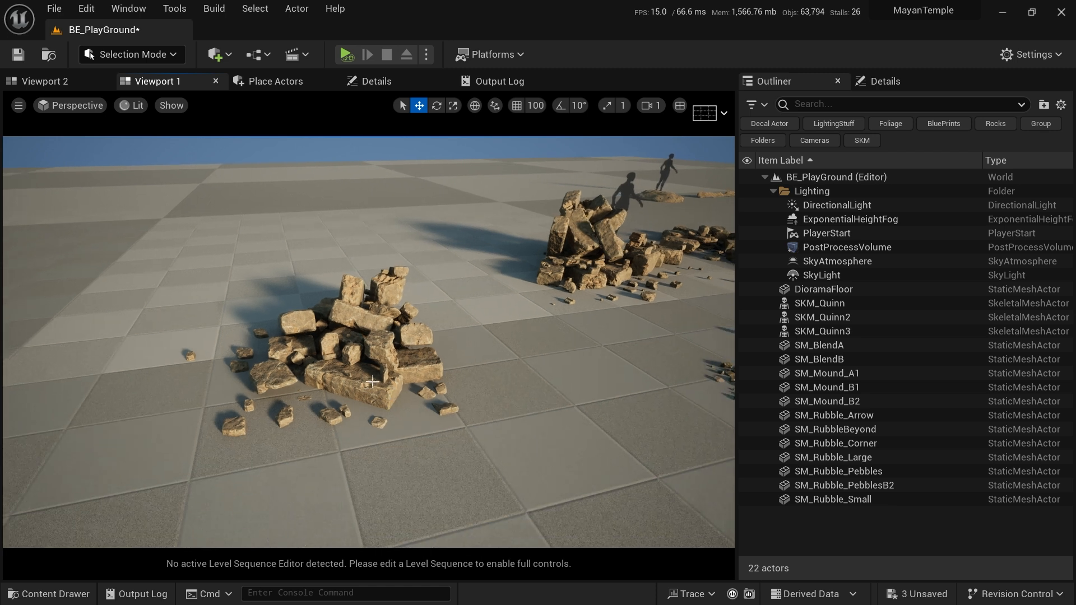
middle_drag(373, 382, 421, 367)
drag(340, 382, 393, 426)
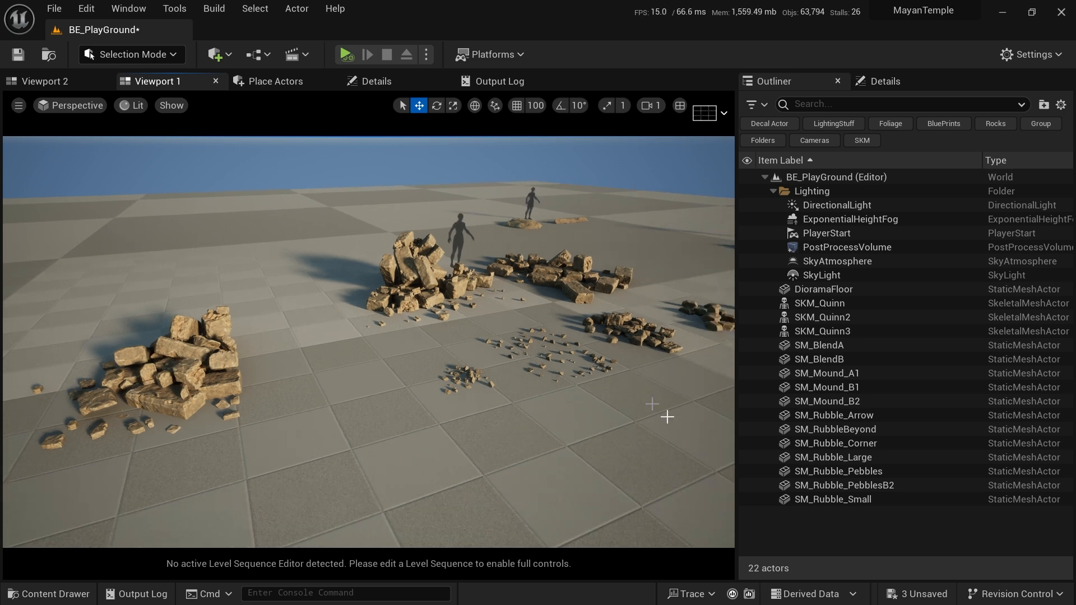
drag(598, 345, 598, 370)
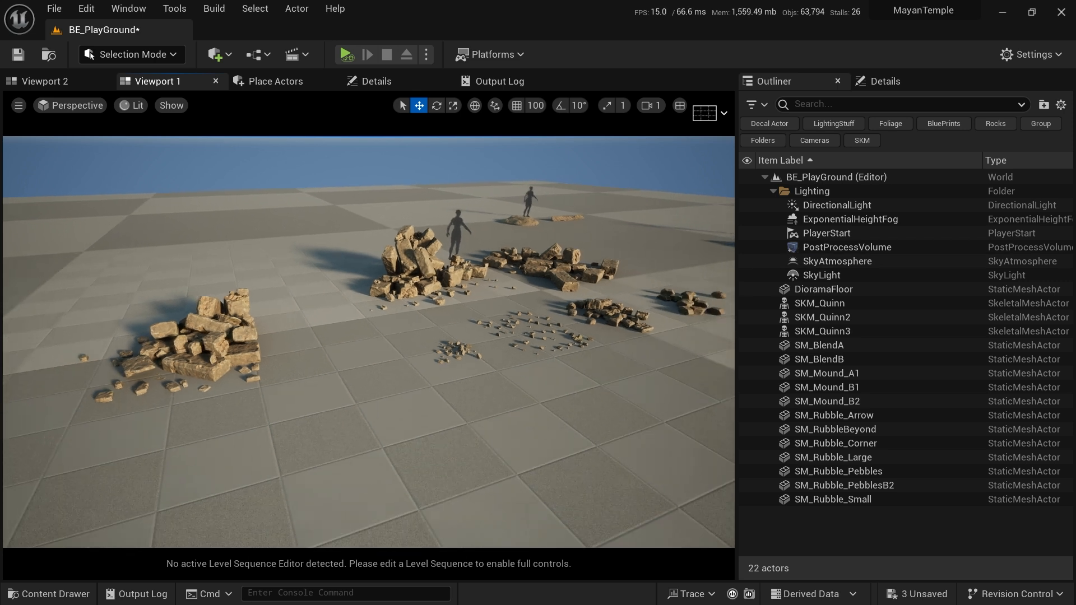
right_drag(597, 345, 615, 349)
right_drag(428, 312, 476, 383)
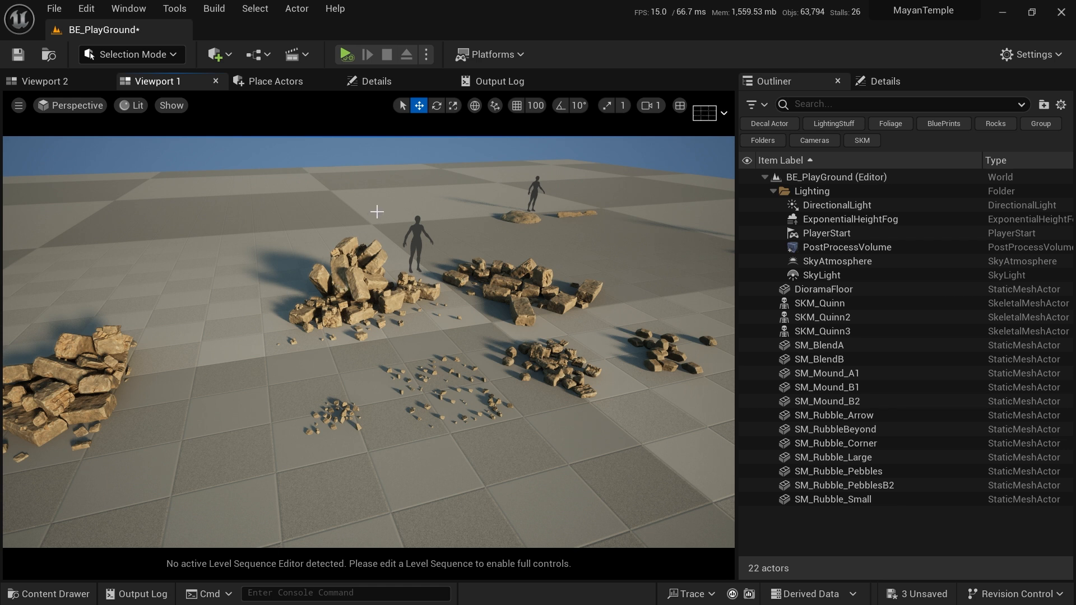
right_drag(492, 384, 538, 386)
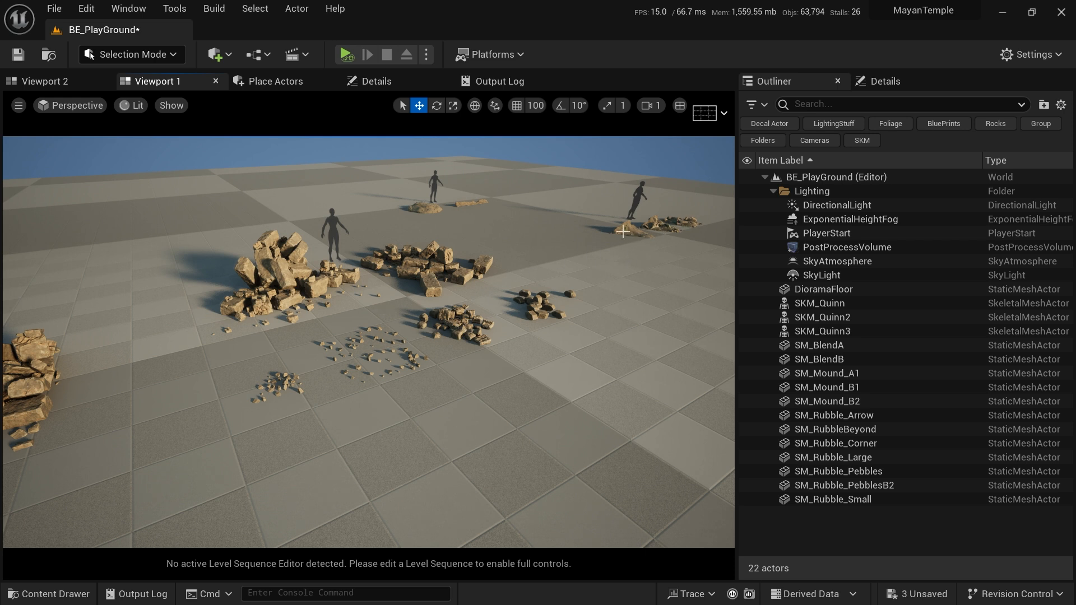
- Simulate the level briefly around the merged rubble pile and stop the simulation
right_drag(255, 377, 251, 377)
key(a)
right_drag(354, 385, 354, 388)
key(e)
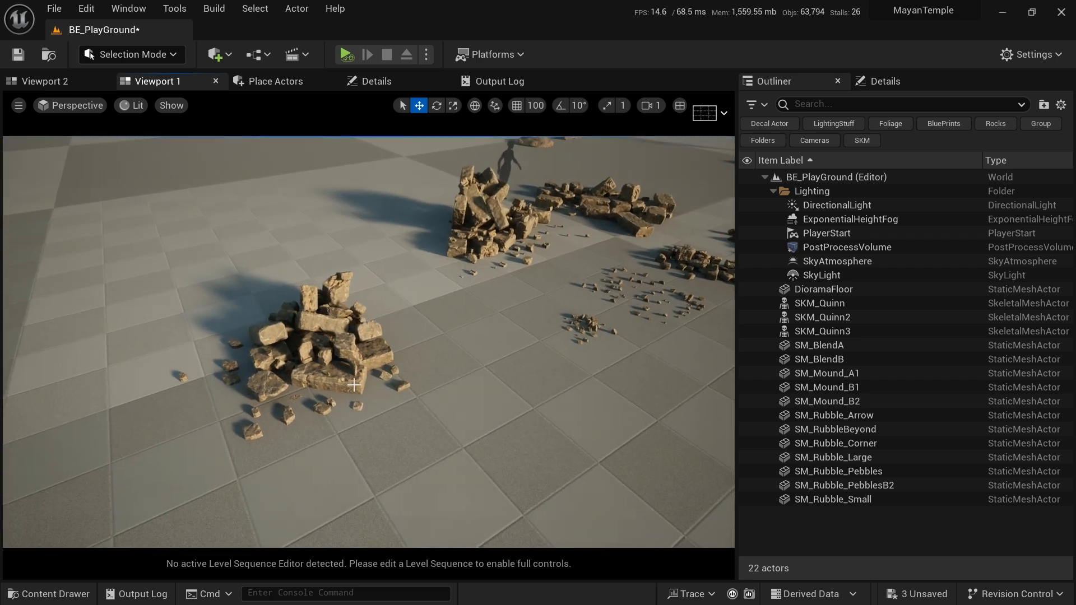
click(347, 55)
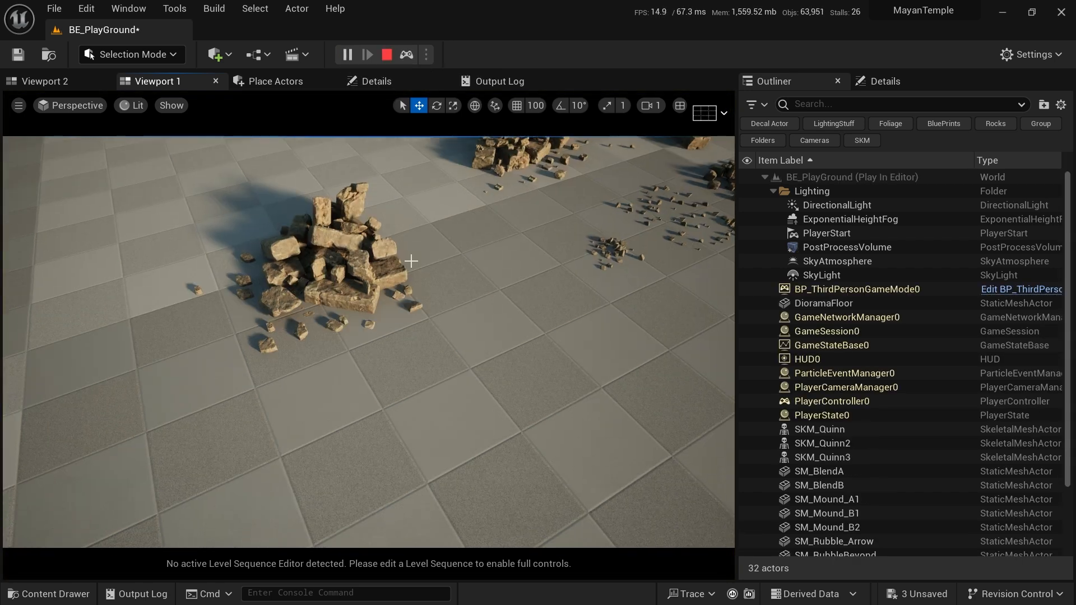
click(387, 54)
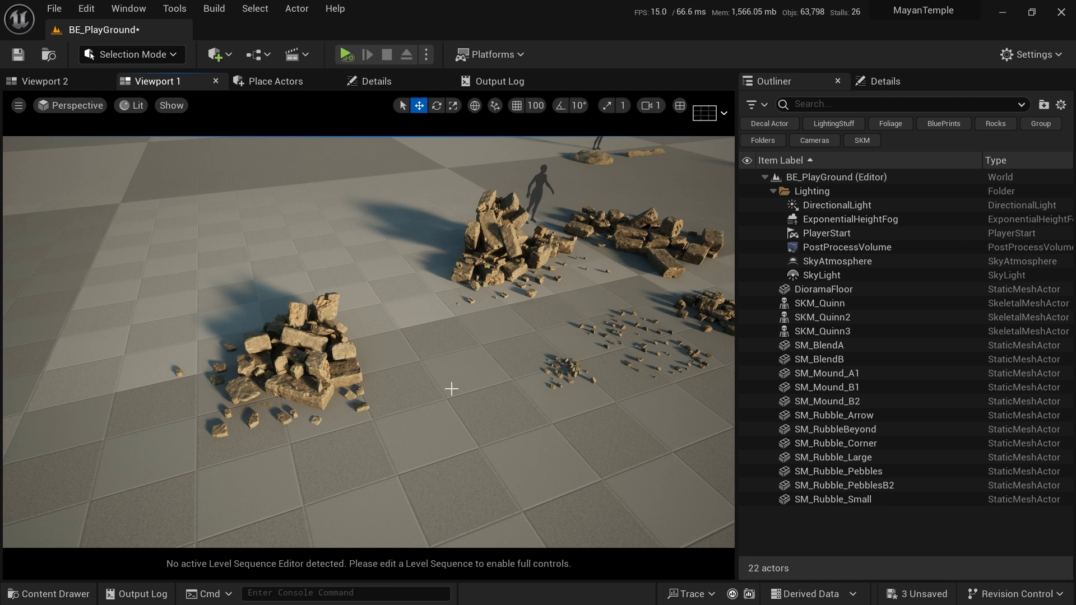
- Place the SM_StairP_2B3 stone on the open floor beside the merged rubble pile
drag(452, 389, 448, 401)
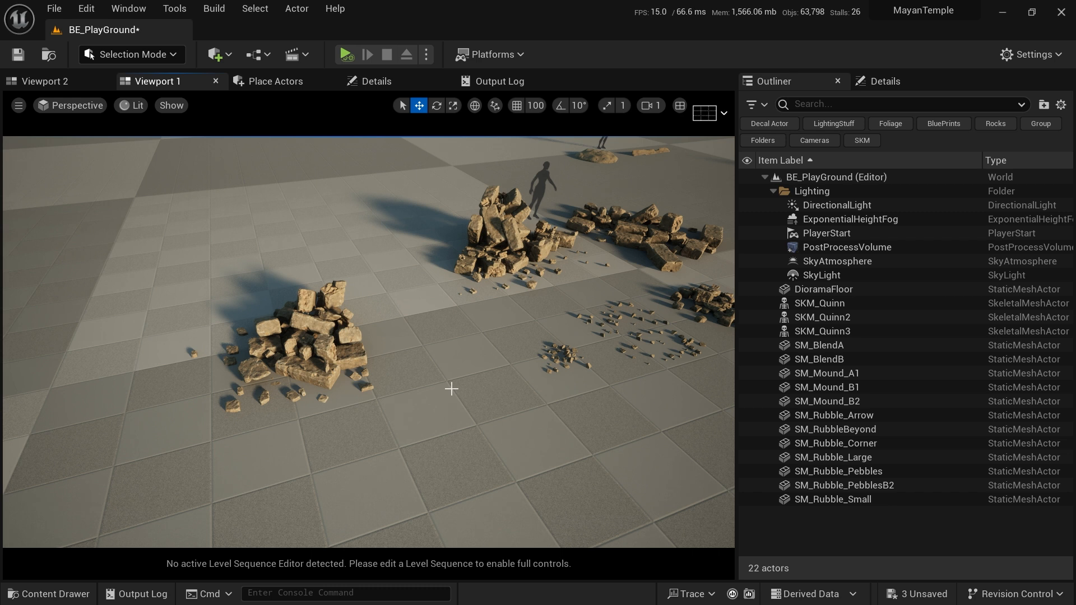
drag(2, 426, 456, 396)
right_drag(450, 307, 459, 349)
mouse_move(441, 307)
mouse_down()
mouse_move(442, 292)
mouse_move(443, 303)
mouse_up()
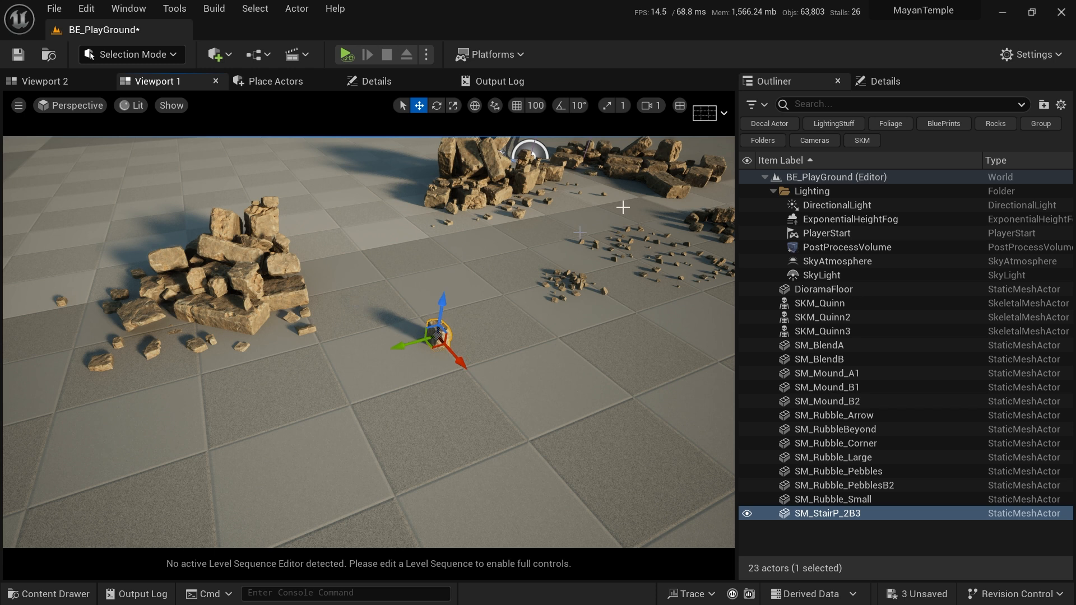
- Find the physics settings of the SM_StairP_2B3 stone and enable Simulate Physics
click(936, 81)
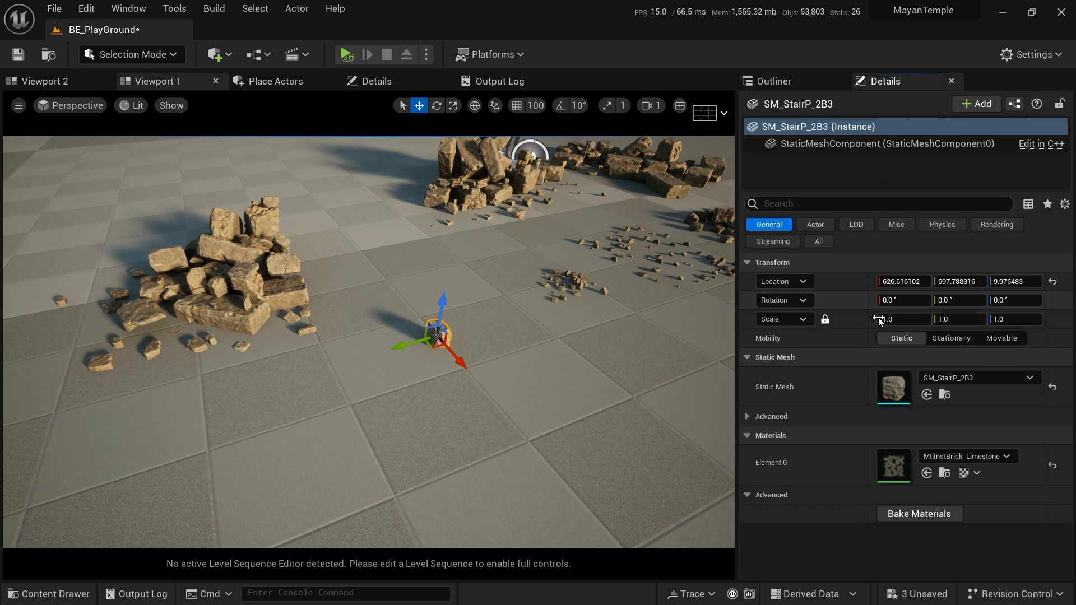
text(phys)
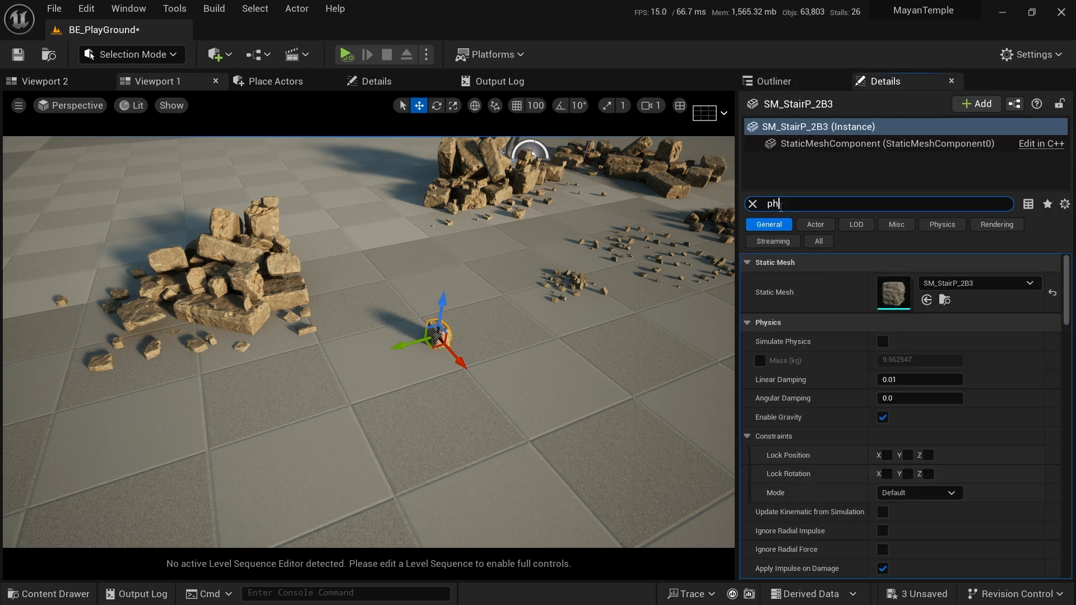
click(882, 282)
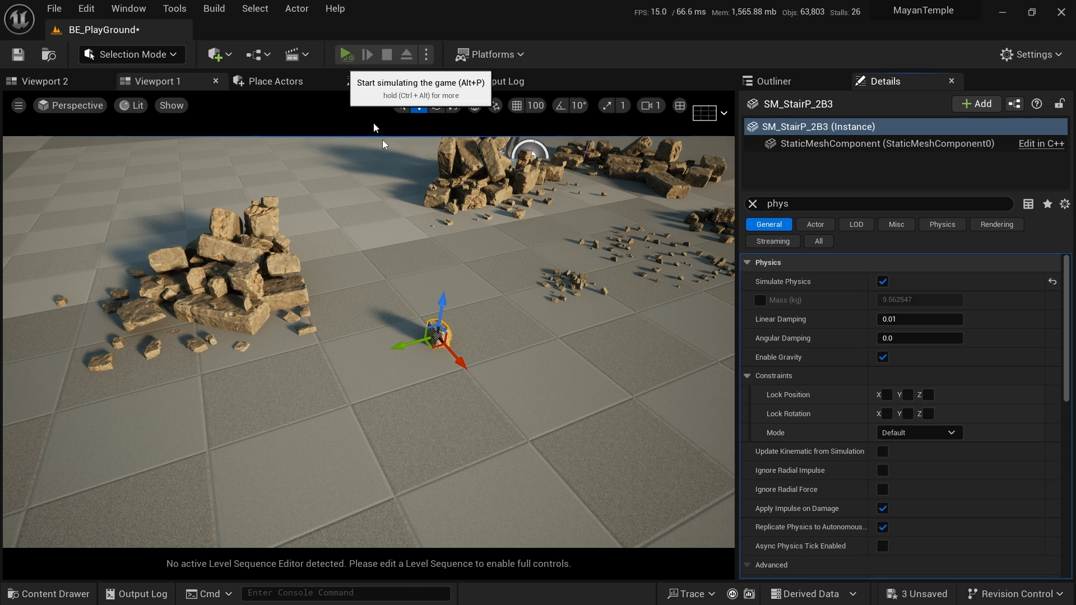
- Simulate the level, raise the SM_StairP_2B3 stone to test how it moves, and stop the simulation
click(345, 54)
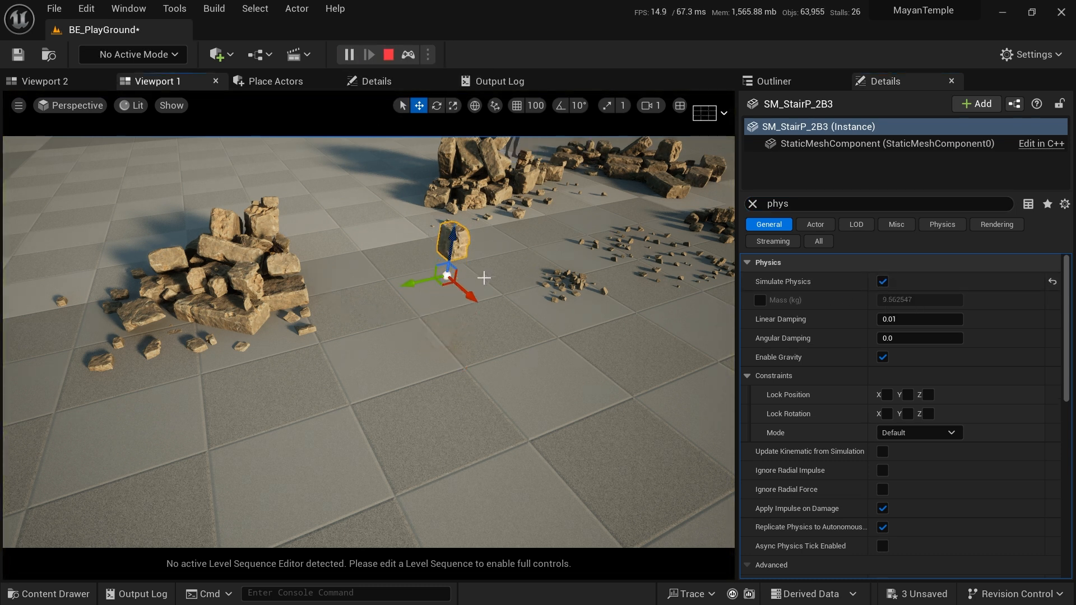
drag(452, 246, 466, 156)
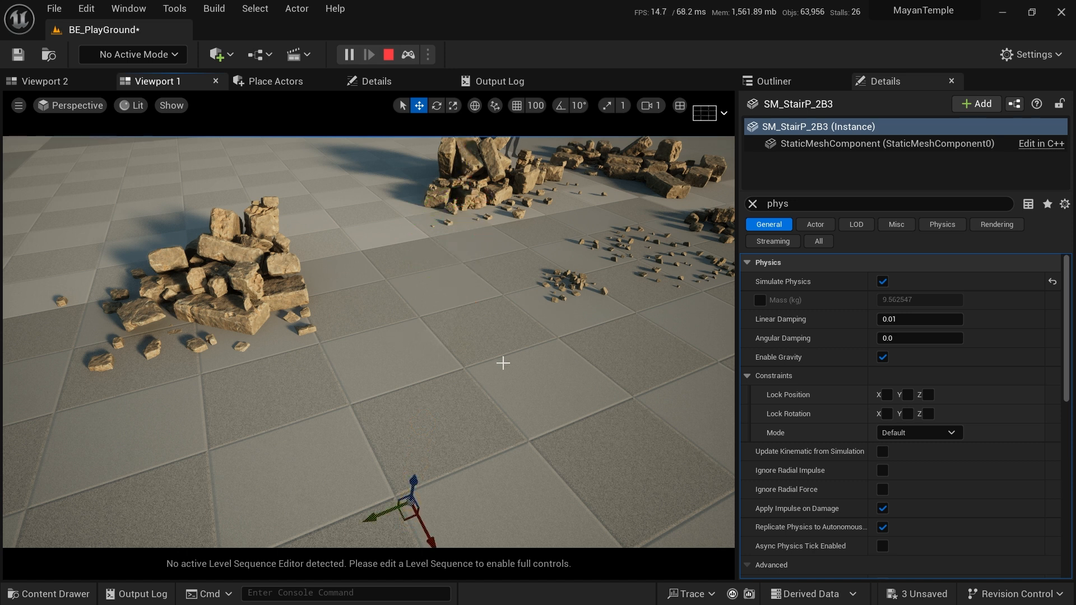
drag(417, 457, 449, 258)
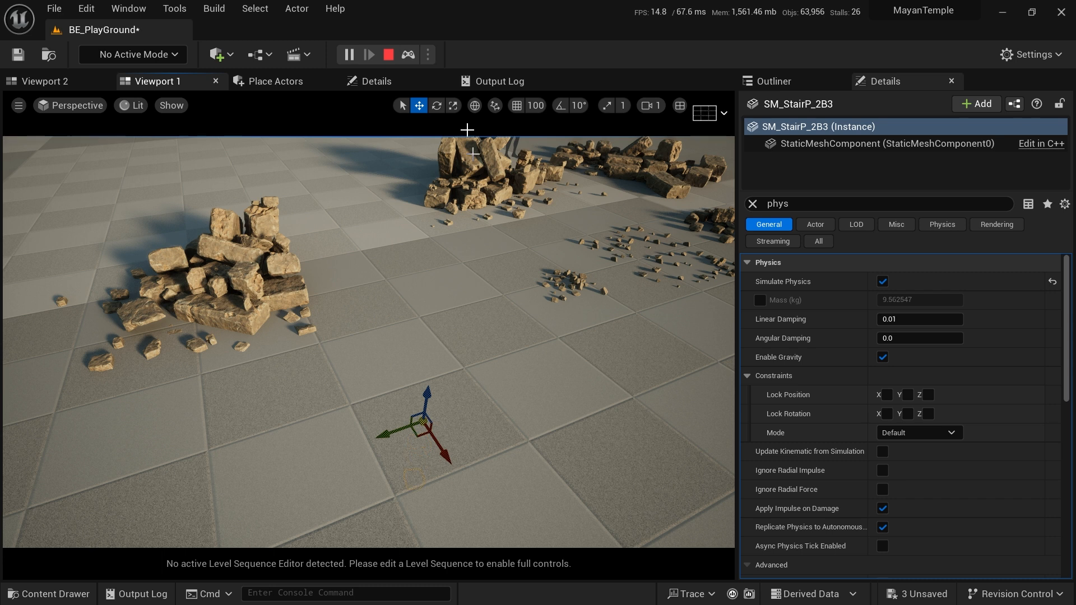
click(389, 54)
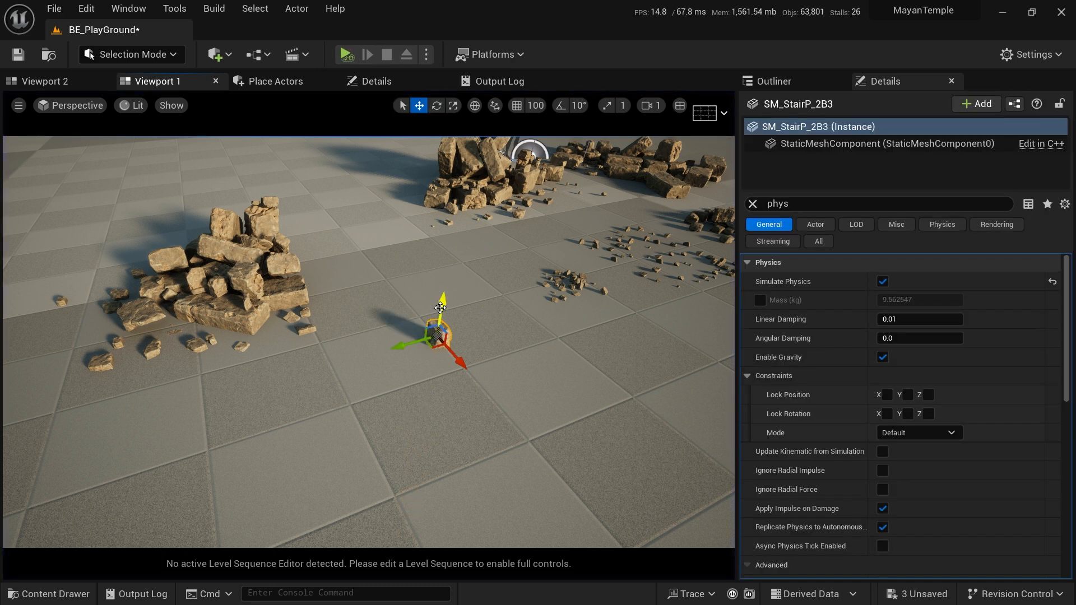
- Place the SM_StairP_2B4 stone beside the first stone and enable Simulate Physics on it
drag(442, 305, 443, 299)
drag(616, 604, 459, 336)
click(883, 281)
- Simulate both stones, move them across the floor to test their collisions, and stop the simulation
click(347, 54)
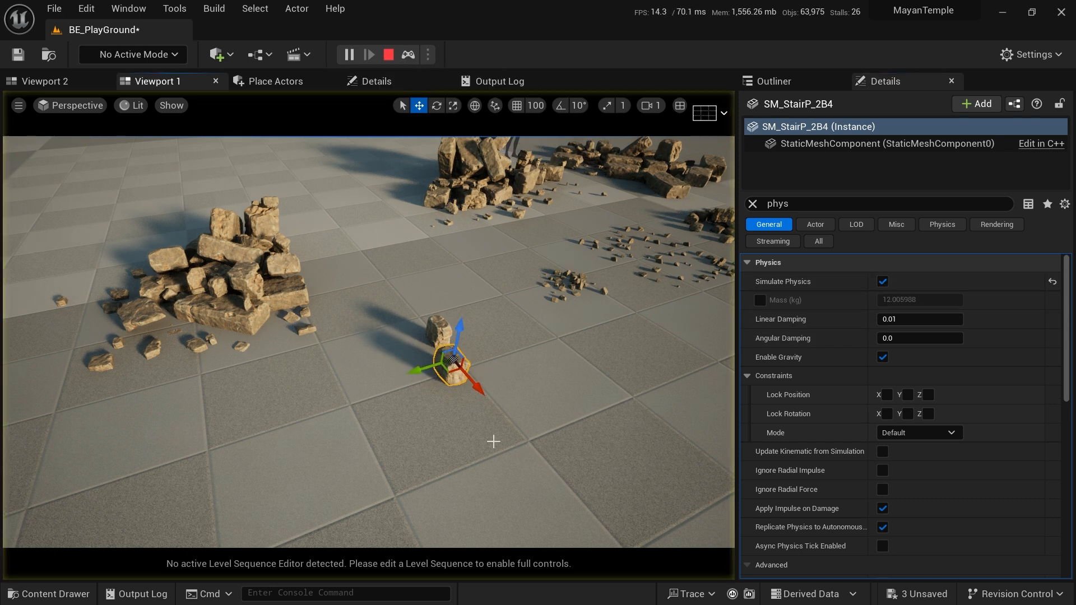
drag(467, 355, 494, 402)
click(441, 334)
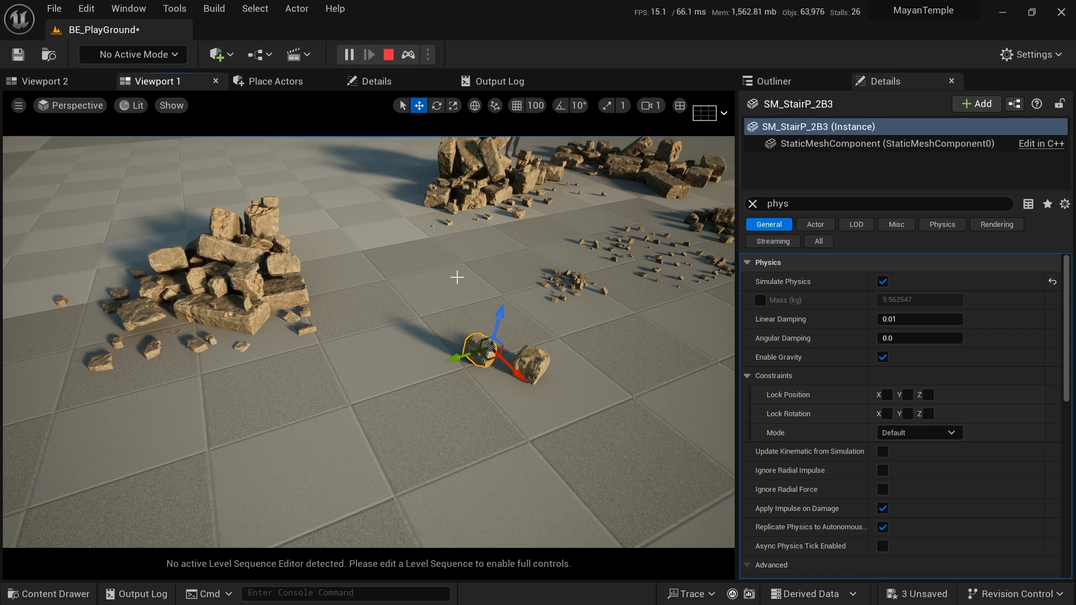
scroll(455, 277, down, 3)
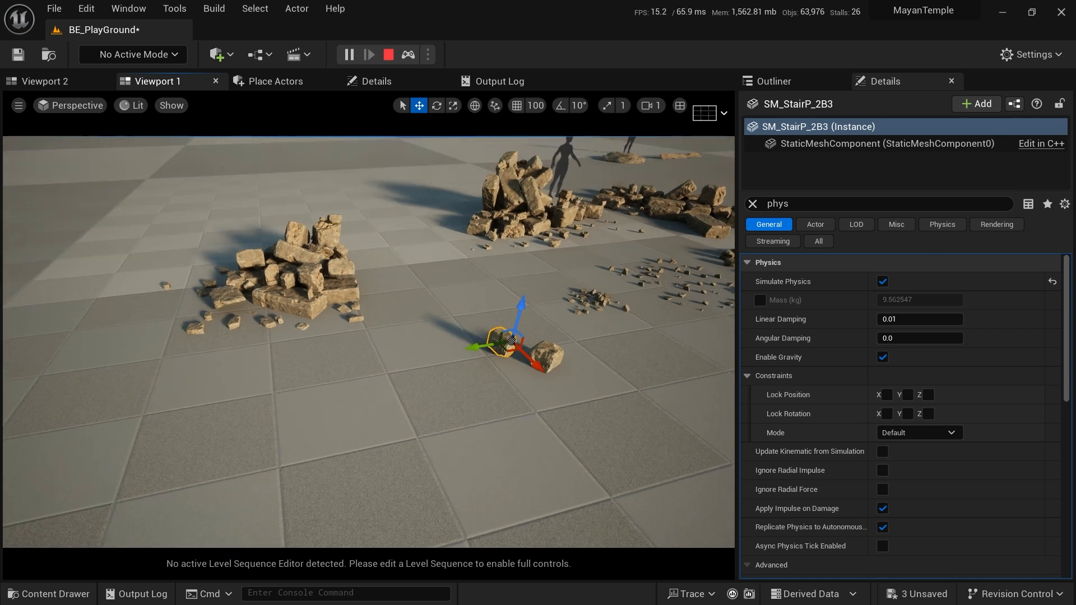
right_drag(286, 331, 286, 319)
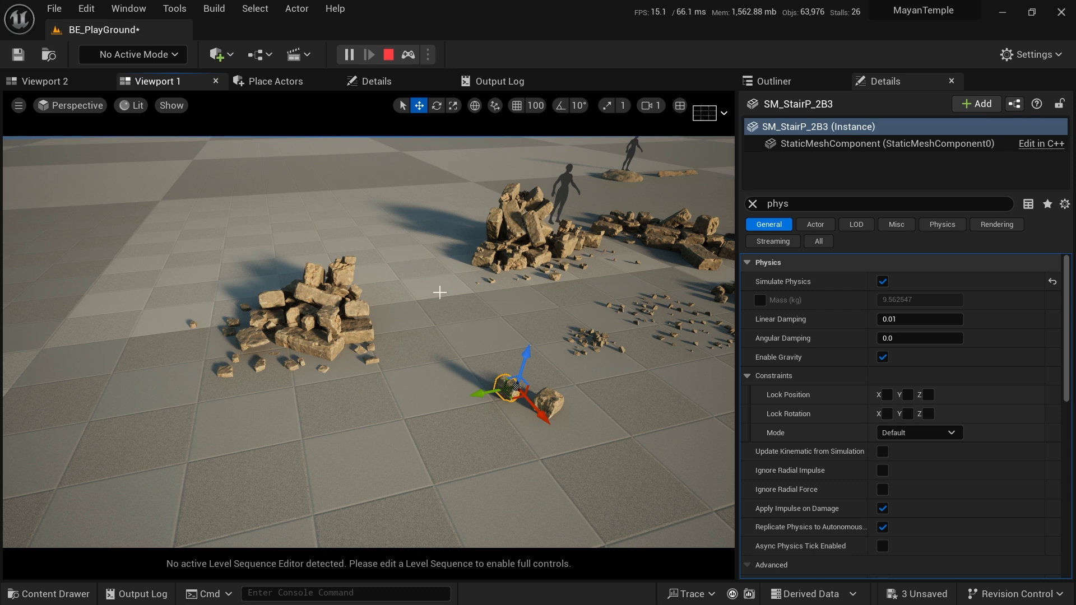
middle_drag(424, 259, 459, 260)
mouse_move(424, 259)
right_down()
mouse_move(424, 274)
mouse_move(418, 258)
right_up()
click(389, 55)
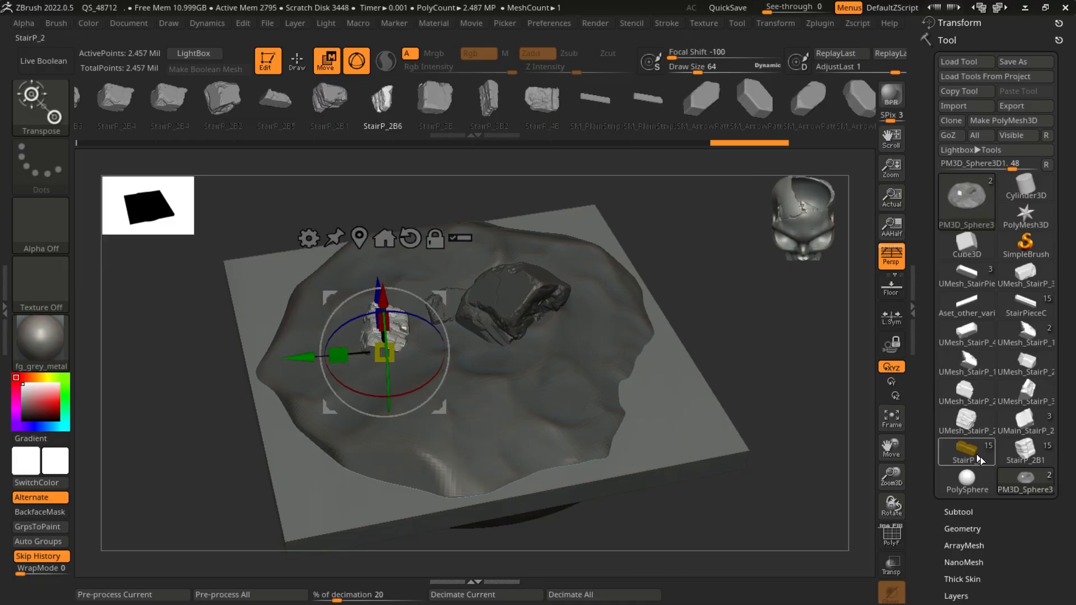
- Switch to ZBrush and load the StairP_2 tool so all of its stair pieces fit in view
click(1024, 456)
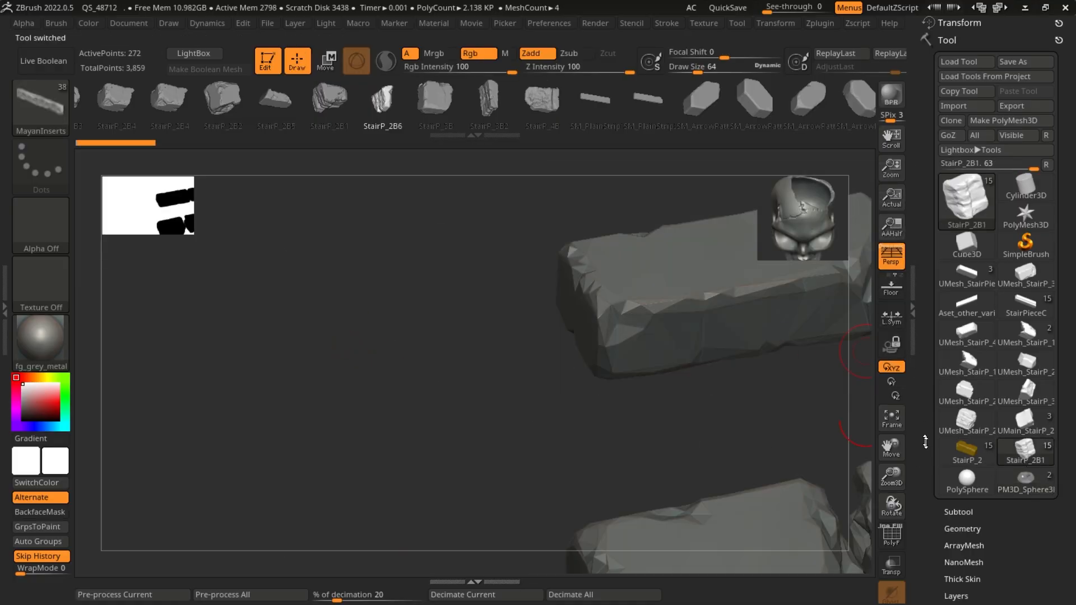
click(978, 451)
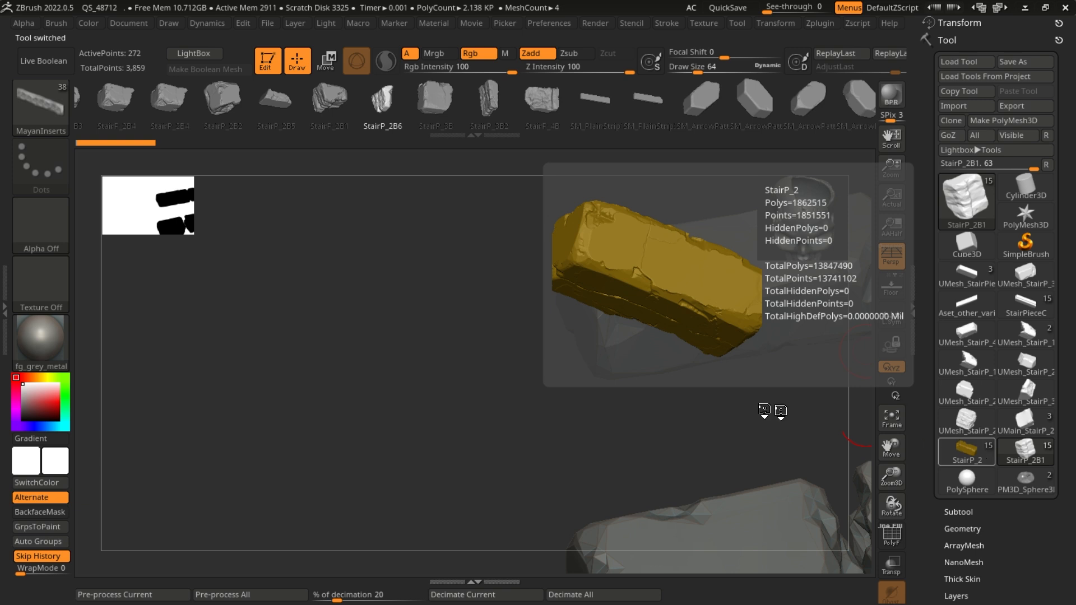
alt+drag(491, 350, 236, 421)
ctrl+right_drag(415, 415, 429, 423)
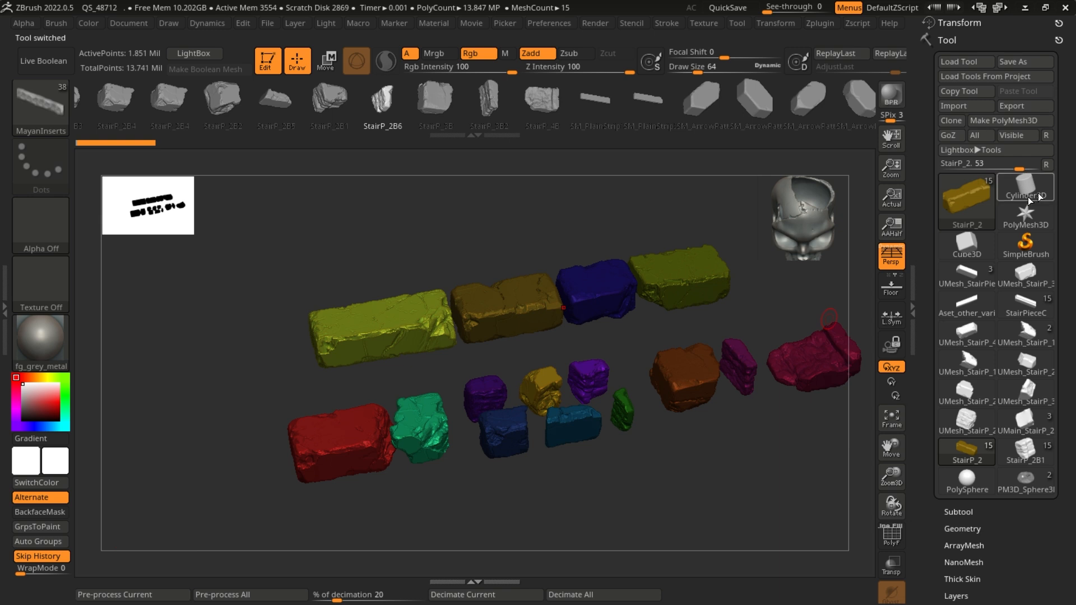
- Expand the NormalPieces folder in the StairP_2 subtools and inspect the stair pieces
click(956, 512)
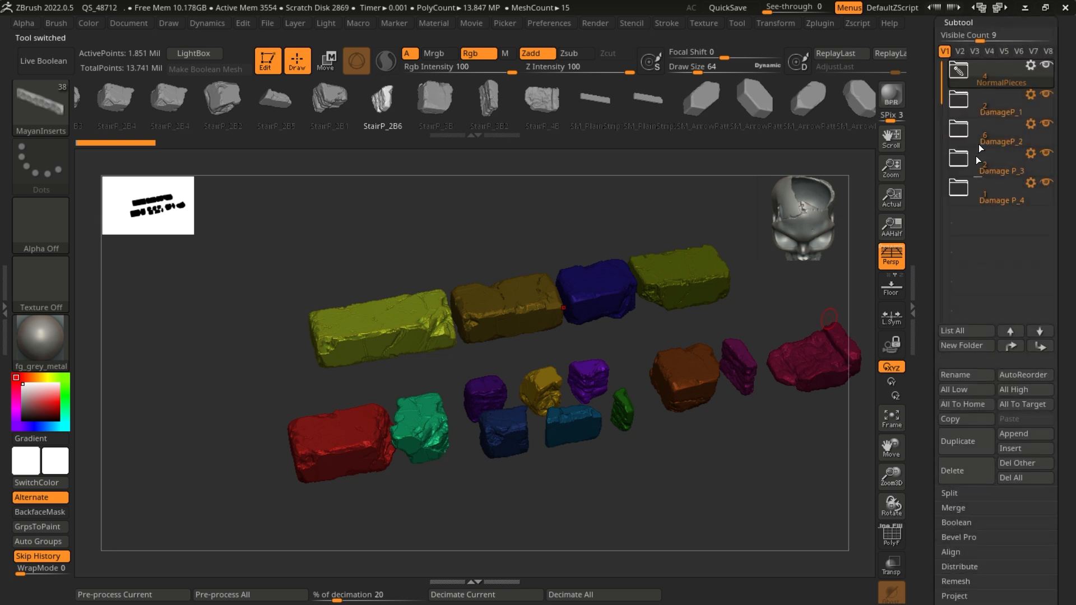
click(1030, 70)
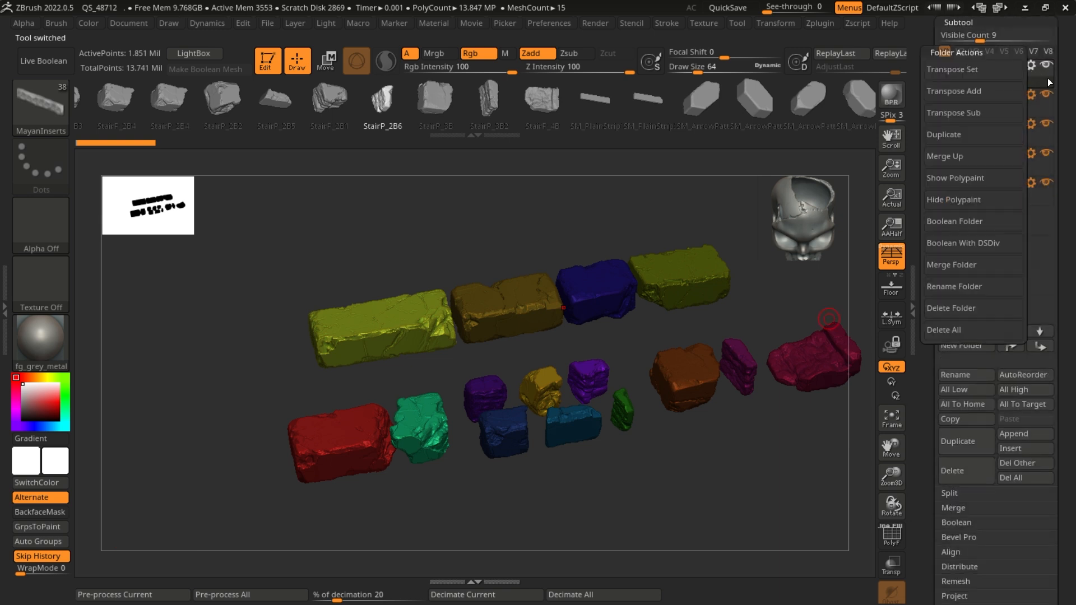
click(957, 73)
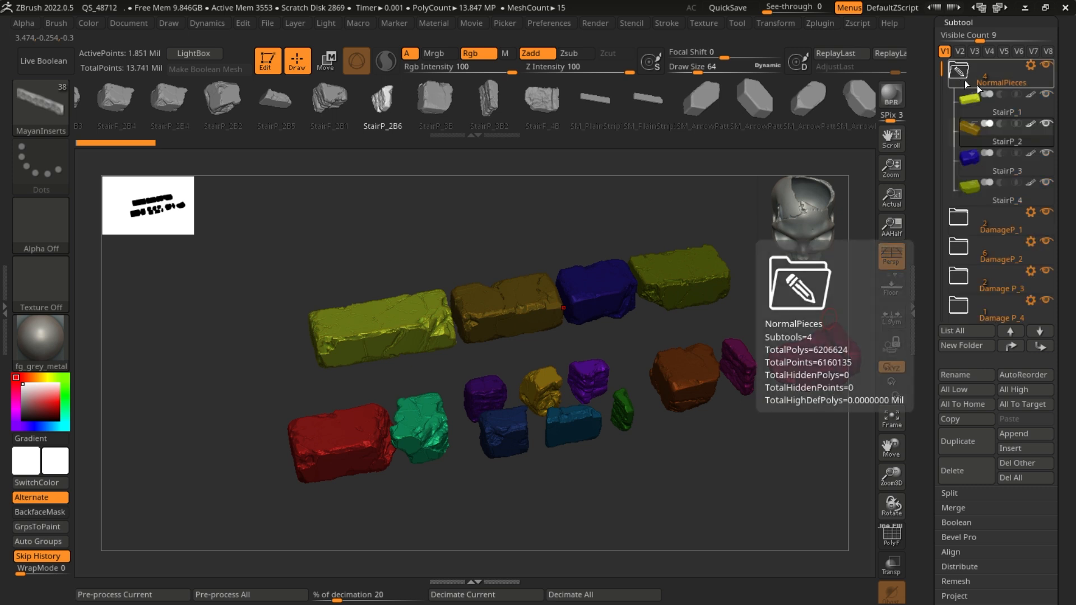
alt+drag(673, 435, 628, 446)
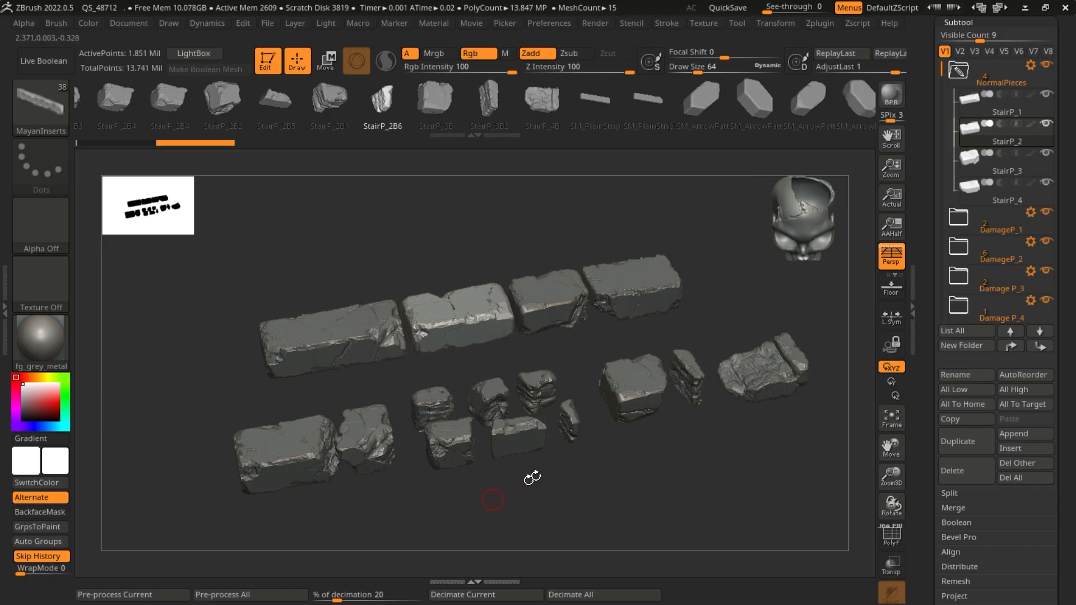
- Load the Cube3D tool and scale it down along Y into a thin, flat slab
scroll(957, 169, up, 5)
scroll(923, 231, up, 3)
click(967, 138)
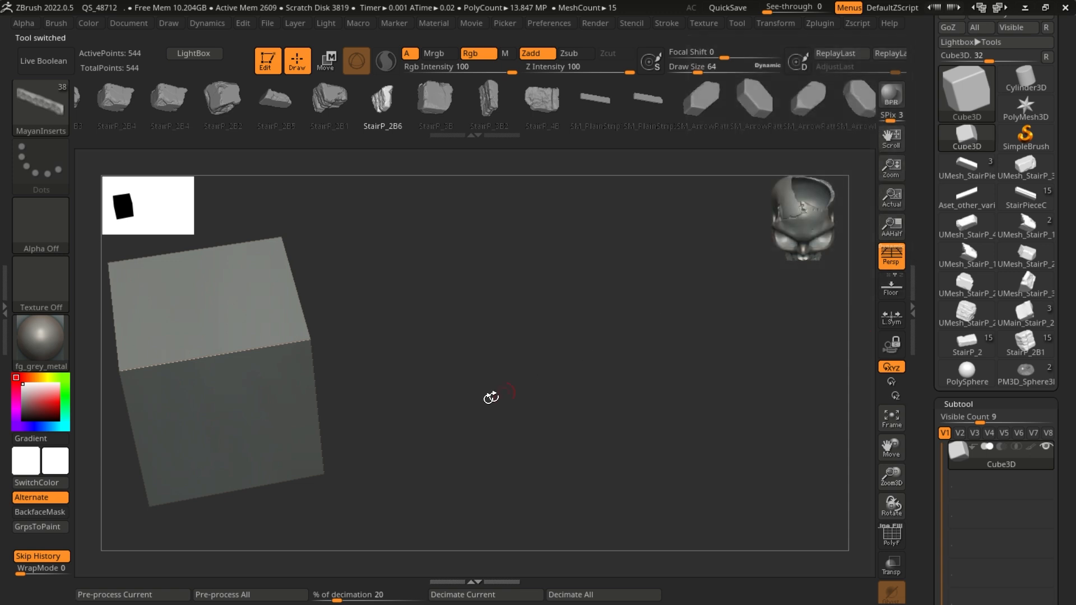
drag(357, 435, 575, 361)
key(w)
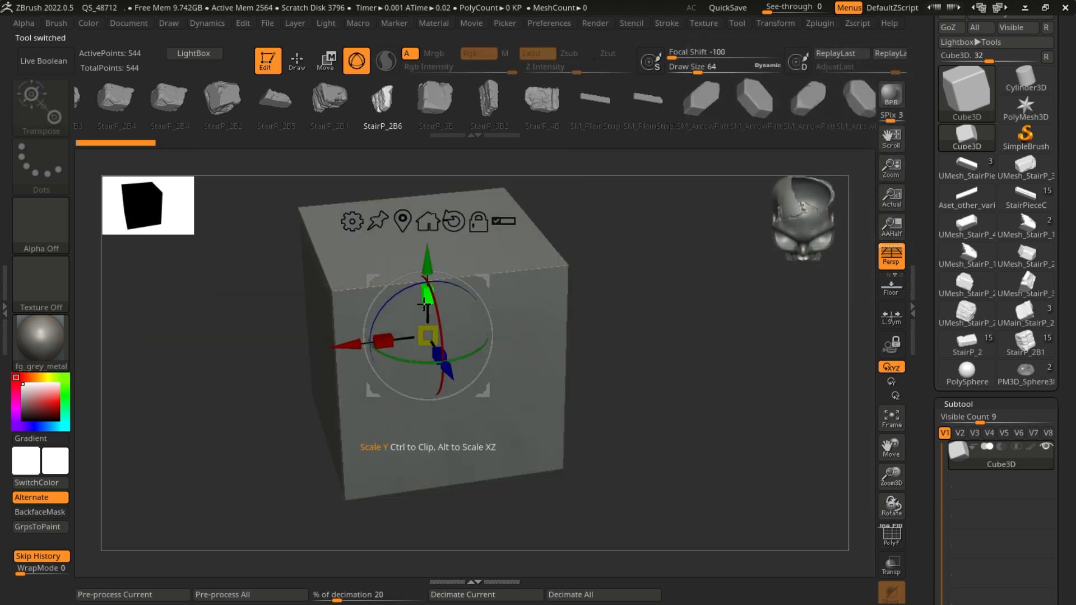
drag(430, 321, 447, 452)
drag(468, 486, 468, 487)
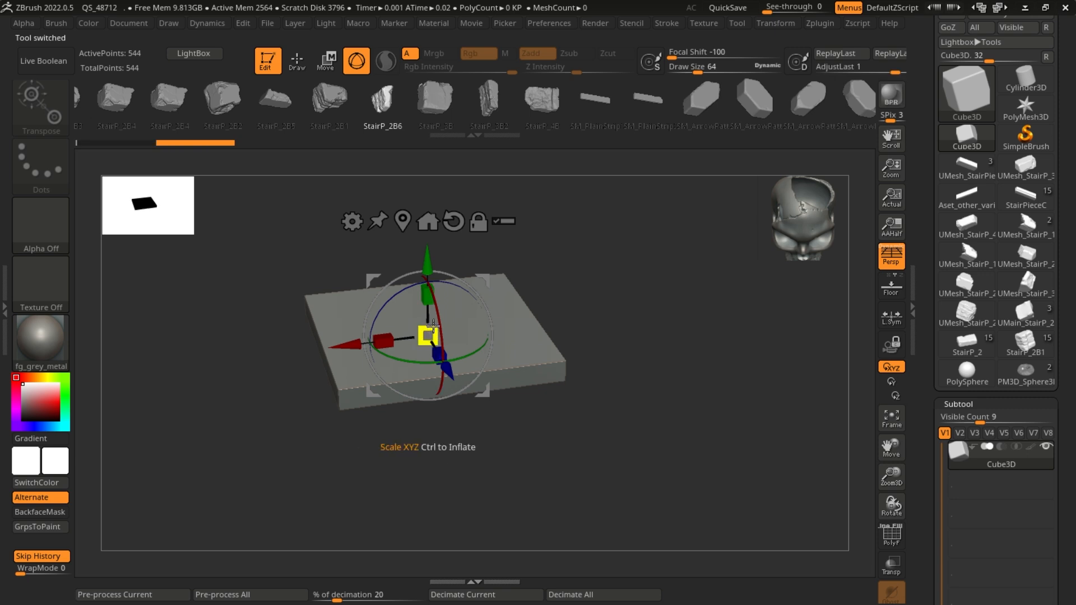
drag(429, 301, 437, 332)
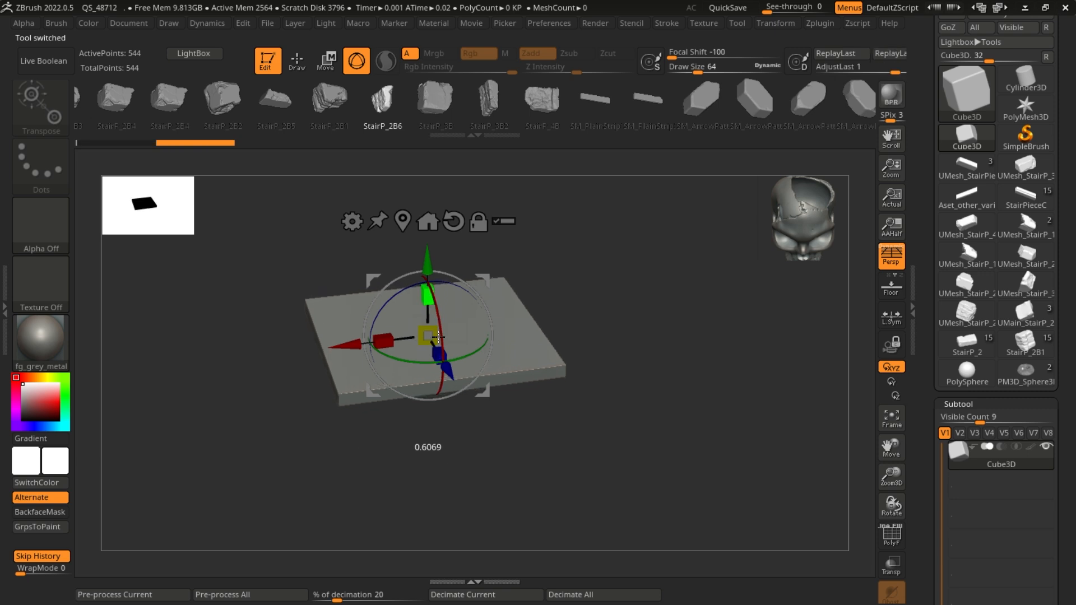
- Append a PolySphere subtool to the slab and restrict view rotation to the Y axis
drag(934, 433, 934, 259)
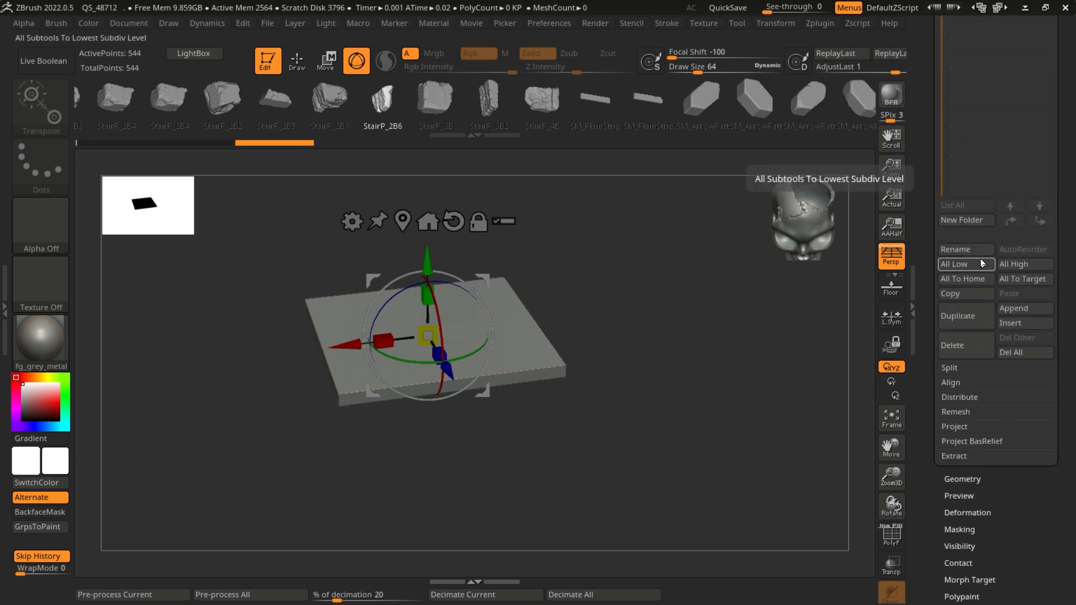
click(1000, 309)
click(627, 391)
drag(627, 391, 661, 410)
click(891, 381)
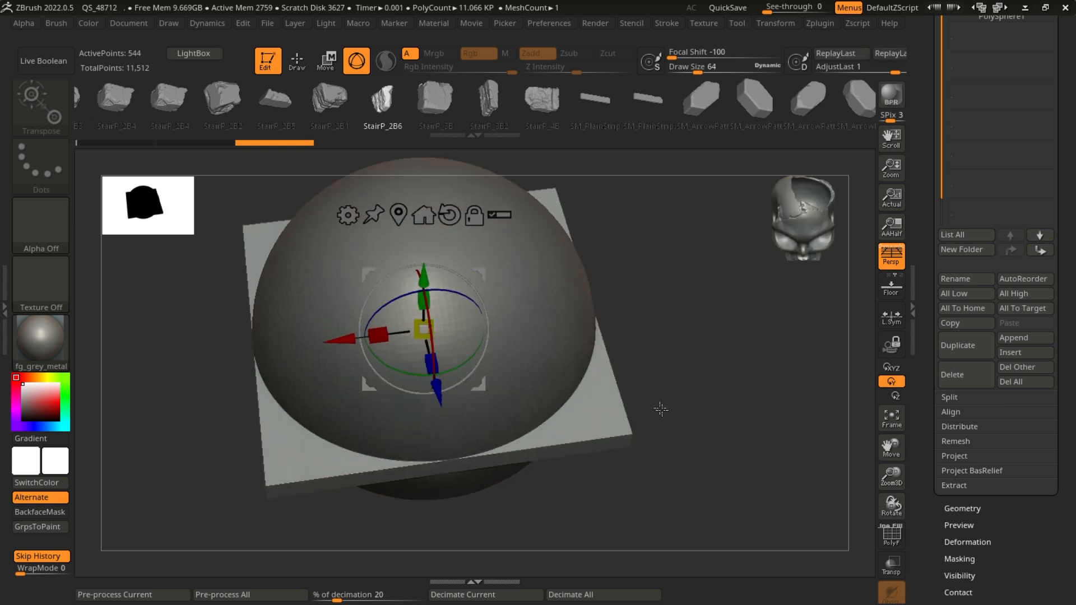
- Subdivide the Cube3D_1 slab several times and open its Geometry settings
drag(925, 175, 915, 289)
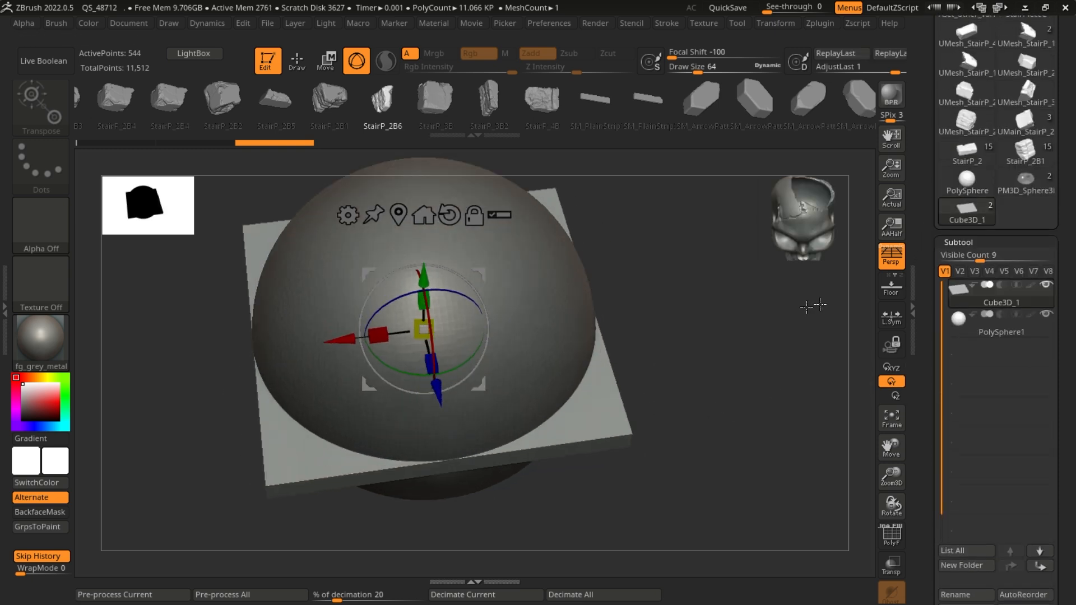
ctrl+drag(742, 307, 739, 310)
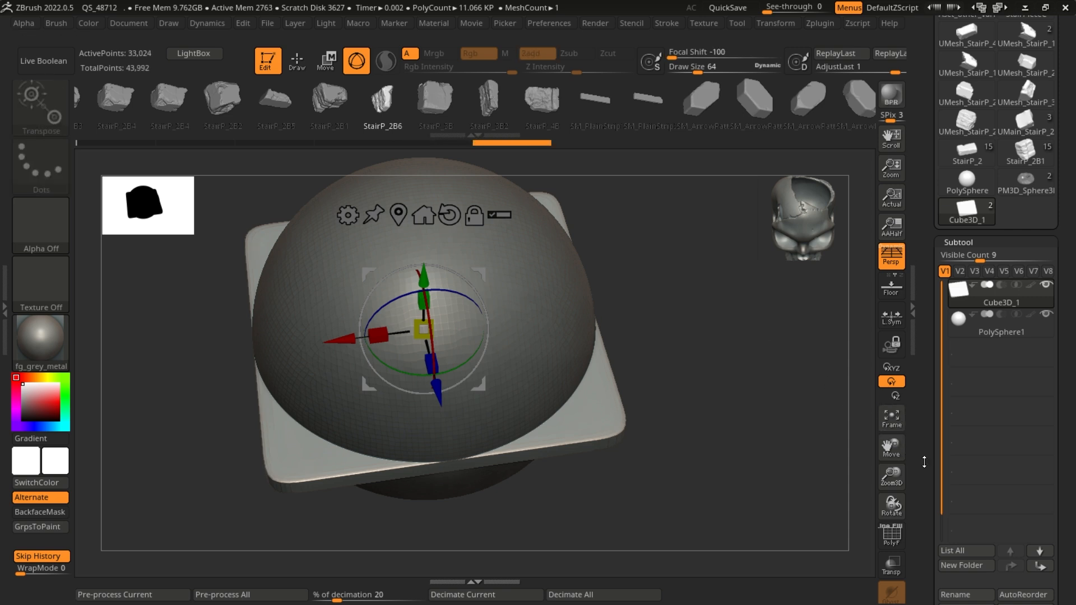
scroll(964, 469, down, 5)
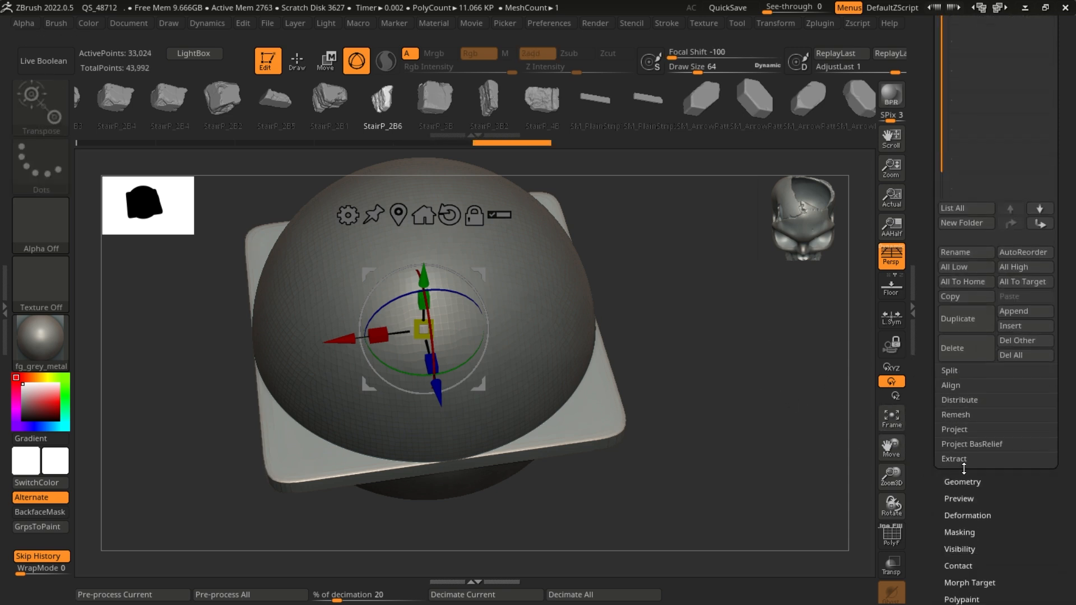
click(979, 485)
- Convert the subdivided Cube3D_1 slab into a separate PolyMesh3D
drag(929, 69, 916, 319)
drag(917, 164, 926, 314)
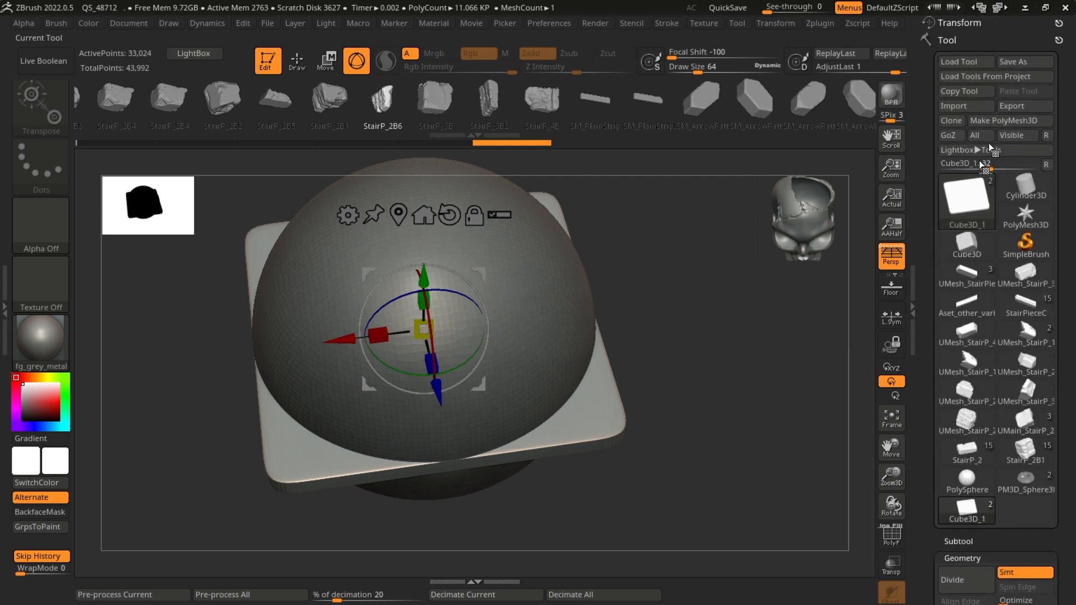
click(991, 125)
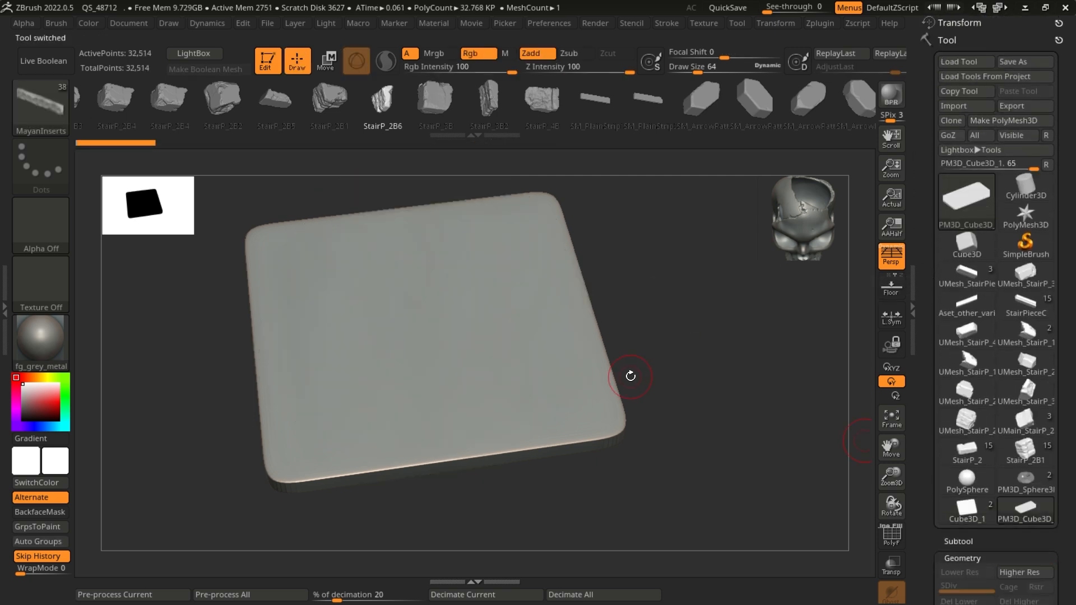
- Append a PolySphere subtool to the PM3D_Cube3D_1 slab and make the sphere the active subtool
drag(925, 518, 953, 391)
click(962, 293)
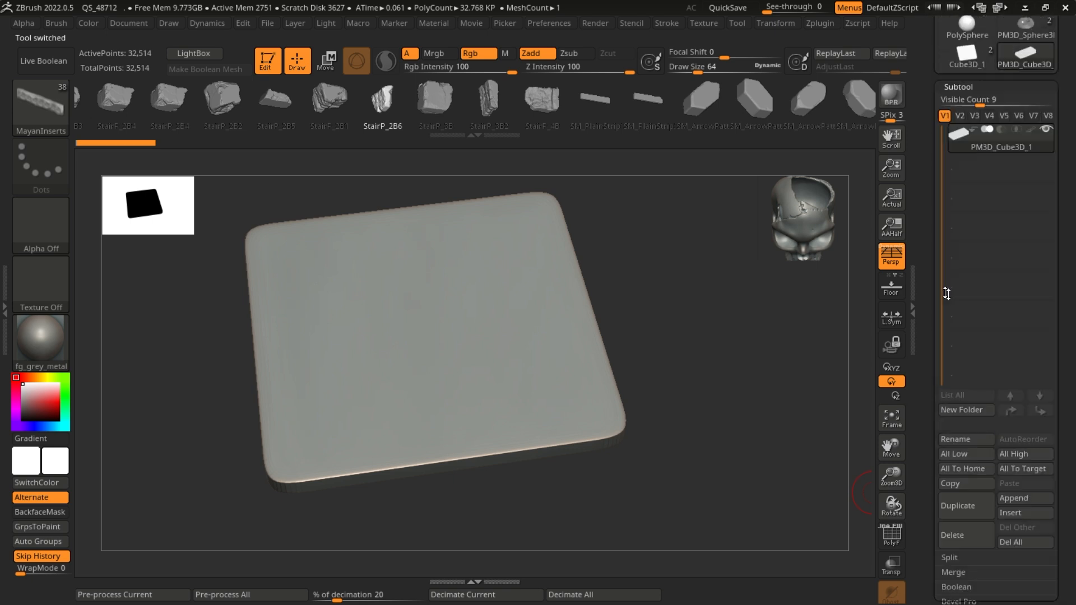
mouse_move(926, 225)
mouse_down()
mouse_move(917, 220)
mouse_move(914, 235)
mouse_move(914, 218)
mouse_up()
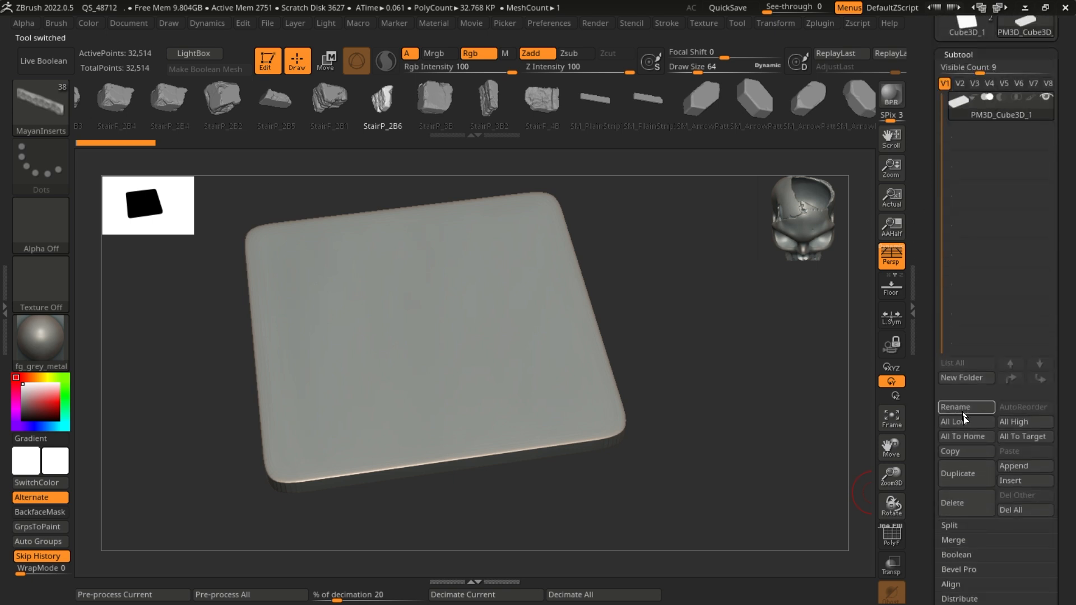
click(999, 470)
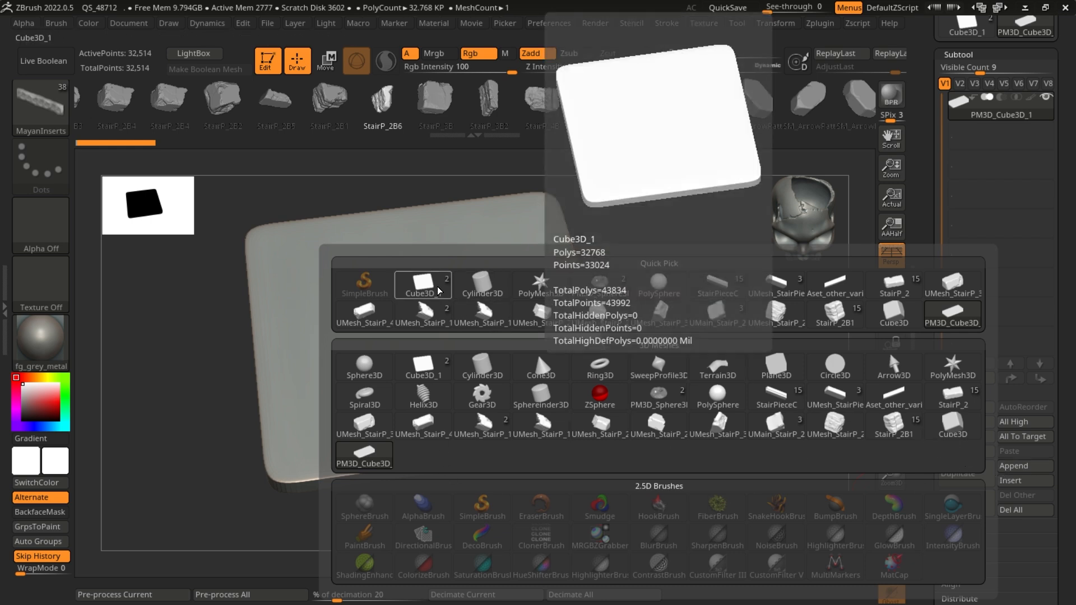
click(658, 283)
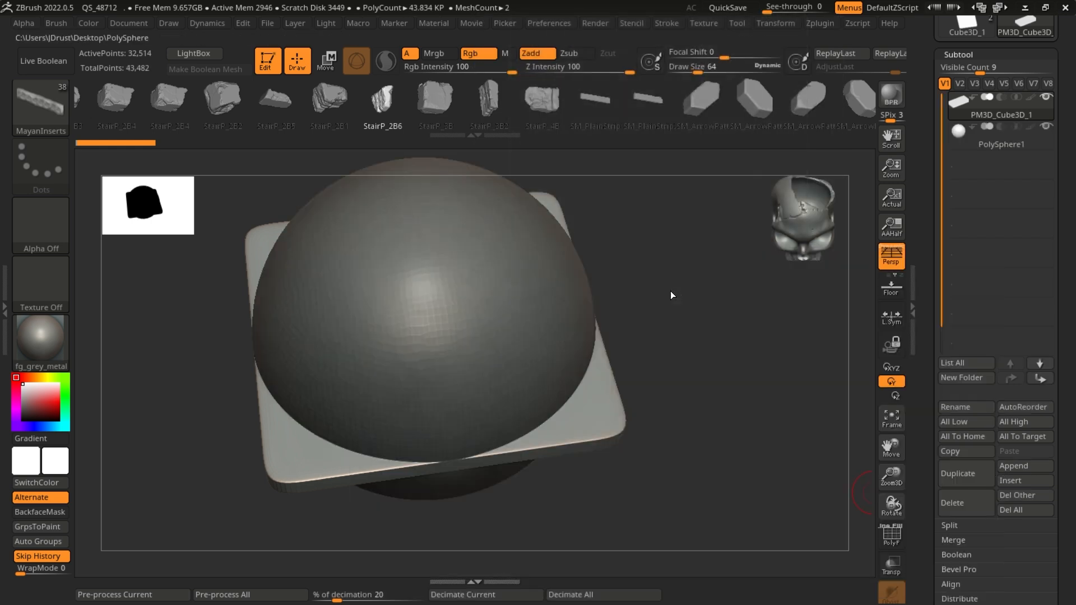
click(966, 146)
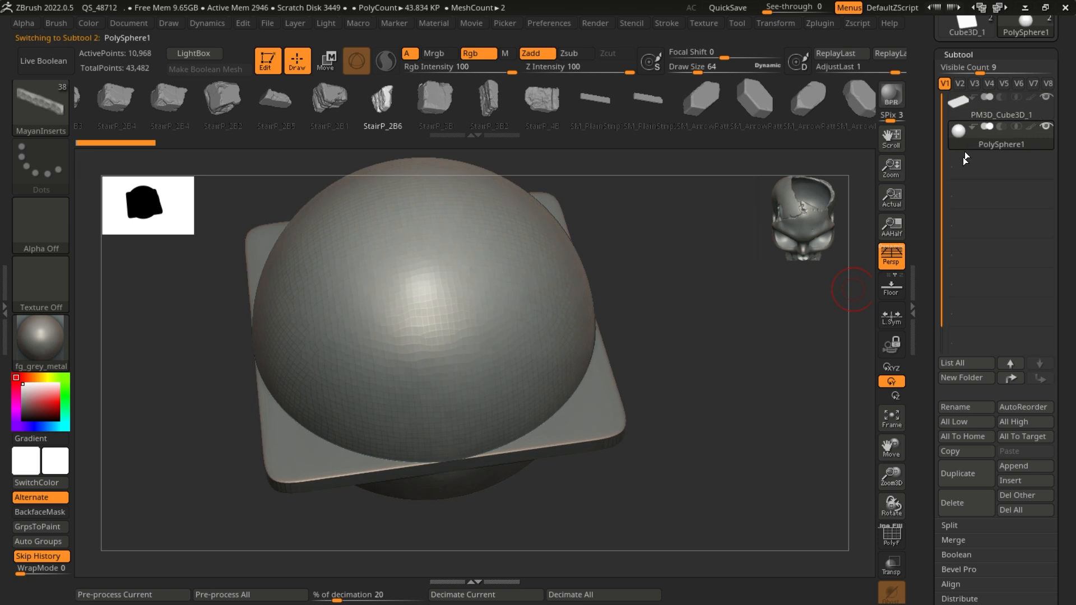
- Subdivide the PolySphere1 subtool once and delete its lower subdivision level
alt+drag(656, 347, 678, 368)
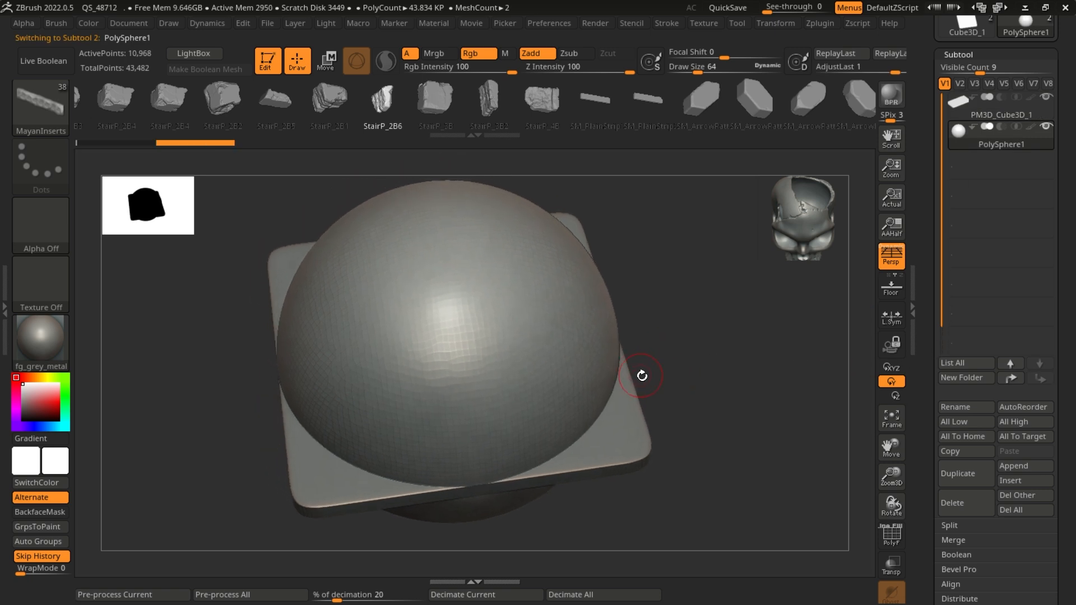
alt+click(626, 455)
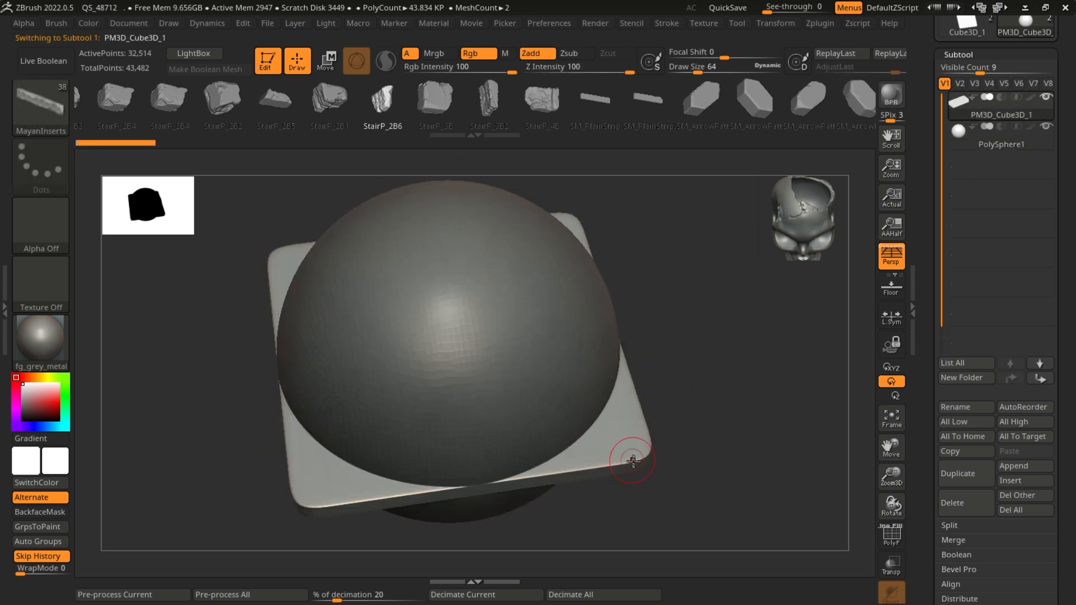
key(ctrl)
alt+click(583, 399)
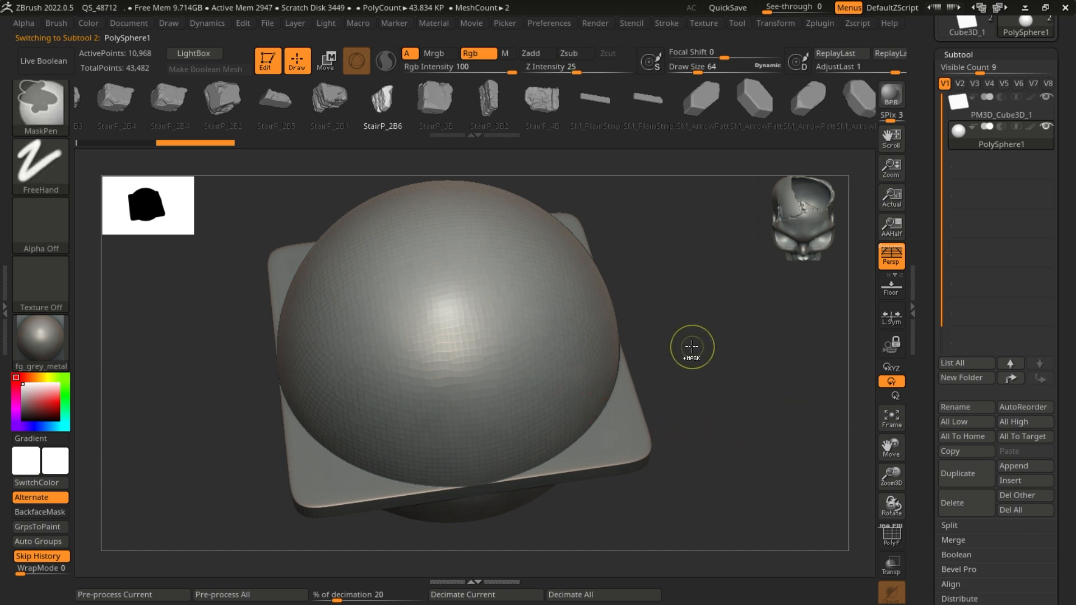
key(ctrl)
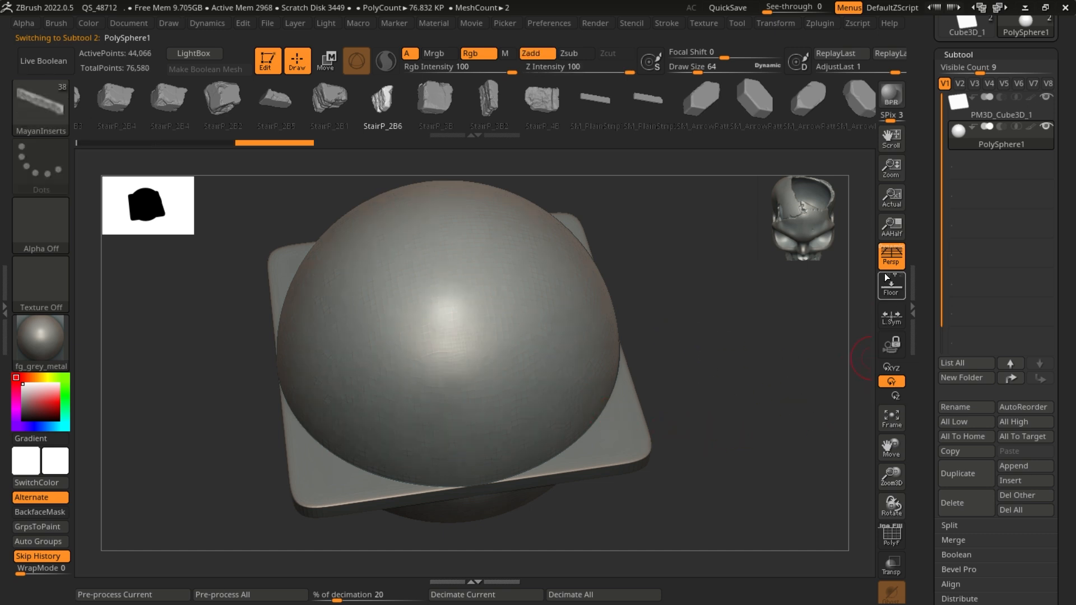
drag(930, 307, 926, 247)
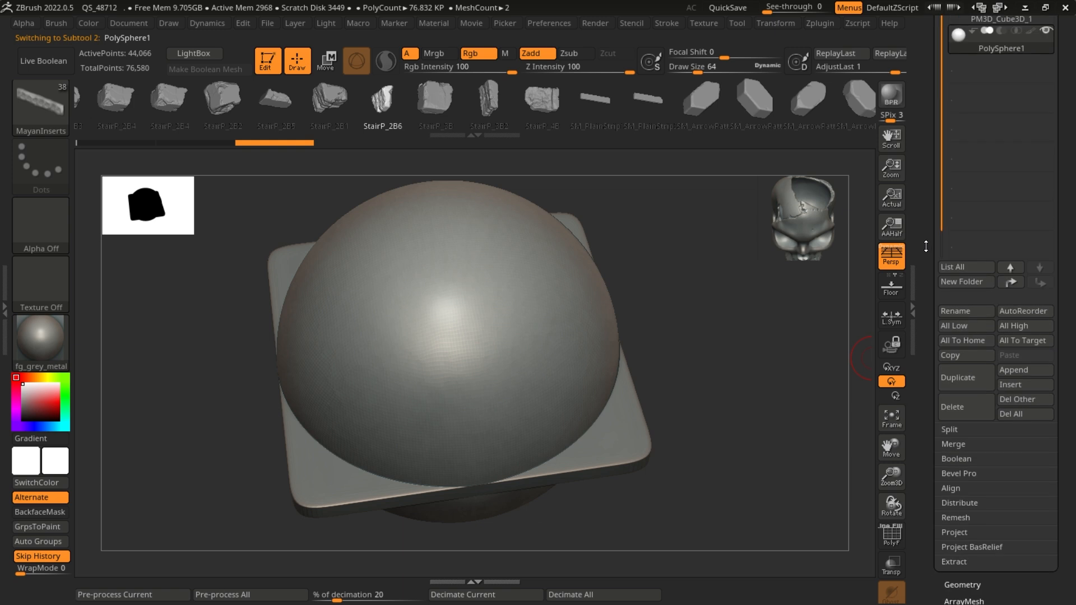
click(954, 585)
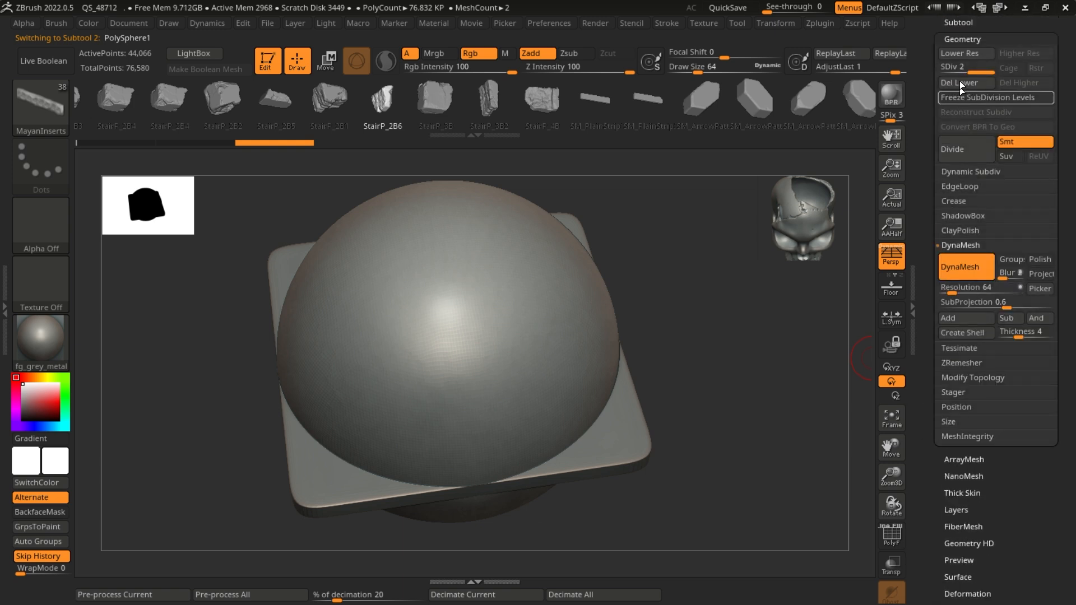
click(976, 83)
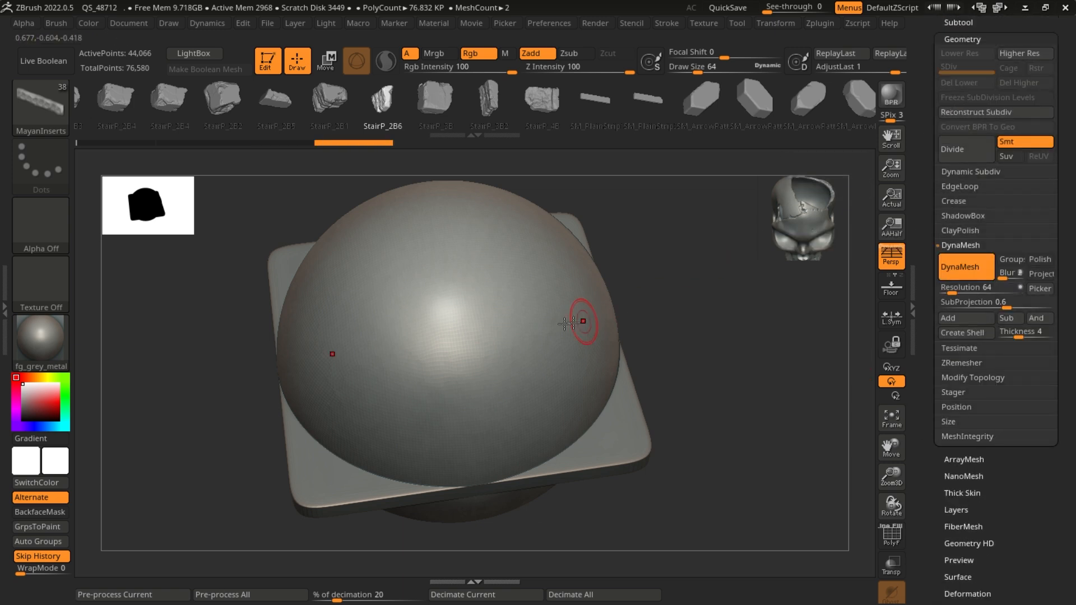
- Reset the transform gizmo's orientation to the world axes and center it on the PolySphere1 mesh
scroll(552, 325, down, 3)
scroll(671, 383, up, 5)
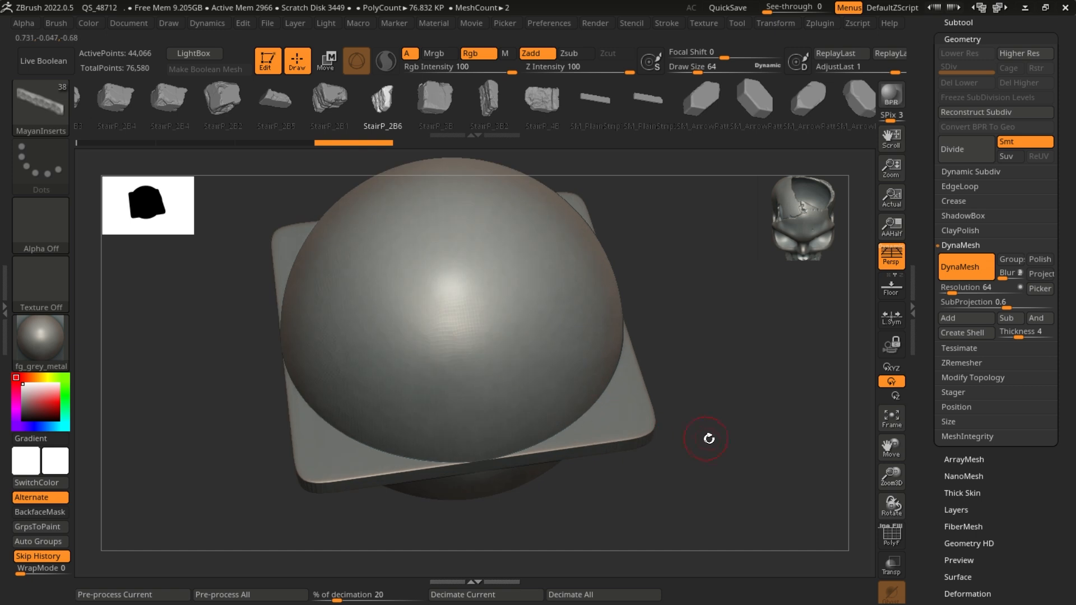
key(w)
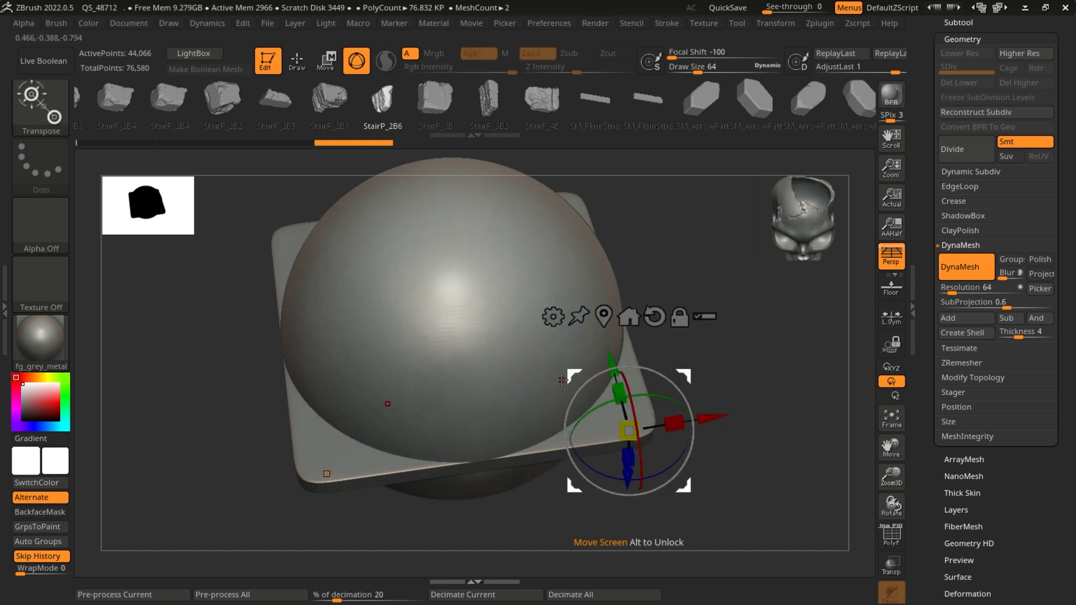
click(477, 334)
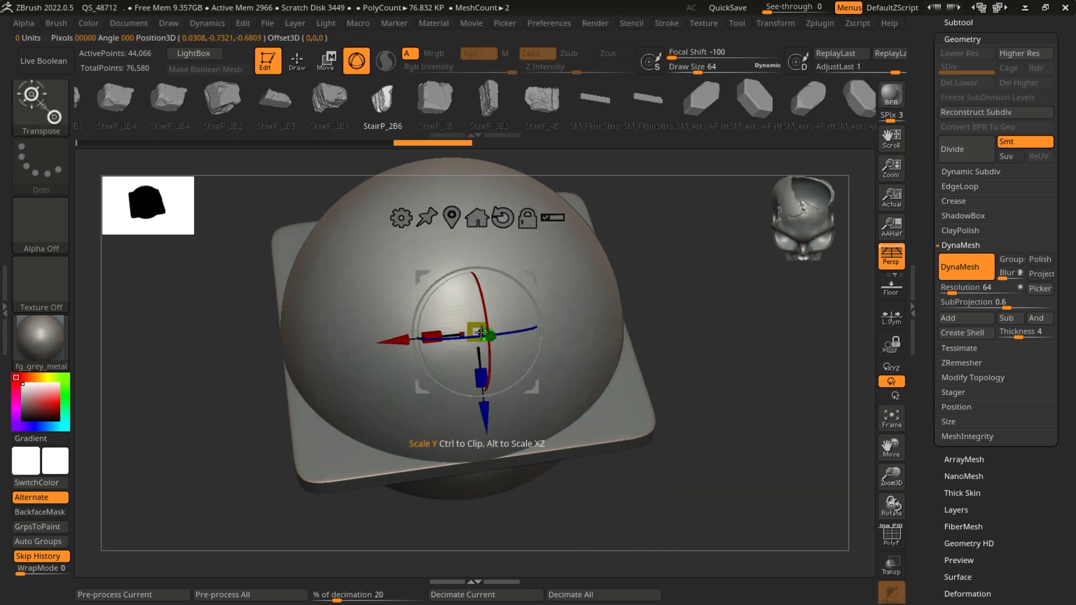
drag(474, 325, 483, 338)
drag(698, 508, 681, 426)
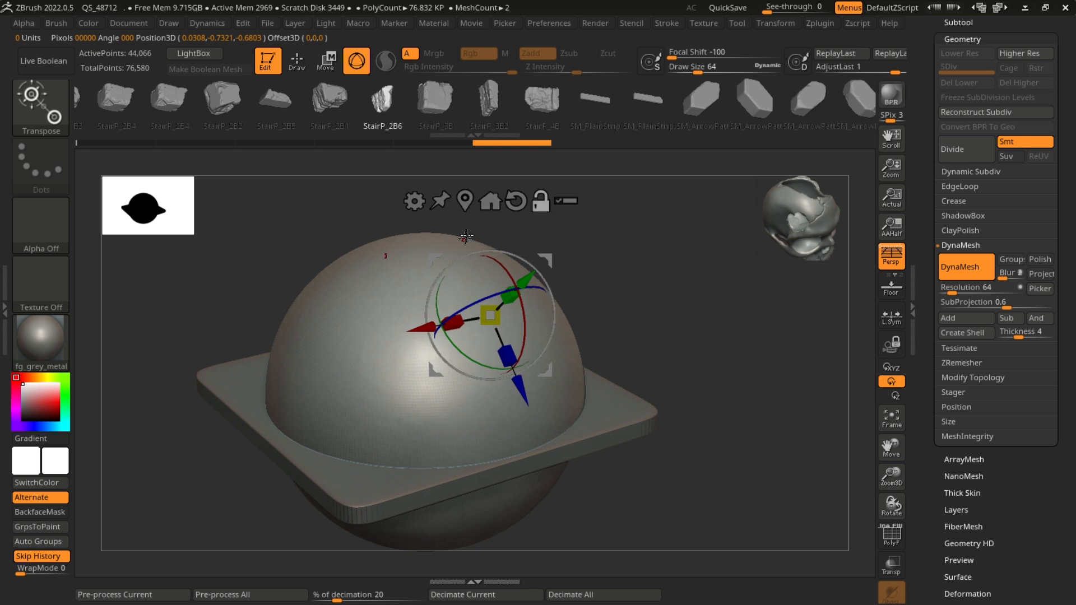
click(470, 197)
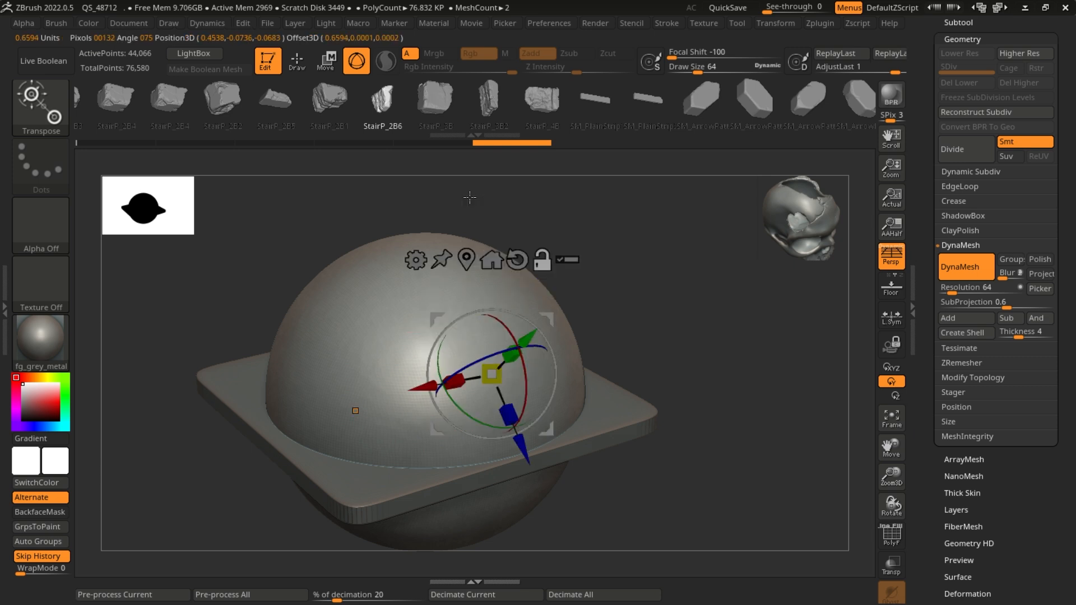
click(517, 259)
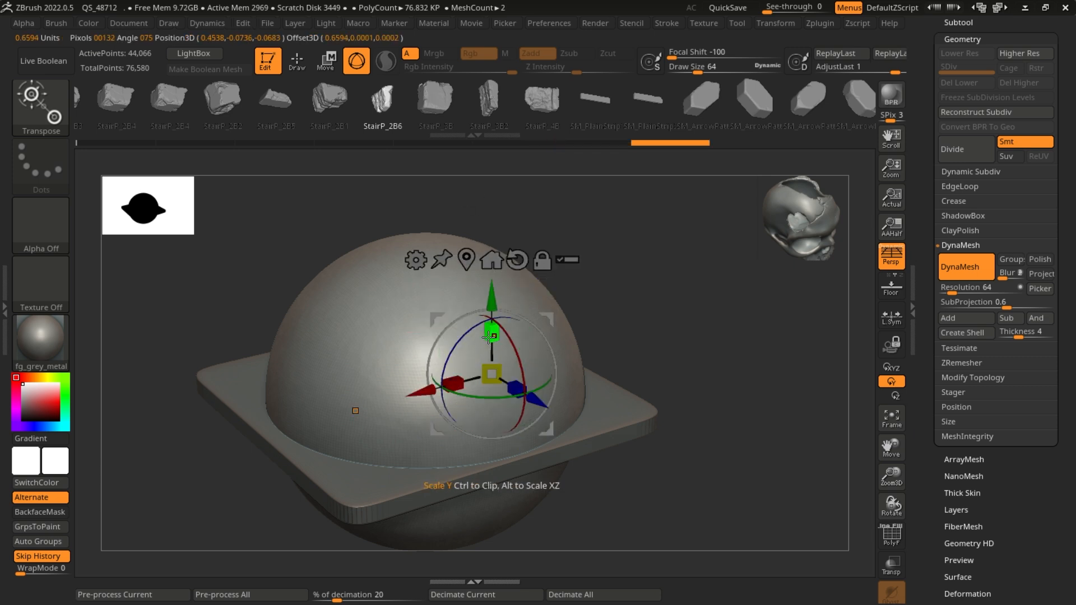
click(470, 259)
- Scale the sphere down along Y into a low, wide dome over the slab
drag(424, 350, 454, 439)
shift+drag(642, 491, 602, 466)
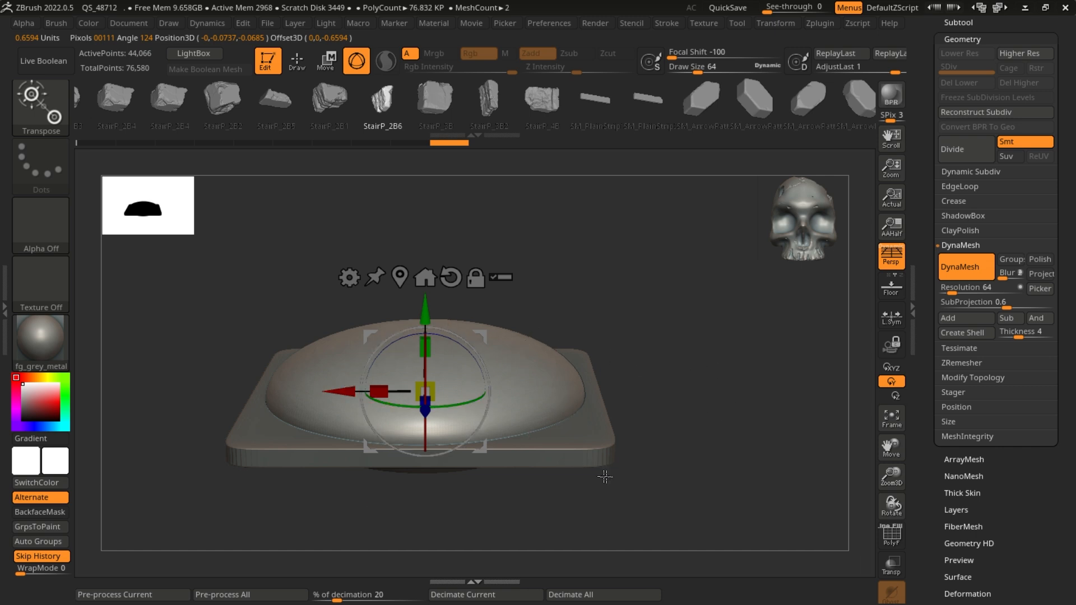
drag(714, 455, 684, 483)
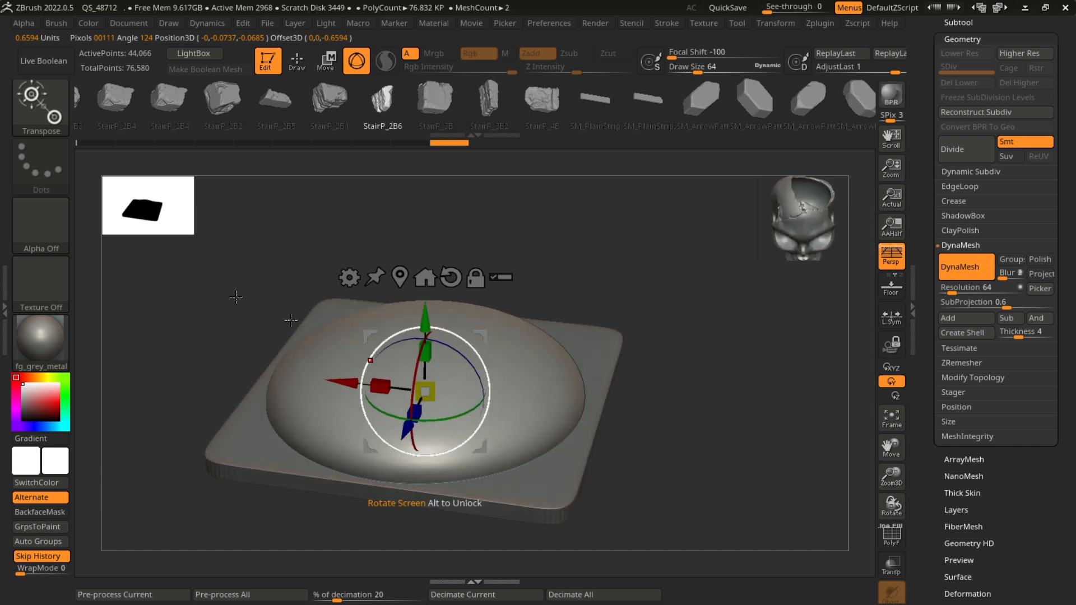
- Return to drawing with the Clay brush and enlarge its draw size to 104
key(q)
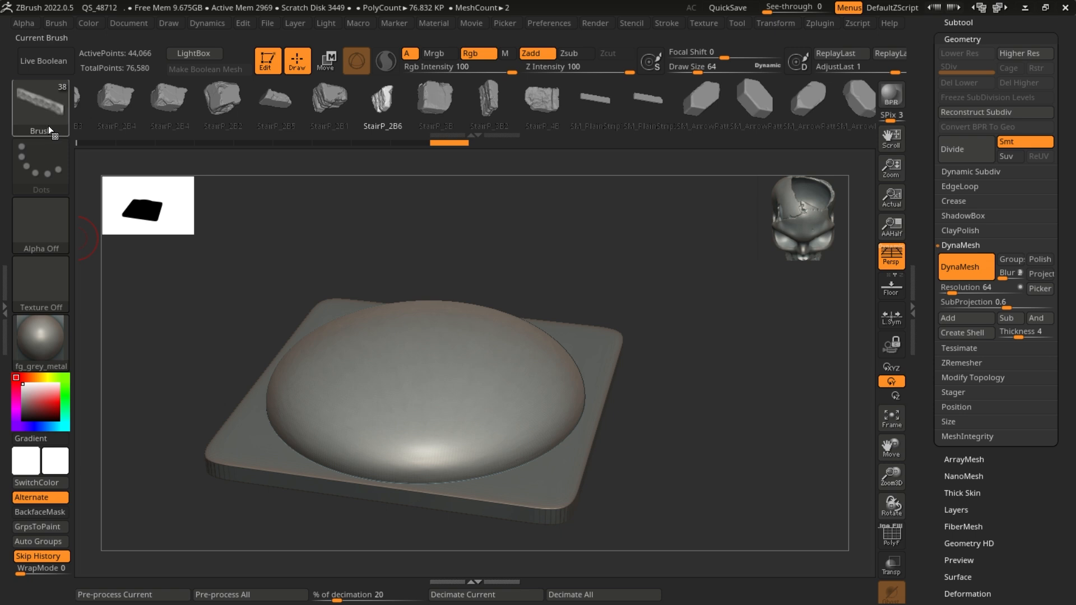
click(48, 126)
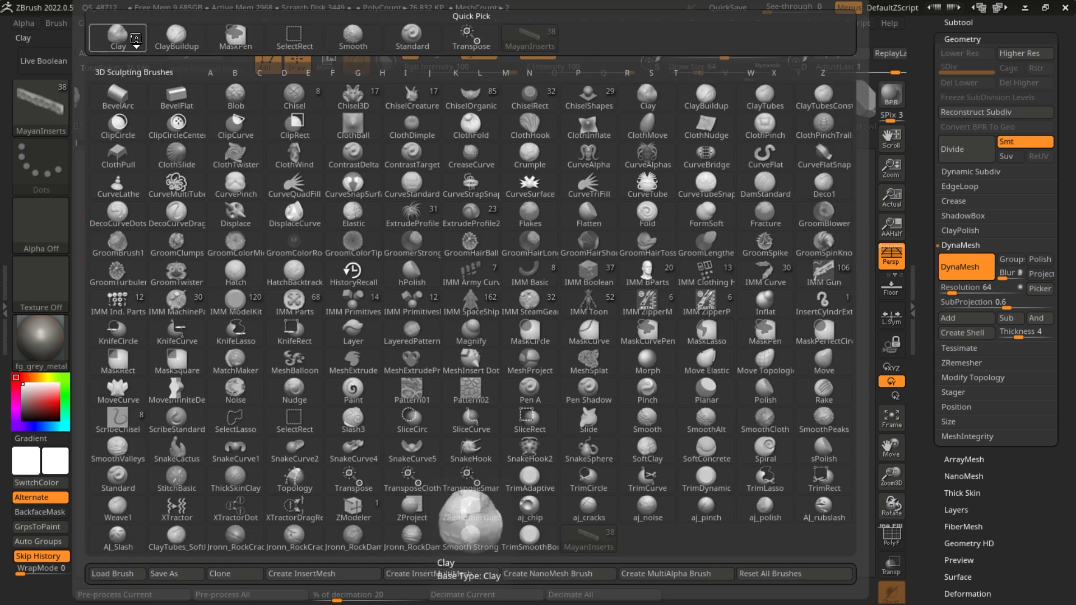
click(123, 38)
key(bracketright)
key(bracketright)
key(bracketright)
key(bracketright)
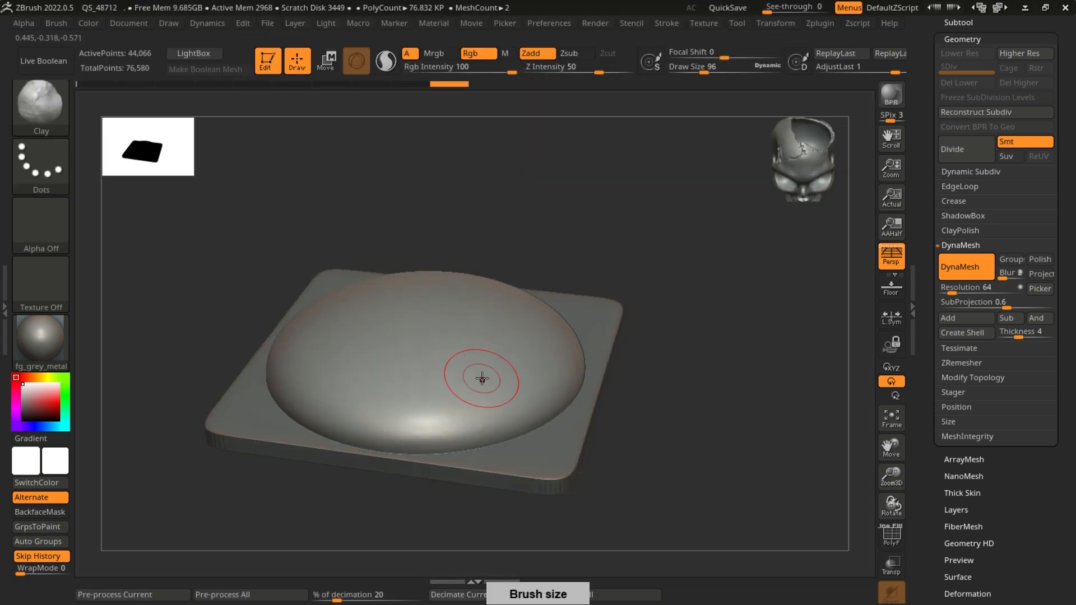
drag(676, 413, 660, 443)
mouse_move(500, 368)
ctrl+mouse_down()
mouse_move(473, 414)
mouse_move(399, 405)
mouse_move(416, 445)
mouse_move(468, 449)
mouse_move(458, 443)
mouse_move(524, 396)
mouse_move(467, 357)
mouse_move(413, 411)
mouse_move(337, 448)
mouse_move(362, 423)
mouse_move(340, 440)
mouse_move(425, 457)
mouse_move(392, 358)
mouse_move(342, 353)
mouse_move(337, 429)
mouse_move(288, 409)
mouse_move(316, 359)
mouse_move(383, 328)
mouse_move(507, 329)
mouse_move(456, 399)
mouse_move(384, 387)
mouse_move(417, 354)
mouse_move(410, 343)
ctrl+mouse_up()
key(ctrl+z)
key(ctrl+z)
- Sculpt irregular bumps and hollows over the dome's surface with Clay strokes from several sides
mouse_move(728, 456)
mouse_down()
mouse_move(665, 471)
mouse_move(664, 485)
mouse_up()
mouse_move(428, 477)
mouse_down()
mouse_move(474, 454)
mouse_move(403, 471)
mouse_move(569, 444)
mouse_move(517, 459)
mouse_move(533, 408)
mouse_up()
mouse_move(529, 468)
mouse_down()
mouse_move(555, 447)
mouse_move(495, 454)
mouse_move(569, 487)
mouse_move(606, 444)
mouse_move(612, 452)
mouse_move(589, 461)
mouse_up()
ctrl+right_drag(567, 434, 605, 450)
drag(703, 493, 651, 499)
alt+drag(387, 494, 263, 455)
ctrl+right_drag(625, 359, 606, 420)
- Undo the last few Clay strokes on the dome
mouse_move(435, 430)
mouse_down()
mouse_move(380, 325)
mouse_move(334, 466)
mouse_up()
key(ctrl+z)
key(ctrl+z)
key(ctrl+z)
key(ctrl+z)
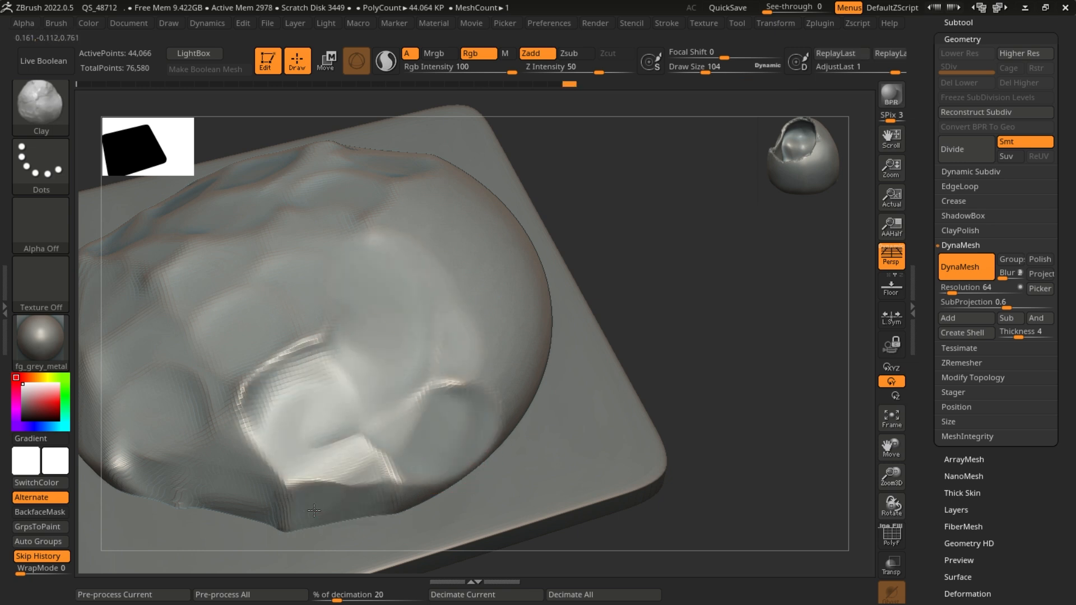
- Carve uneven hollows into the still smooth areas of the dome with inverted Clay strokes
mouse_move(379, 294)
alt+mouse_down()
mouse_move(535, 365)
mouse_move(533, 381)
alt+mouse_up()
mouse_move(470, 291)
alt+mouse_down()
mouse_move(483, 353)
mouse_move(476, 432)
alt+mouse_up()
drag(415, 330, 424, 314)
mouse_move(632, 331)
alt+mouse_down()
mouse_move(634, 305)
mouse_move(701, 322)
mouse_move(697, 354)
mouse_move(628, 350)
alt+mouse_up()
mouse_move(638, 282)
alt+mouse_down()
mouse_move(653, 354)
mouse_move(680, 274)
mouse_move(611, 247)
mouse_move(608, 339)
mouse_move(608, 258)
mouse_move(523, 334)
mouse_move(492, 293)
mouse_move(413, 248)
mouse_move(440, 217)
mouse_move(567, 245)
mouse_move(521, 247)
mouse_move(452, 303)
mouse_move(504, 209)
mouse_move(563, 301)
mouse_move(627, 233)
mouse_move(593, 261)
mouse_move(456, 317)
mouse_move(550, 372)
mouse_move(466, 361)
alt+mouse_up()
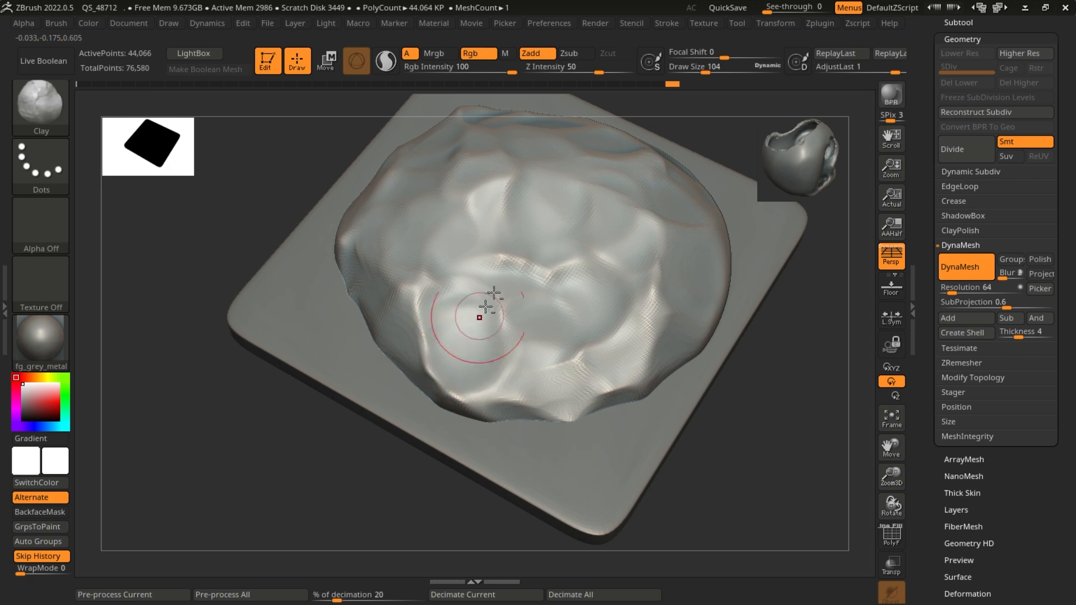
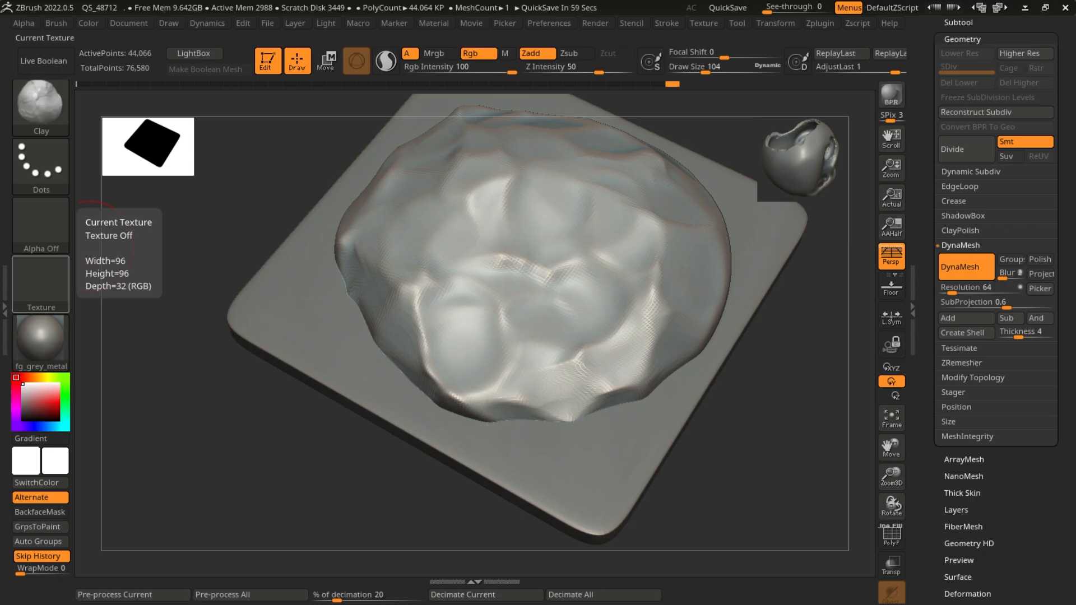
- Sculpt the dome's smooth outer side into rough facets and break its round outline with a deep notch
mouse_move(719, 218)
mouse_down()
mouse_move(692, 308)
mouse_move(608, 365)
mouse_move(603, 329)
mouse_move(638, 355)
mouse_up()
drag(682, 318, 715, 270)
mouse_move(610, 332)
mouse_down()
mouse_move(570, 324)
mouse_move(562, 387)
mouse_up()
drag(598, 353, 496, 450)
mouse_move(576, 284)
mouse_down()
mouse_move(622, 241)
mouse_move(660, 343)
mouse_up()
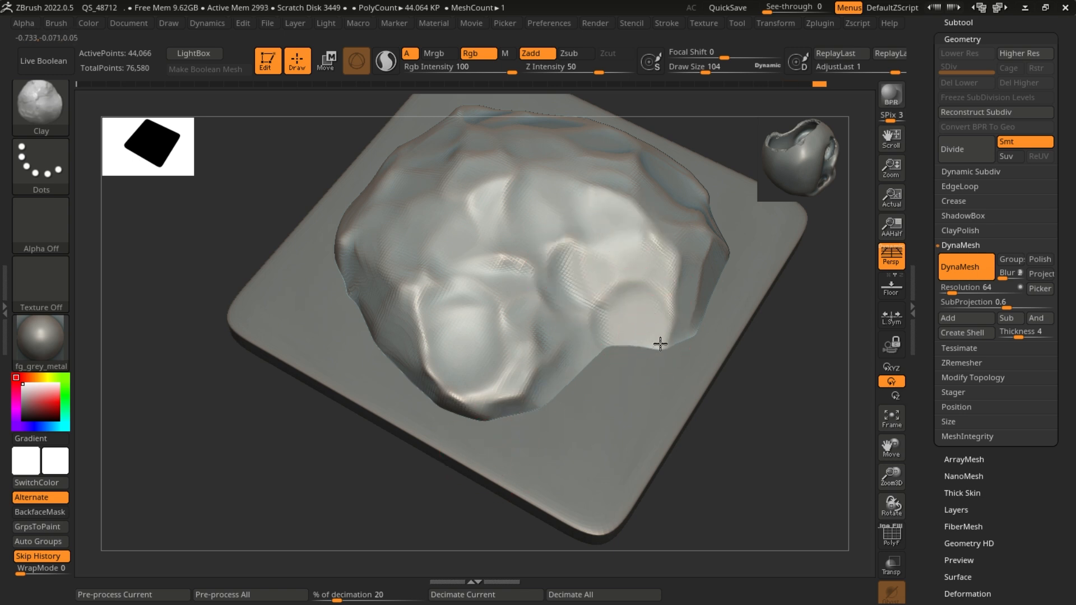
- Carve shallow dents across the top and opposite flank of the mound with inverted Clay strokes
mouse_move(364, 455)
alt+mouse_down()
mouse_move(387, 477)
mouse_move(426, 466)
mouse_move(377, 469)
mouse_move(359, 443)
alt+mouse_up()
scroll(536, 364, up, 2)
mouse_move(426, 392)
alt+mouse_down()
mouse_move(410, 401)
mouse_move(450, 376)
mouse_move(520, 398)
mouse_move(483, 345)
mouse_move(514, 269)
mouse_move(392, 320)
alt+mouse_up()
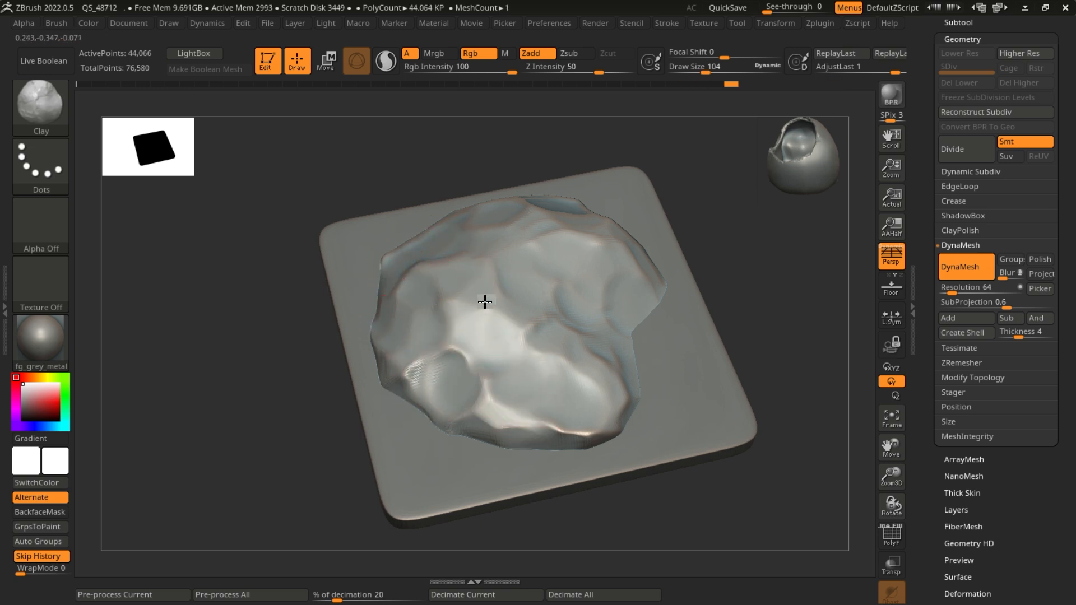
alt+drag(484, 302, 513, 323)
alt+drag(456, 344, 424, 380)
mouse_move(507, 386)
alt+mouse_down()
mouse_move(459, 368)
mouse_move(460, 318)
alt+mouse_up()
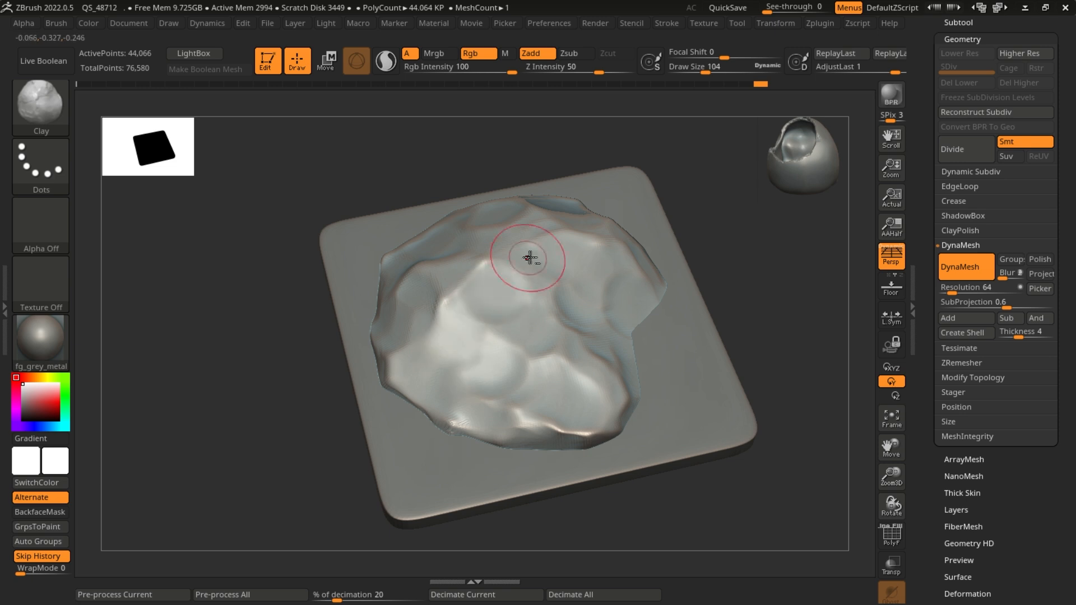
alt+drag(530, 258, 595, 247)
alt+drag(499, 380, 534, 358)
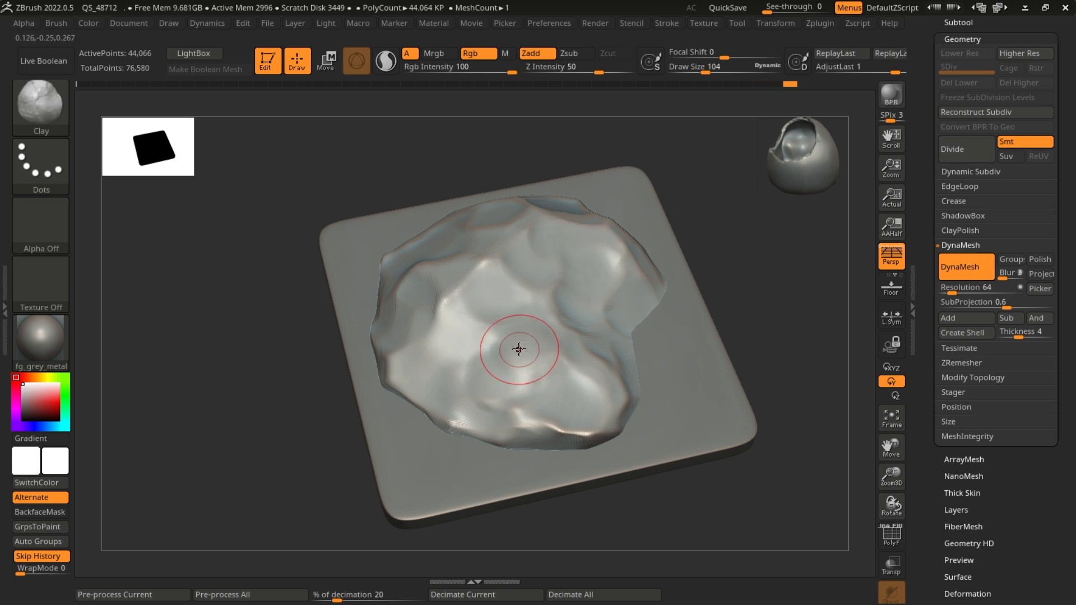
- Rework the mound's flanks with more Clay strokes and smooth the harsh bumps from several angles
scroll(519, 349, down, 3)
drag(389, 406, 468, 414)
scroll(466, 412, up, 3)
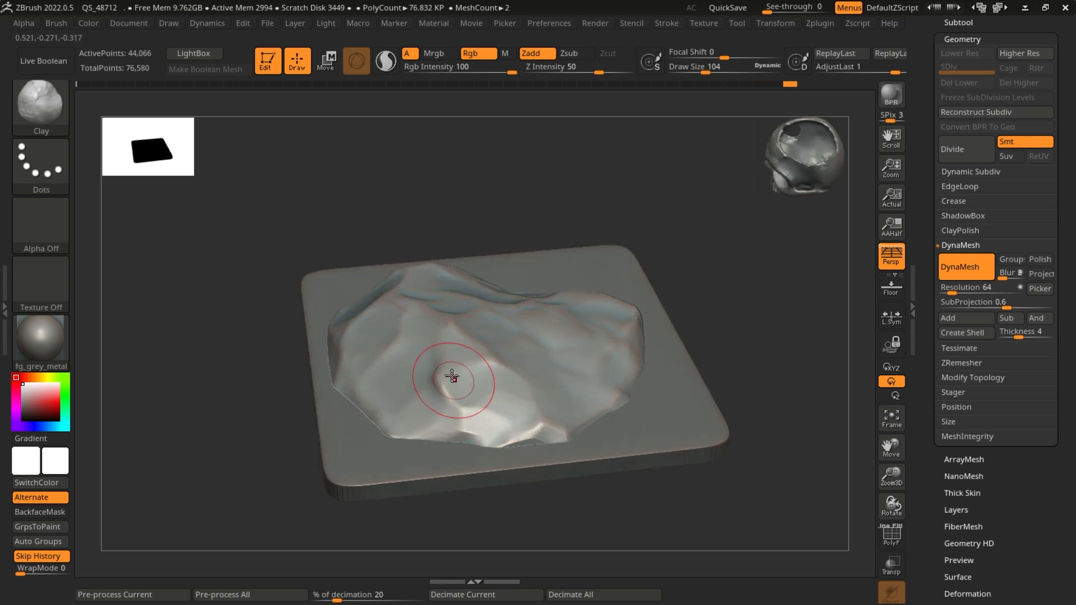
scroll(452, 377, up, 2)
key(shift)
mouse_move(509, 349)
shift+mouse_down()
mouse_move(491, 344)
mouse_move(487, 365)
mouse_move(464, 344)
mouse_move(430, 377)
mouse_move(437, 321)
shift+mouse_up()
mouse_move(488, 377)
mouse_down()
mouse_move(505, 444)
mouse_move(571, 447)
mouse_move(557, 470)
mouse_move(532, 440)
mouse_up()
drag(599, 429, 456, 429)
mouse_move(480, 367)
ctrl+right_down()
mouse_move(597, 449)
mouse_move(589, 498)
mouse_move(569, 499)
mouse_move(587, 461)
ctrl+right_up()
mouse_move(787, 426)
right_down()
mouse_move(740, 387)
mouse_move(732, 405)
right_up()
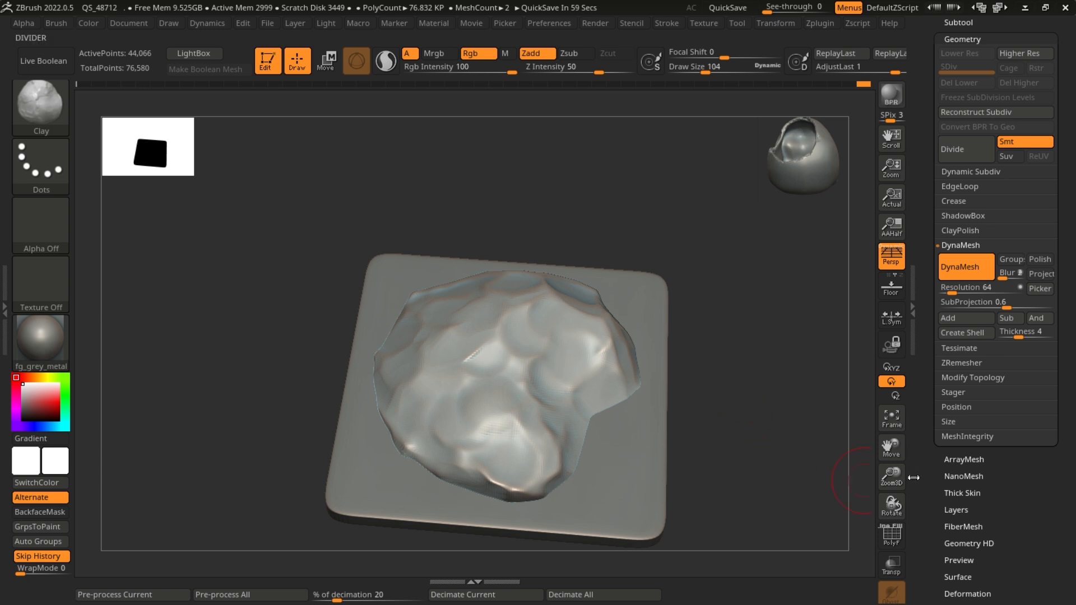
- Switch to the StairP_2 tool and bring its rows of sculpted stones into view
drag(938, 39, 907, 134)
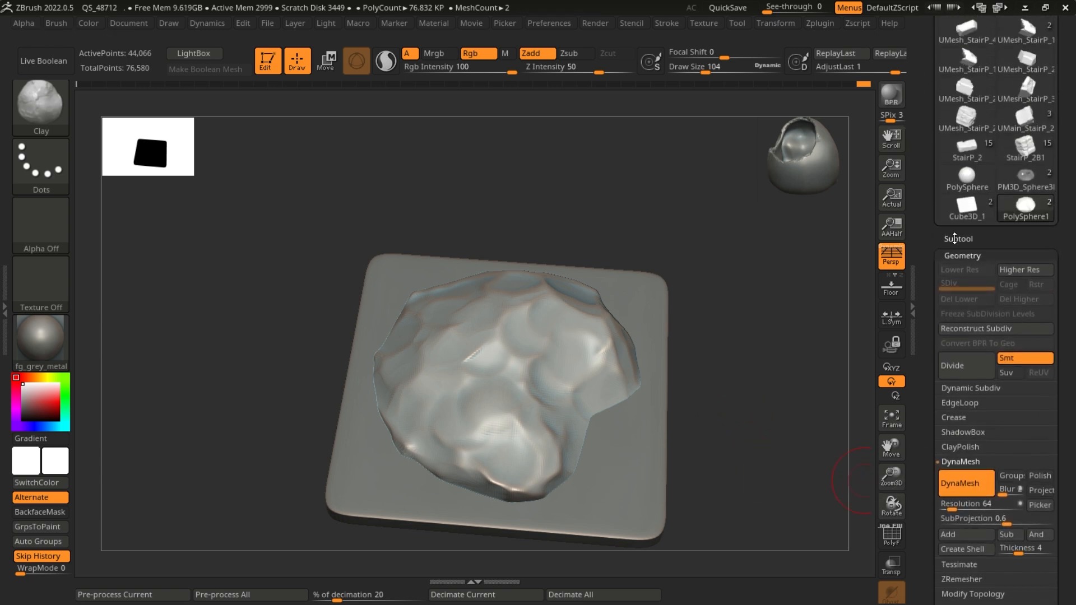
click(967, 156)
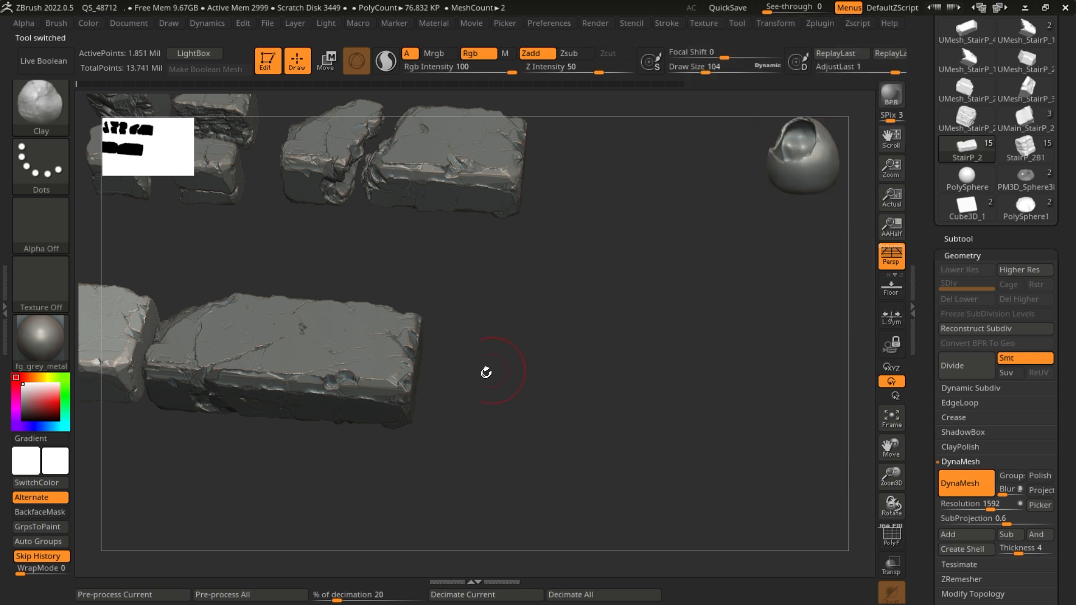
alt+drag(331, 474, 752, 504)
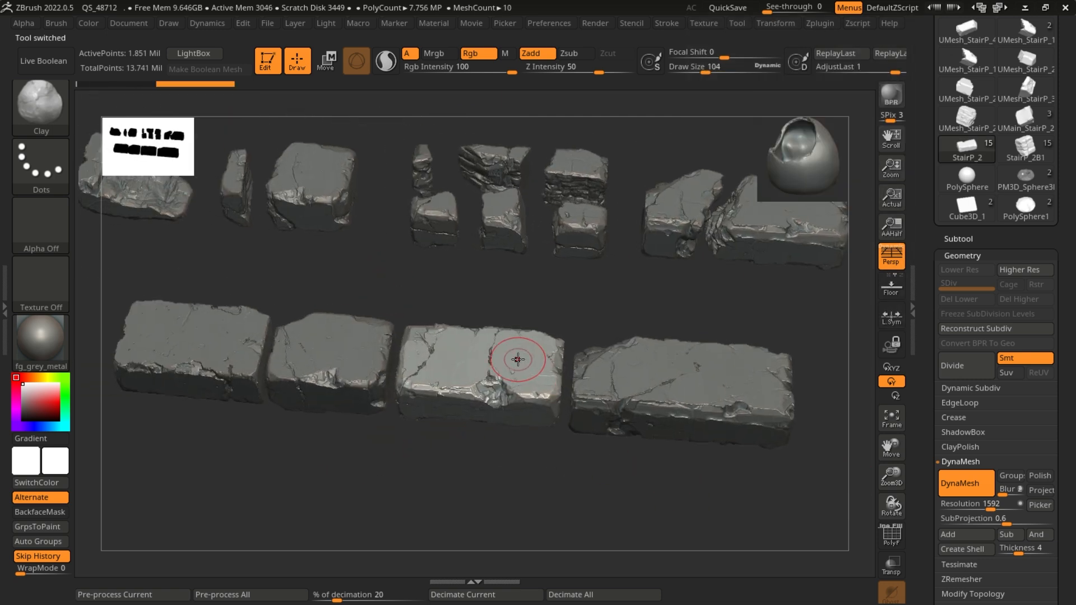
- Make the long StairP_1 stone at the end of the complete row the active subtool
key(f)
drag(402, 462, 235, 443)
alt+drag(235, 443, 338, 329)
drag(566, 439, 636, 347)
alt+drag(636, 347, 651, 290)
alt+drag(655, 397, 551, 410)
alt+click(401, 267)
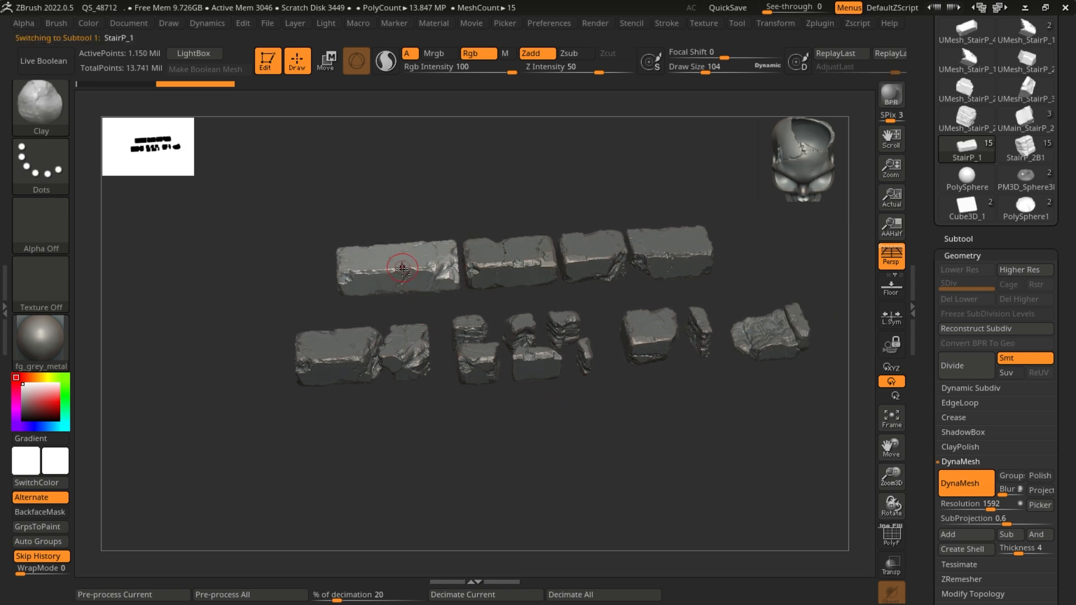
- Create a new InsertMesh brush from the active StairP_1 stone
click(56, 112)
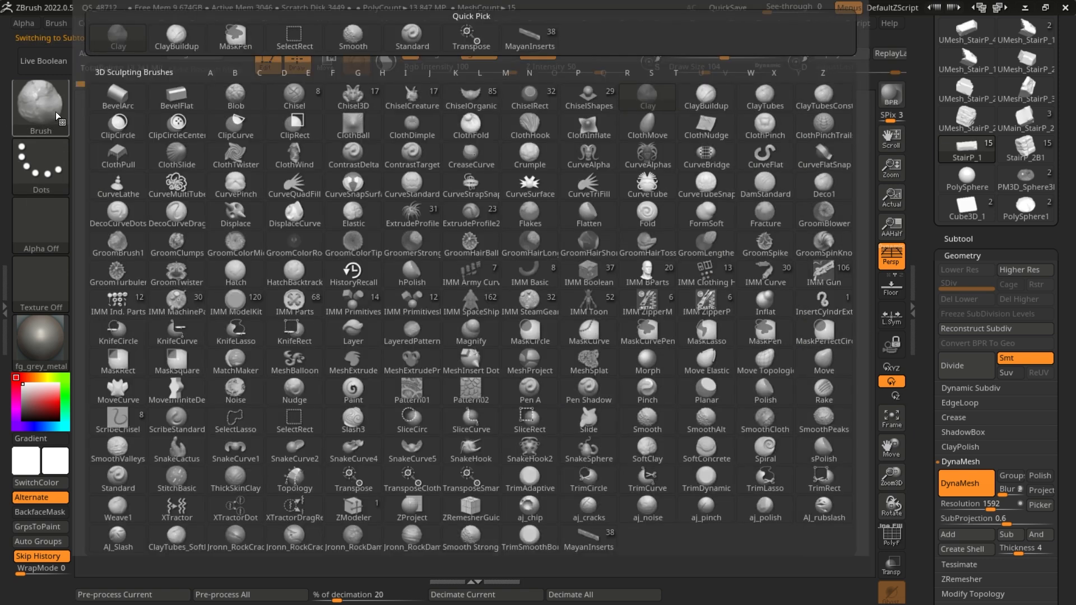
click(38, 111)
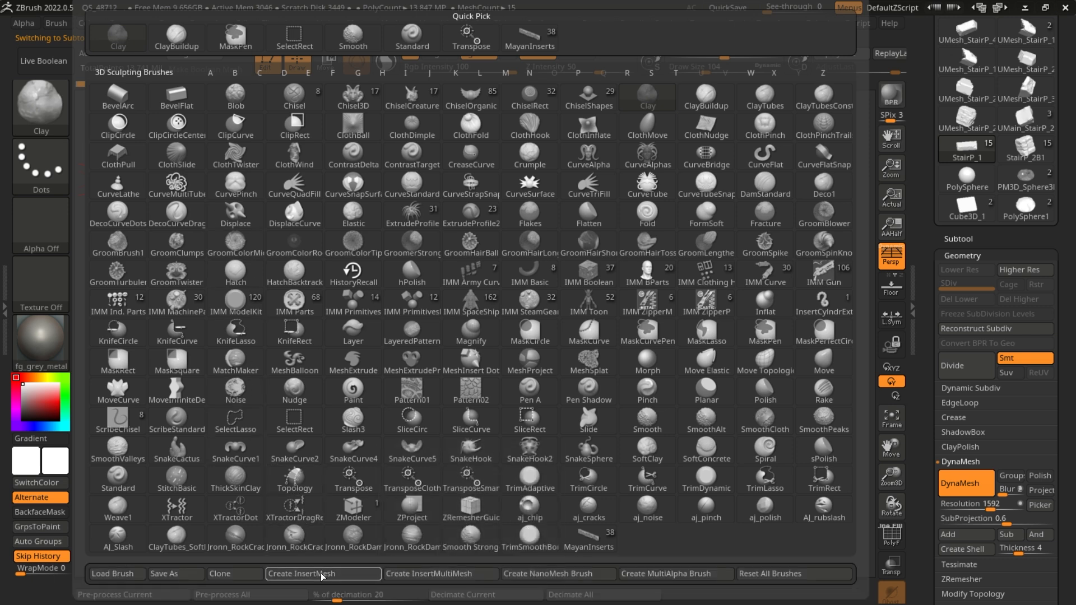
click(322, 574)
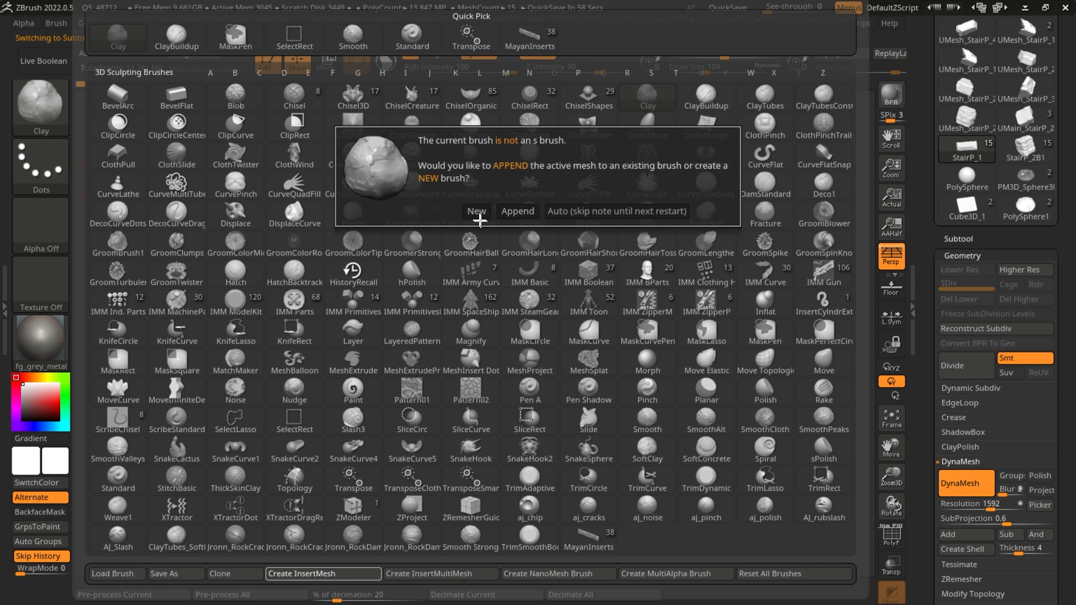
click(476, 212)
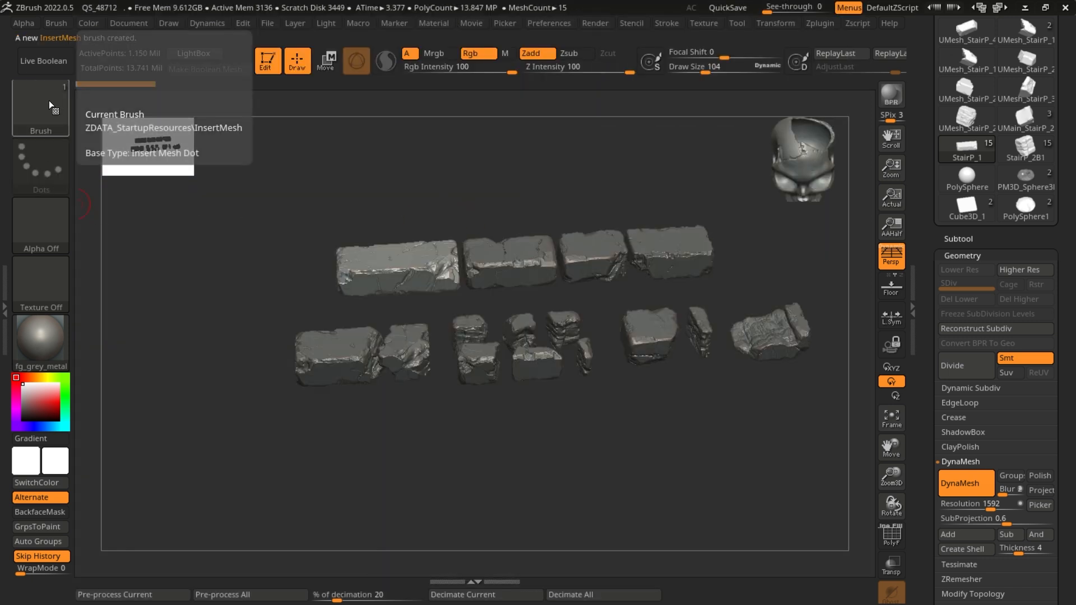
alt+drag(228, 281, 246, 327)
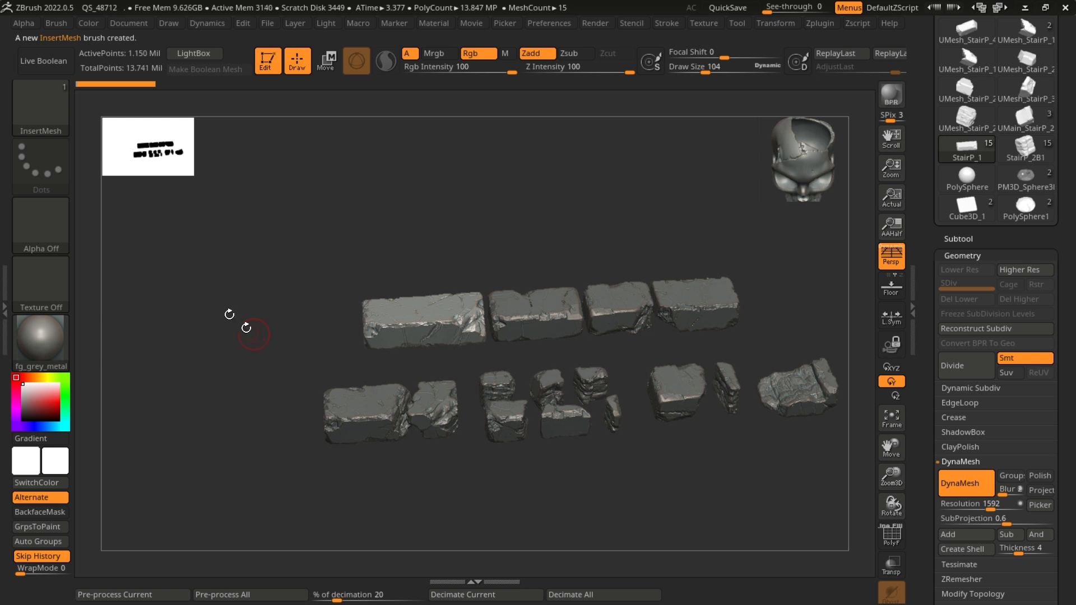
key(b)
key(b)
click(51, 103)
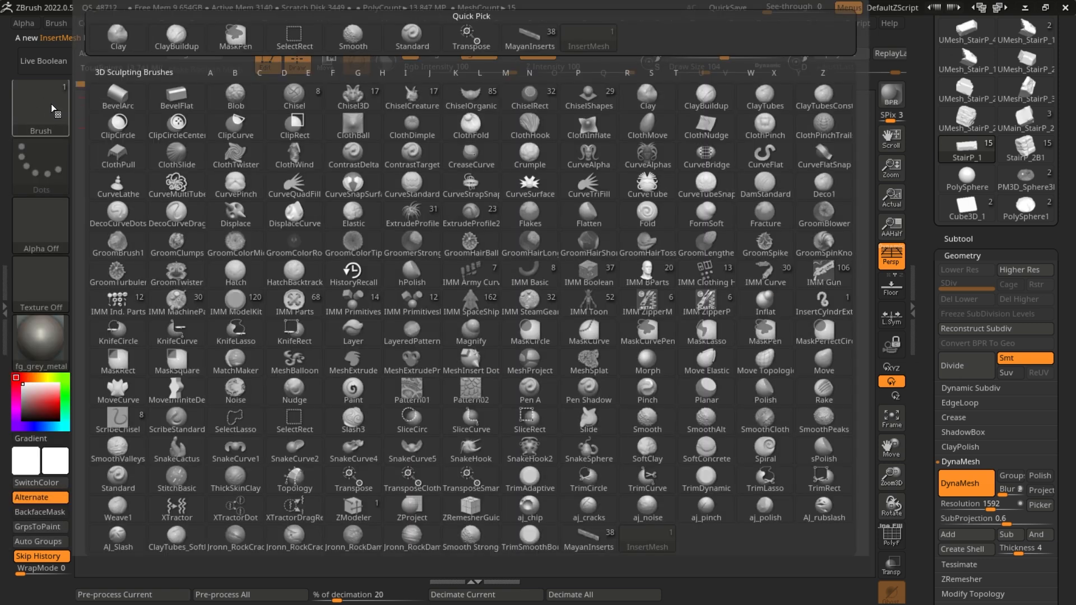
click(29, 100)
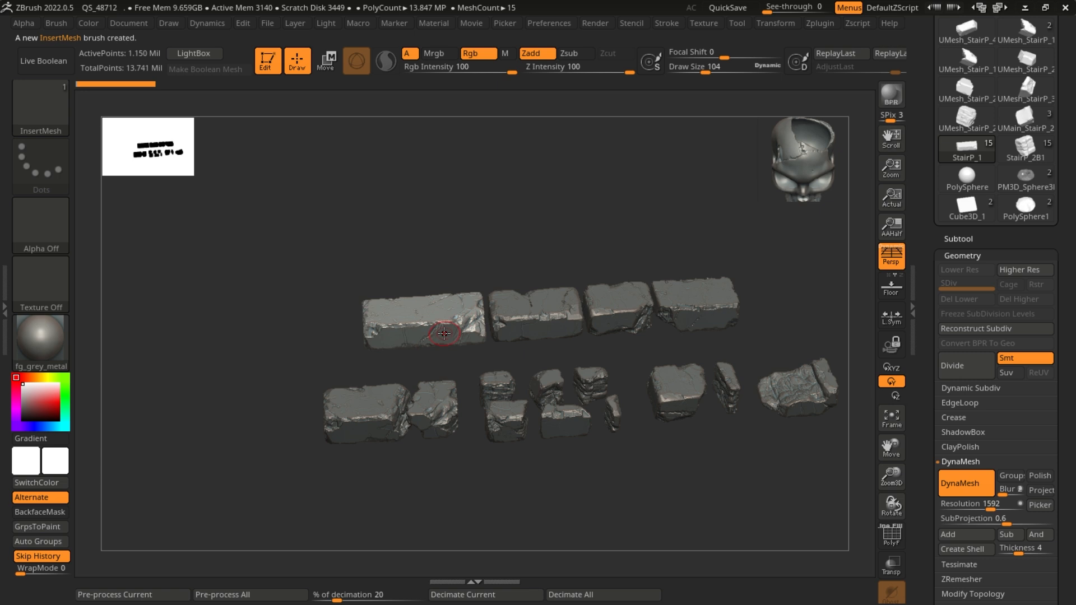
- Try the new InsertMesh brush on the StairP_1 stone
click(421, 329)
key(ctrl+z)
mouse_move(339, 354)
mouse_down()
mouse_move(329, 327)
mouse_move(338, 350)
mouse_up()
ctrl+right_drag(428, 342, 392, 312)
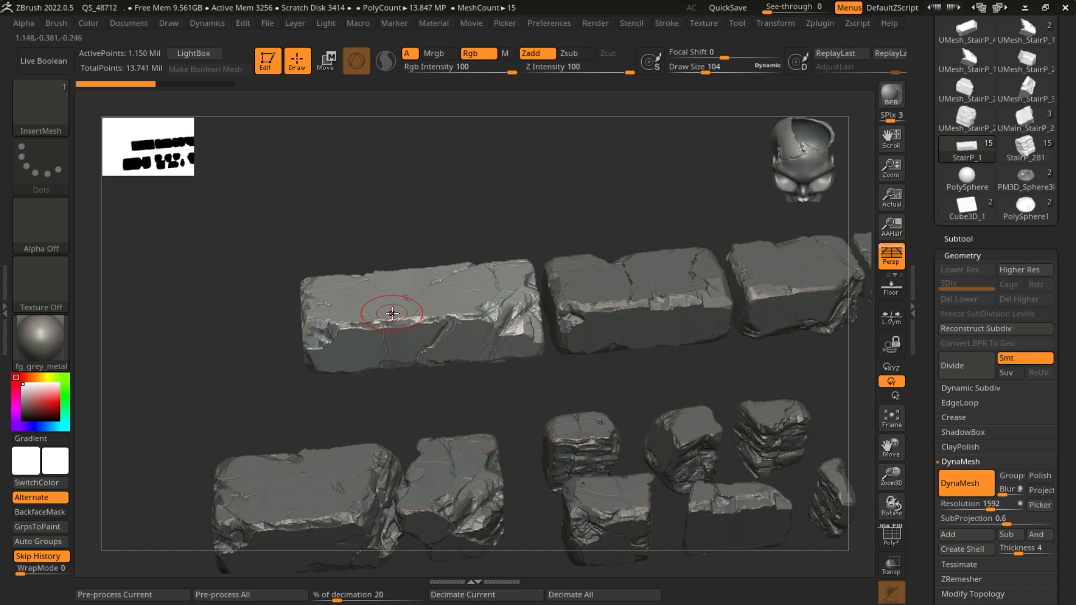
alt+right_drag(286, 360, 264, 357)
click(382, 327)
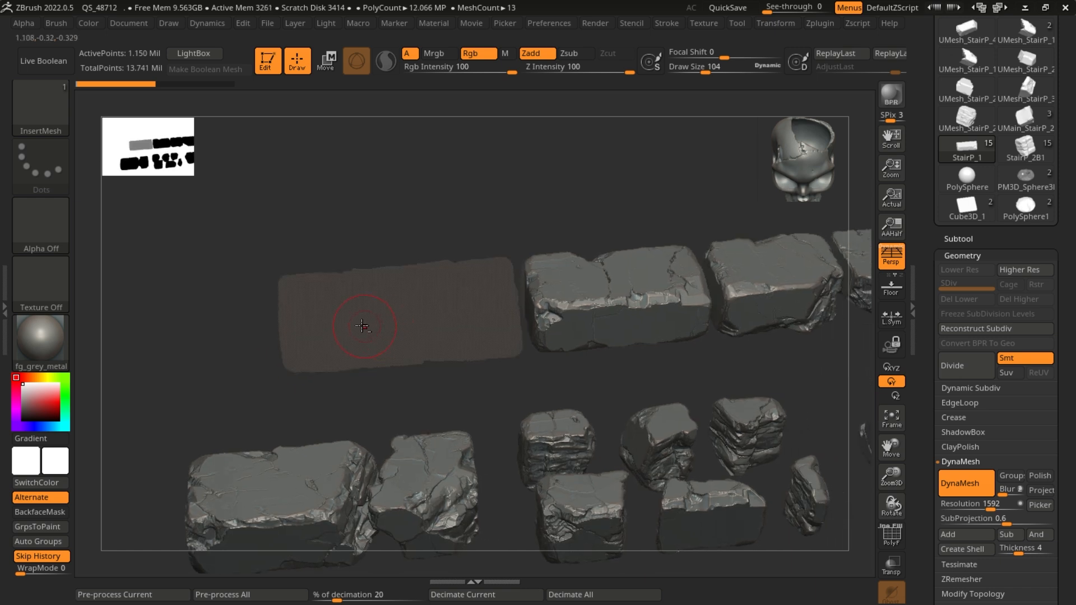
ctrl+right_drag(397, 328, 356, 335)
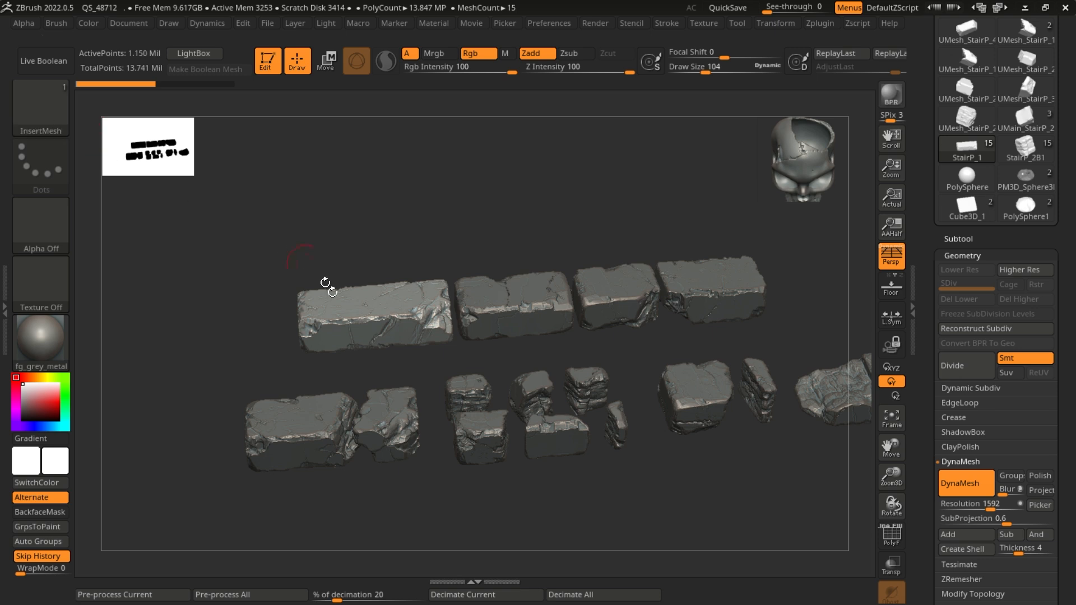
- Turn the stones to a straighter front view and create another new InsertMesh brush from StairP_1
key(w)
right_drag(459, 232, 523, 292)
alt+click(387, 213)
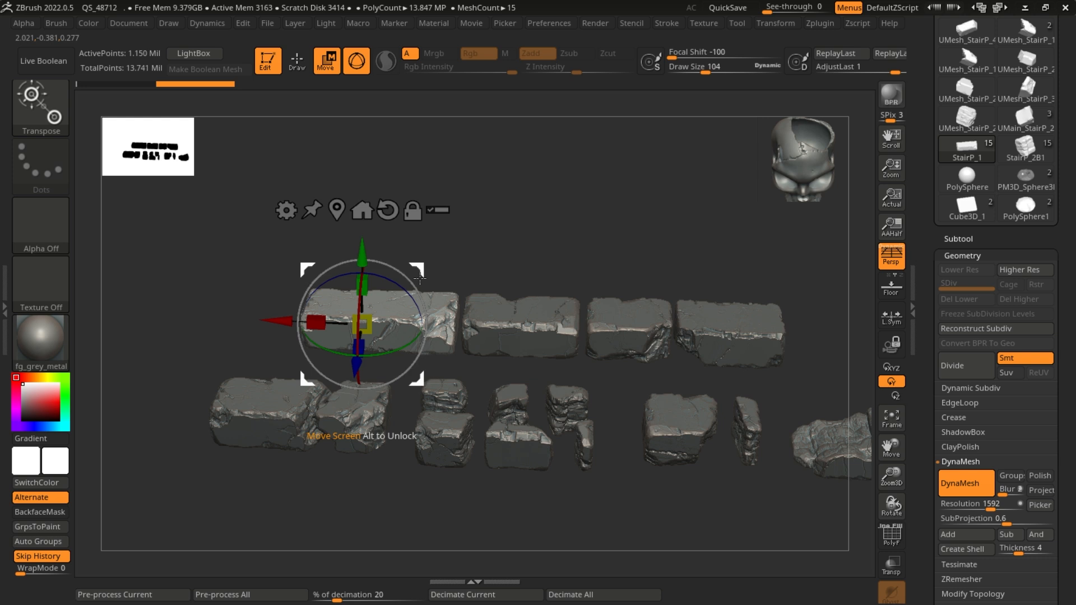
key(q)
click(50, 126)
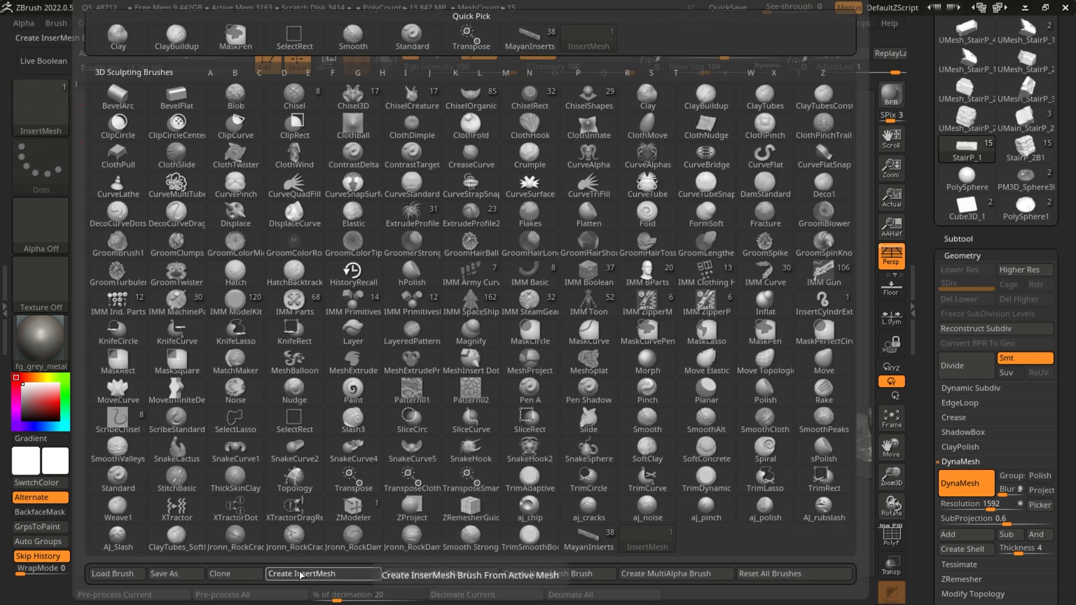
click(301, 574)
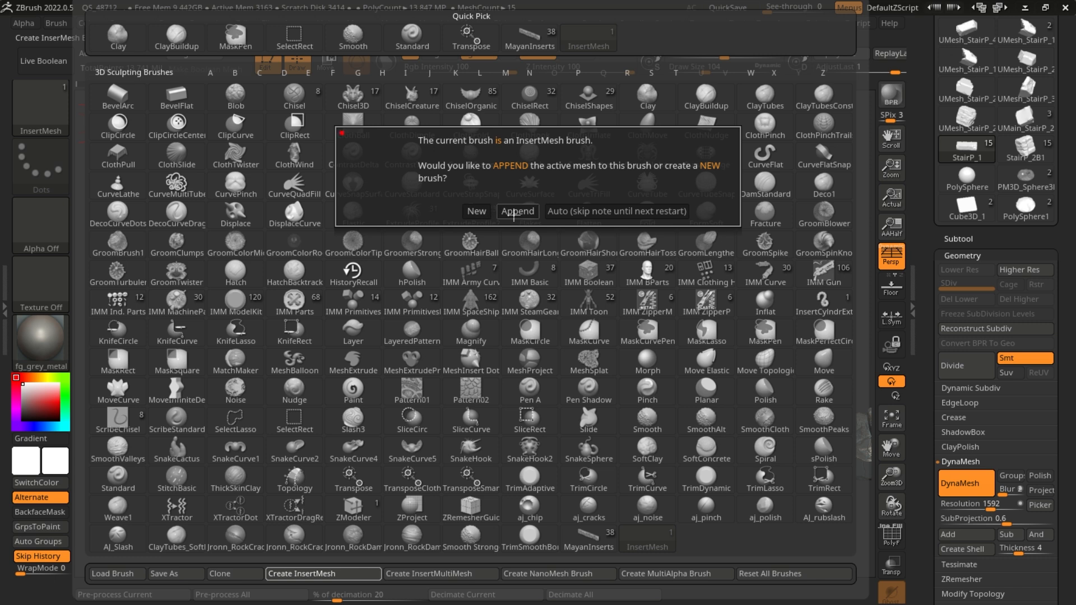
click(477, 212)
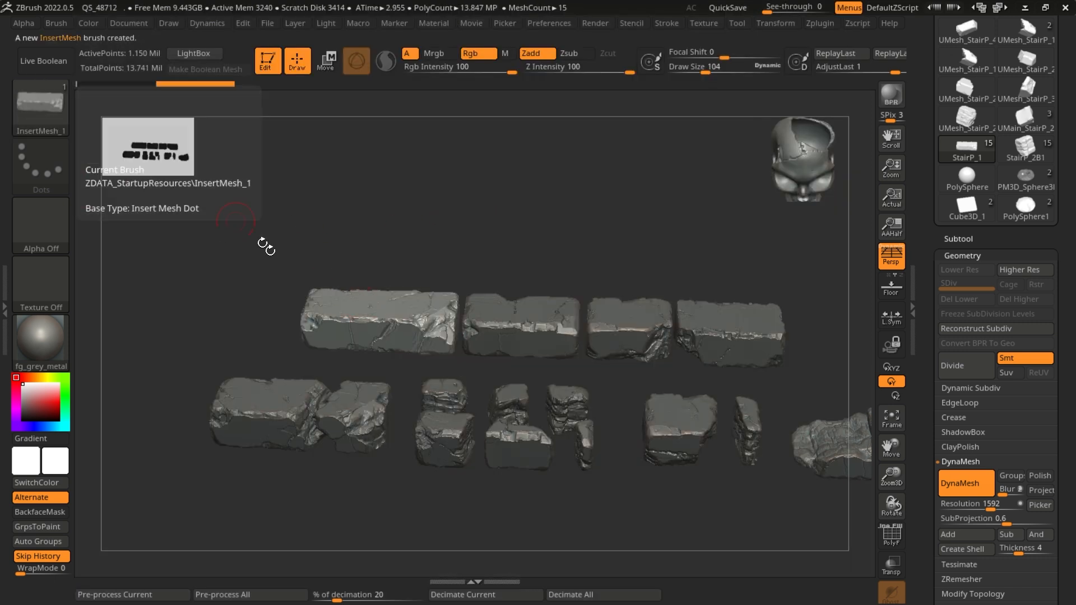
key(F1)
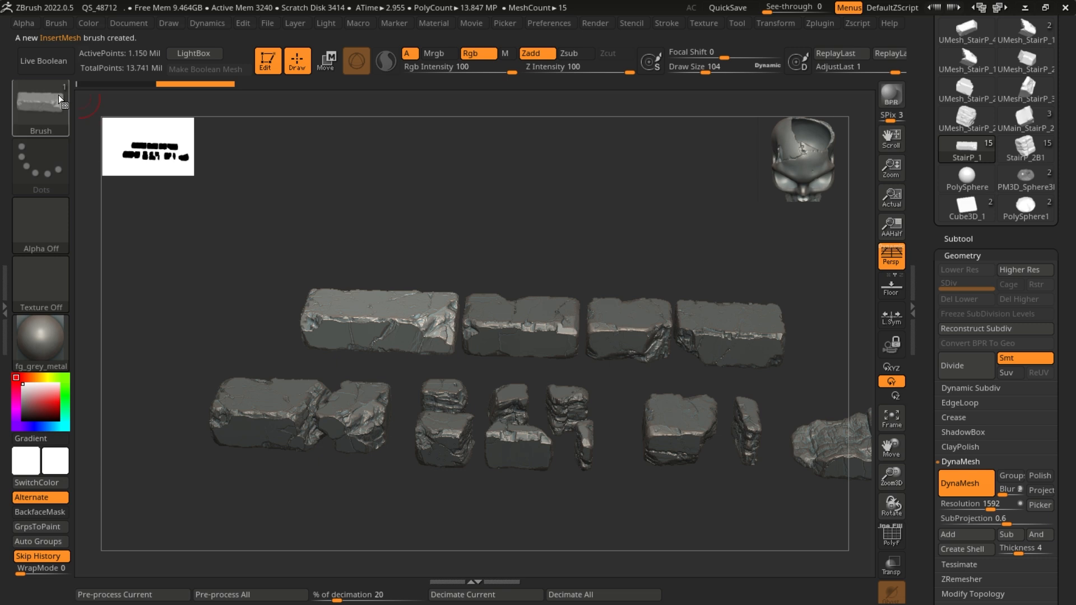
- Append the neighbouring StairP_2 stone to the InsertMesh_1 brush
alt+click(523, 331)
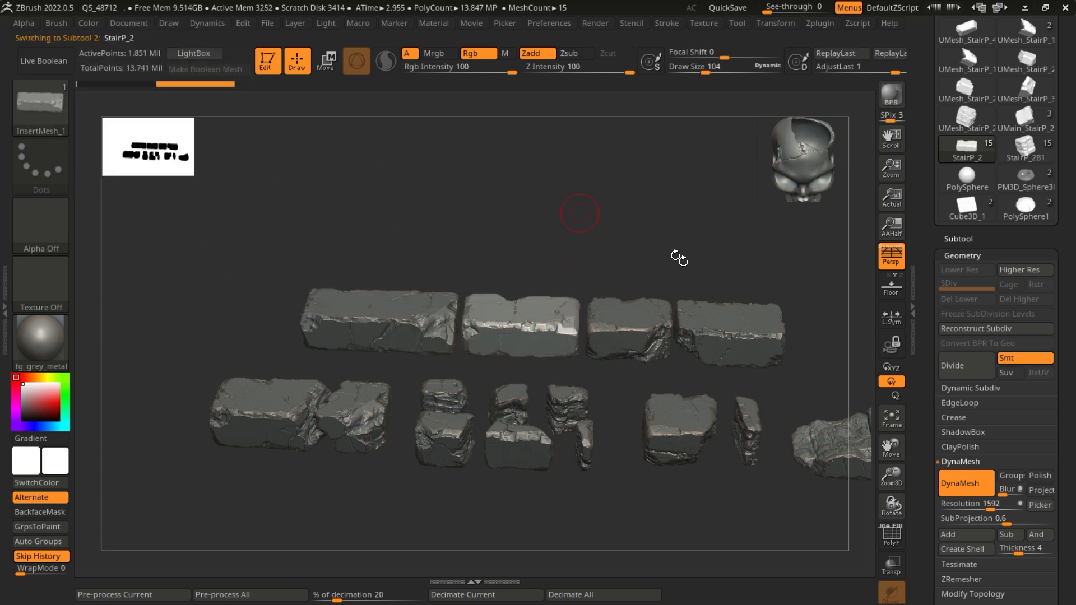
click(49, 103)
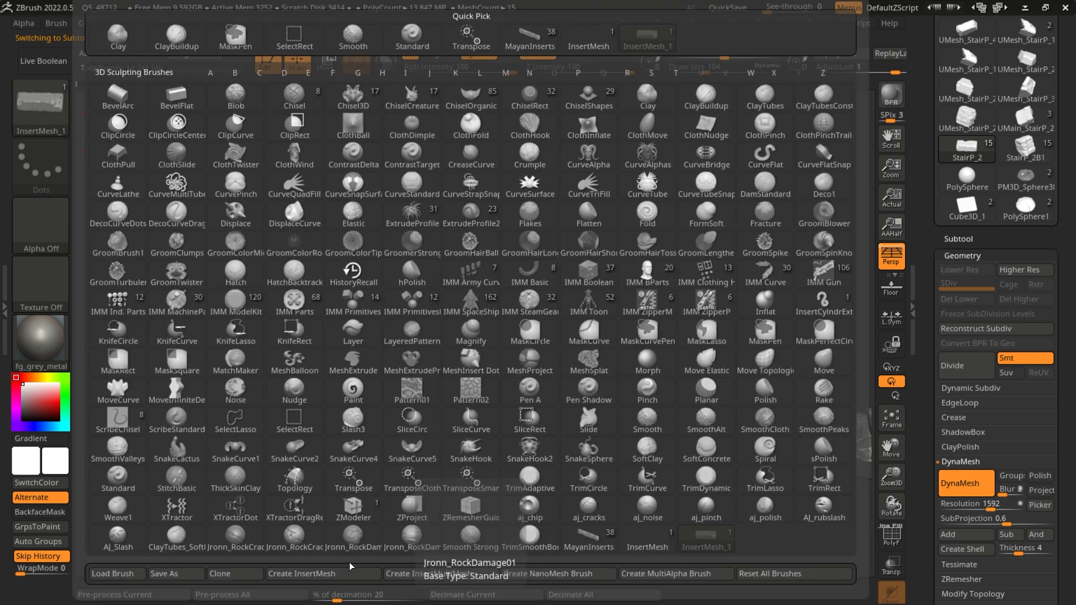
click(360, 574)
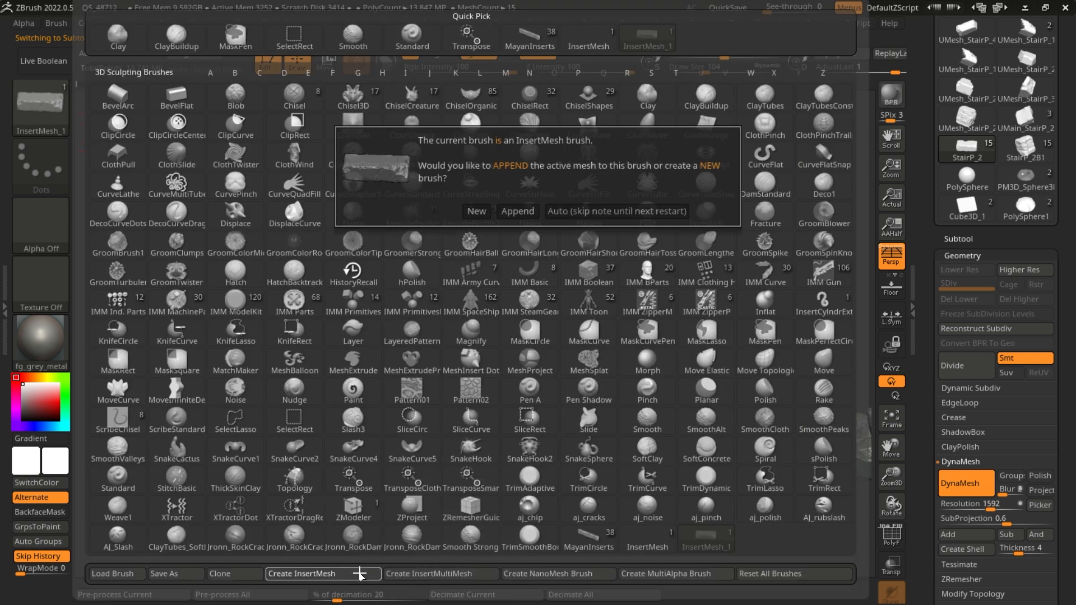
click(526, 211)
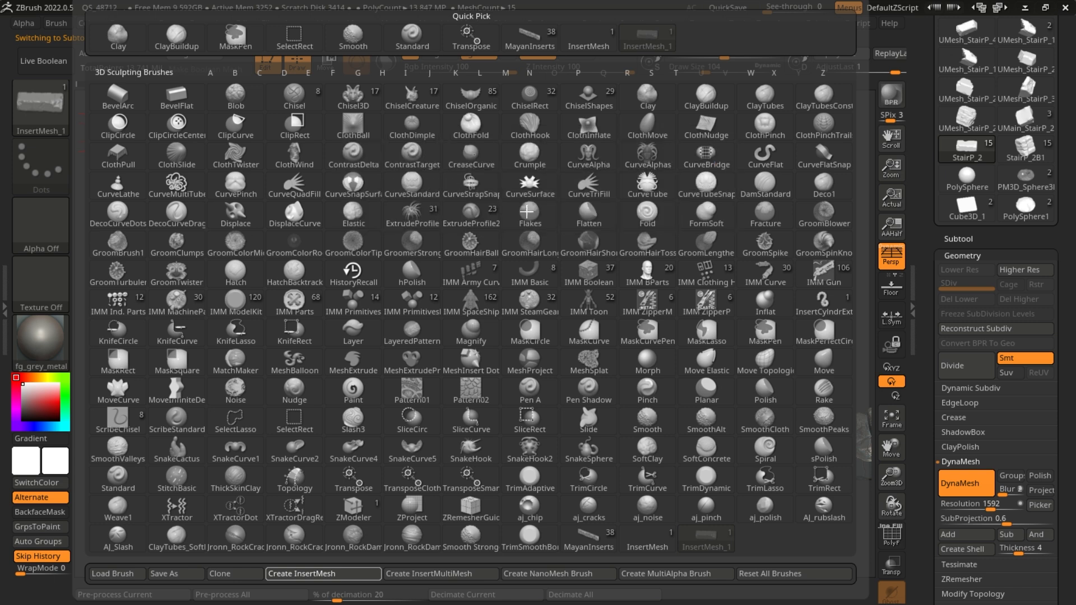
click(324, 589)
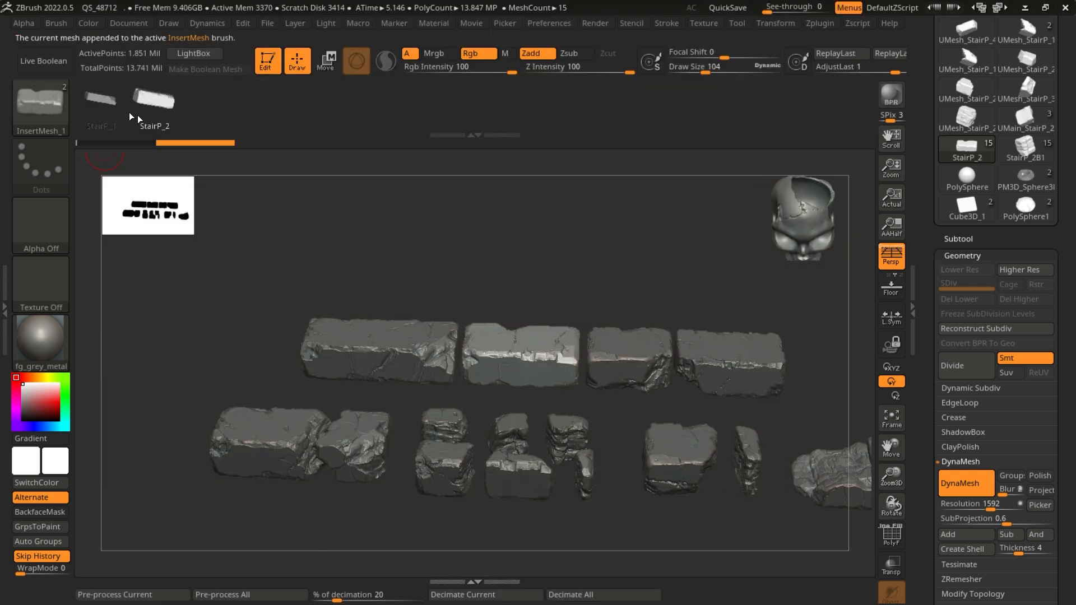
- Select the StairP_3 stone and append it to the InsertMesh_1 brush
alt+click(633, 367)
click(49, 113)
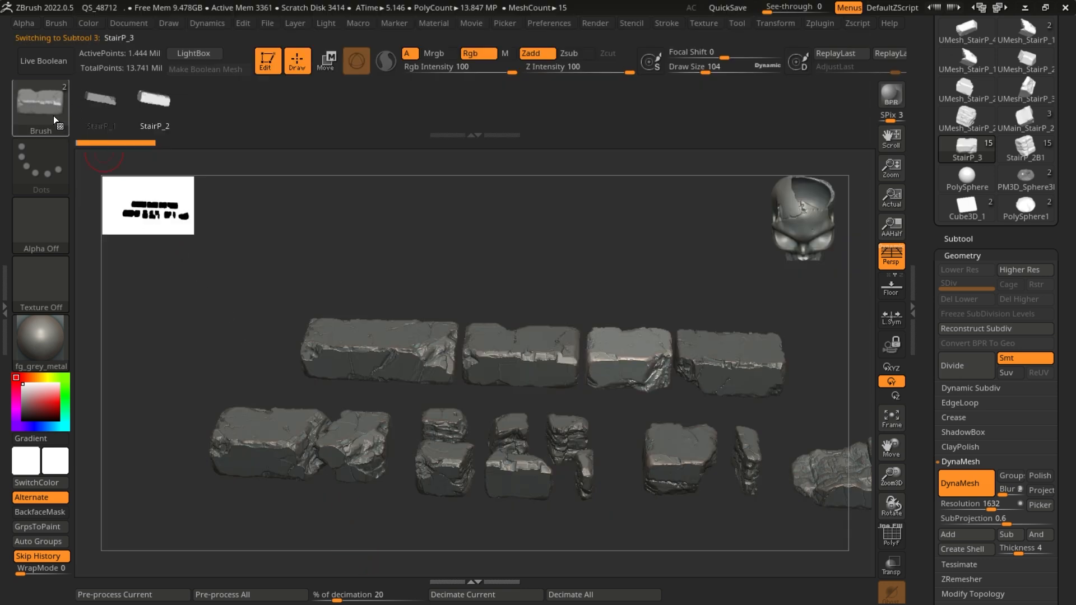
click(52, 115)
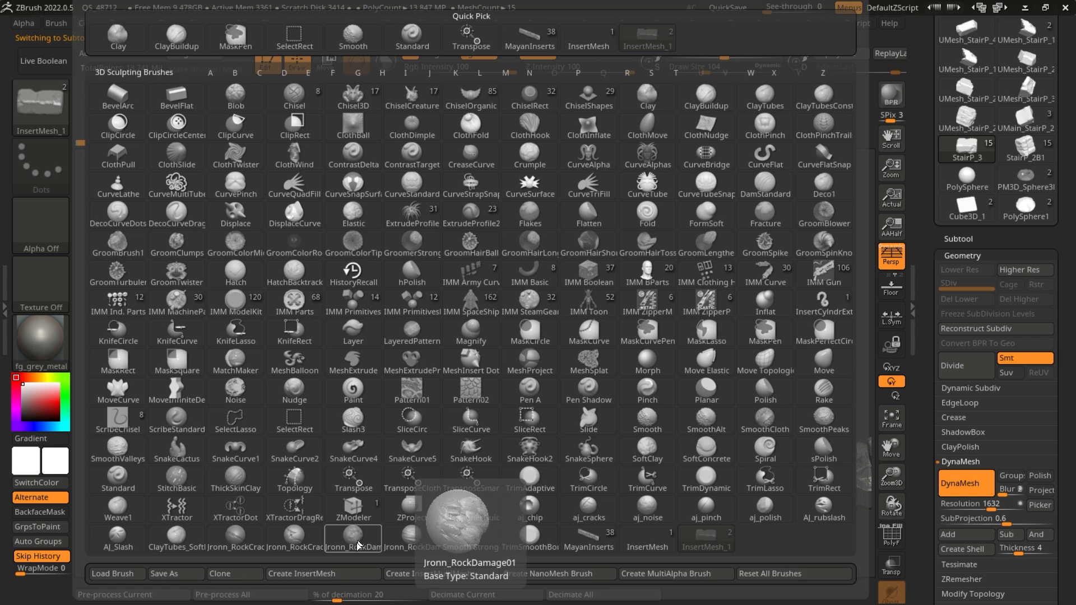
click(359, 572)
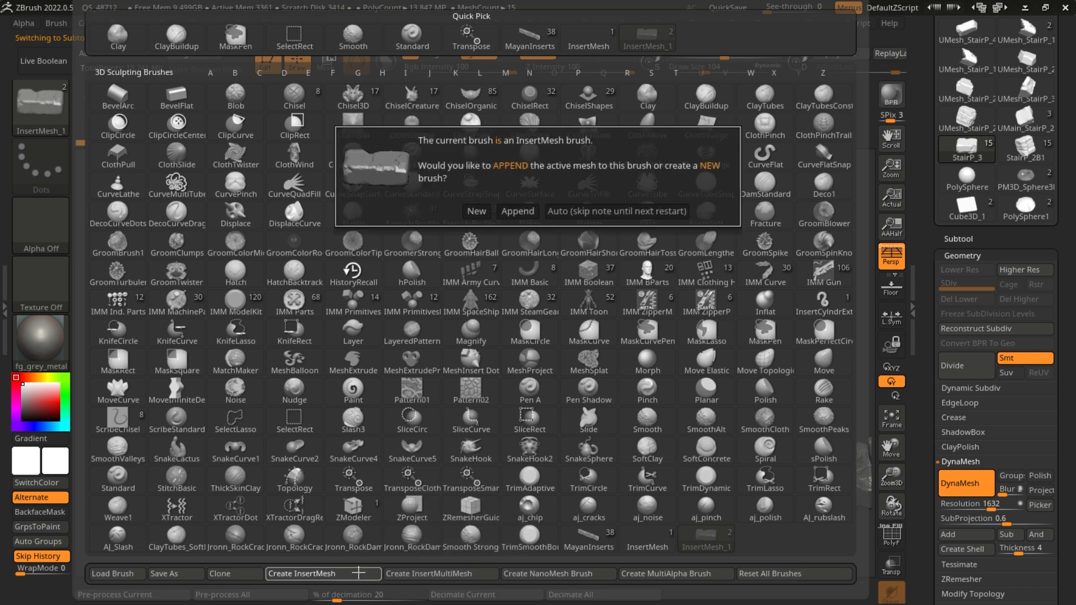
click(515, 218)
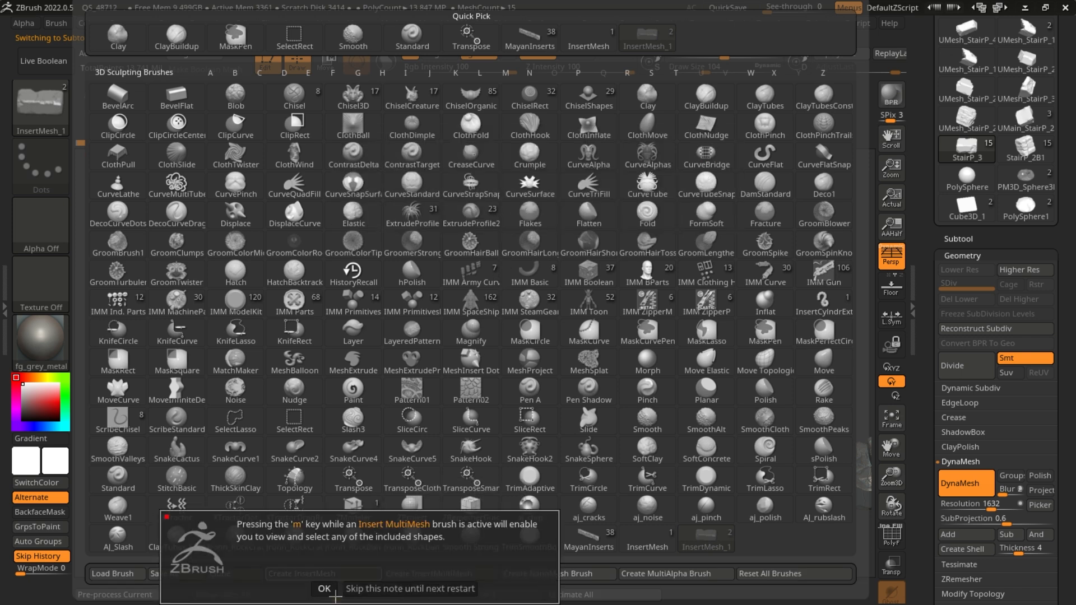
click(324, 588)
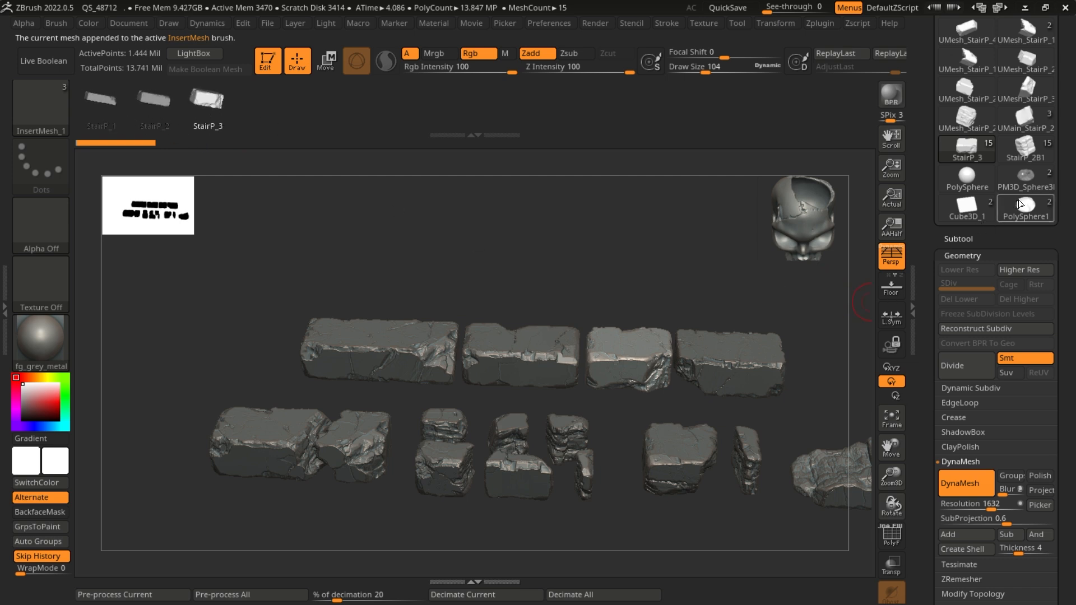
- Switch to the PolySphere1 tool and bring the slab with the sculpted mound into close view
mouse_move(1029, 210)
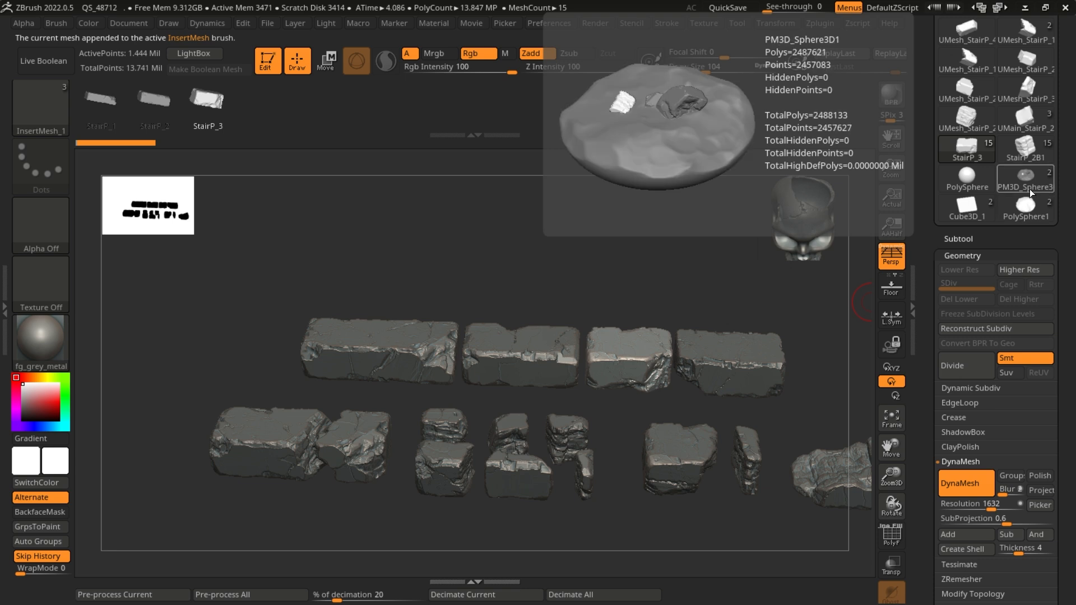
click(1030, 217)
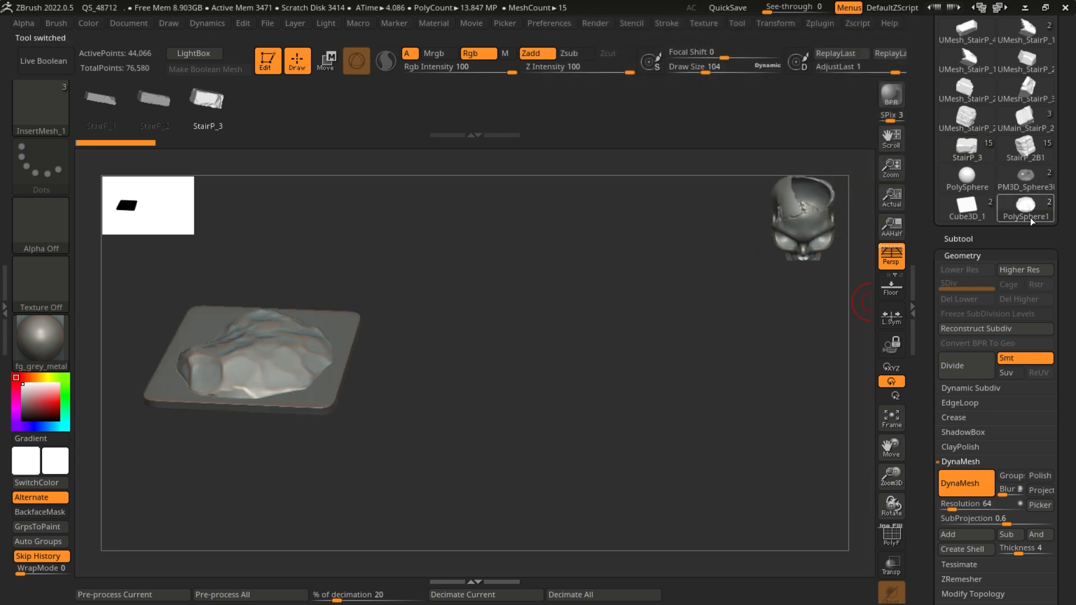
drag(432, 342, 376, 389)
scroll(315, 348, up, 4)
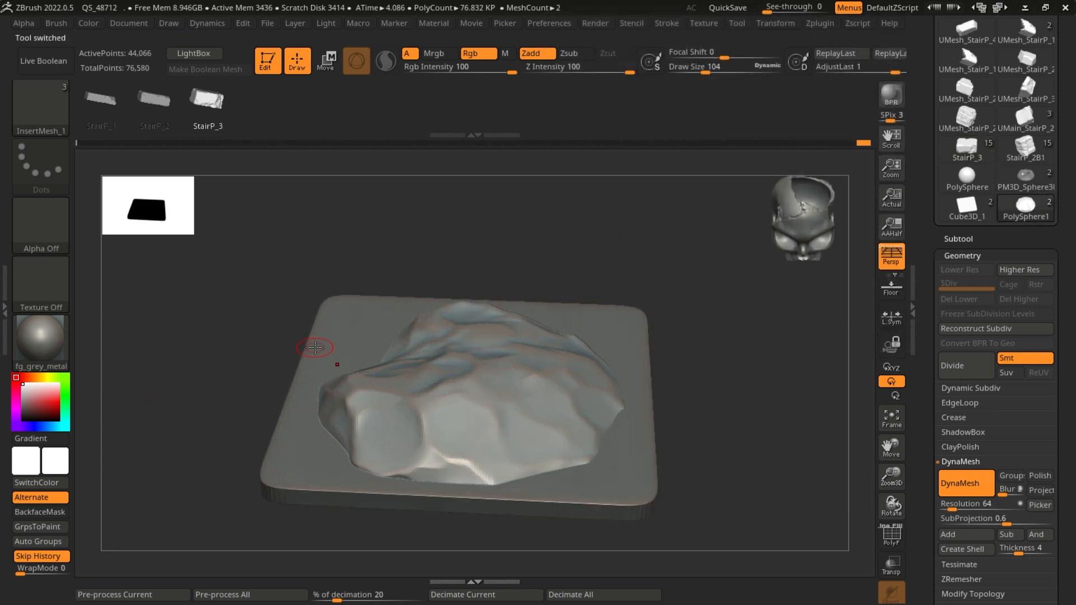
mouse_move(162, 394)
mouse_down()
mouse_move(192, 449)
mouse_move(173, 400)
mouse_up()
scroll(457, 342, up, 2)
mouse_move(752, 444)
mouse_down()
mouse_move(758, 465)
mouse_move(746, 461)
mouse_up()
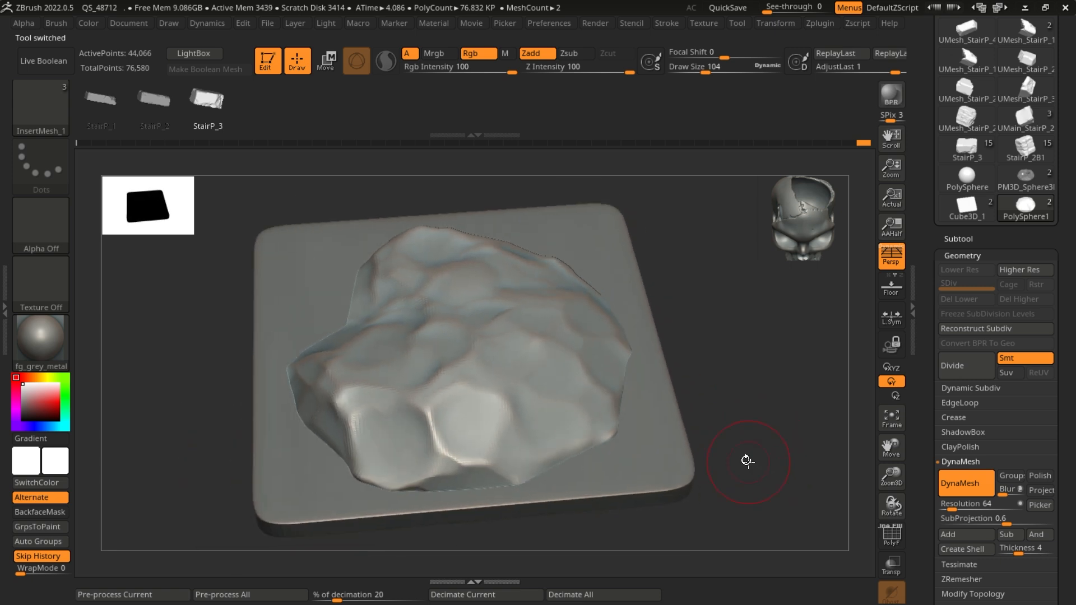
- Choose the MayanInserts brush and insert its StairP_2B1 stone high on the mound
click(51, 114)
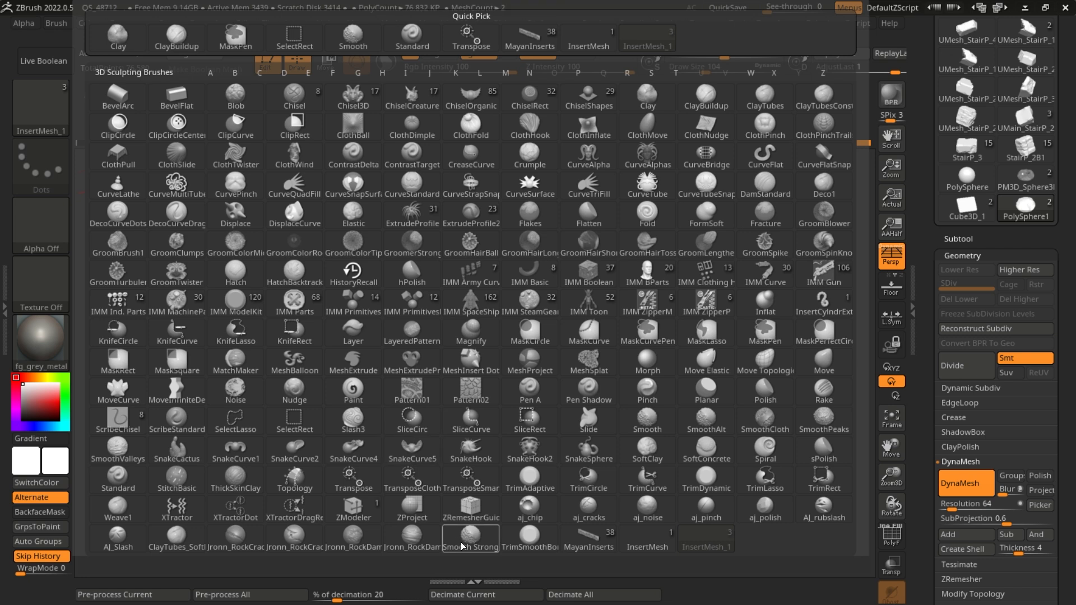
click(582, 547)
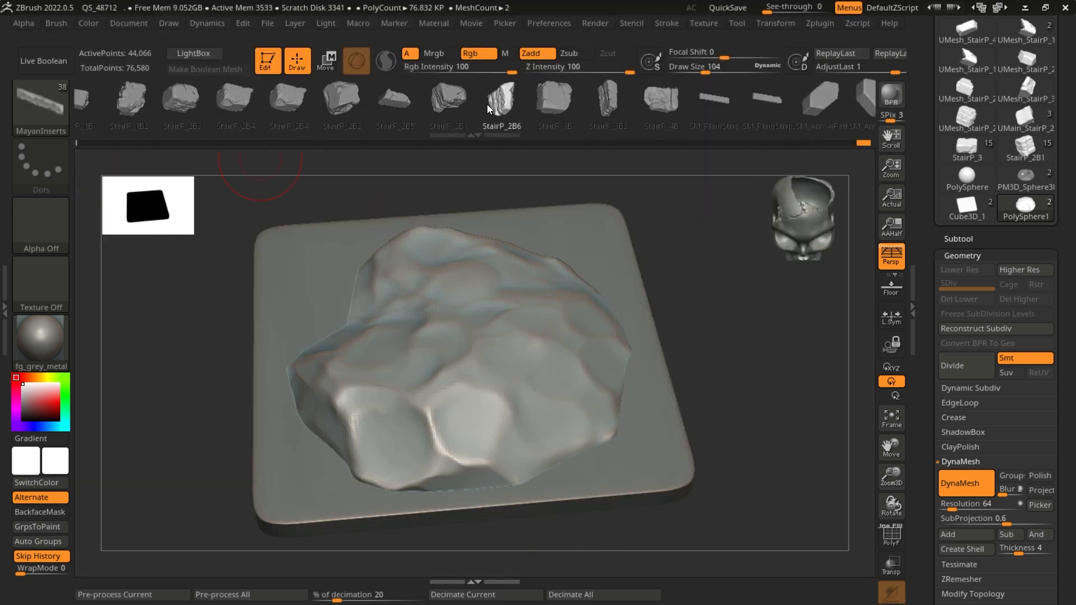
ctrl+right_drag(471, 330, 451, 302)
key(f)
drag(732, 533, 555, 340)
- Rotate the inserted stone to lie tilted on the mound and swap its shape to StairP_2B6
key(r)
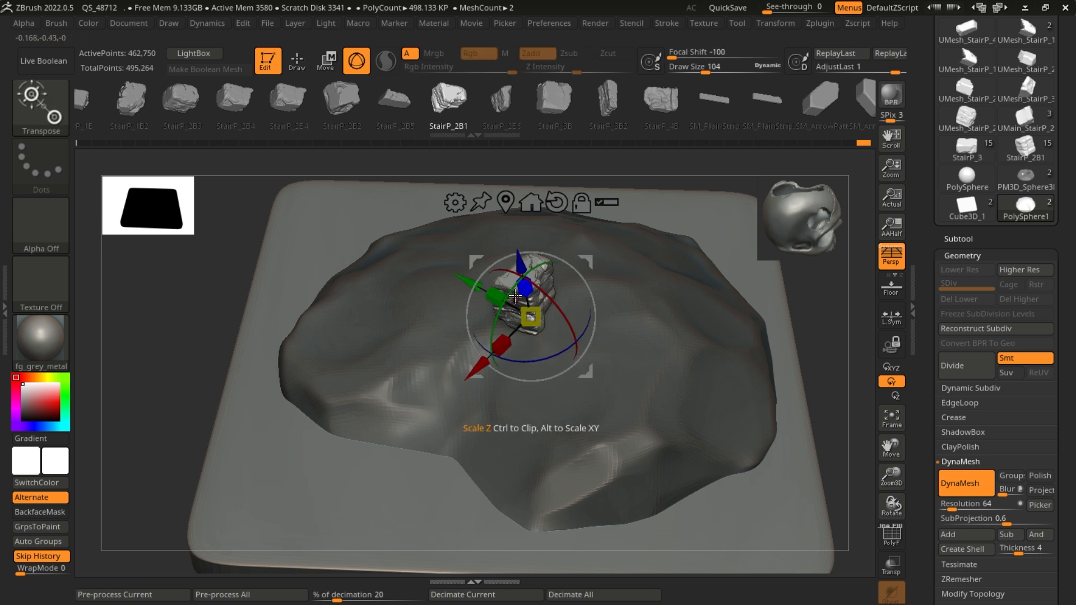
drag(543, 292, 528, 280)
drag(482, 247, 470, 245)
drag(530, 355, 530, 361)
mouse_move(541, 259)
mouse_down()
mouse_move(499, 269)
mouse_move(545, 262)
mouse_up()
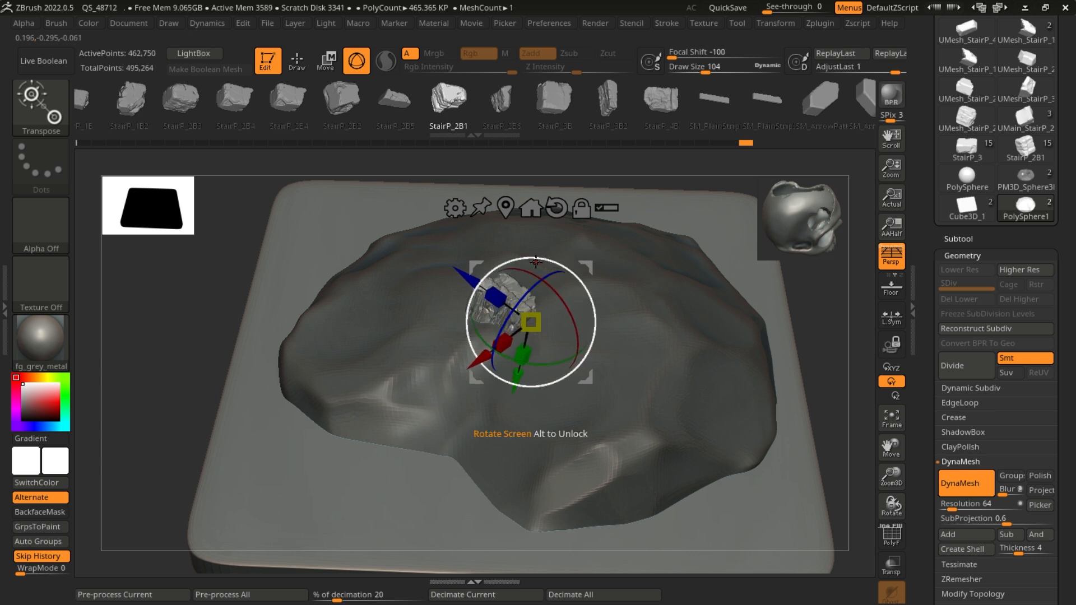
click(493, 99)
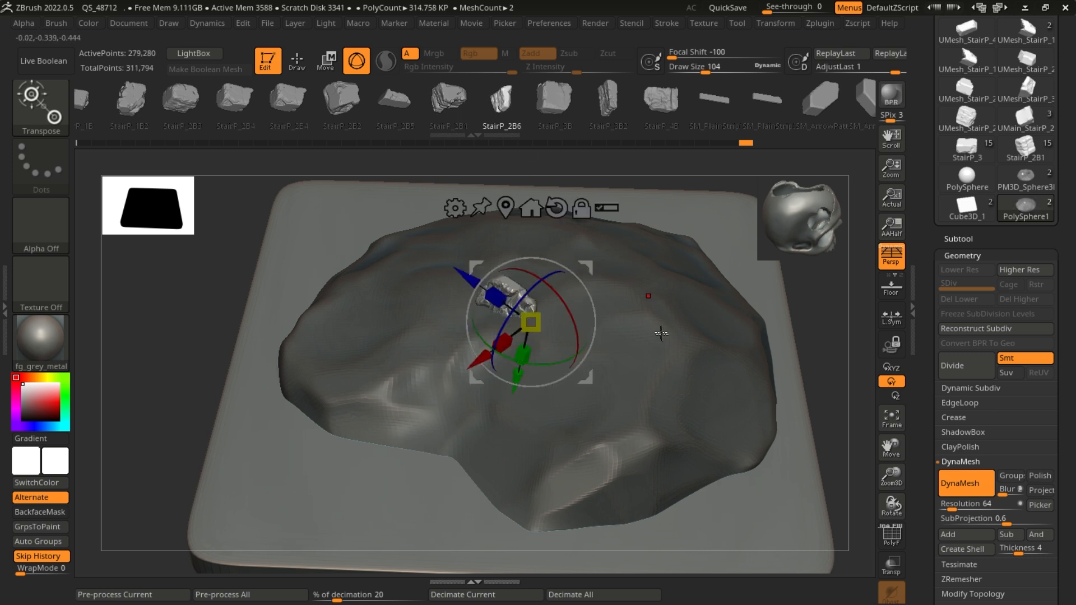
- Insert another StairP_2B6 stone near the mound's far edge, rotate it, and swap its shape to StairP_1B2
key(q)
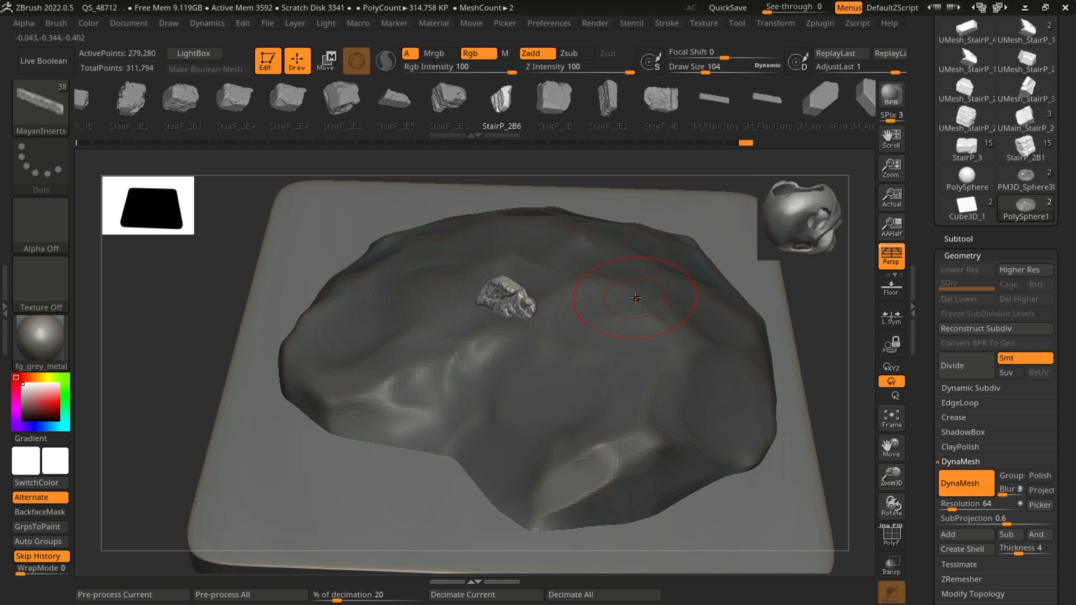
drag(629, 276, 338, 263)
key(w)
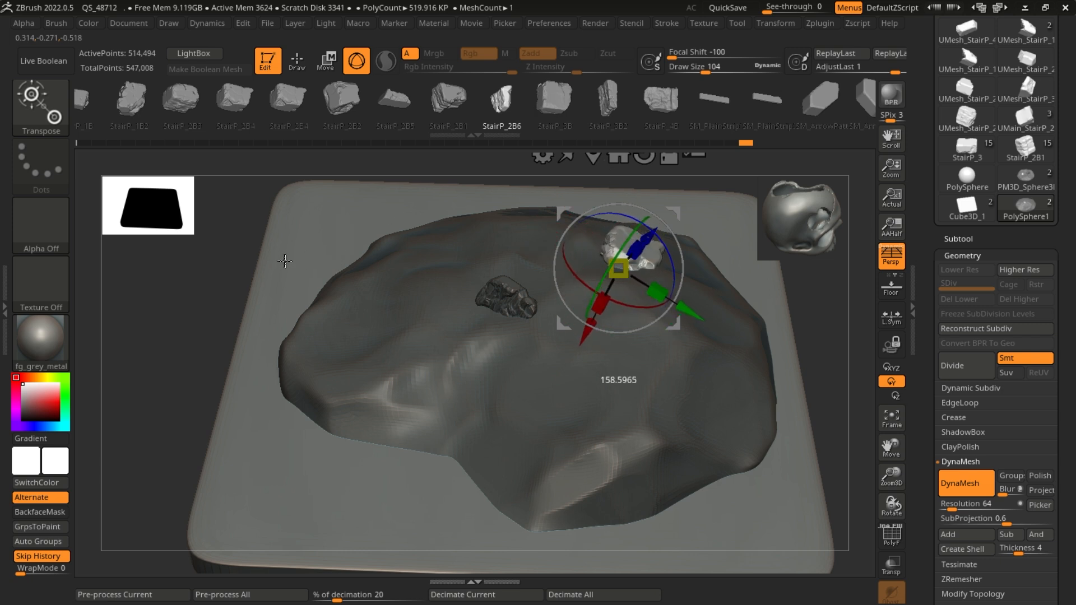
click(133, 100)
- Insert a StairP_1B2 stone on the mound's opposite upper slope and swap its shape to StairP_2
key(q)
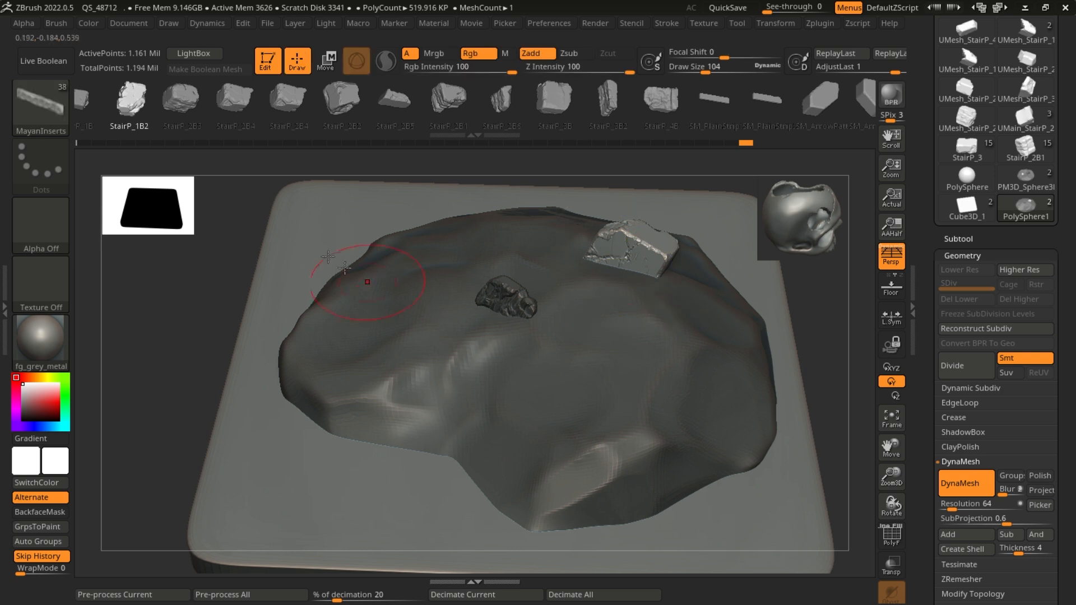
drag(402, 298, 343, 417)
key(ctrl+z)
key(w)
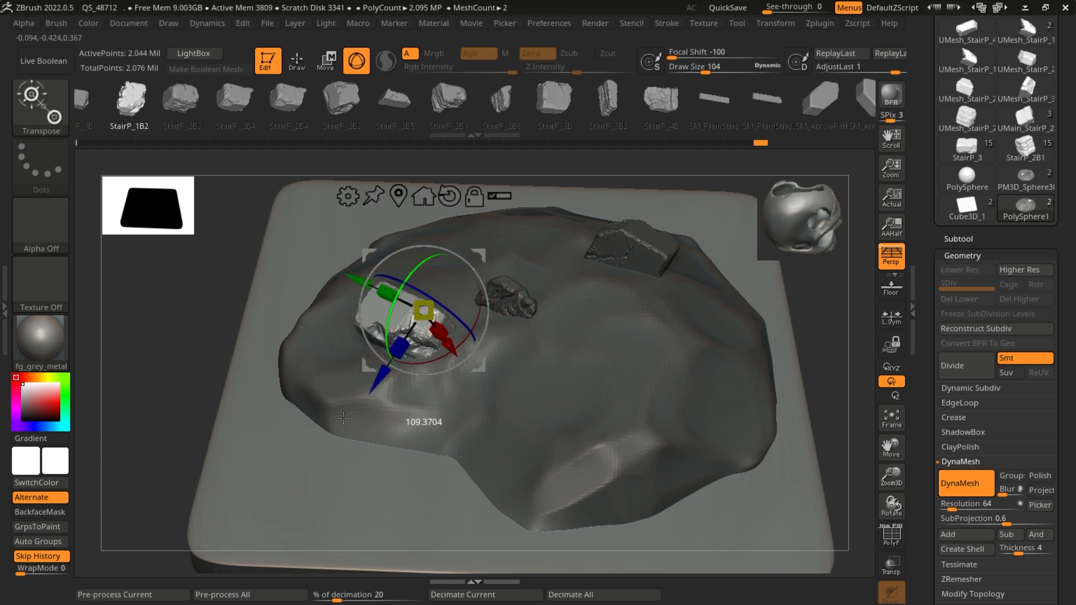
drag(451, 341, 460, 343)
ctrl+right_drag(483, 335, 472, 269)
right_drag(386, 314, 272, 348)
drag(419, 95, 692, 84)
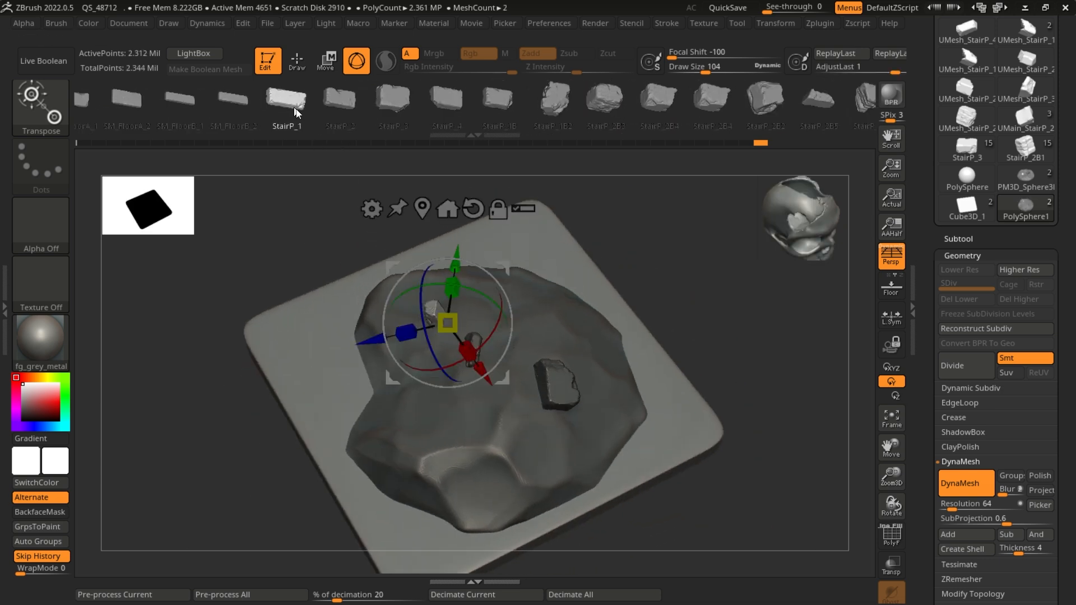
click(333, 113)
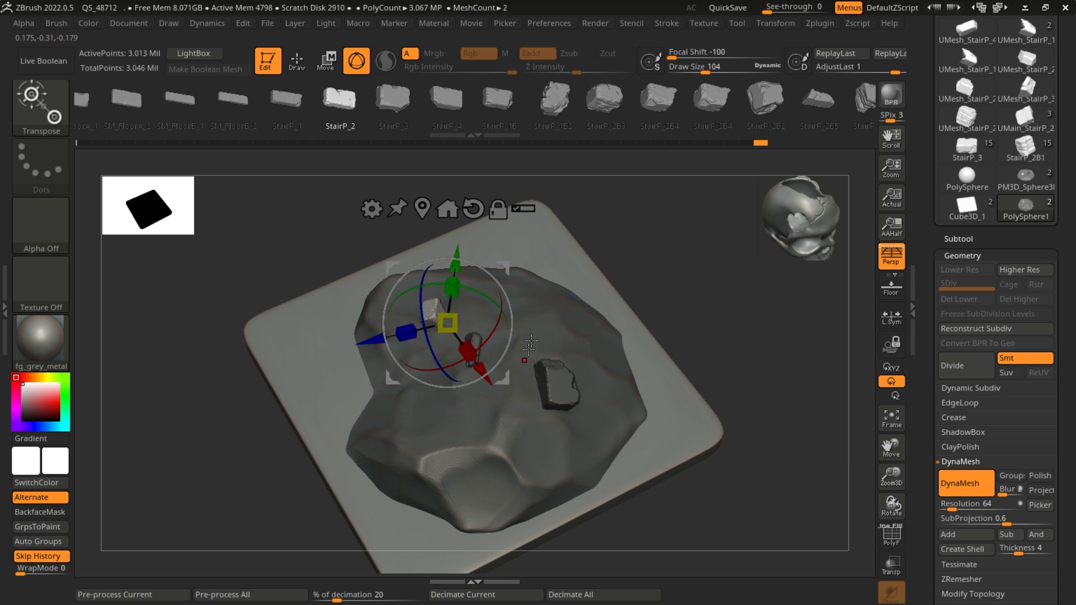
- Insert another StairP_2 block between the stones high on the mound and tilt it into the surface
key(q)
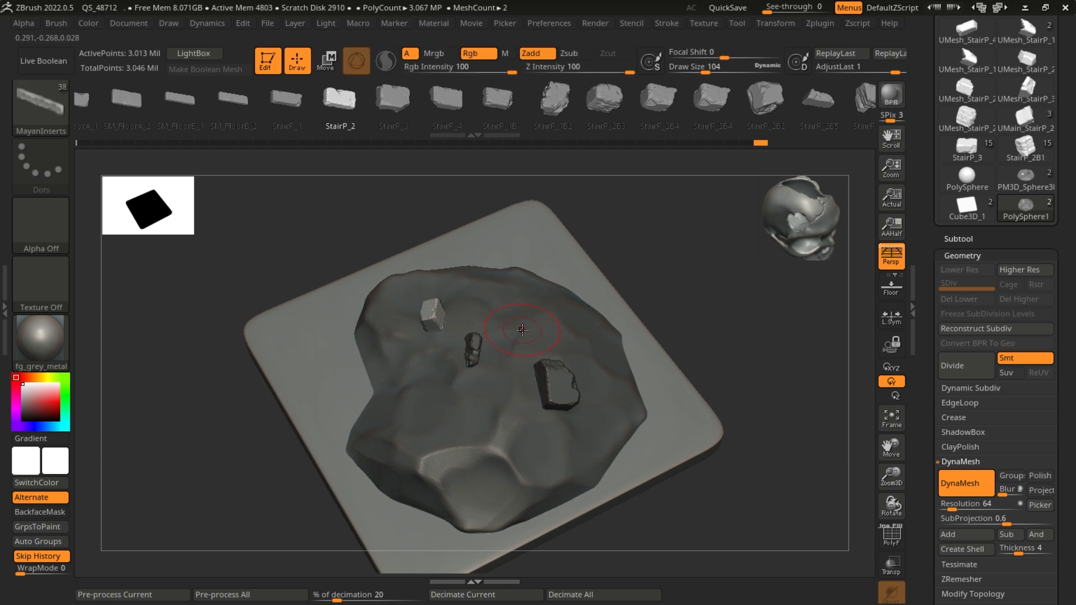
drag(516, 342, 514, 368)
key(w)
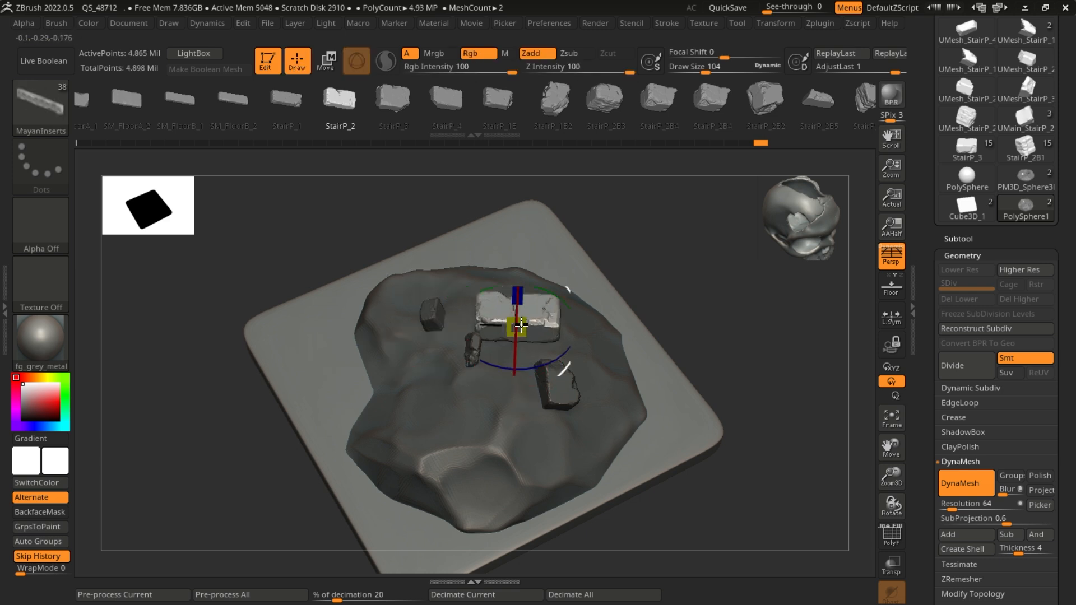
drag(519, 274, 554, 305)
key(q)
drag(698, 354, 673, 323)
key(q)
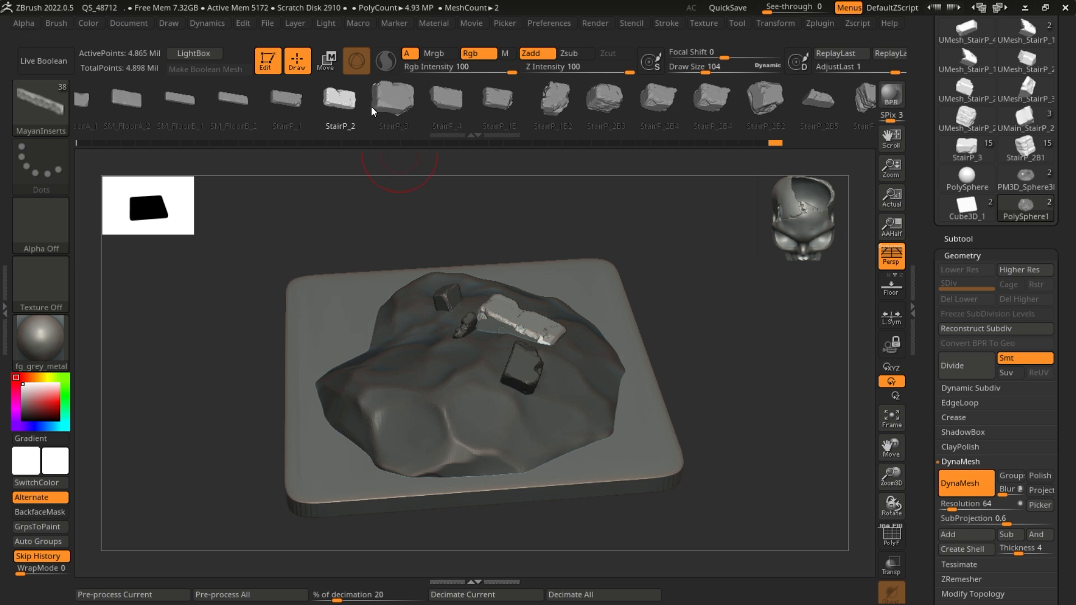
- Insert a small StairP_2B3 stone beside the long StairP_2 block near the mound's peak
click(609, 94)
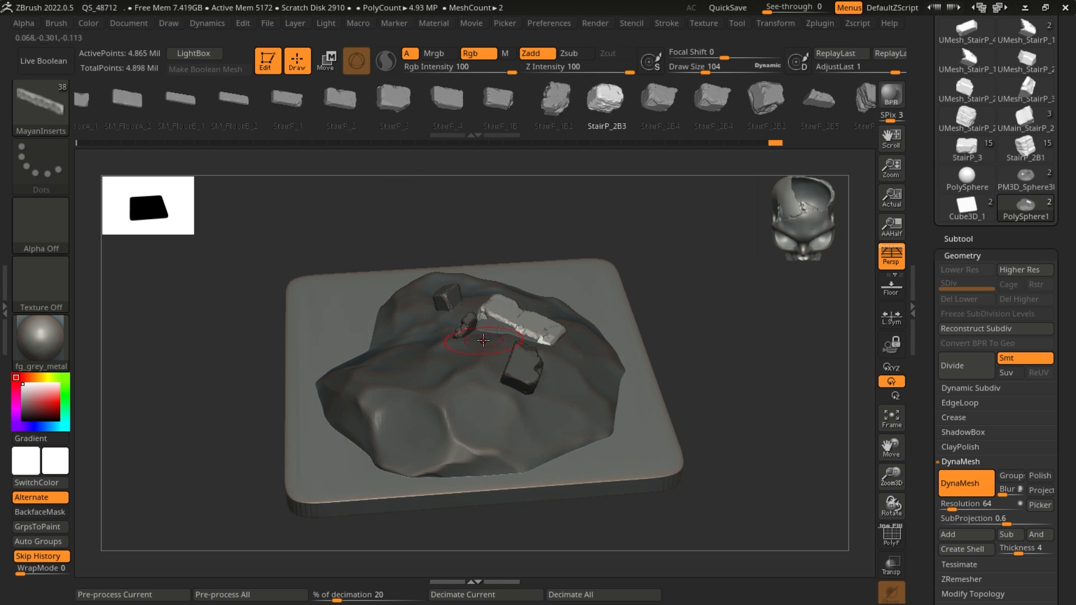
key(w)
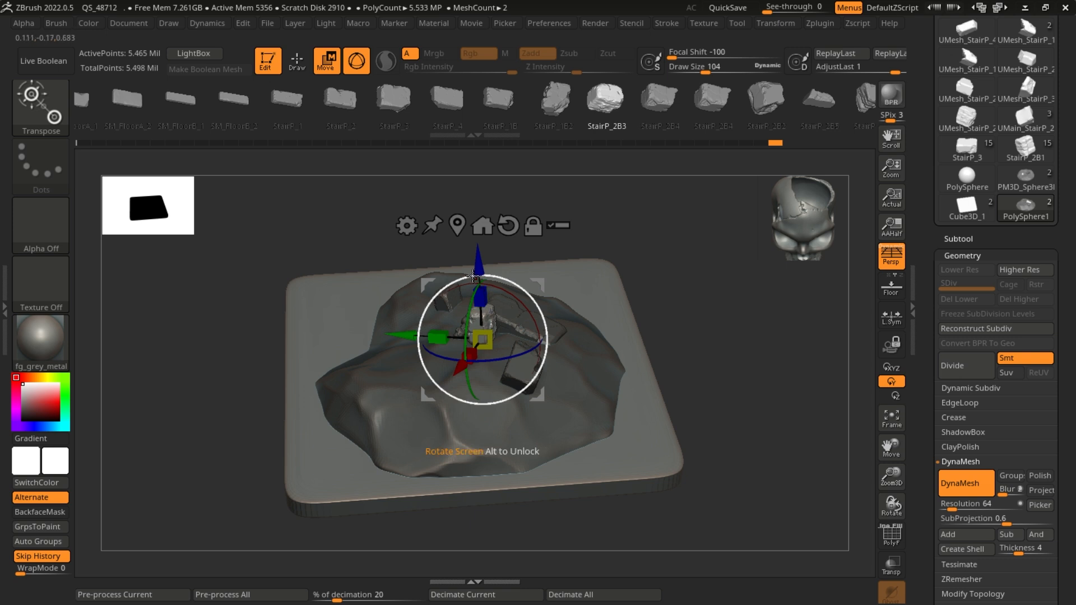
drag(483, 259, 496, 282)
- Move and rotate the small stone against the neighbouring blocks and swap its shape to StairP_2B1
drag(708, 346, 525, 395)
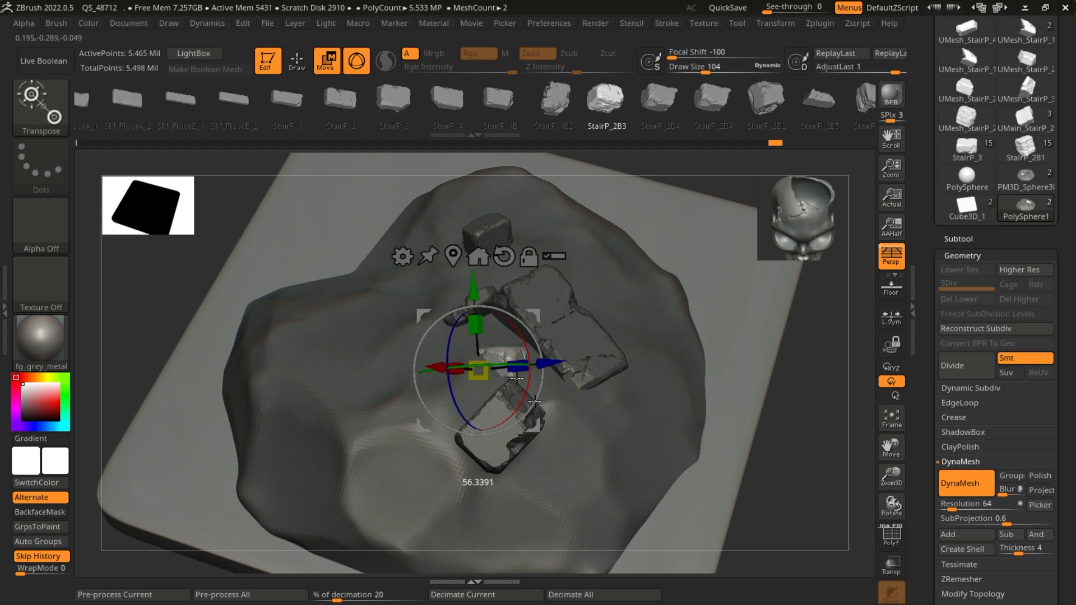
drag(472, 285, 472, 256)
drag(520, 310, 465, 312)
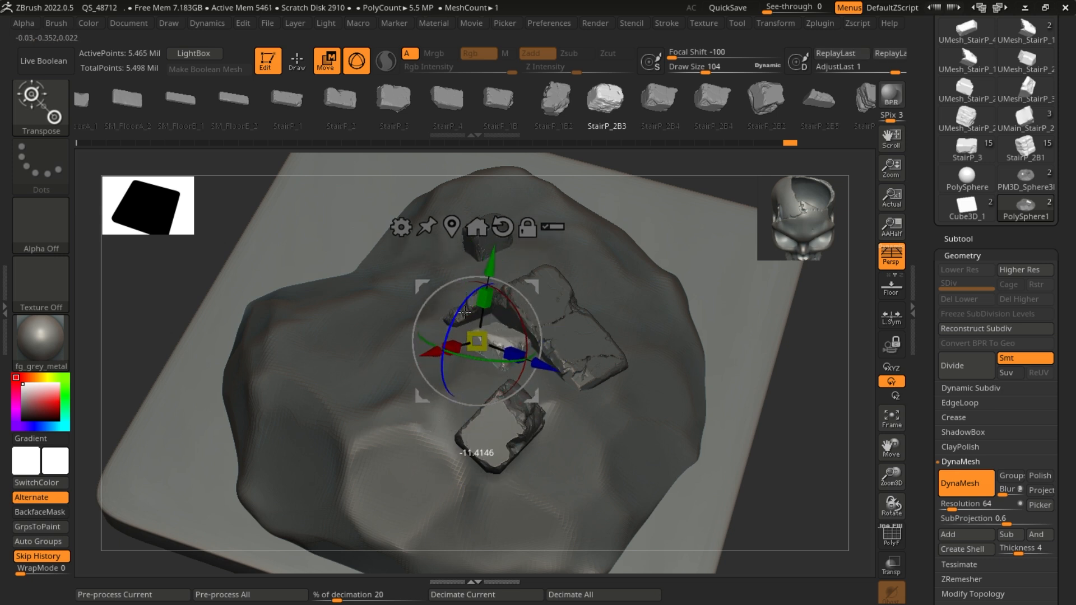
ctrl+right_drag(460, 308, 446, 326)
drag(238, 351, 238, 336)
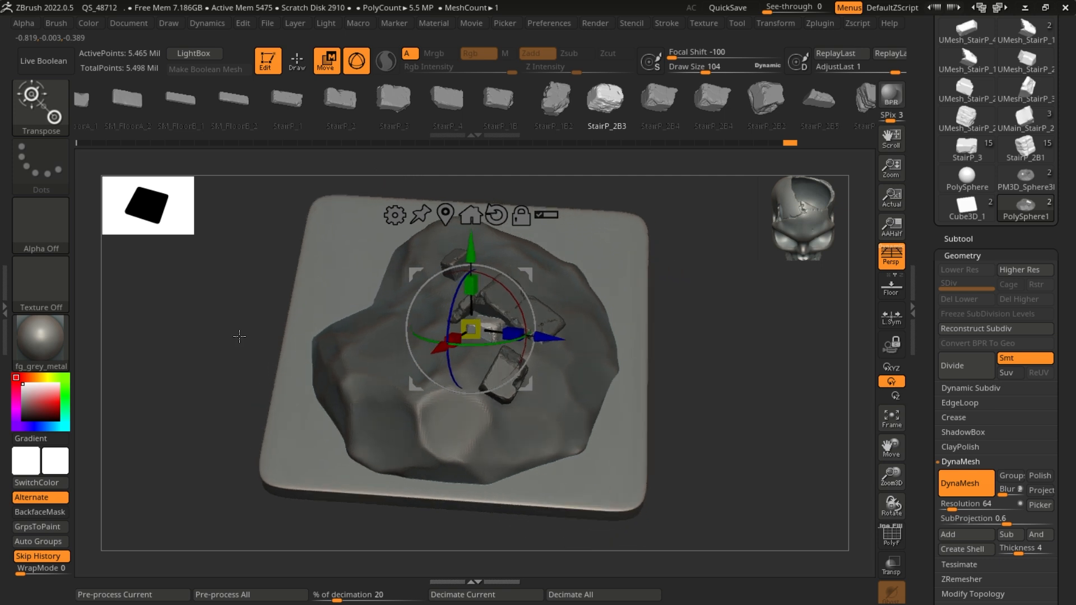
drag(706, 90, 620, 104)
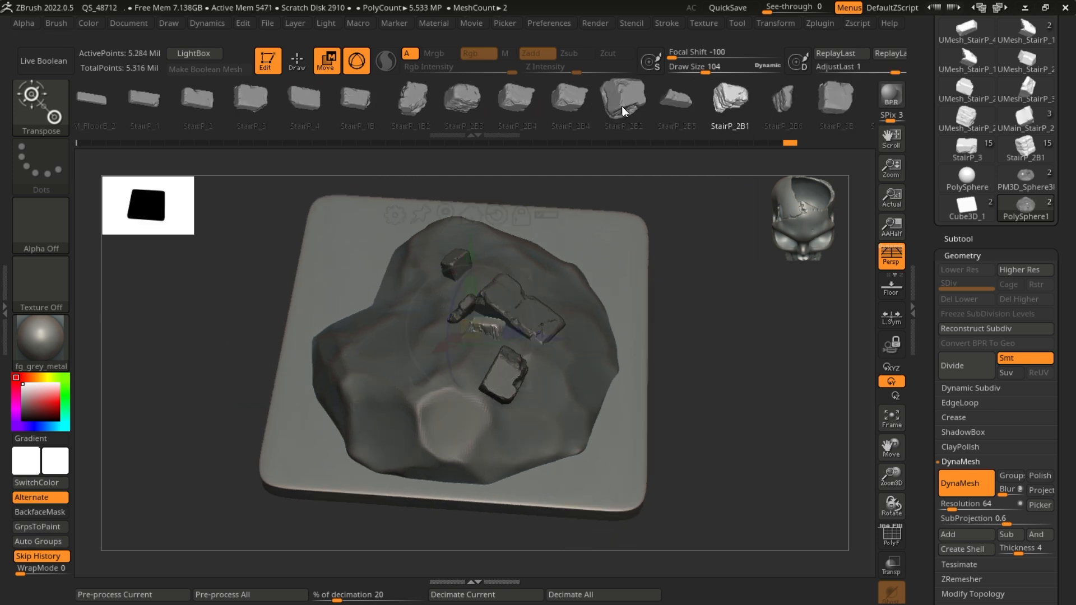
- Choose a faceted SM_ArrowPatt stone and insert it in the open area near the middle of the mound
key(q)
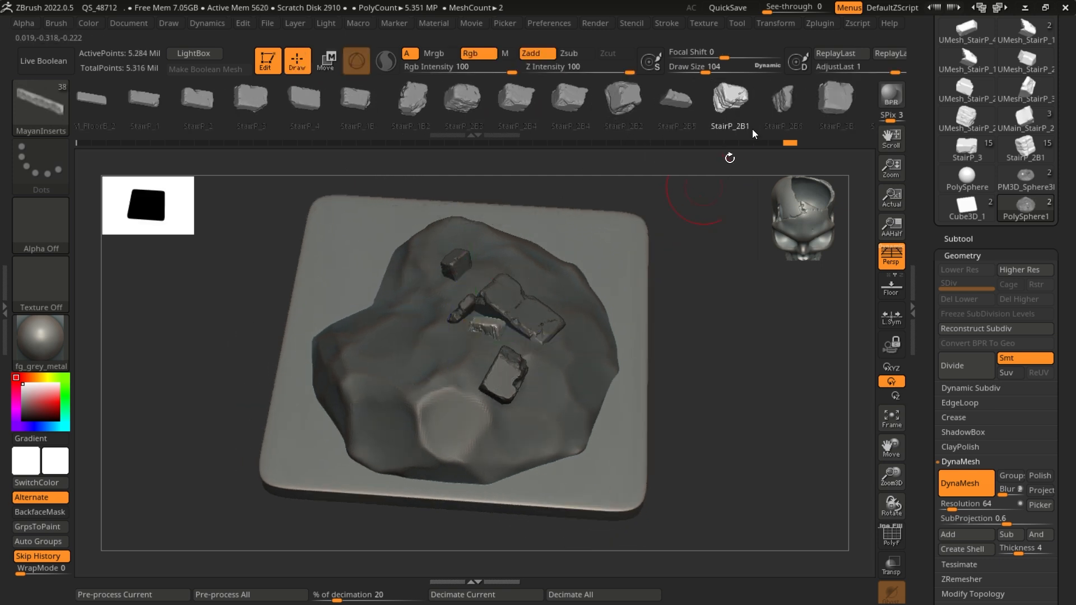
mouse_move(706, 103)
mouse_down()
mouse_move(454, 116)
mouse_move(379, 136)
mouse_up()
click(754, 104)
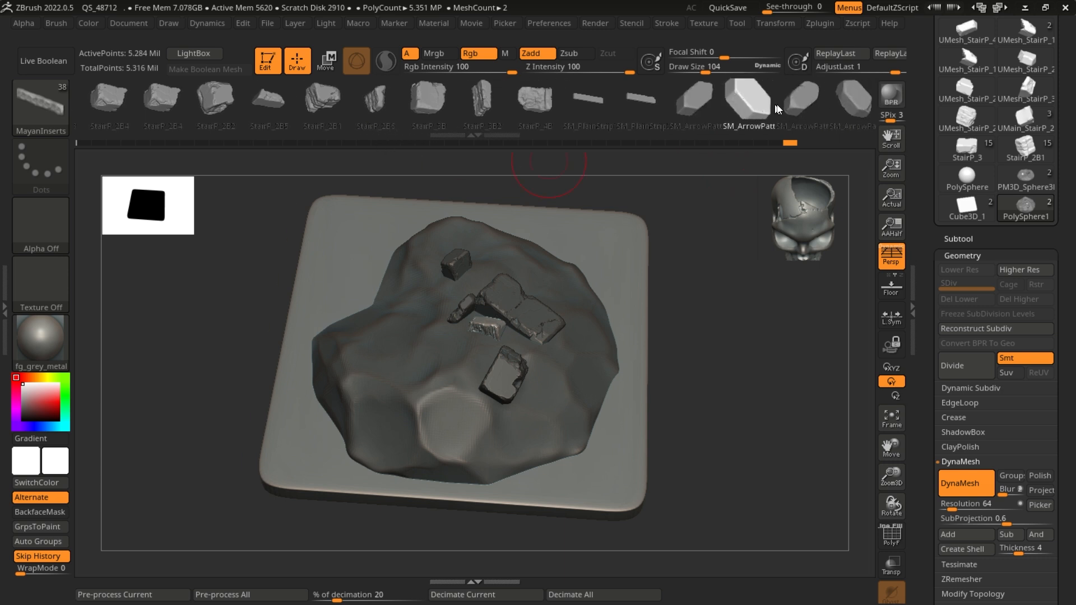
drag(687, 104, 351, 105)
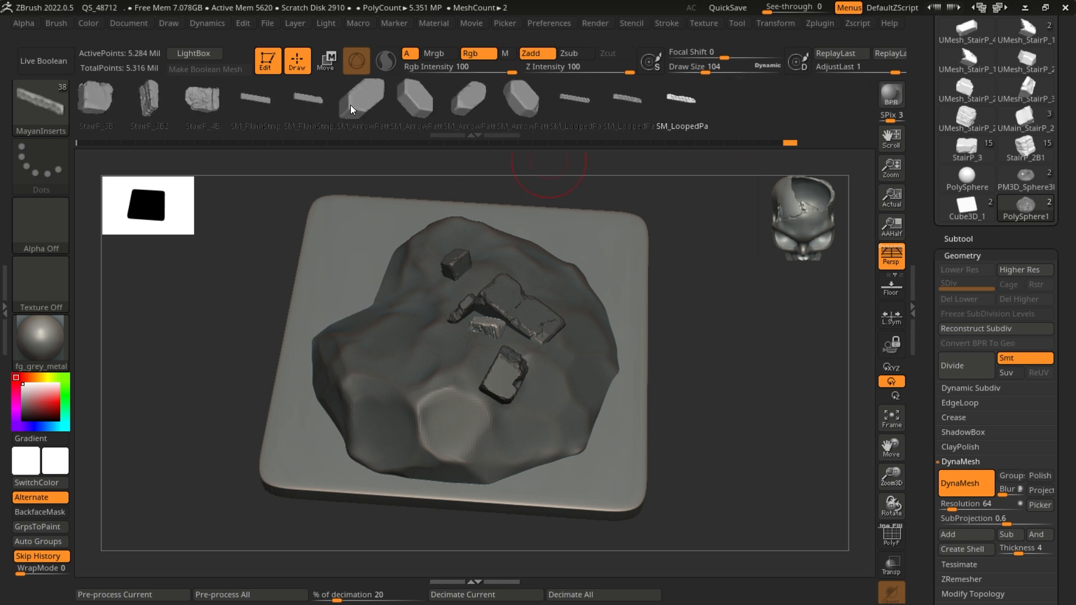
drag(506, 110, 490, 112)
click(495, 113)
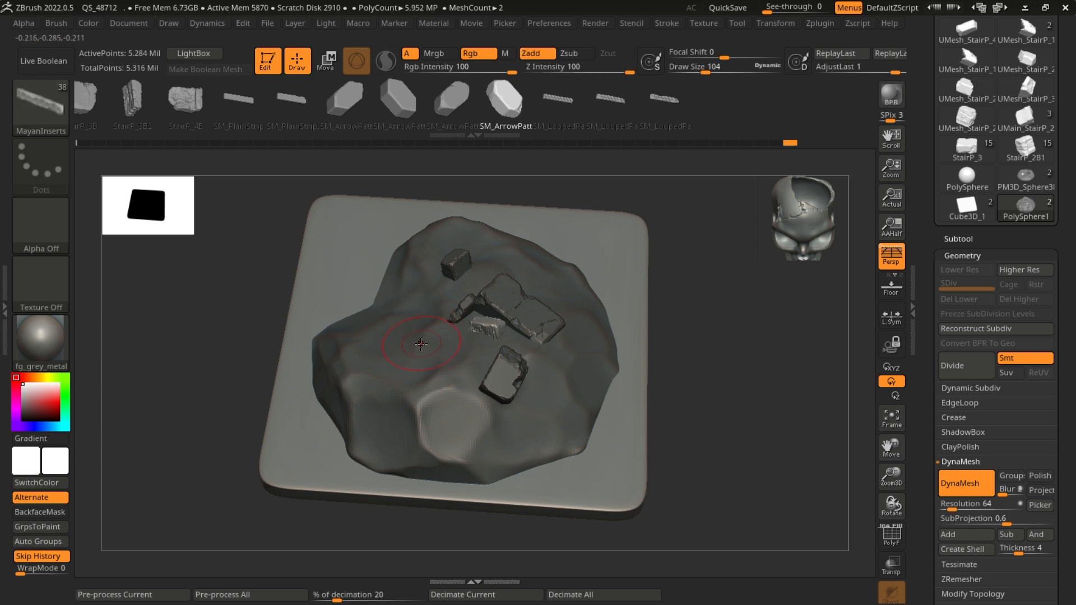
- Reposition and tilt the faceted stone so it sits partly sunk in the mound
key(w)
drag(413, 288, 414, 300)
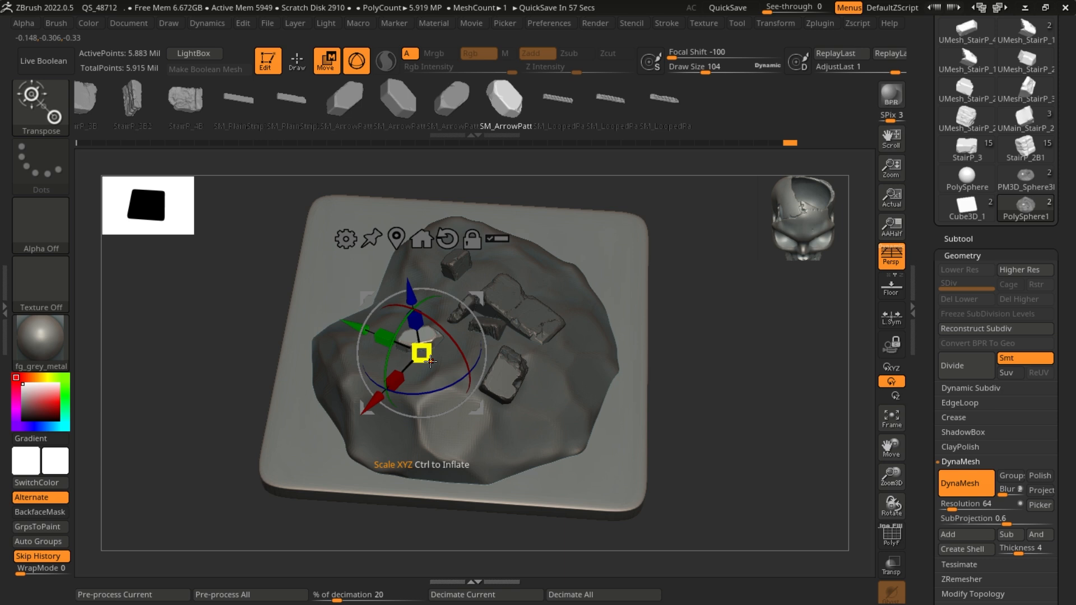
drag(393, 344, 415, 312)
drag(213, 511, 286, 538)
- Insert another SM_ArrowPatt stone beside the faceted one and swap its shape to StairP_3B
key(q)
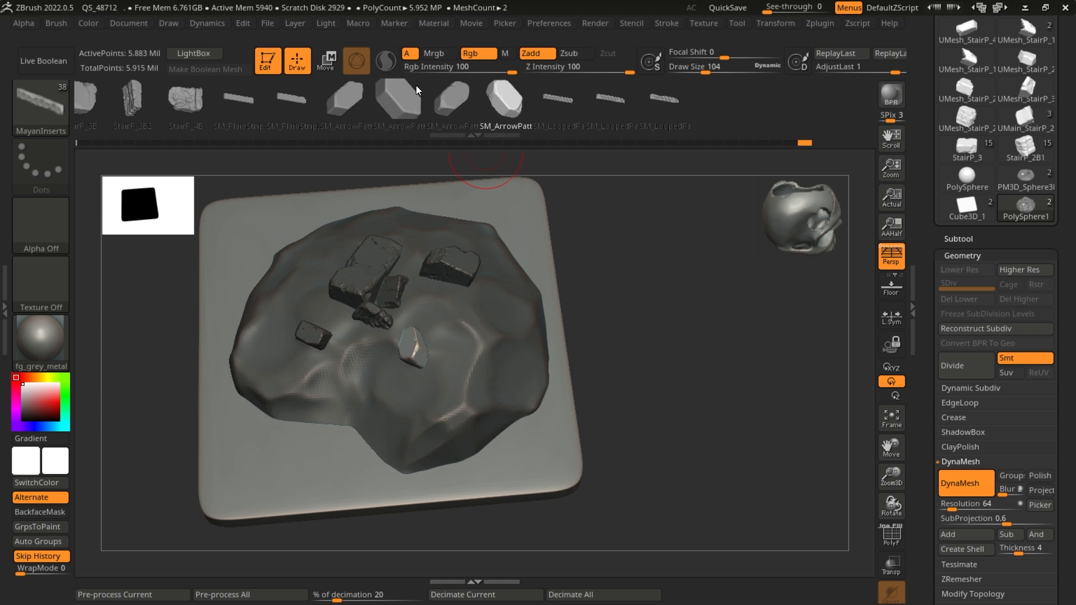
mouse_move(479, 329)
mouse_down()
mouse_move(480, 364)
mouse_move(478, 350)
mouse_move(500, 356)
mouse_move(489, 319)
mouse_move(428, 363)
mouse_up()
key(ctrl+z)
key(w)
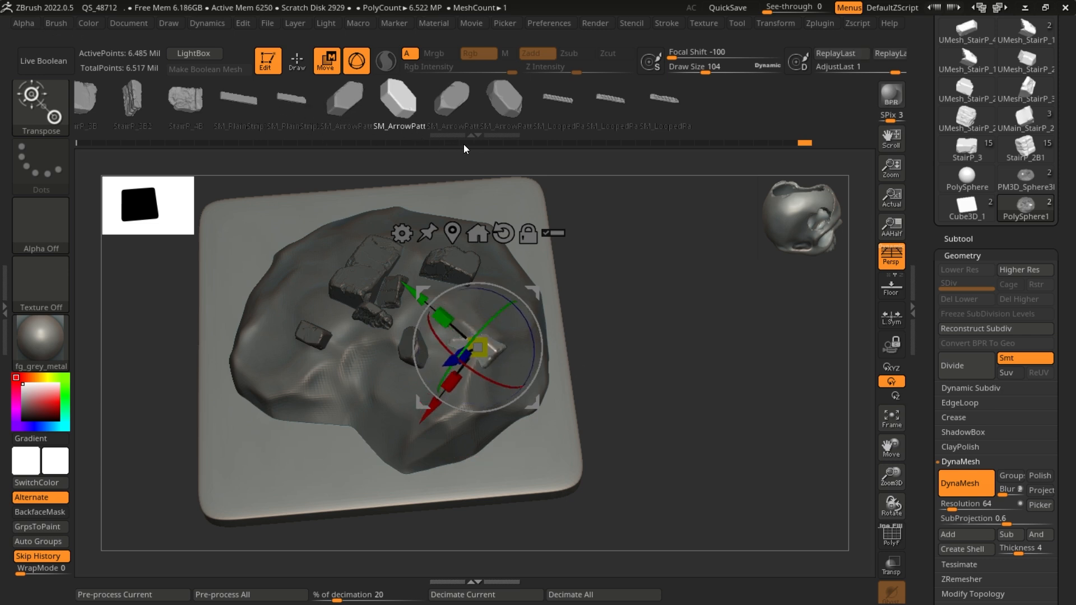
click(262, 107)
- Insert a StairP_2B2 stone near the mound's edge behind the StairP_3B piece and tilt it into the slope
key(q)
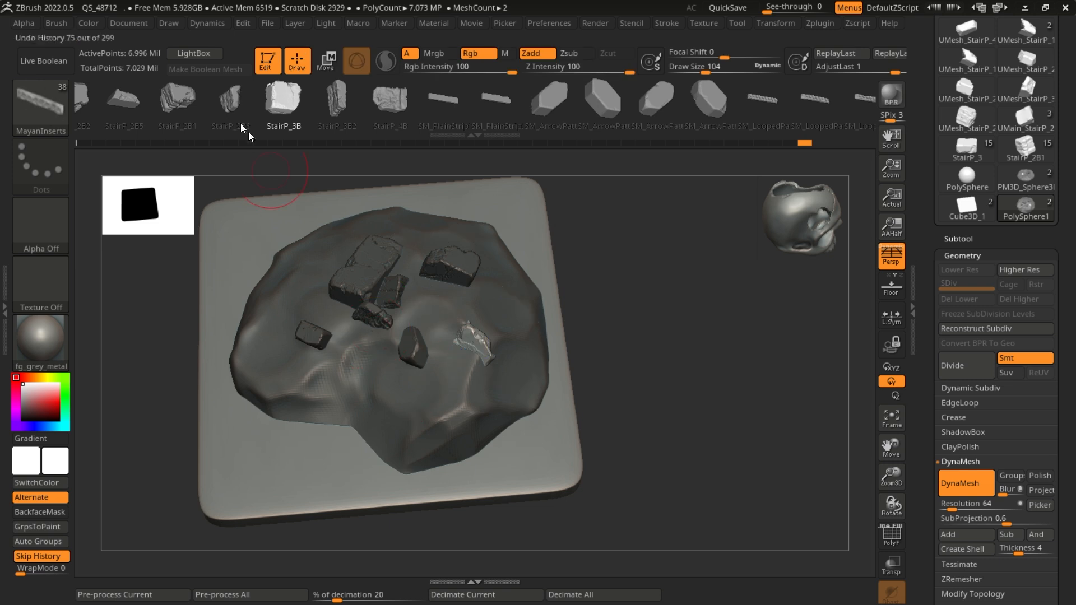
drag(206, 112, 703, 195)
click(562, 105)
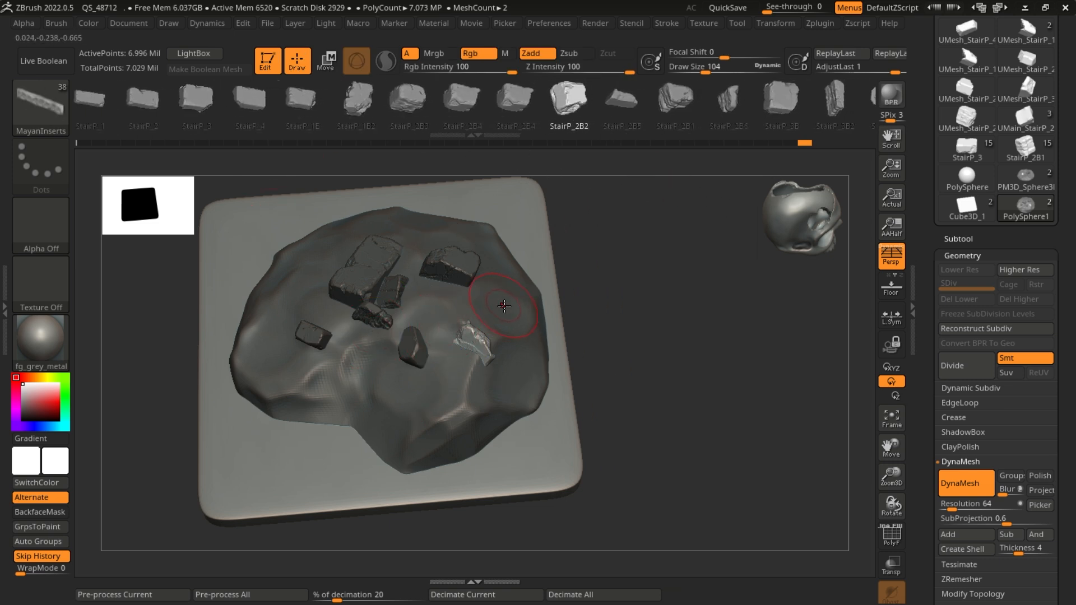
drag(518, 315, 551, 322)
key(w)
drag(498, 256, 498, 245)
drag(690, 483, 689, 423)
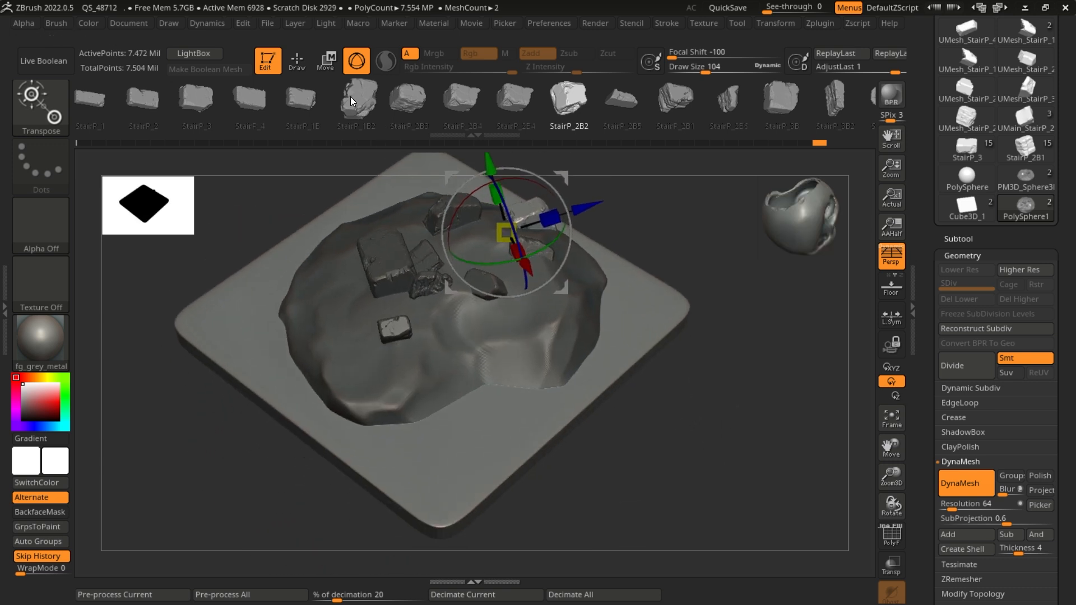
- Choose the StairP_1B2 stone and insert it on the bare slope below the StairP_3B piece
click(297, 104)
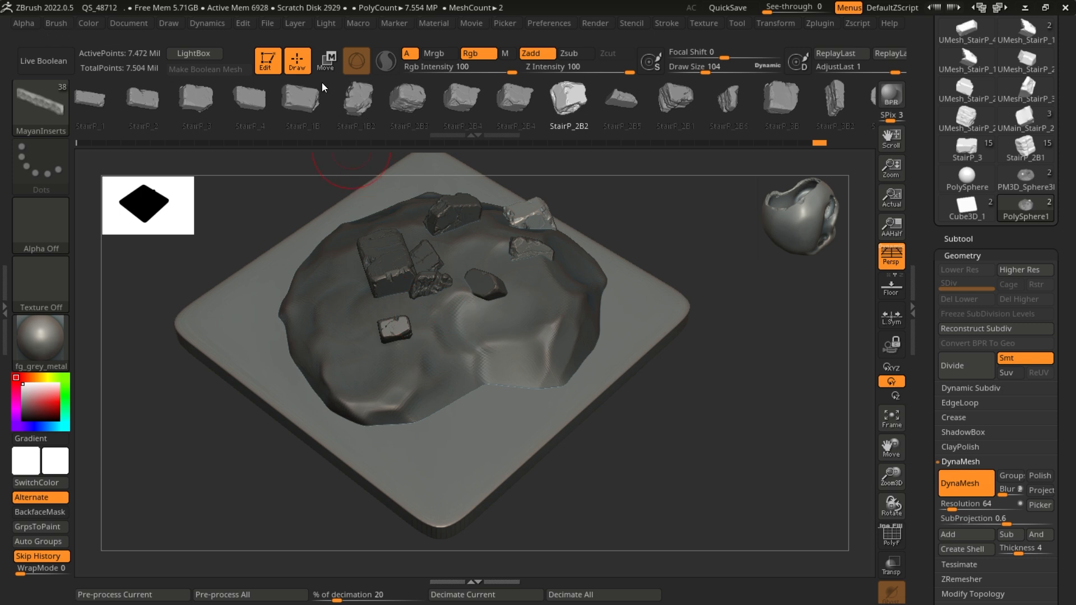
click(373, 102)
click(352, 103)
click(394, 106)
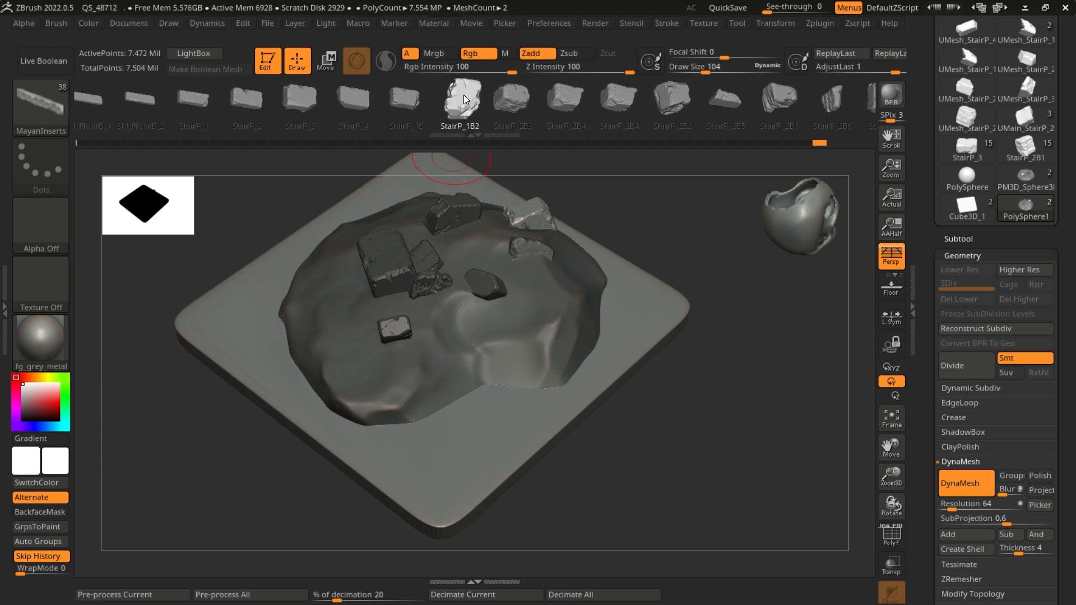
drag(543, 318, 552, 335)
- Rotate the StairP_1B2 stone into the slope and swap its shape to StairP_2B3
key(w)
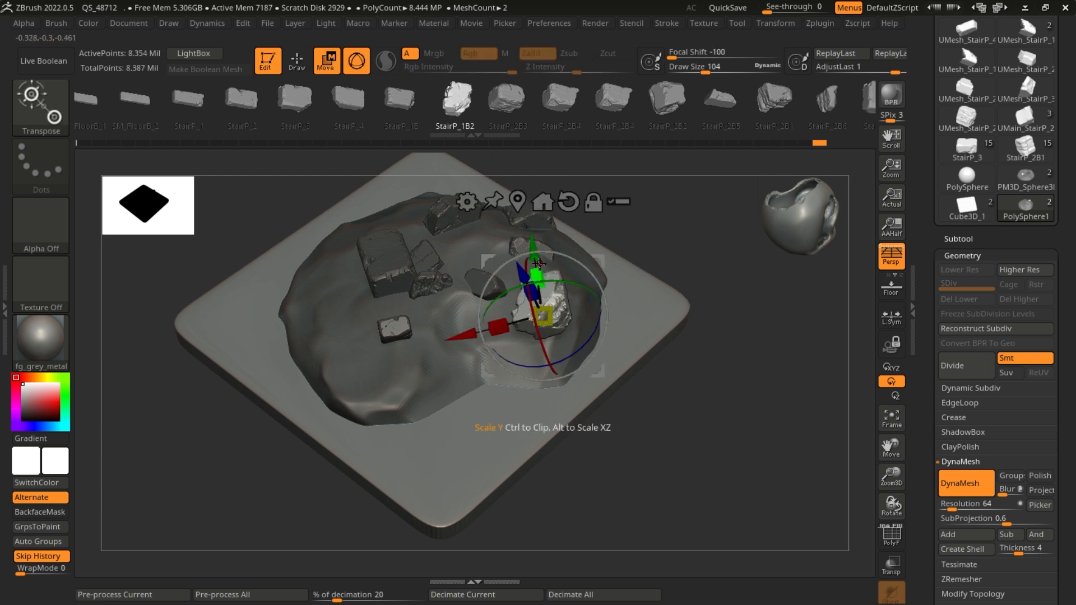
drag(523, 273, 542, 308)
drag(500, 376, 512, 370)
drag(609, 468, 619, 443)
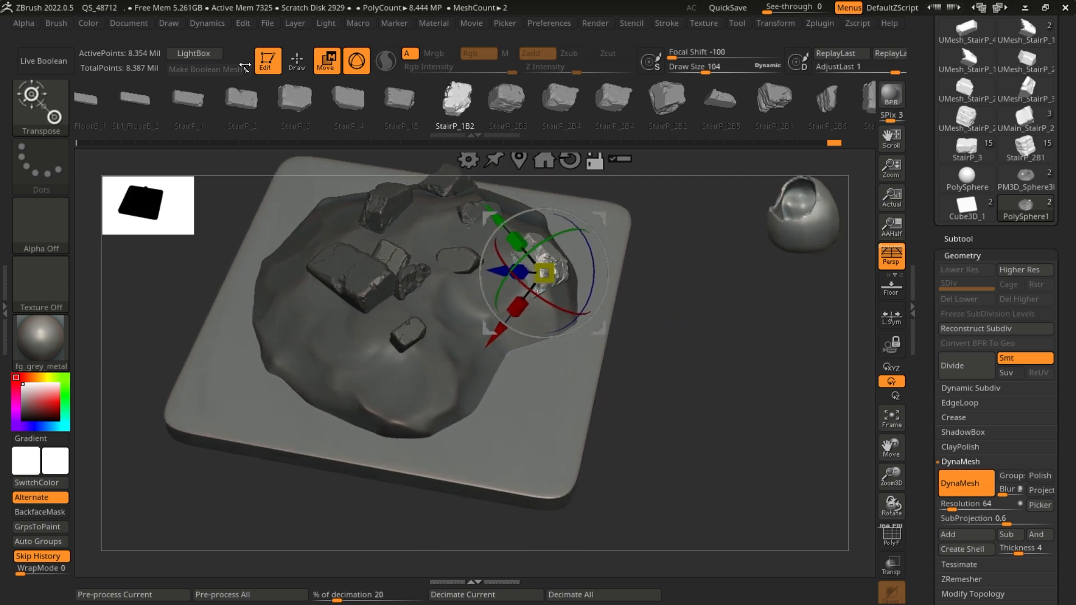
click(348, 99)
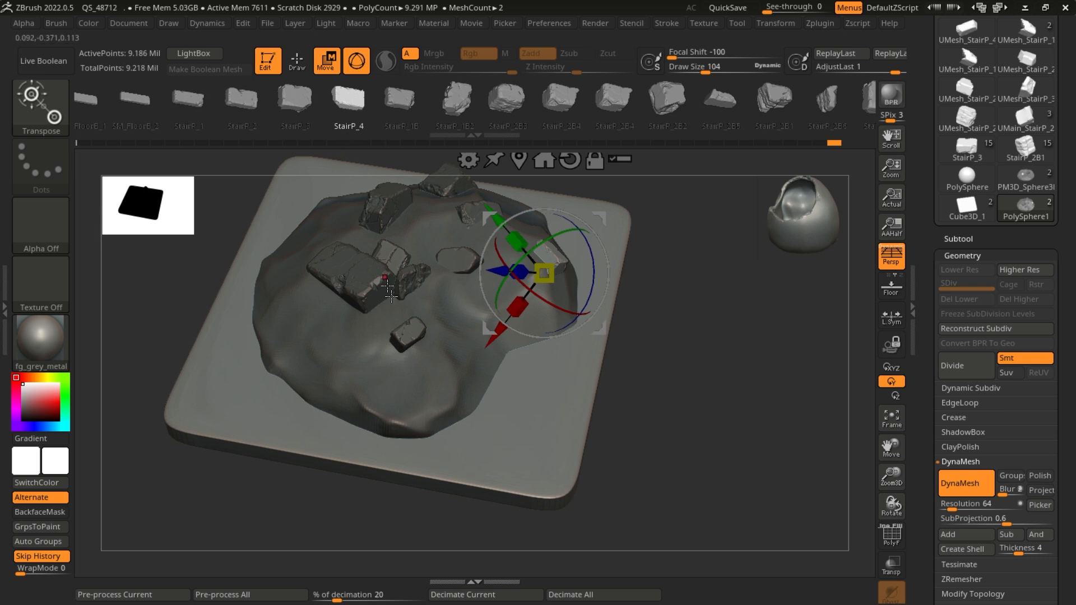
click(519, 93)
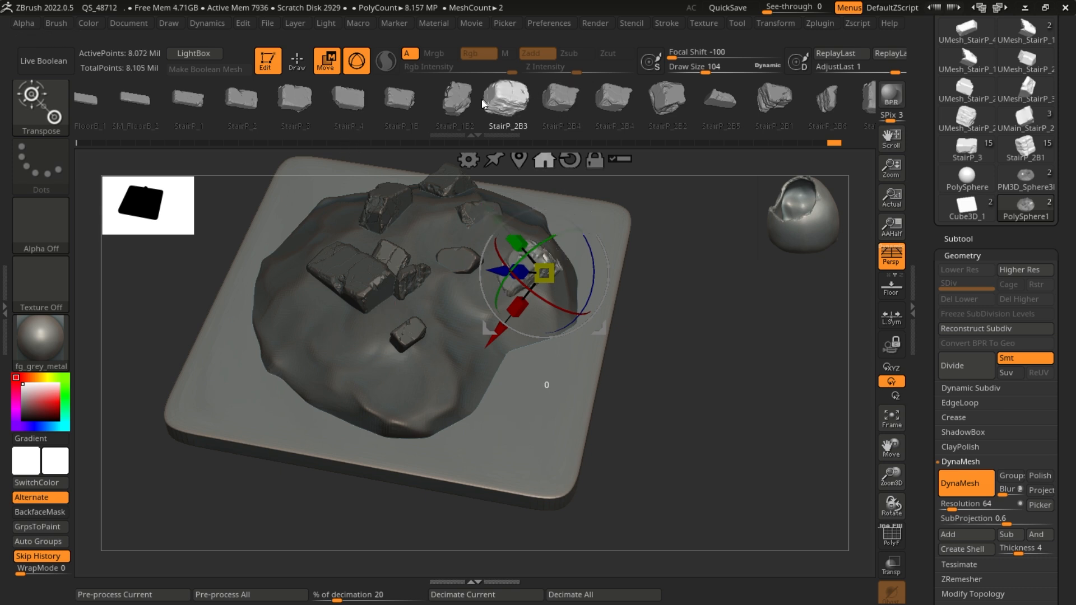
- Insert a large StairP_1B block beside the small cube-shaped stone and tilt it into the mound
key(q)
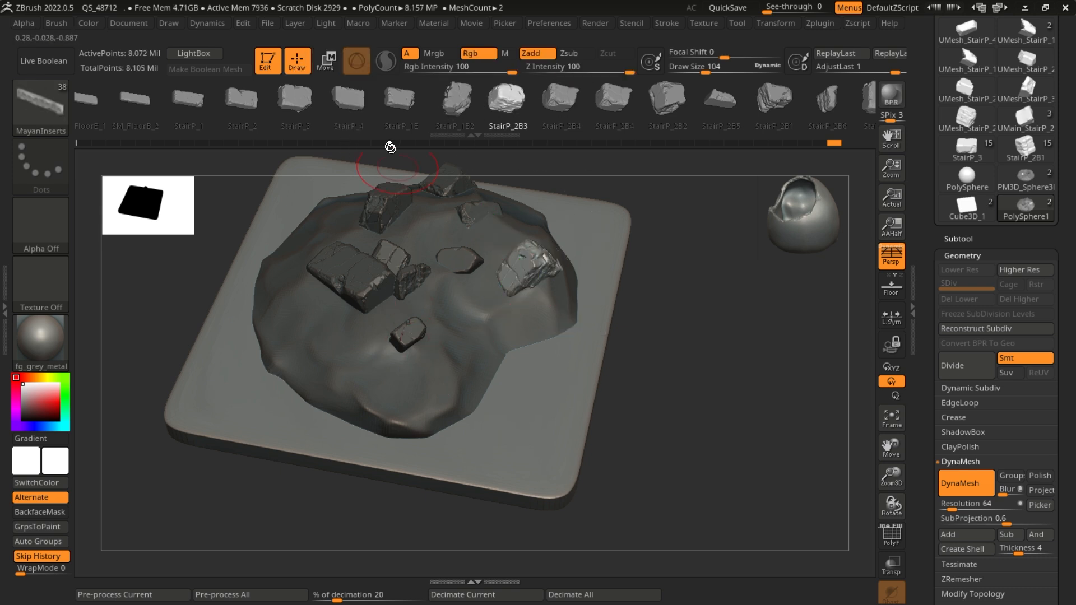
click(396, 99)
drag(476, 328, 498, 350)
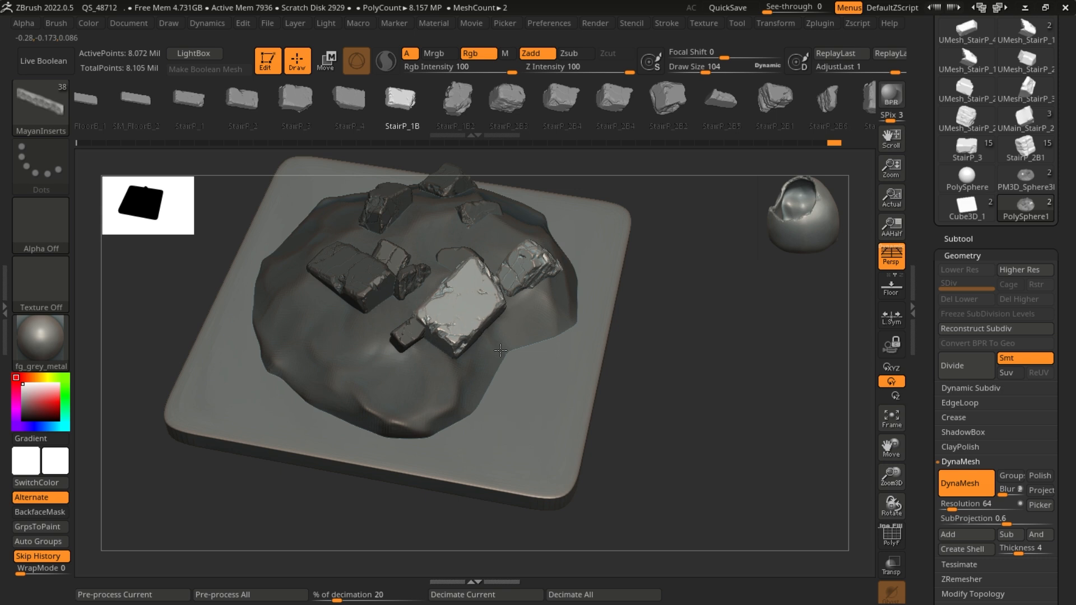
key(w)
drag(475, 280, 442, 331)
ctrl+right_drag(511, 356, 529, 324)
- Switch from the MayanInserts brush to the Clay brush for sculpting the mound
key(q)
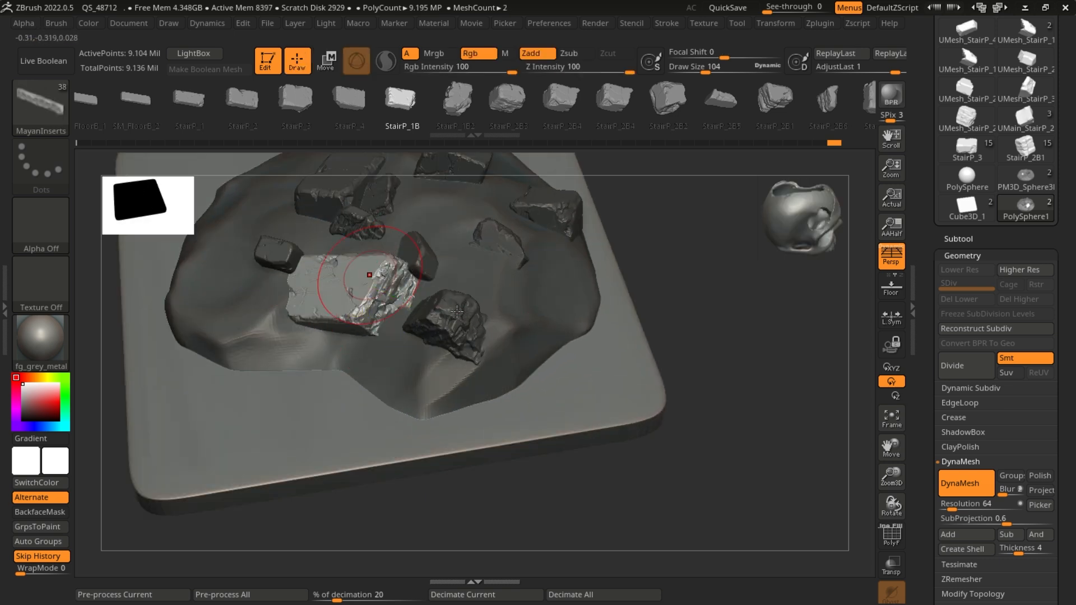
click(45, 106)
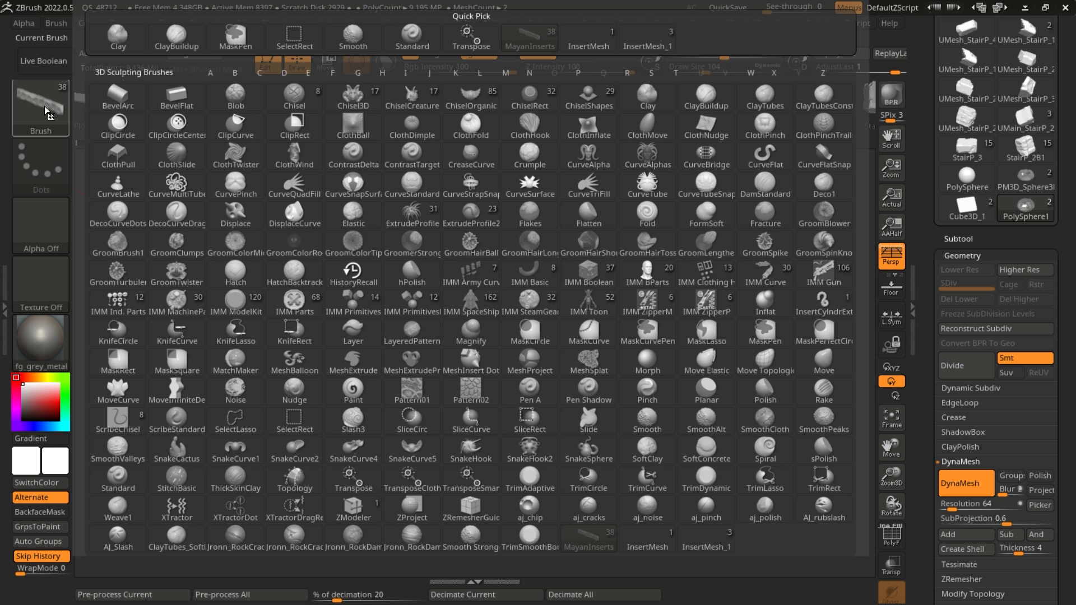
click(112, 44)
drag(599, 513, 615, 516)
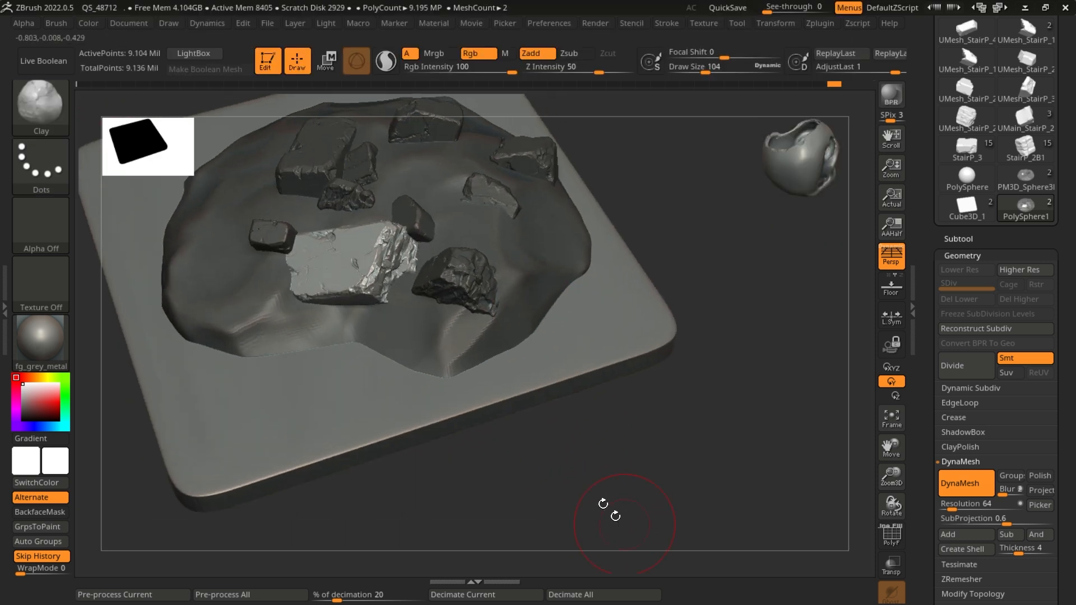
- Clear the mask from the mound and its inserted stones, and try a Clay stroke on the mound
ctrl+drag(724, 444, 753, 484)
alt+drag(703, 469, 718, 513)
key(ctrl+z)
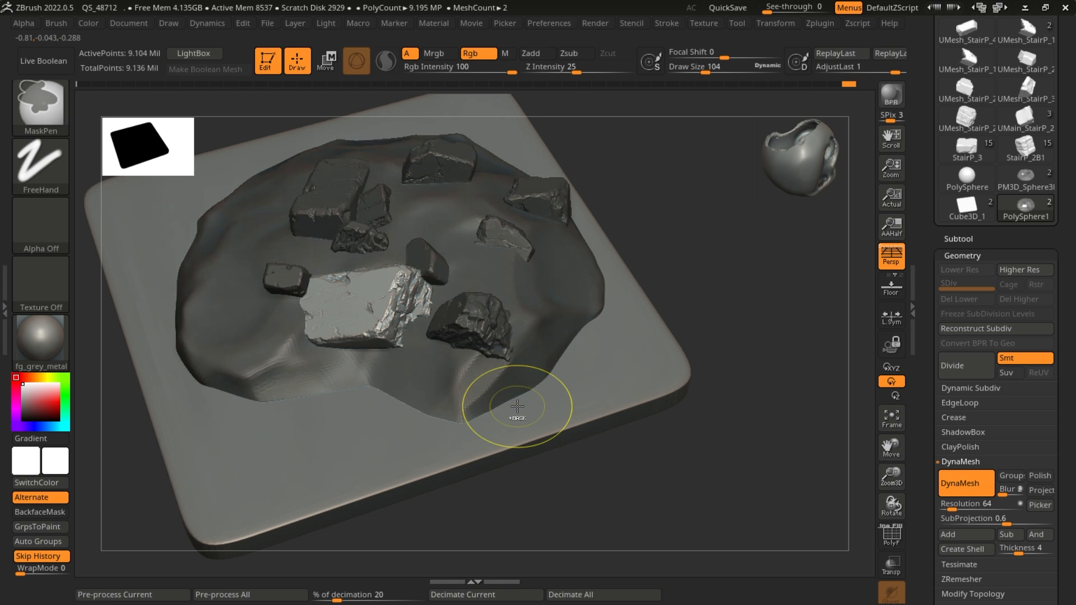
mouse_move(682, 501)
mouse_down()
mouse_move(665, 489)
mouse_move(674, 496)
mouse_up()
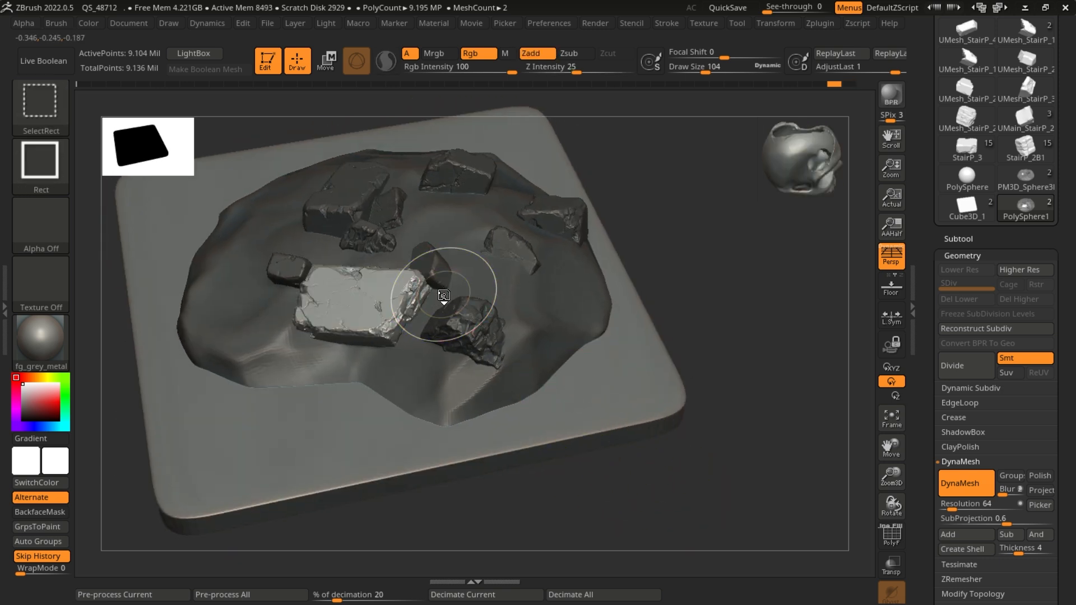
key(ctrl+shift+z)
ctrl+drag(716, 345, 741, 305)
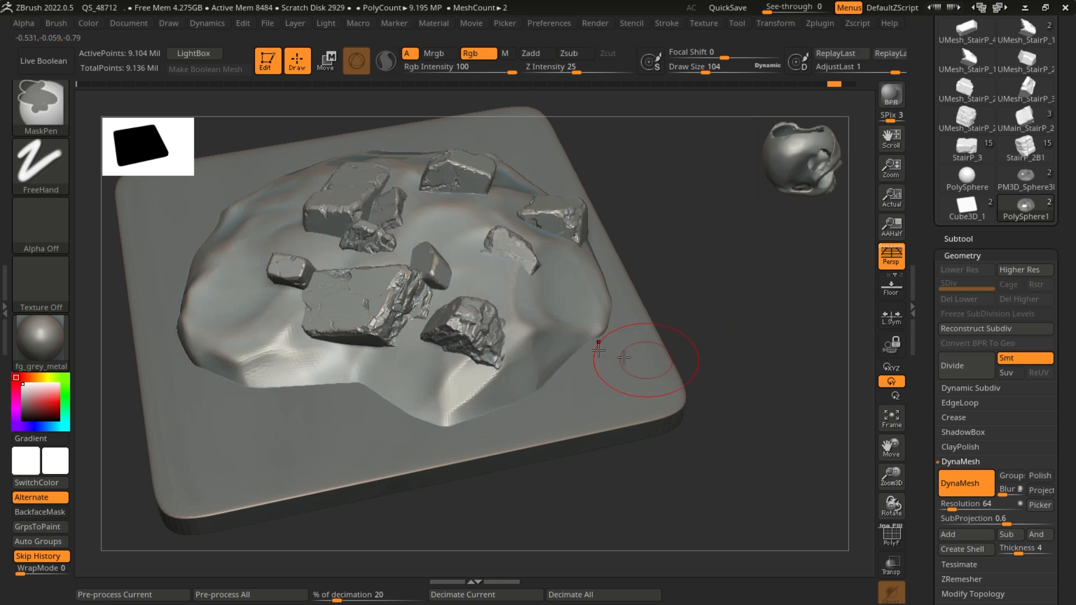
drag(528, 328, 527, 341)
key(ctrl+z)
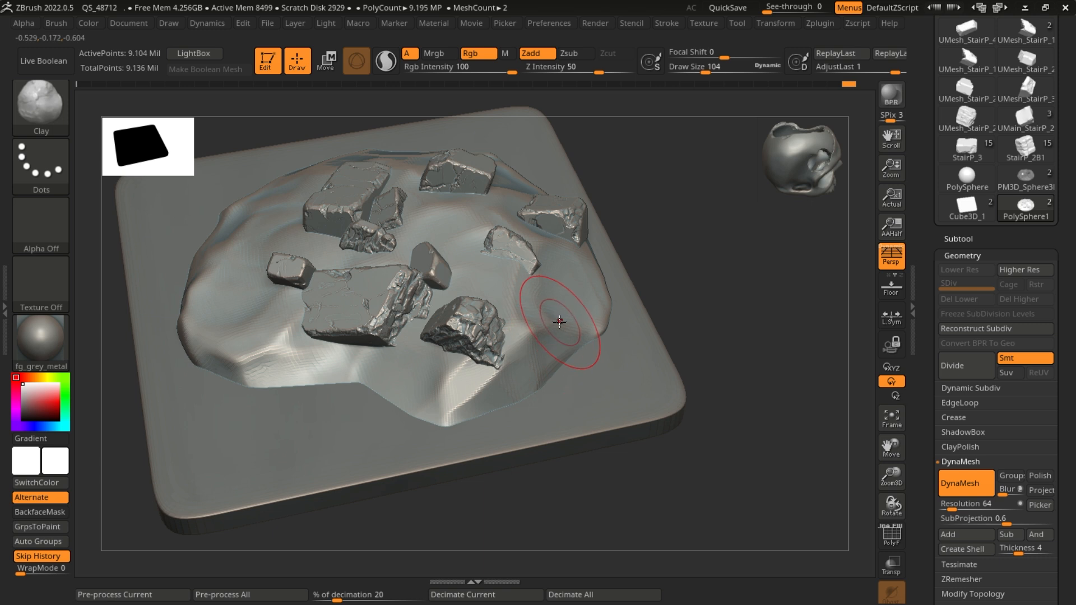
- Isolate the mound by its polygroup and mask all inserted stones, leaving only the mound surface editable
key(ctrl)
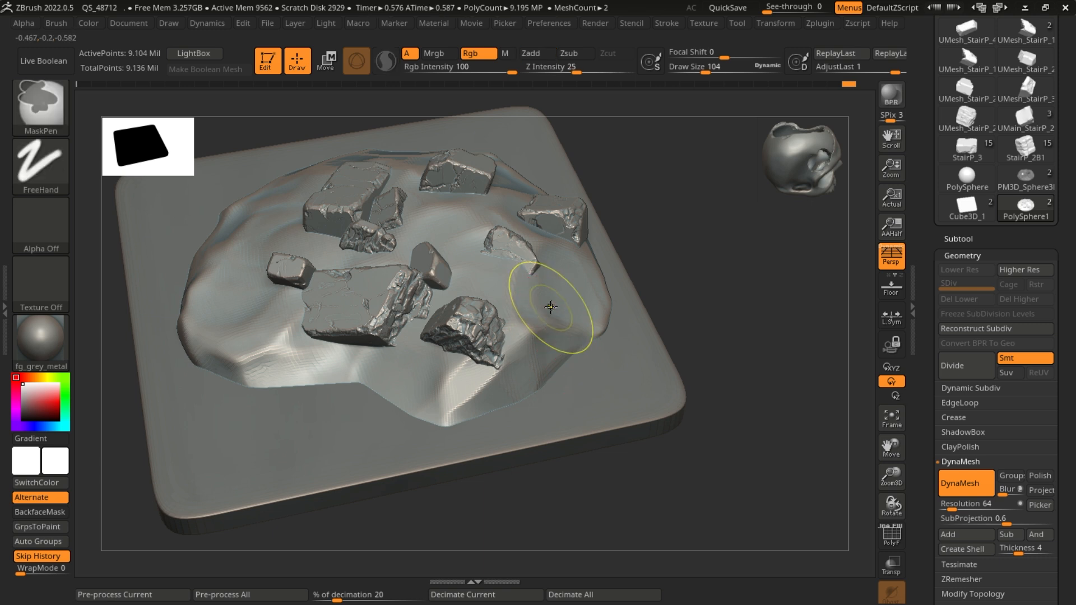
key(shift+f)
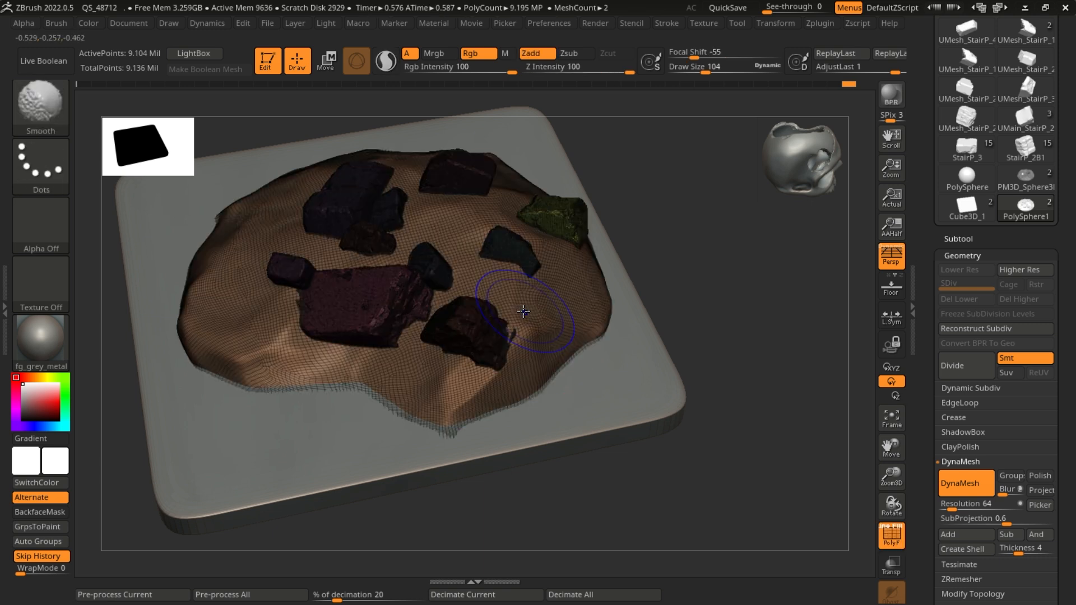
ctrl+shift+click(521, 309)
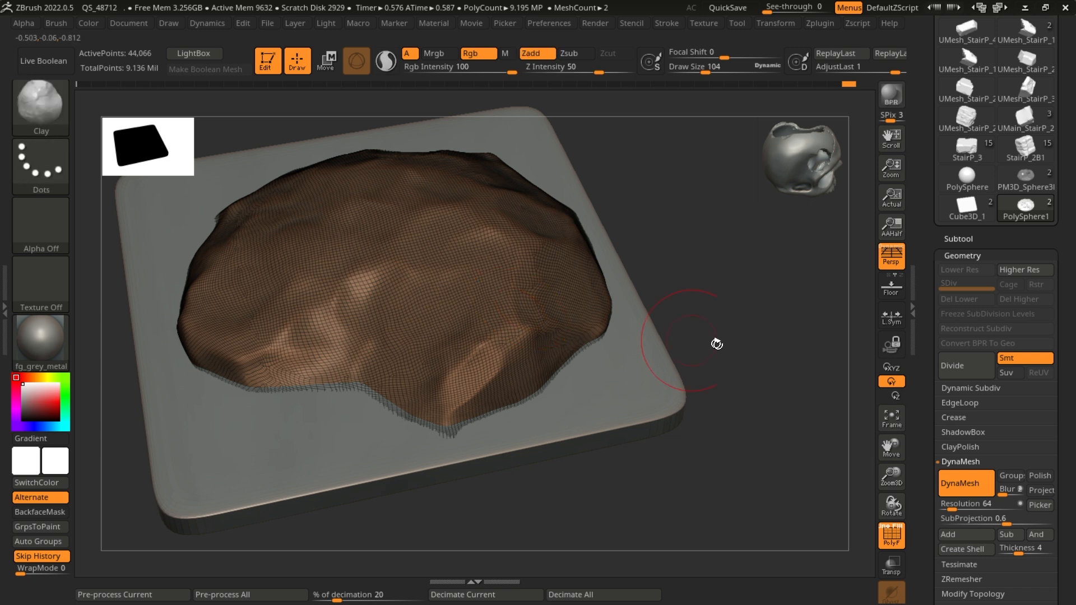
ctrl+shift+click(736, 351)
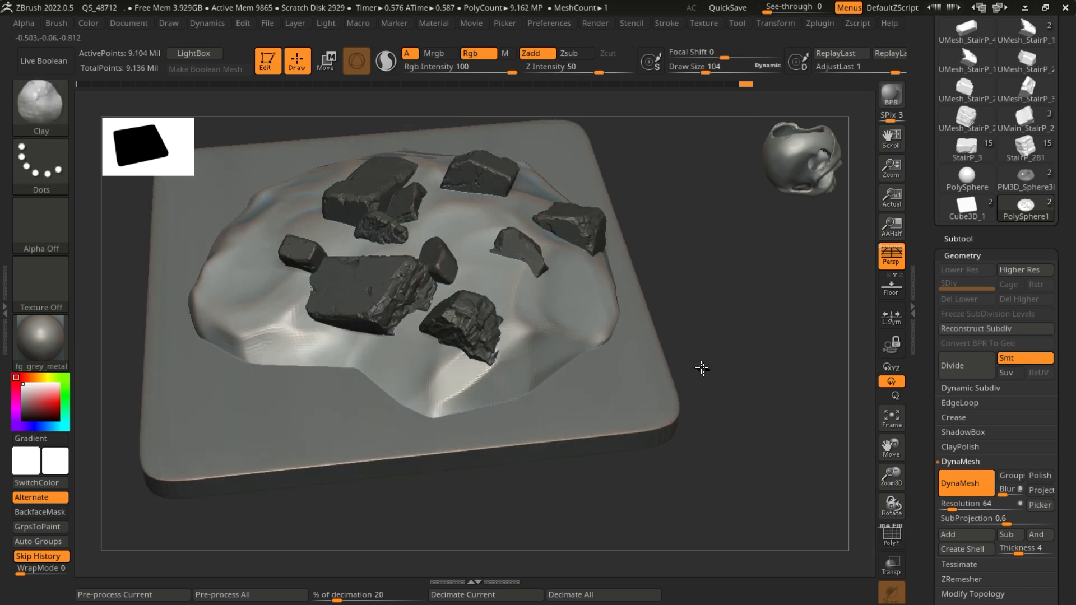
- Try raising the mound with Clay beside the rough stone near its edge, and undo the stroke
drag(496, 353, 516, 337)
key(ctrl+z)
key(ctrl+z)
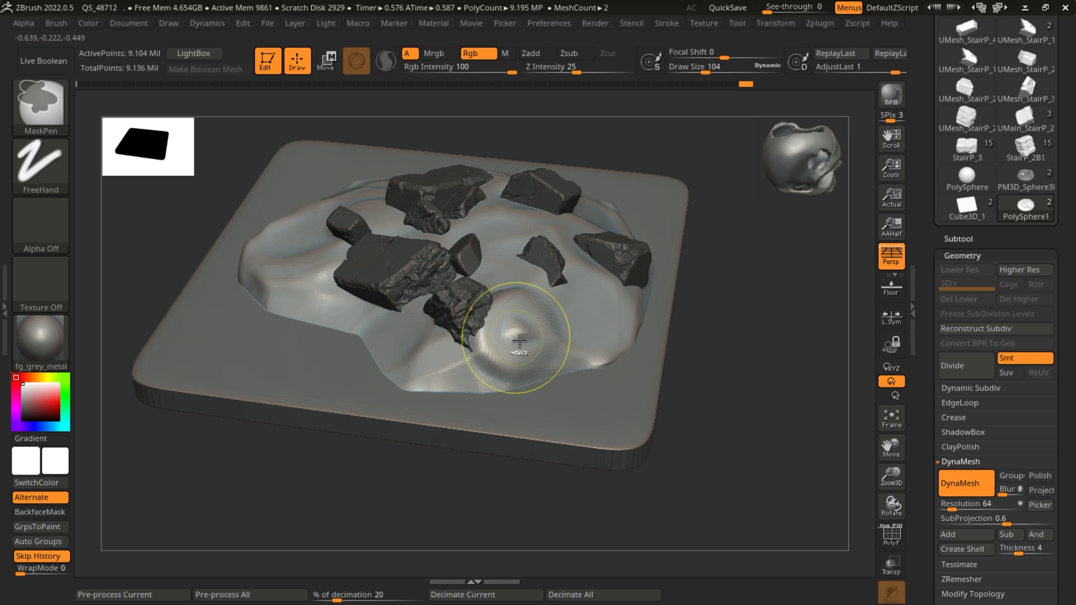
ctrl+click(684, 401)
ctrl+click(705, 421)
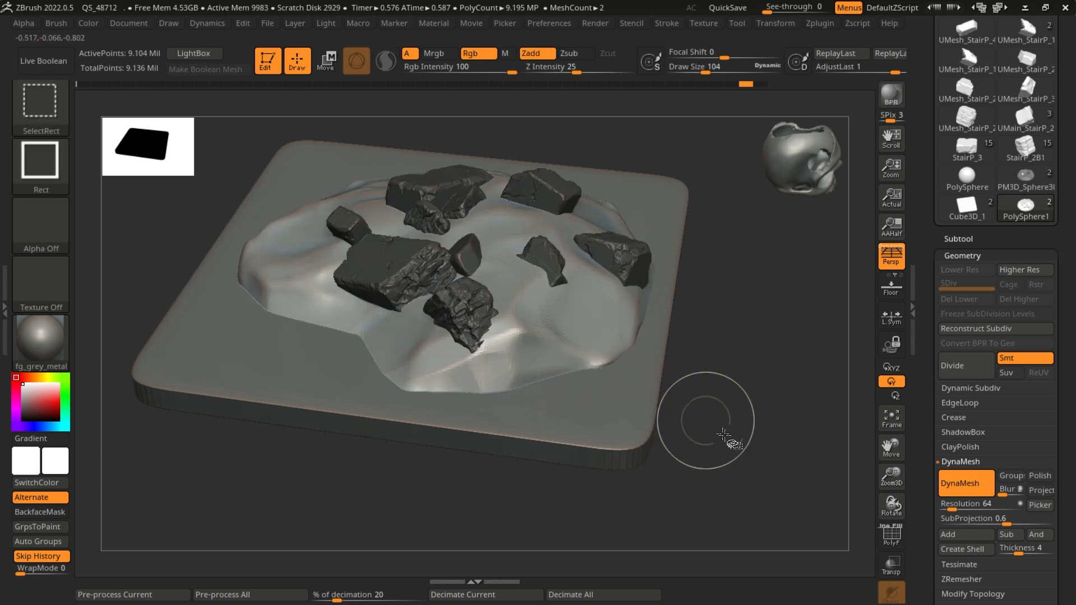
drag(713, 432, 697, 428)
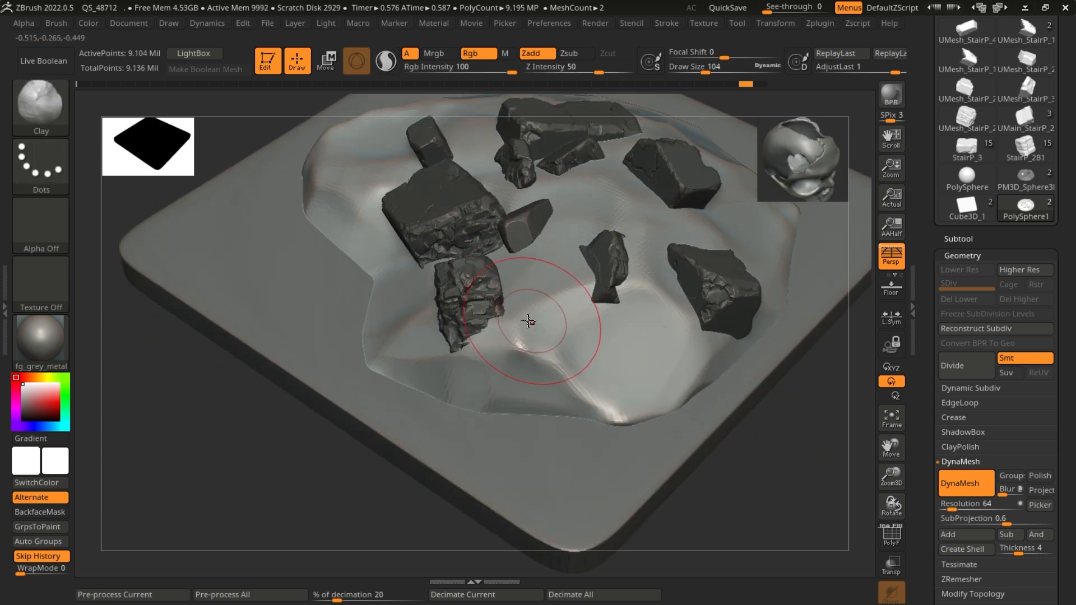
- Try painting a mask on the mound beside the rough stone and inverting the stone mask
ctrl+drag(519, 357, 508, 344)
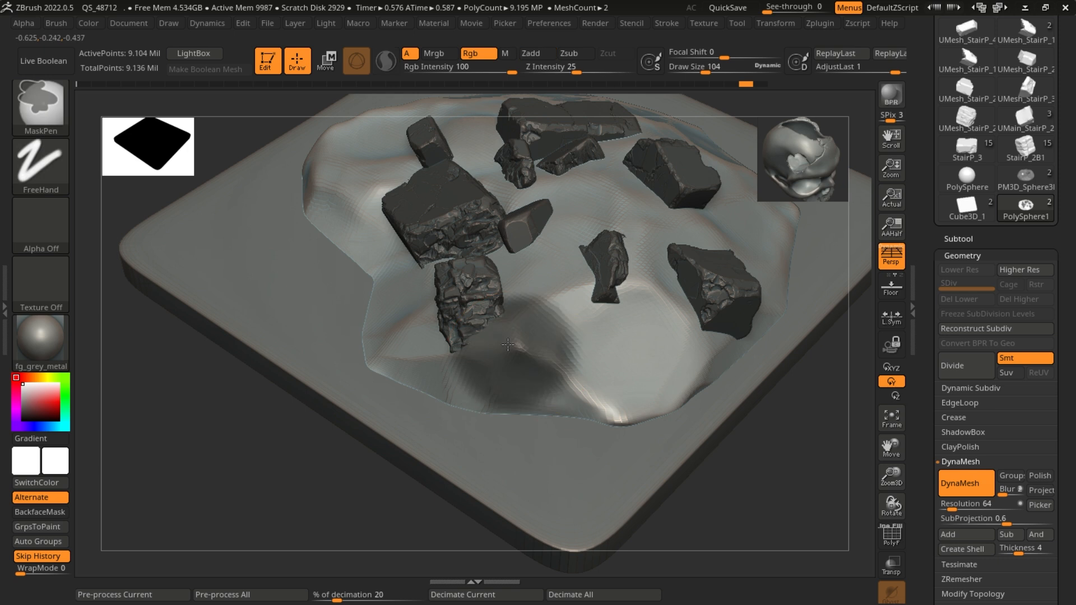
key(ctrl+a)
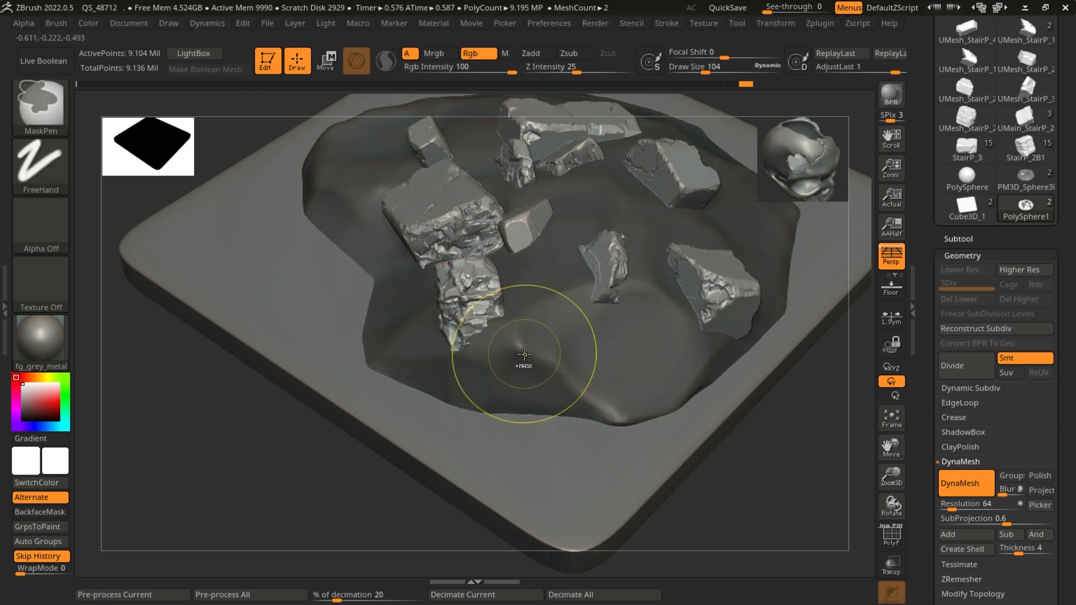
key(ctrl+shift+a)
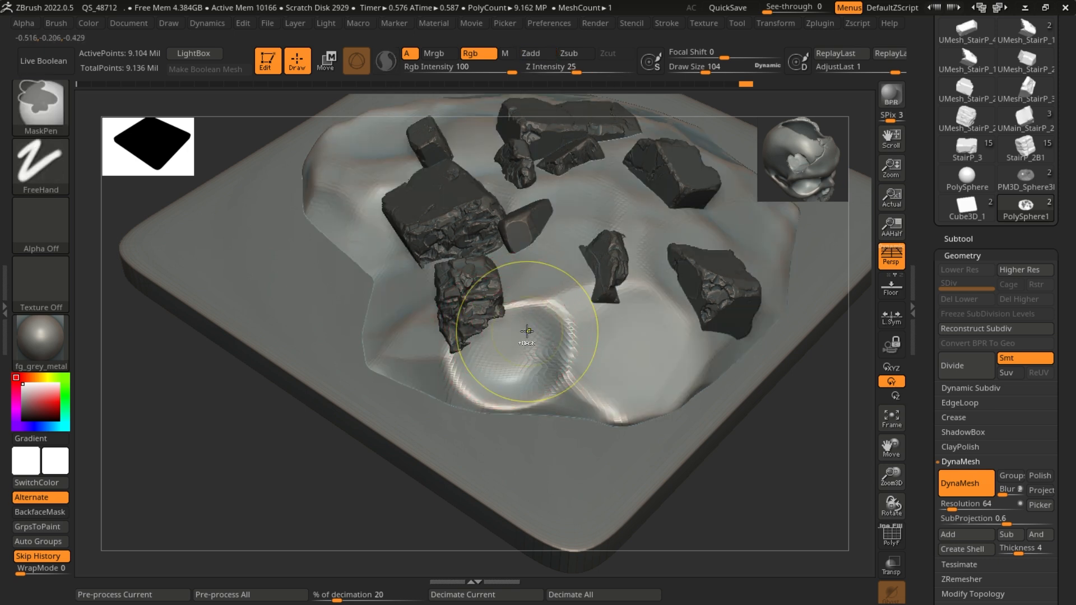
- Set the Clay brush to draw size 72 and Z intensity 19, and build up the mound around the rough edge stone
key(s)
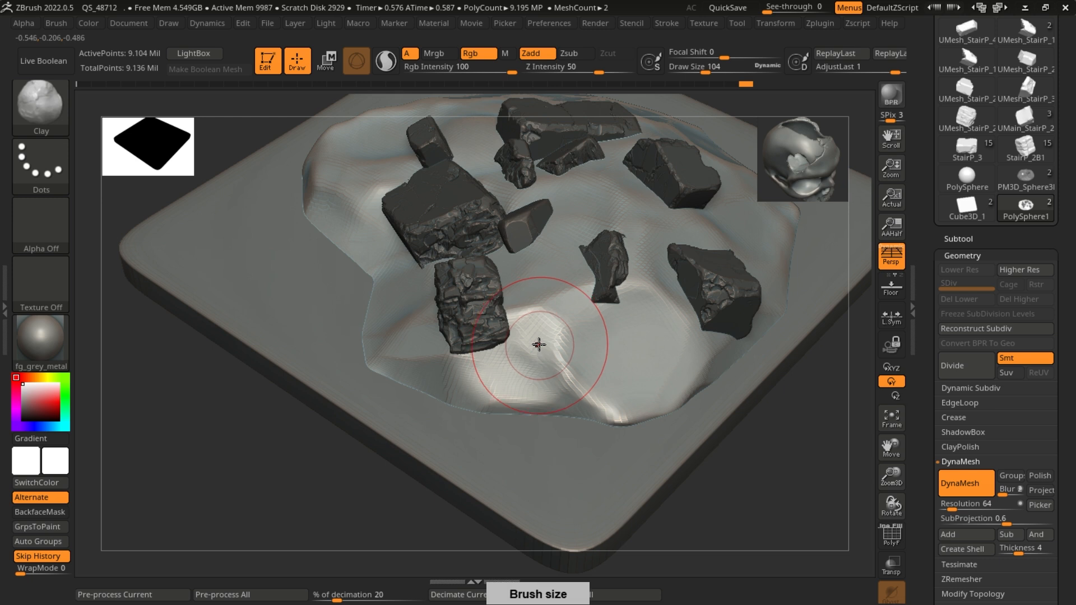
drag(596, 77, 571, 78)
mouse_move(743, 533)
mouse_down()
mouse_move(620, 471)
mouse_move(540, 313)
mouse_move(566, 336)
mouse_up()
click(539, 314)
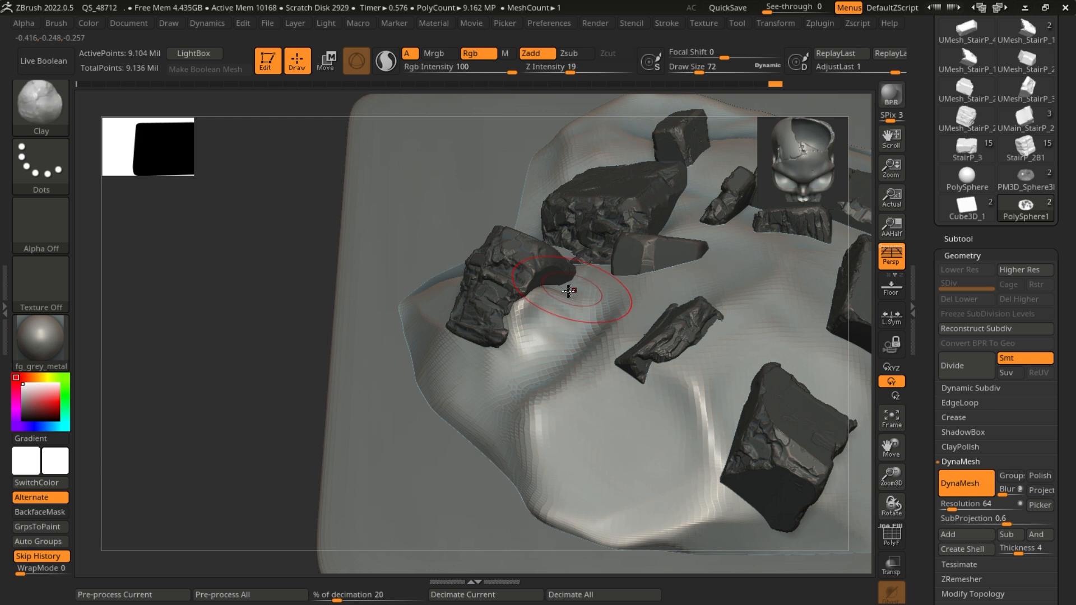
- Build up clay on the mound between the large StairP_1B block and the rough stone beside it
scroll(565, 291, down, 4)
drag(317, 398, 445, 424)
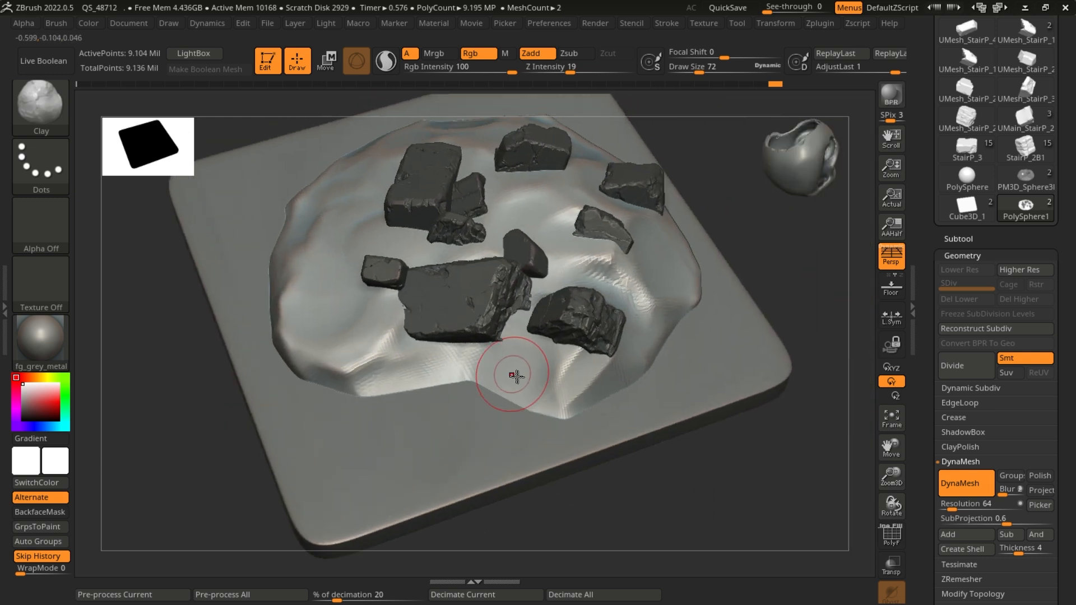
scroll(514, 374, up, 5)
scroll(720, 380, down, 3)
scroll(649, 336, up, 2)
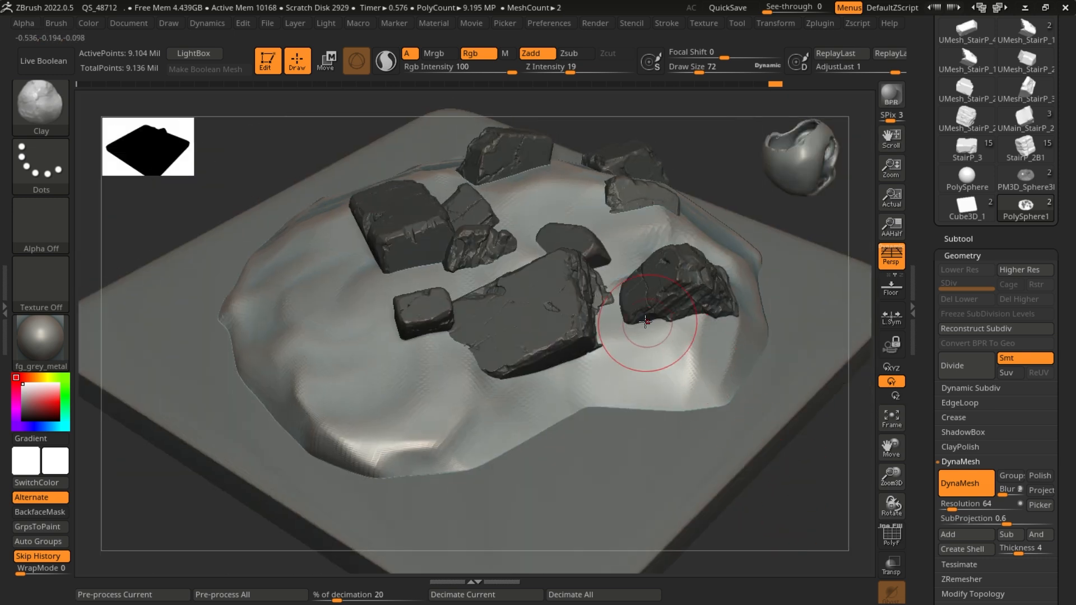
scroll(654, 336, up, 3)
mouse_move(676, 326)
mouse_down()
mouse_move(634, 337)
mouse_move(621, 314)
mouse_move(624, 356)
mouse_move(644, 367)
mouse_move(718, 358)
mouse_move(684, 342)
mouse_move(686, 318)
mouse_move(667, 319)
mouse_move(722, 318)
mouse_up()
mouse_move(721, 318)
mouse_down()
mouse_move(755, 331)
mouse_move(743, 341)
mouse_move(784, 335)
mouse_up()
mouse_move(696, 317)
mouse_down()
mouse_move(637, 339)
mouse_move(630, 357)
mouse_up()
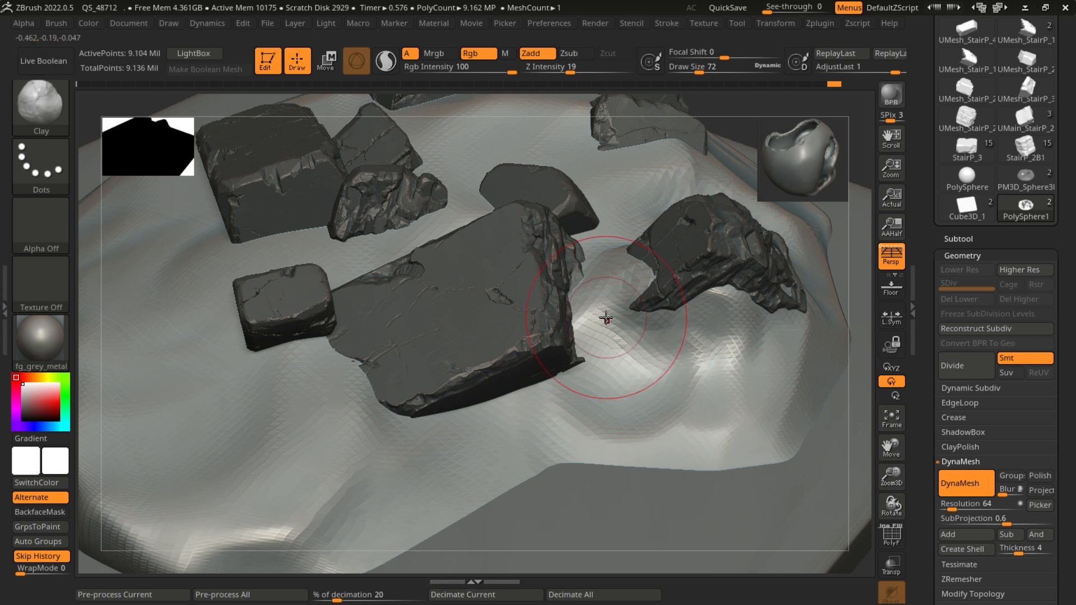
- Sculpt clay against the bases of the stones around the mound's crest, undoing an unwanted stroke
key(f)
mouse_move(762, 477)
mouse_down()
mouse_move(812, 516)
mouse_move(827, 507)
mouse_up()
mouse_move(472, 396)
mouse_down()
mouse_move(536, 407)
mouse_move(555, 394)
mouse_move(489, 368)
mouse_move(460, 376)
mouse_up()
drag(453, 384, 410, 401)
key(f)
drag(739, 435, 799, 434)
key(f)
key(ctrl+z)
drag(520, 291, 526, 275)
mouse_move(512, 336)
mouse_down()
mouse_move(449, 305)
mouse_move(413, 320)
mouse_up()
mouse_move(463, 276)
mouse_down()
mouse_move(486, 276)
mouse_move(487, 247)
mouse_up()
key(f)
mouse_move(531, 478)
mouse_down()
mouse_move(633, 497)
mouse_move(471, 380)
mouse_up()
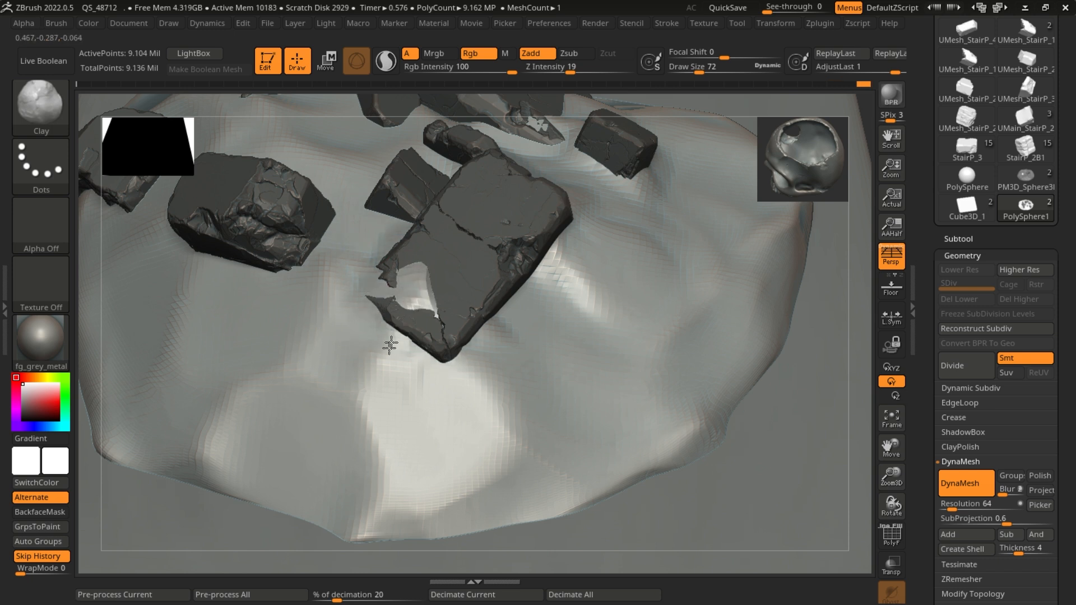
- Undo the trial strokes below the large rectangular stone on the far slope and bury its lower end in clay
mouse_move(367, 350)
mouse_down()
mouse_move(382, 353)
mouse_move(384, 365)
mouse_move(365, 356)
mouse_move(385, 378)
mouse_move(454, 364)
mouse_up()
key(ctrl+z)
key(ctrl+z)
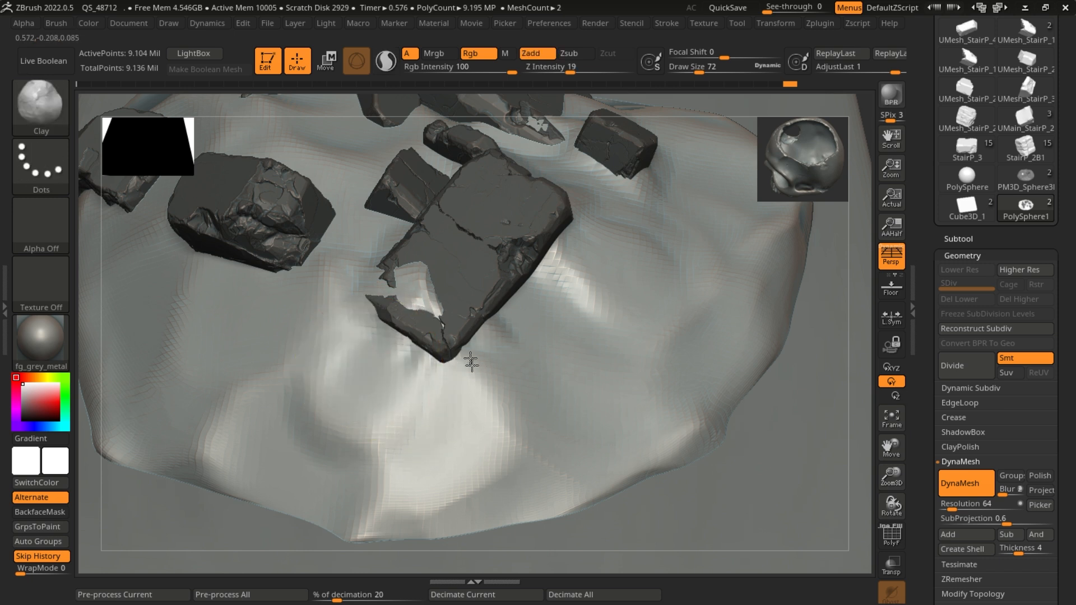
mouse_move(503, 316)
mouse_down()
mouse_move(417, 332)
mouse_move(374, 277)
mouse_up()
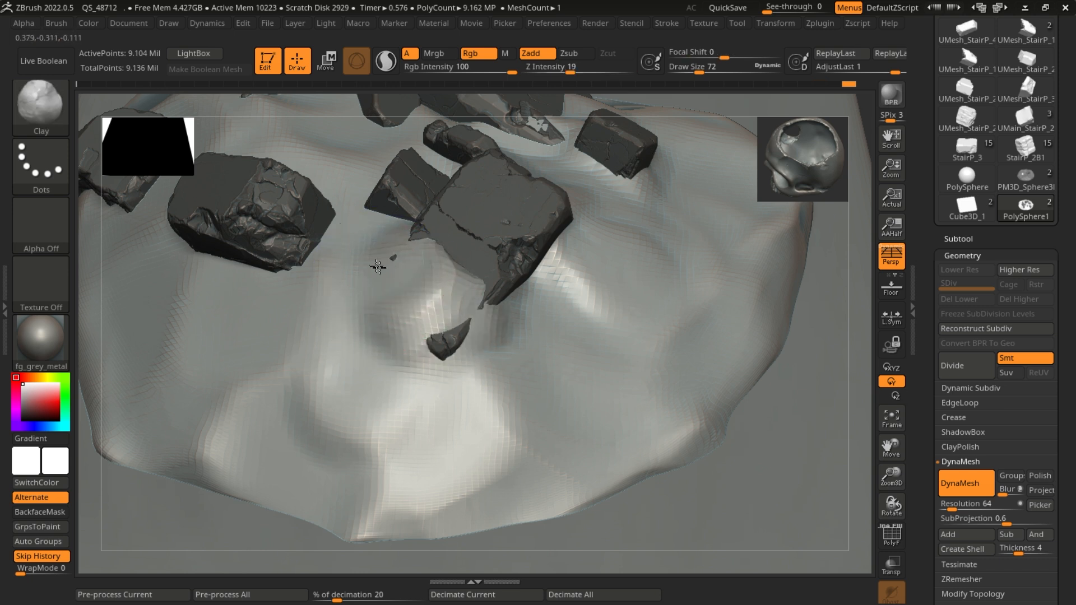
- Build up clay beside the angular stone near the mound's edge to embed its side in the slope
scroll(437, 368, down, 5)
drag(682, 439, 576, 415)
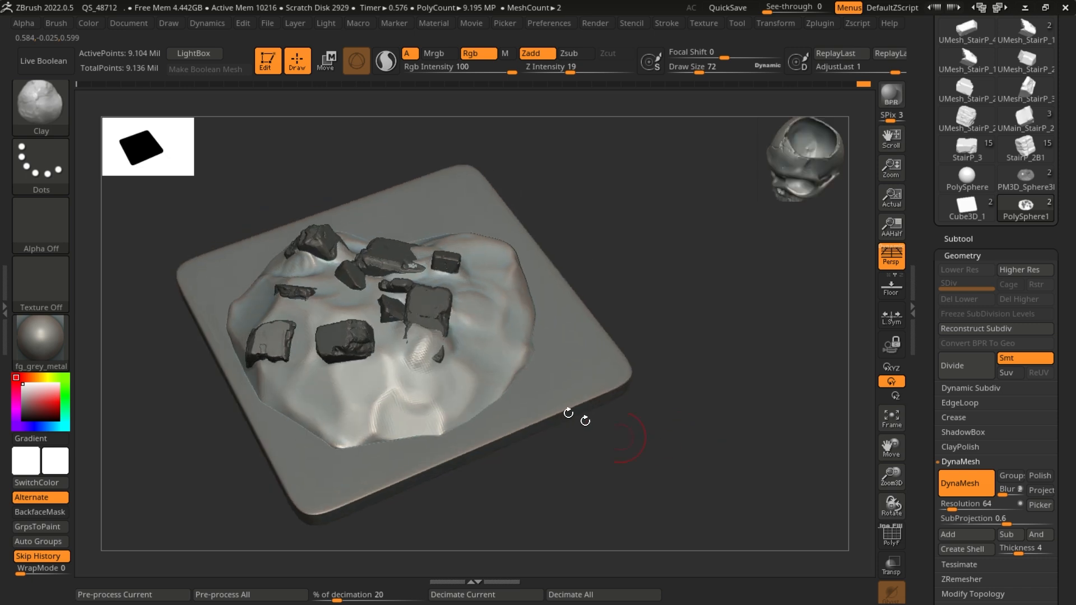
scroll(339, 372, up, 5)
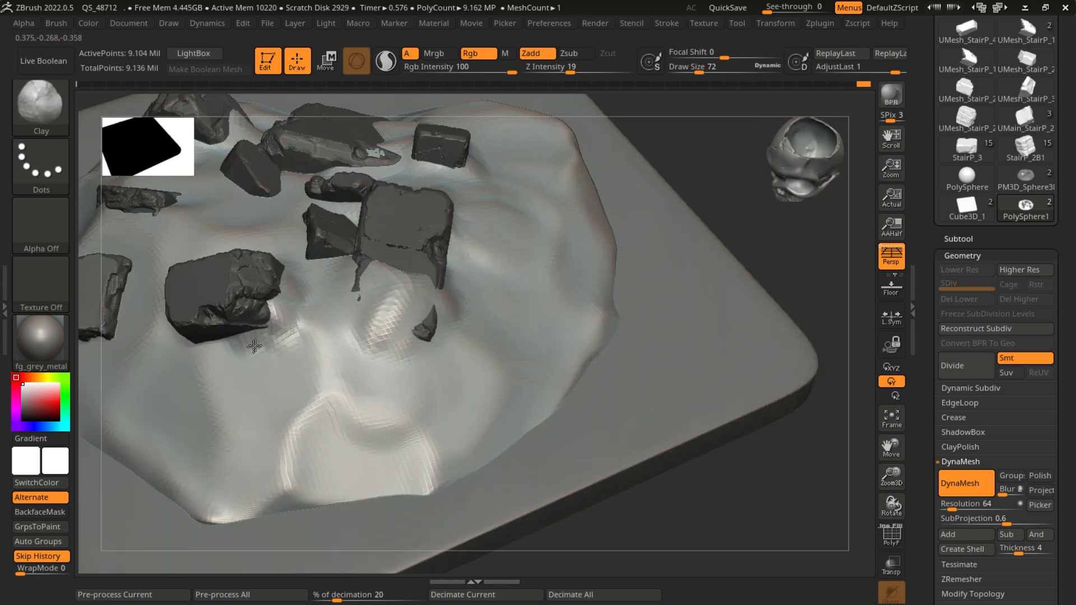
scroll(284, 337, down, 5)
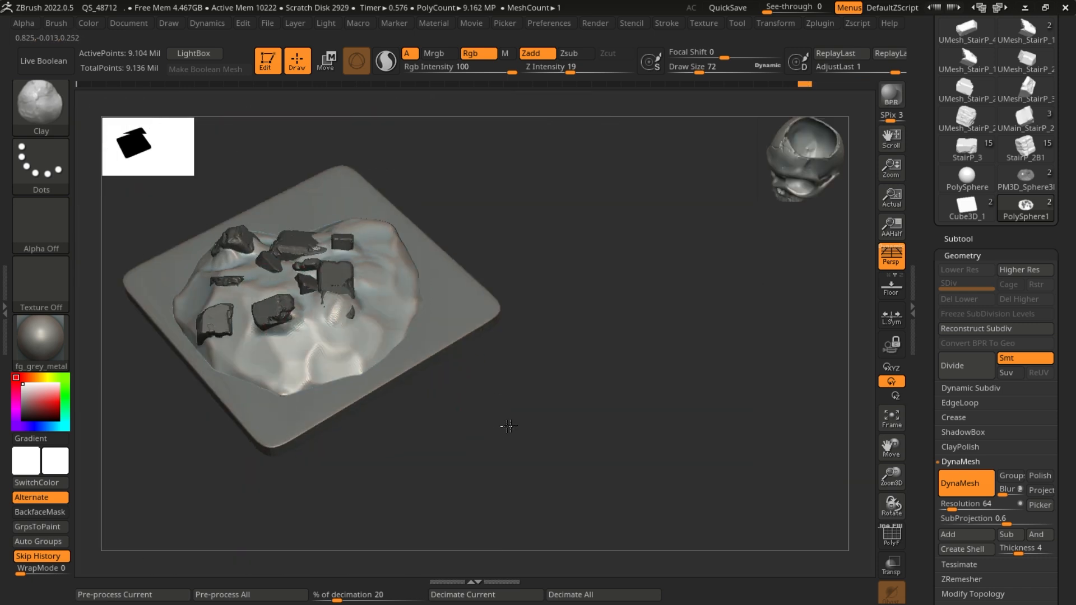
drag(509, 426, 624, 421)
scroll(456, 329, up, 5)
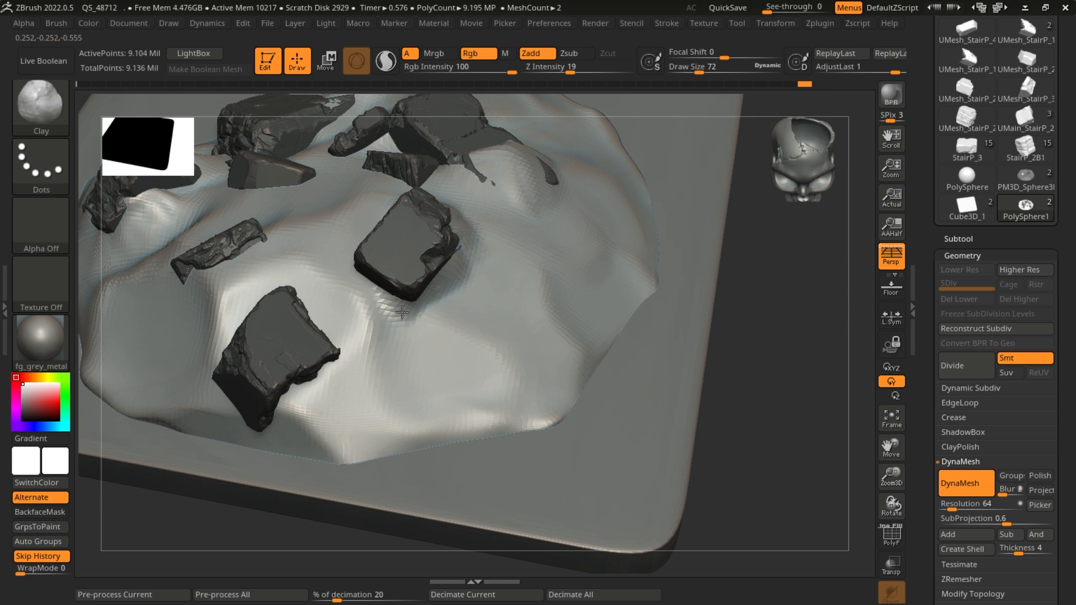
drag(358, 335, 331, 376)
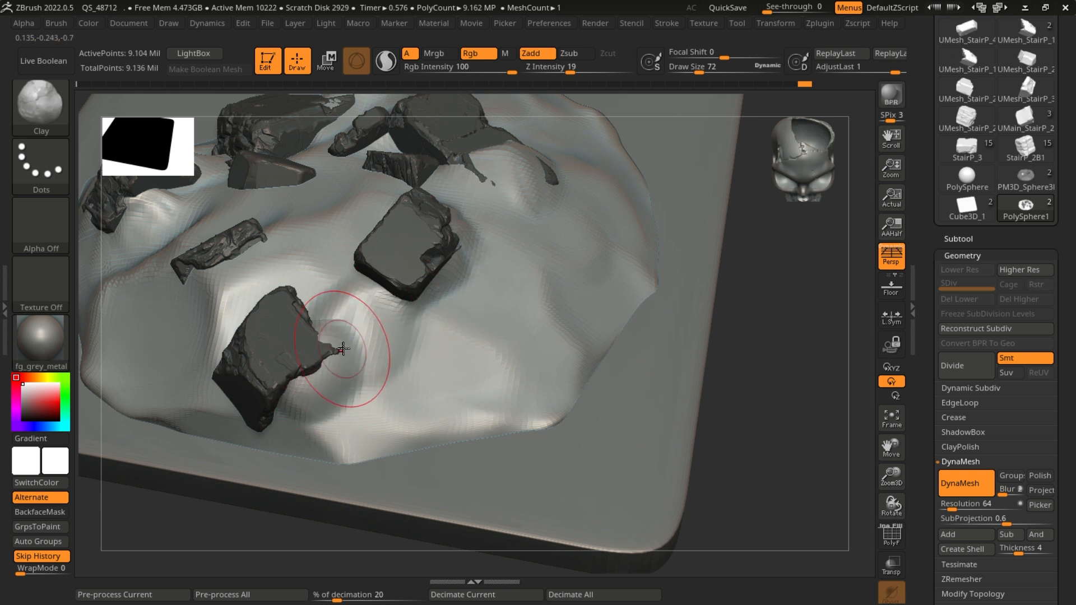
- Carve shallow hollows into the mound's bare lower edge below the stones, undoing a misplaced stroke
scroll(349, 352, down, 2)
drag(661, 398, 594, 386)
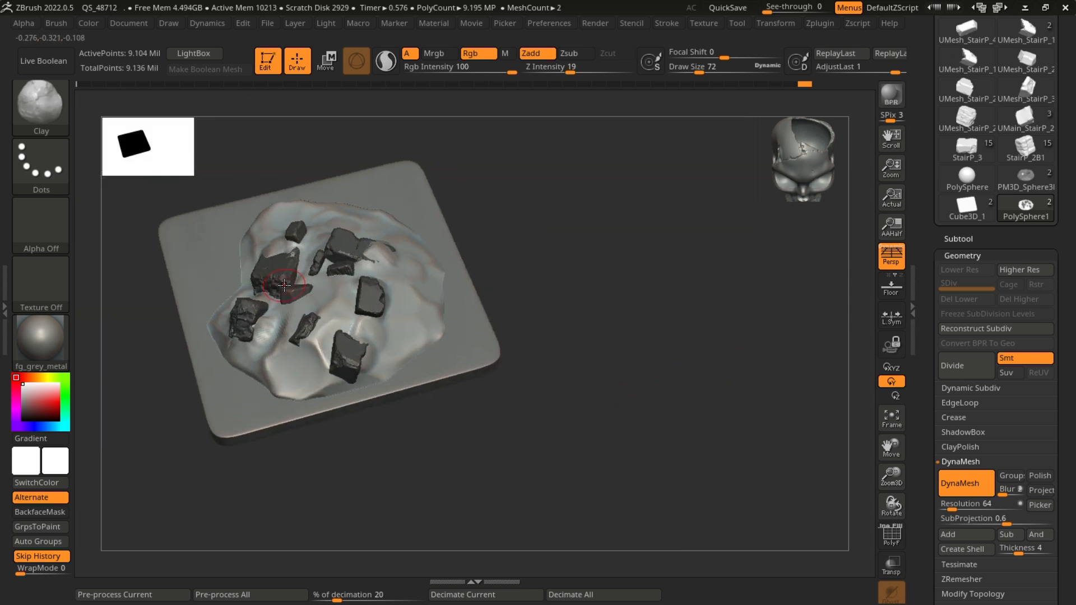
scroll(284, 285, up, 1)
mouse_move(539, 495)
mouse_down()
mouse_move(675, 461)
mouse_move(617, 392)
mouse_move(561, 426)
mouse_move(525, 409)
mouse_up()
mouse_move(722, 460)
mouse_down()
mouse_move(709, 507)
mouse_move(701, 501)
mouse_up()
drag(773, 456, 667, 436)
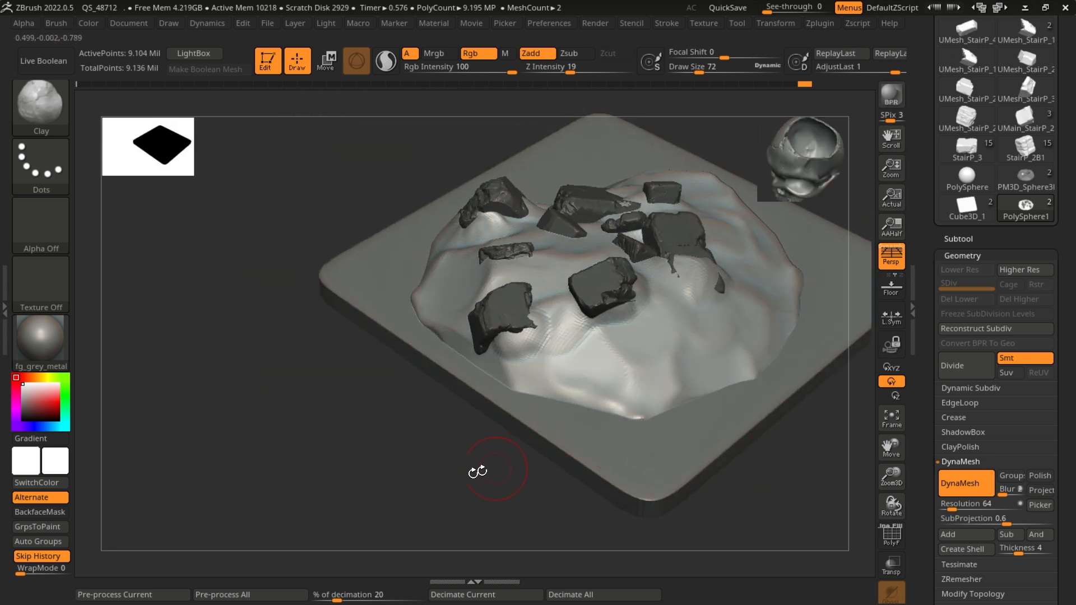
alt+drag(477, 472, 367, 471)
mouse_move(573, 384)
ctrl+right_down()
mouse_move(572, 375)
mouse_move(546, 418)
ctrl+right_up()
drag(544, 417, 549, 442)
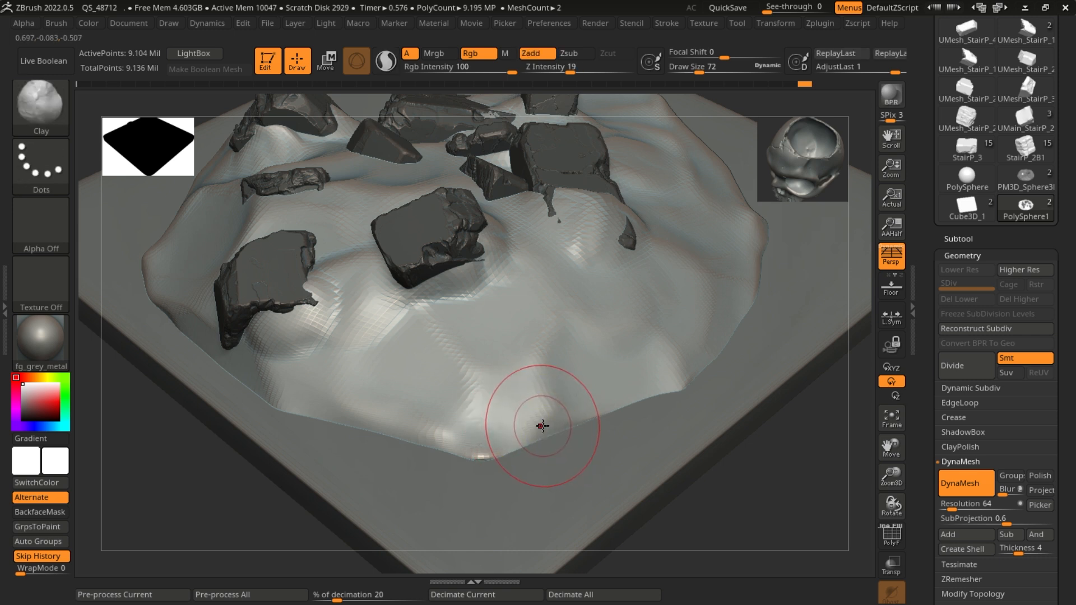
mouse_move(546, 429)
ctrl+mouse_down()
mouse_move(539, 418)
mouse_move(566, 405)
ctrl+mouse_up()
key(ctrl+z)
mouse_move(631, 380)
alt+mouse_down()
mouse_move(667, 296)
mouse_move(721, 336)
alt+mouse_up()
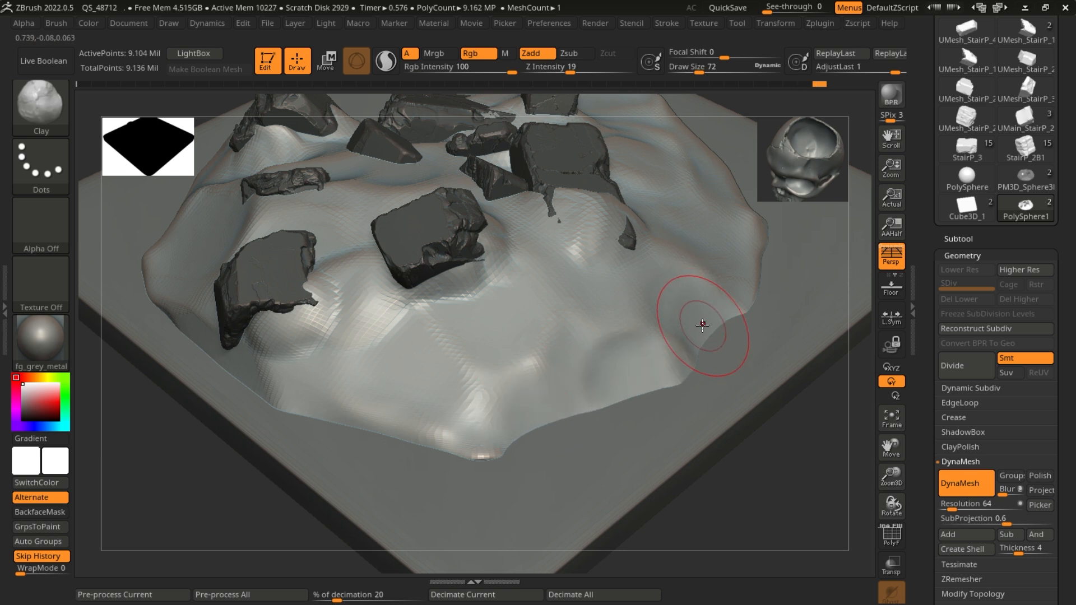
- Try finer clay strokes on the mound's bare lower slope at a Draw Size of 28 and undo them
key(bracketleft)
key(bracketleft)
key(bracketleft)
key(bracketleft)
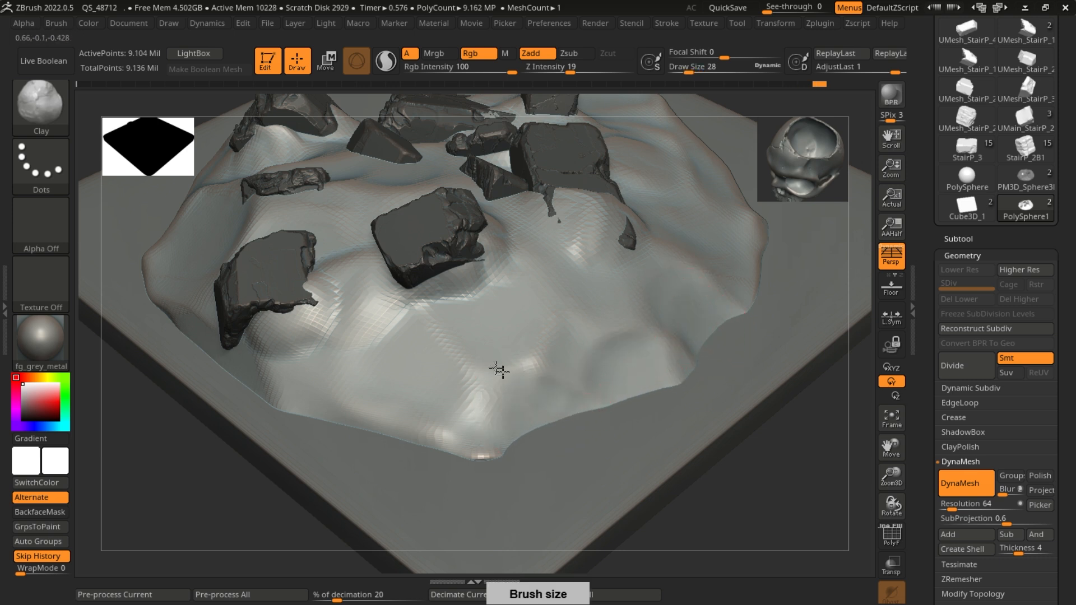
alt+drag(508, 395, 510, 372)
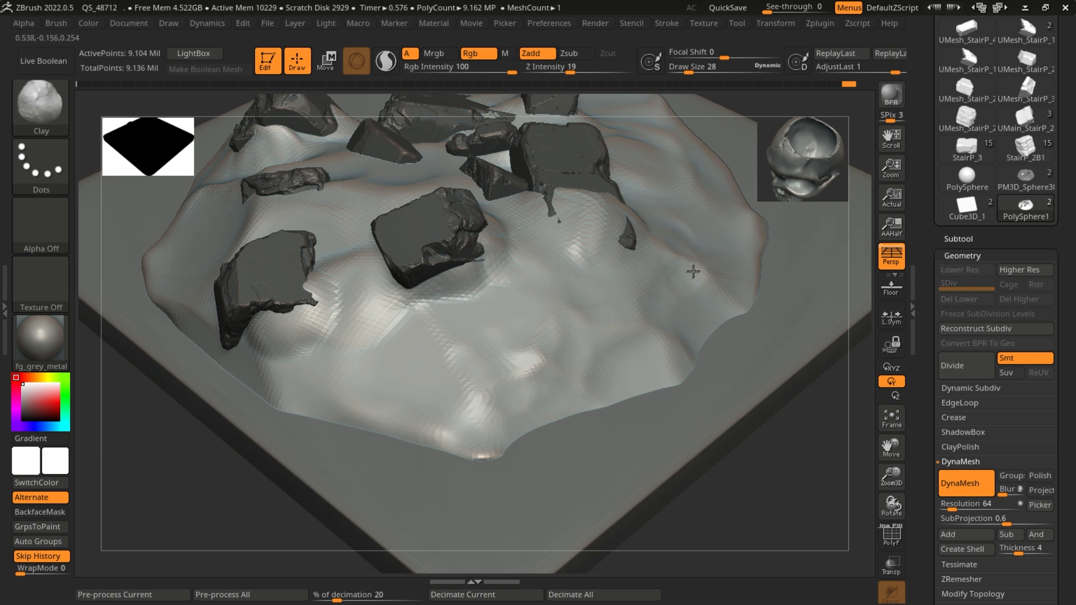
drag(601, 327, 565, 413)
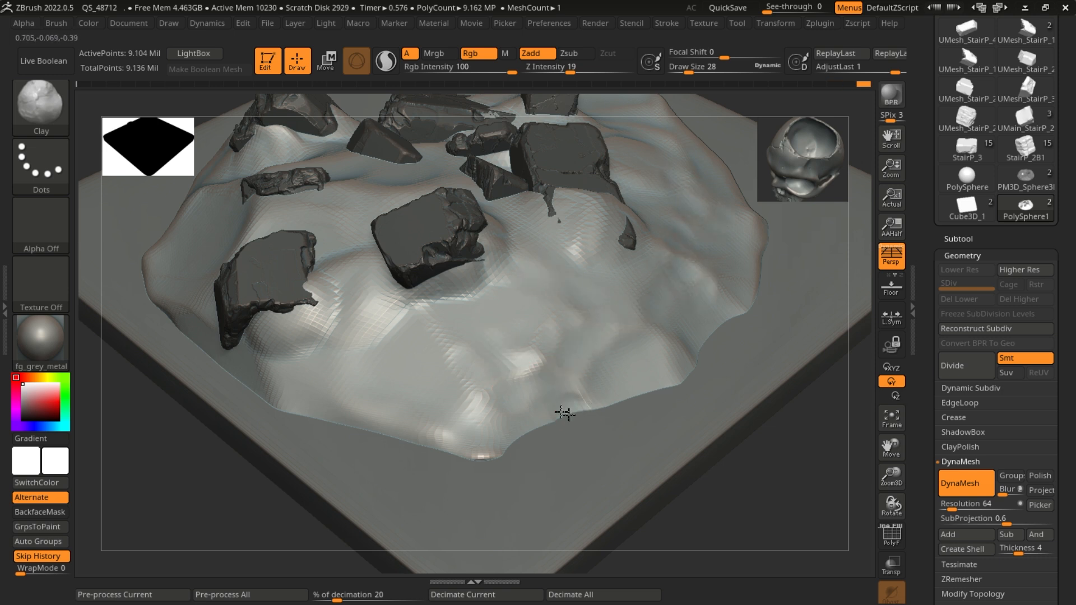
key(ctrl+z)
key(ctrl+z)
key(ctrl+z)
key(ctrl+z)
- Carve a small hollow in the mound beside the little flat stone near the crest
key(f)
drag(674, 457, 723, 474)
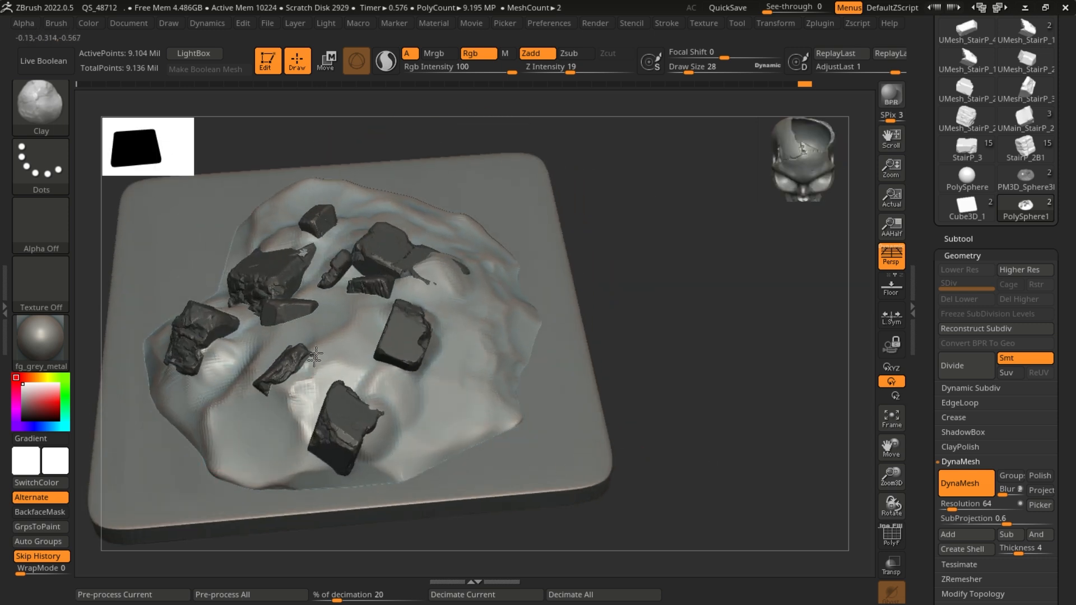
alt+drag(372, 321, 371, 304)
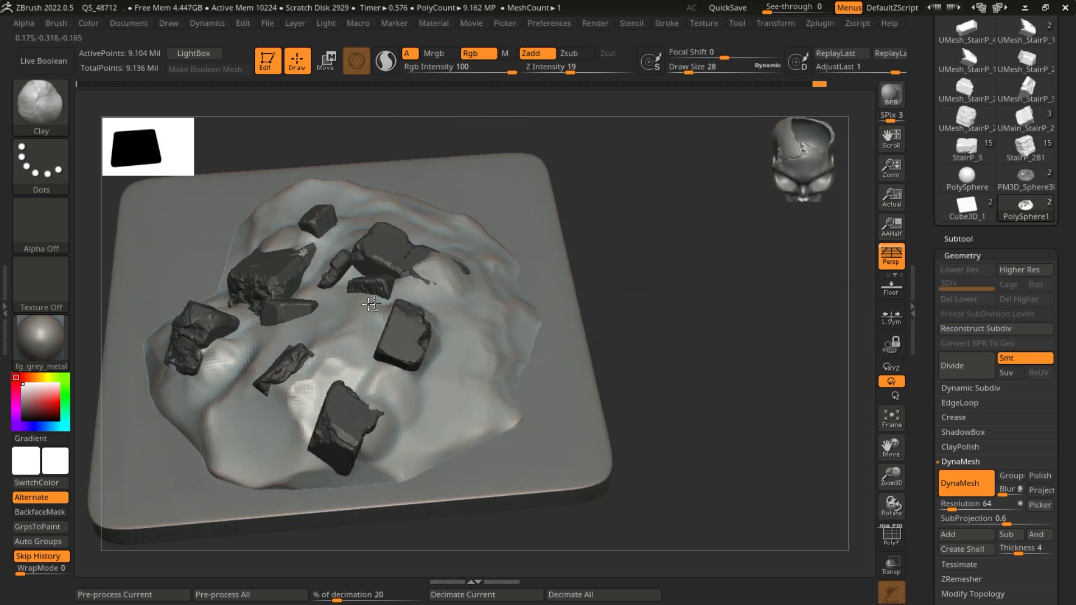
scroll(363, 226, down, 5)
drag(449, 440, 600, 491)
scroll(497, 344, up, 3)
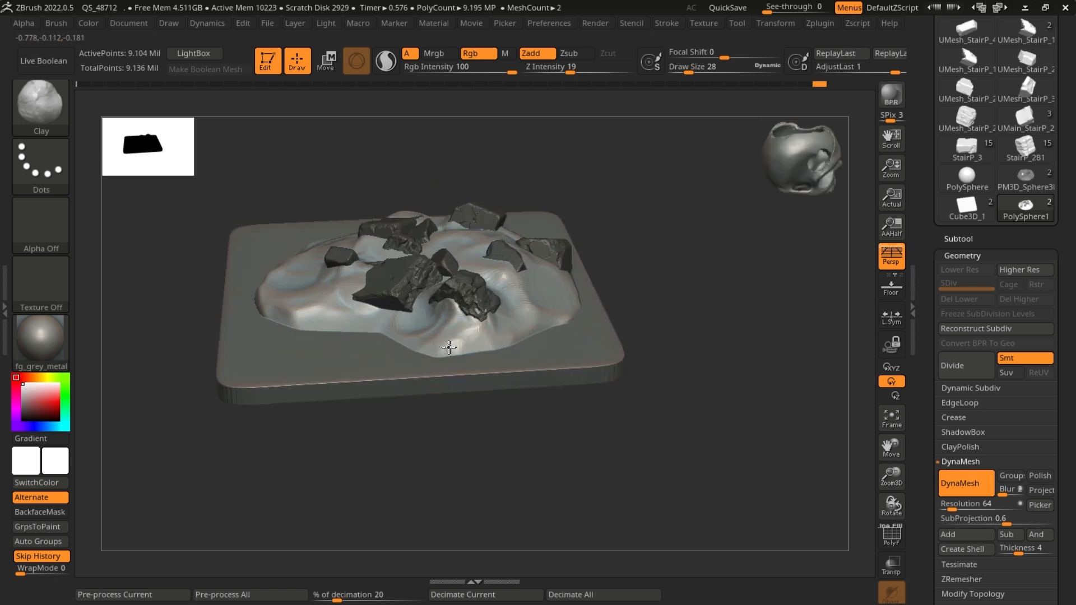
- Clear the mask on the stones and slice the mound along the base plate's top surface with SliceRect
drag(729, 304, 741, 350)
mouse_move(634, 370)
ctrl+mouse_down()
mouse_move(675, 447)
mouse_move(662, 365)
mouse_move(680, 480)
mouse_move(709, 473)
mouse_move(691, 476)
ctrl+mouse_up()
key(ctrl+shift)
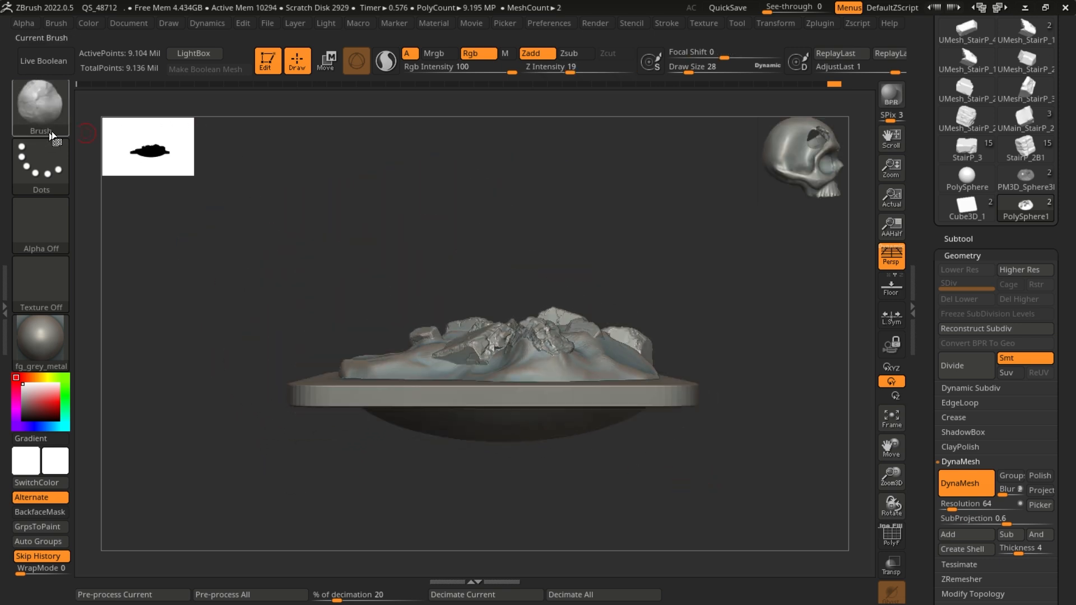
click(48, 115)
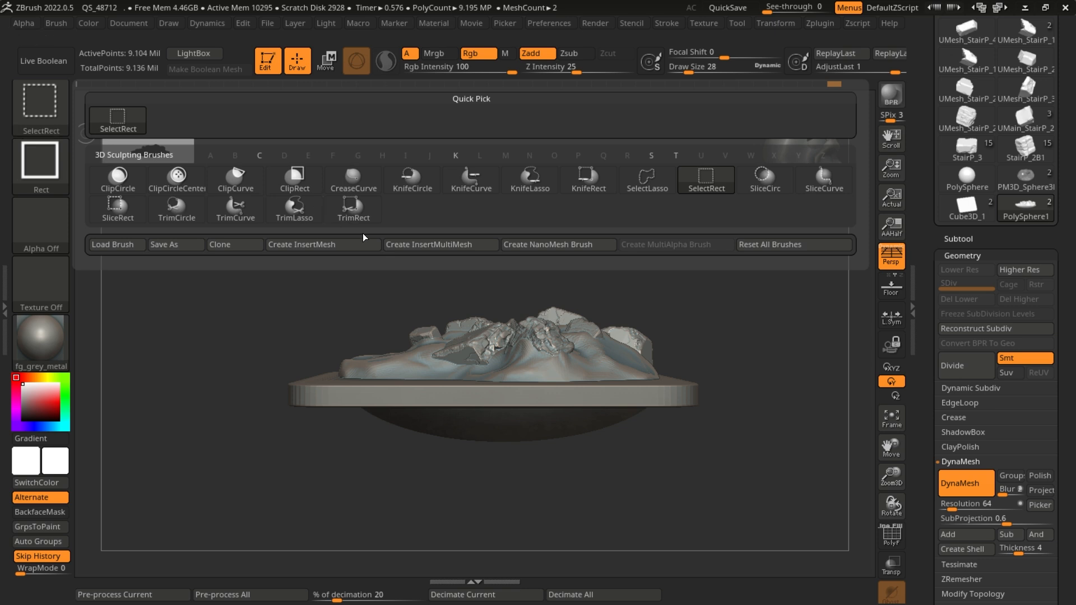
click(133, 209)
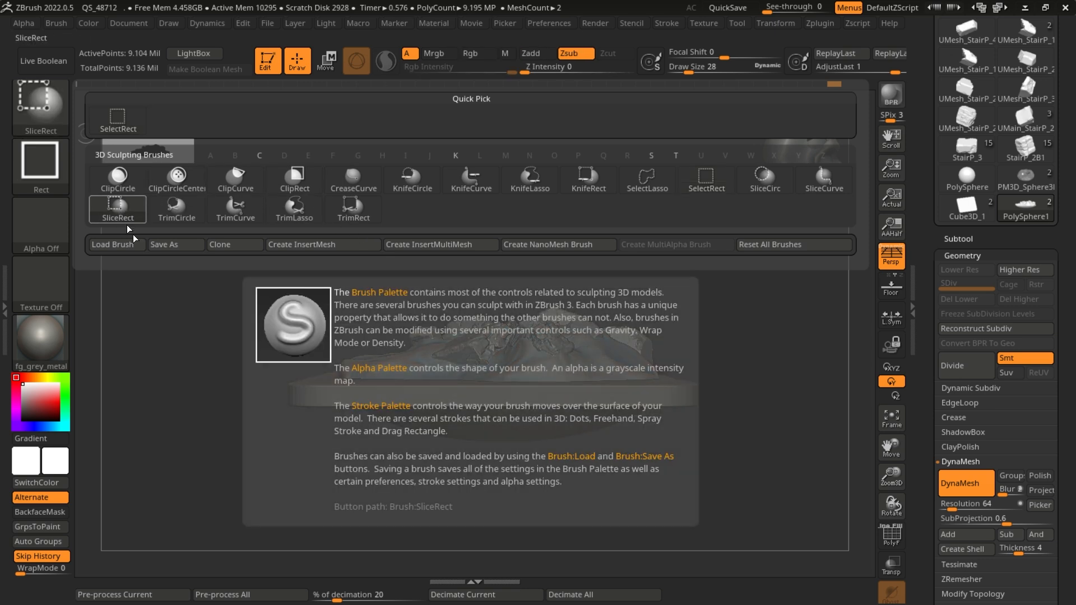
mouse_move(255, 245)
ctrl+shift+mouse_down()
mouse_move(603, 364)
mouse_move(779, 396)
mouse_move(765, 385)
ctrl+shift+mouse_up()
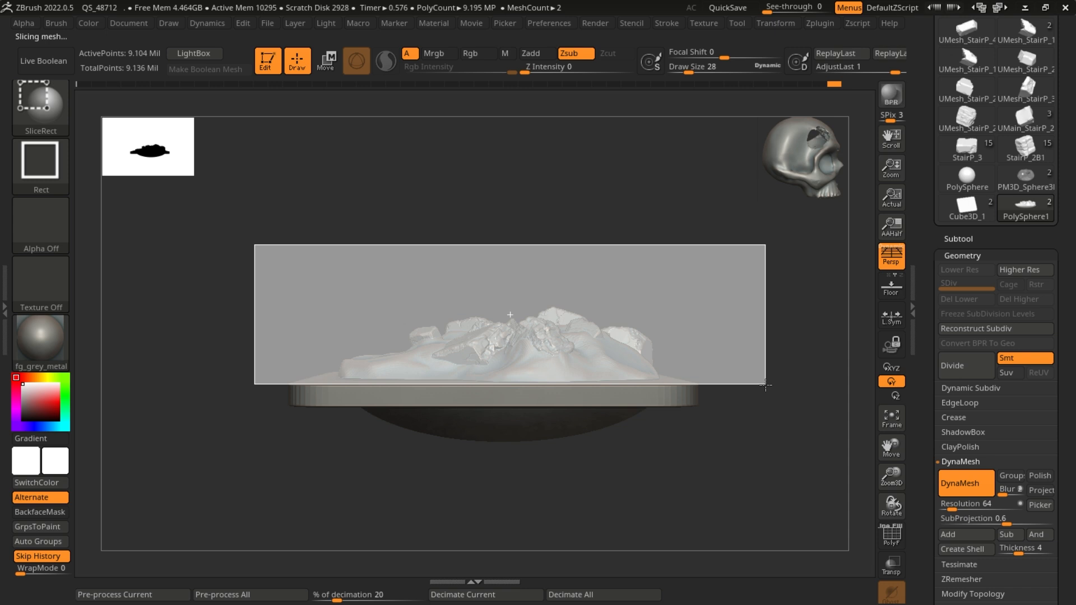
- Hide the PM3D_Cube3D_1 base plate and examine the mound's underside from the side
drag(585, 172, 617, 247)
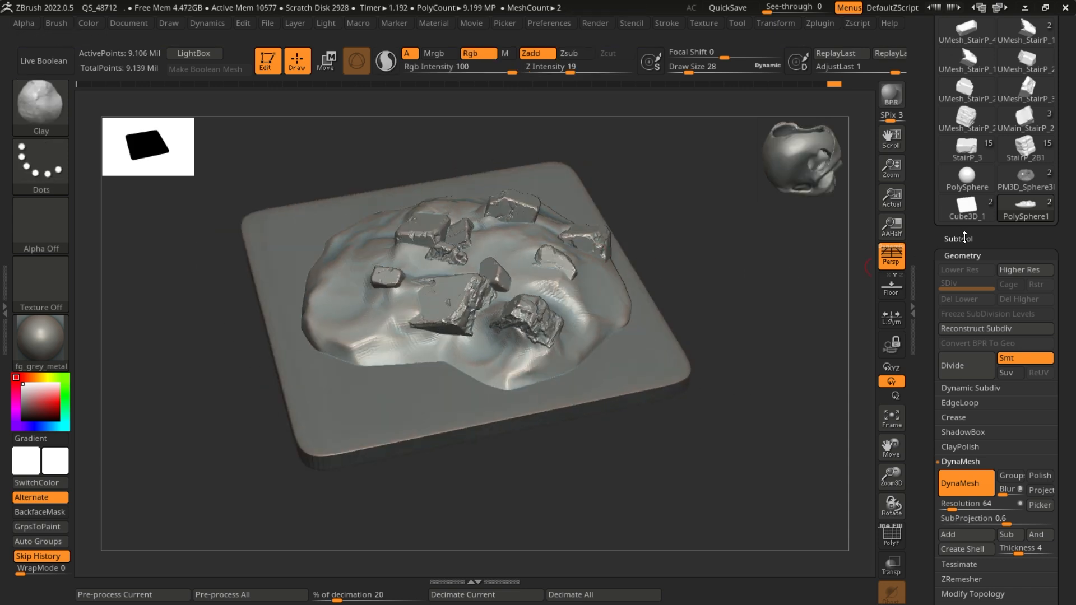
click(965, 239)
drag(606, 475, 749, 428)
click(1046, 65)
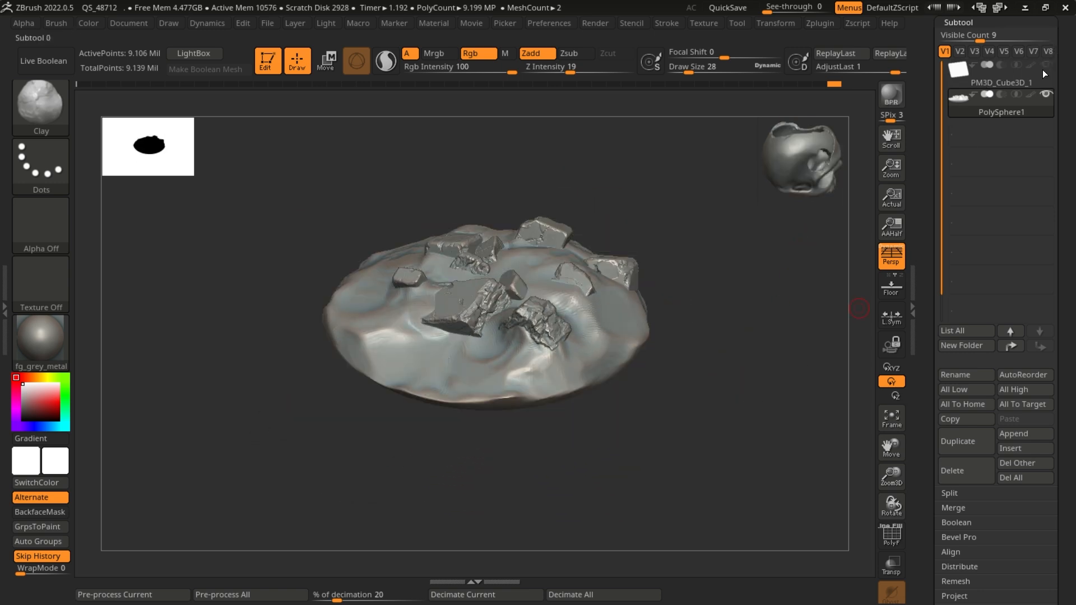
drag(694, 375, 697, 301)
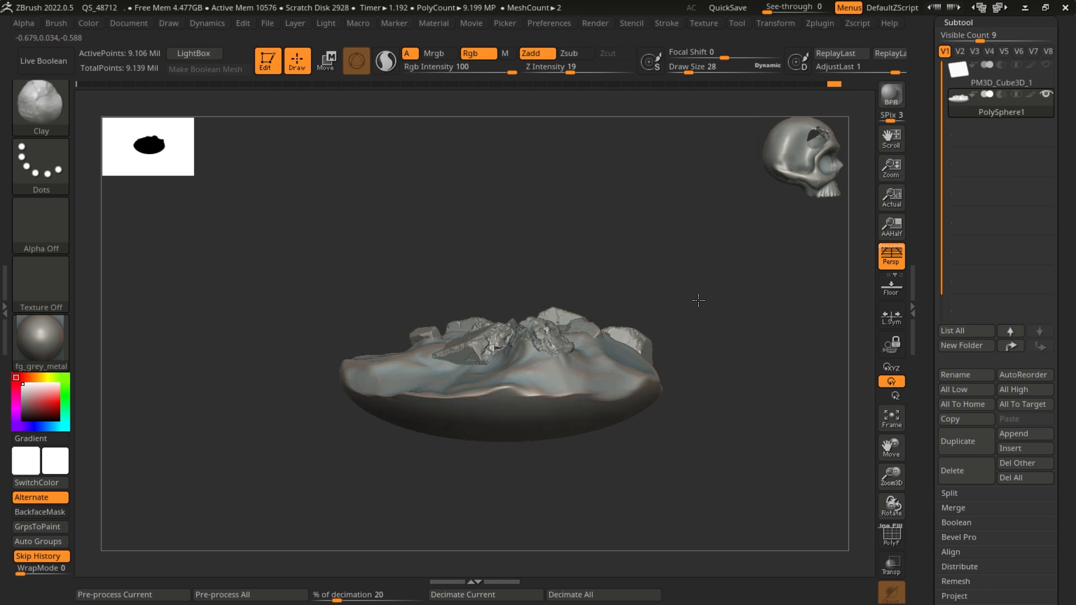
- Show the base plate again as a guide, mask the mound's underside below its top surface, and hide the plate
click(1046, 65)
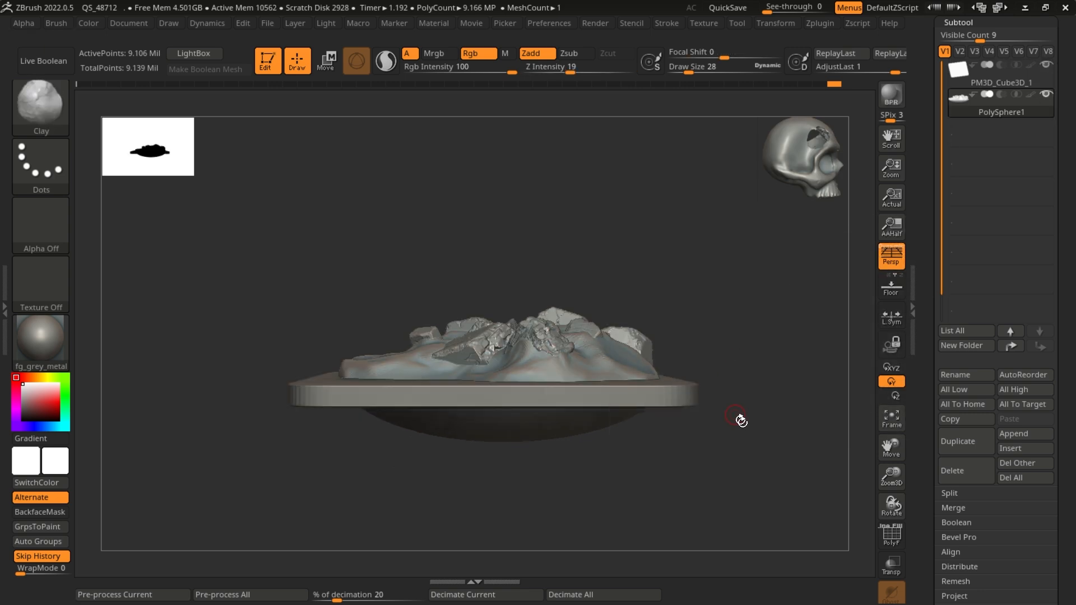
key(ctrl+shift)
key(ctrl)
mouse_move(760, 496)
ctrl+mouse_down()
mouse_move(392, 438)
mouse_move(297, 382)
mouse_move(264, 379)
mouse_move(249, 255)
mouse_move(262, 277)
ctrl+mouse_up()
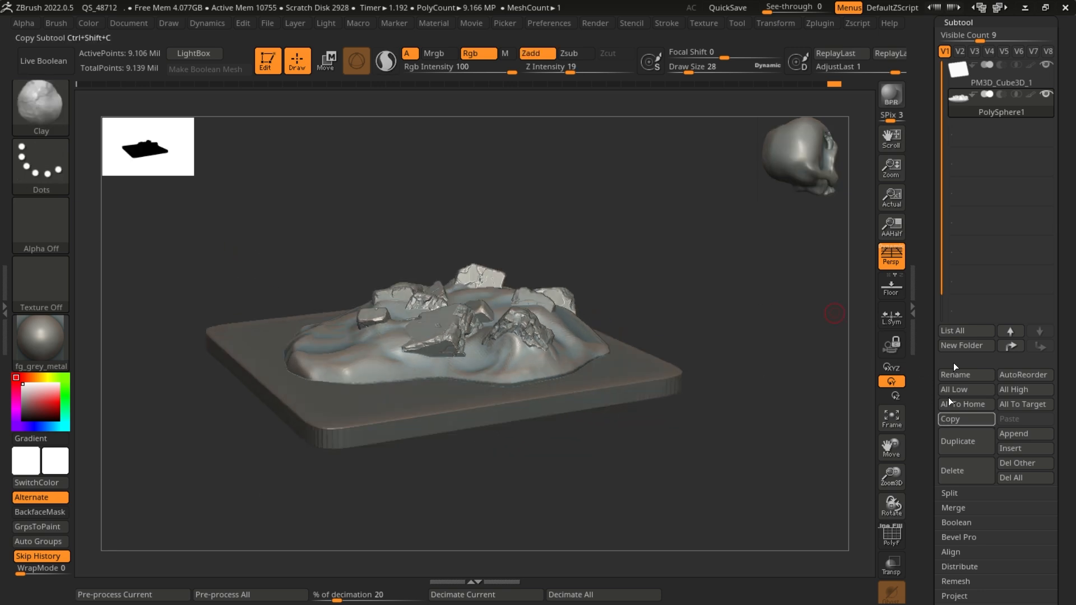
click(1046, 65)
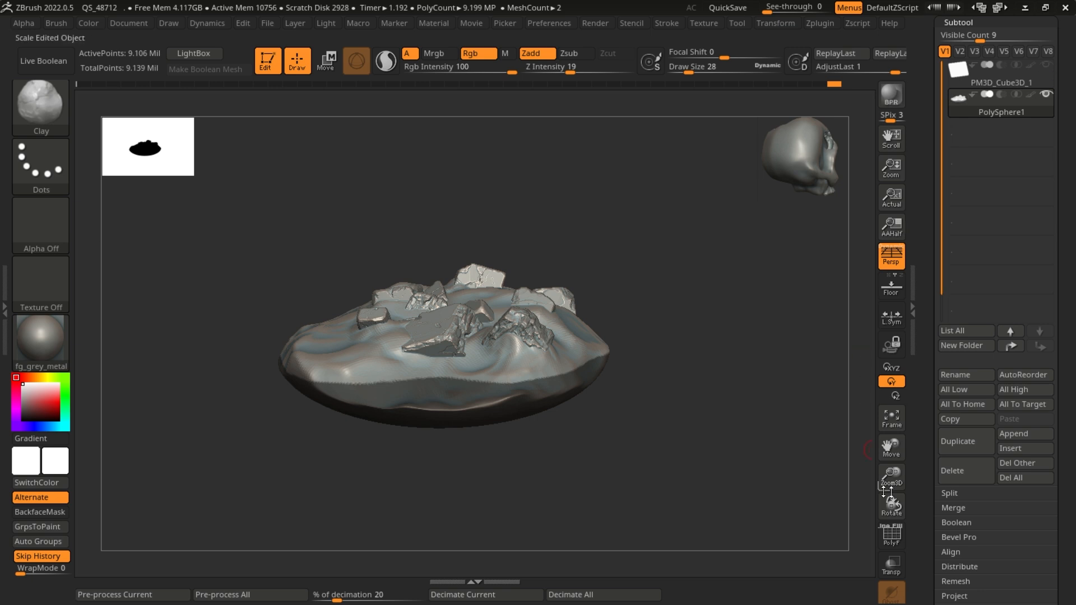
- Look through the mound's Geometry options, opening the Modify Topology and Position settings
drag(929, 500, 939, 388)
drag(927, 501, 933, 373)
click(964, 206)
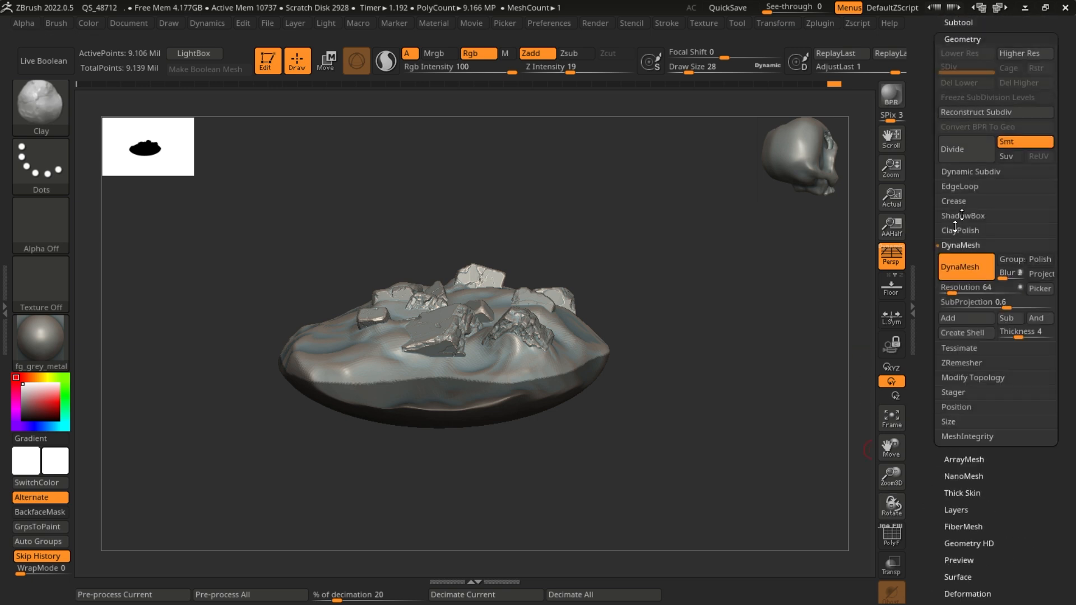
drag(928, 415, 927, 381)
click(990, 343)
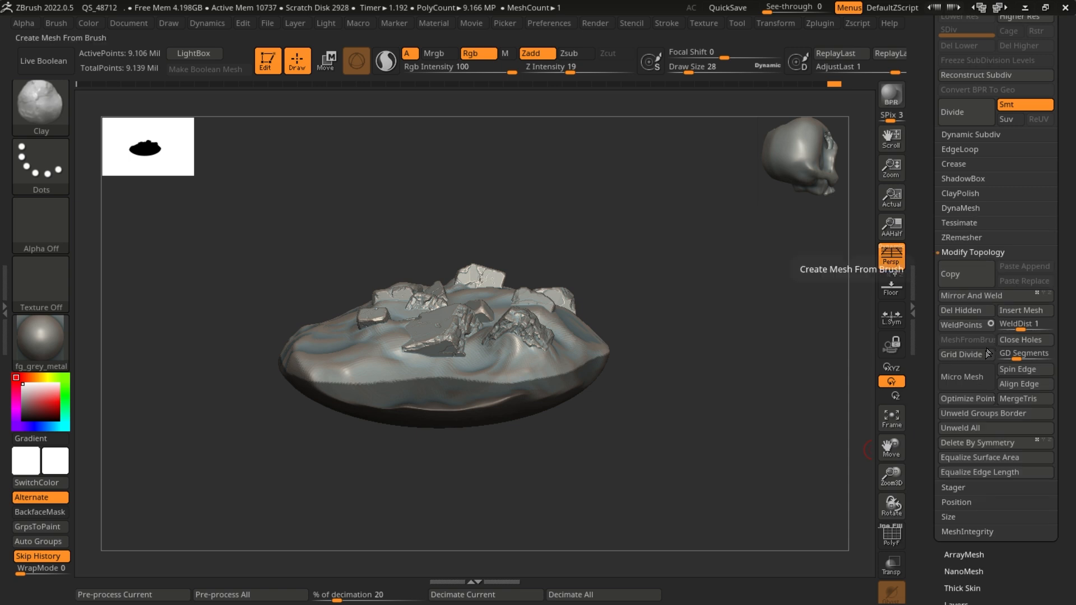
drag(723, 482, 621, 512)
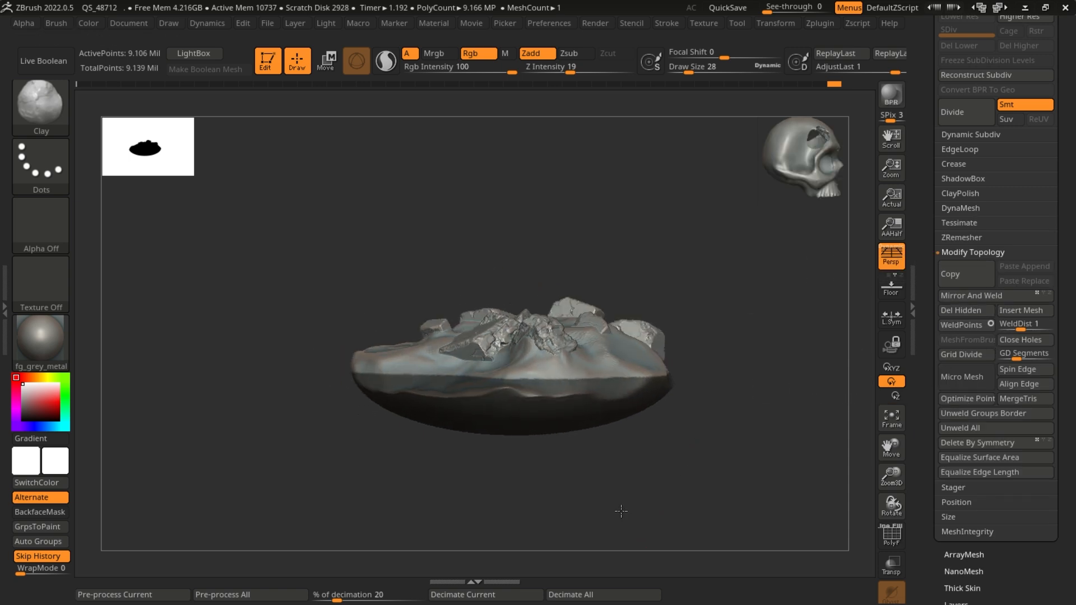
click(956, 503)
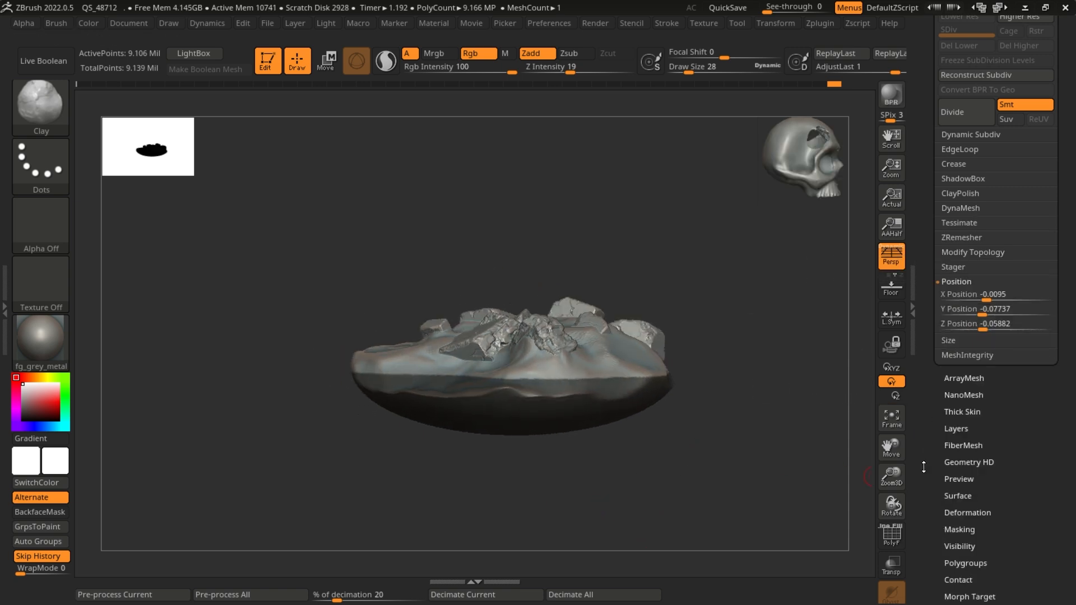
- Create a polygroup from the masked part of the terrain mesh with Group Masked
drag(936, 447, 931, 344)
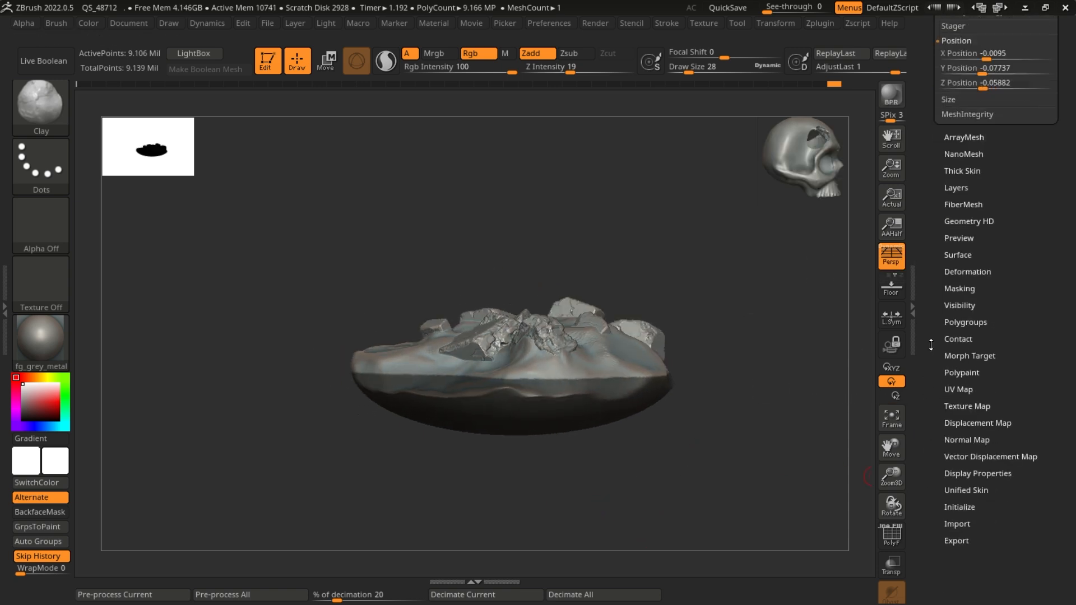
click(962, 294)
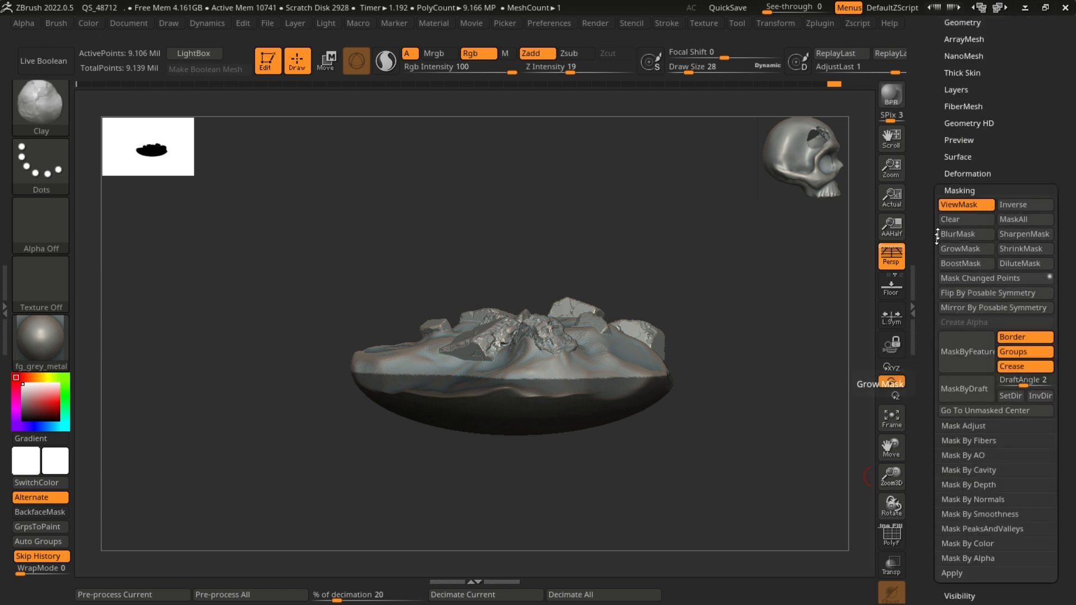
drag(934, 161, 930, 70)
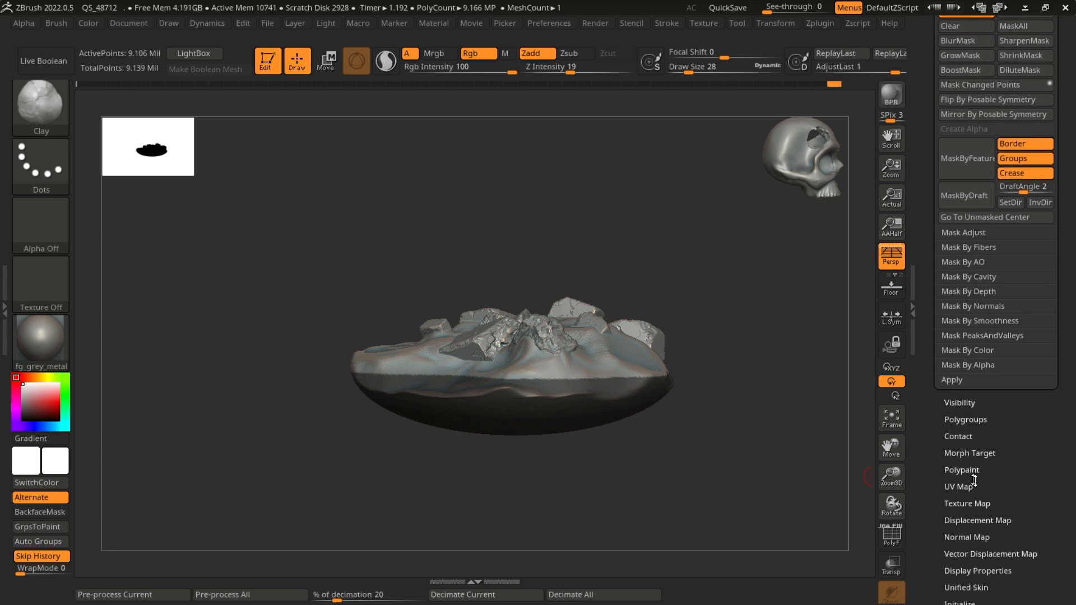
click(969, 422)
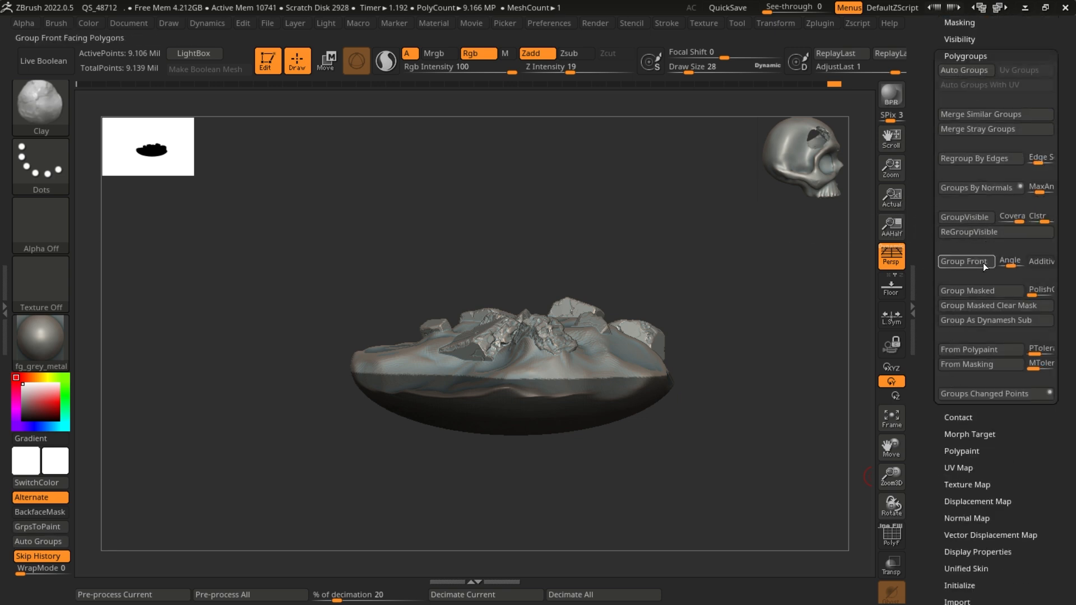
click(967, 291)
- Isolate the lower rim polygroup of the terrain mesh to check how the mesh is divided
mouse_move(660, 468)
mouse_down()
mouse_move(718, 461)
mouse_move(716, 499)
mouse_move(600, 435)
mouse_up()
key(shift)
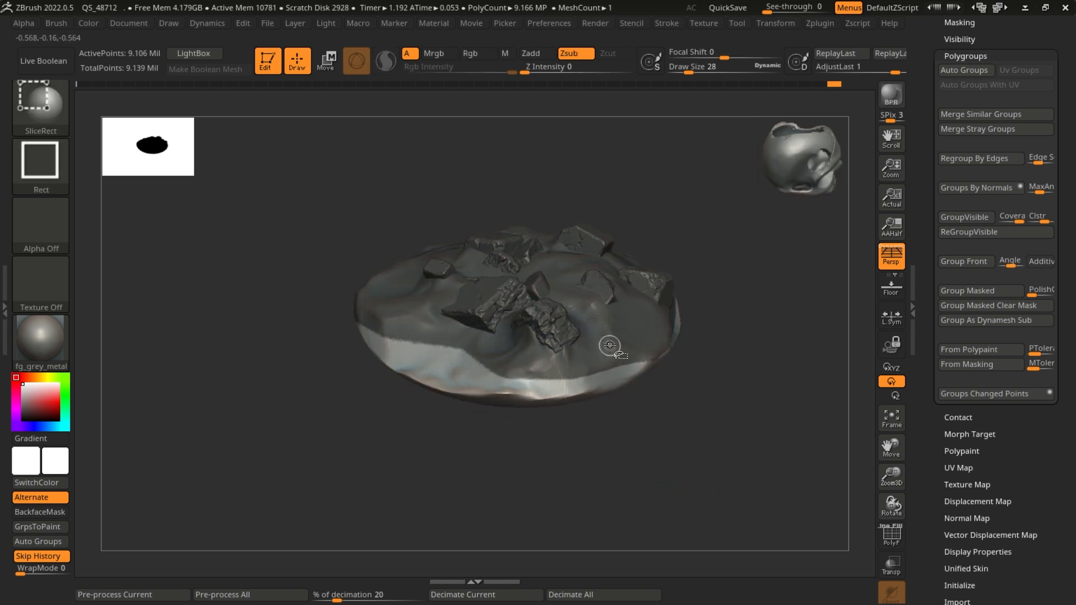
ctrl+shift+click(608, 343)
ctrl+shift+click(678, 432)
drag(671, 432, 531, 414)
ctrl+shift+click(505, 404)
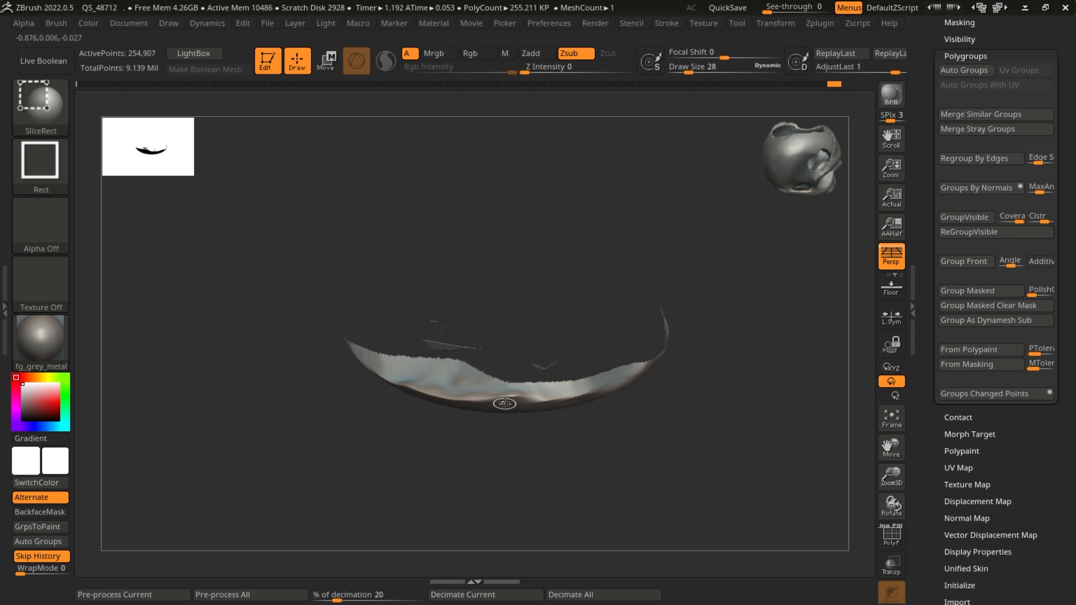
drag(680, 425, 646, 434)
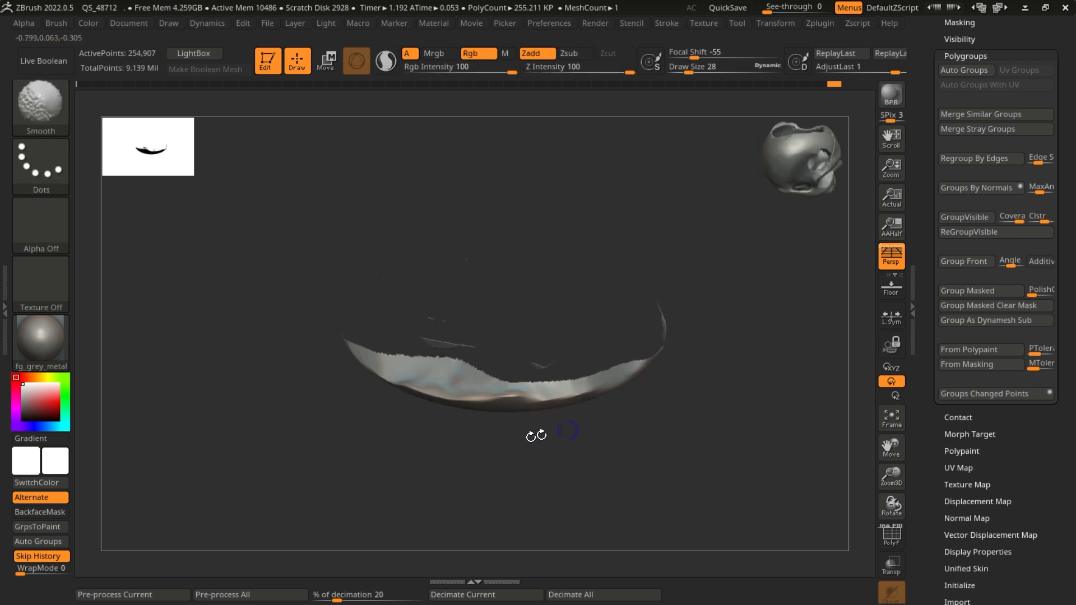
- Show the whole mesh, group the masked polygons again, and isolate the upper terrain with its rocks
ctrl+shift+click(740, 369)
drag(747, 352, 836, 377)
click(974, 293)
key(ctrl+i)
mouse_move(761, 457)
mouse_down()
mouse_move(711, 445)
mouse_move(739, 429)
mouse_up()
ctrl+shift+click(561, 368)
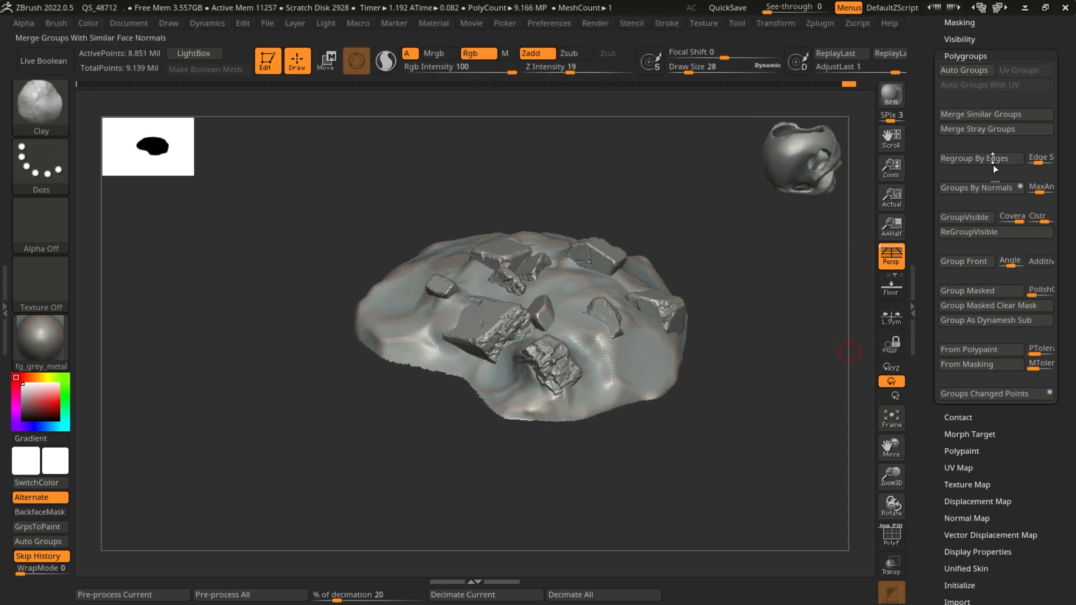
- Delete the hidden lower rim geometry from the terrain mesh
drag(925, 110, 882, 284)
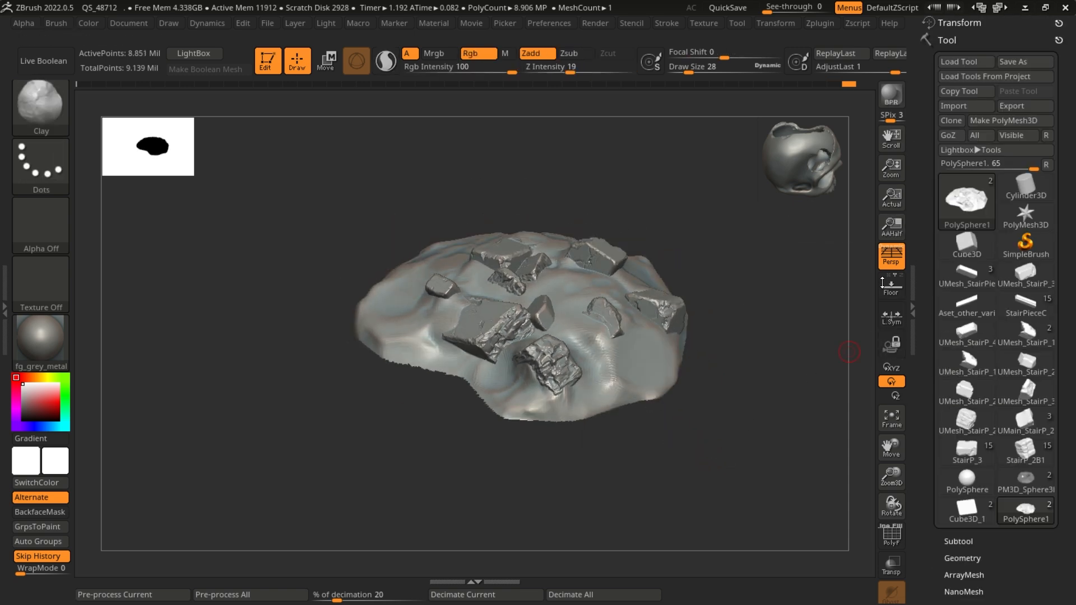
click(966, 558)
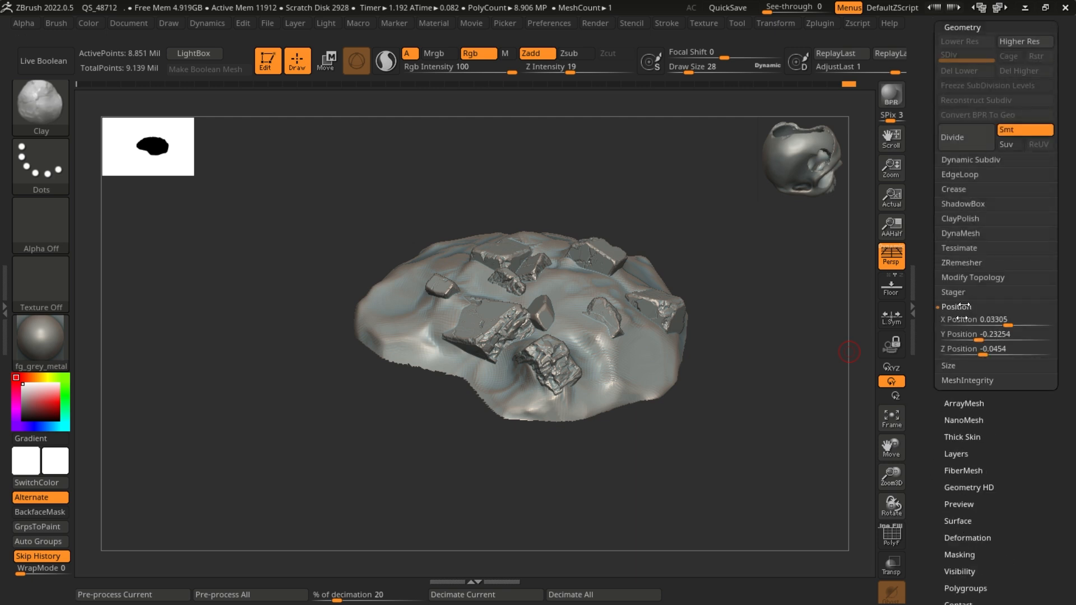
click(967, 279)
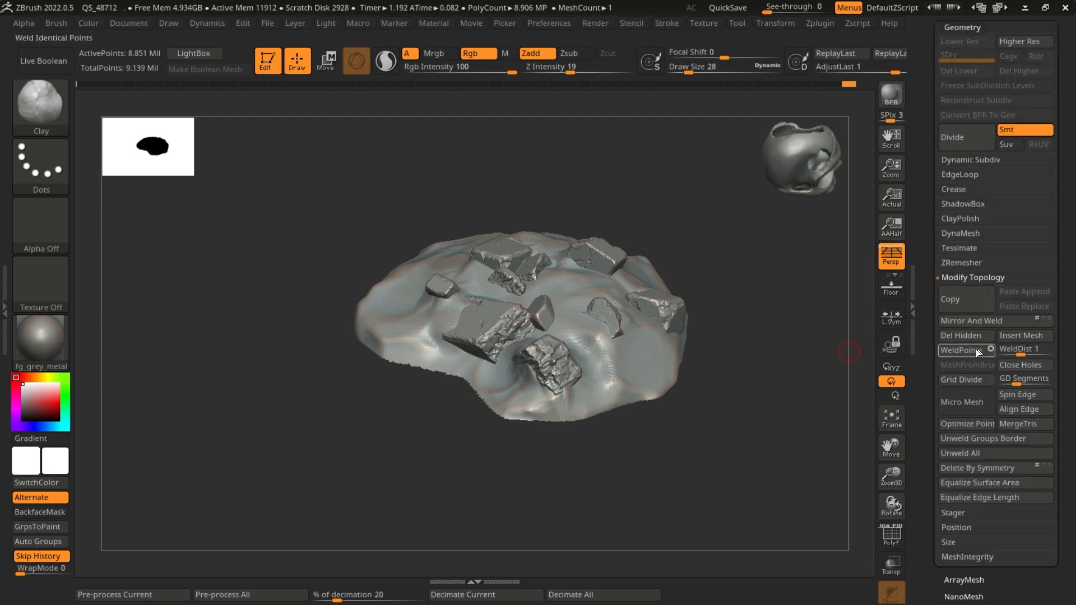
click(961, 337)
drag(772, 440, 829, 353)
- Examine the trimmed terrain, its rocks and the jagged cut edge up close from several angles
drag(930, 49, 931, 93)
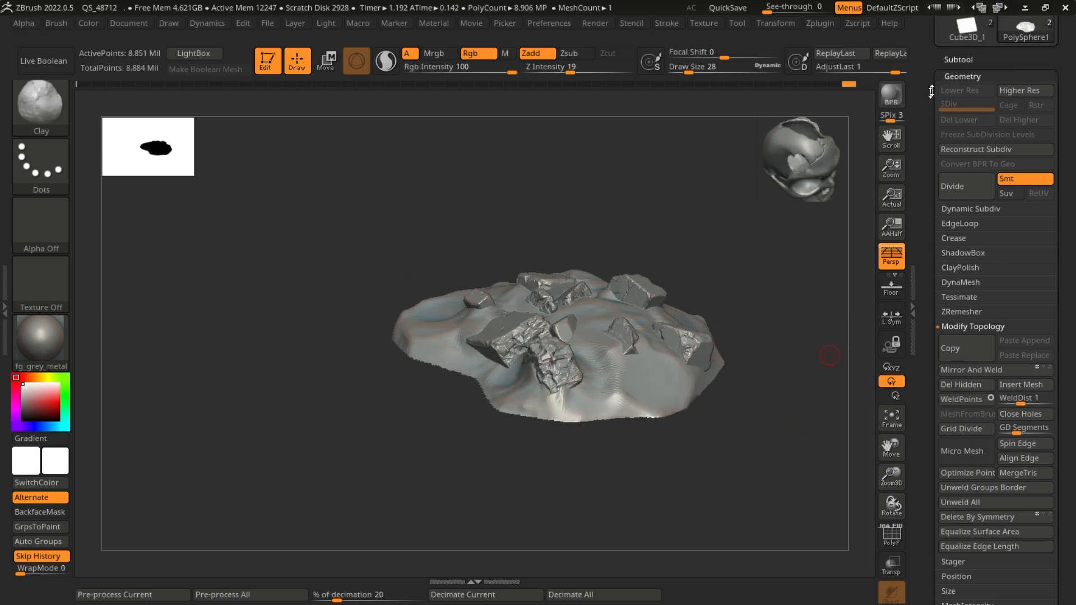
click(952, 60)
drag(737, 440, 734, 496)
scroll(501, 391, up, 2)
scroll(501, 389, down, 1)
alt+drag(632, 415, 765, 403)
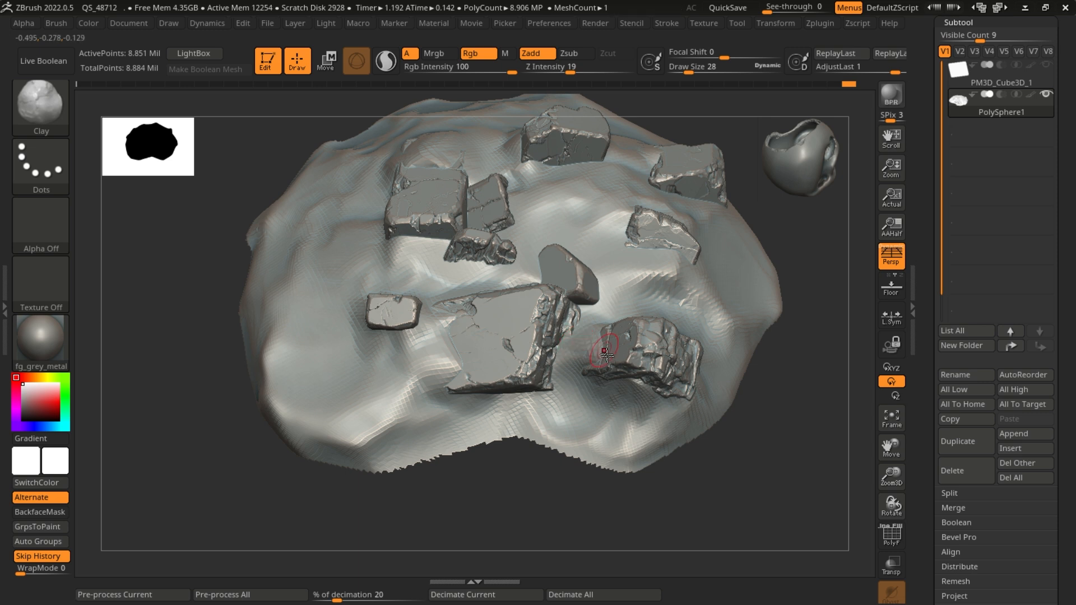
scroll(586, 273, down, 2)
drag(654, 482, 550, 510)
scroll(591, 262, up, 5)
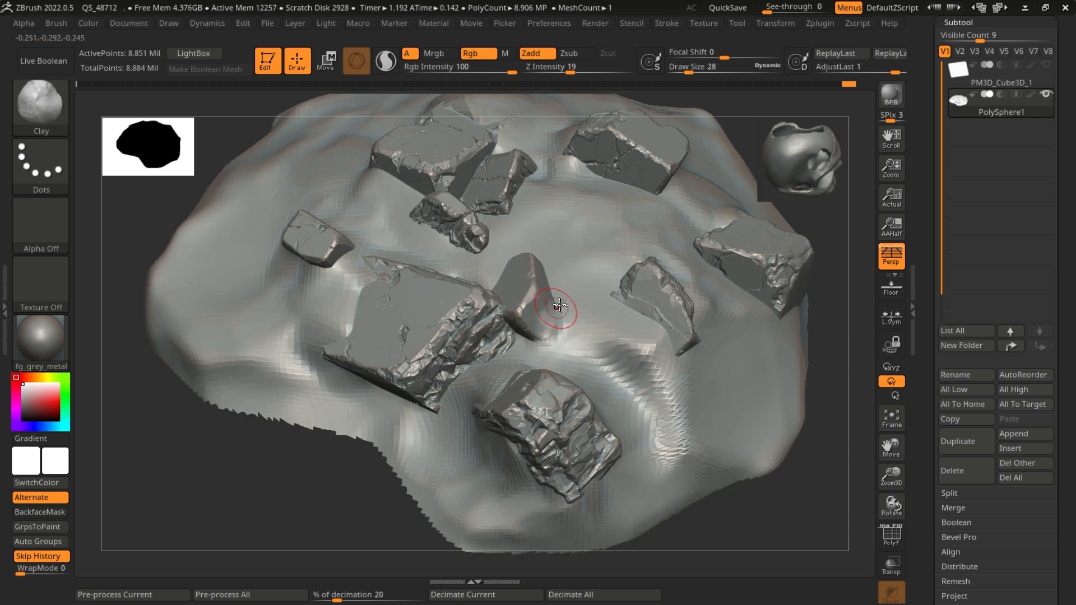
scroll(586, 336, down, 5)
drag(724, 470, 882, 488)
scroll(723, 450, up, 3)
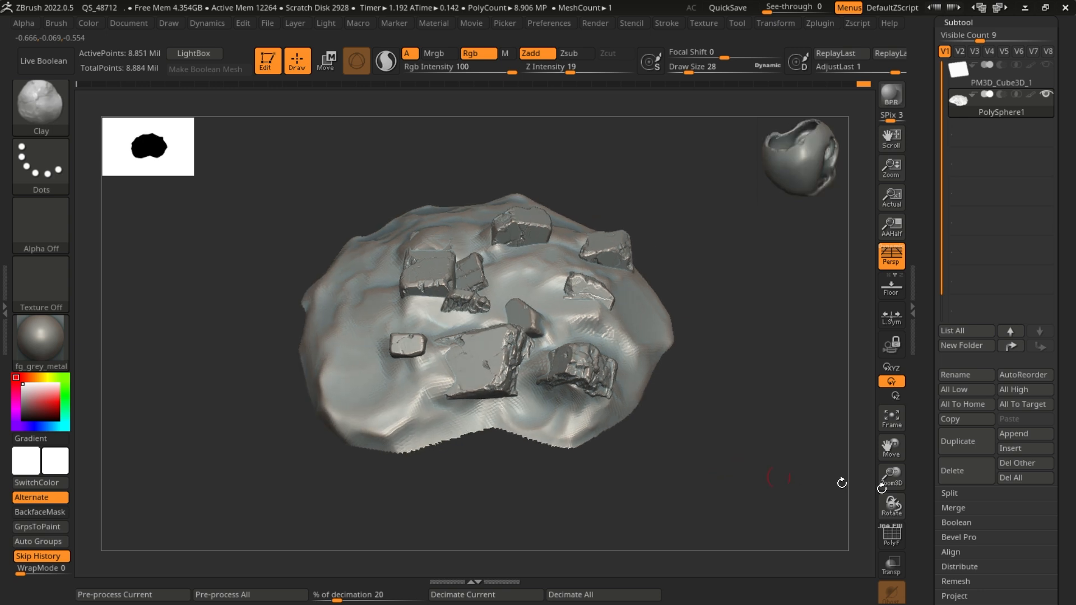
scroll(947, 493, down, 5)
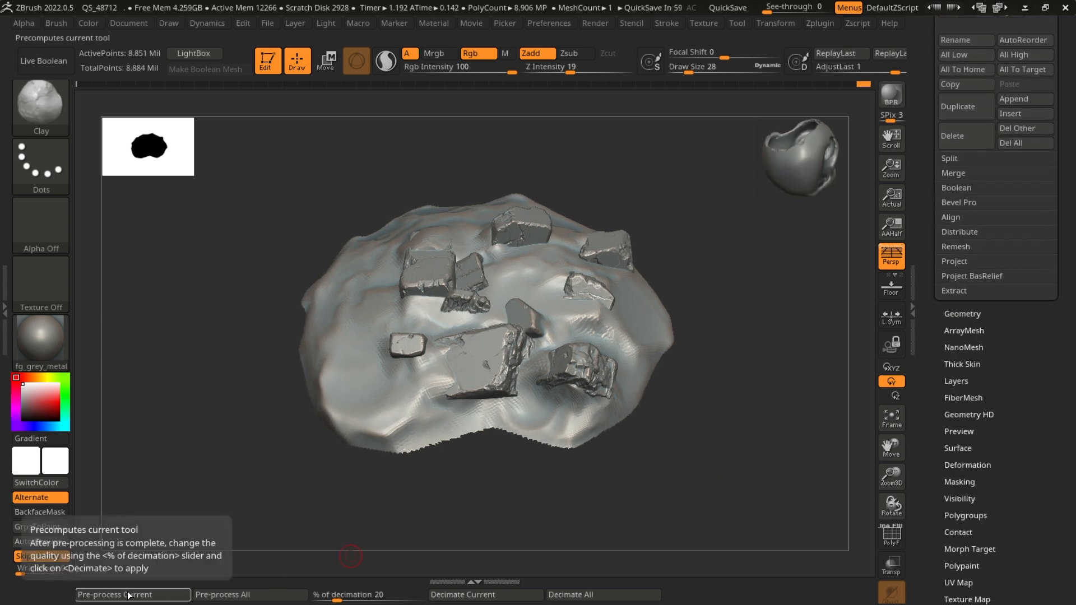
click(821, 23)
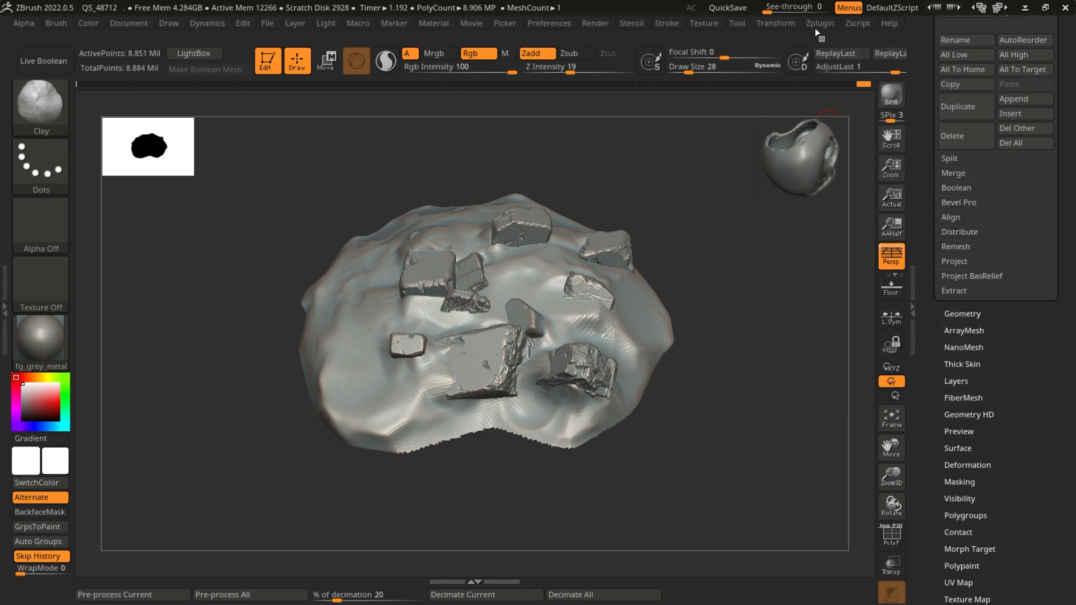
click(814, 25)
click(857, 182)
scroll(505, 385, up, 3)
scroll(505, 386, up, 3)
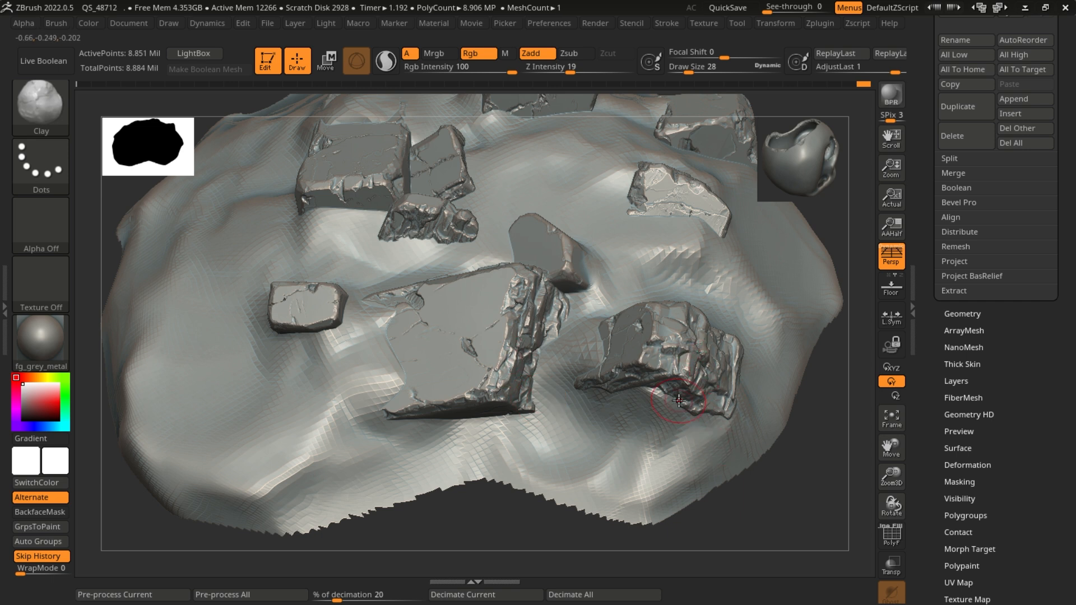
key(f)
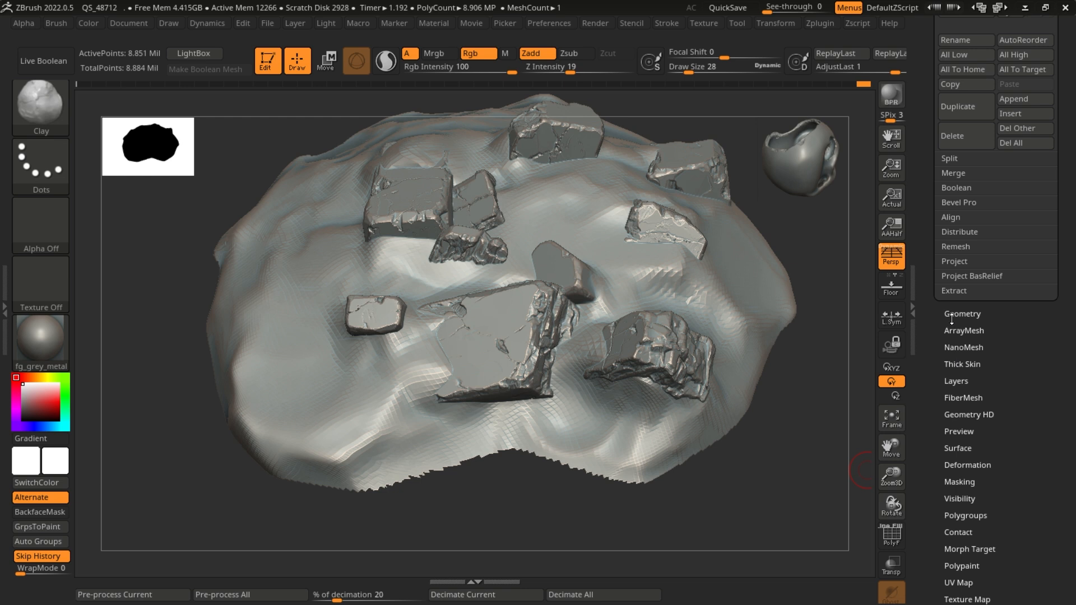
- Open the ZRemesher settings for the terrain mesh
scroll(953, 364, down, 4)
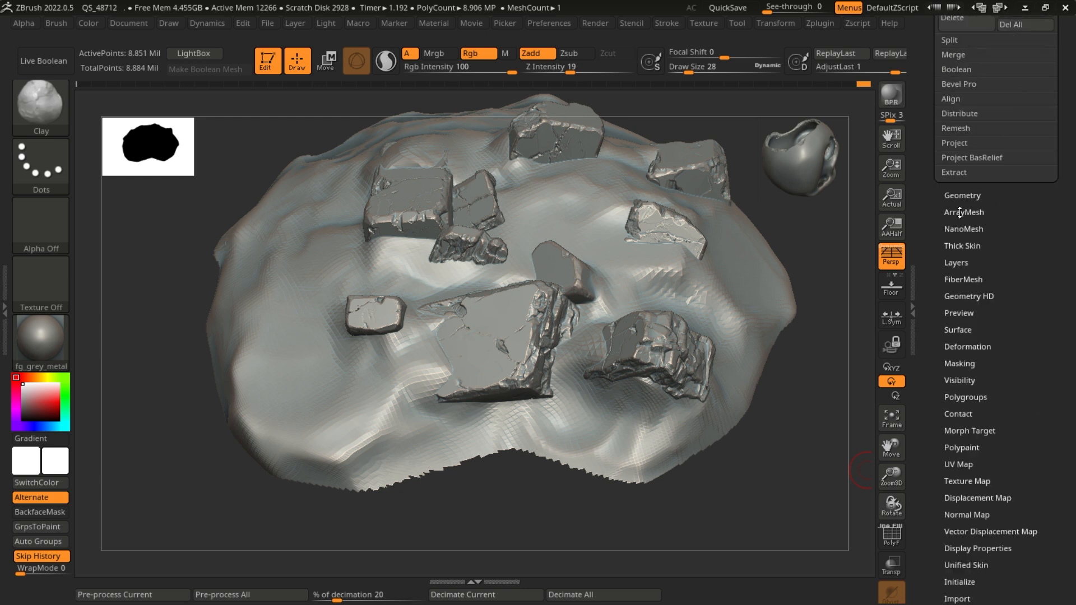
click(956, 196)
scroll(976, 103, down, 4)
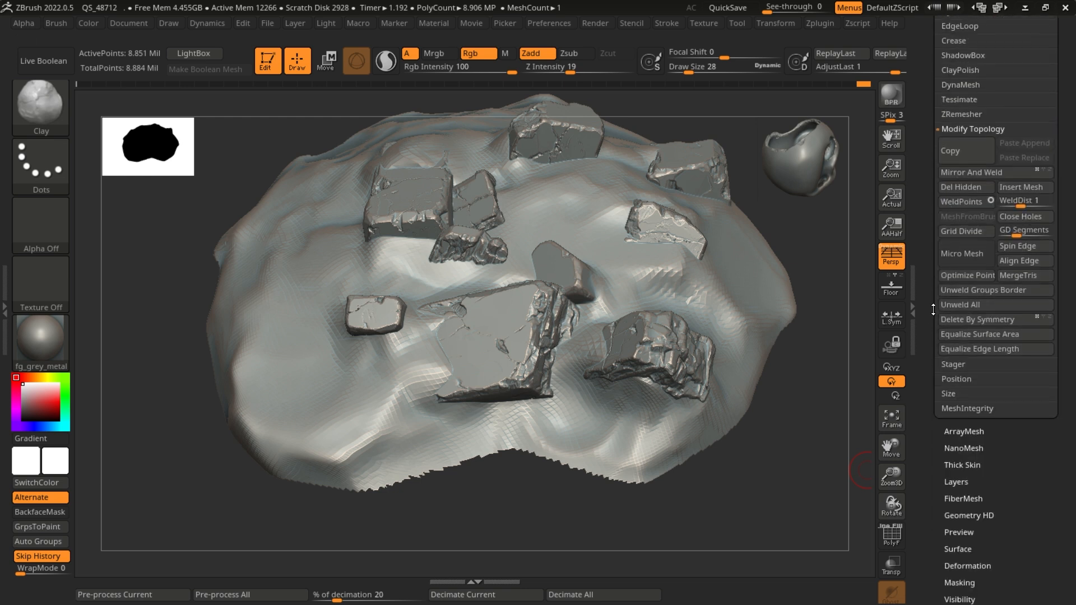
click(974, 113)
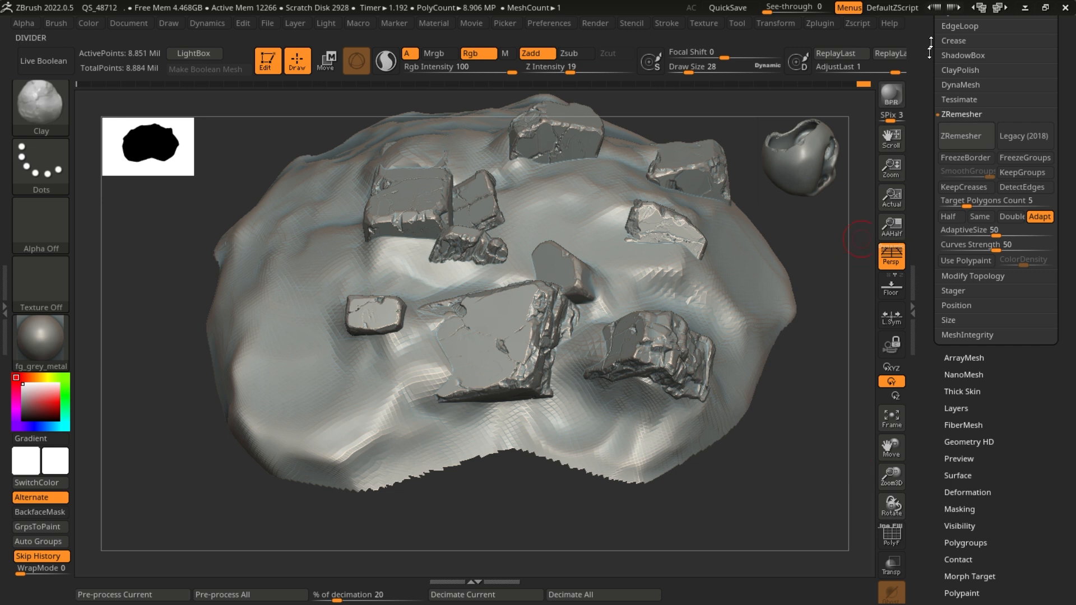
- Duplicate the PolySphere1 subtool and hide the original, leaving only the copy visible
scroll(919, 117, up, 5)
click(958, 25)
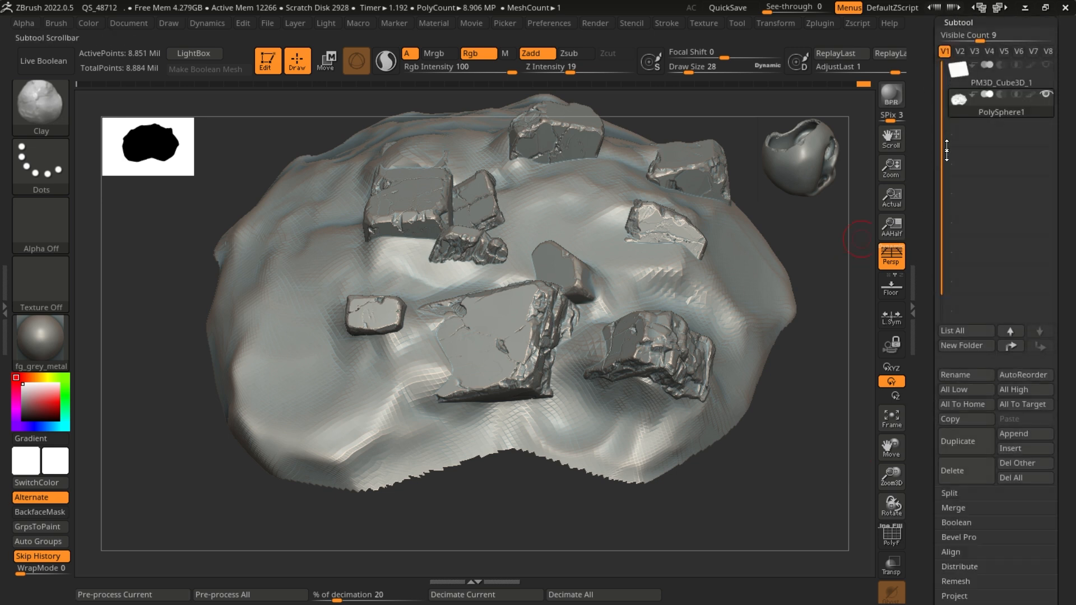
click(955, 447)
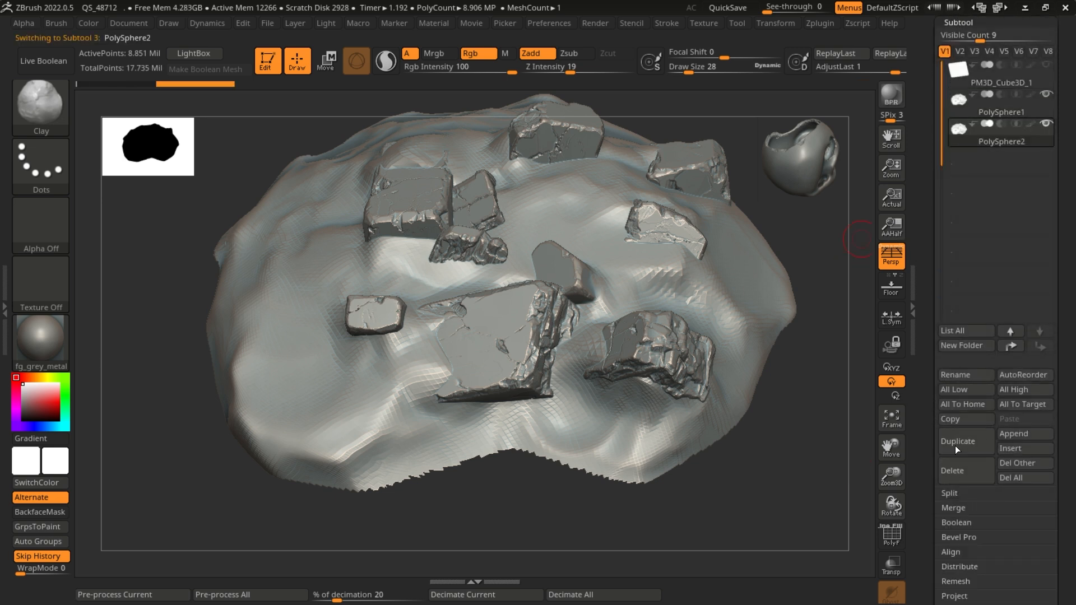
click(1046, 93)
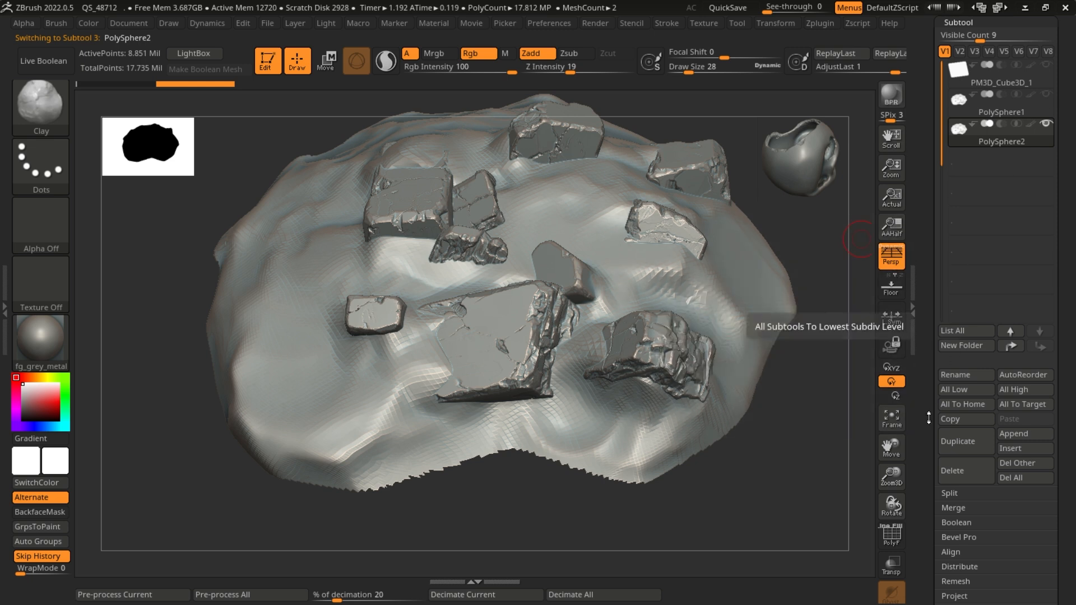
- Try to ZRemesh the duplicated terrain with the Half option for the polygon count
scroll(955, 261, down, 6)
scroll(956, 246, up, 2)
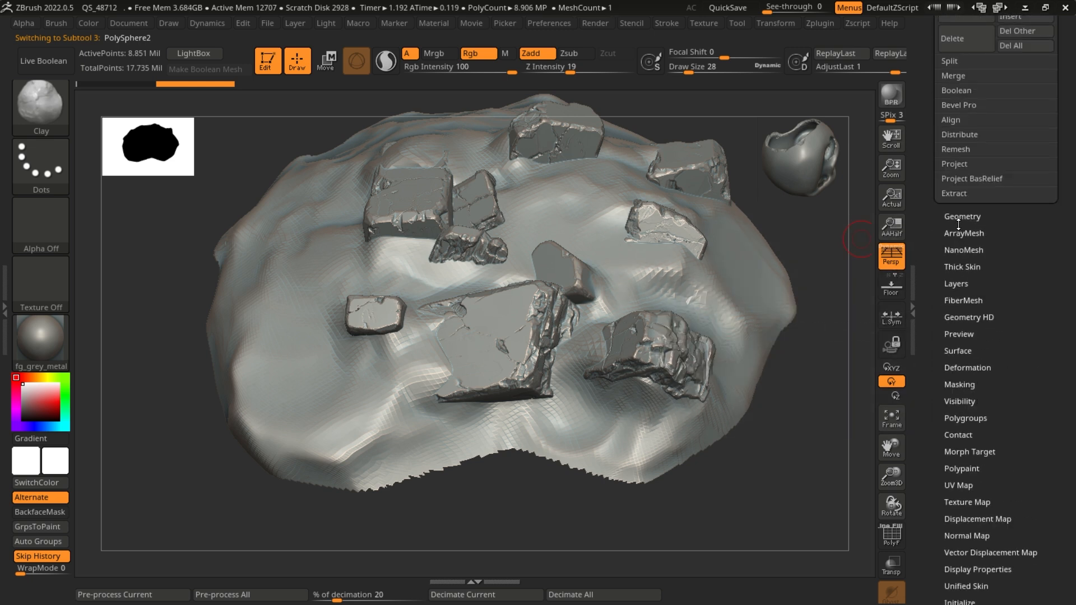
click(958, 221)
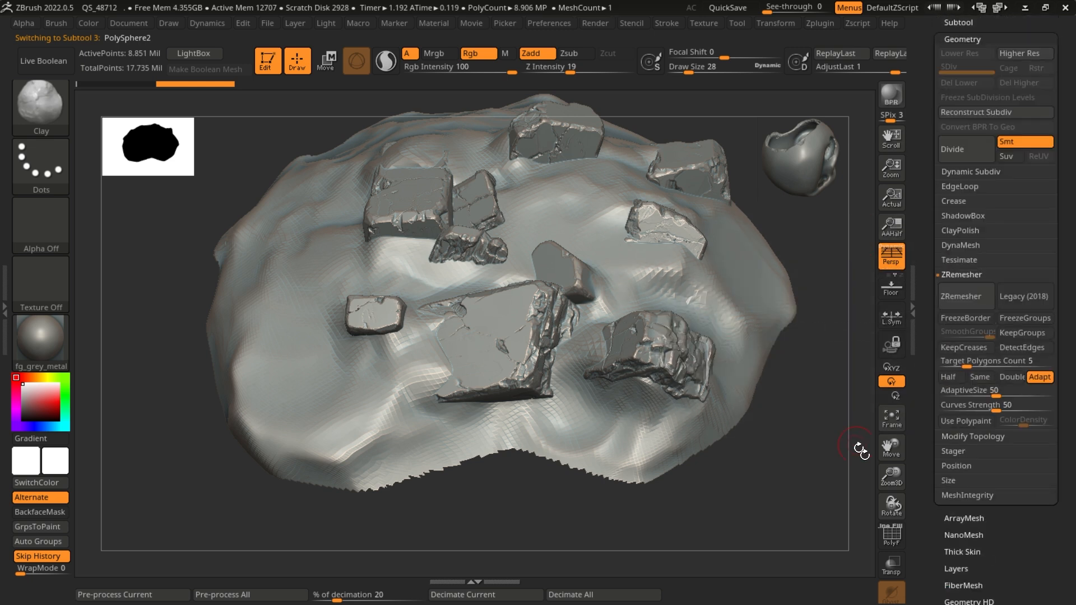
alt+drag(823, 443, 805, 464)
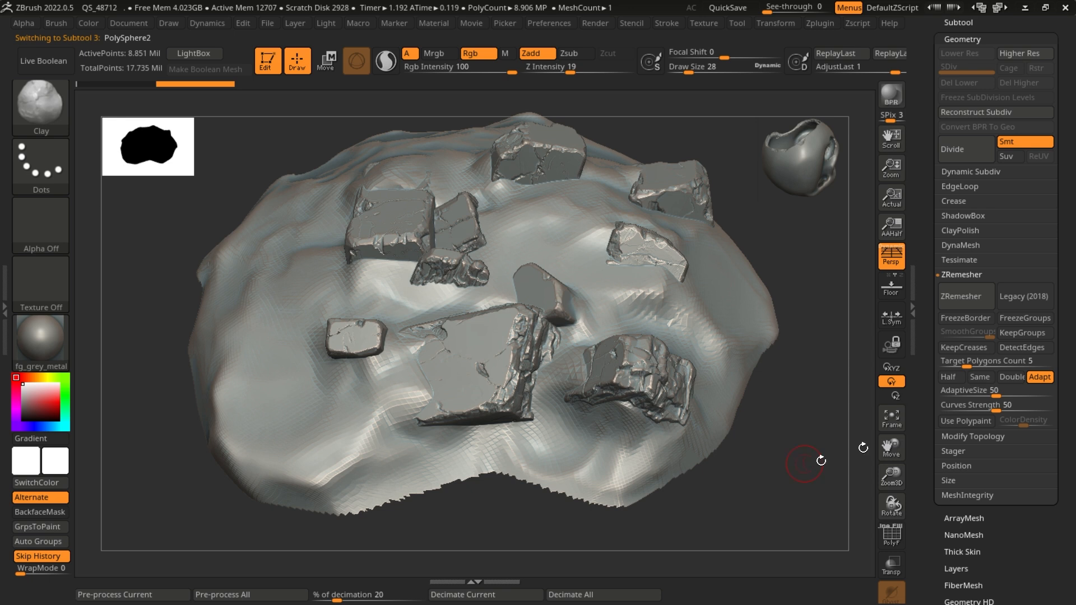
click(956, 380)
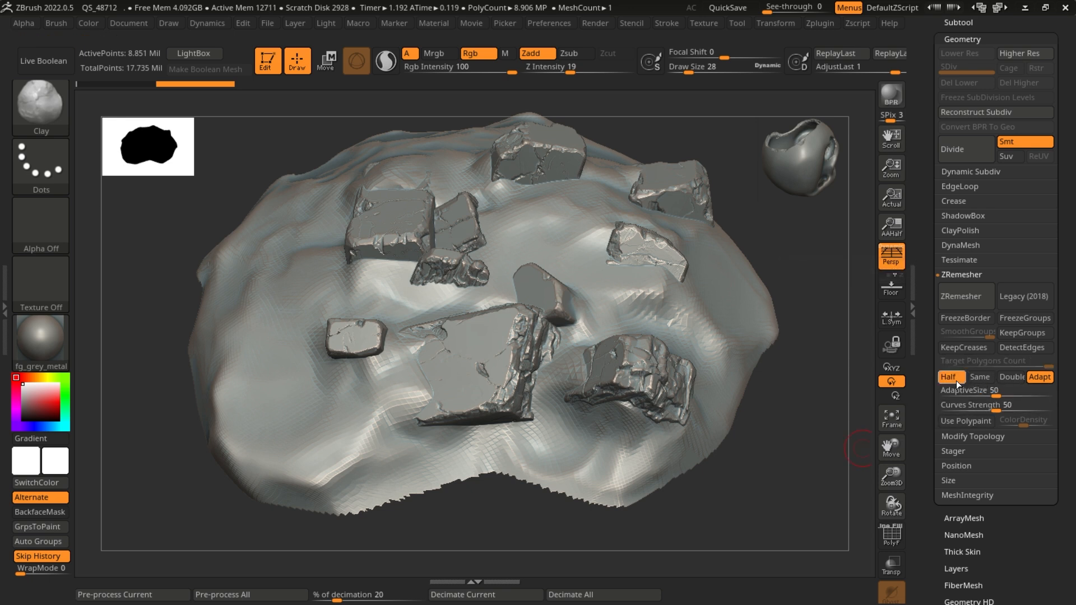
click(962, 295)
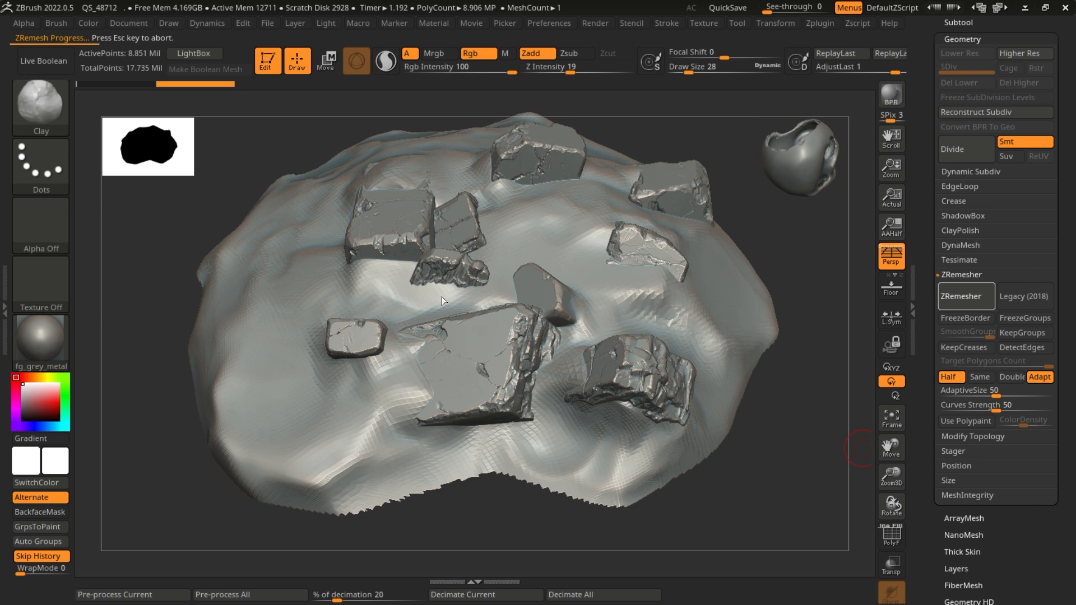
key(Escape)
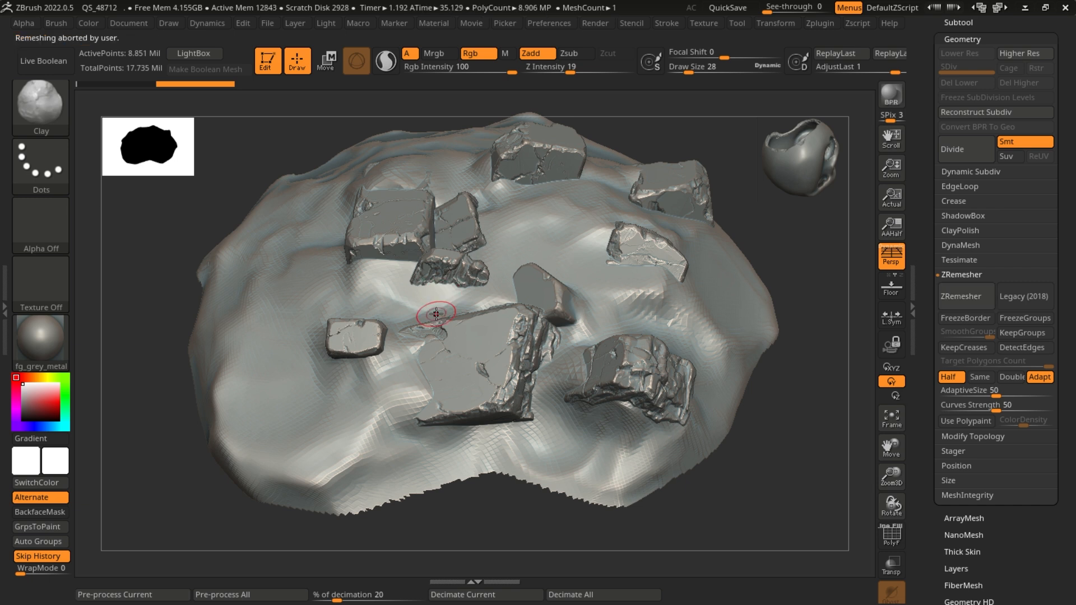
- Try to pre-process the duplicated terrain for decimation
click(159, 596)
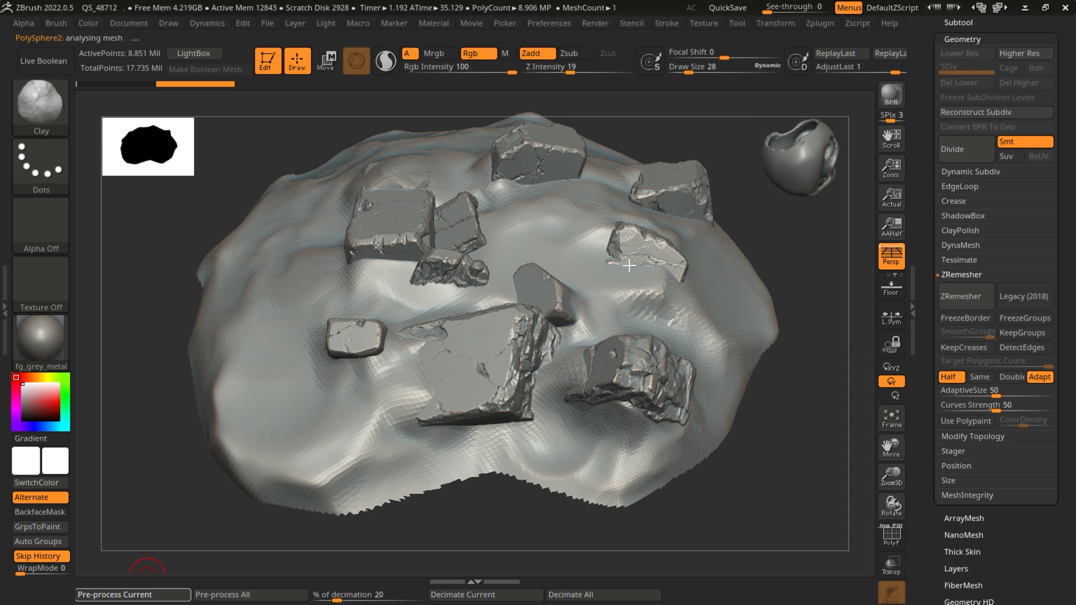
key(Escape)
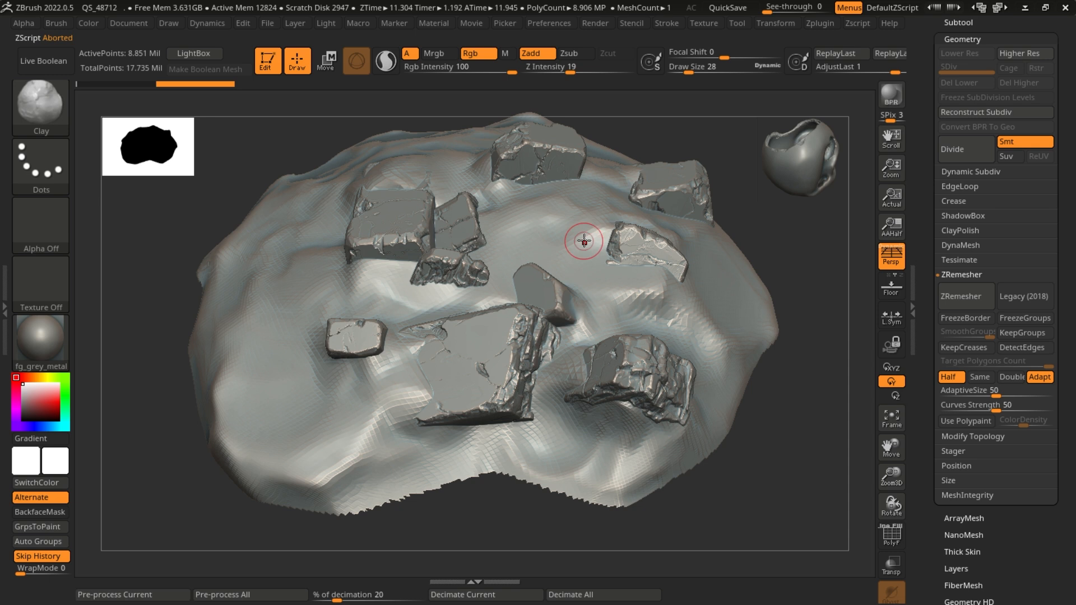
- Show the subtool list and pre-process the PolySphere2 terrain copy for decimation
ctrl+right_drag(612, 304, 621, 321)
scroll(621, 321, down, 2)
alt+drag(730, 365, 672, 396)
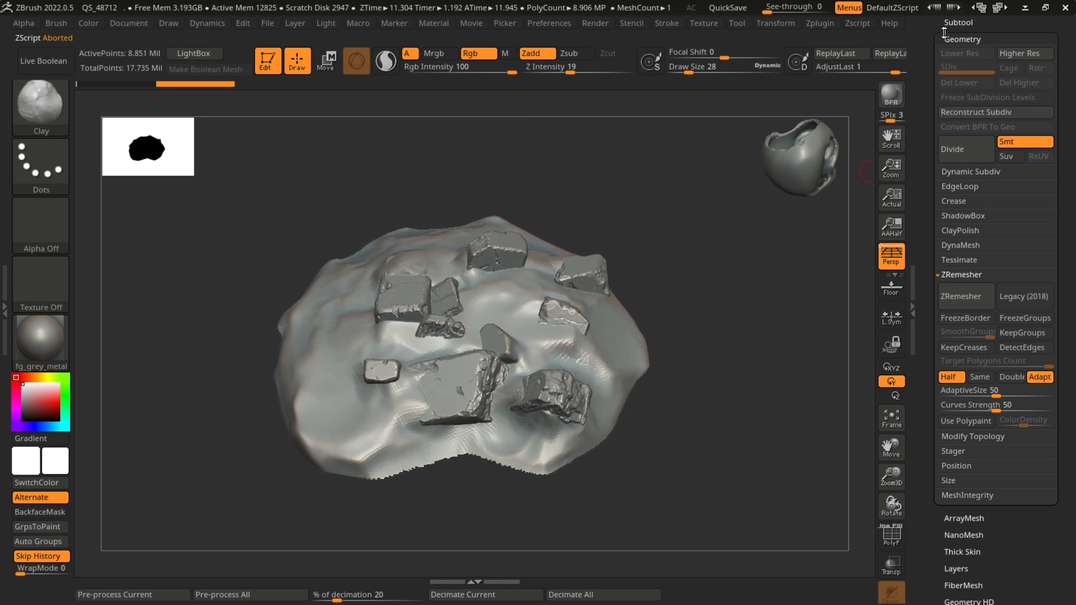
drag(925, 34, 925, 53)
click(969, 43)
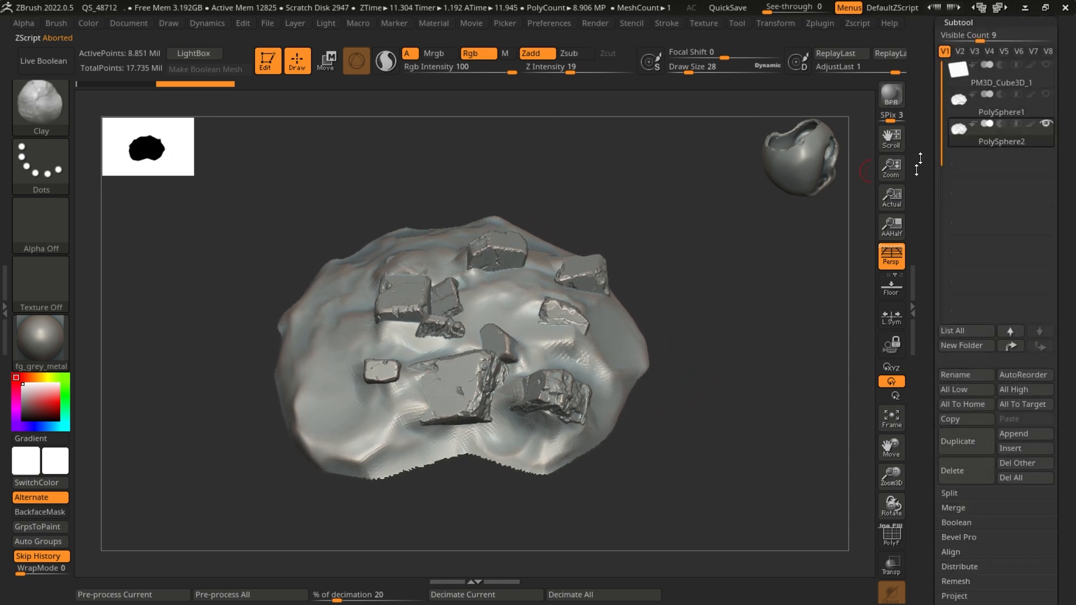
drag(675, 403, 464, 440)
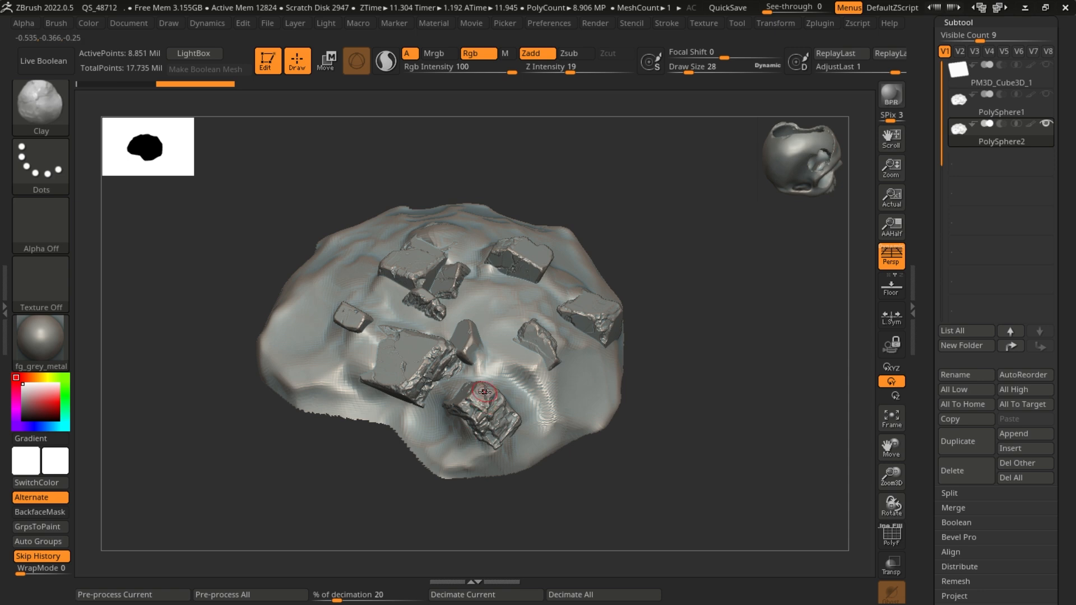
click(157, 596)
click(182, 595)
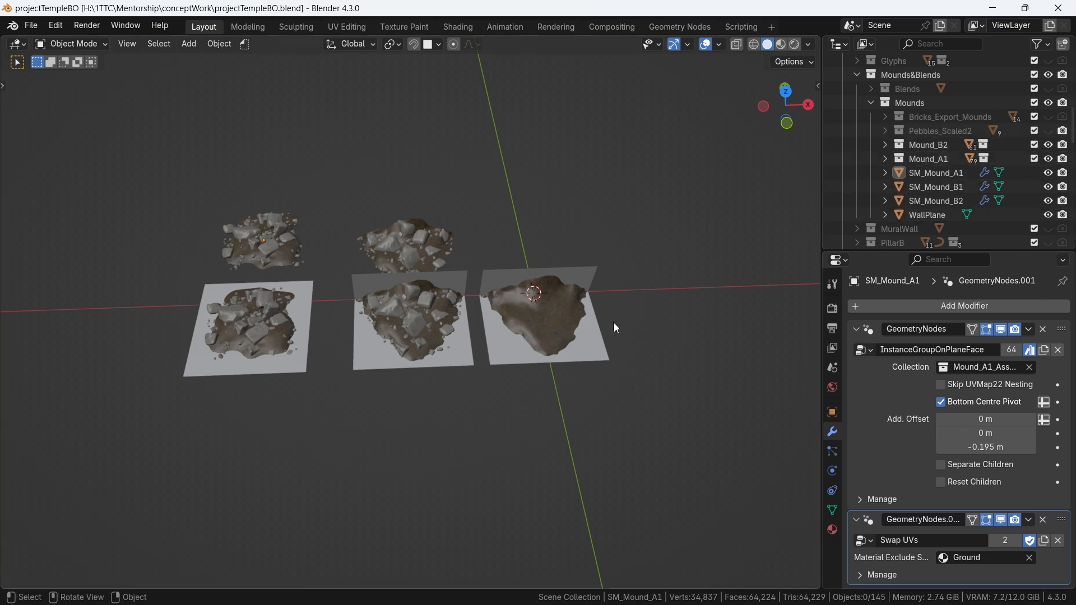
- Switch to Blender and hide Mound_A1, SM_Mound_A1, SM_Mound_B1, SM_Mound_B2 and WallPlane, leaving only Mound_B2 visible
scroll(483, 335, up, 4)
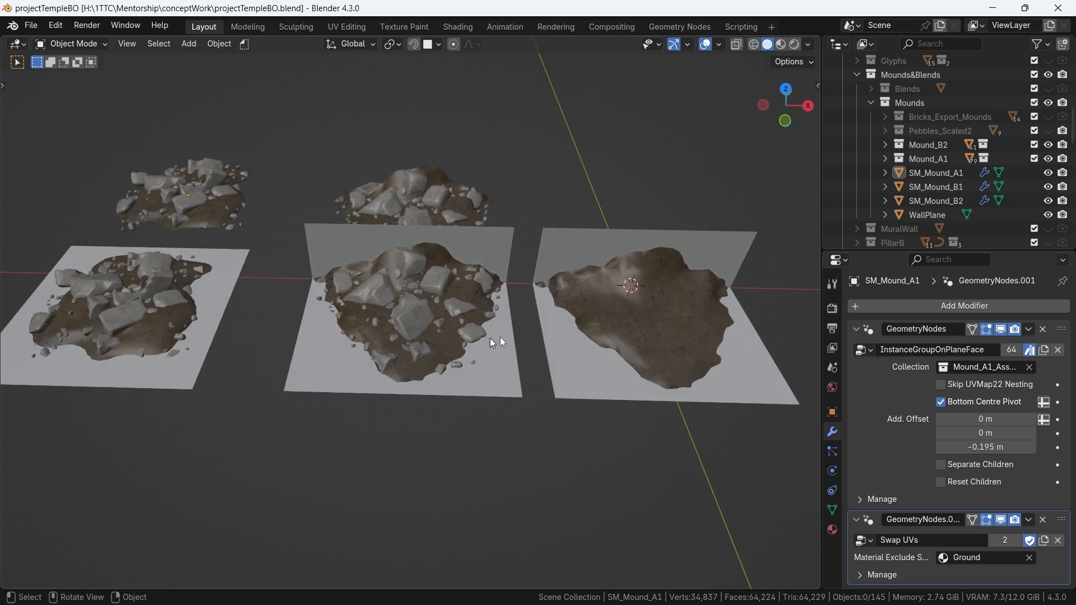
click(1050, 160)
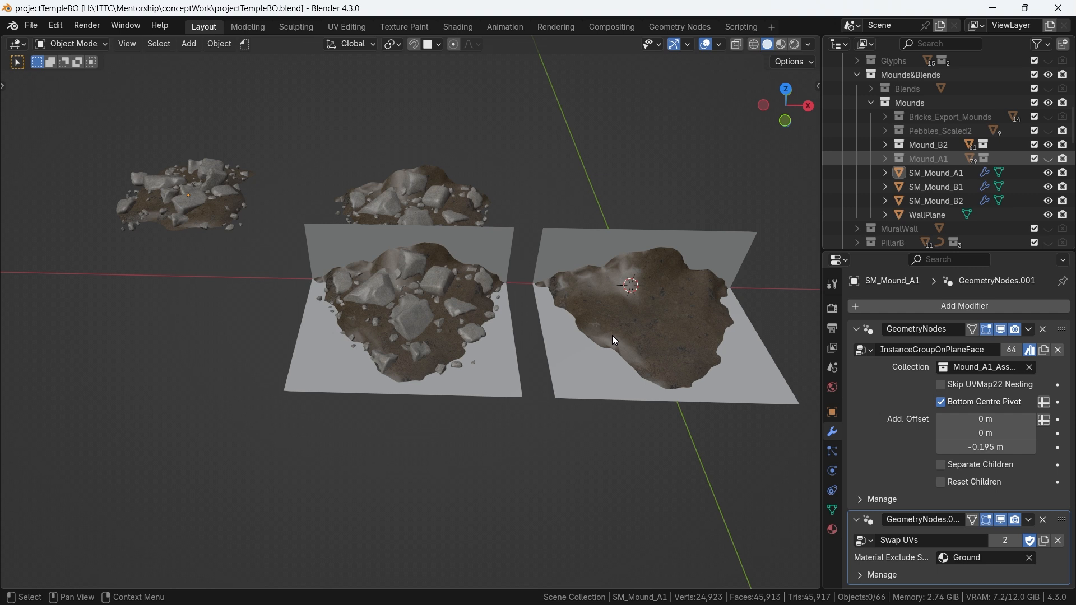
click(1049, 145)
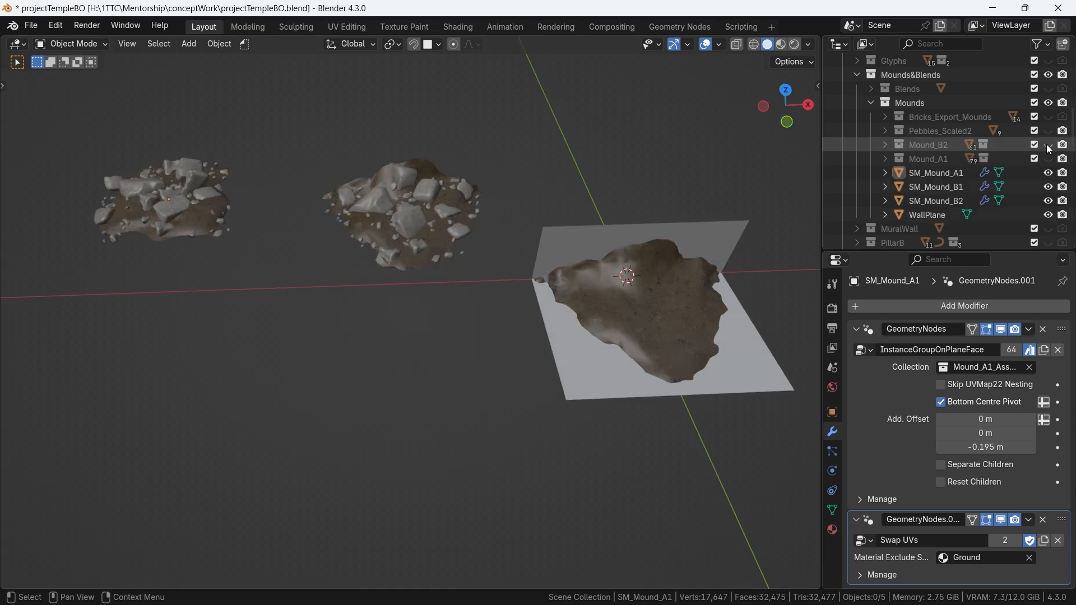
click(1048, 146)
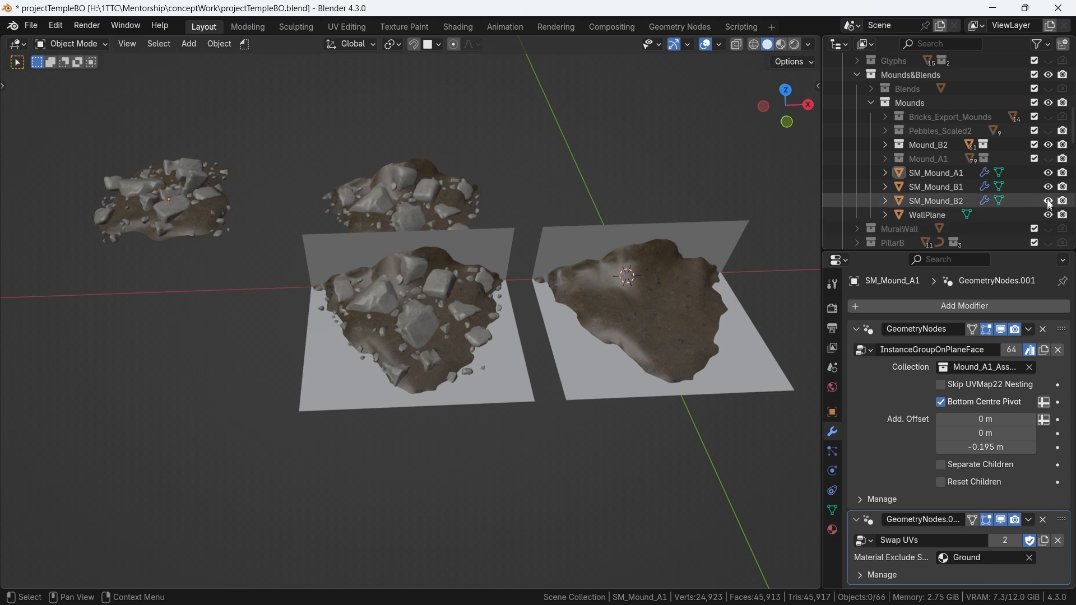
click(1049, 174)
click(1050, 189)
click(1050, 200)
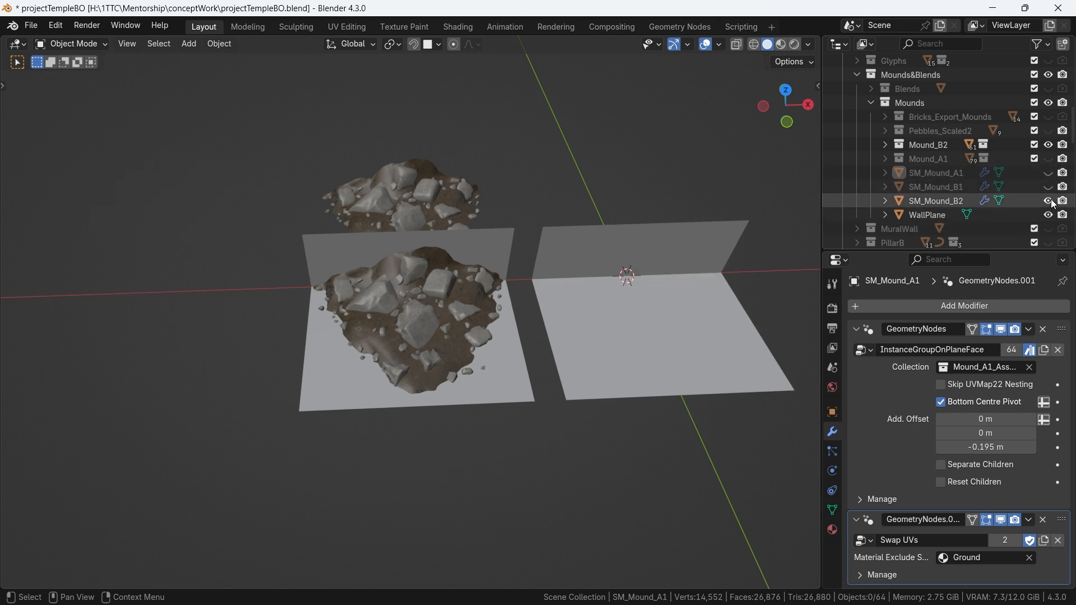
click(1049, 214)
middle_drag(409, 433, 431, 424)
scroll(436, 416, up, 2)
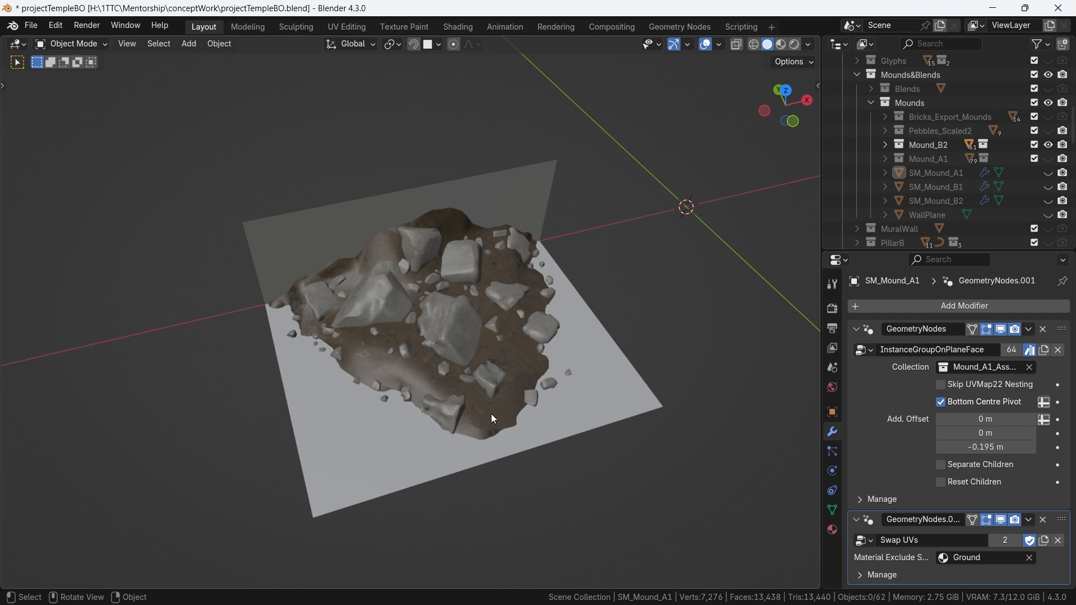
- Put the ground mesh of Mound_B2 into Sculpt Mode and sculpt along its front and side edges with the Draw brush
middle_drag(490, 428, 513, 375)
click(509, 382)
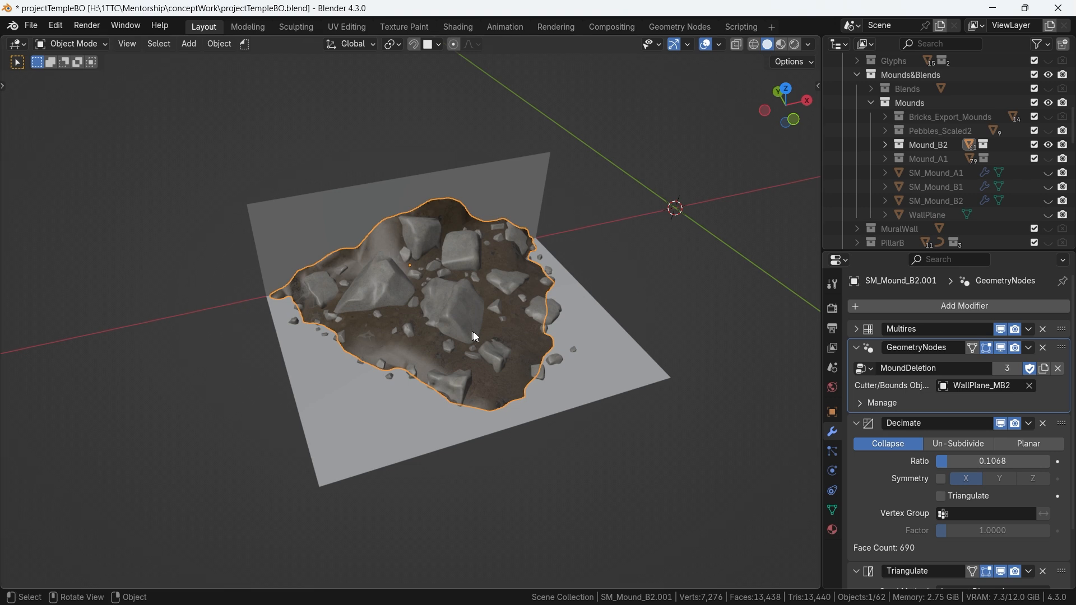
scroll(491, 364, up, 3)
key(ctrl+Tab)
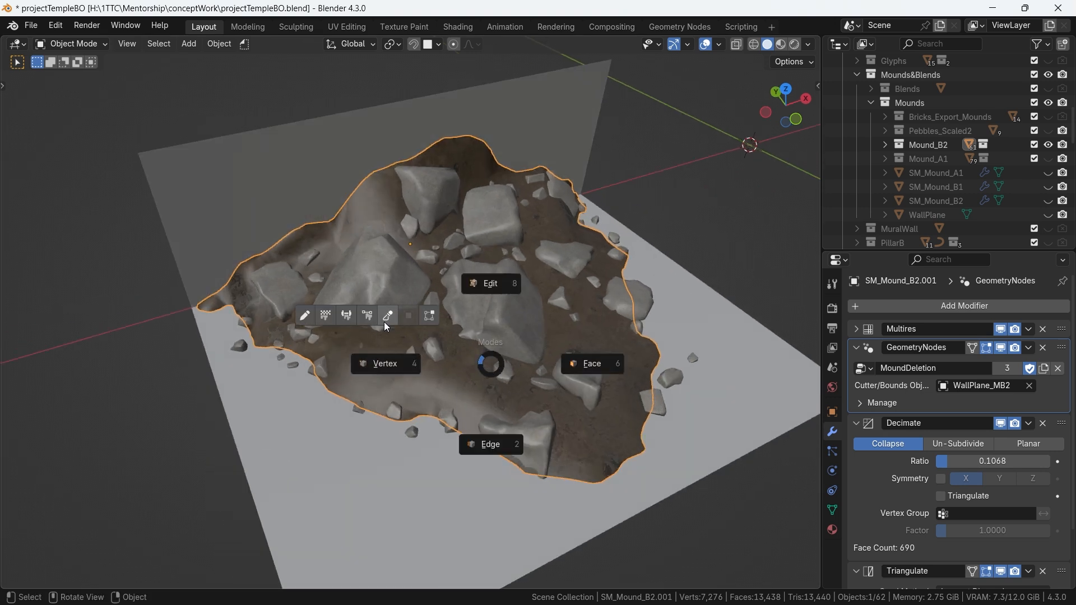
click(385, 322)
drag(373, 404, 397, 437)
mouse_move(399, 441)
mouse_down()
mouse_move(429, 411)
mouse_move(524, 487)
mouse_move(483, 484)
mouse_up()
middle_drag(504, 454, 415, 410)
mouse_move(572, 451)
mouse_down()
mouse_move(585, 451)
mouse_move(591, 415)
mouse_move(620, 372)
mouse_move(600, 357)
mouse_move(623, 379)
mouse_move(613, 372)
mouse_up()
mouse_move(531, 349)
ctrl+mouse_down()
mouse_move(499, 349)
mouse_move(531, 353)
ctrl+mouse_up()
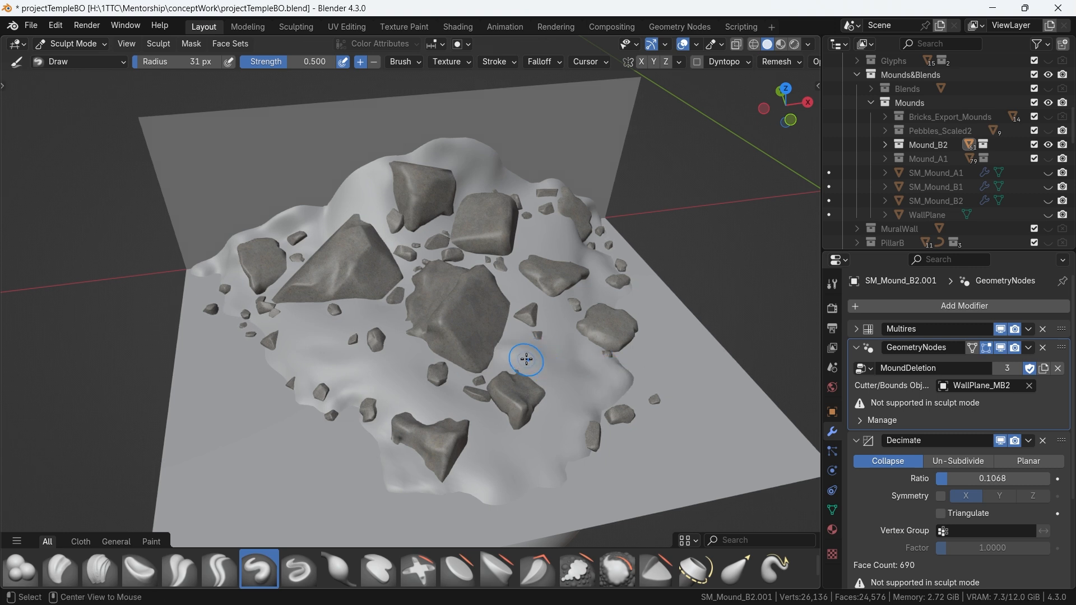
- Carve into the ground along the mound's upper rear ridge with inverted Draw brush strokes
middle_drag(516, 365, 445, 307)
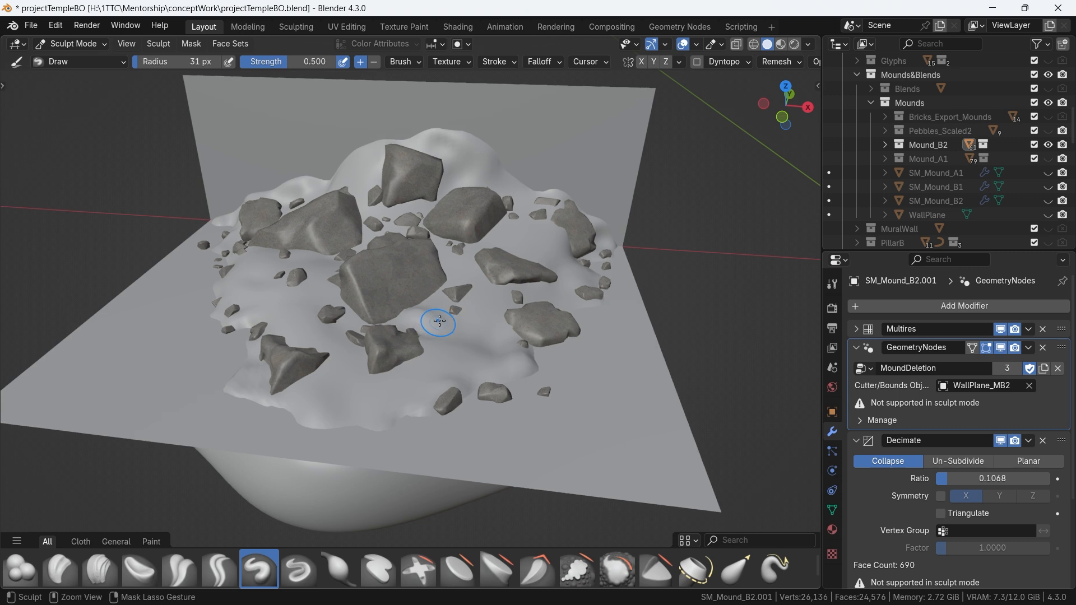
middle_drag(443, 322, 393, 338)
mouse_move(338, 226)
ctrl+mouse_down()
mouse_move(372, 226)
mouse_move(373, 211)
mouse_move(345, 210)
mouse_move(371, 183)
mouse_move(339, 224)
ctrl+mouse_up()
mouse_move(361, 173)
ctrl+mouse_down()
mouse_move(455, 144)
mouse_move(456, 153)
ctrl+mouse_up()
scroll(453, 219, down, 3)
mouse_move(465, 289)
middle_down()
mouse_move(498, 276)
mouse_move(468, 267)
mouse_move(473, 278)
middle_up()
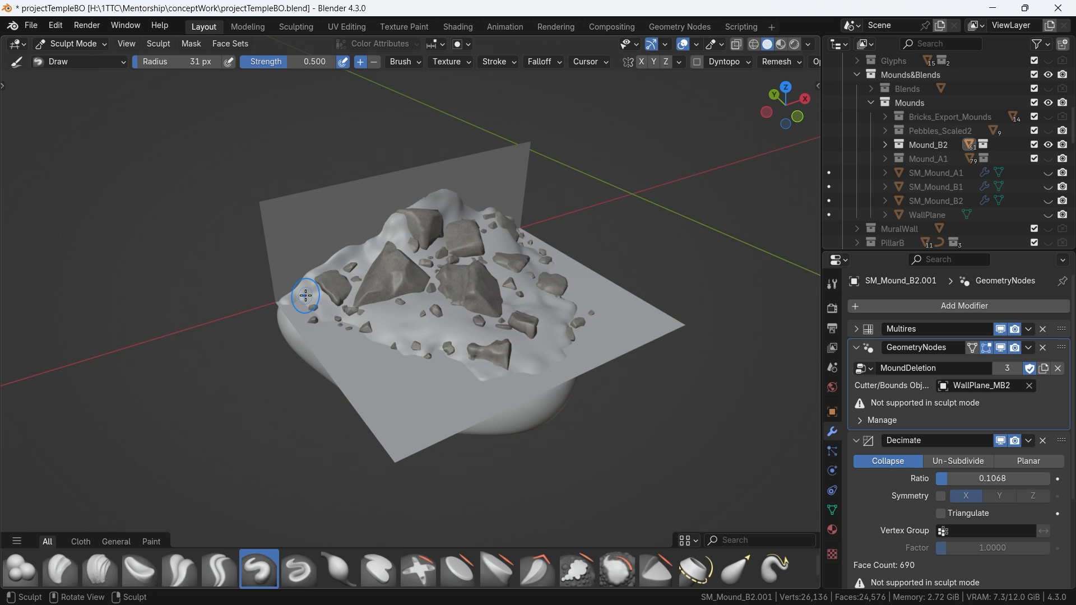
- Touch up the ground beside the large central stone with short Draw strokes and return to Object Mode
middle_drag(439, 334, 401, 337)
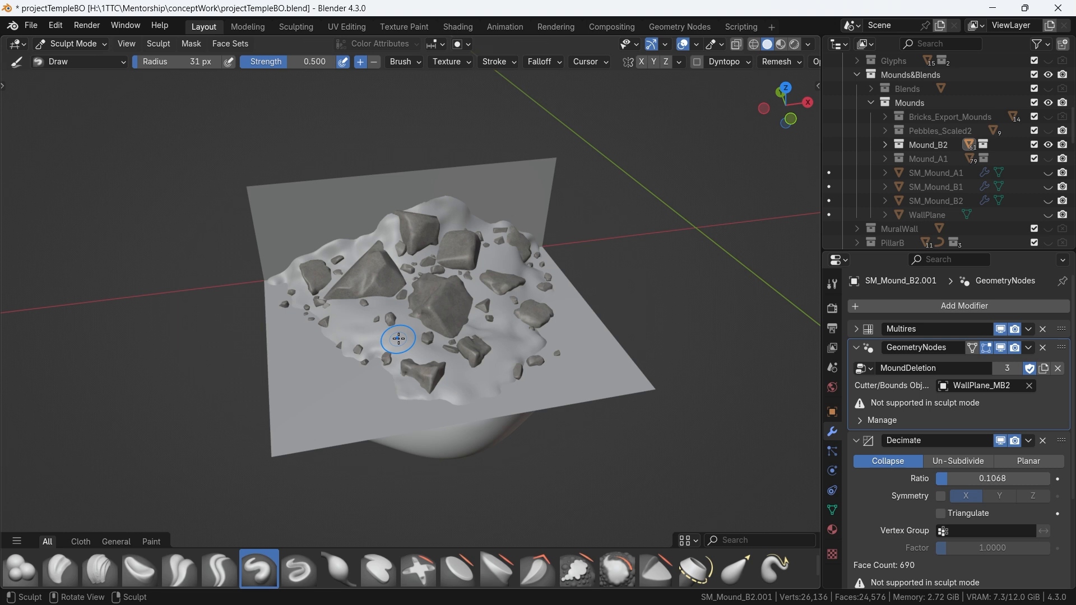
mouse_move(514, 310)
middle_down()
mouse_move(464, 303)
mouse_move(485, 315)
middle_up()
scroll(466, 302, up, 3)
mouse_move(513, 297)
mouse_down()
mouse_move(483, 293)
mouse_move(498, 320)
mouse_move(513, 292)
mouse_move(499, 296)
mouse_move(493, 281)
mouse_move(511, 296)
mouse_up()
mouse_move(517, 300)
mouse_down()
mouse_move(506, 322)
mouse_move(516, 295)
mouse_up()
mouse_move(504, 336)
middle_down()
mouse_move(456, 325)
mouse_move(462, 312)
middle_up()
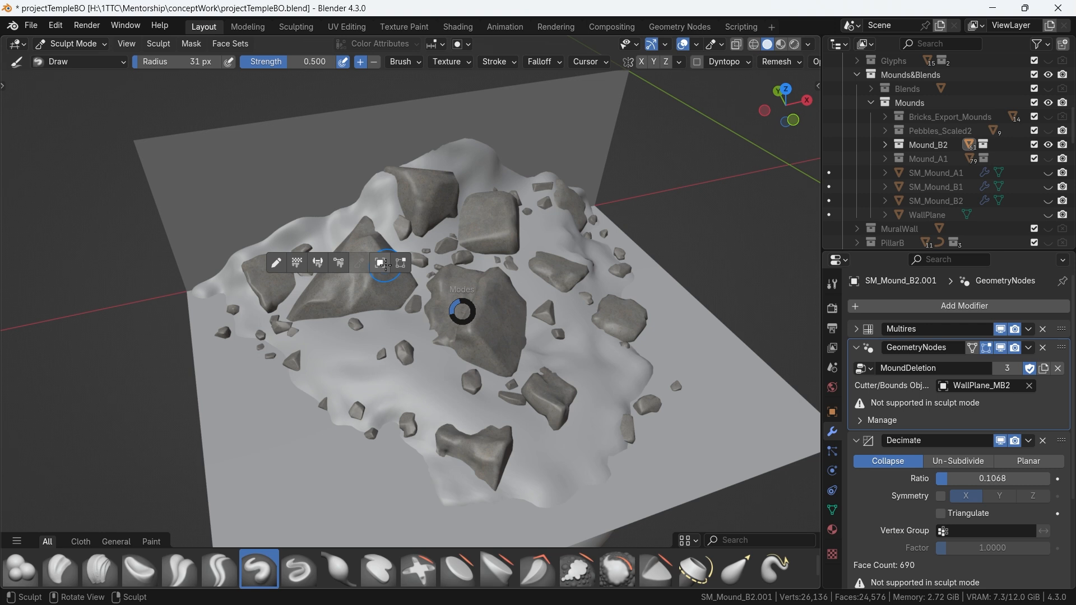
click(421, 295)
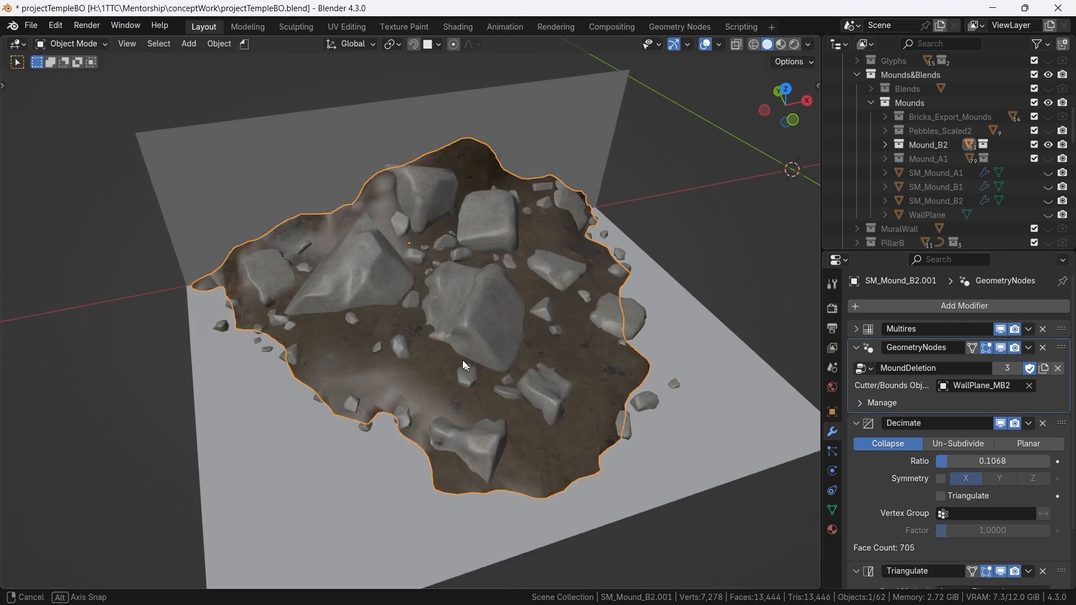
- Turn on the wireframe overlay, examine the mesh density of the mound and its stones, and turn the overlay off
middle_drag(466, 365, 447, 353)
click(435, 307)
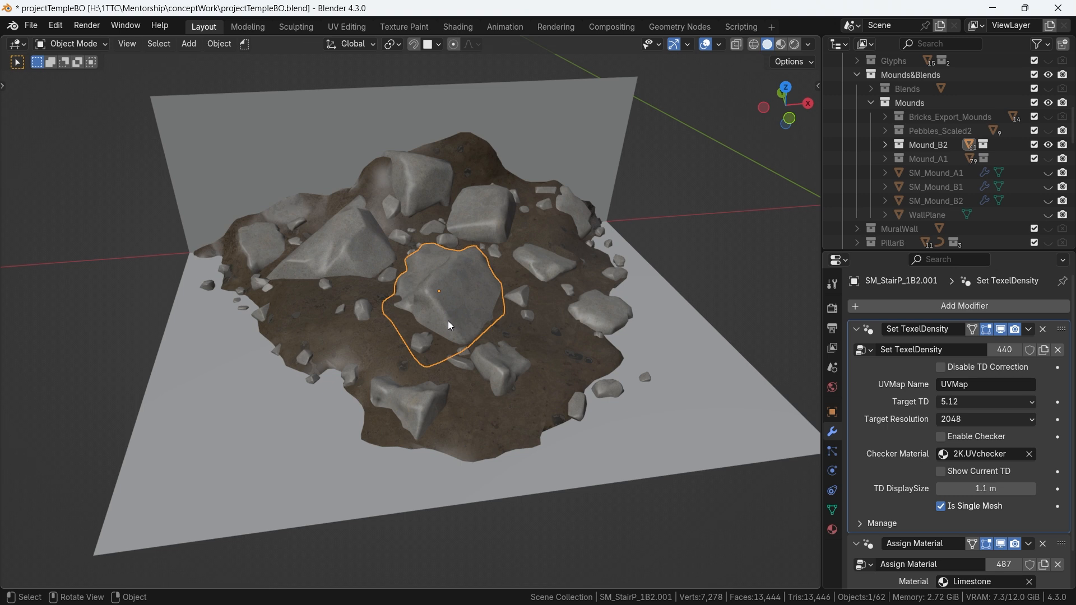
middle_drag(465, 320, 443, 316)
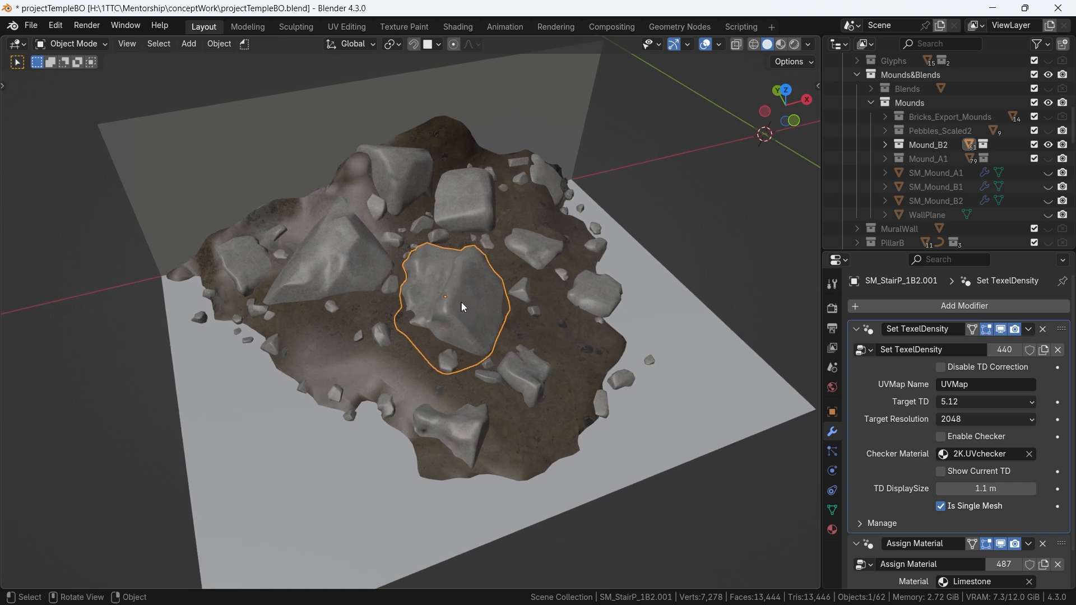
key(q)
click(462, 305)
scroll(434, 271, up, 2)
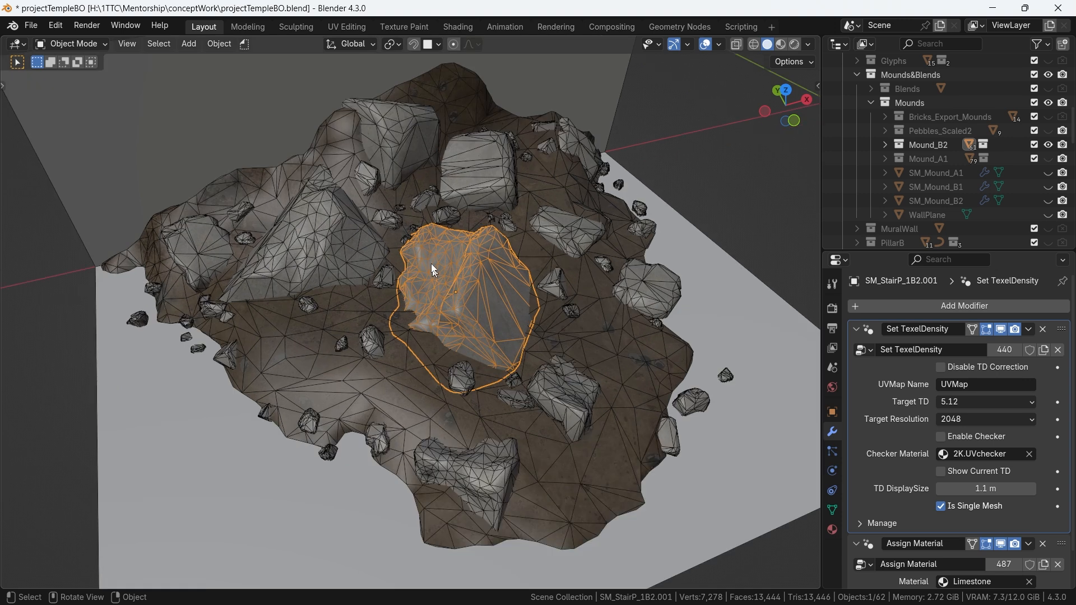
key(q)
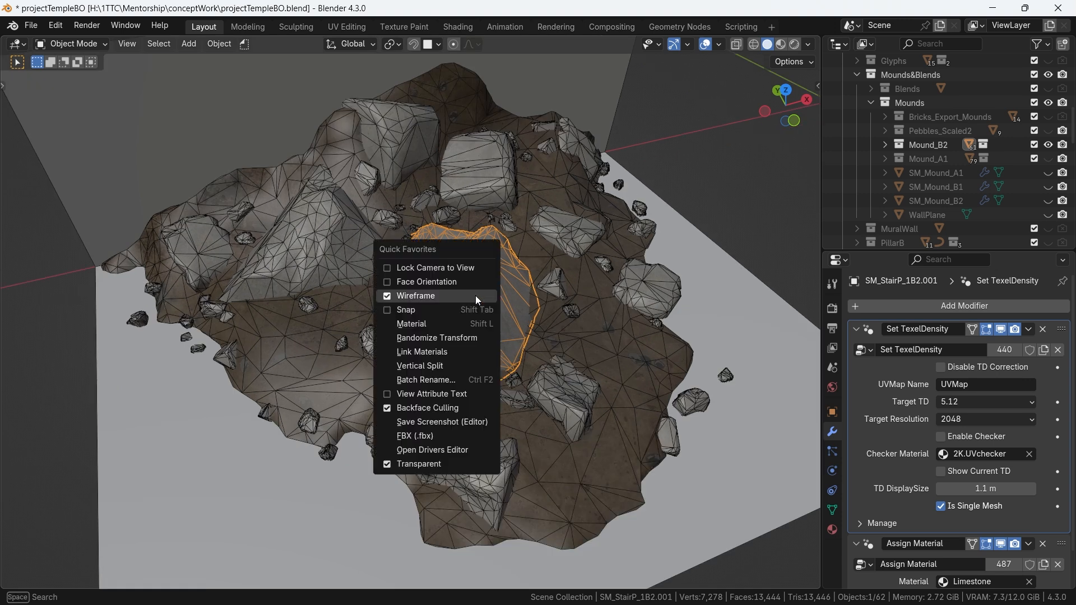
click(475, 294)
- Duplicate the stone SM_StairP_2B6.004, shift the copy along the global Y axis and raise it along Z
middle_drag(489, 311, 455, 295)
click(503, 294)
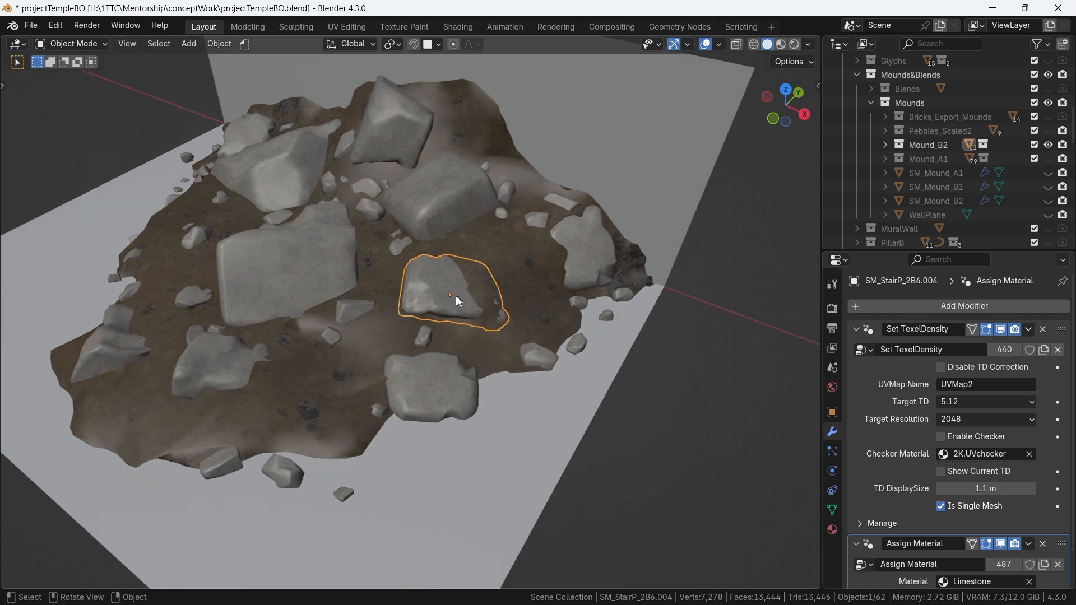
scroll(456, 296, up, 2)
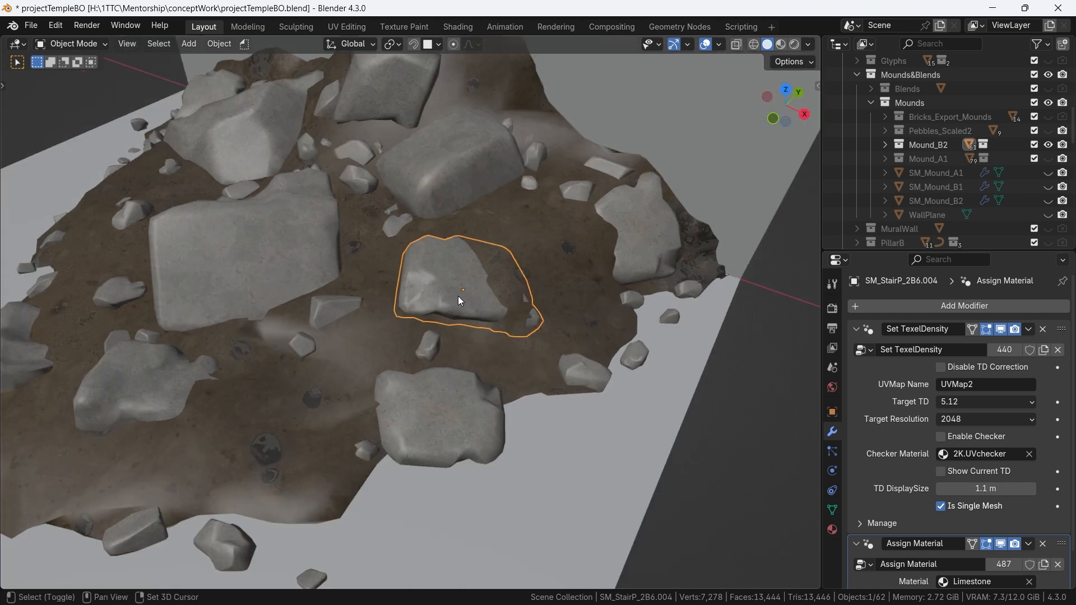
key(shift+d)
key(y)
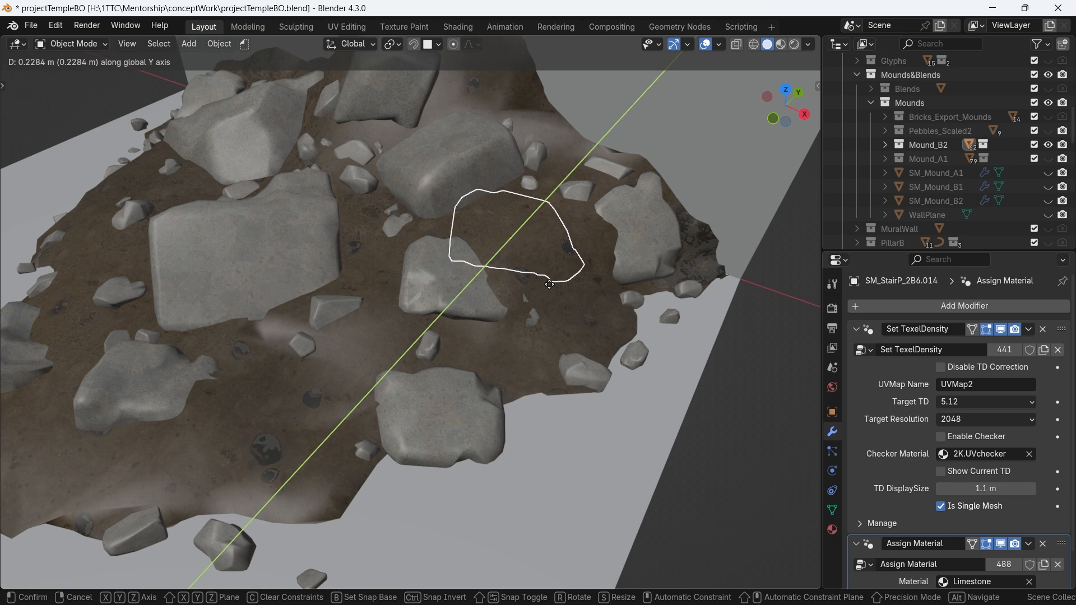
click(555, 276)
key(g)
key(z)
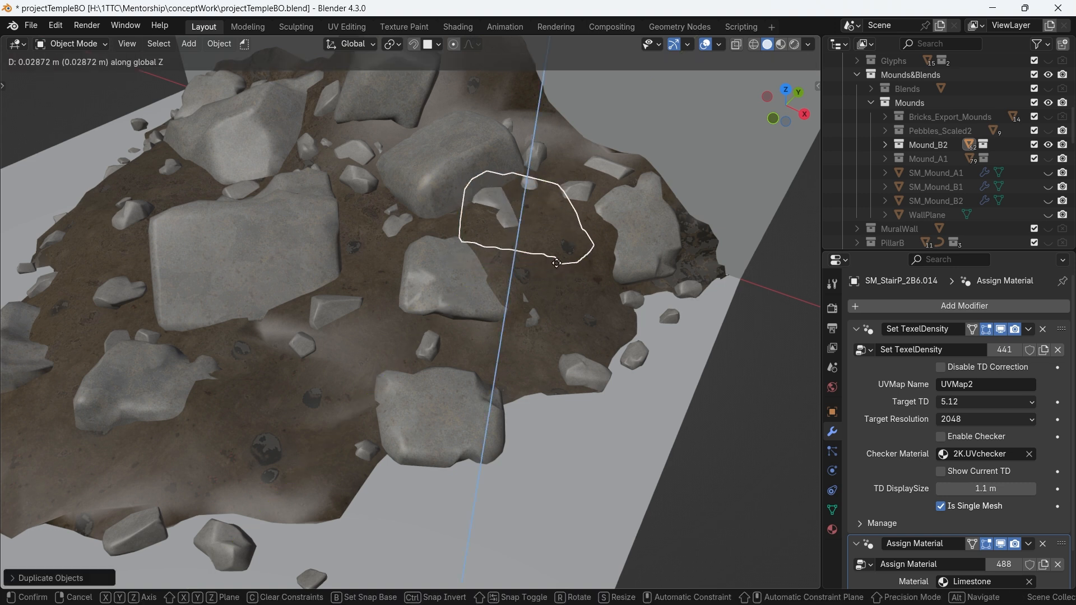
click(549, 249)
- Rotate the duplicated stone with free trackball rotation and reposition it so it sits partly embedded in the mound
key(r)
key(r)
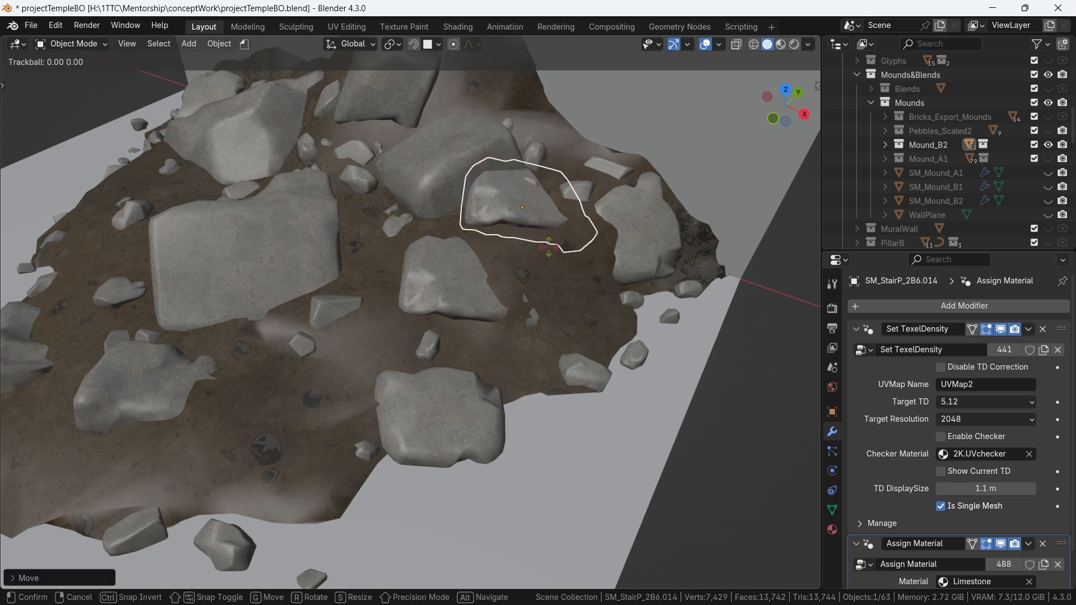
click(583, 130)
key(g)
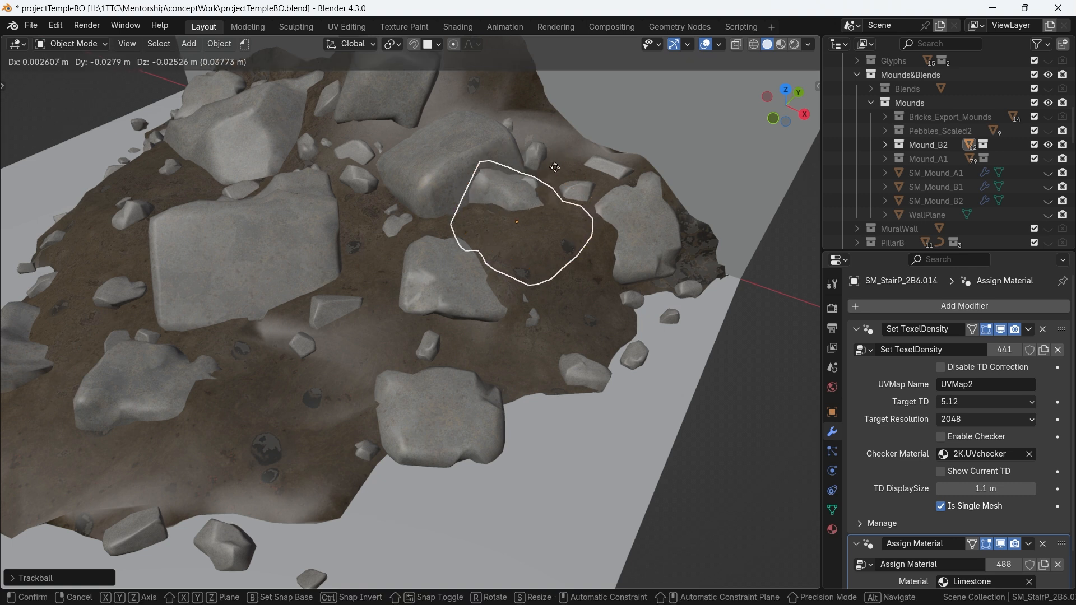
click(566, 208)
middle_drag(576, 212, 463, 318)
key(g)
click(463, 375)
middle_drag(463, 374, 486, 294)
key(g)
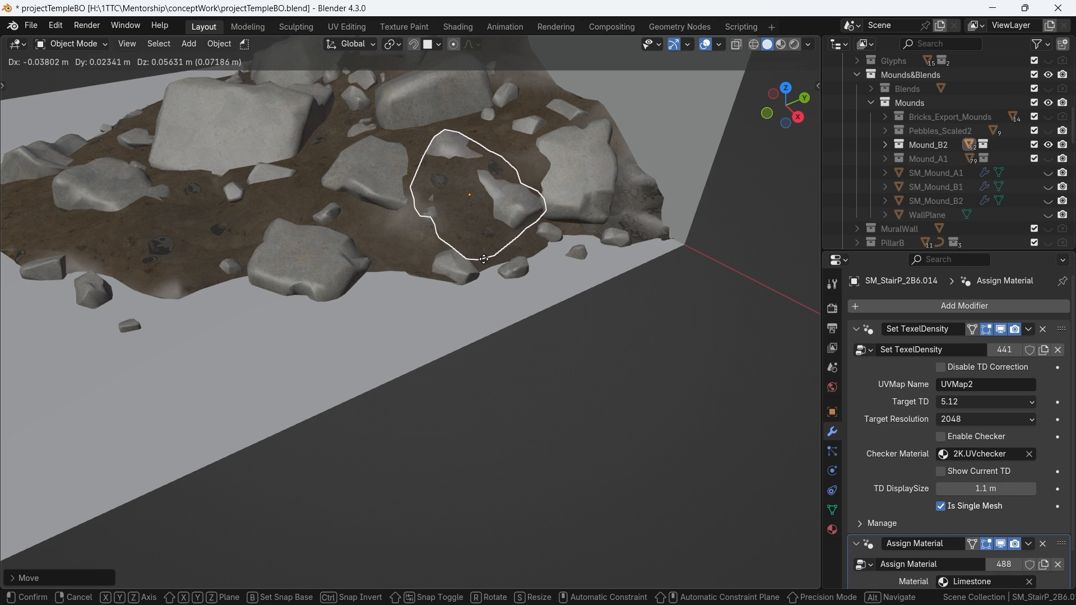
click(508, 233)
- Duplicate the stone SM_StairP_2B6.006 and move the copy horizontally down to the mound's bare front slope
middle_drag(511, 230, 257, 250)
click(248, 233)
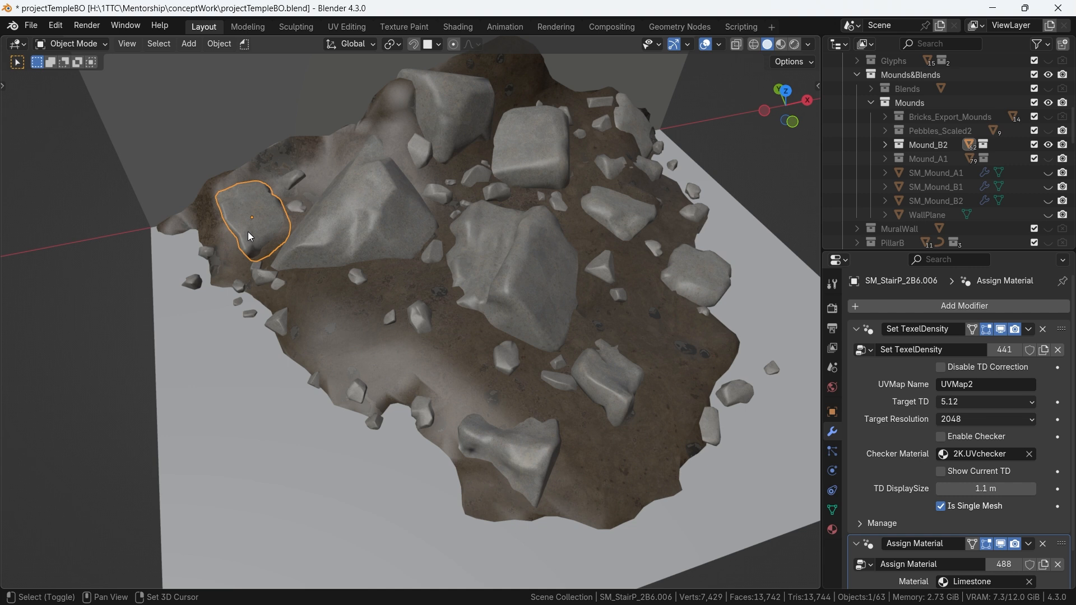
key(shift+d)
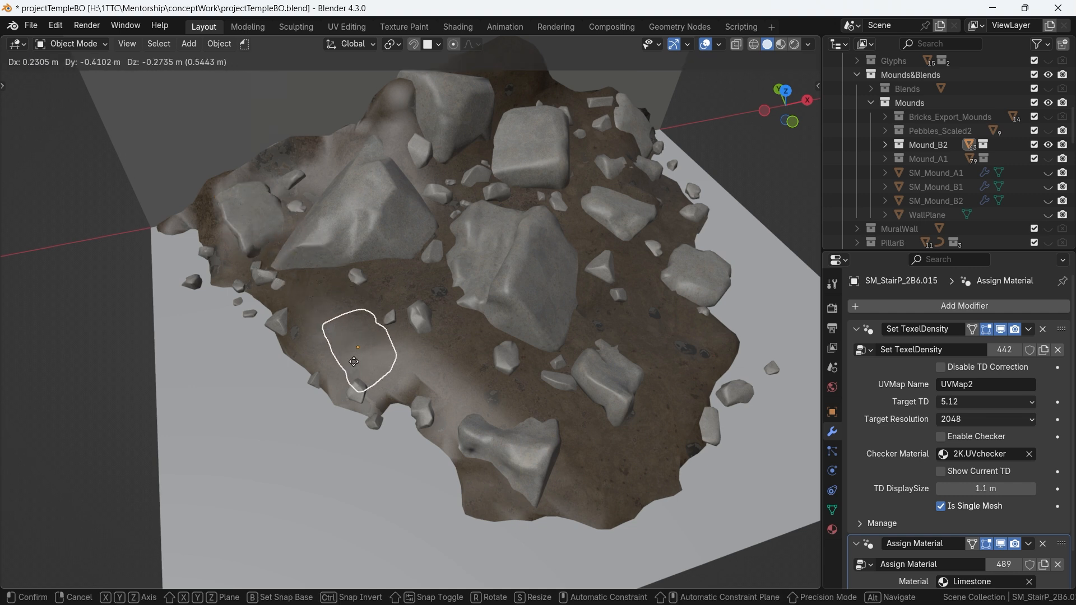
key(shift+z)
click(339, 348)
middle_drag(339, 348, 355, 355)
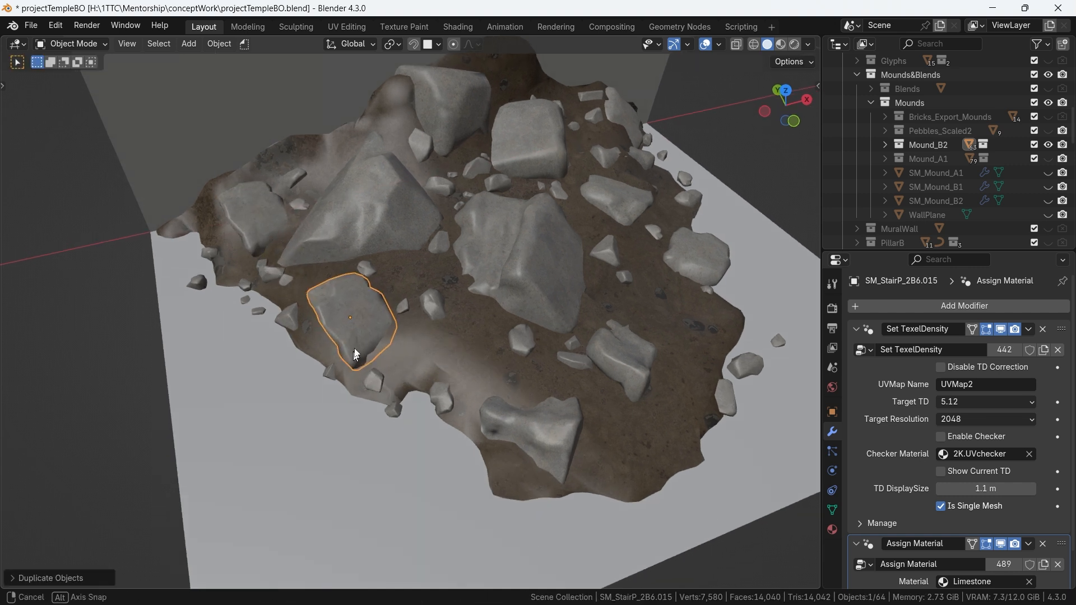
- Rotate the duplicated stone SM_StairP_2B6.015 on the mound's front slope with free trackball rotation
key(r)
key(r)
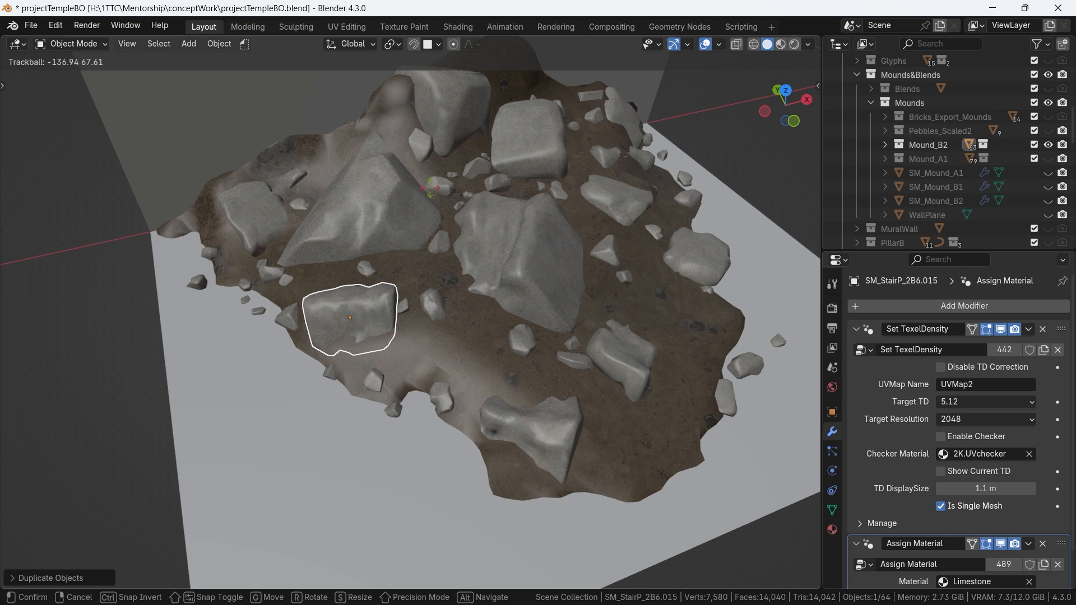
click(426, 215)
middle_drag(425, 216, 388, 280)
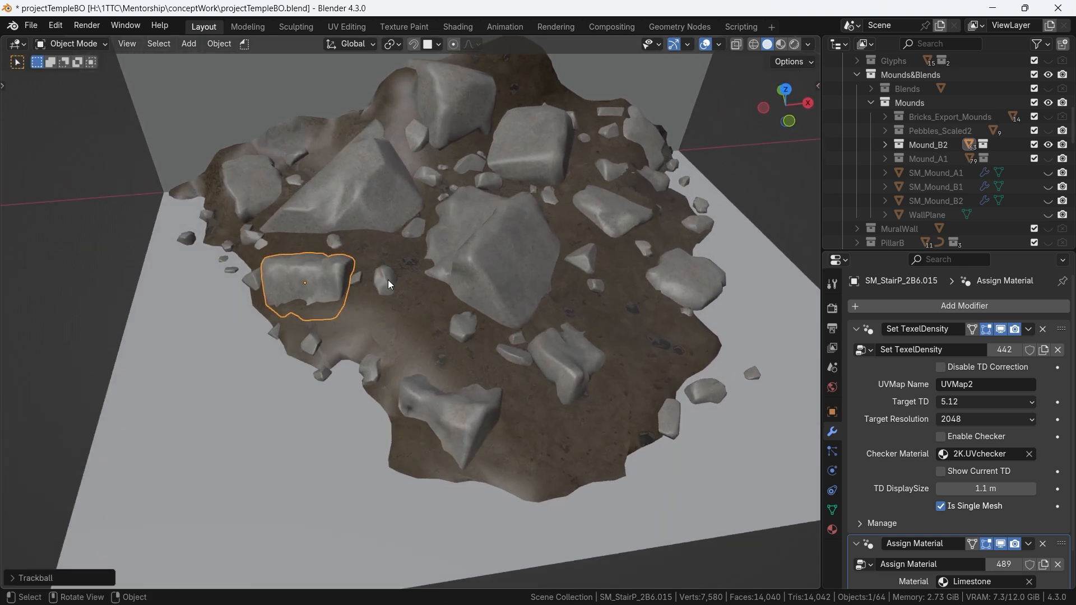
- Move the stone horizontally to sit between the two largest front boulders and raise it about 0.03 m along global Z
key(g)
key(shift+z)
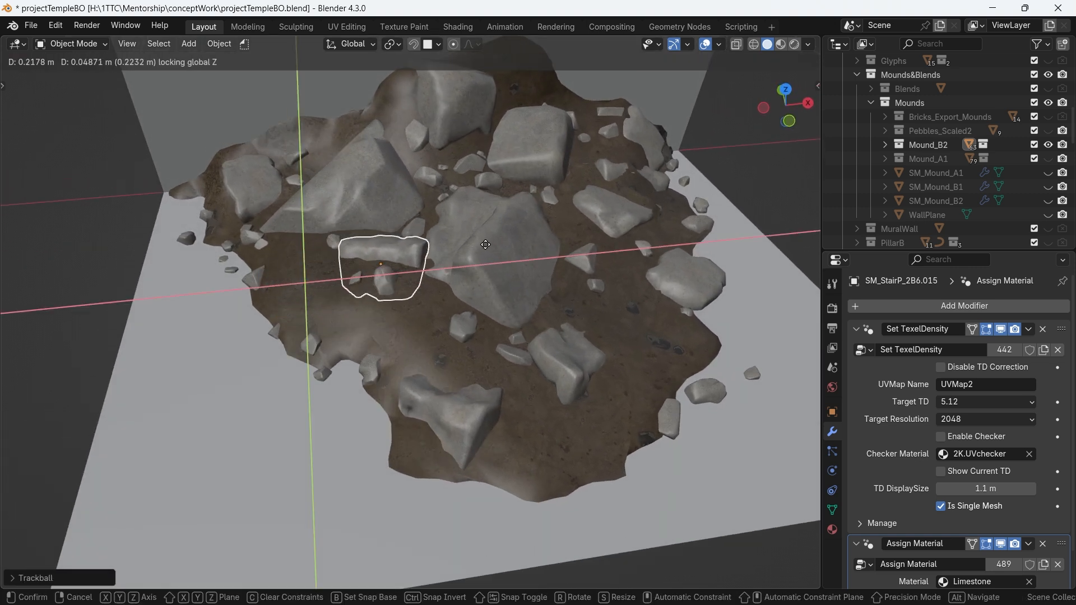
click(481, 247)
key(g)
key(z)
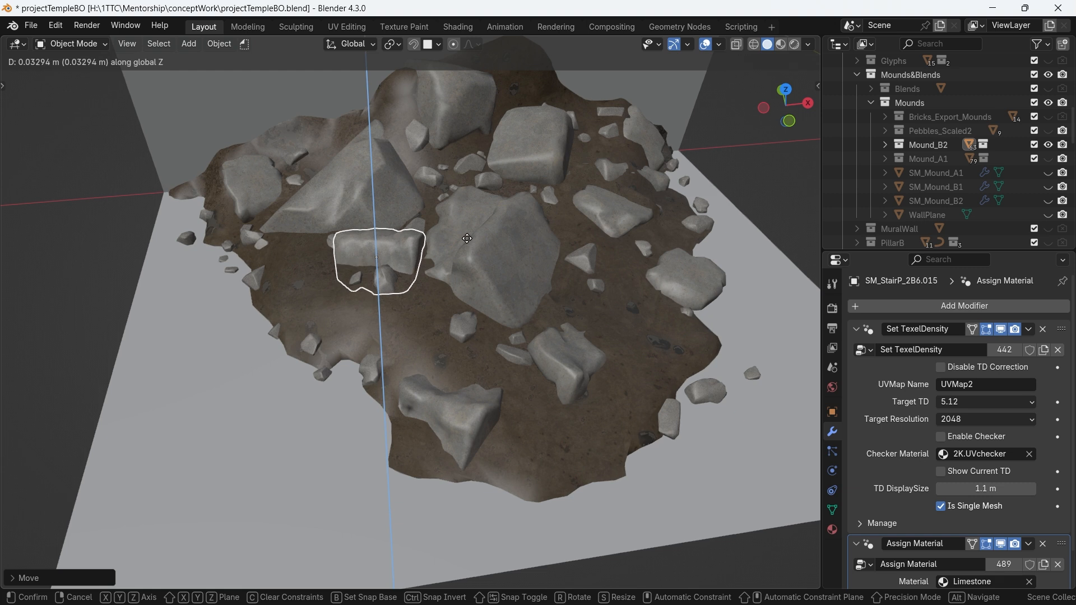
click(469, 240)
scroll(455, 238, down, 3)
middle_drag(455, 239, 371, 290)
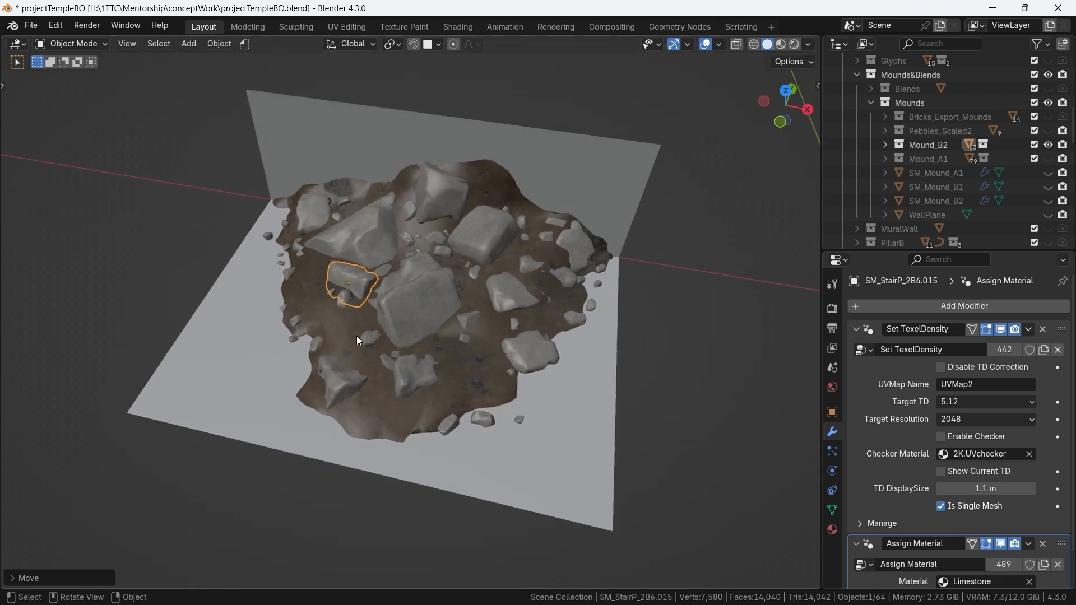
middle_drag(352, 330, 360, 334)
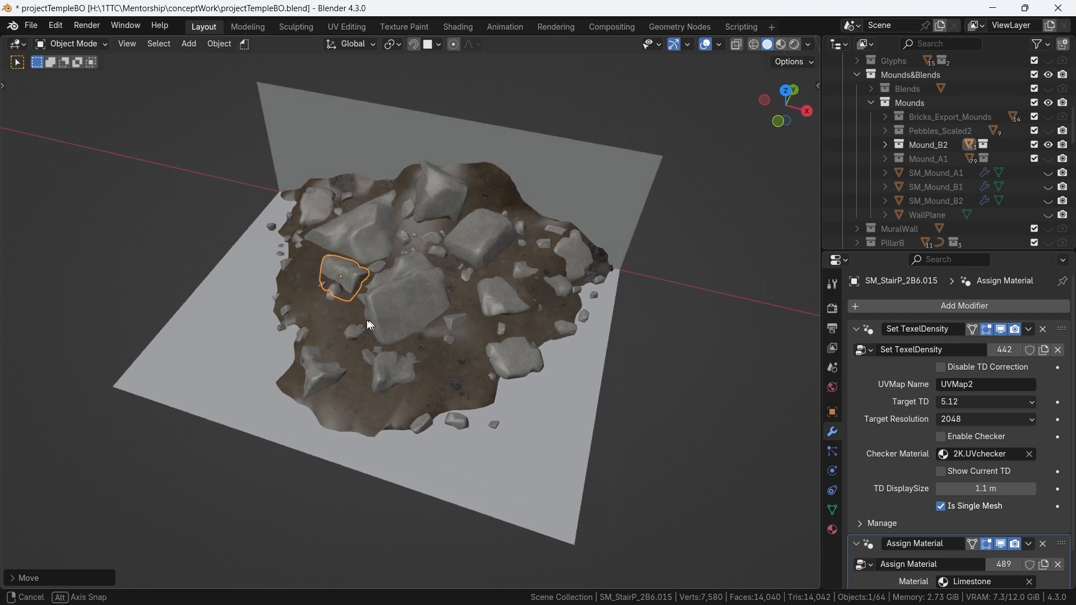
- Duplicate the pebble SM_Pebble_A7.006, move the copy horizontally to the mound's front edge, and adjust its height along global Z
scroll(364, 335, up, 3)
middle_drag(283, 313, 343, 337)
click(299, 312)
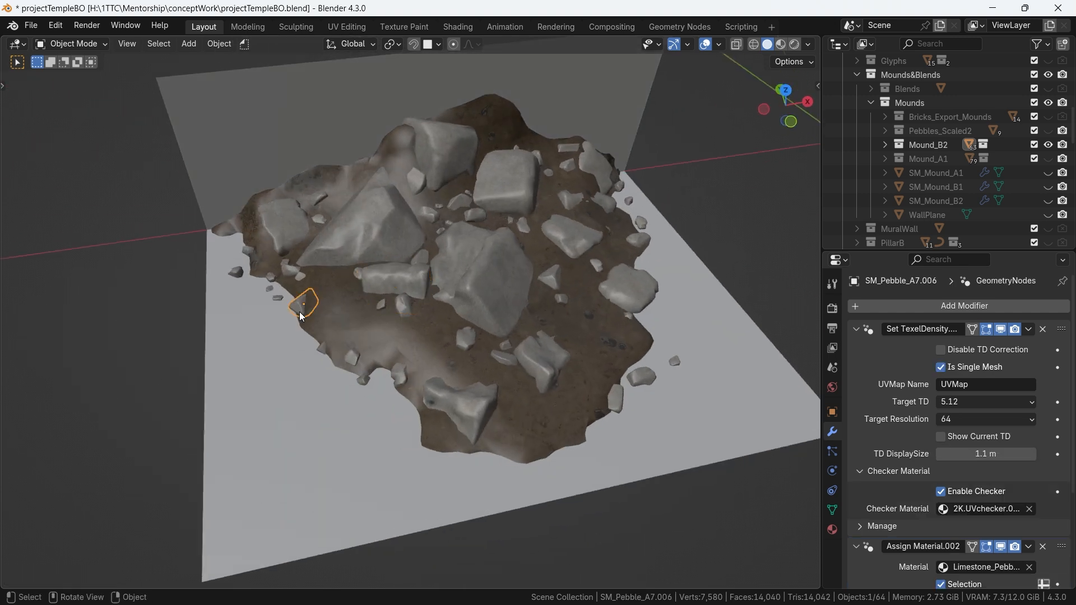
key(g)
key(shift+z)
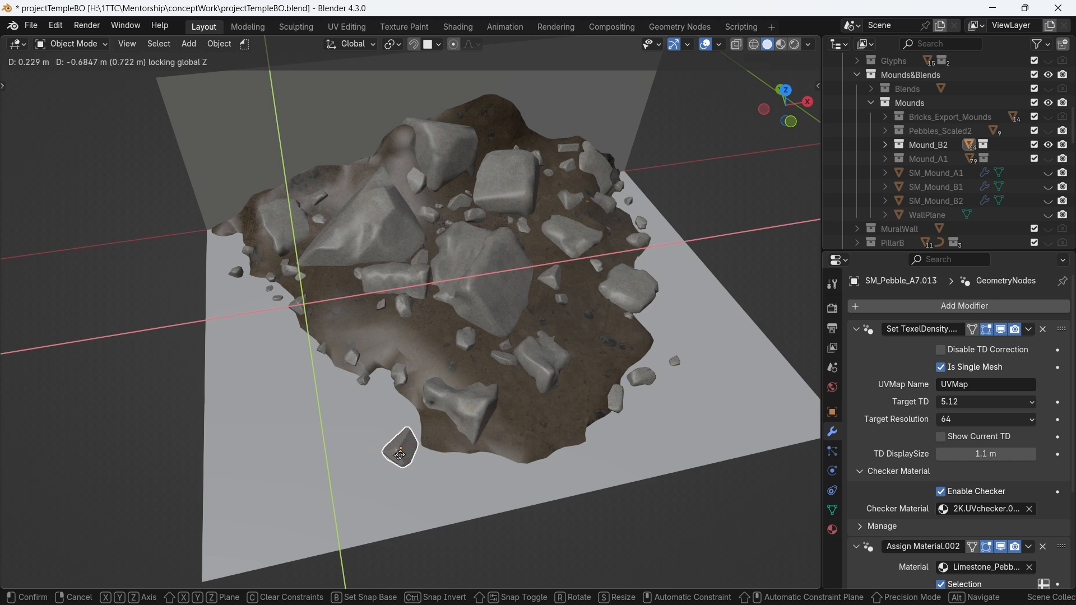
click(417, 439)
middle_drag(417, 440, 385, 409)
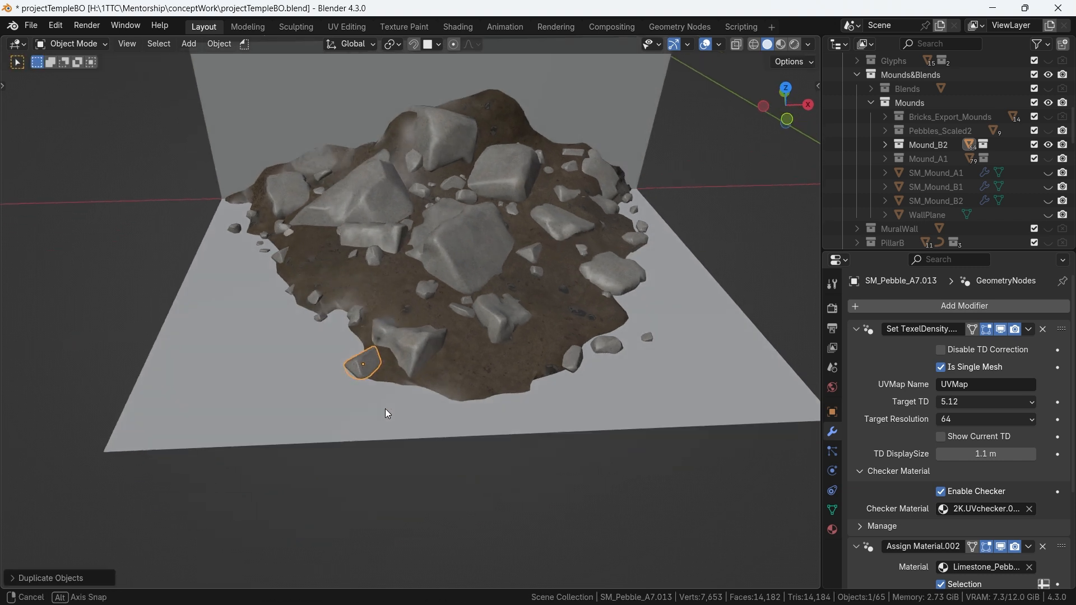
key(g)
key(z)
click(358, 342)
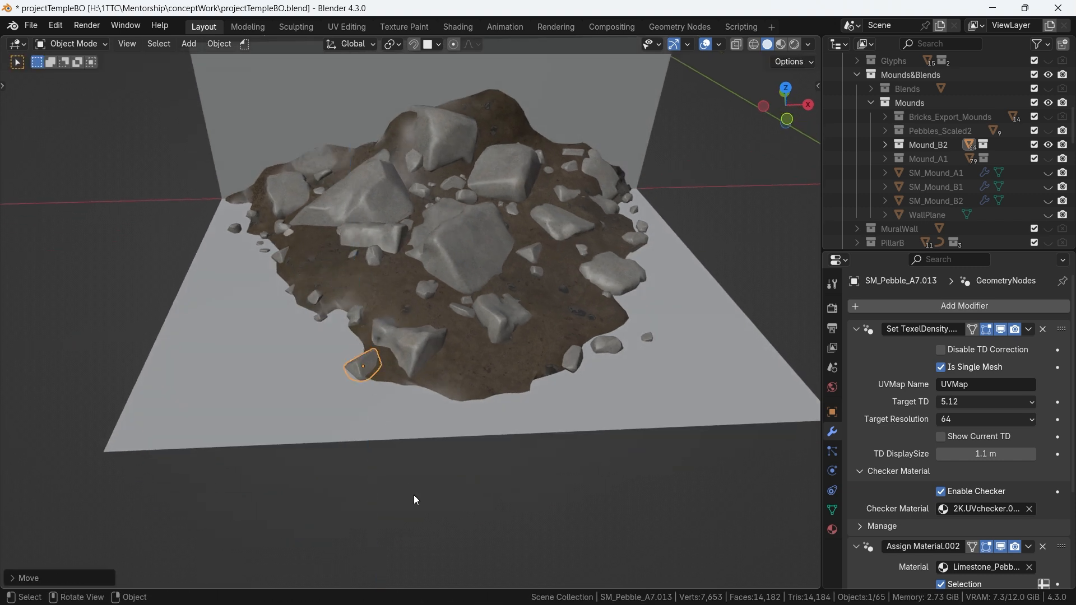
click(414, 496)
middle_drag(414, 495, 335, 425)
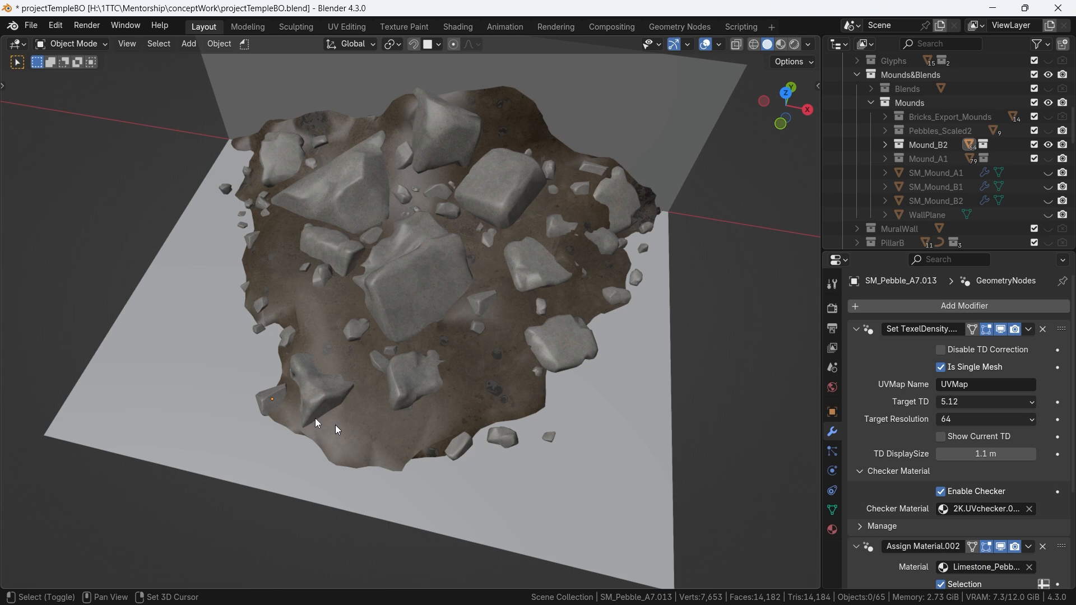
- Rotate the duplicated pebble SM_Pebble_A7.013 at the mound's front edge with free trackball rotation
click(268, 395)
key(r)
key(r)
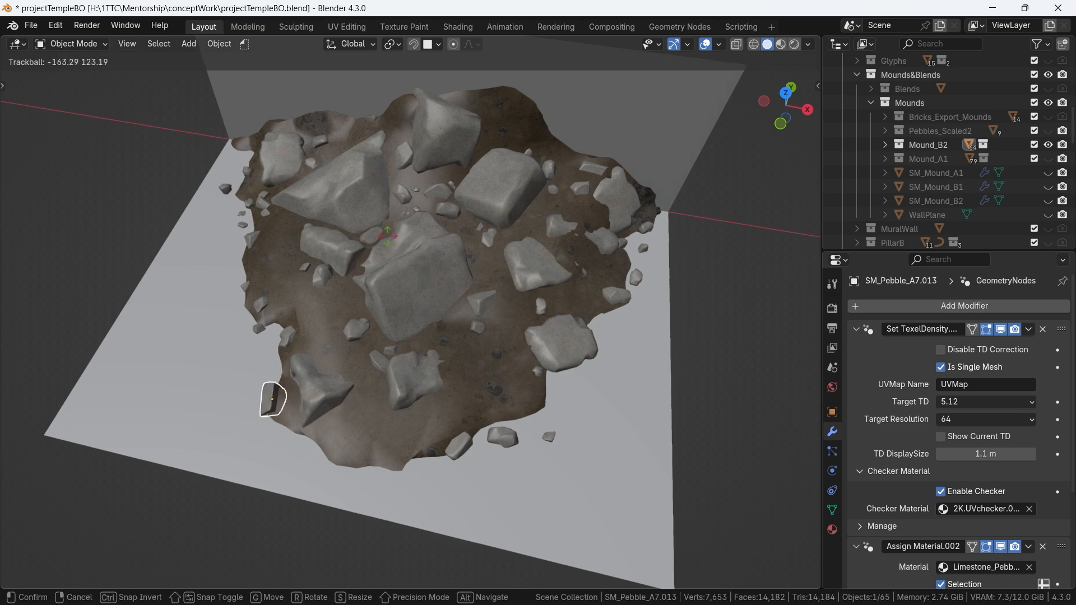
click(389, 253)
middle_drag(392, 397, 367, 392)
- Duplicate the pebble SM_Pebble_A1.015, move the copy horizontally to the mound's front tip, and lower it along Z onto the ground
shift+middle_drag(462, 308, 453, 238)
click(387, 155)
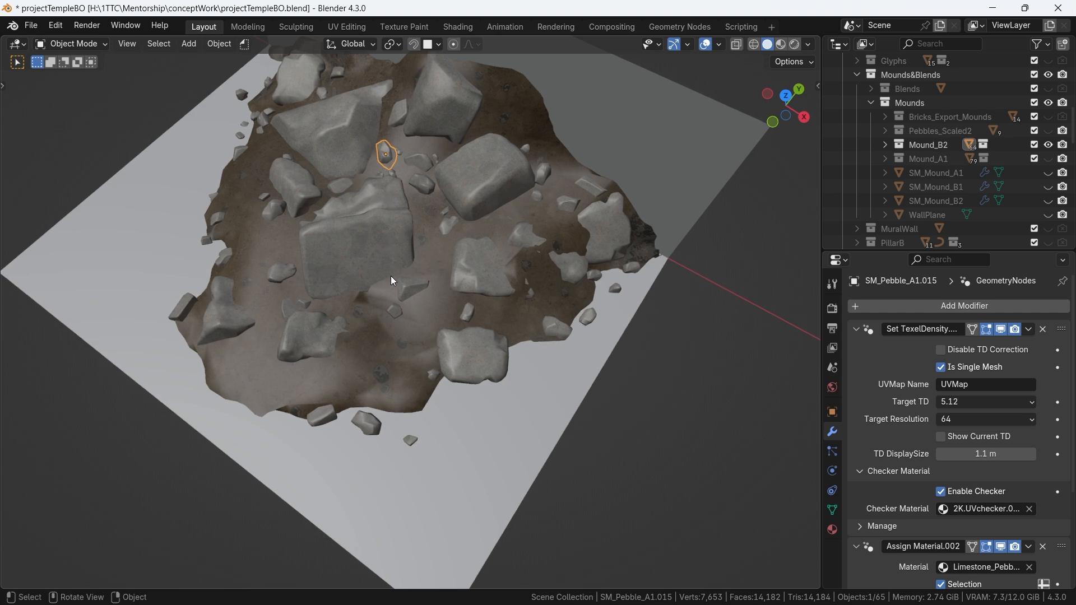
key(g)
key(shift+z)
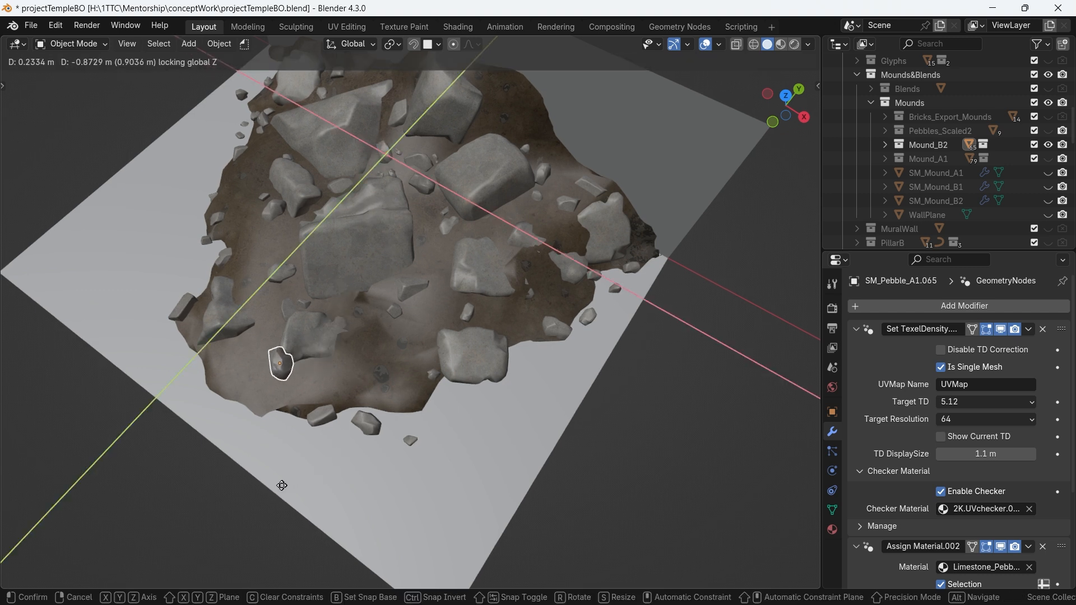
click(267, 499)
middle_drag(314, 443, 369, 414)
key(g)
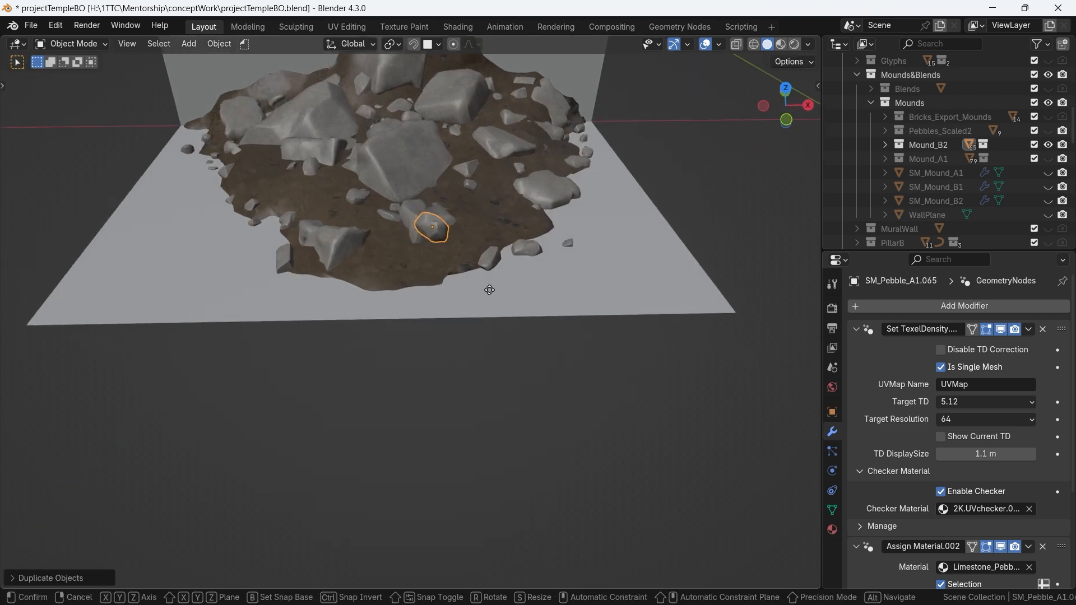
key(z)
click(479, 335)
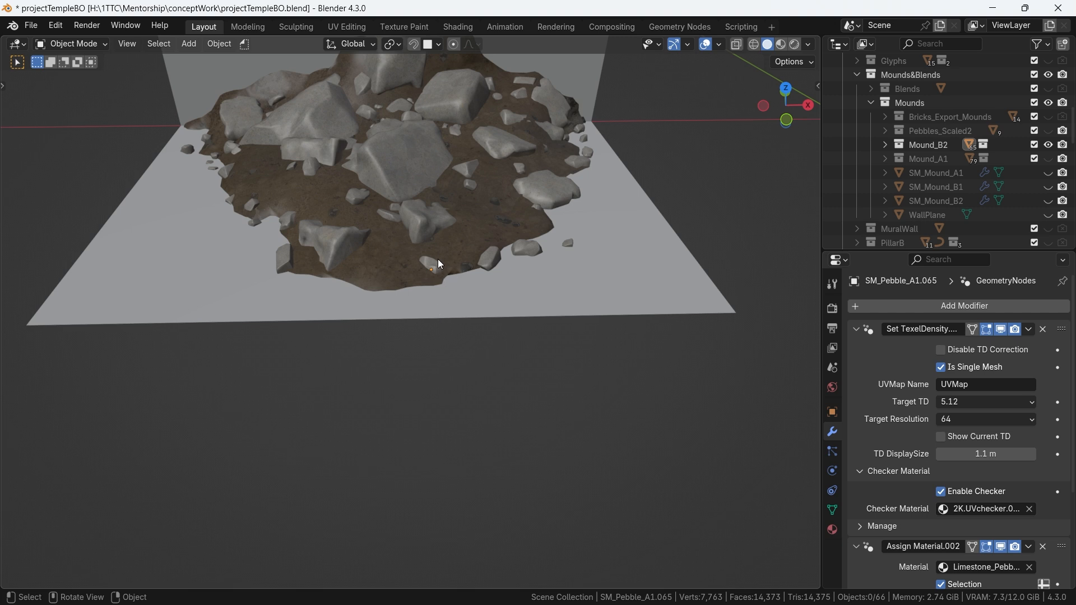
- Examine the stone and pebble arrangement on the mound from several angles, both close up and as a whole
middle_drag(439, 259, 457, 271)
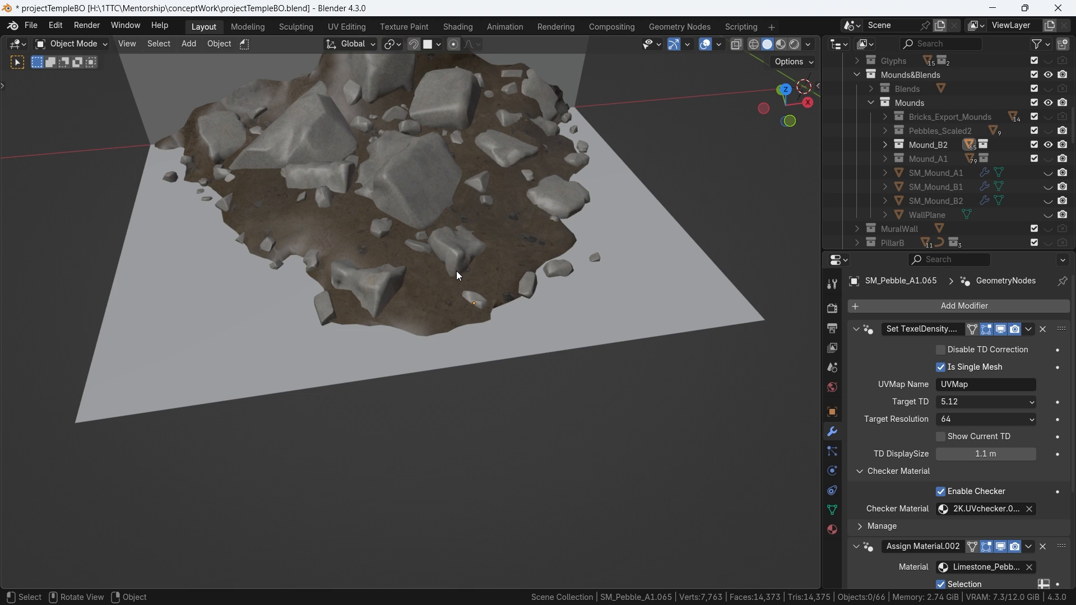
scroll(483, 224, down, 3)
shift+middle_drag(482, 223, 516, 255)
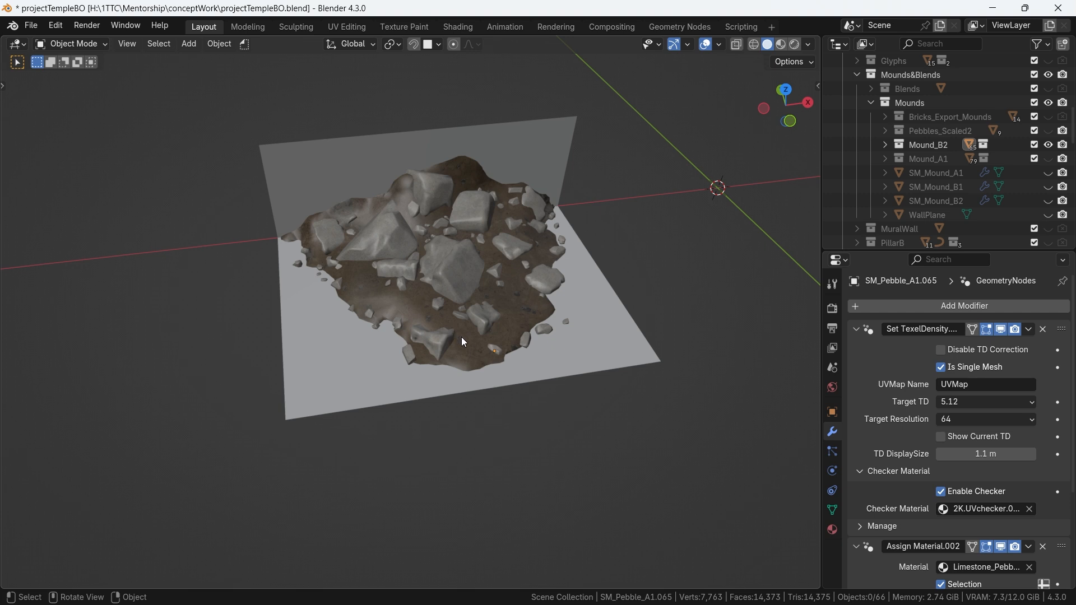
ctrl+middle_drag(535, 391, 452, 360)
scroll(427, 346, up, 2)
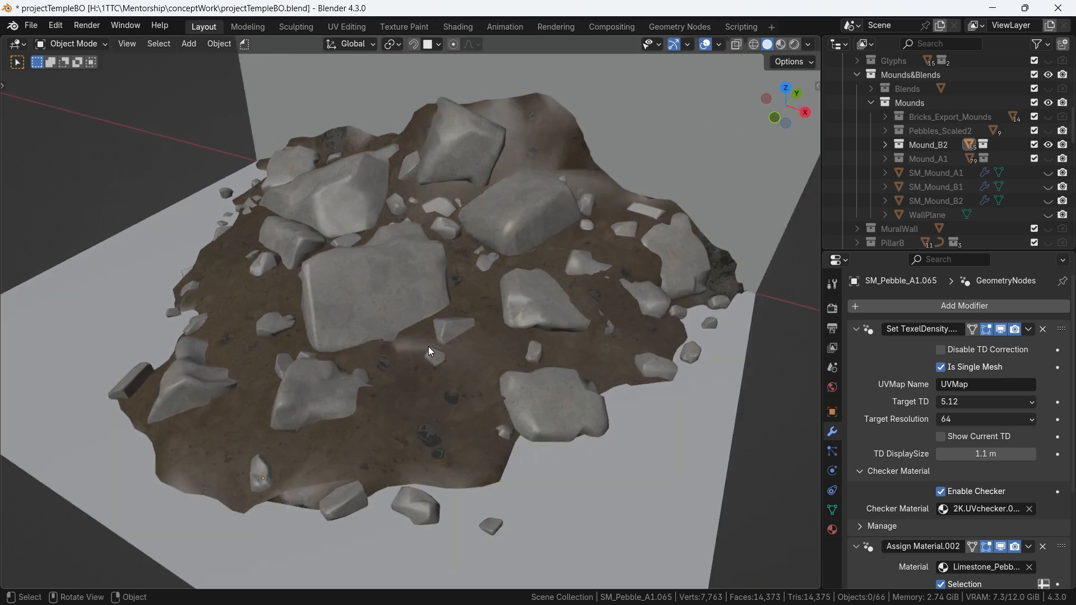
middle_drag(434, 303, 466, 339)
scroll(487, 367, up, 2)
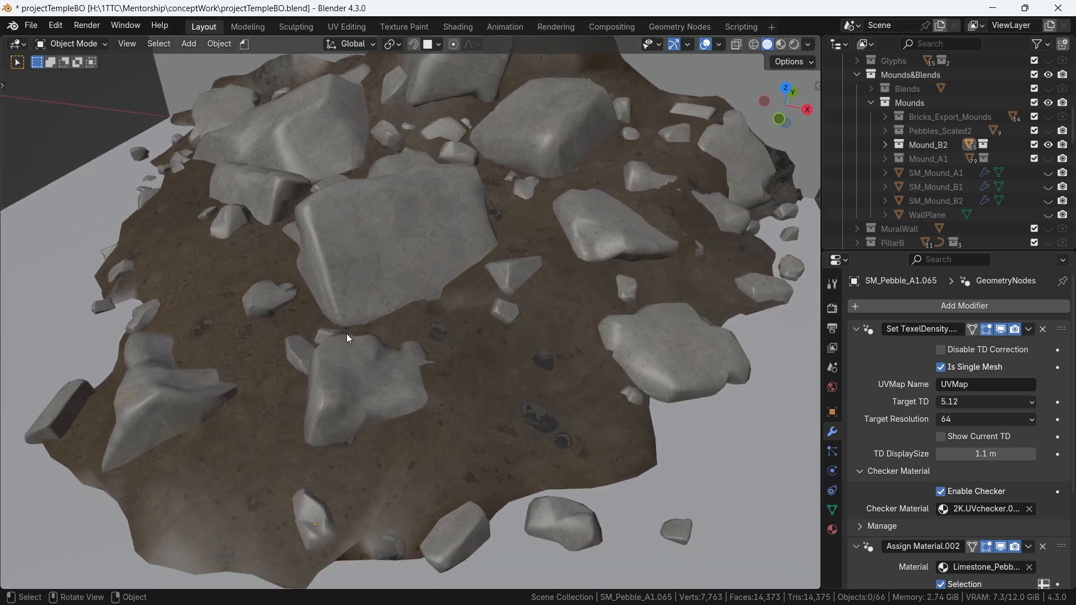
shift+middle_drag(404, 324, 439, 348)
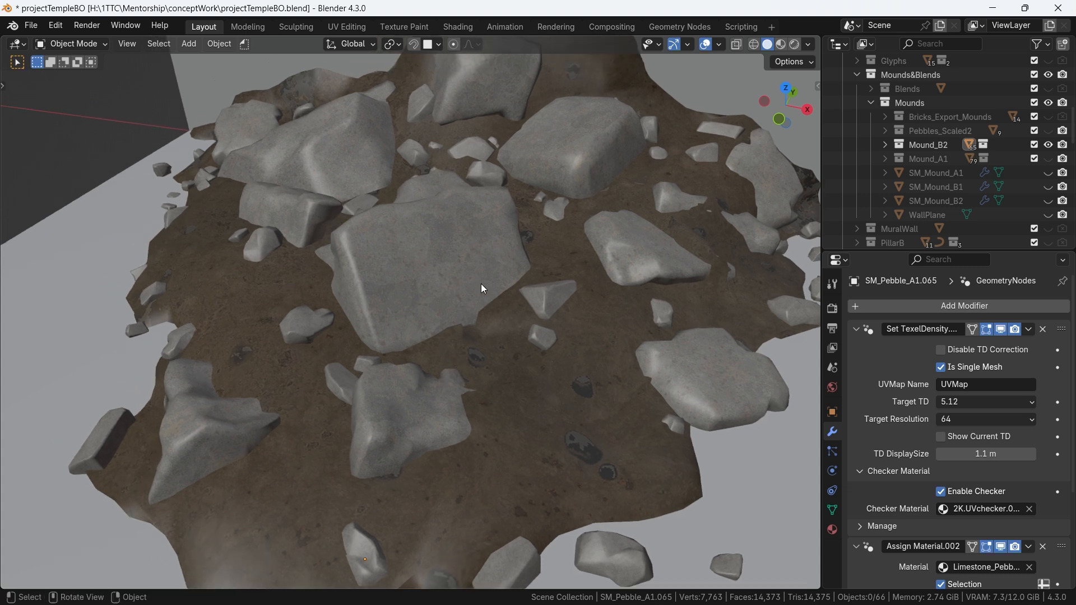
scroll(382, 358, up, 2)
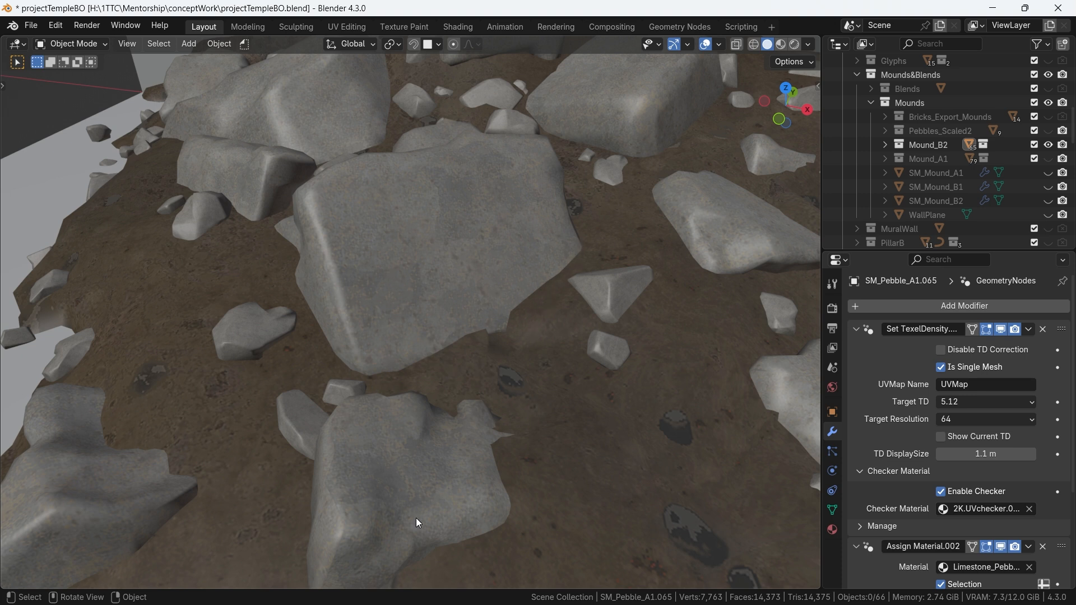
shift+middle_drag(483, 507, 507, 444)
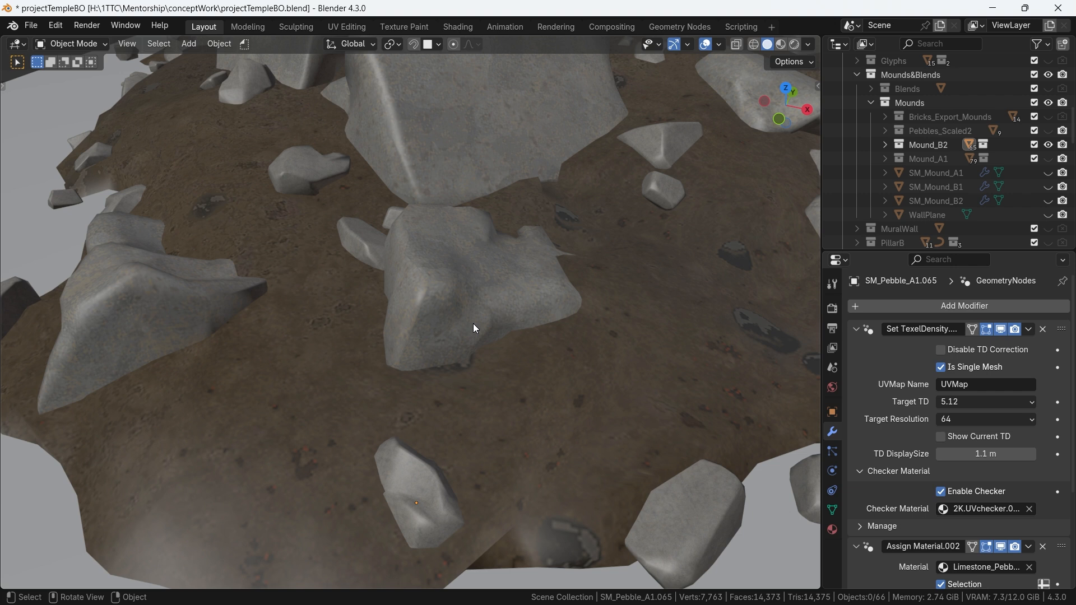
scroll(502, 324, down, 6)
shift+middle_drag(531, 303, 510, 375)
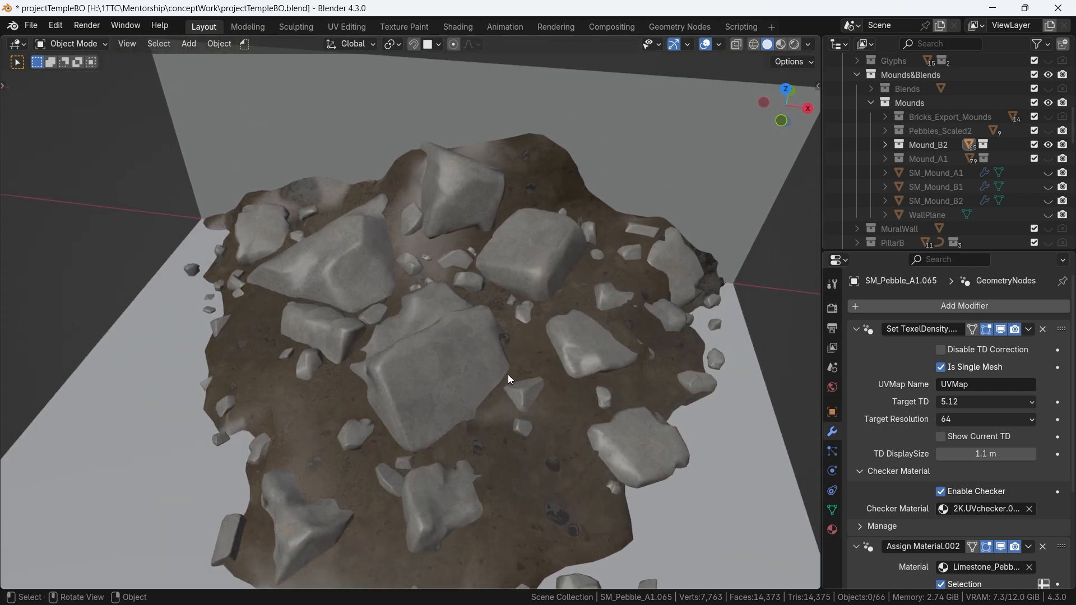
middle_drag(499, 404, 469, 385)
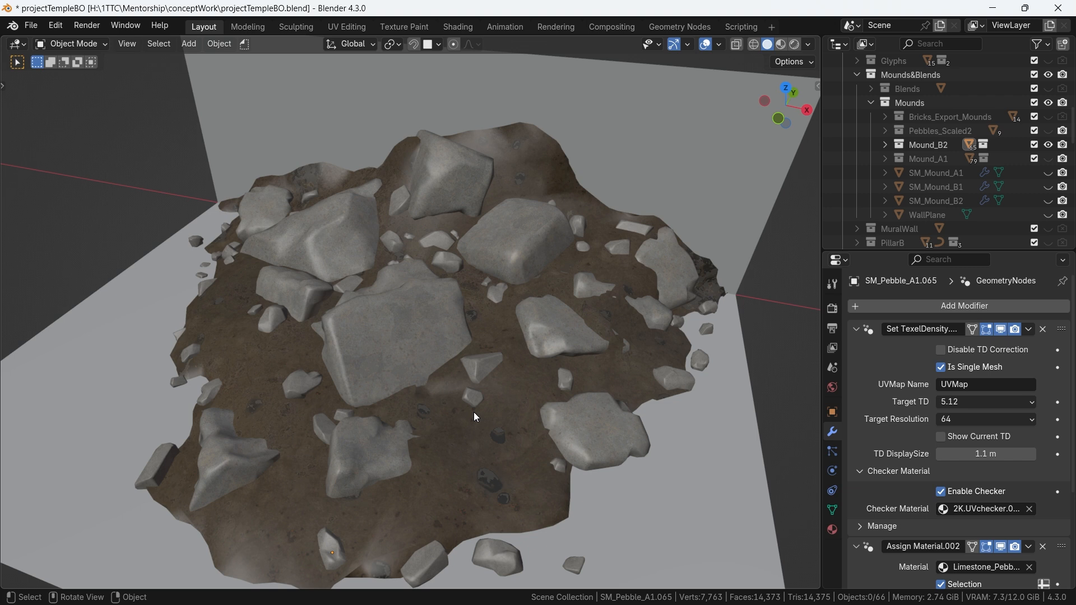
scroll(442, 400, up, 3)
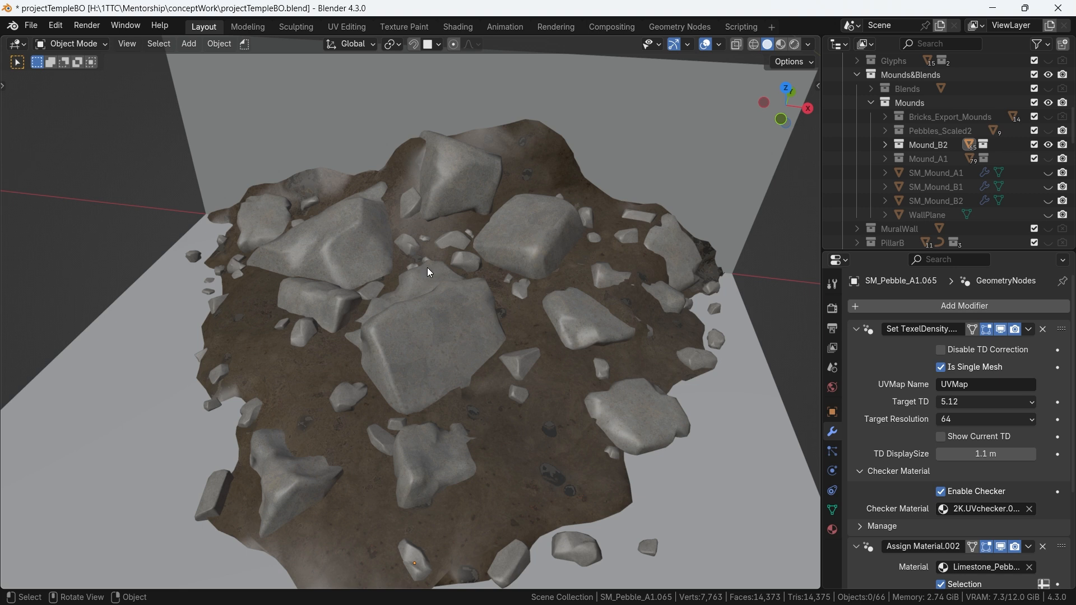
middle_drag(428, 273, 456, 416)
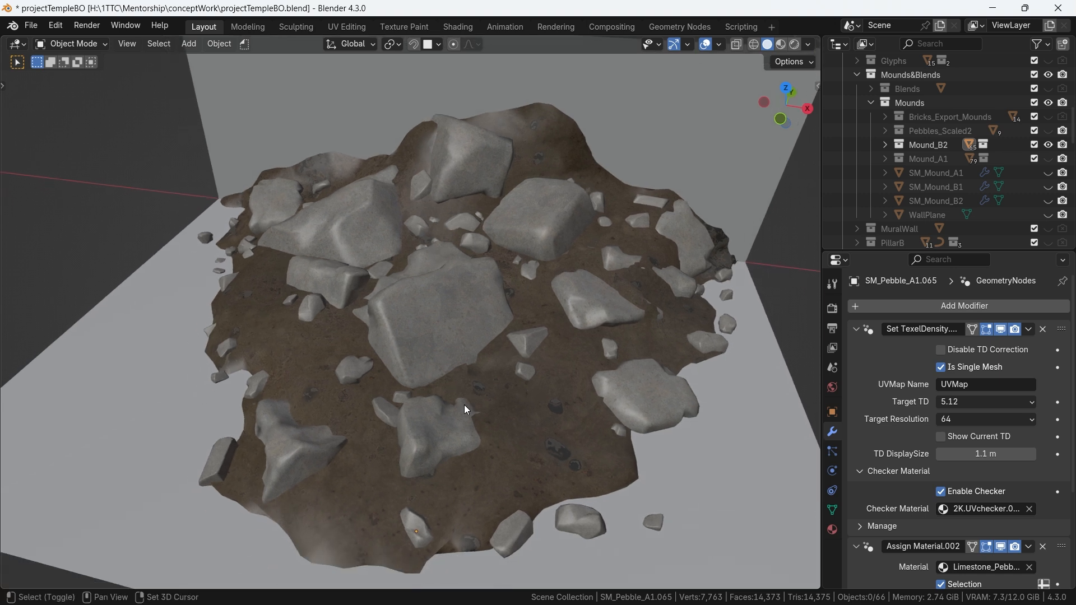
scroll(464, 405, up, 2)
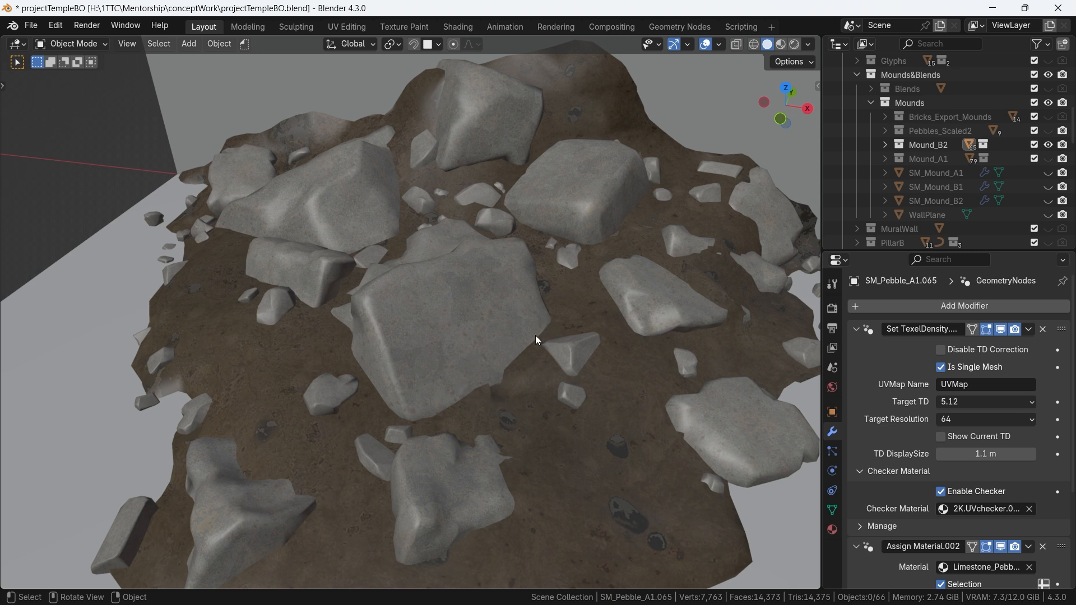
scroll(518, 336, down, 8)
shift+middle_drag(553, 344, 521, 344)
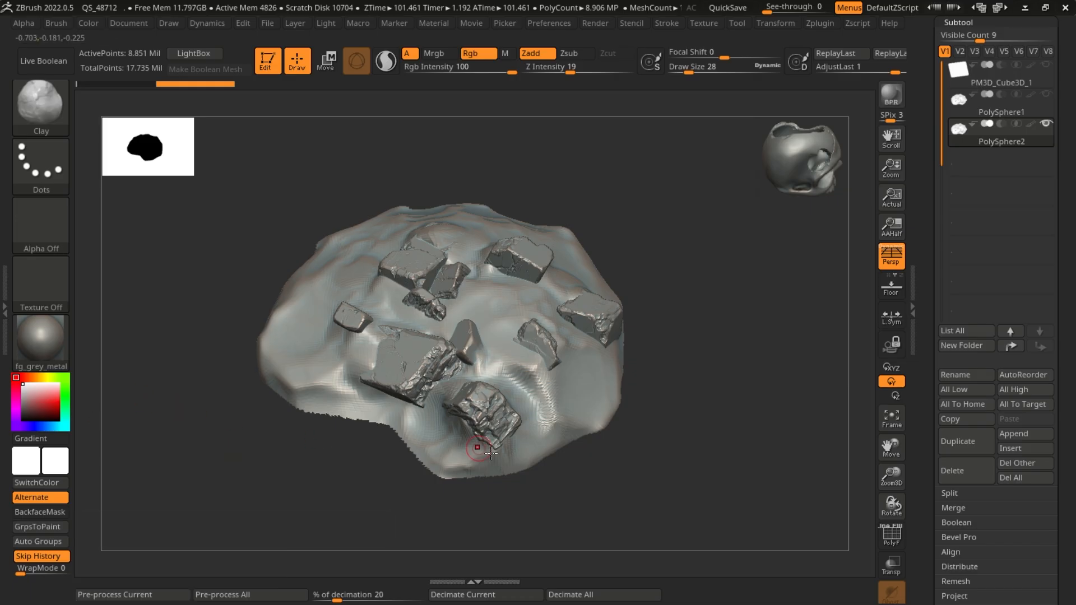
- Switch to ZBrush and pre-process and decimate the PolySphere2 subtool twice in succession at 20% decimation
mouse_move(628, 476)
mouse_down()
mouse_move(623, 454)
mouse_move(637, 471)
mouse_up()
key(f)
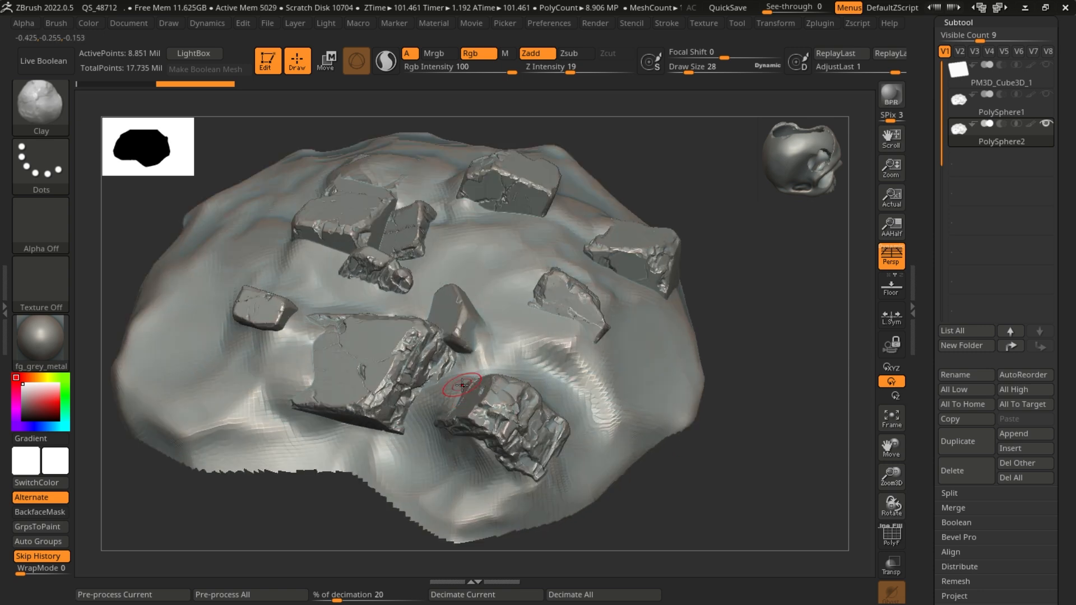
ctrl+right_drag(343, 424, 331, 433)
click(153, 598)
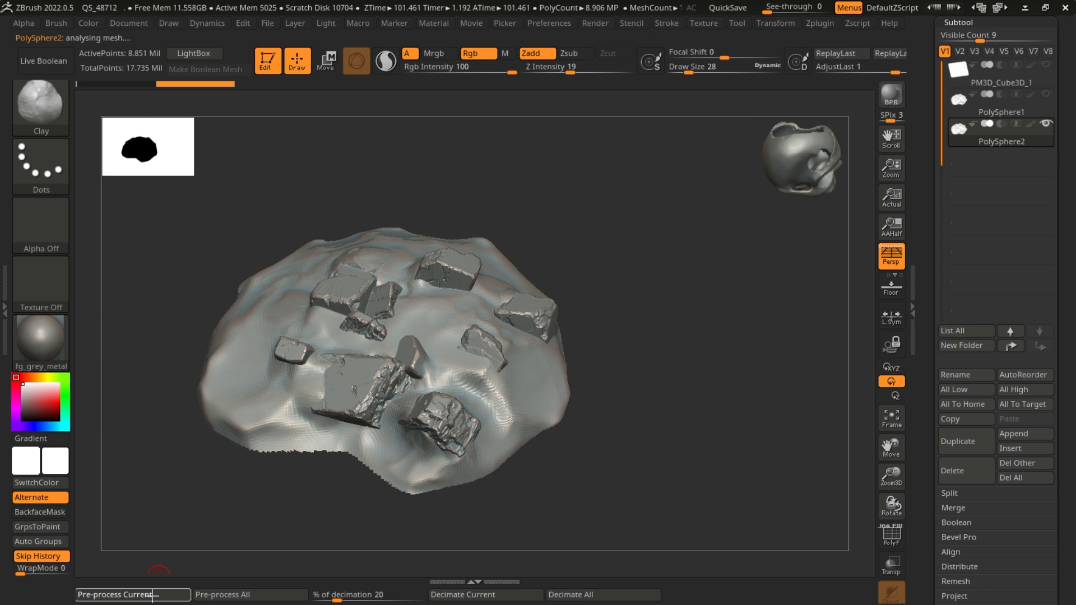
click(488, 598)
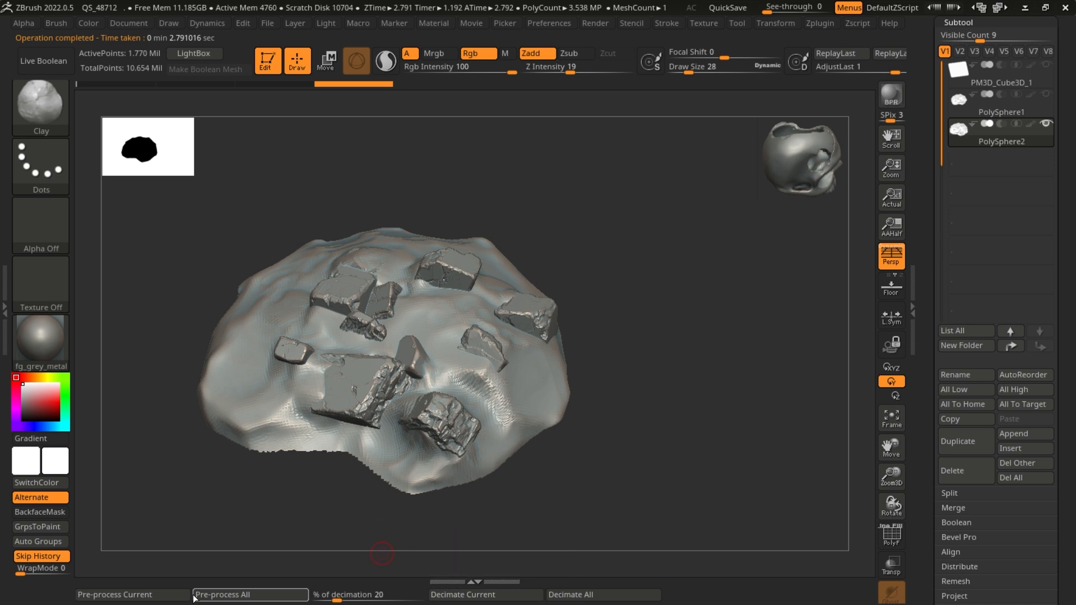
click(168, 601)
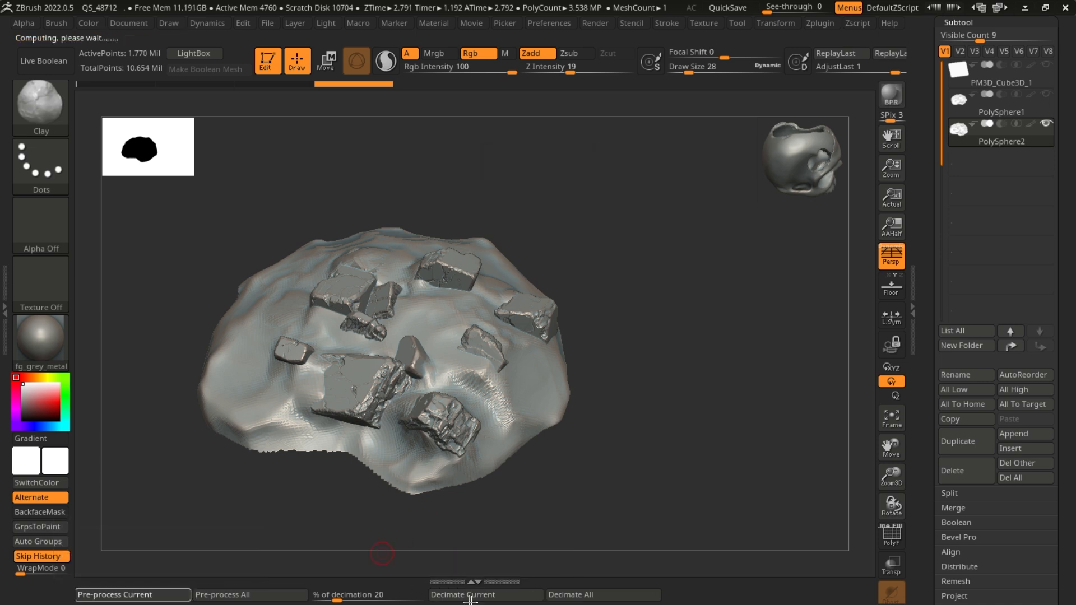
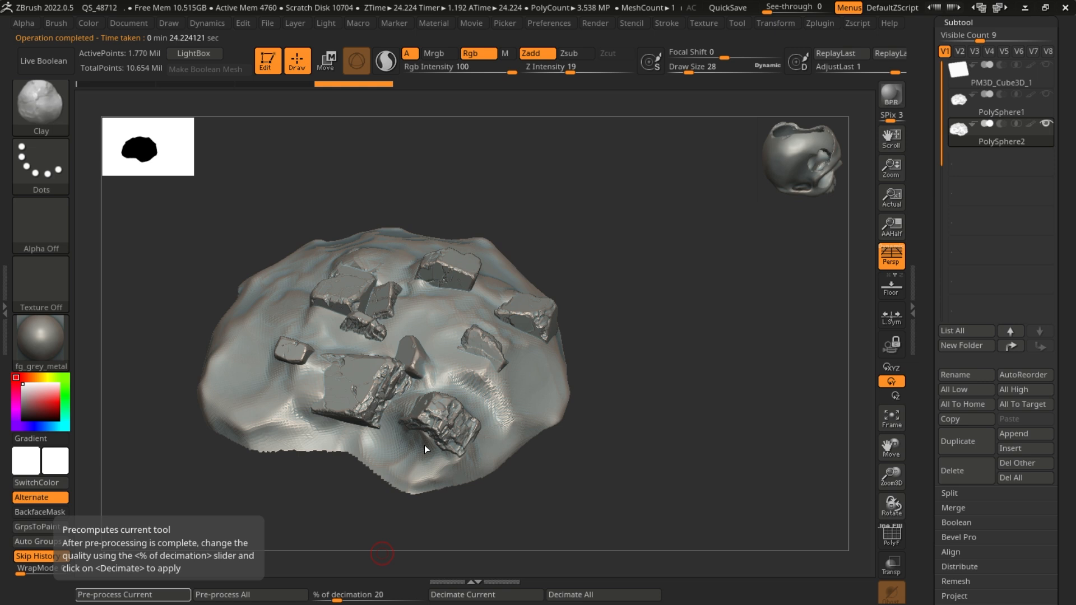
click(496, 598)
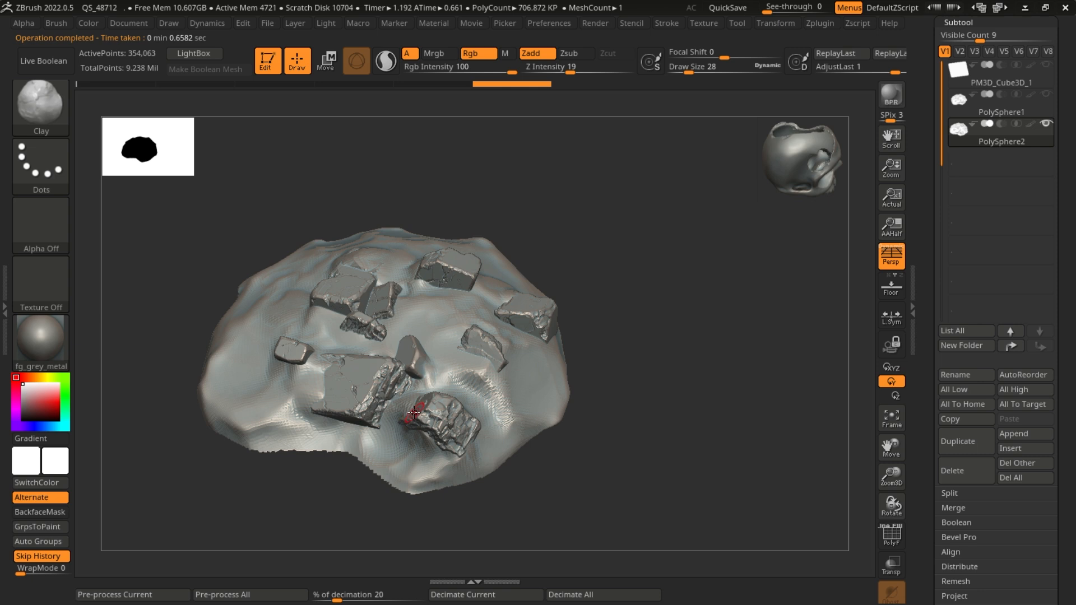
- Choose the Smooth brush and soften the rough broken face of the frontmost rock on the mound
key(shift)
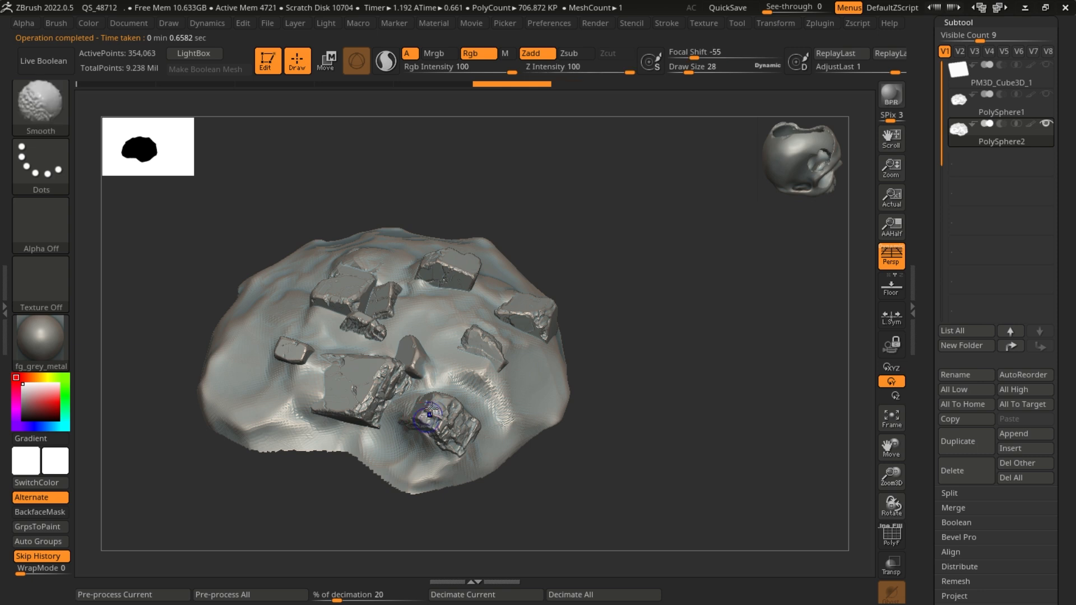
ctrl+right_drag(463, 409, 463, 420)
mouse_move(633, 460)
mouse_down()
mouse_move(651, 468)
mouse_move(692, 417)
mouse_up()
ctrl+right_drag(487, 355, 477, 347)
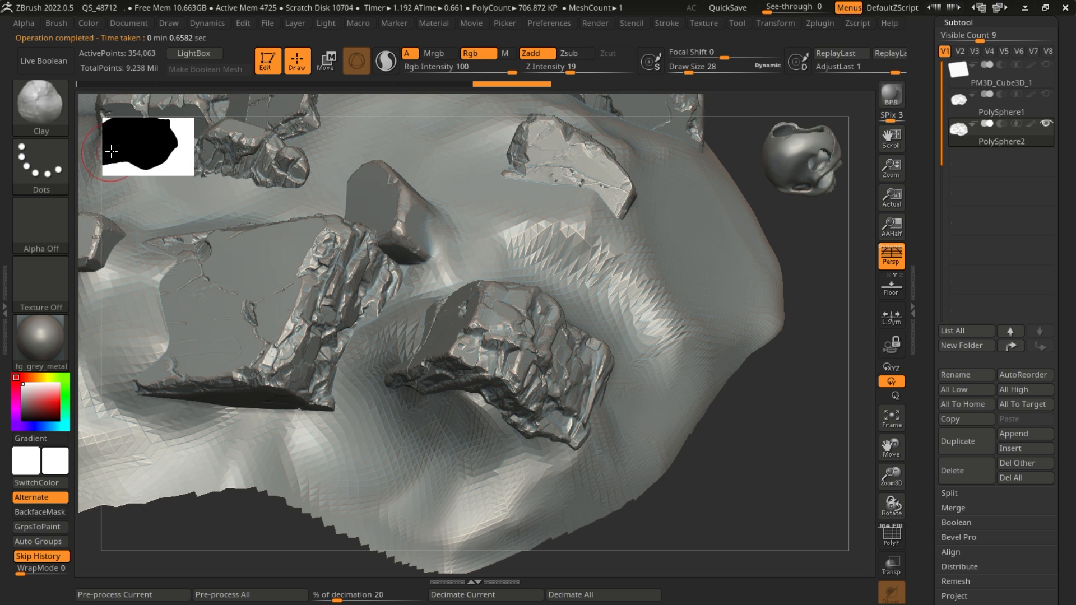
click(56, 123)
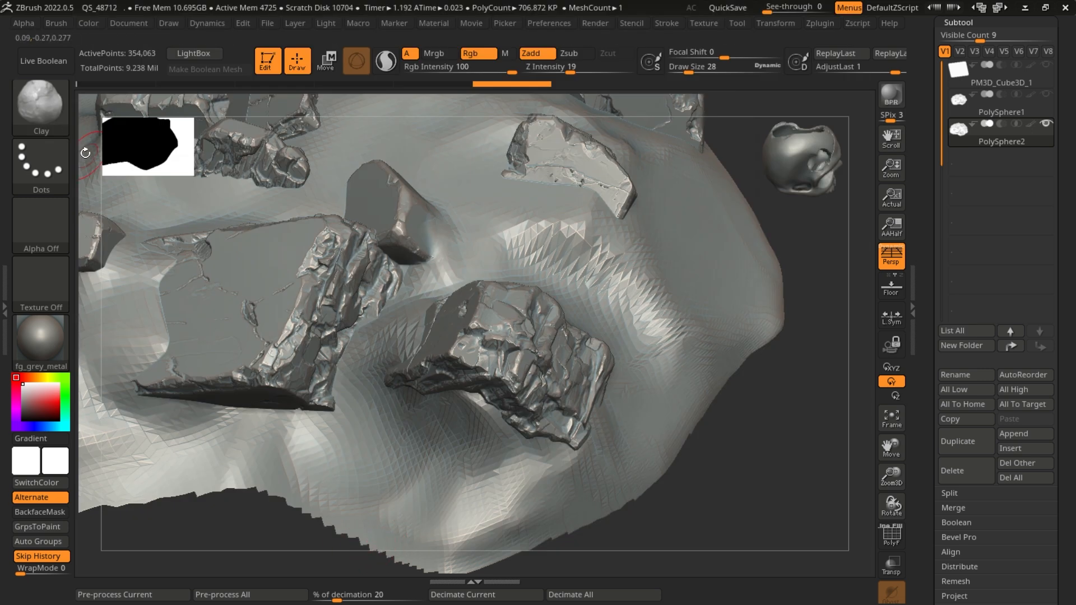
click(32, 112)
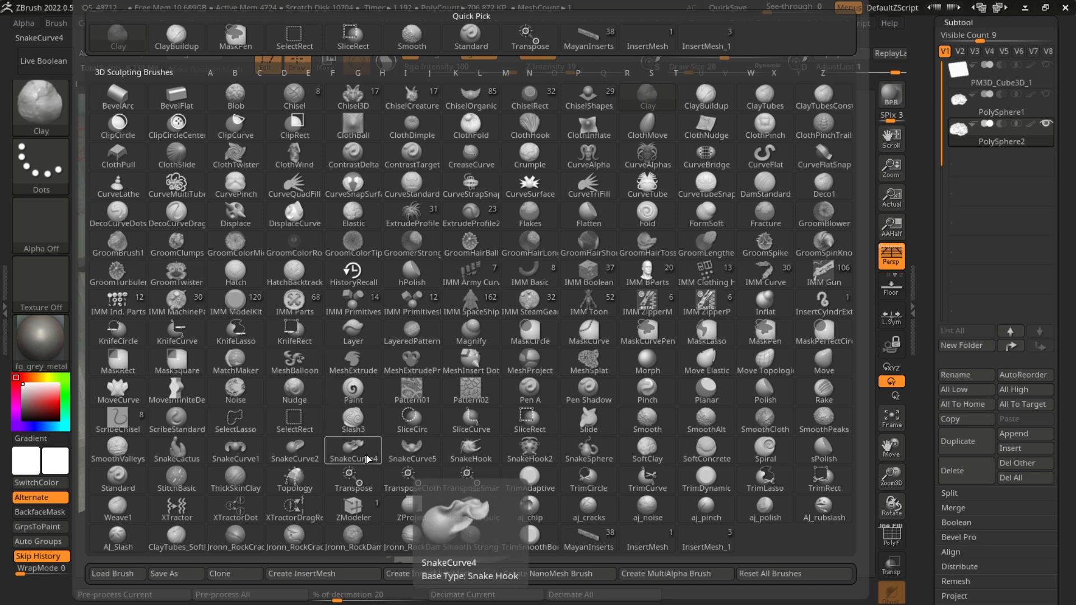
click(648, 424)
click(617, 459)
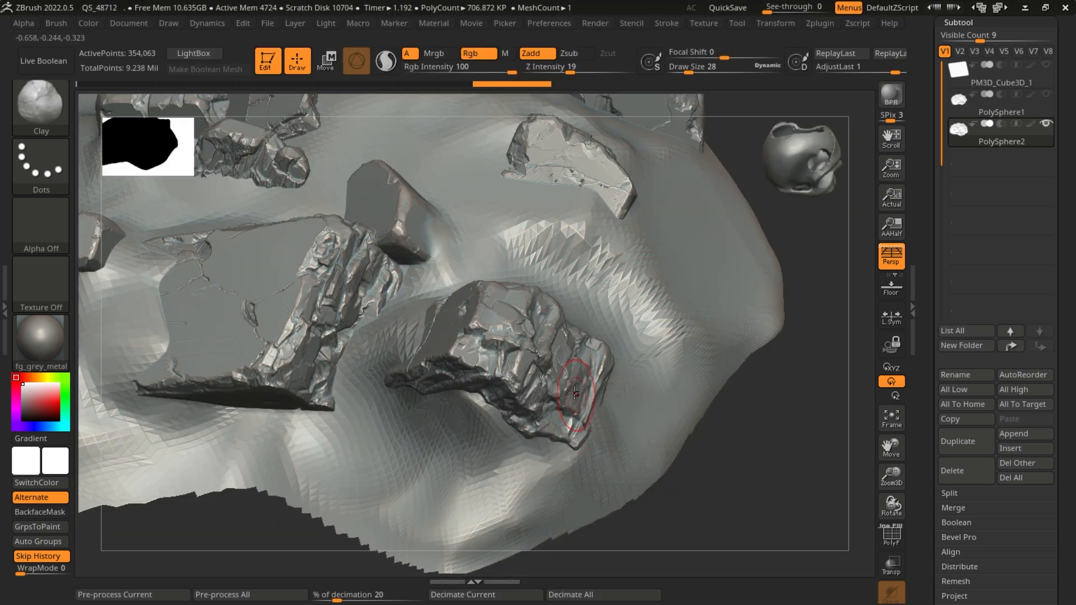
mouse_move(563, 390)
shift+mouse_down()
mouse_move(517, 336)
mouse_move(474, 374)
mouse_move(475, 395)
mouse_move(540, 363)
mouse_move(516, 324)
mouse_move(589, 364)
mouse_move(587, 383)
mouse_move(527, 419)
mouse_move(477, 392)
shift+mouse_up()
mouse_move(532, 349)
shift+mouse_down()
mouse_move(534, 364)
mouse_move(419, 386)
shift+mouse_up()
key(f)
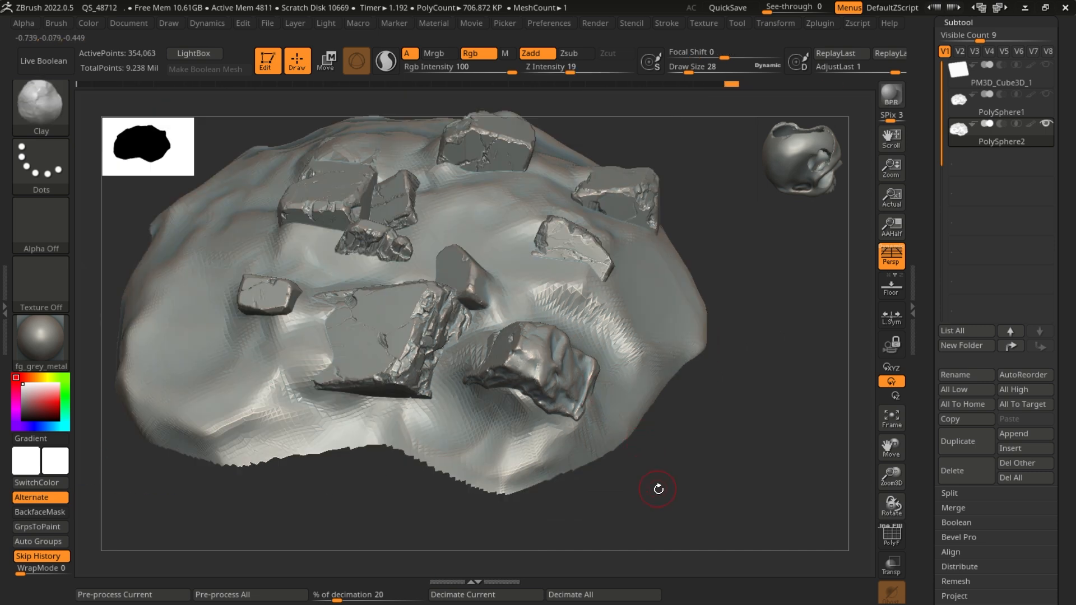
- Choose the Planar brush and flatten the cracked, chipped flat face of the frontmost rock
drag(659, 488, 654, 487)
ctrl+right_drag(581, 395, 481, 328)
drag(760, 483, 841, 504)
mouse_move(476, 320)
ctrl+right_down()
mouse_move(464, 323)
mouse_move(480, 332)
ctrl+right_up()
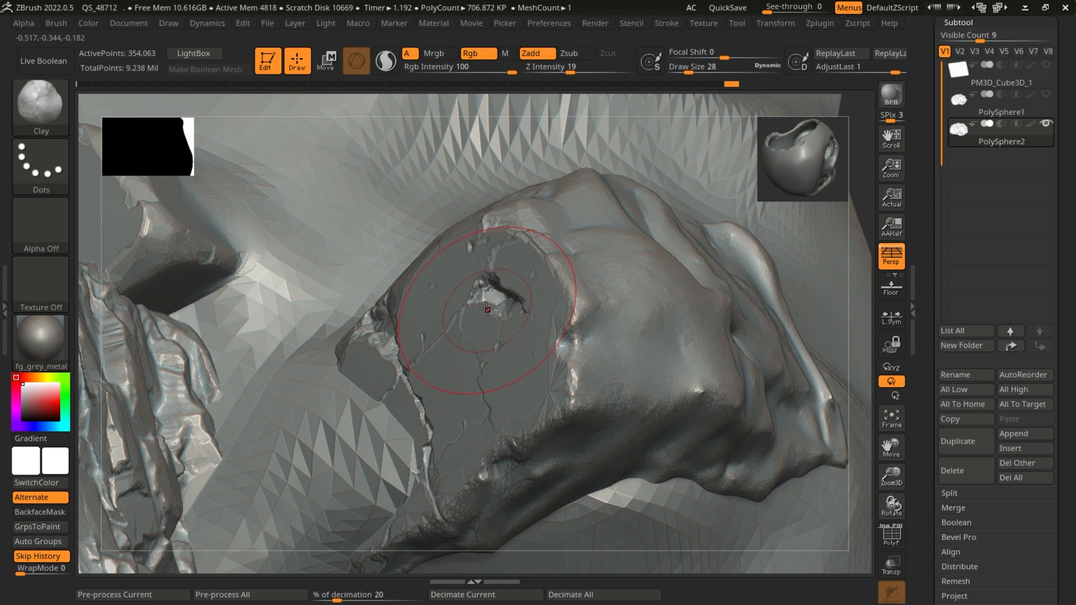
click(50, 117)
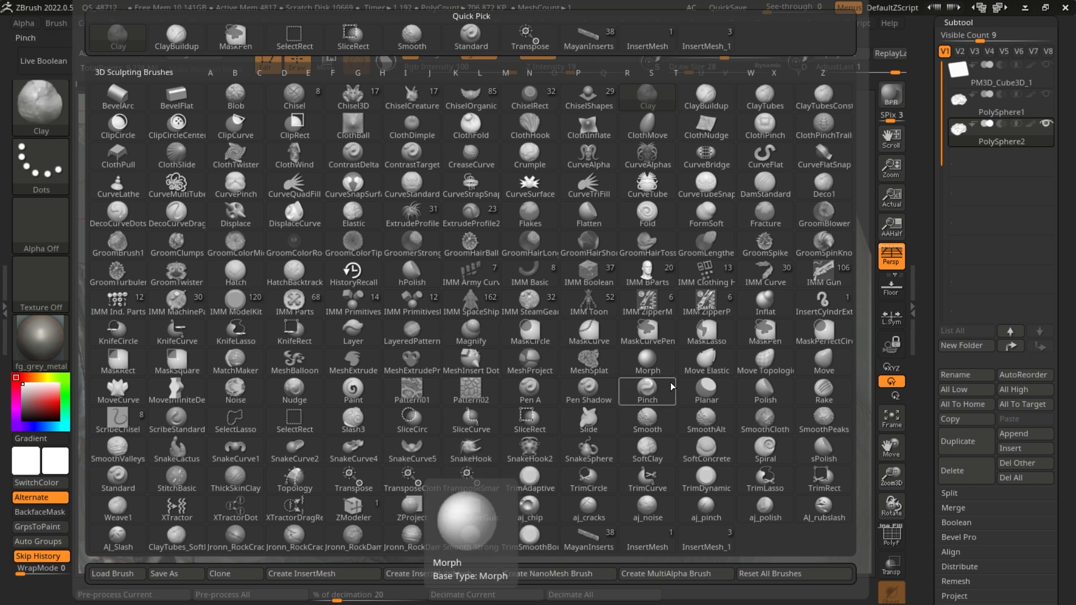
click(718, 399)
mouse_move(480, 337)
mouse_down()
mouse_move(464, 310)
mouse_move(499, 396)
mouse_move(496, 334)
mouse_up()
- Flatten the cracks and chips on the large slab's top face, and even out the small block beside it with the Planar brush
ctrl+right_drag(496, 334, 497, 326)
drag(843, 512, 849, 349)
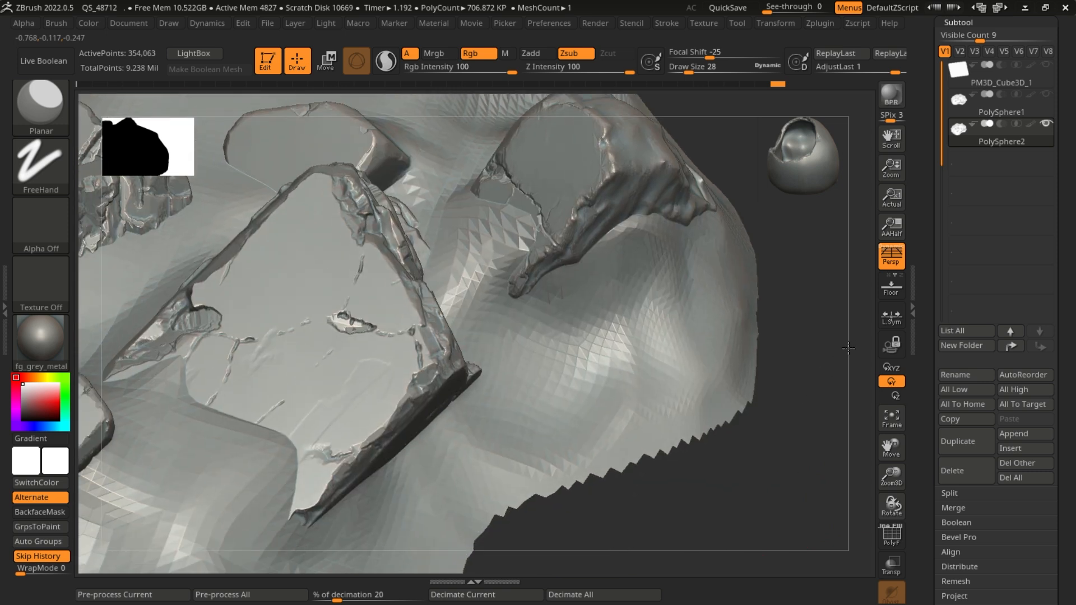
mouse_move(334, 379)
shift+mouse_down()
mouse_move(337, 344)
mouse_move(356, 319)
mouse_move(367, 339)
shift+mouse_up()
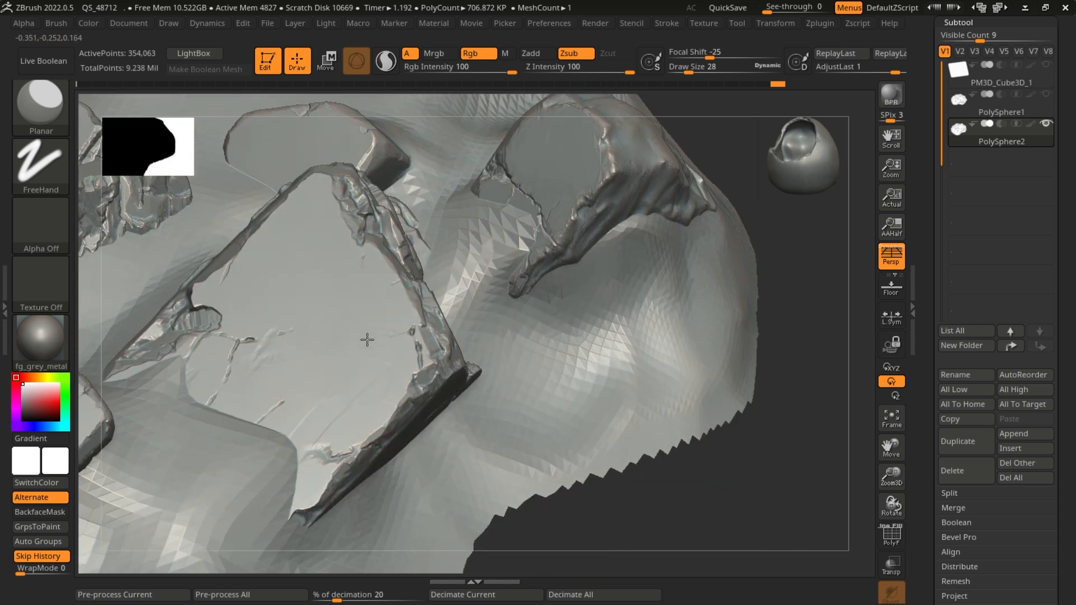
mouse_move(266, 356)
shift+mouse_down()
mouse_move(238, 375)
mouse_move(300, 389)
mouse_move(325, 433)
mouse_move(335, 358)
shift+mouse_up()
mouse_move(541, 535)
mouse_down()
mouse_move(560, 495)
mouse_move(646, 459)
mouse_move(626, 510)
mouse_move(669, 455)
mouse_up()
ctrl+right_drag(375, 367, 395, 392)
drag(395, 393, 403, 392)
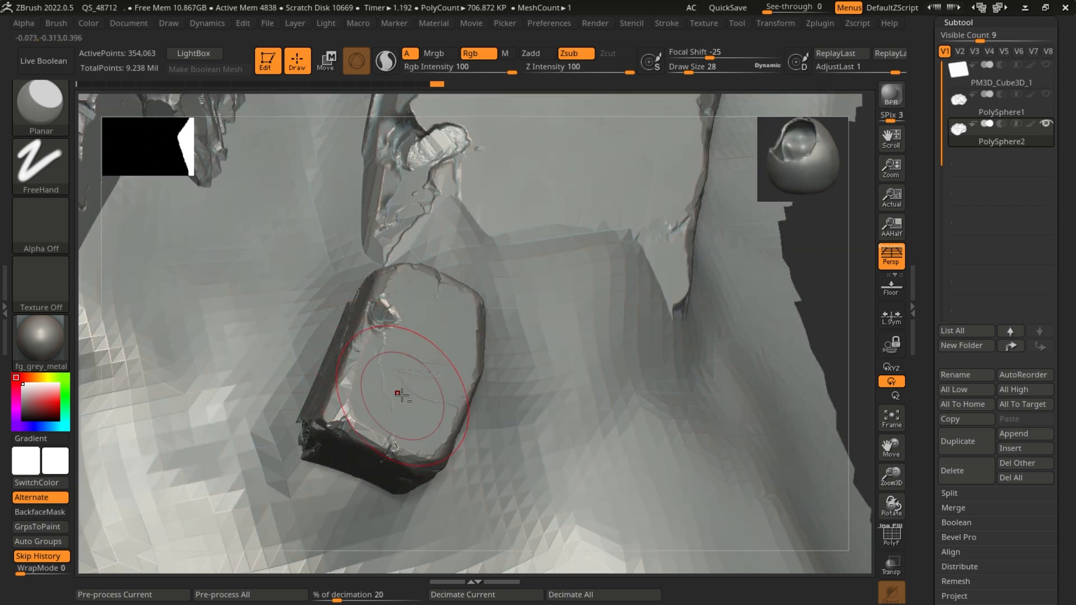
- Reduce the Planar brush's draw size to 12 and flatten the cracks across the top of the square stone block
ctrl+right_drag(421, 370, 533, 385)
drag(650, 426, 785, 383)
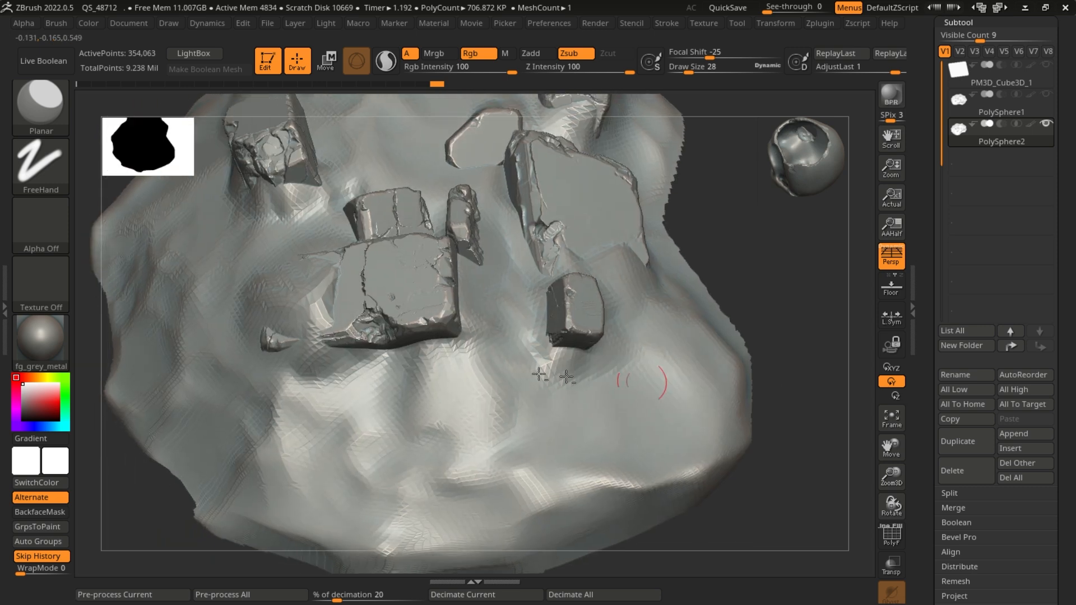
ctrl+right_drag(281, 308, 331, 295)
key(bracketleft)
key(bracketleft)
key(bracketleft)
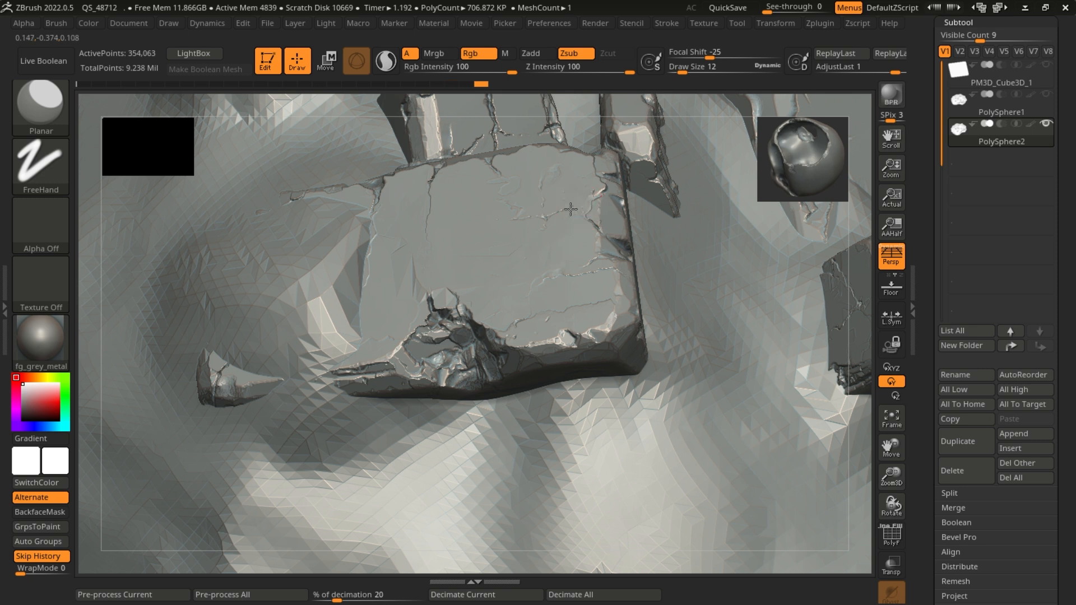
drag(583, 203, 487, 188)
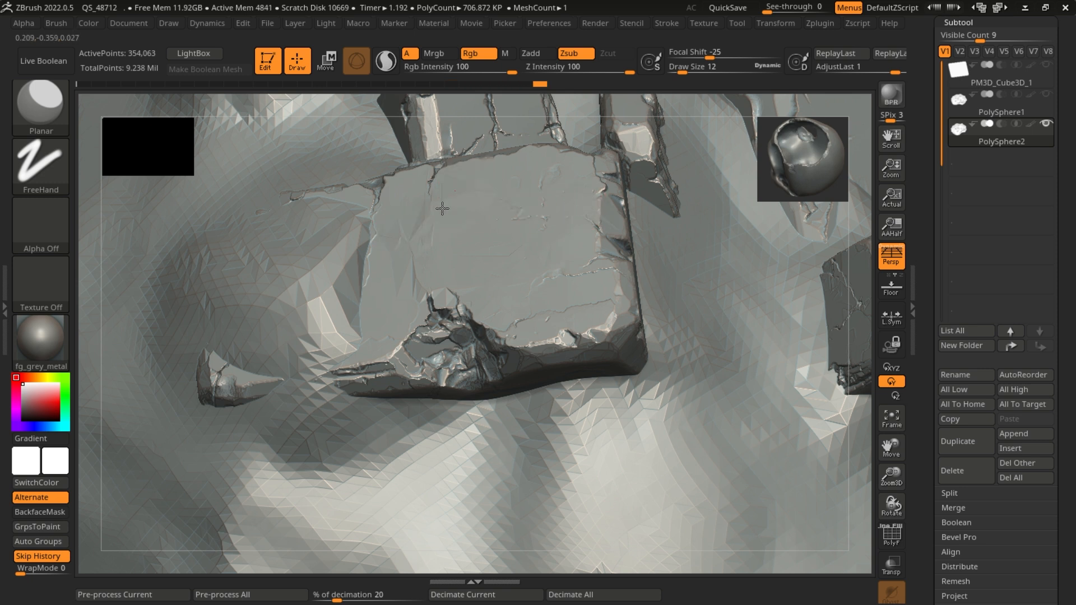
- Smooth the jagged broken corner on the lower edge of the square stone block
mouse_move(452, 338)
shift+mouse_down()
mouse_move(445, 347)
mouse_move(442, 335)
mouse_move(426, 365)
mouse_move(389, 369)
shift+mouse_up()
shift+drag(439, 331, 430, 316)
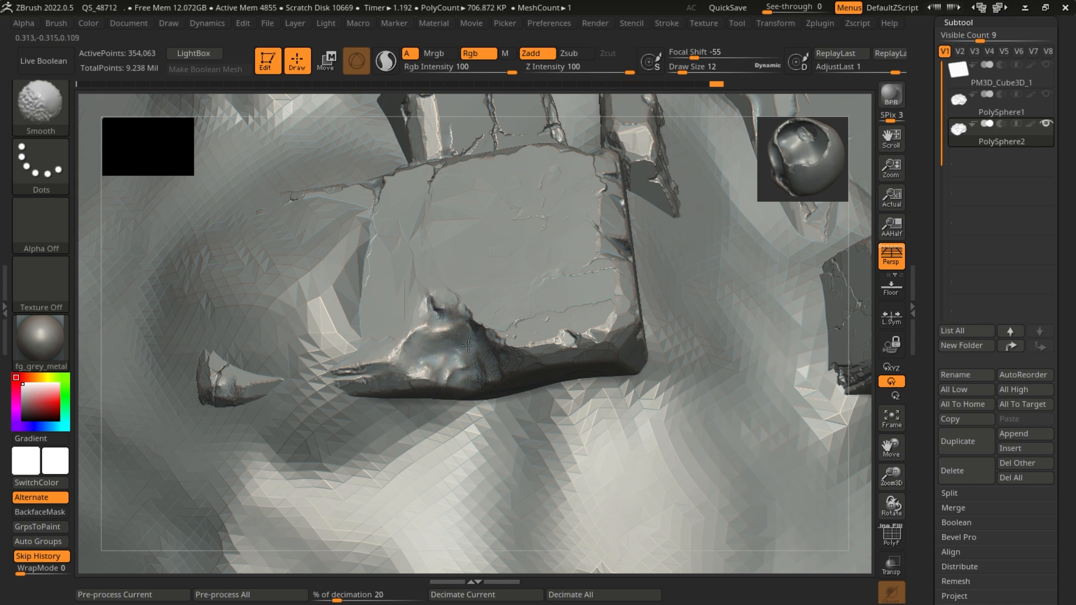
shift+drag(488, 344, 503, 336)
- Smooth the ridged side face of the smaller stone beside the square block
ctrl+right_drag(510, 330, 619, 460)
mouse_move(763, 535)
mouse_down()
mouse_move(805, 404)
mouse_move(819, 450)
mouse_up()
mouse_move(820, 450)
ctrl+right_down()
mouse_move(478, 383)
mouse_move(474, 342)
ctrl+right_up()
shift+drag(531, 178, 413, 201)
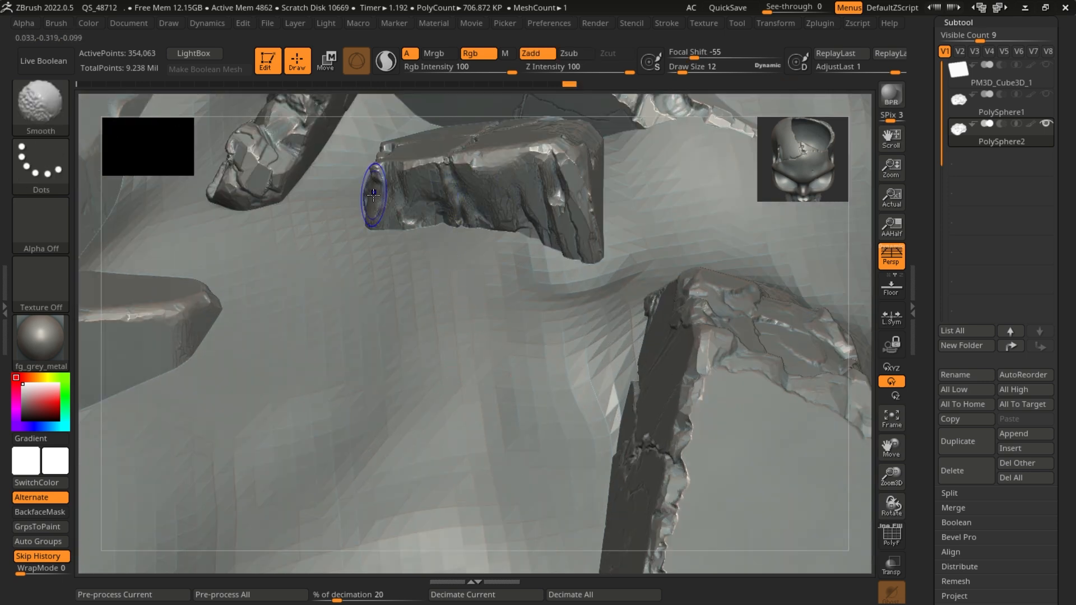
shift+drag(525, 170, 542, 216)
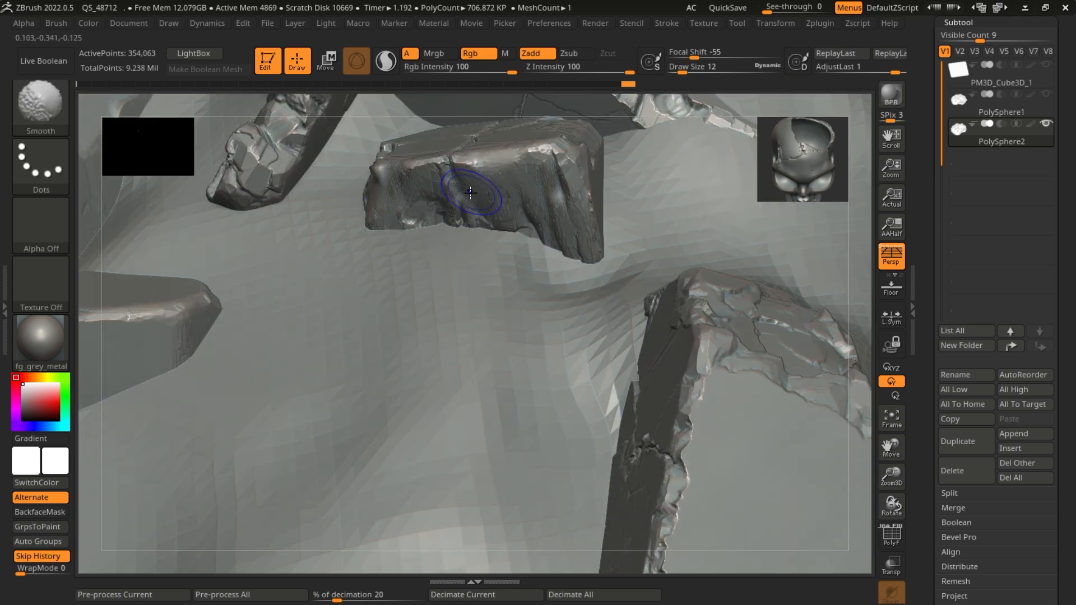
key(f)
- Smooth away the crack line running along the side of the thin half-buried rock
mouse_move(818, 472)
mouse_down()
mouse_move(826, 493)
mouse_move(633, 414)
mouse_up()
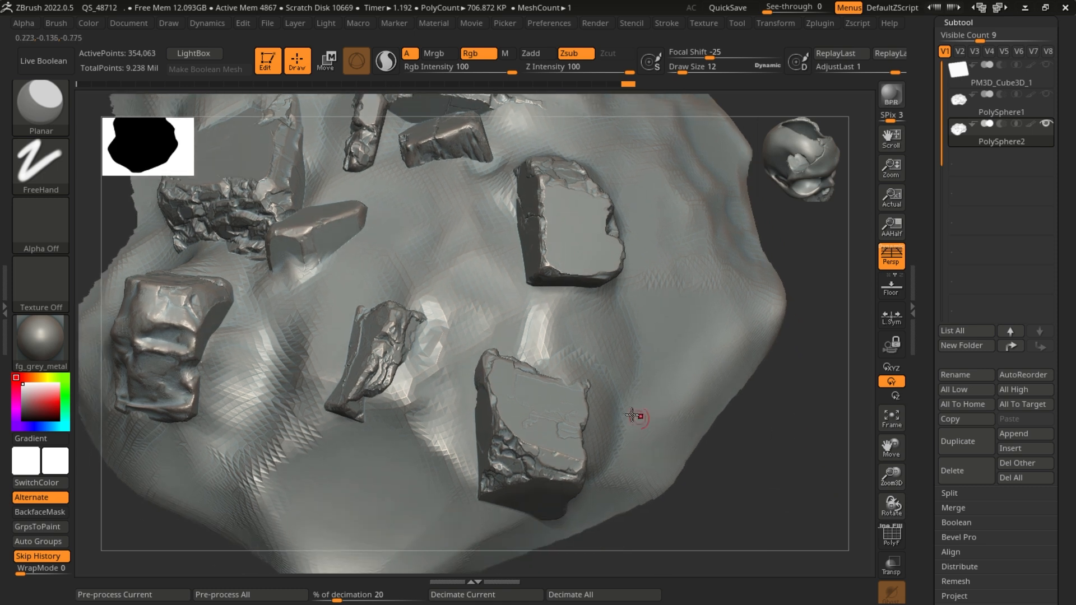
mouse_move(702, 529)
mouse_down()
mouse_move(788, 499)
mouse_move(769, 471)
mouse_up()
ctrl+right_drag(671, 281, 666, 306)
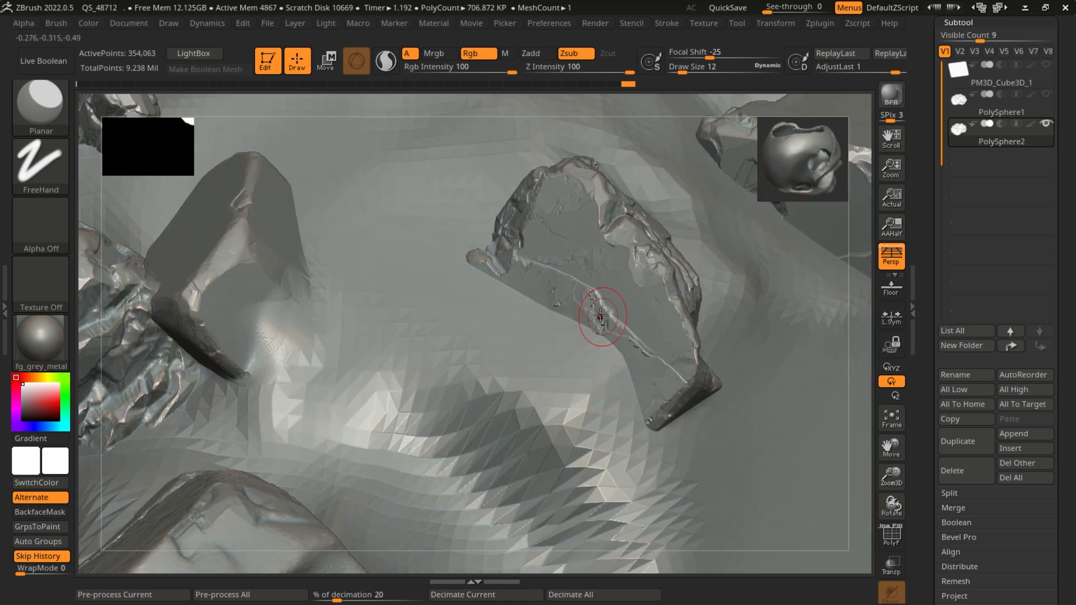
key(shift)
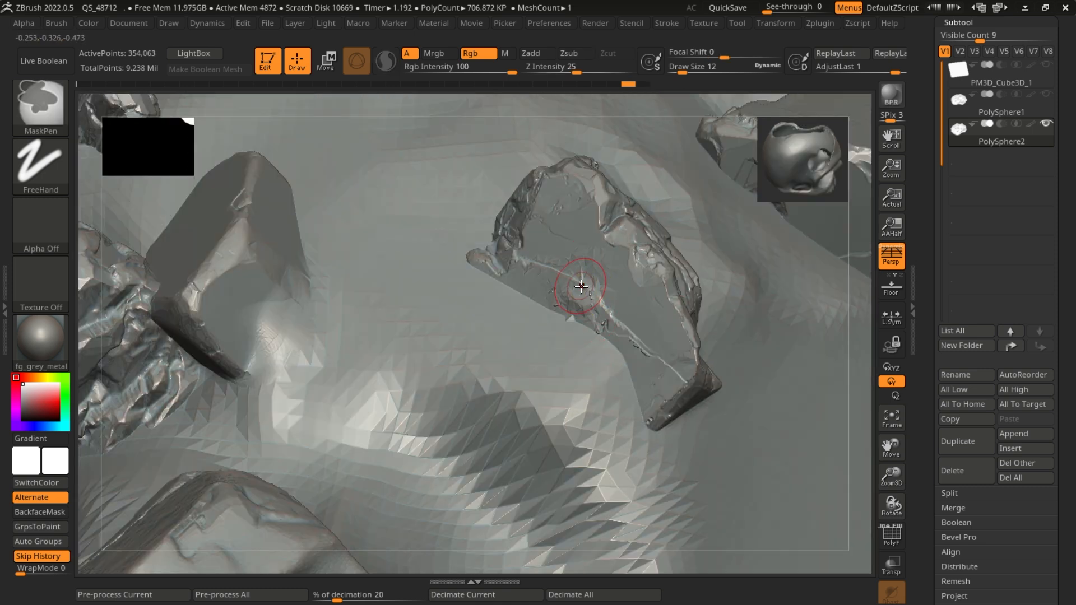
shift+drag(568, 277, 657, 361)
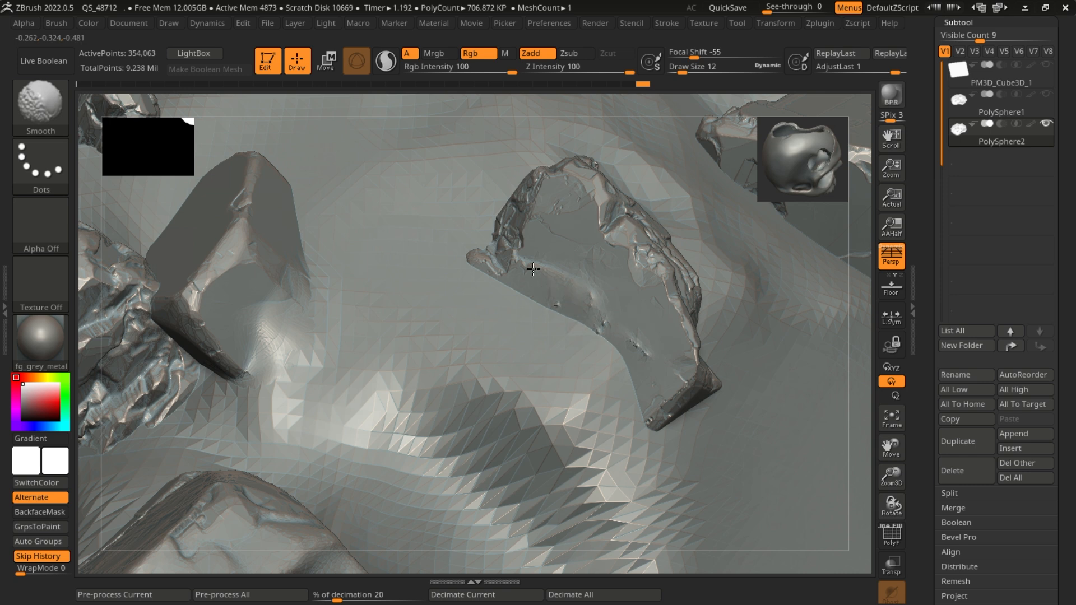
shift+drag(533, 269, 514, 263)
- Smooth the rugged broken edge of the large front slab
ctrl+right_drag(545, 257, 552, 230)
drag(759, 538, 729, 524)
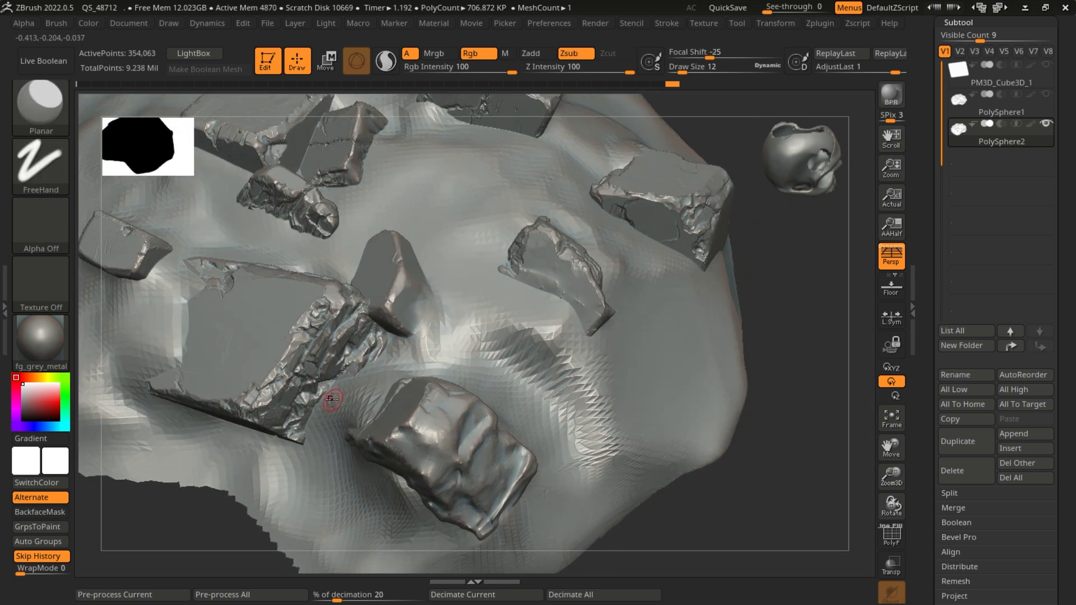
ctrl+right_drag(332, 399, 280, 400)
alt+drag(98, 451, 157, 440)
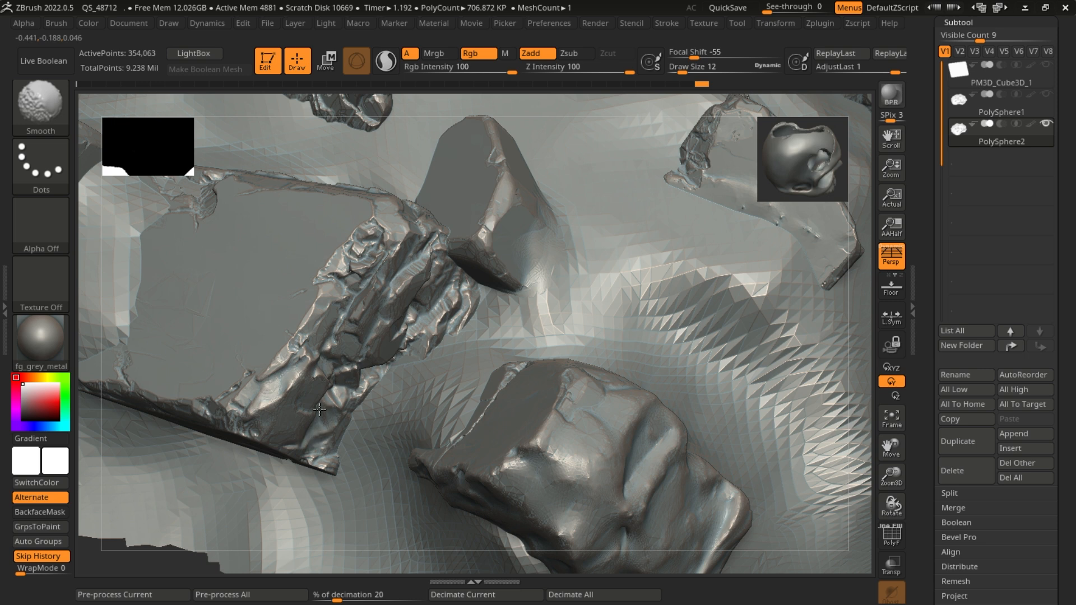
mouse_move(368, 279)
shift+mouse_down()
mouse_move(350, 264)
mouse_move(399, 245)
shift+mouse_up()
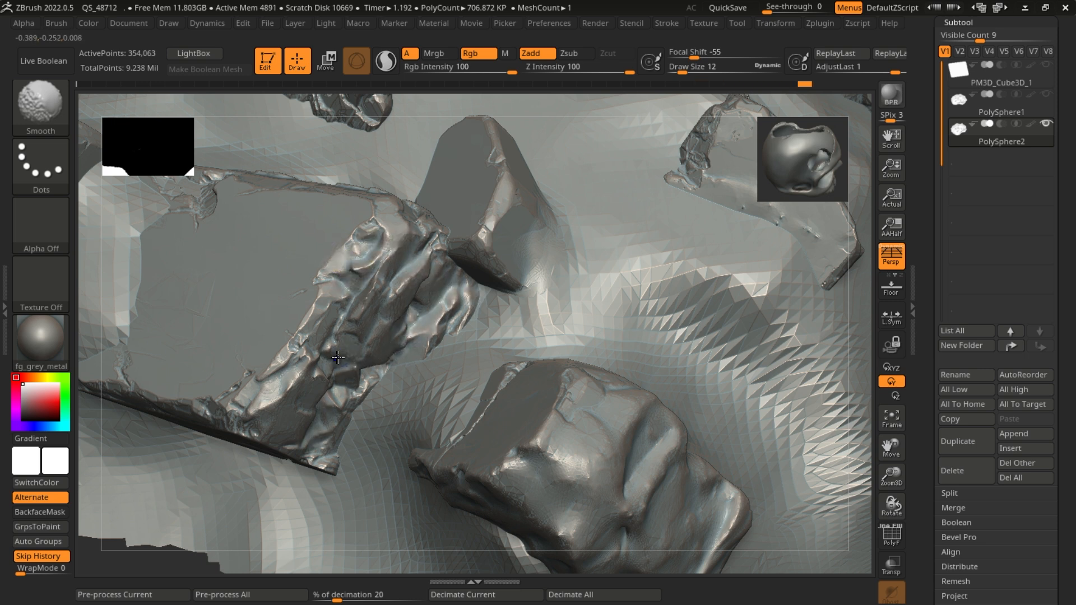
shift+drag(352, 259, 376, 230)
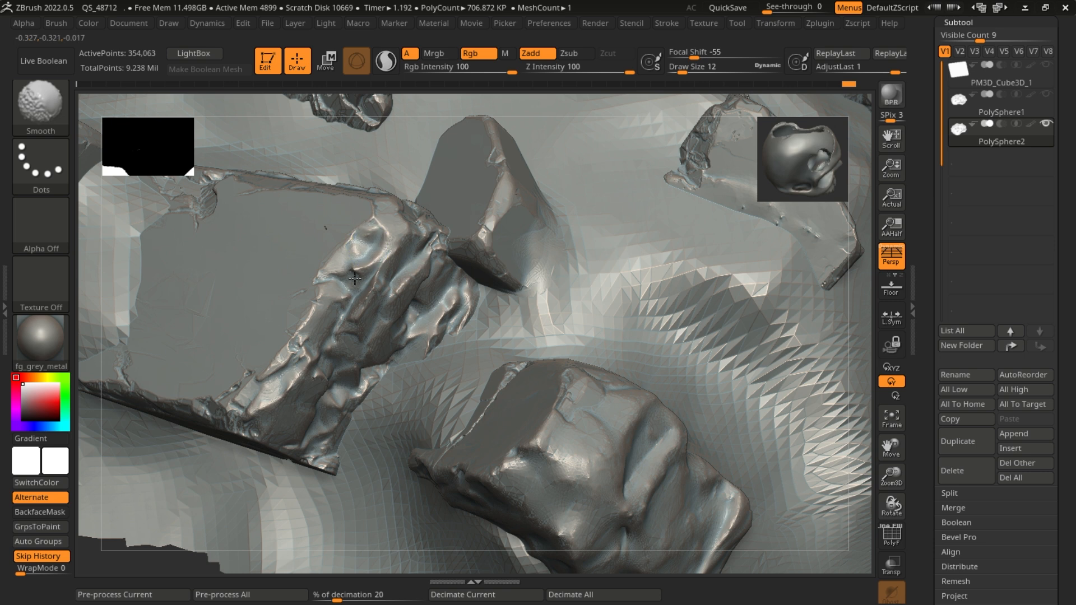
- Flatten and smooth the deep crack on the side face of the block near the mound's back
scroll(364, 284, down, 5)
scroll(378, 290, down, 2)
drag(721, 393, 678, 376)
scroll(526, 210, up, 5)
drag(771, 276, 785, 355)
scroll(283, 332, up, 4)
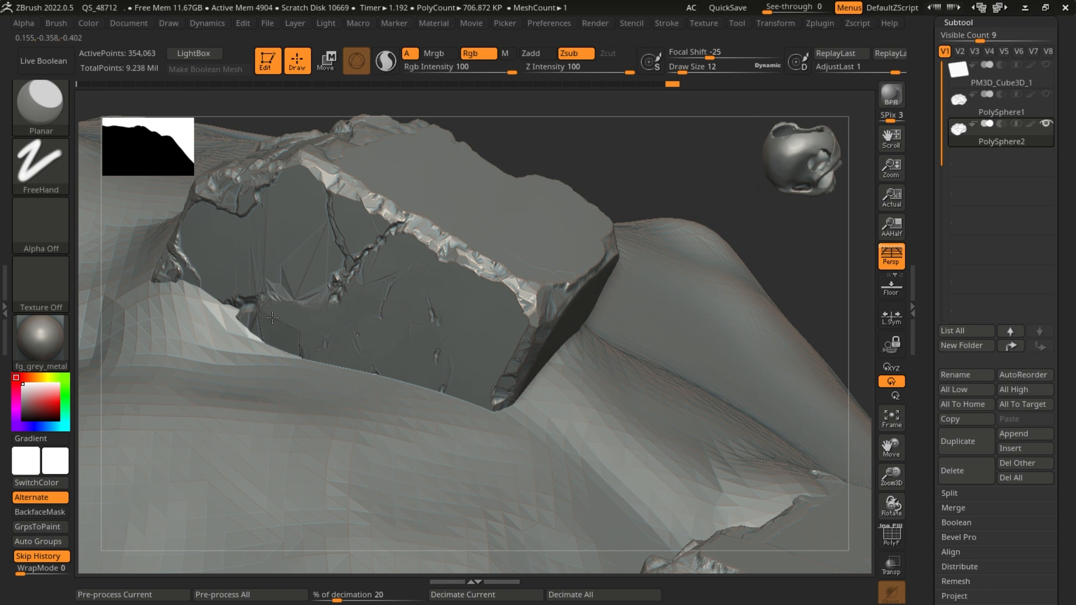
drag(353, 233, 412, 239)
mouse_move(349, 247)
shift+mouse_down()
mouse_move(335, 233)
mouse_move(320, 247)
shift+mouse_up()
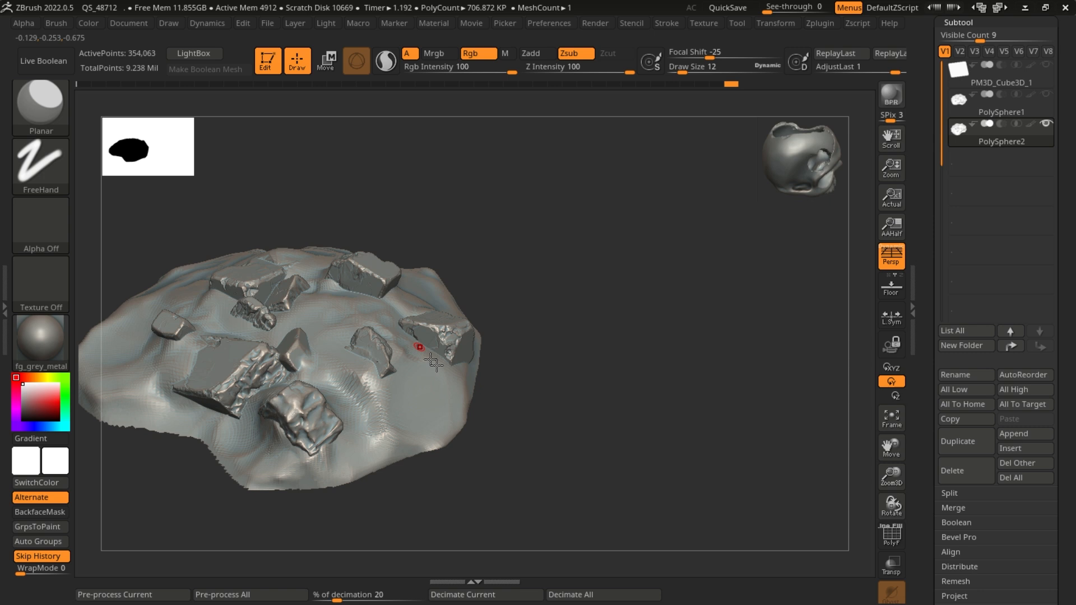
- Smooth the rough broken corner of the rock at the mound's outer right side
drag(483, 434, 499, 512)
alt+drag(510, 467, 610, 461)
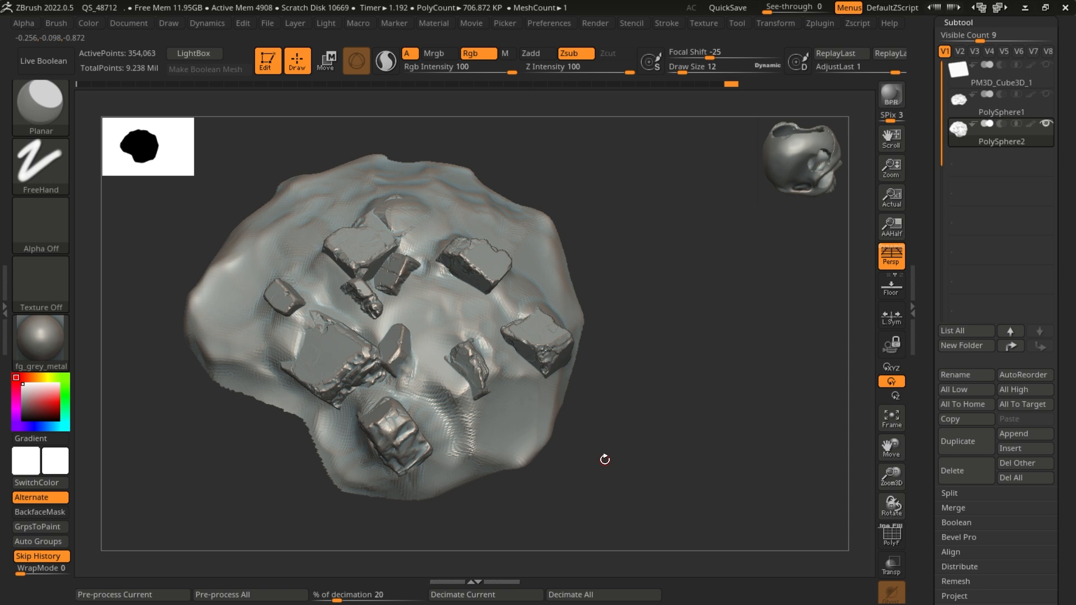
drag(647, 417, 553, 370)
shift+drag(367, 348, 352, 351)
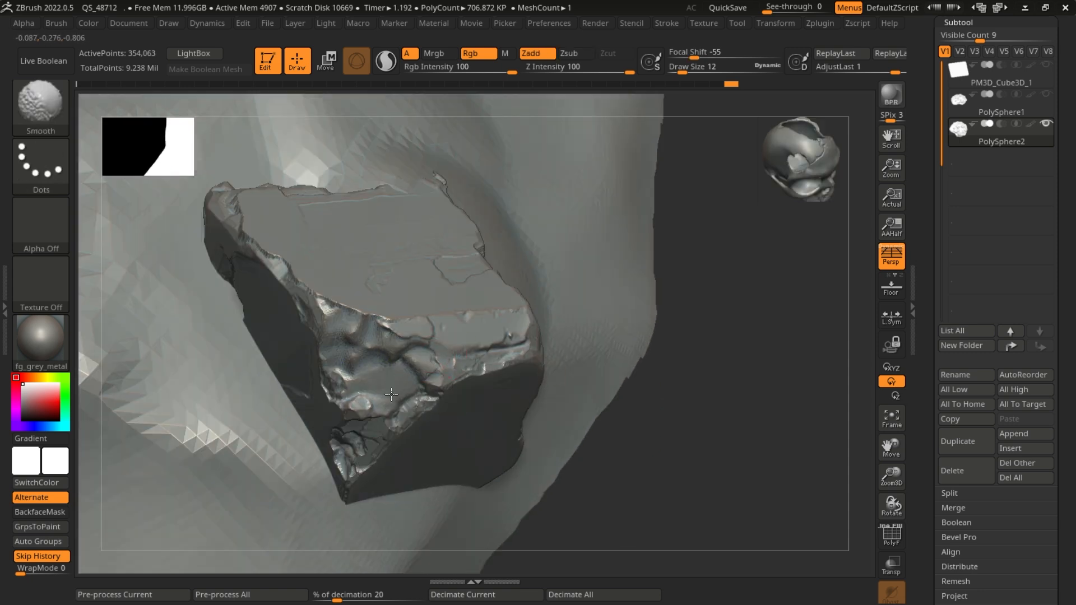
shift+drag(366, 415, 357, 457)
mouse_move(360, 449)
shift+mouse_down()
mouse_move(404, 388)
mouse_move(408, 336)
mouse_move(366, 320)
shift+mouse_up()
- Remesh the PolySphere2 subtool with DynaMesh at a resolution of 512 and check the result from several sides
mouse_move(378, 312)
ctrl+right_down()
mouse_move(499, 454)
mouse_move(538, 307)
mouse_move(556, 423)
mouse_move(675, 398)
mouse_move(626, 331)
ctrl+right_up()
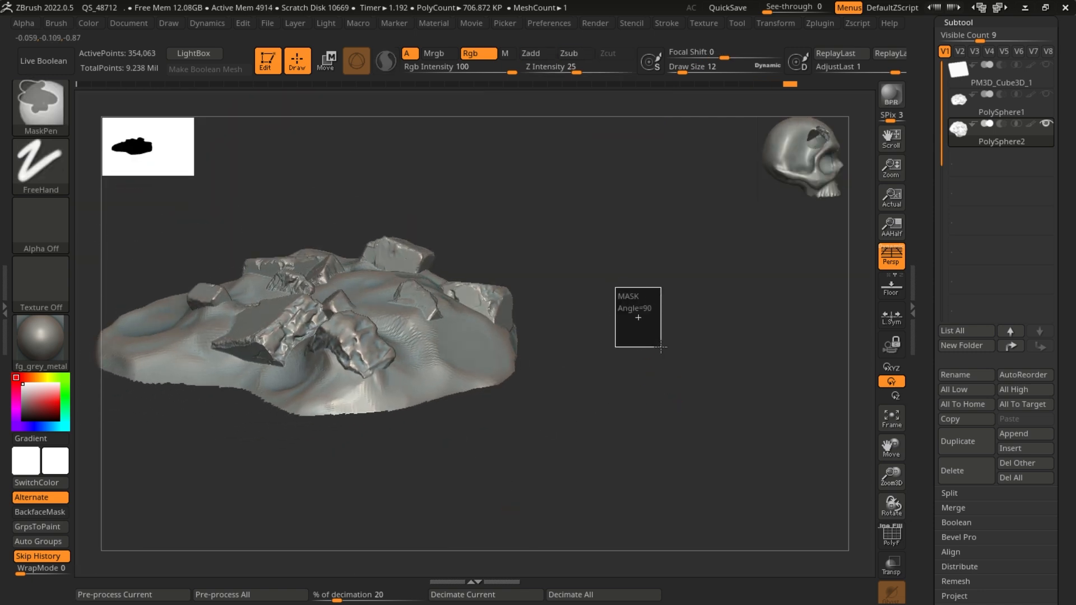
scroll(930, 402, down, 5)
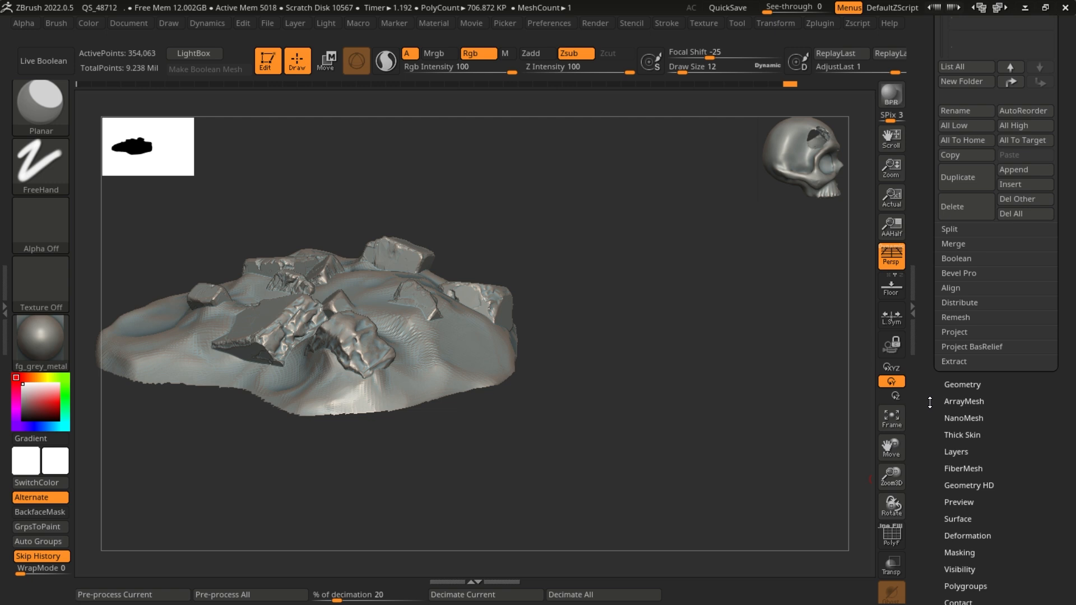
click(954, 386)
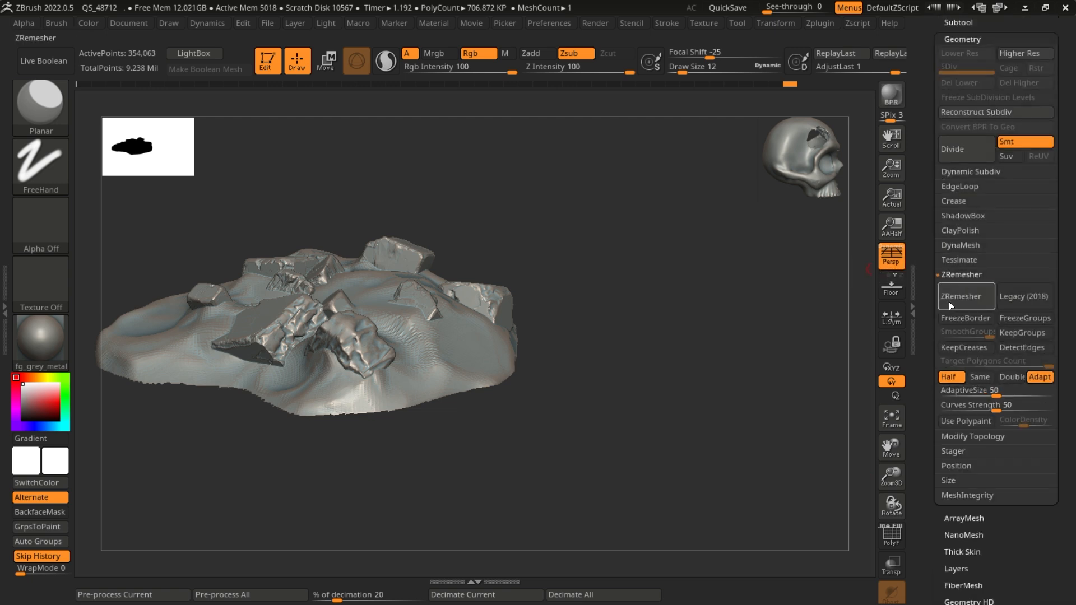
click(956, 244)
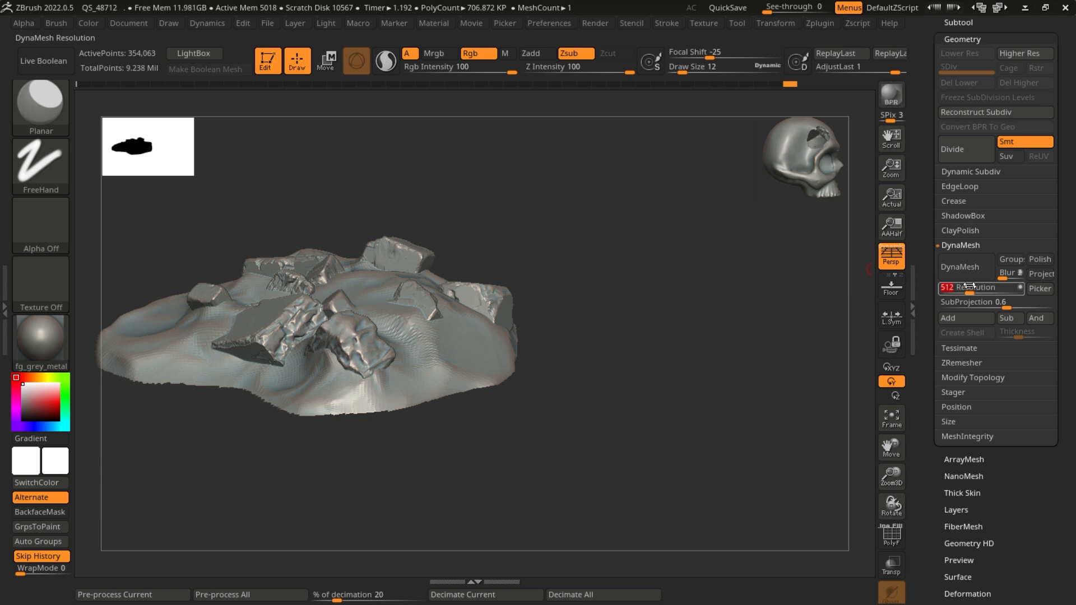
click(964, 268)
mouse_move(846, 295)
mouse_down()
mouse_move(672, 300)
mouse_move(623, 271)
mouse_move(650, 266)
mouse_move(659, 368)
mouse_move(644, 401)
mouse_move(663, 413)
mouse_move(651, 473)
mouse_move(608, 463)
mouse_move(584, 364)
mouse_move(663, 351)
mouse_move(653, 355)
mouse_up()
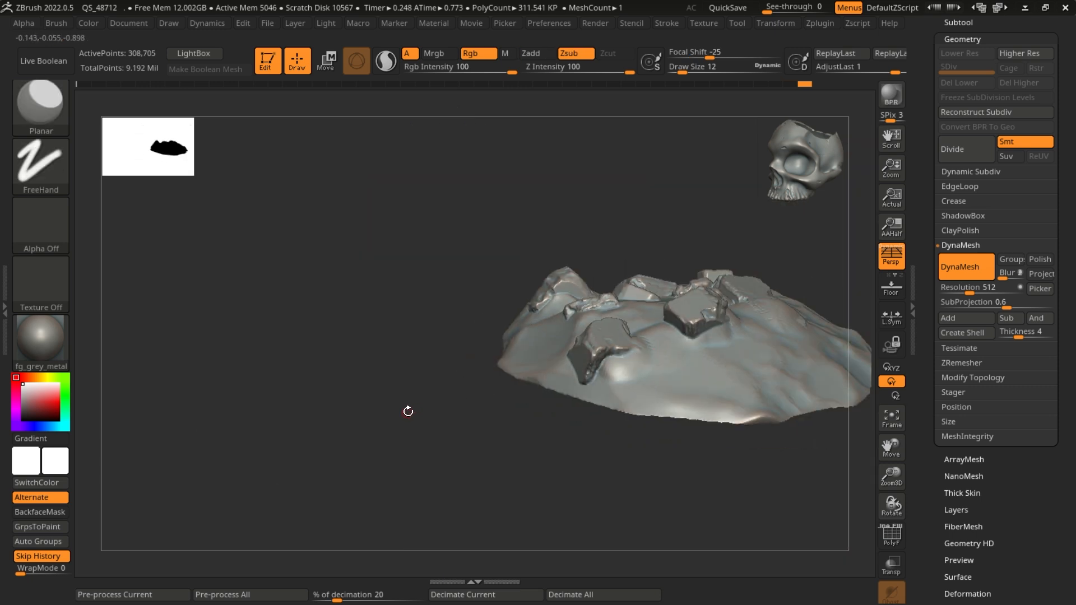
mouse_move(408, 409)
mouse_down()
mouse_move(763, 387)
mouse_move(701, 278)
mouse_up()
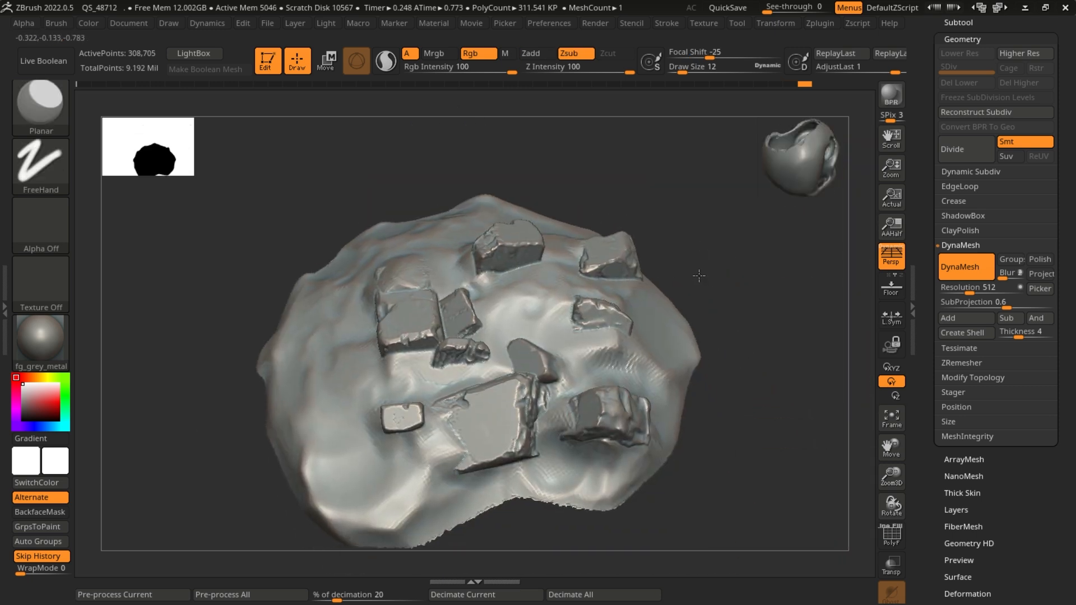
- Decimate the PolySphere2 mound in three passes at 20%, pre-processing it before each pass, and check the resulting wireframe
click(133, 595)
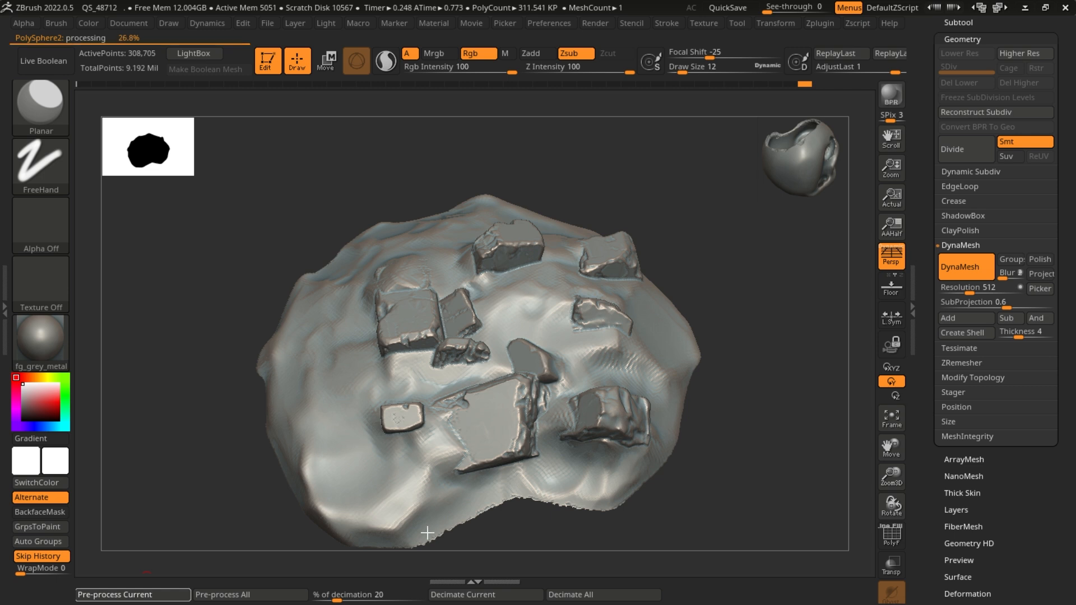
click(464, 596)
click(141, 594)
click(512, 597)
click(140, 594)
click(482, 596)
ctrl+right_drag(452, 340, 500, 394)
drag(603, 449, 553, 443)
ctrl+right_drag(336, 246, 383, 422)
ctrl+right_drag(498, 331, 501, 327)
key(shift+f)
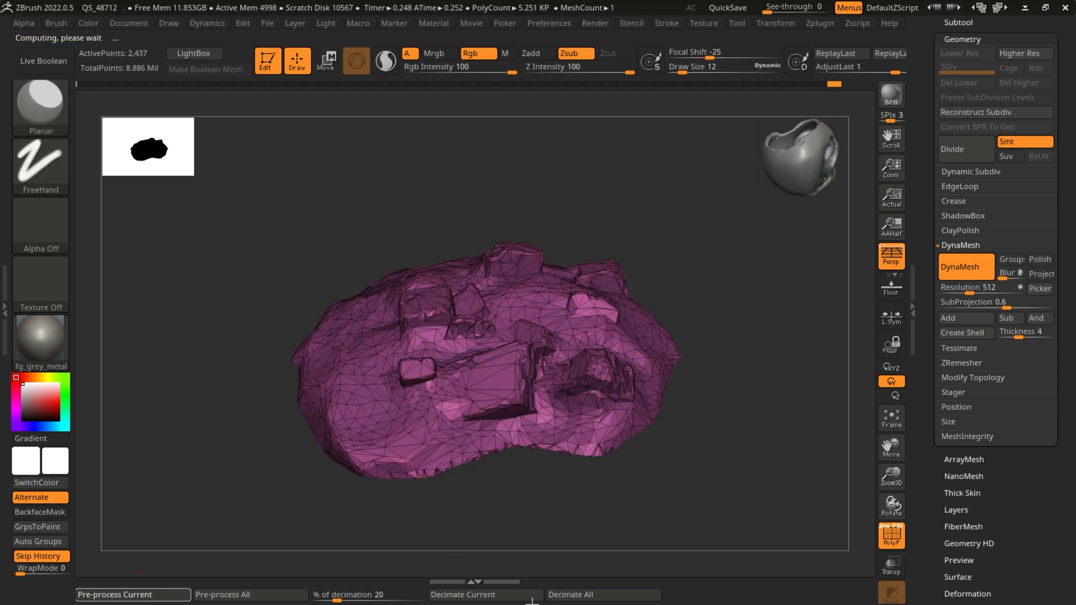
- Try to pre-process and decimate PolySphere2 once more at 20%
click(516, 599)
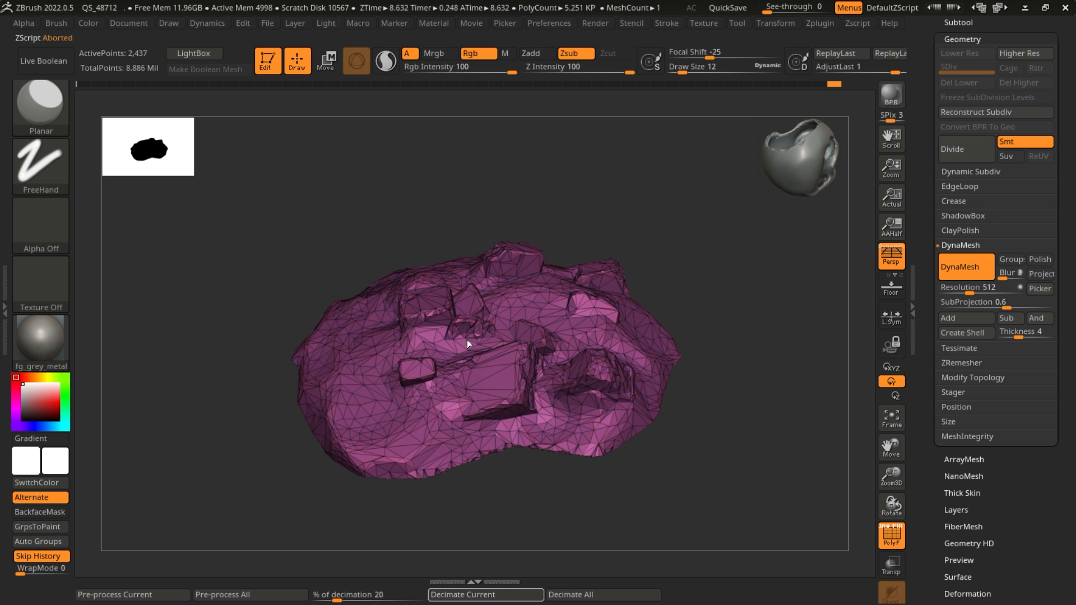
key(f)
drag(646, 375, 625, 397)
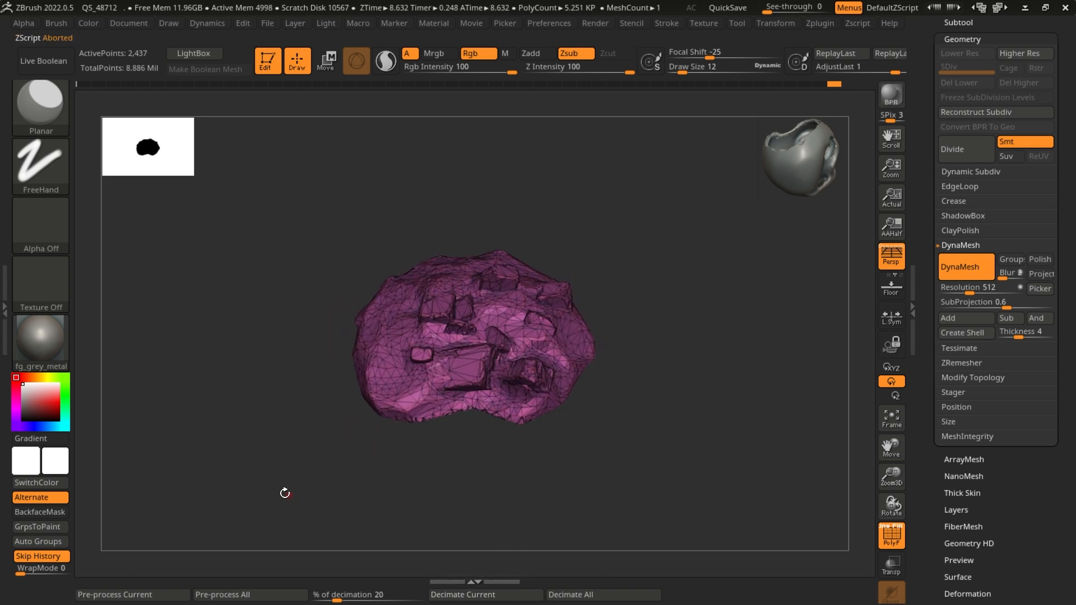
click(122, 595)
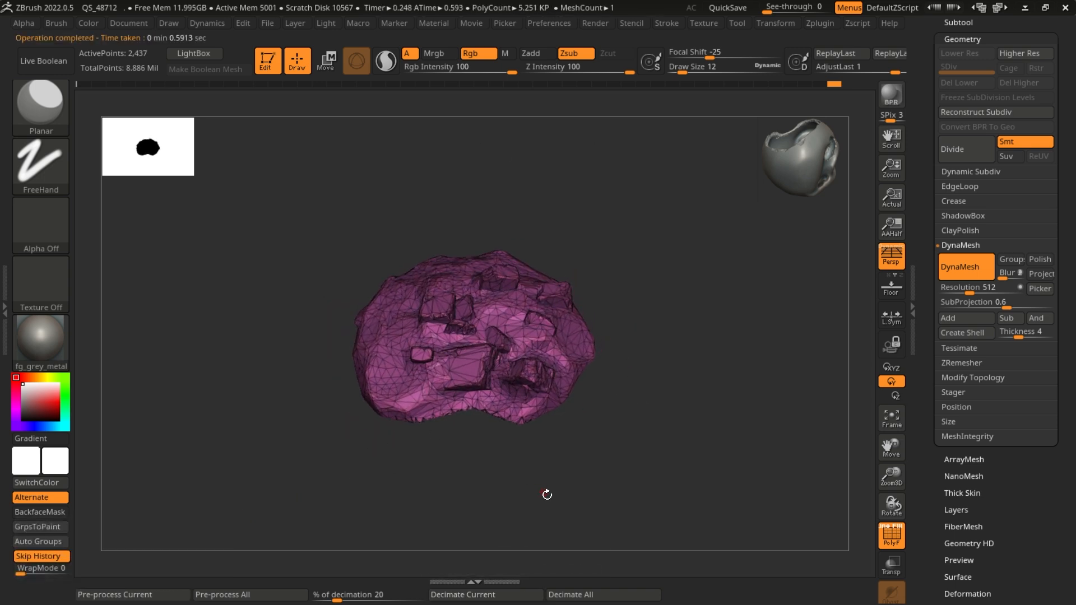
click(491, 595)
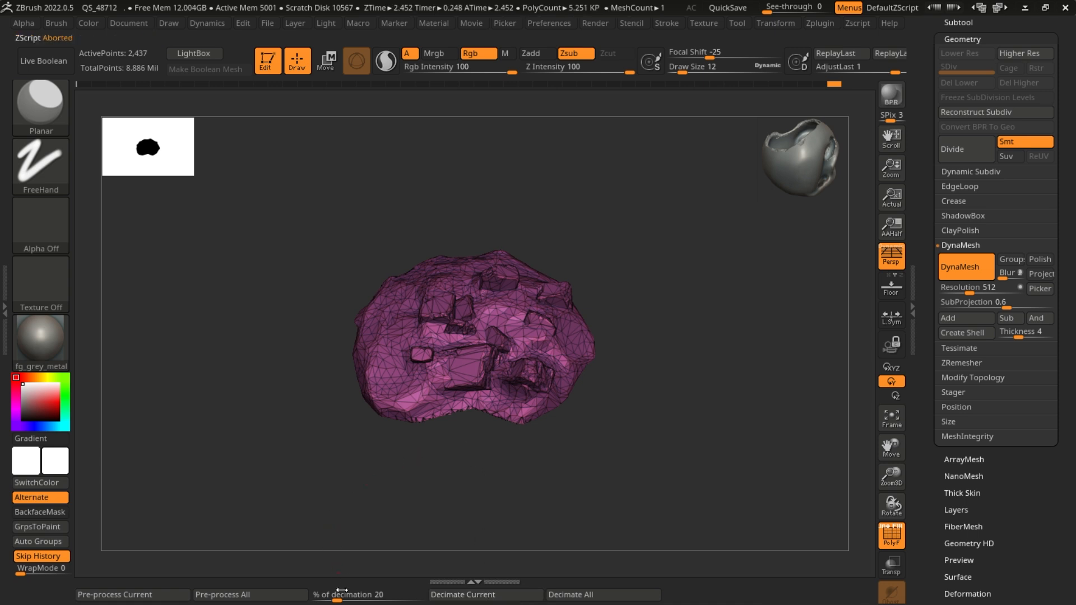
- Try decimating PolySphere2 at 40%, inspect the shape without the wireframe, and undo the decimation
drag(345, 595, 357, 595)
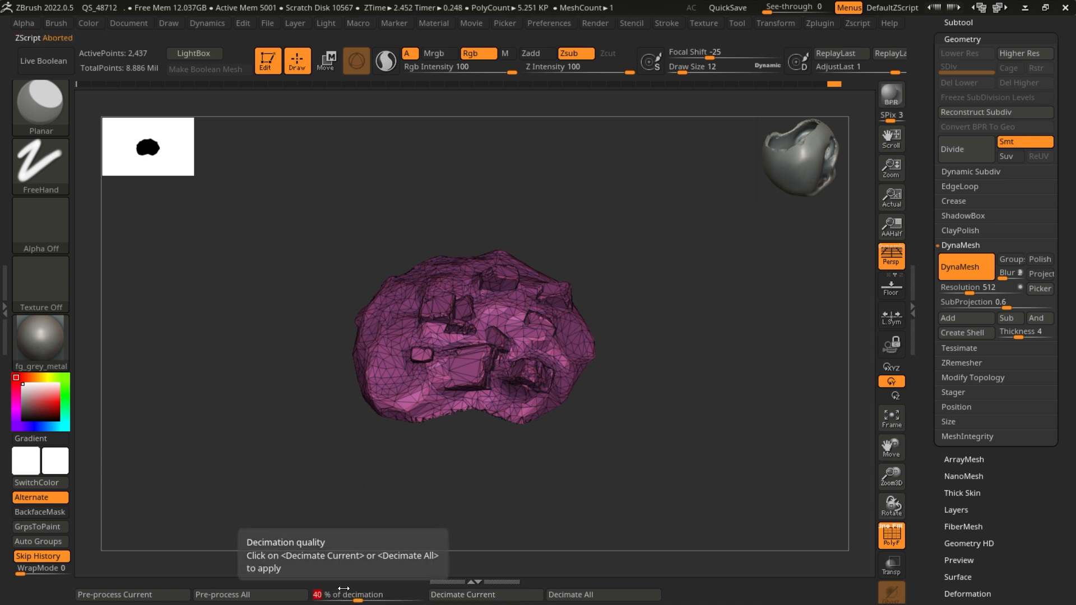
click(495, 596)
mouse_move(510, 454)
mouse_down()
mouse_move(505, 428)
mouse_move(521, 447)
mouse_up()
key(shift+f)
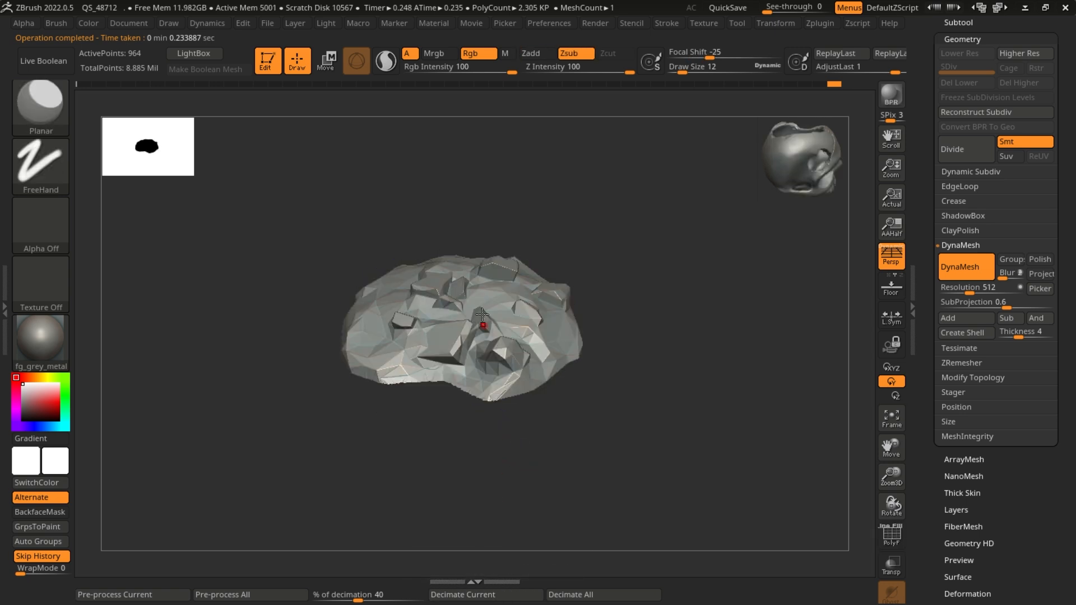
scroll(480, 311, up, 3)
key(ctrl+z)
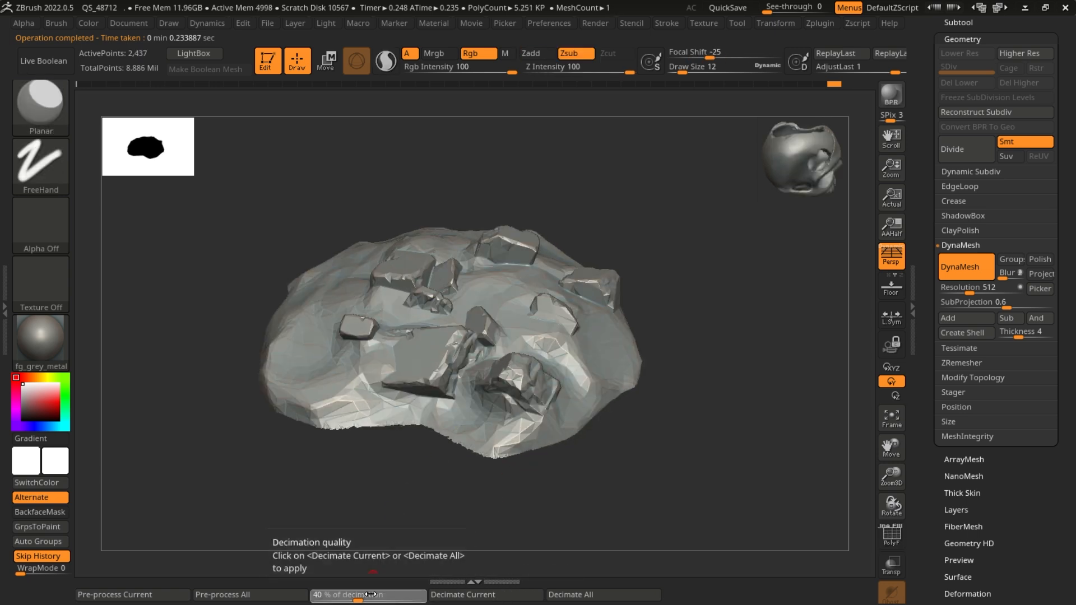
- Decimate PolySphere2 in two passes at 80%, pre-processing it again before the second pass
text(80)
key(Return)
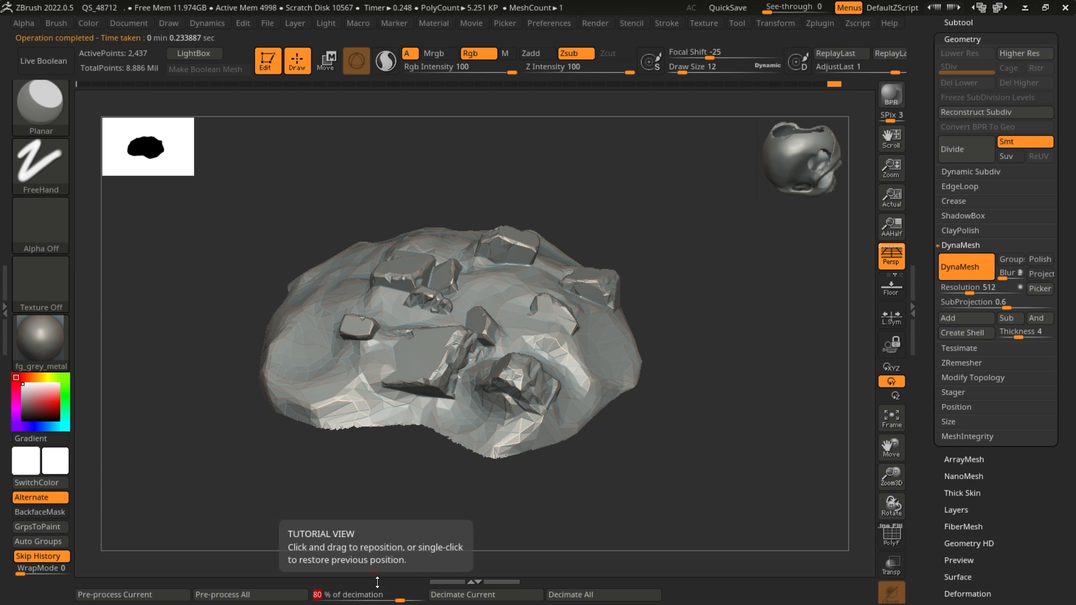
click(503, 597)
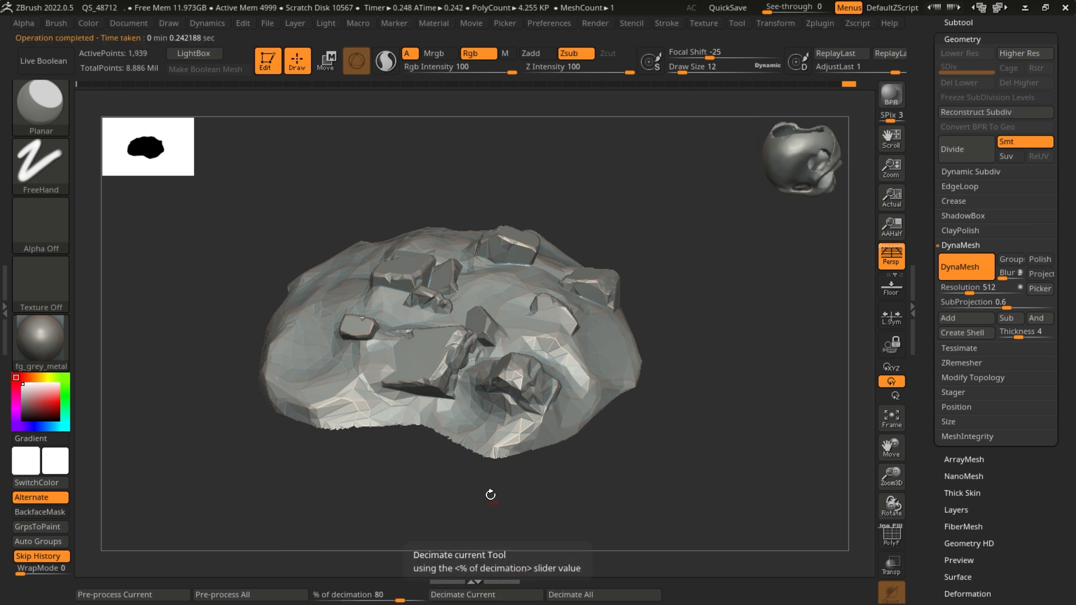
click(100, 597)
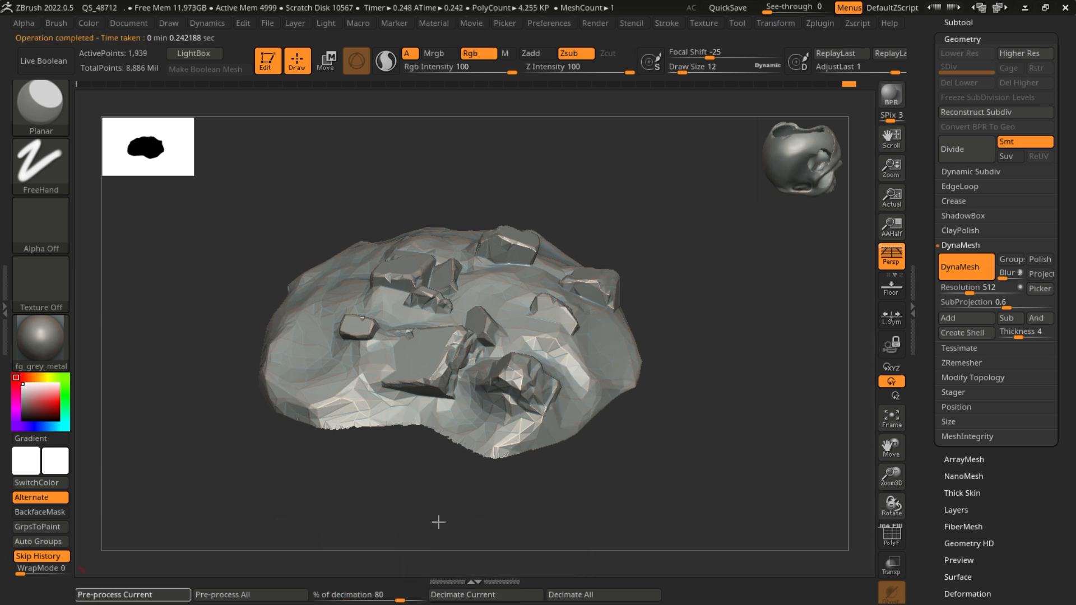
click(506, 600)
ctrl+right_drag(435, 411, 449, 364)
right_drag(448, 364, 566, 361)
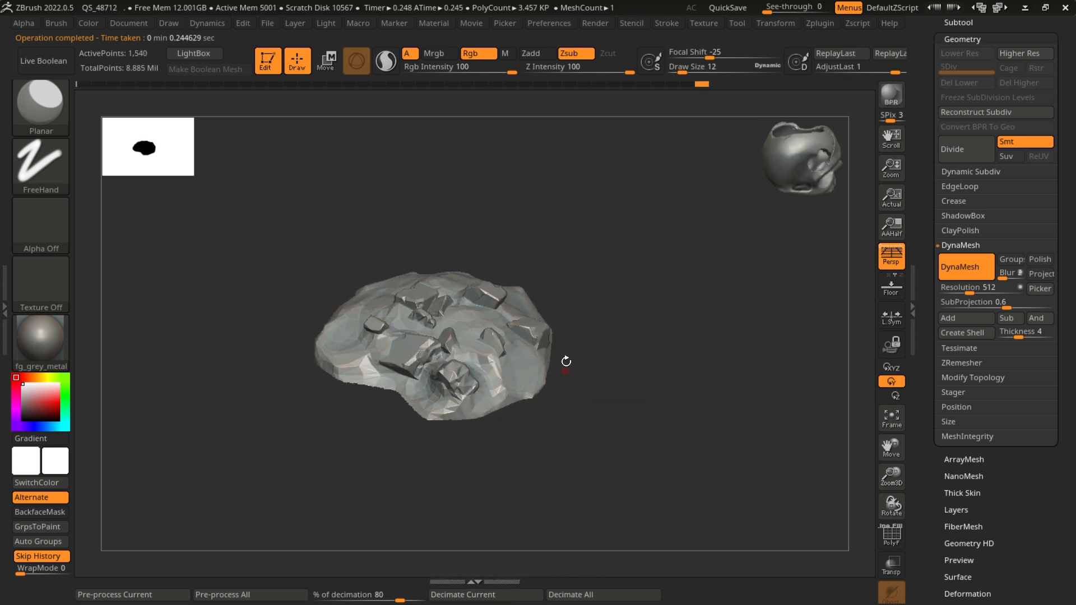
- Check the decimated mound in the subtool list and unwrap the PolySphere2 subtool with UV Master
click(953, 23)
right_drag(652, 383, 585, 381)
key(f)
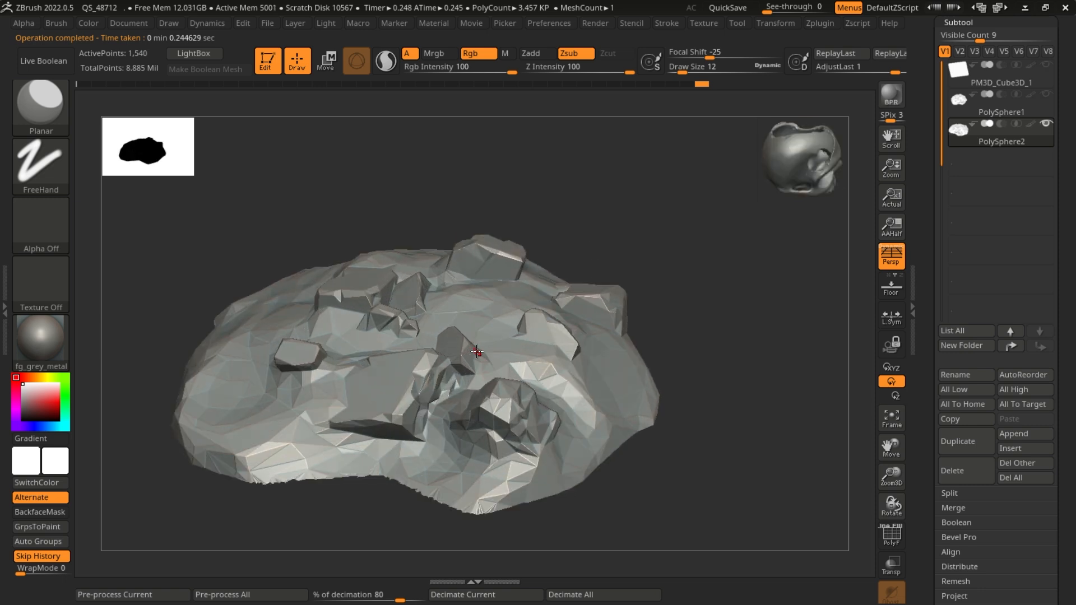
right_drag(649, 389, 709, 356)
click(818, 21)
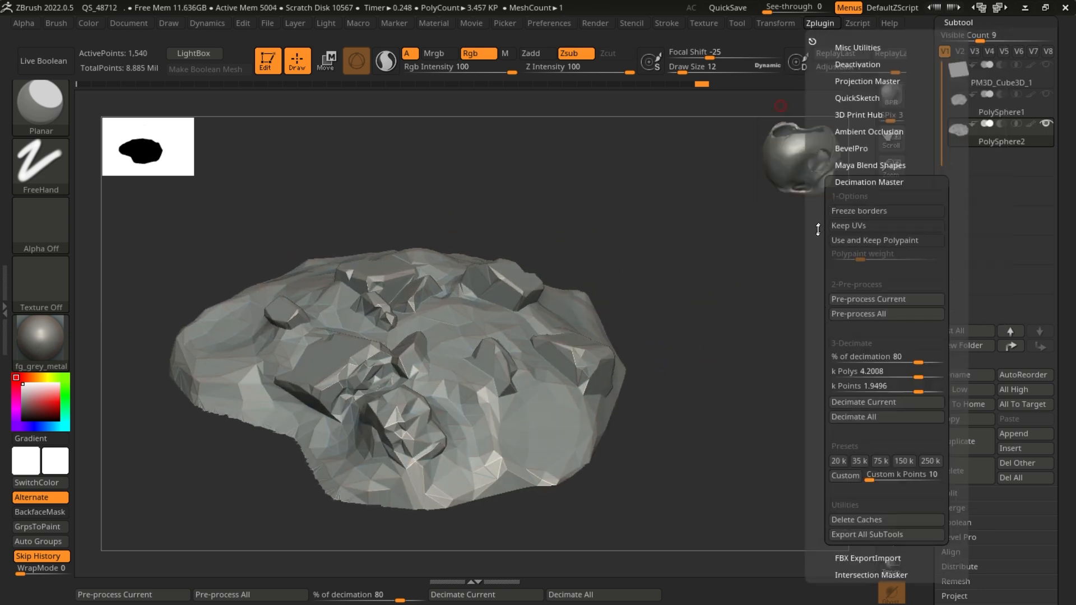
scroll(846, 444, down, 3)
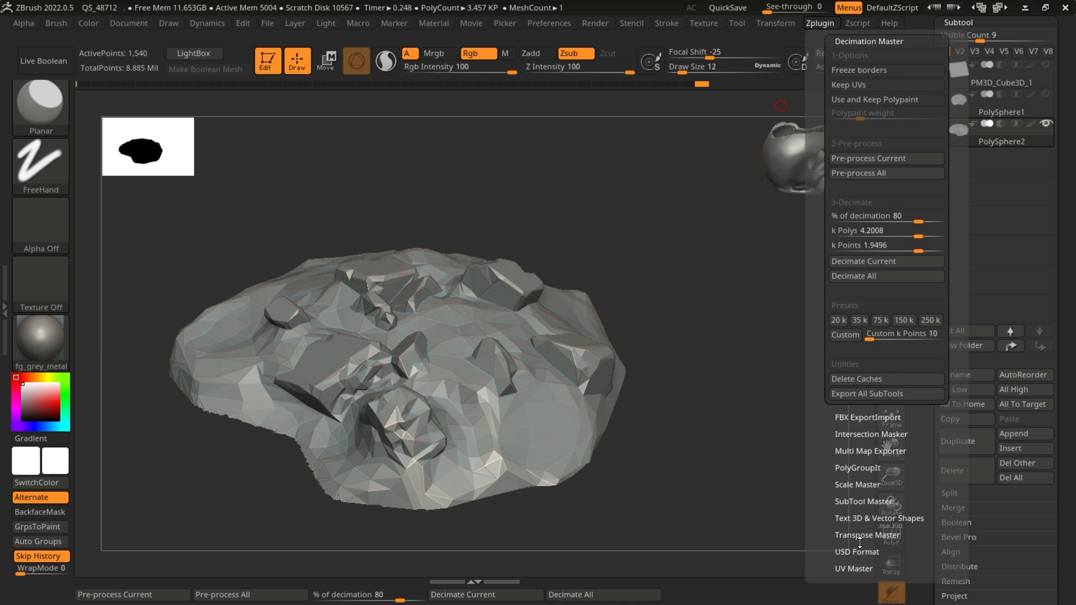
click(861, 567)
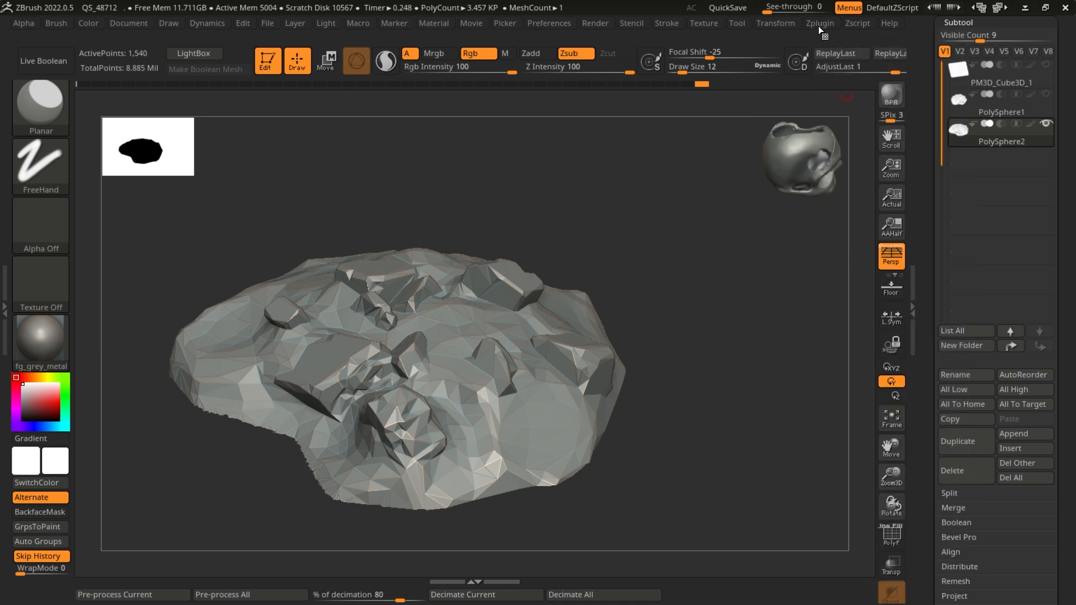
click(818, 24)
click(855, 372)
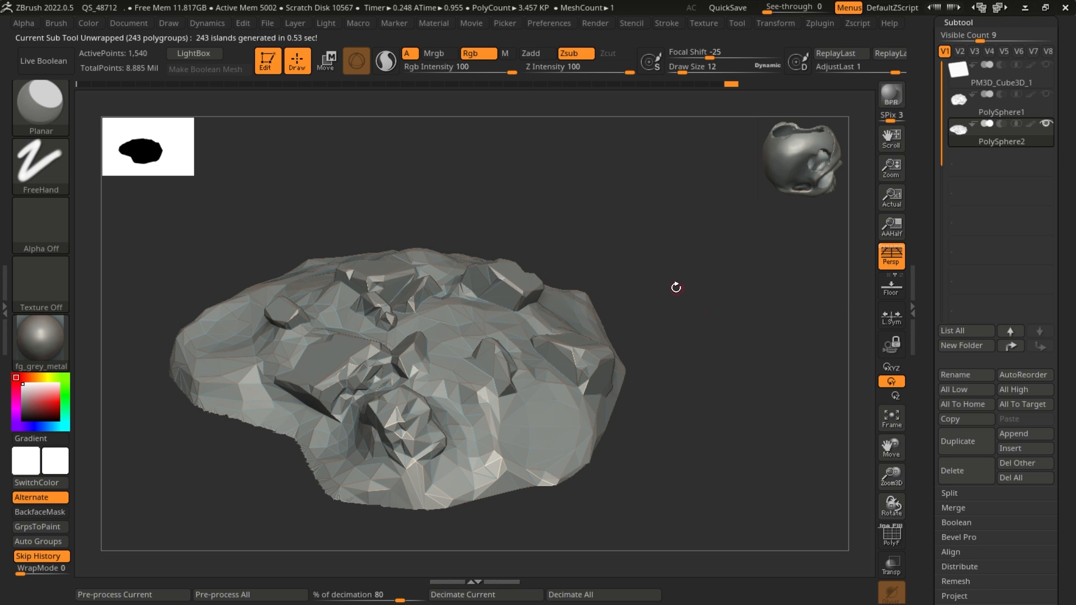
- Show only the high-resolution PolySphere1 subtool, hiding PolySphere2, and make PolySphere1 the active subtool
drag(676, 287, 668, 311)
alt+drag(721, 289, 737, 304)
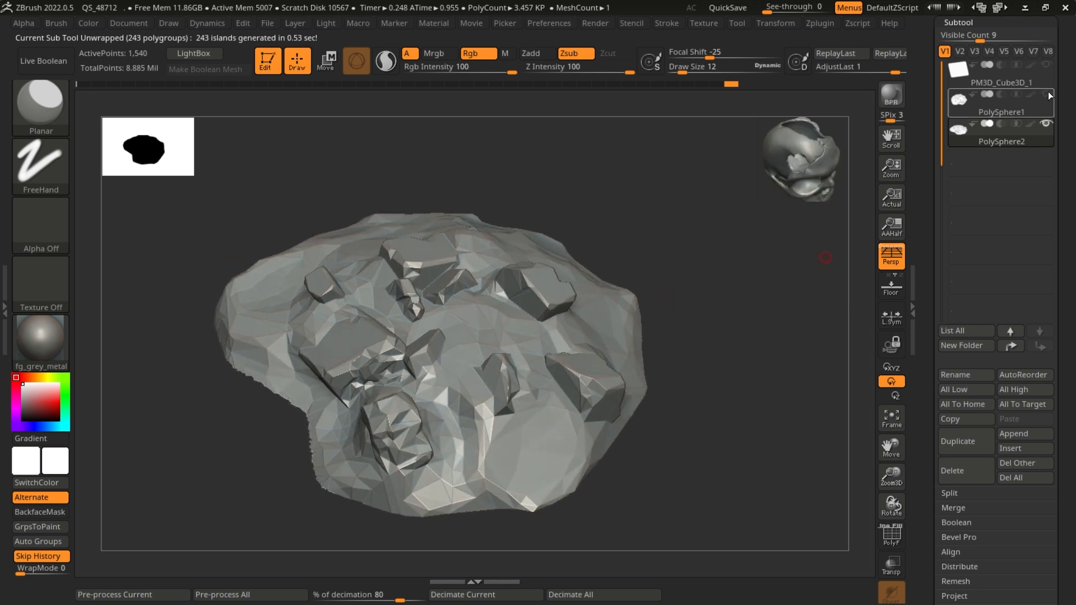
click(1047, 94)
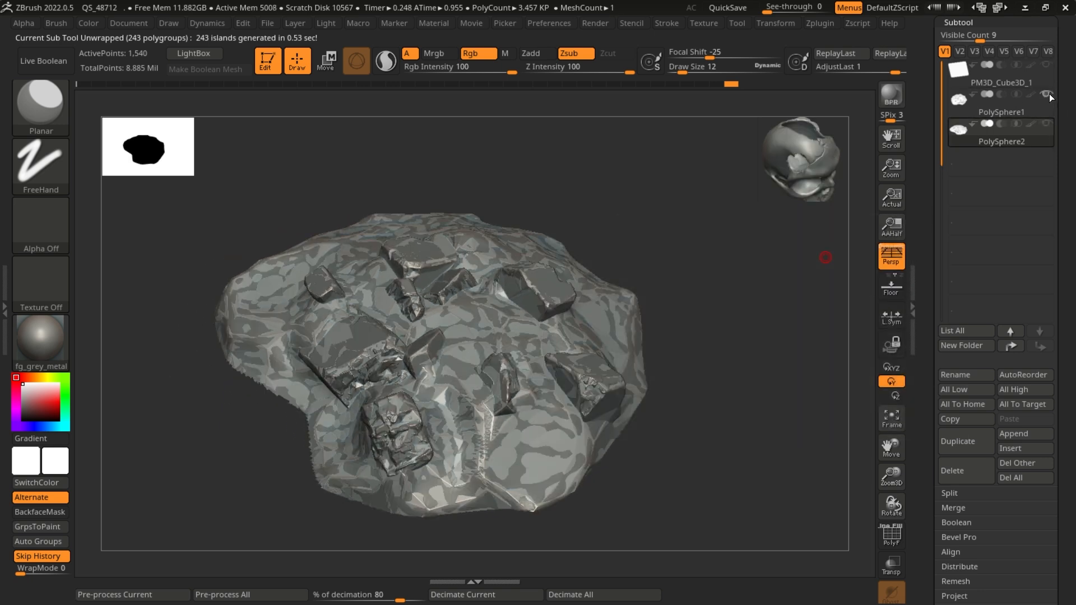
click(1046, 103)
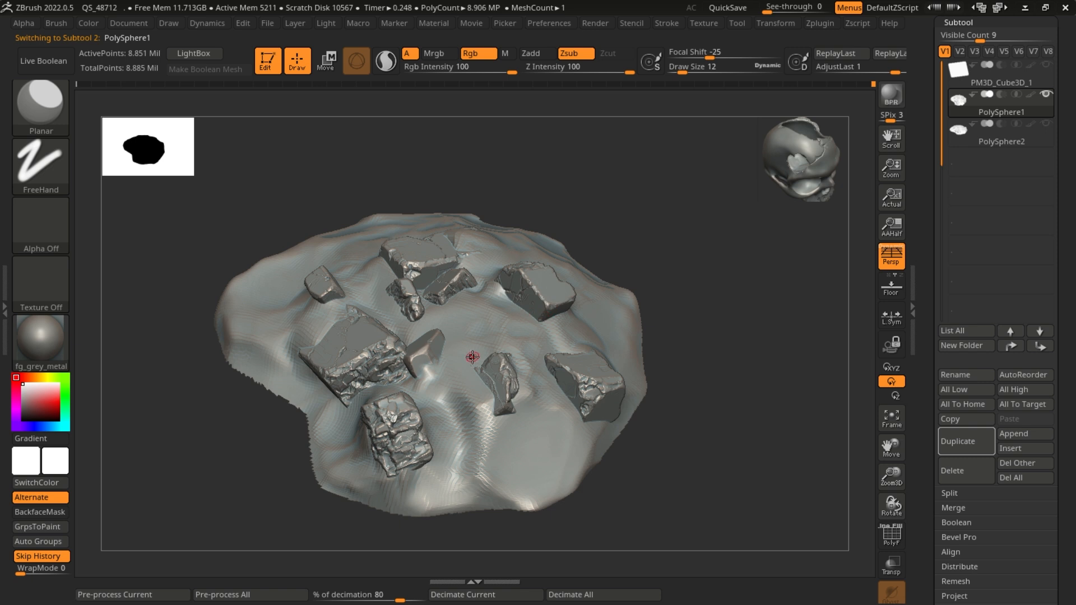
drag(641, 442, 701, 459)
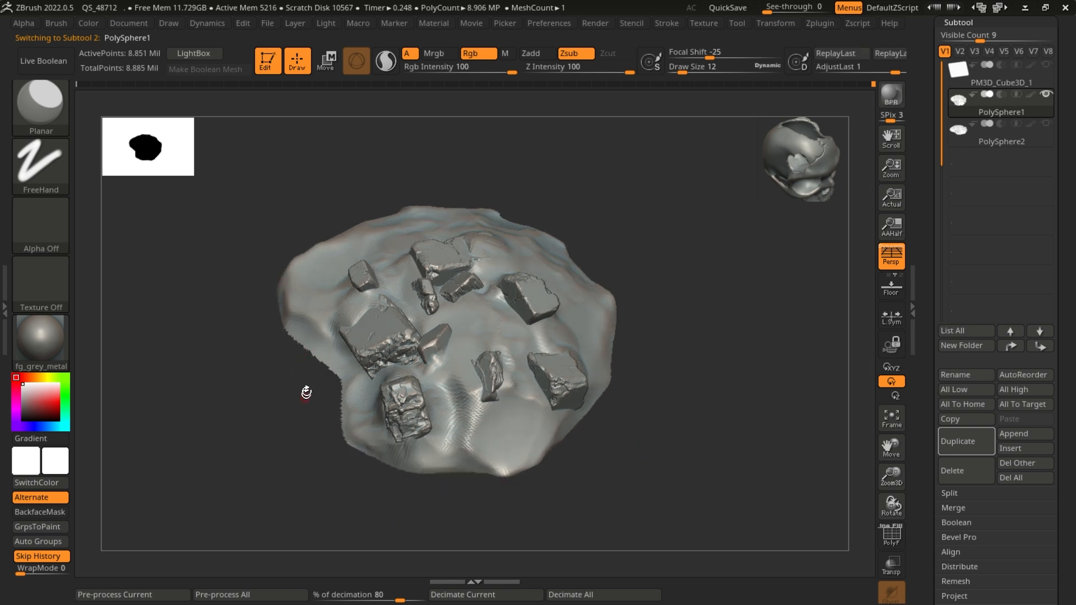
key(shift)
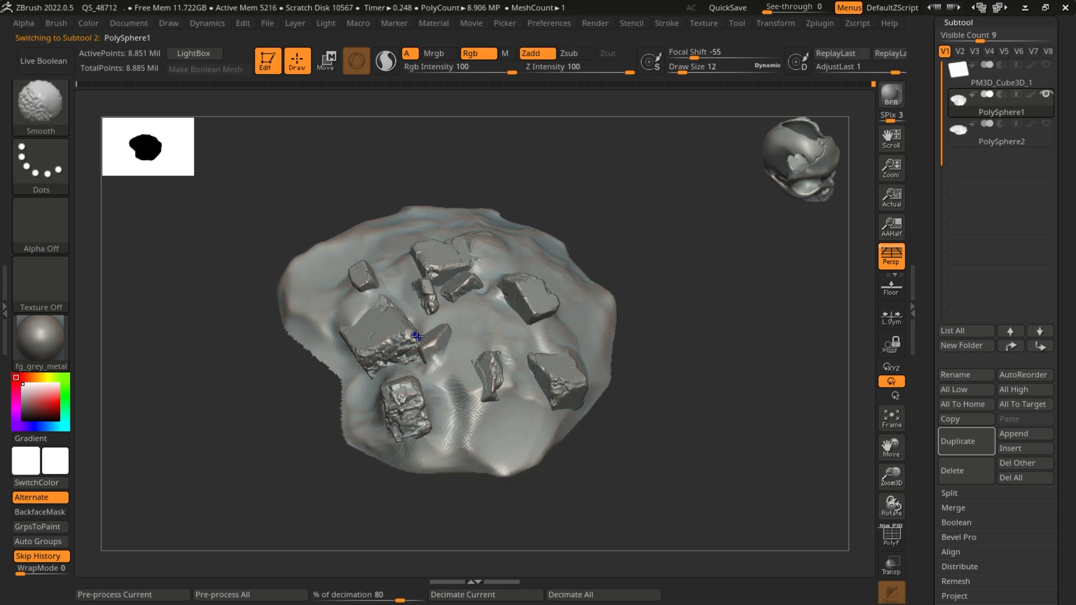
- Check PolySphere1's existing polygroups and give each separate rock and the mound base its own polygroup with Auto Groups
key(shift+f)
drag(639, 463, 671, 396)
scroll(439, 442, up, 2)
scroll(429, 402, down, 1)
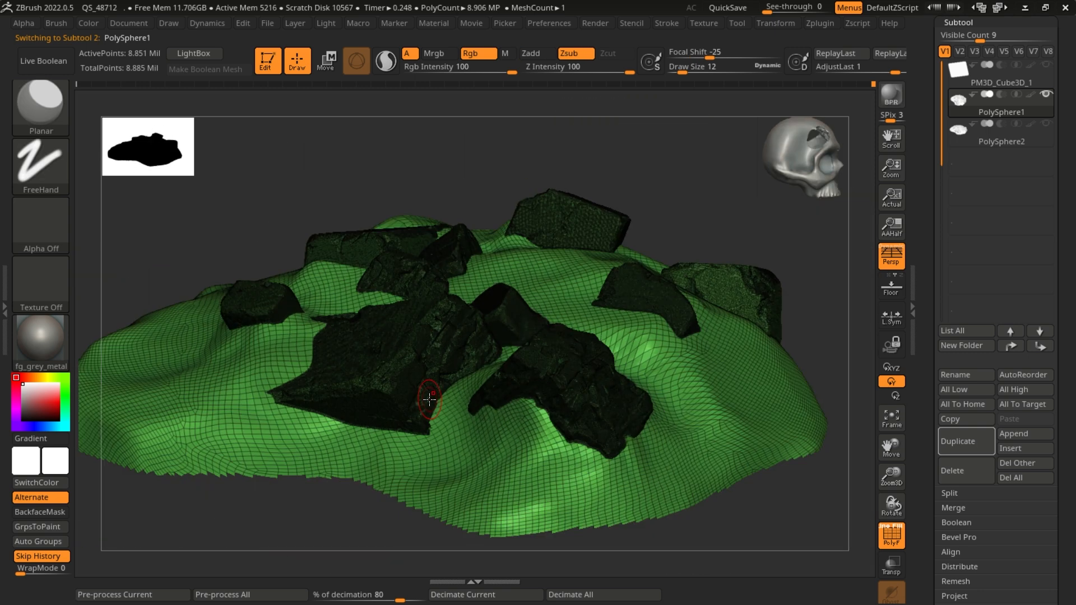
key(shift+f)
scroll(458, 379, down, 2)
drag(685, 413, 689, 445)
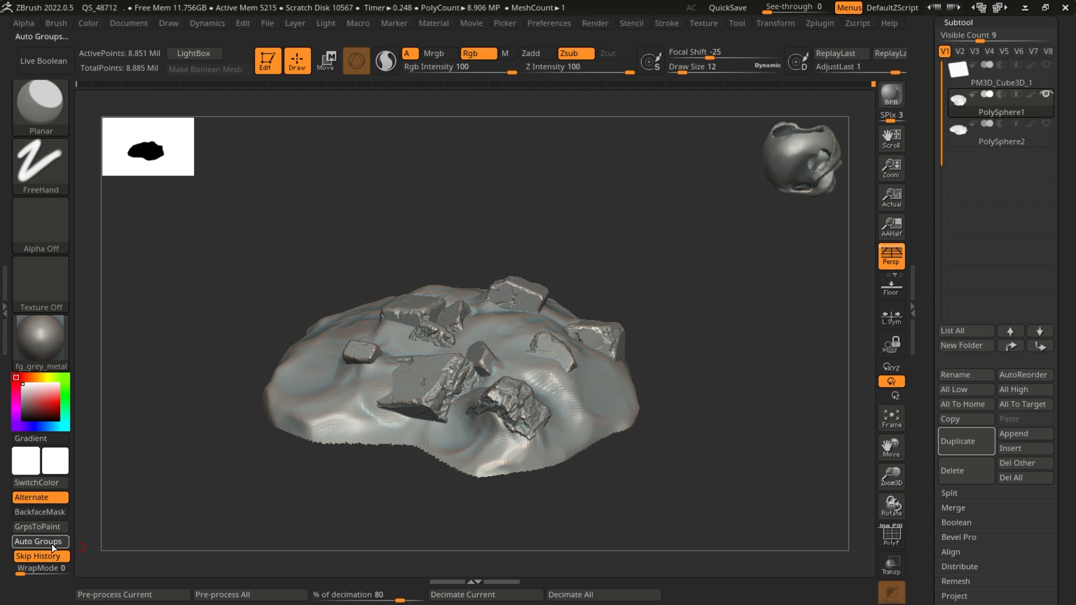
key(g)
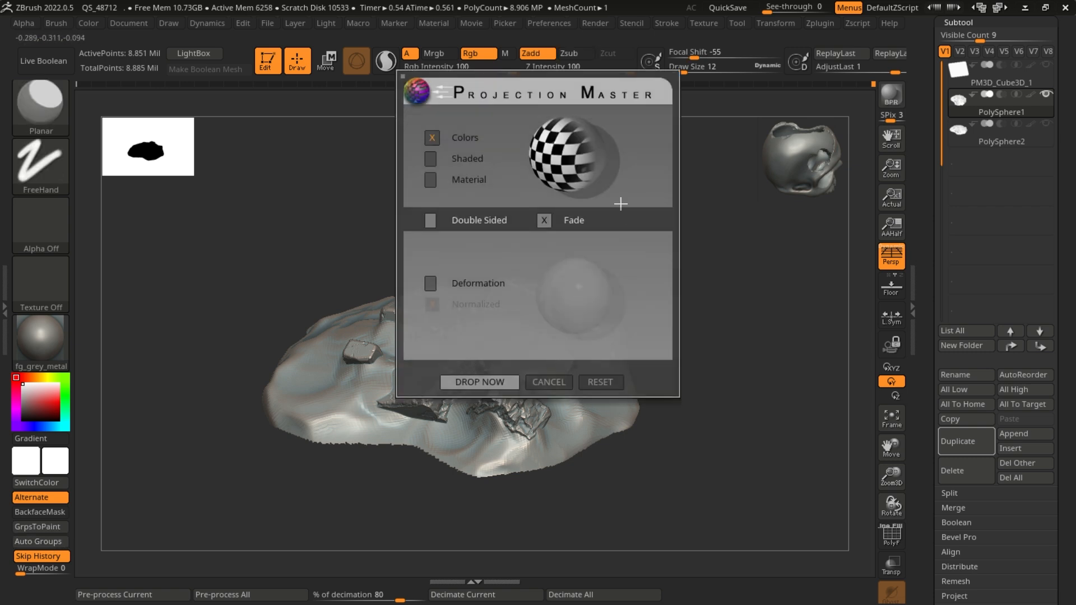
click(556, 382)
- Display PolySphere1's polygroup colours without the wireframe lines and check the groups on the rocks and base
key(shift+f)
ctrl+right_drag(473, 388, 540, 382)
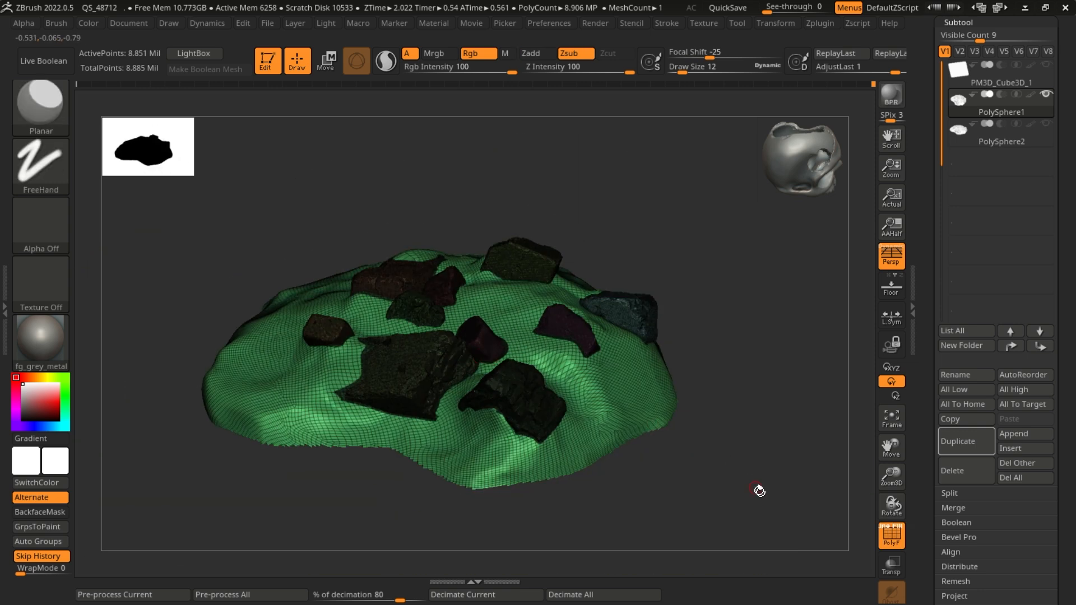
click(884, 531)
right_drag(746, 393, 701, 431)
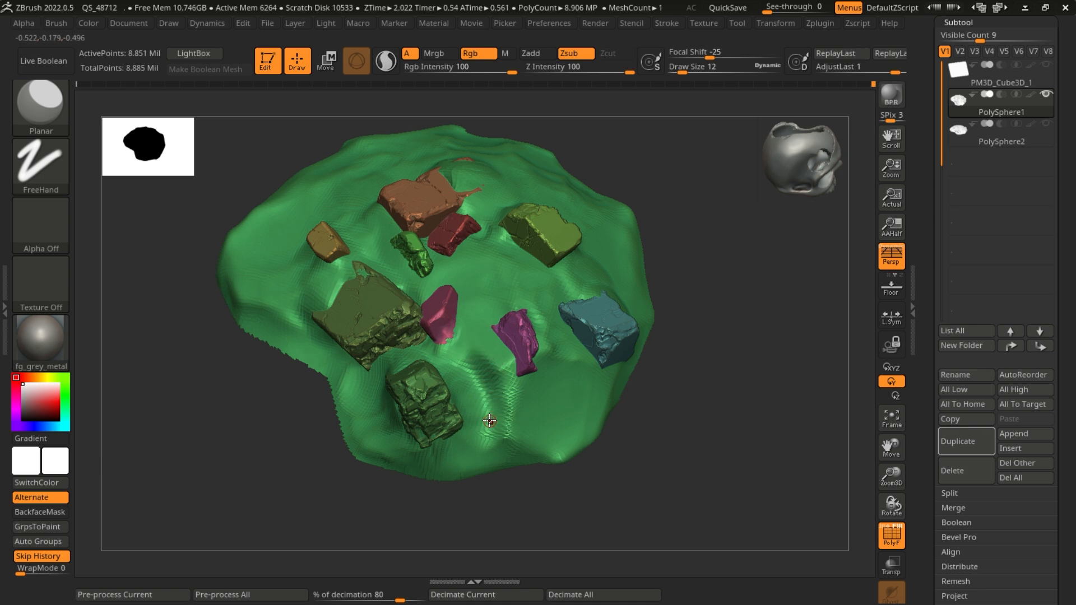
alt+right_drag(725, 370, 723, 423)
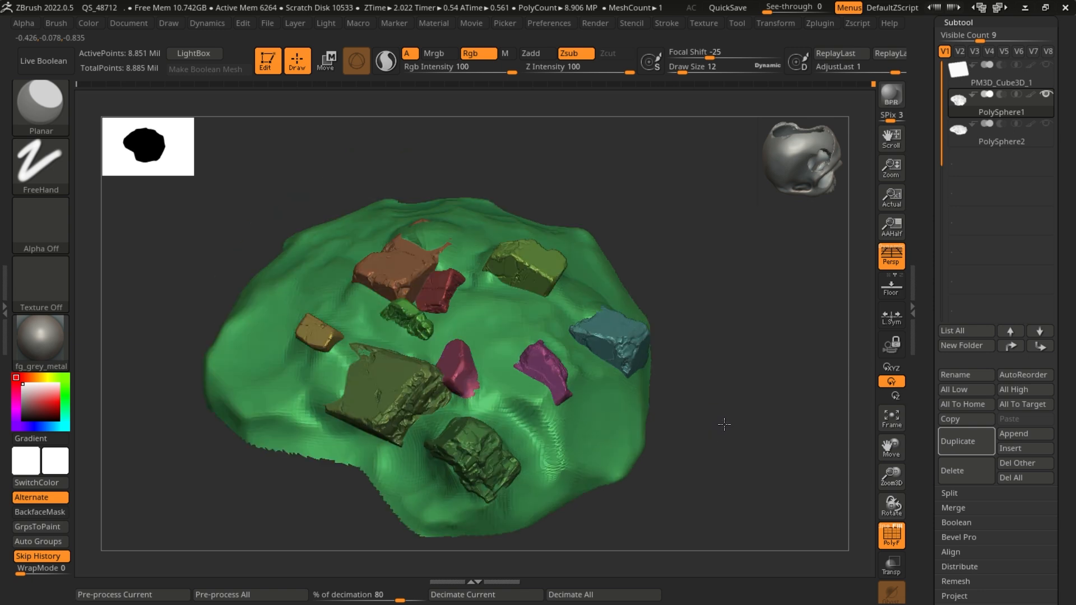
- Turn on polypaint for PolySphere1 and convert its polygroup colours to polypaint
drag(922, 124, 912, 191)
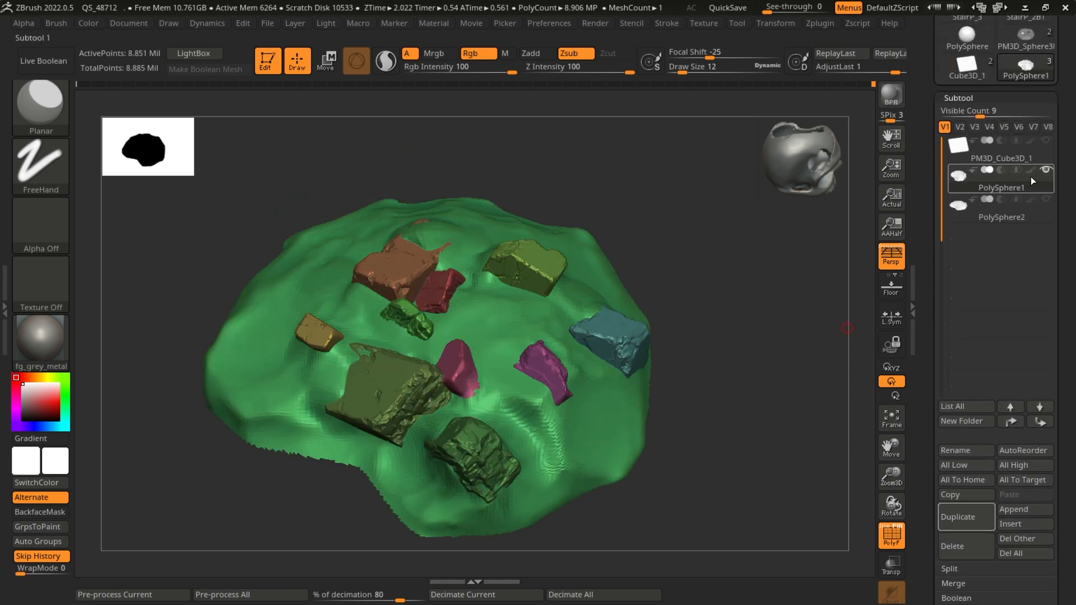
click(1031, 170)
drag(928, 150, 922, 206)
drag(719, 412, 714, 392)
click(35, 530)
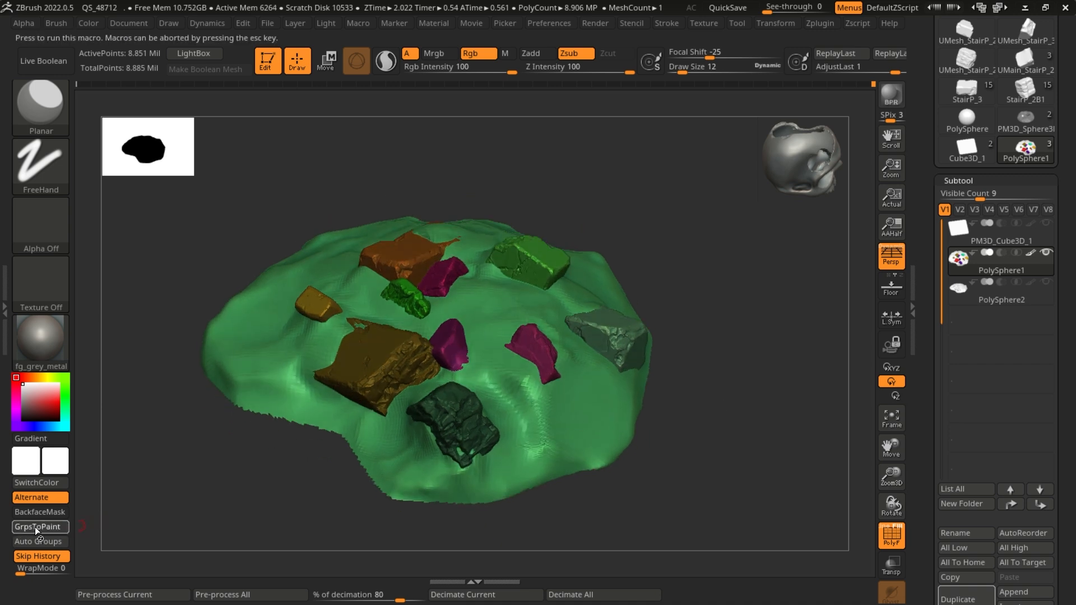
- Export the visible PolySphere1 high-poly mesh as PolySphere1.fbx in the Mentorship Zbrush folder, limiting the FBX export to visible subtools
drag(726, 291, 727, 315)
drag(921, 149, 921, 255)
click(1023, 91)
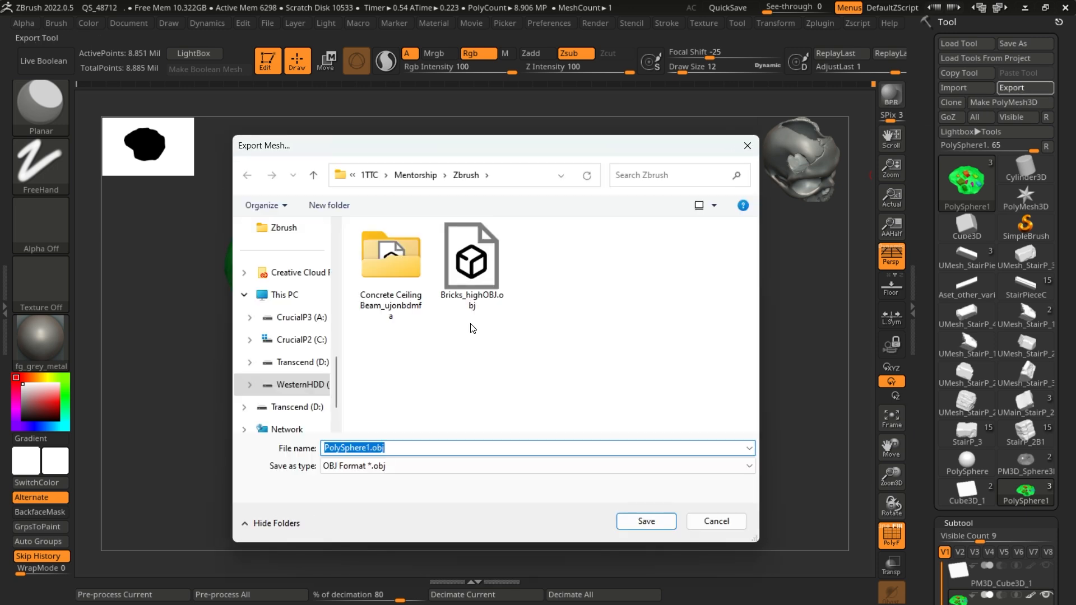
click(457, 466)
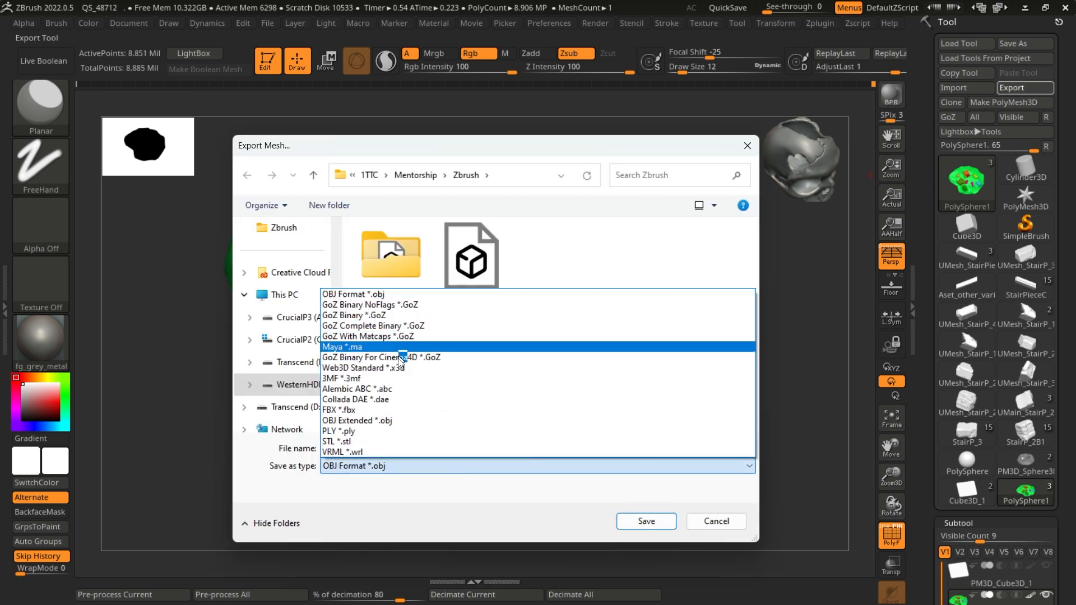
click(391, 411)
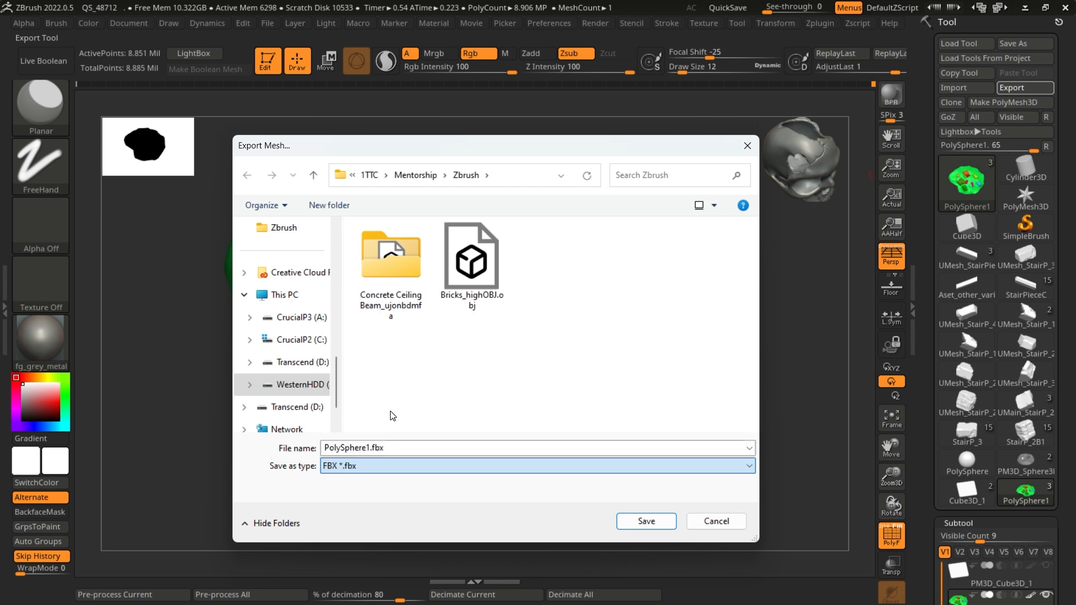
click(637, 523)
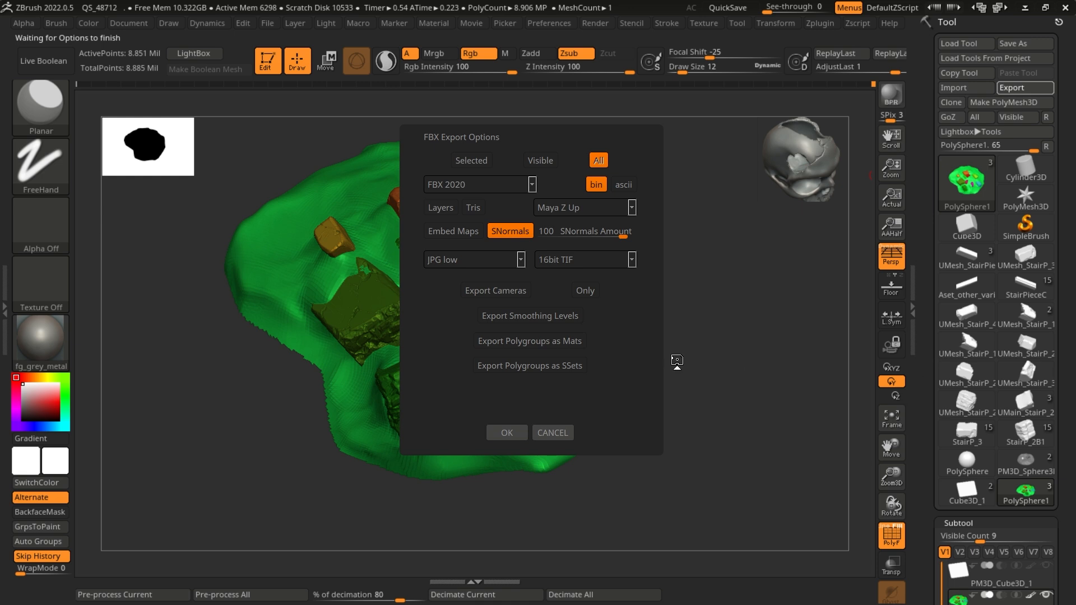
click(540, 160)
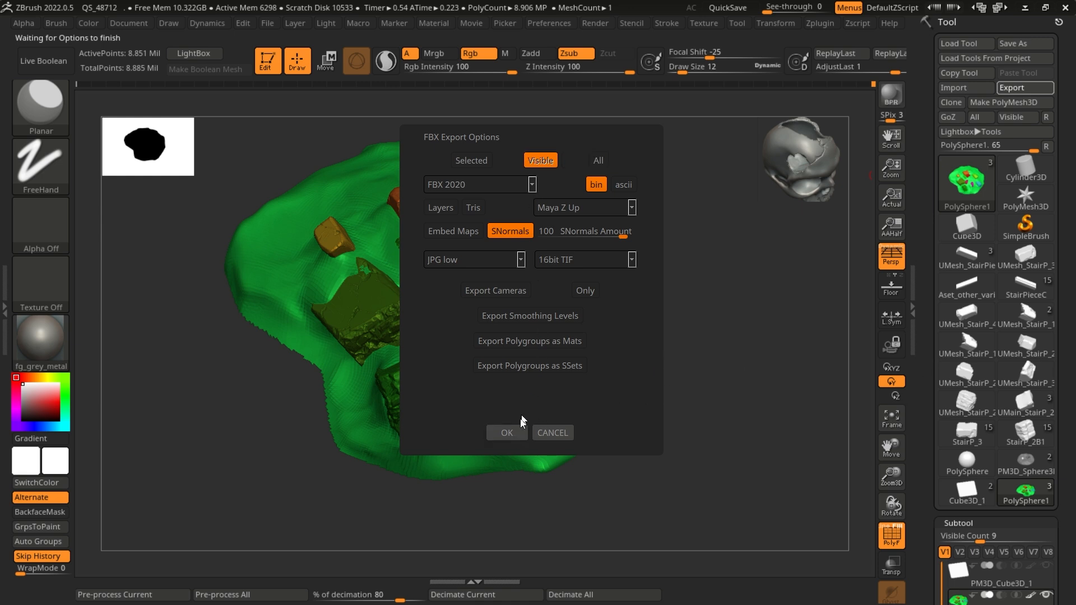
click(505, 432)
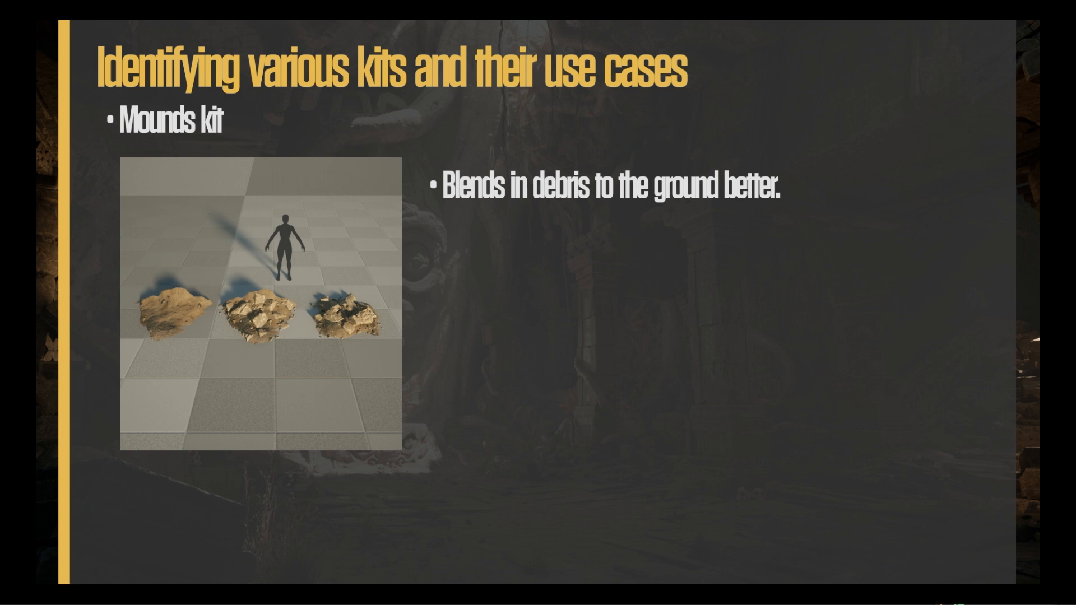
key(Right)
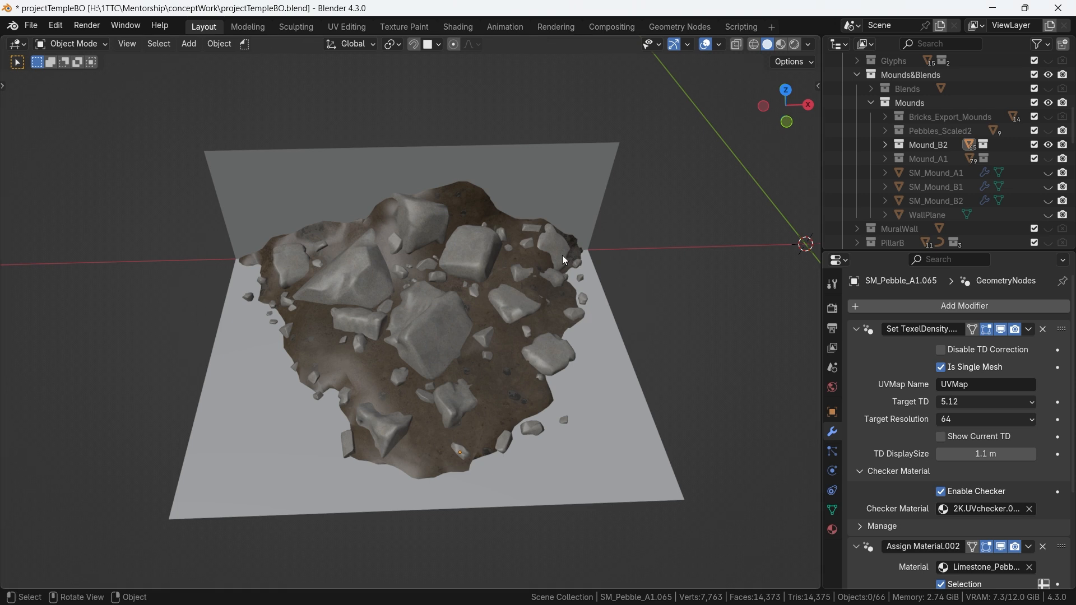
- In Blender, show the Blends collection in place of Mound_B2 and select SM_BlendB to inspect its shape
scroll(562, 254, down, 5)
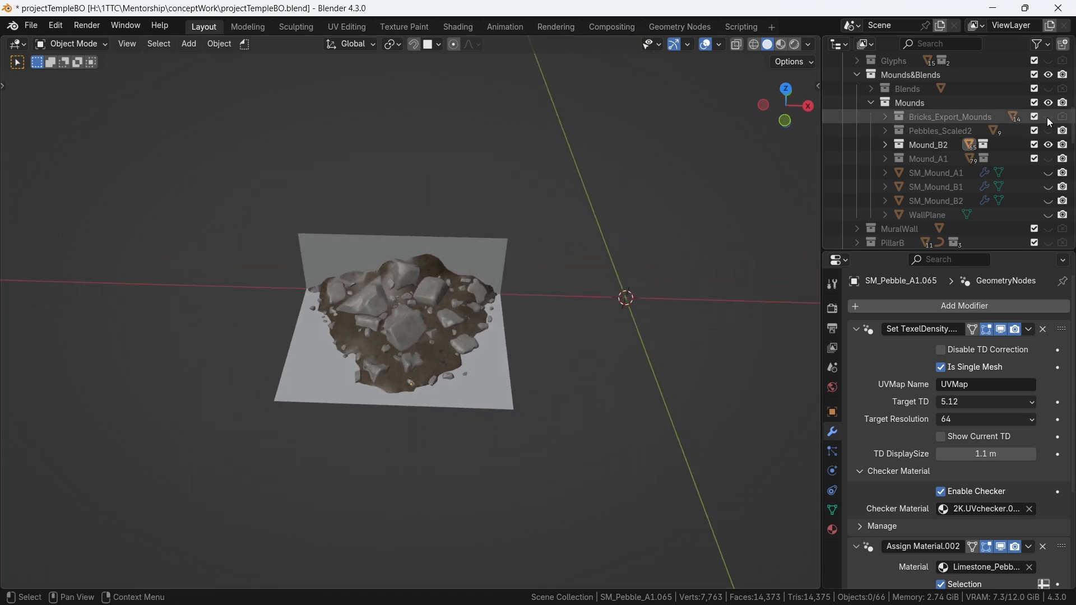
click(1050, 145)
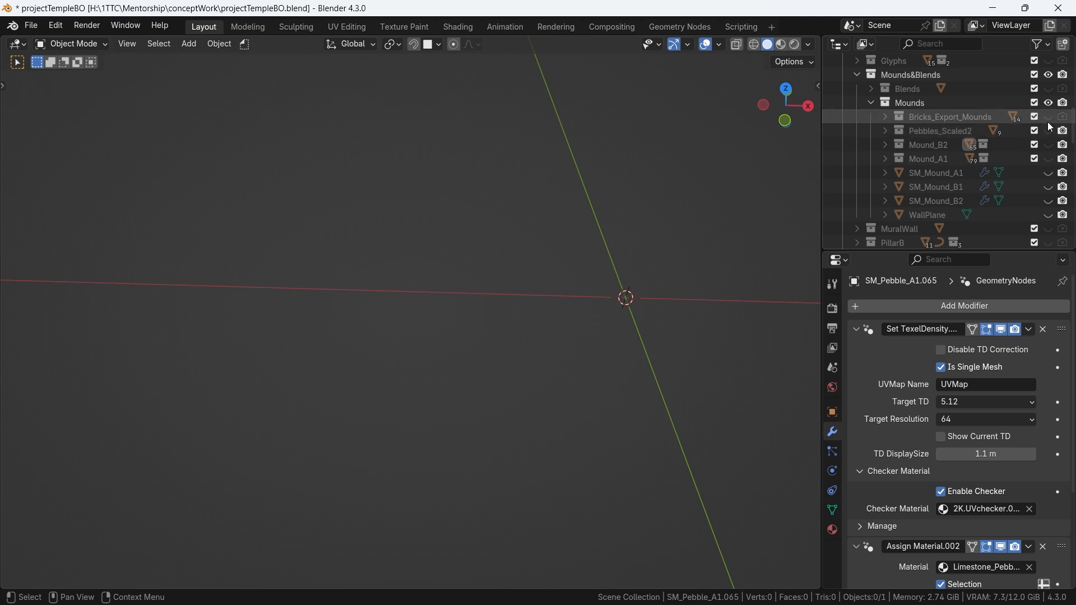
click(1049, 89)
shift+middle_drag(683, 301, 531, 294)
scroll(507, 314, up, 2)
middle_drag(480, 341, 440, 310)
click(489, 275)
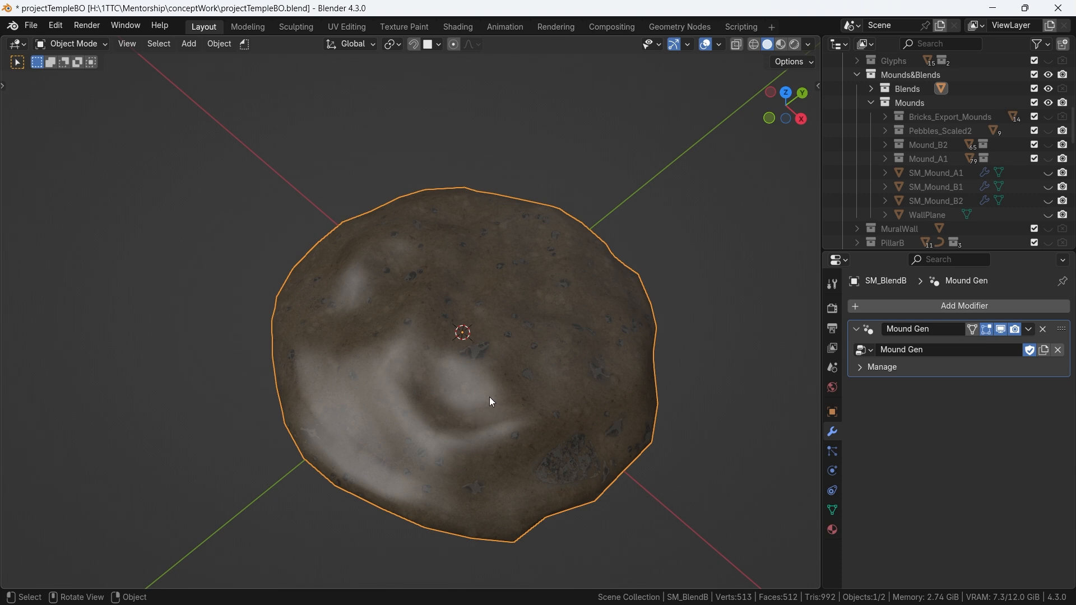
middle_drag(514, 399, 594, 409)
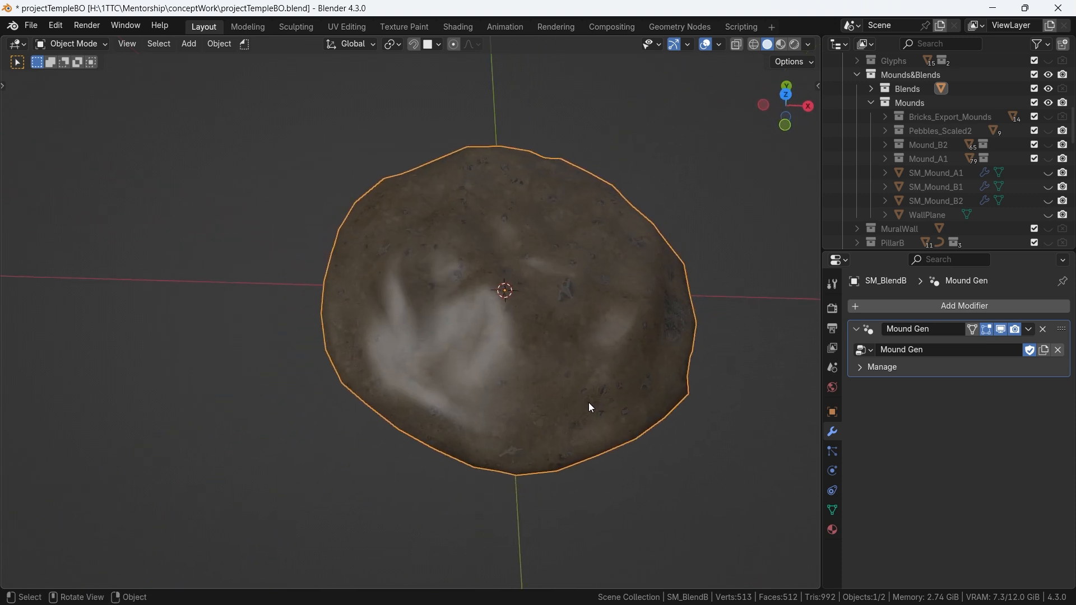
shift+middle_drag(596, 404, 532, 395)
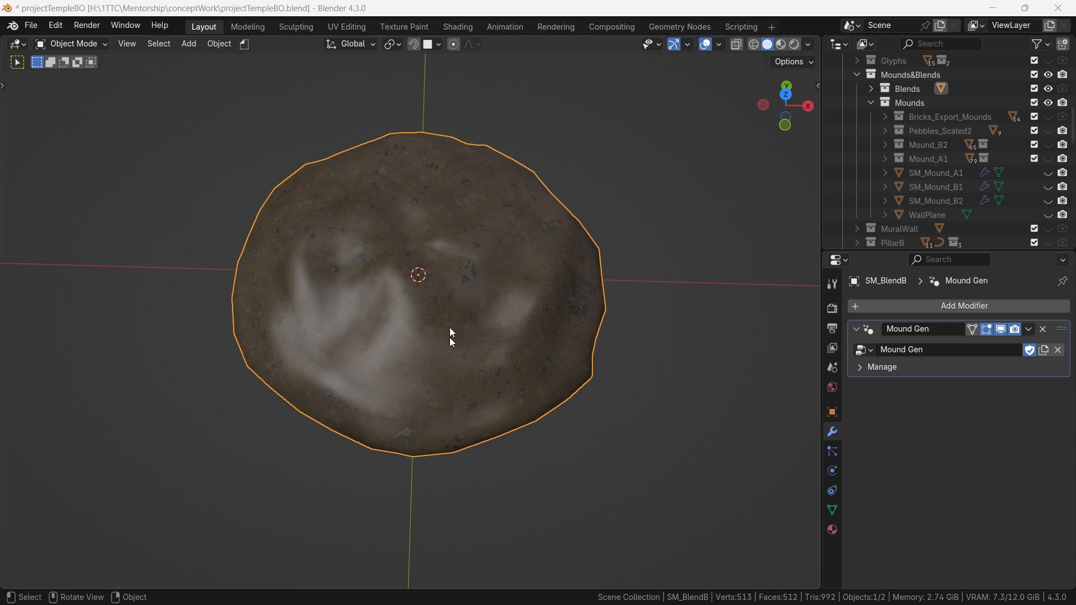
- Switch to ZBrush, make PolySphere2 the active subtool and show only it, hiding PolySphere1
click(996, 10)
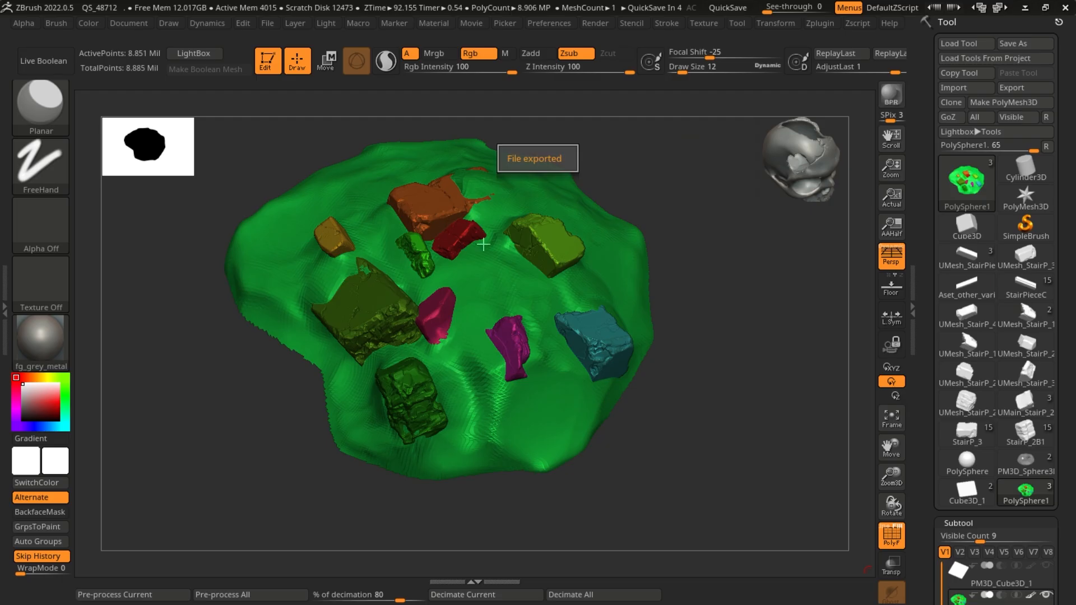
drag(691, 397, 678, 342)
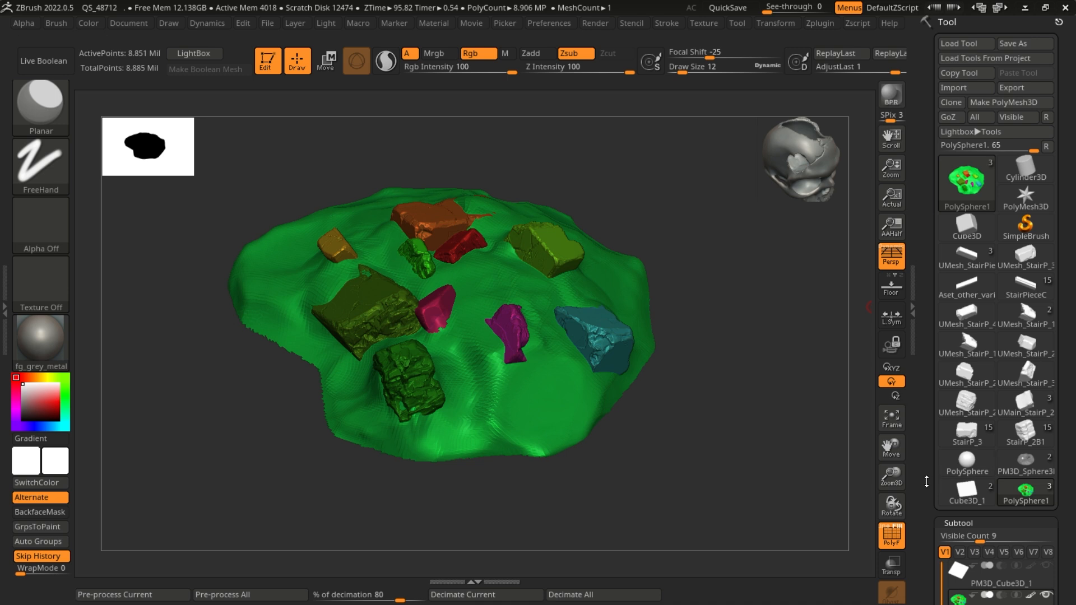
scroll(927, 482, down, 5)
click(966, 379)
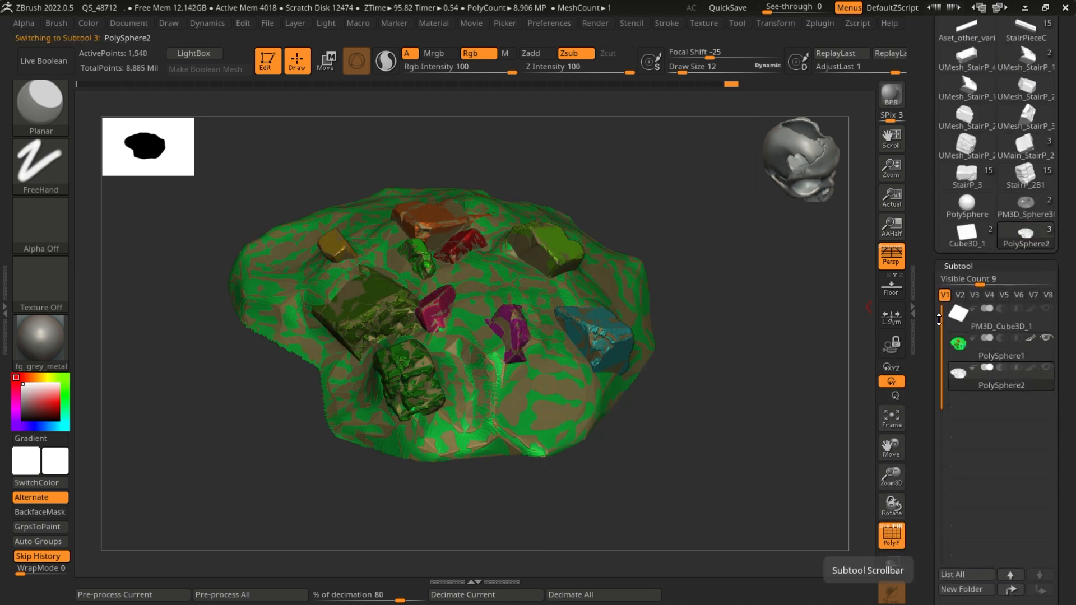
click(1046, 338)
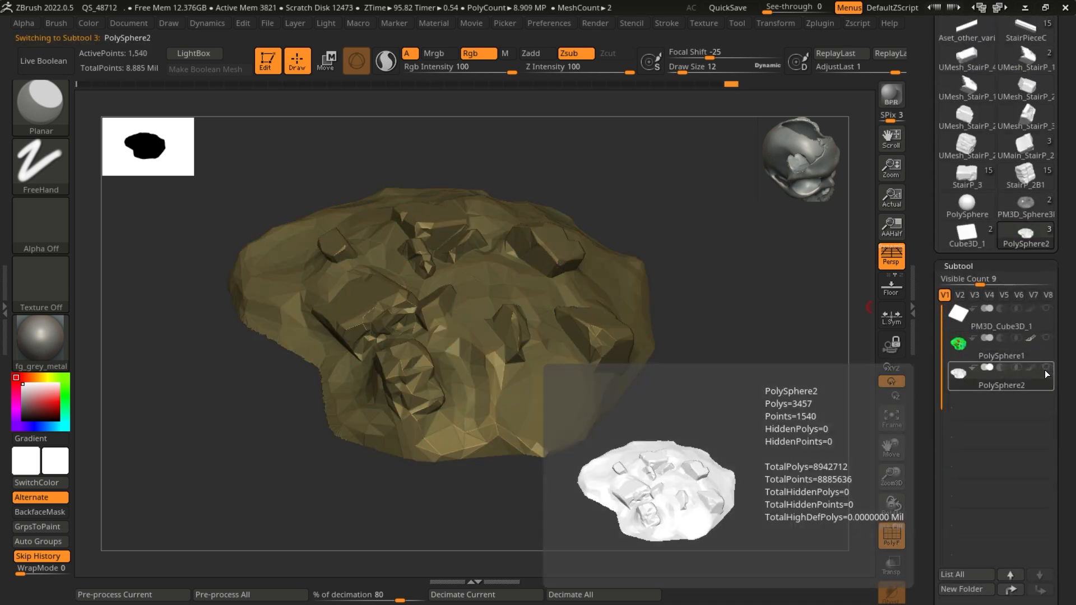
click(1046, 367)
drag(734, 482, 725, 381)
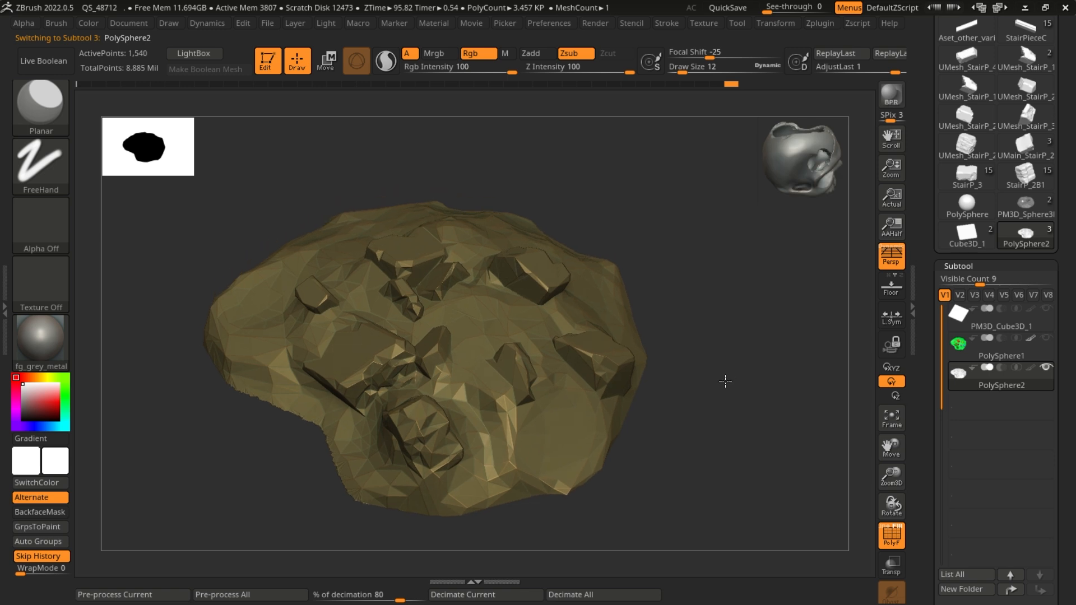
- Export the low-poly PolySphere2 as PolySphere2.fbx in the same Zbrush folder, with only visible subtools included
drag(927, 95, 924, 211)
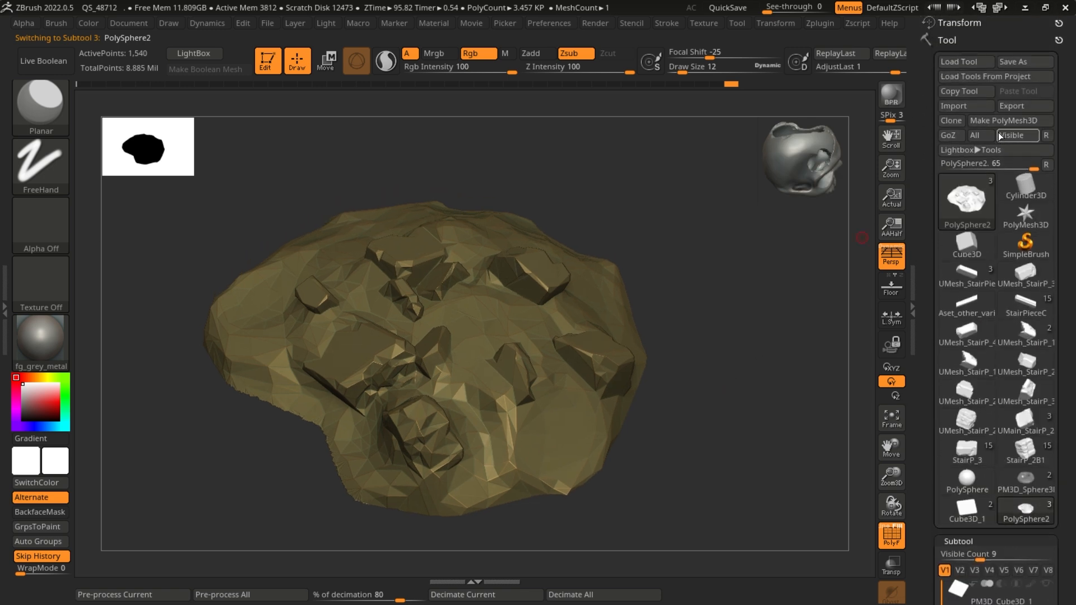
click(1009, 106)
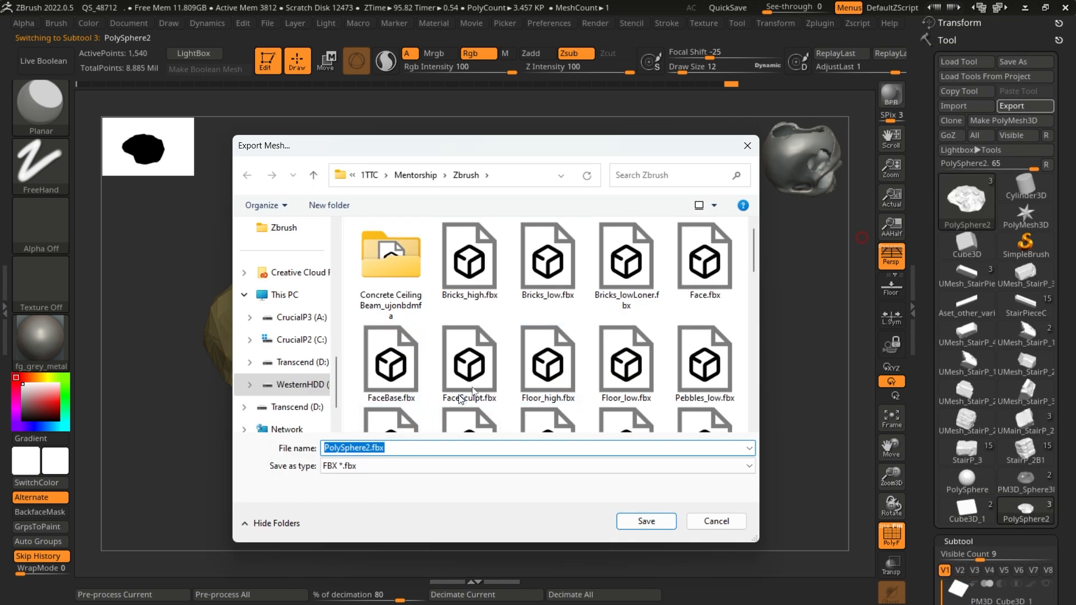
click(639, 523)
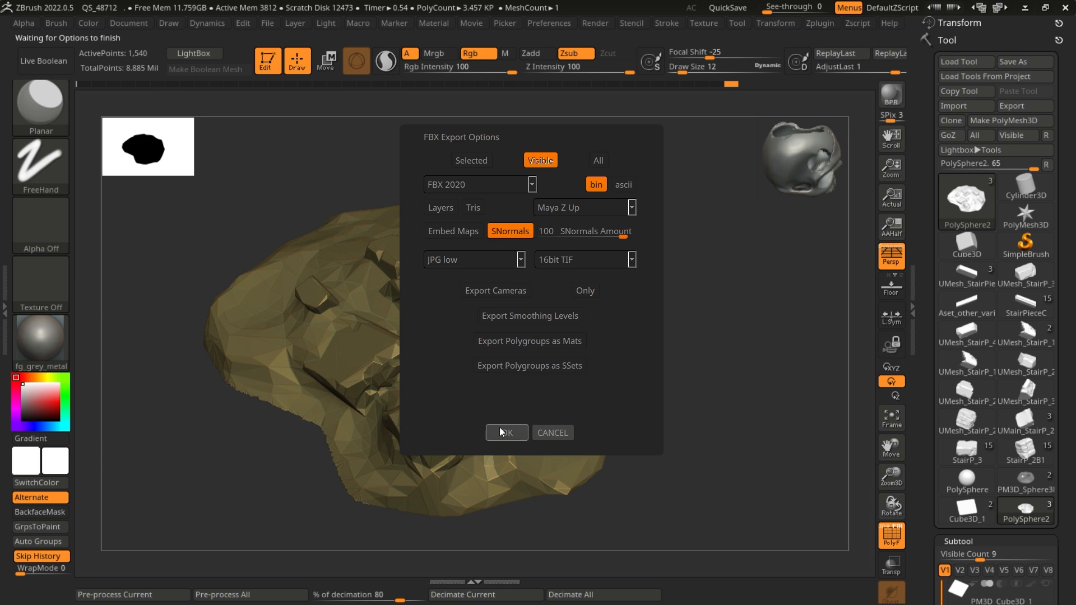
click(506, 432)
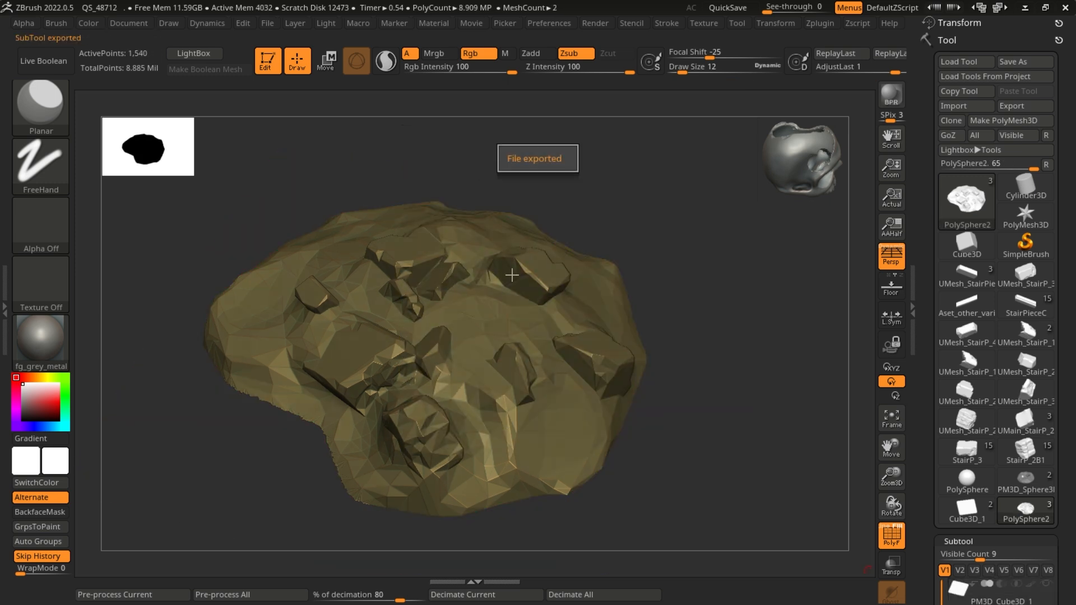
key(f)
mouse_move(607, 415)
mouse_down()
mouse_move(607, 384)
mouse_move(596, 406)
mouse_up()
scroll(524, 348, up, 3)
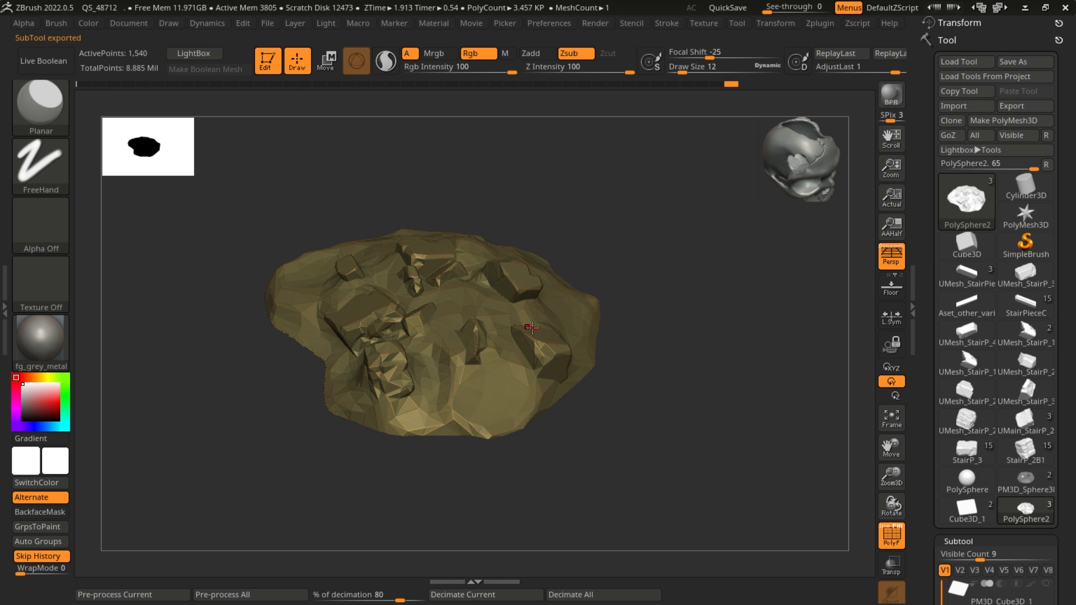
mouse_move(40, 339)
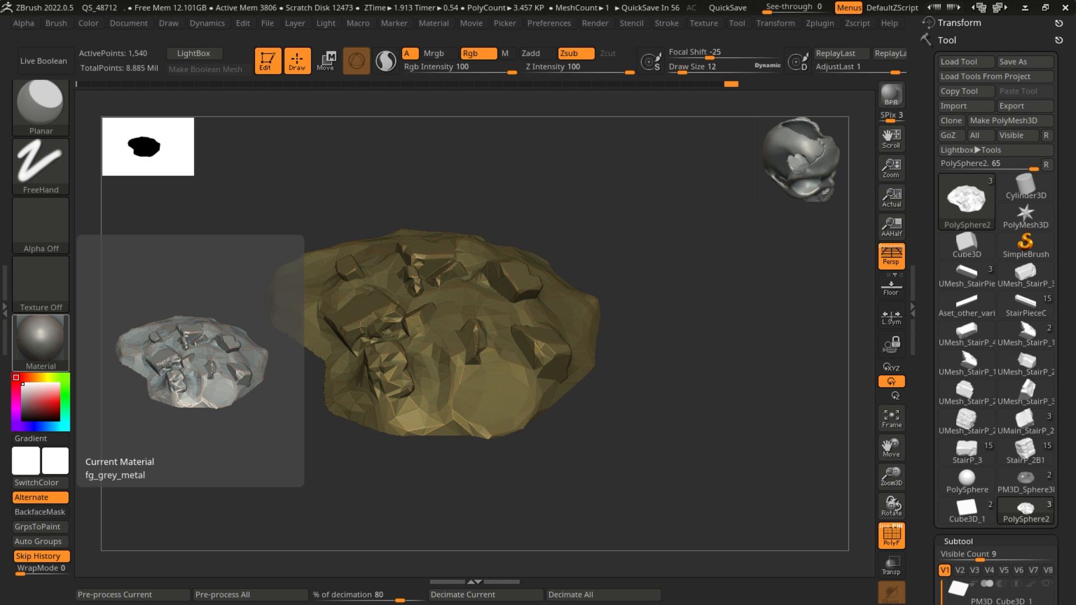
- In Substance 3D Painter, start a new project with a 2048 document resolution and choose its normal map format
mouse_move(410, 603)
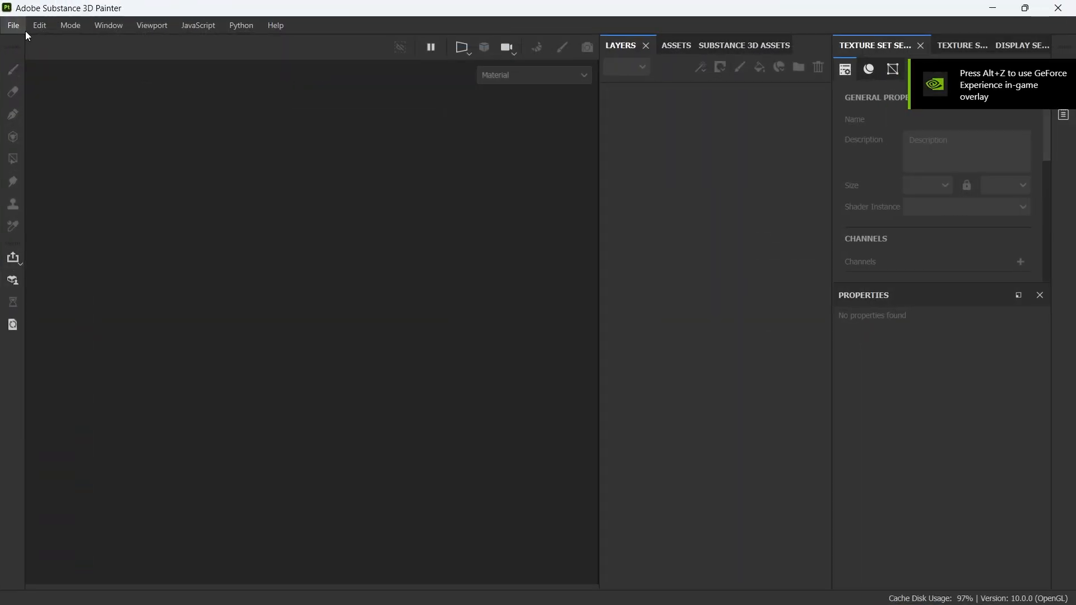
click(25, 28)
click(25, 41)
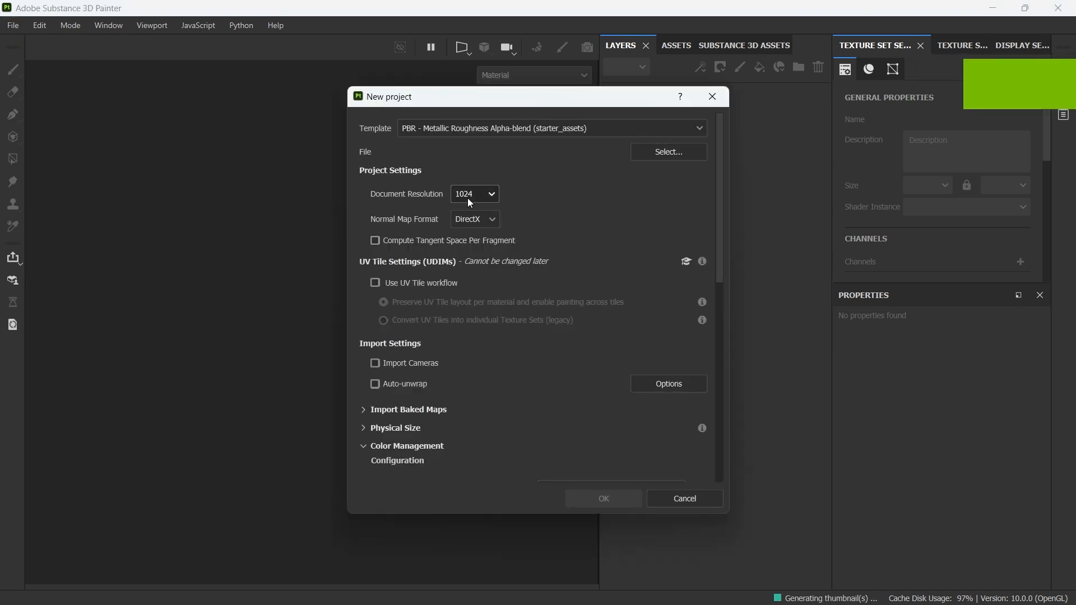
click(469, 195)
click(490, 264)
click(472, 221)
click(472, 240)
- Choose PolySphere2.fbx from the Mentorship Zbrush folder as the project mesh and create the project
click(640, 156)
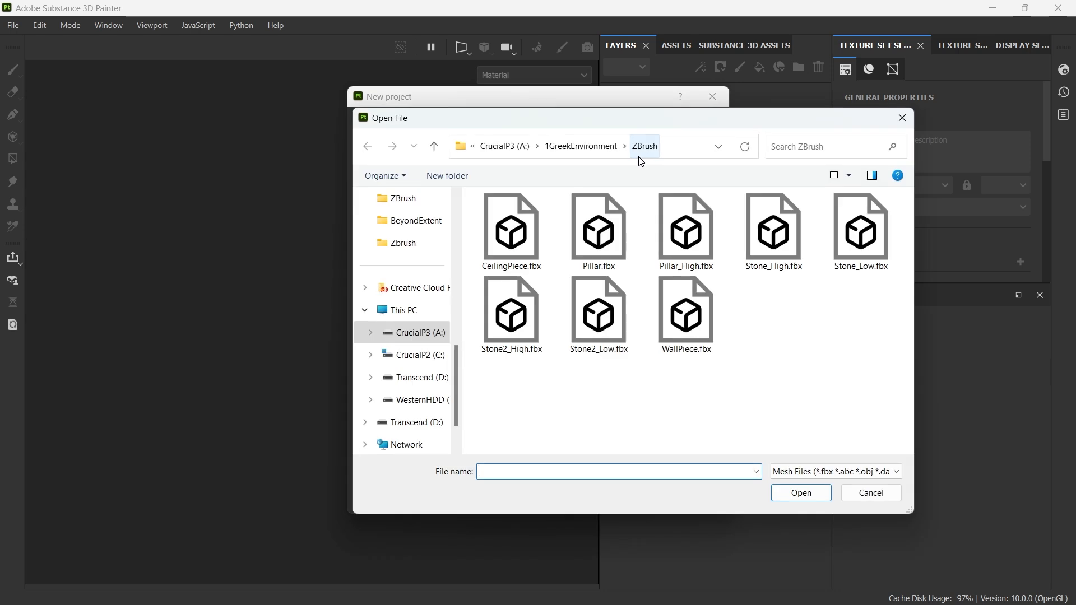
click(399, 243)
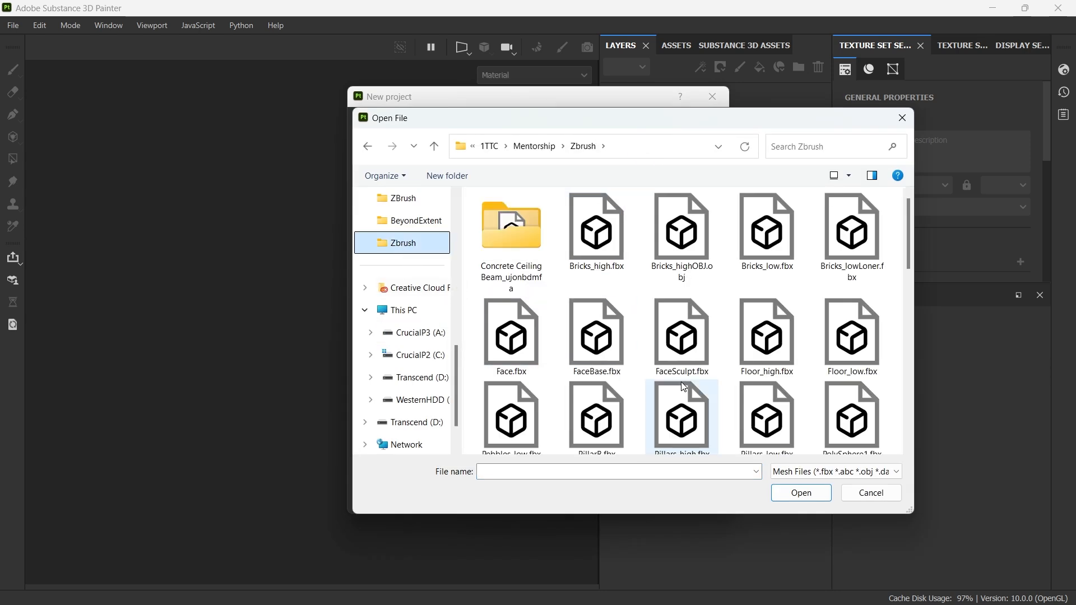
scroll(681, 382, down, 3)
scroll(745, 402, down, 1)
scroll(742, 395, up, 10)
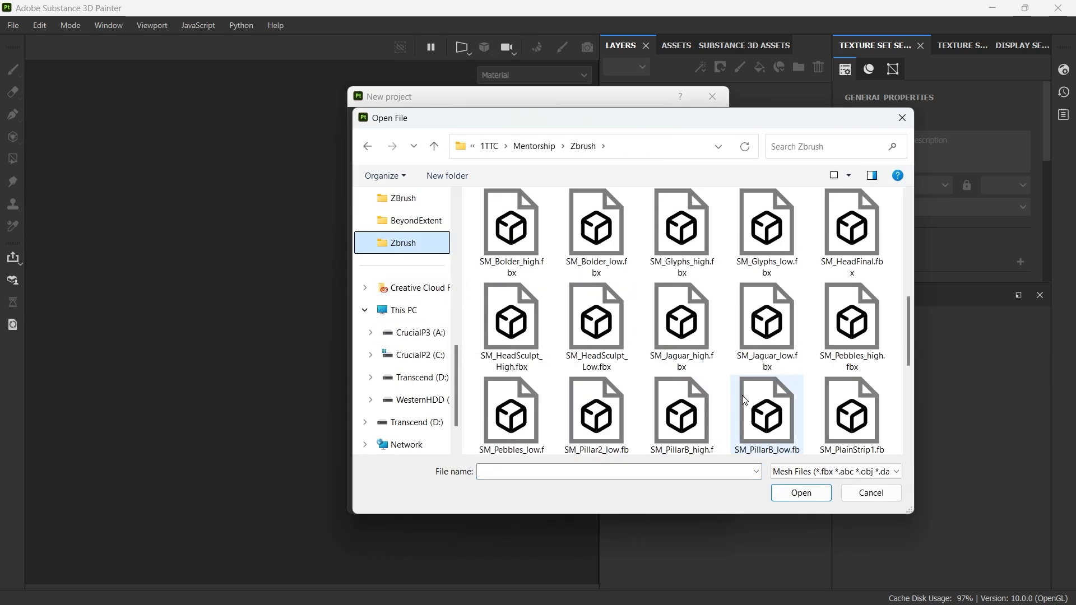
scroll(740, 392, down, 3)
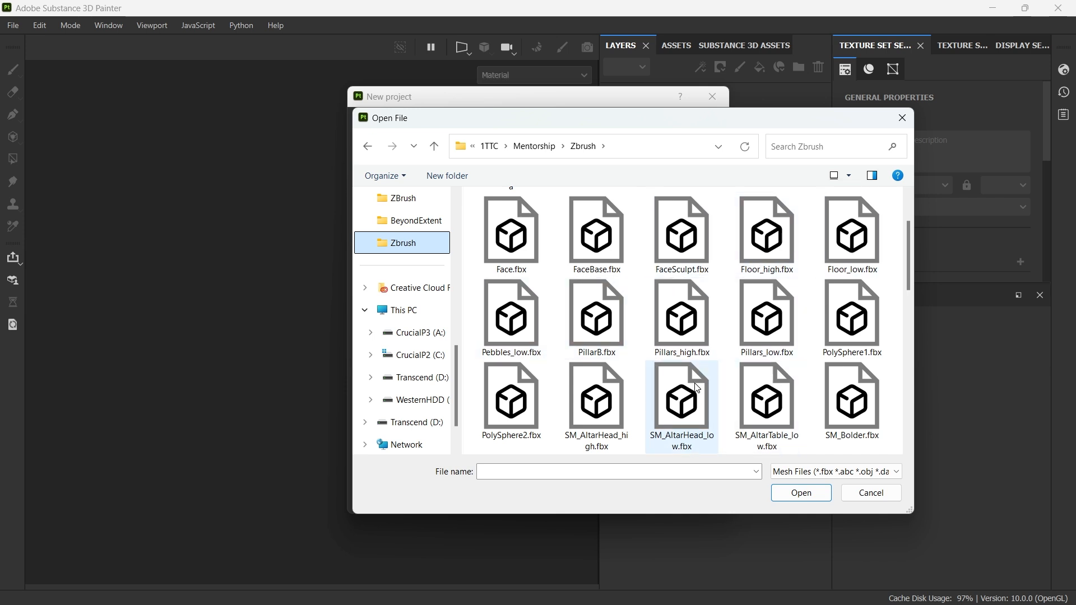
click(512, 401)
click(802, 493)
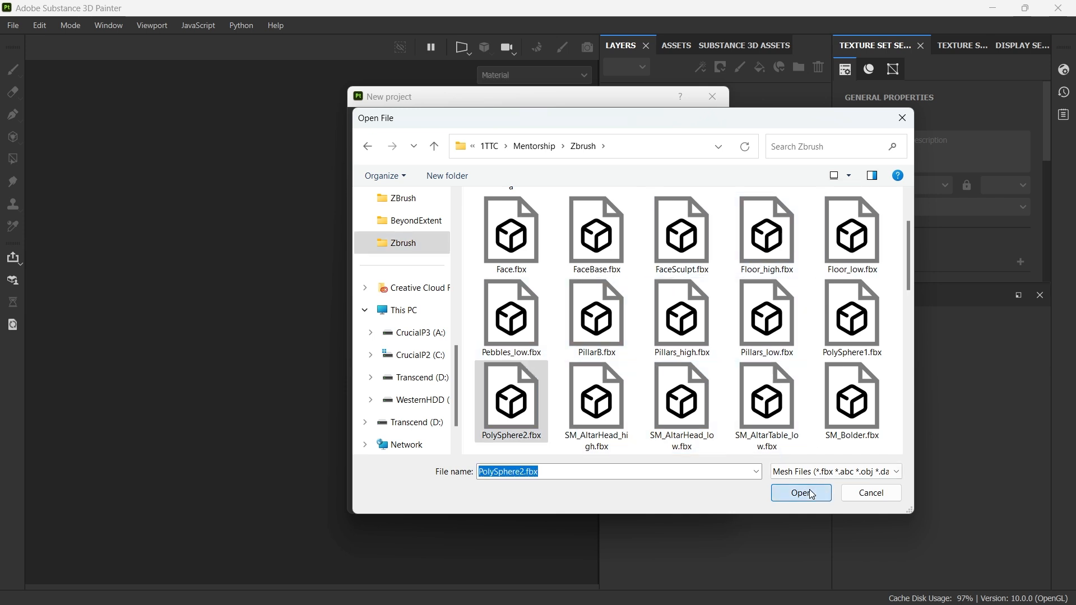
click(605, 498)
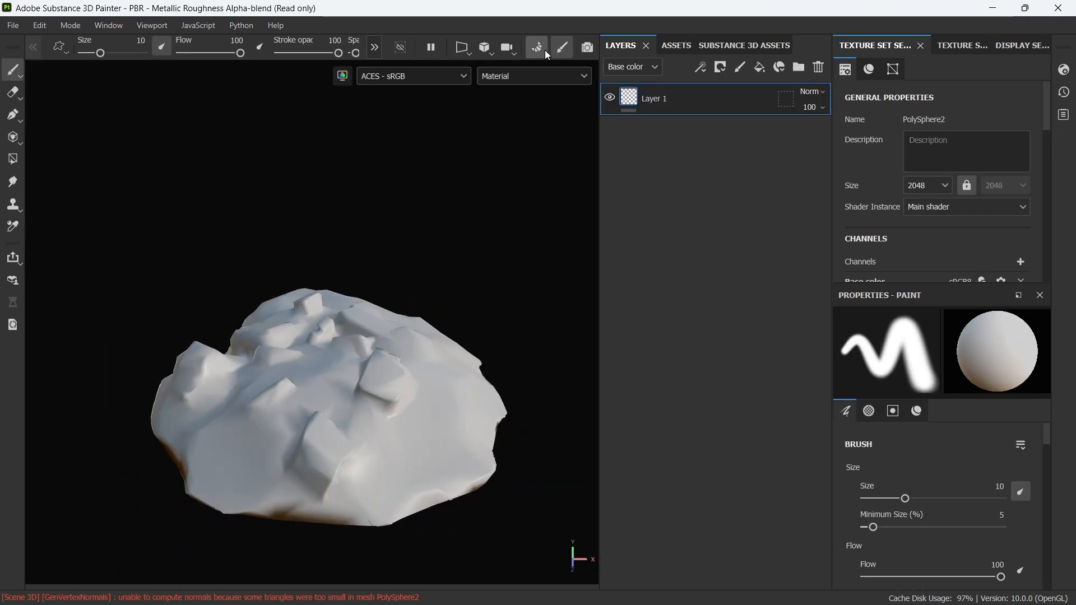
- Enter mesh map baking, load PolySphere1.fbx as the high-definition mesh, and enable the Bent normals map
click(538, 48)
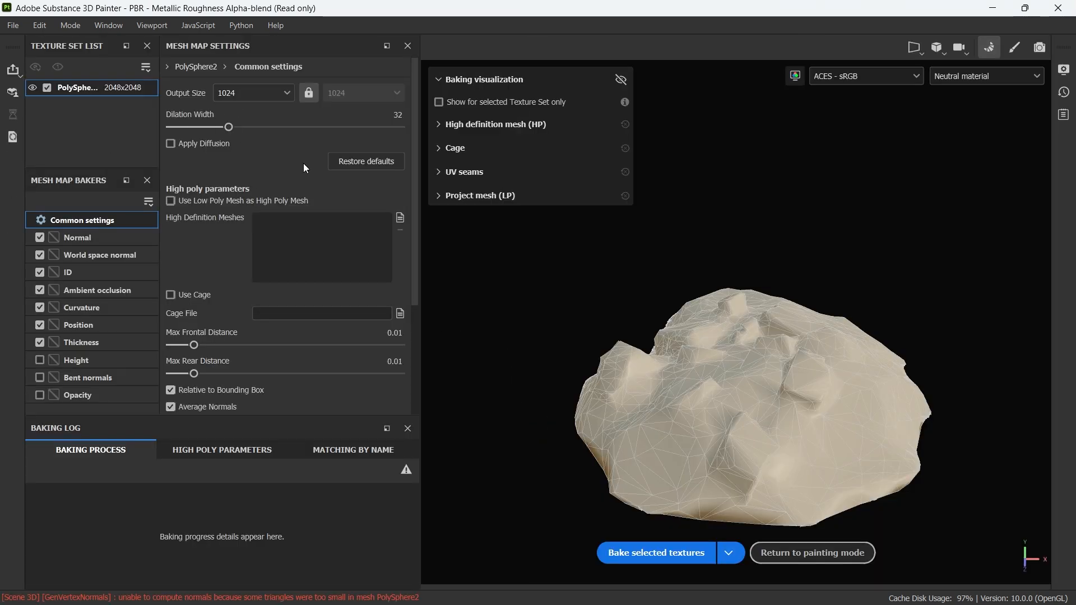
click(400, 218)
scroll(274, 270, down, 3)
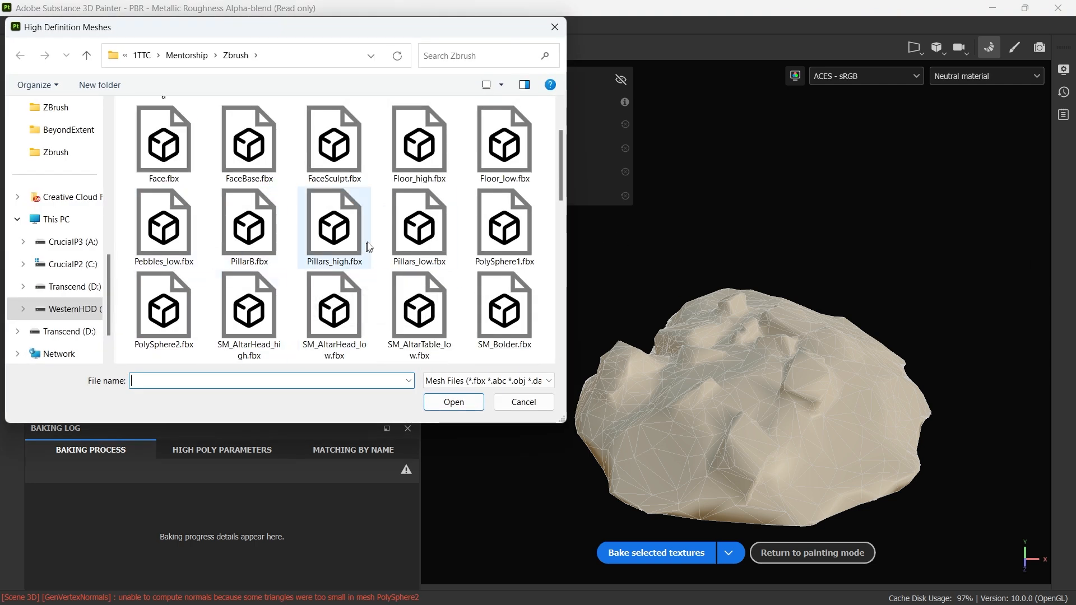
click(504, 232)
click(460, 401)
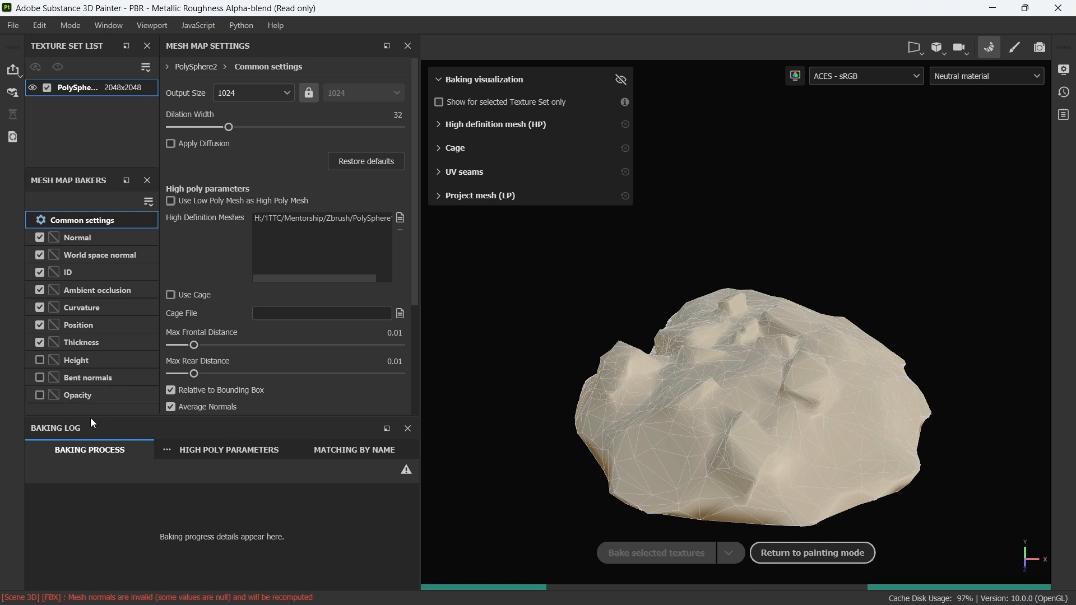
click(40, 377)
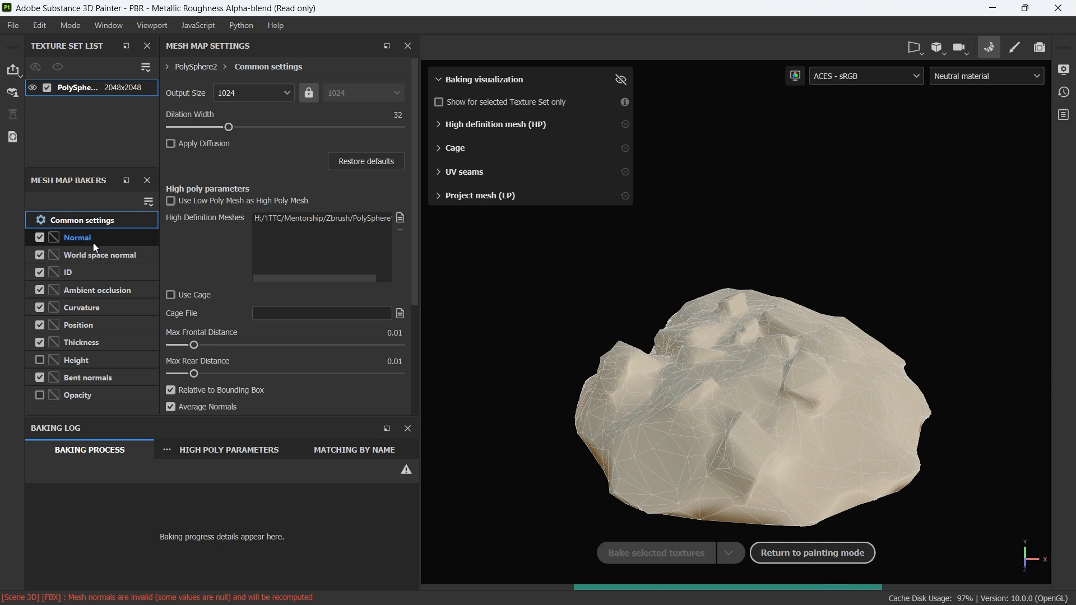
- Set the common baking settings to a 2048 output size and Supersampling 4x antialiasing
click(267, 99)
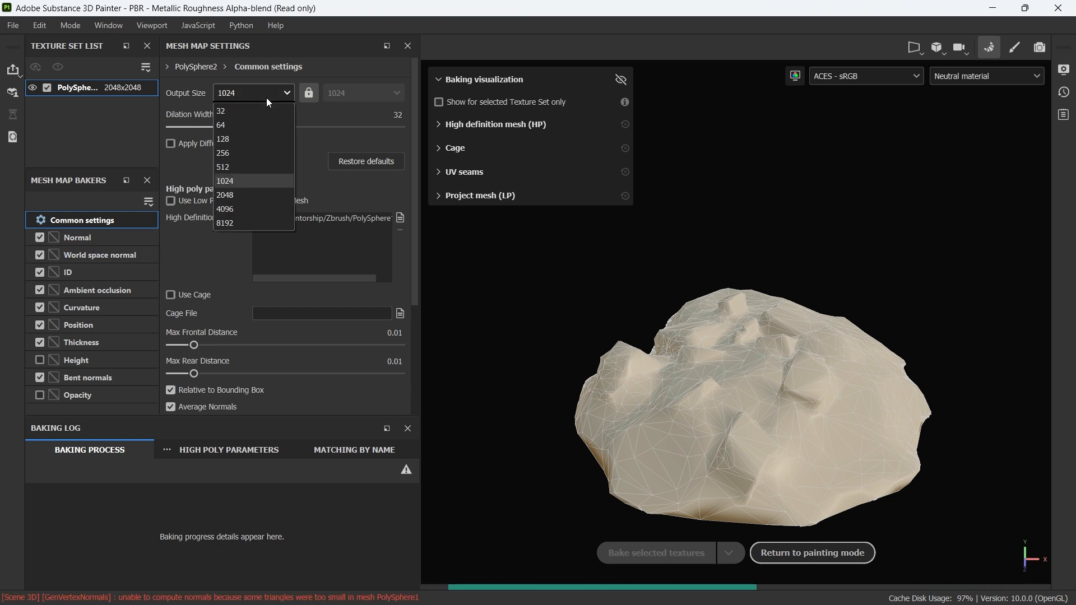
click(270, 191)
scroll(221, 296, down, 3)
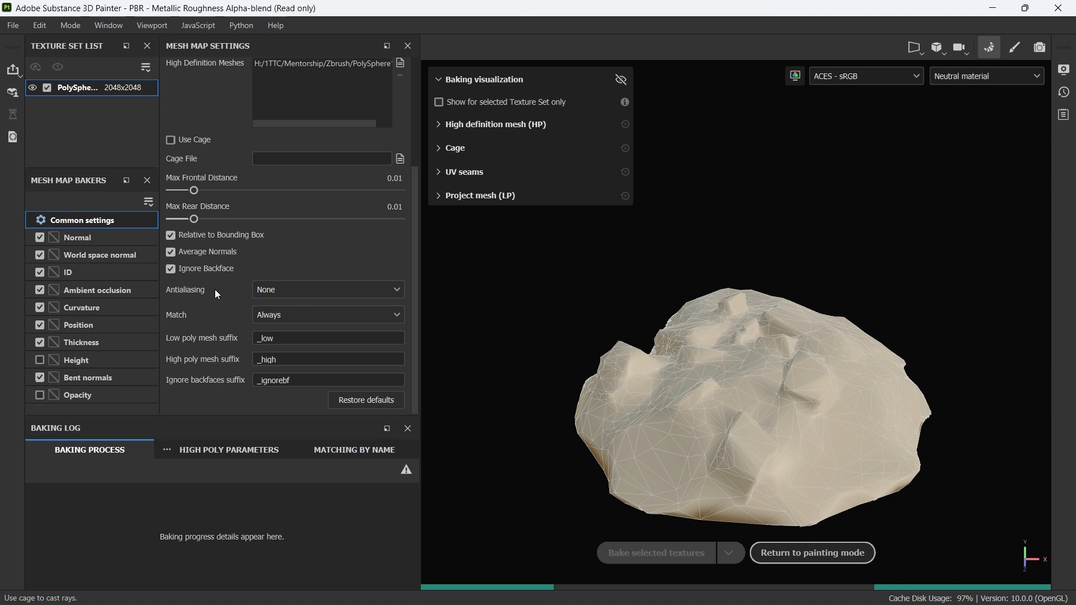
click(281, 290)
click(300, 321)
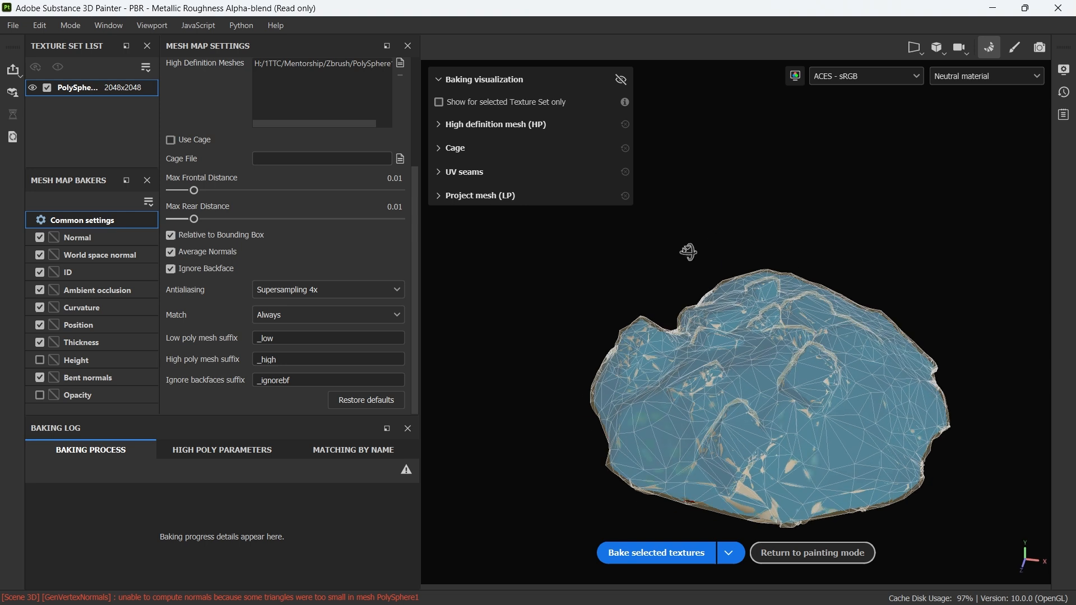
- Set the ID map's color source to Vertex Color
click(101, 273)
click(262, 90)
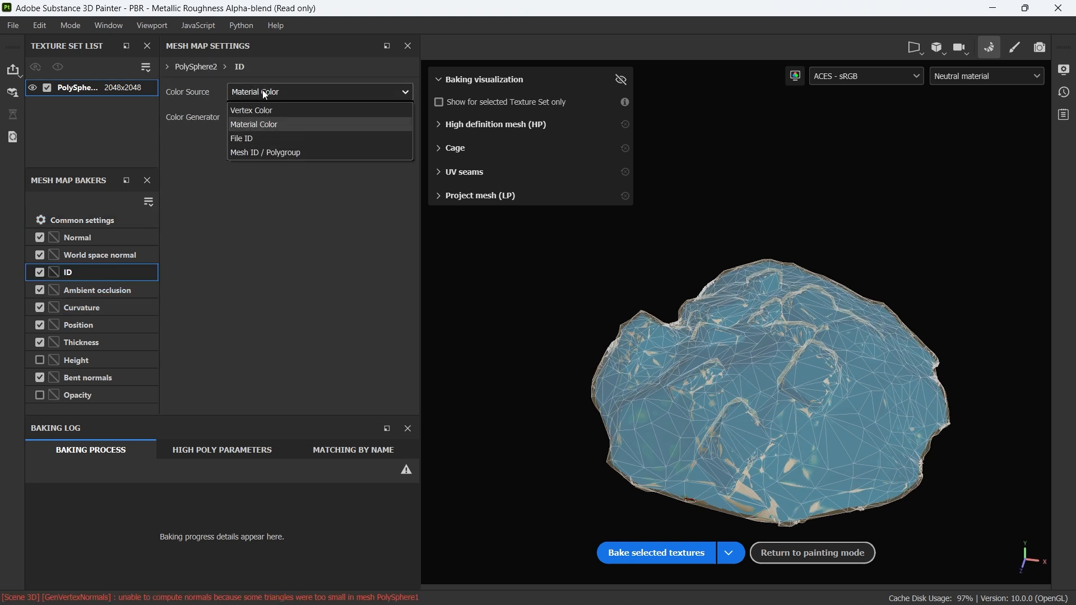
click(265, 112)
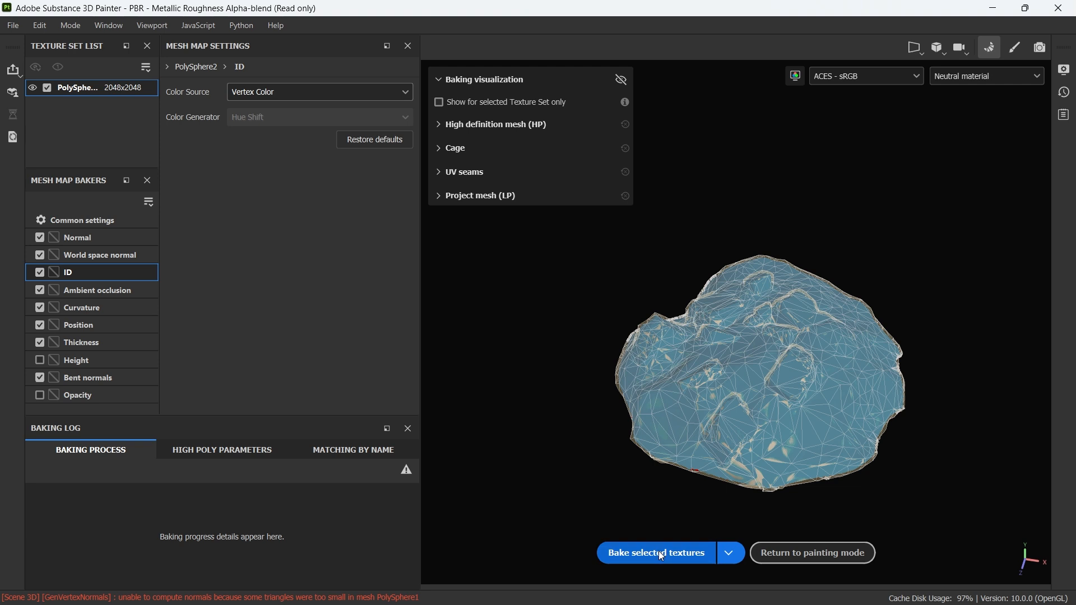
- Bake the selected mesh maps and return to painting mode to view the result
click(82, 222)
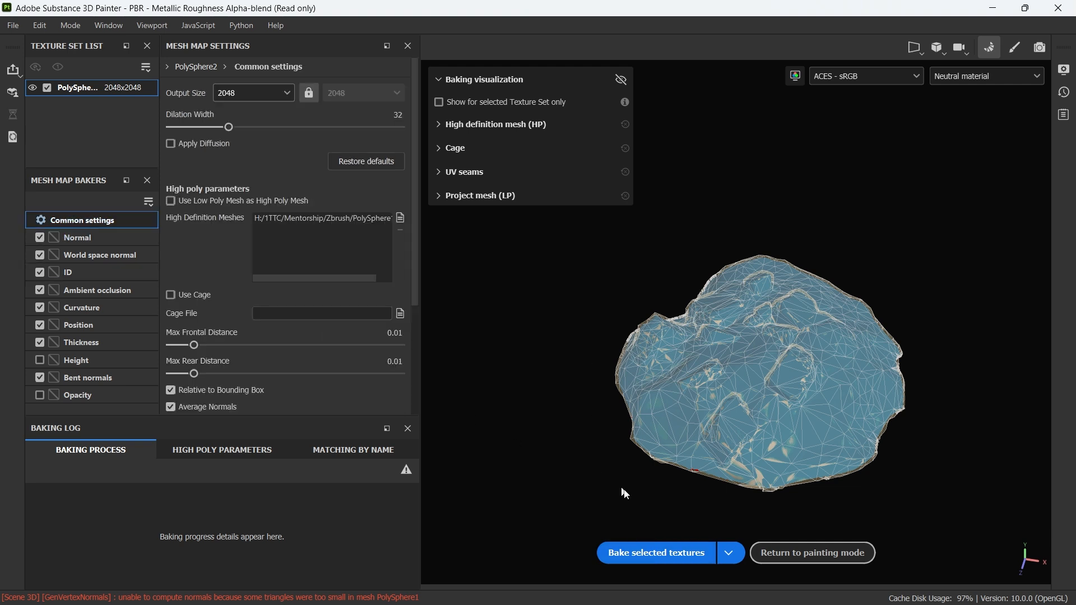
click(645, 552)
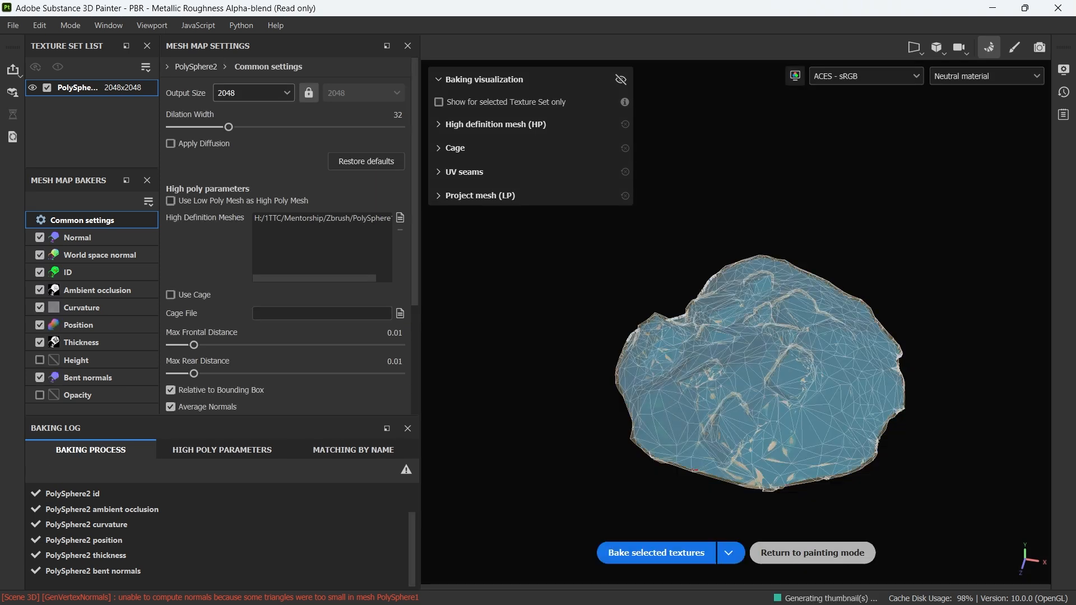
click(812, 553)
alt+drag(321, 349, 502, 413)
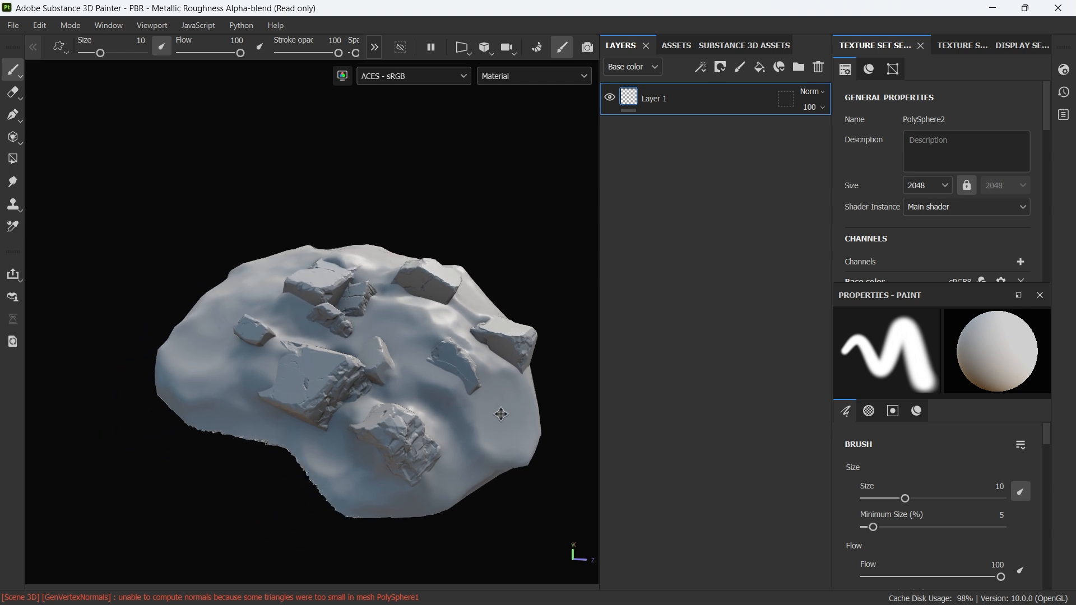
- Apply the MayanStone smart material to the large central rock only, masked by that rock's ID color
click(685, 50)
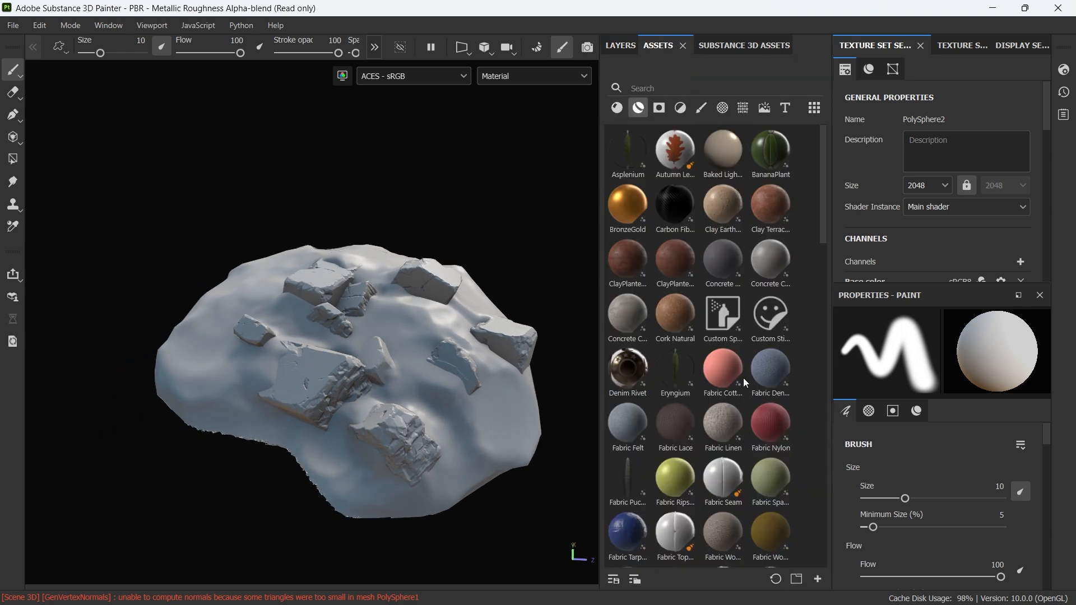
scroll(737, 372, down, 10)
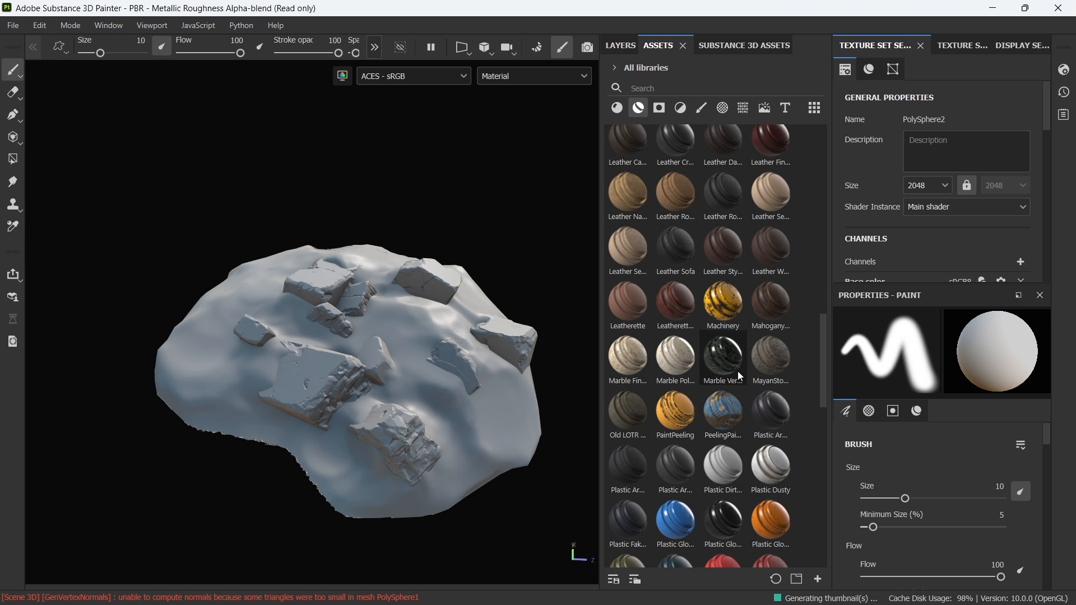
drag(783, 362, 325, 375)
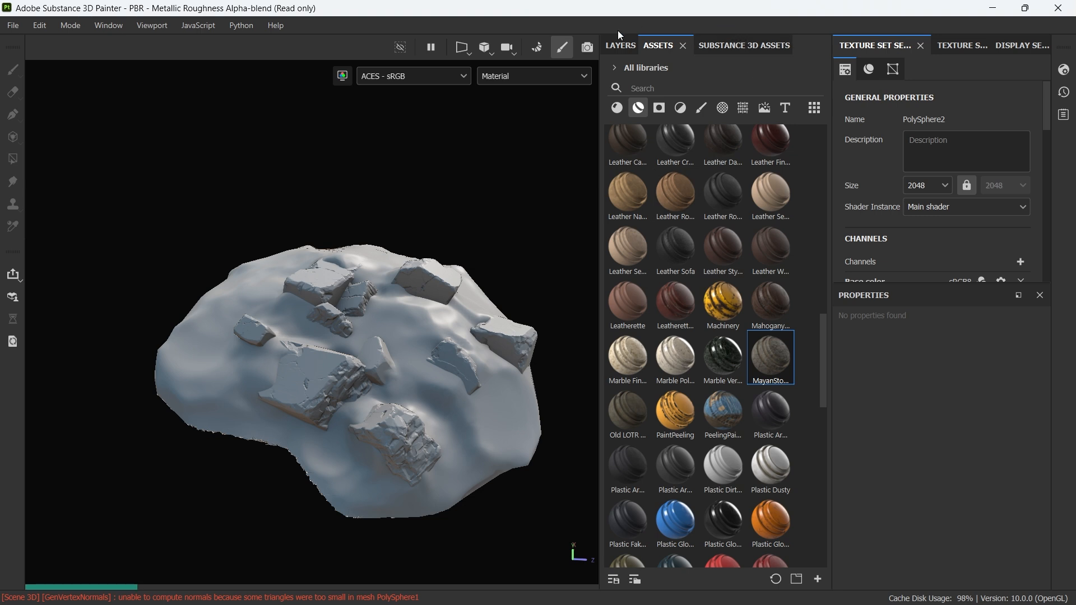
click(621, 45)
scroll(349, 410, up, 3)
scroll(343, 330, down, 3)
alt+drag(343, 329, 480, 372)
alt+middle_drag(480, 372, 396, 378)
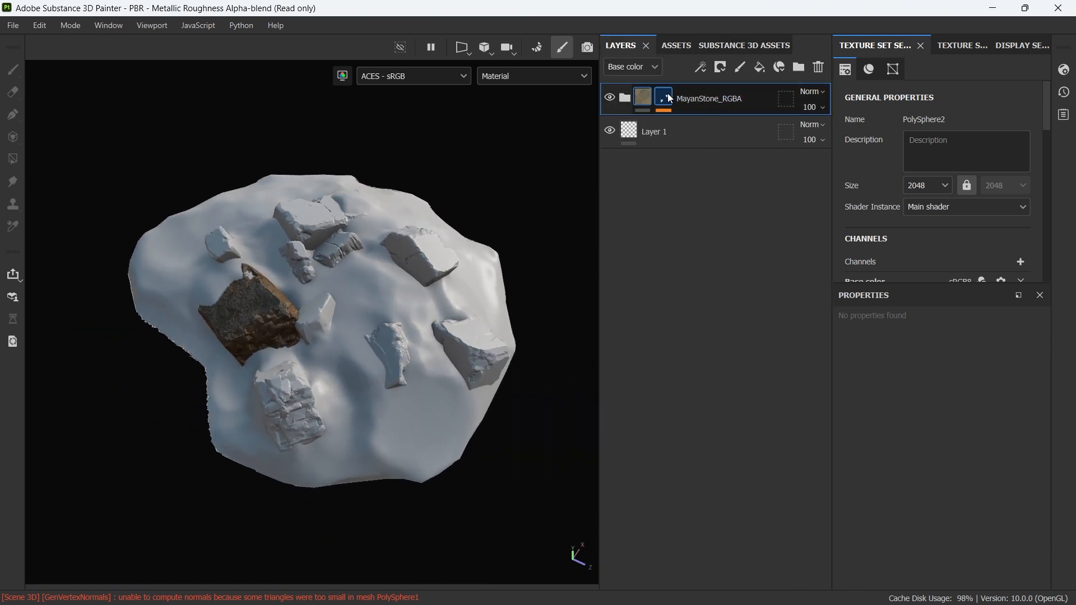
- Extend the MayanStone_RGBA mask's color selection with the ID colors of three rocks: the layered block, the small neighbouring rock and the narrow rock
click(668, 98)
click(718, 129)
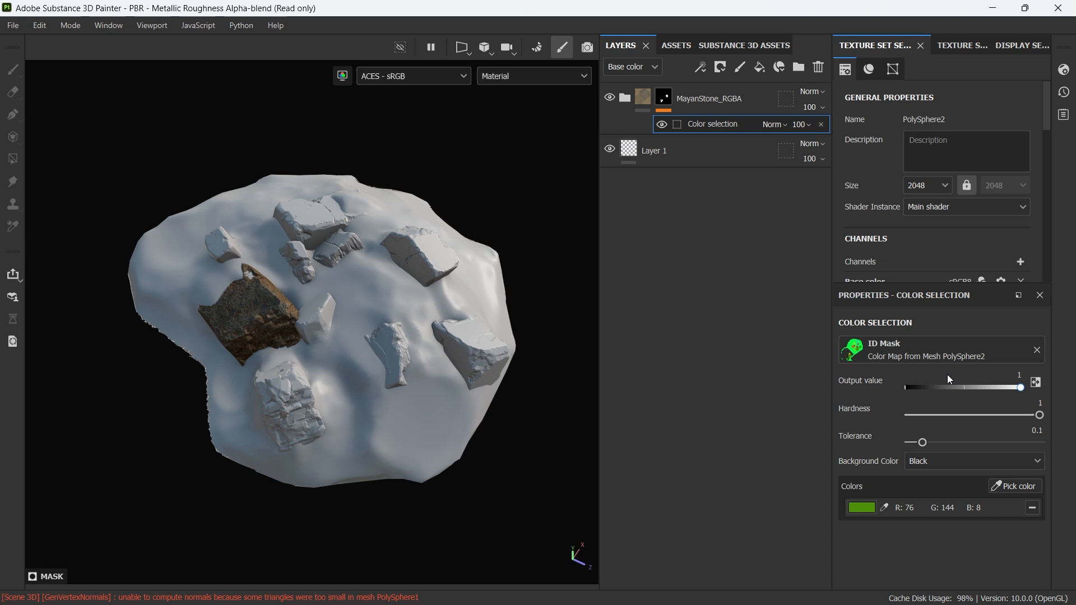
click(1013, 490)
click(306, 390)
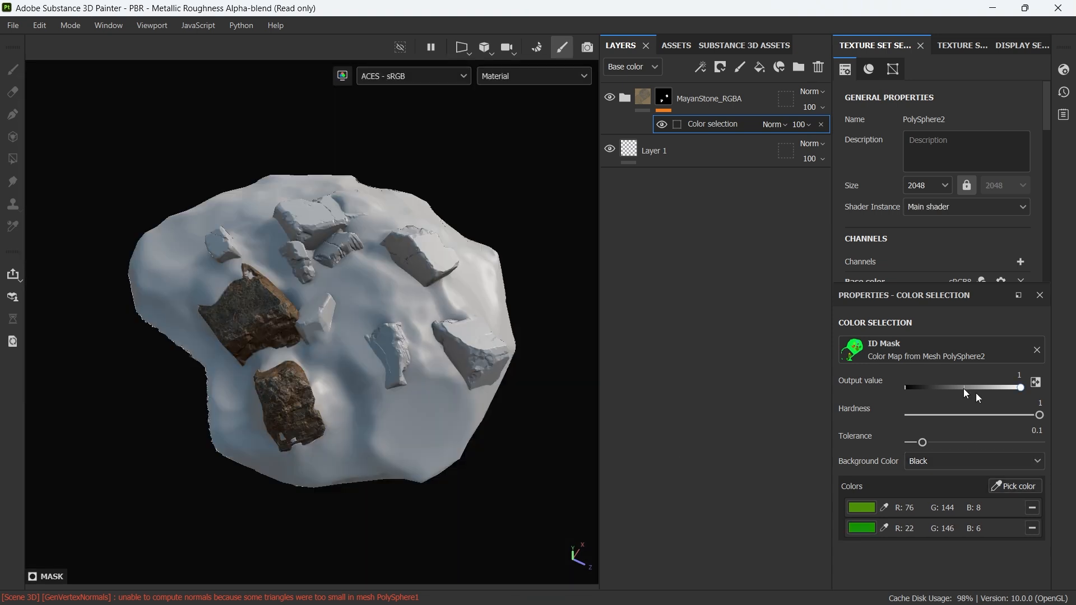
click(1029, 491)
click(324, 302)
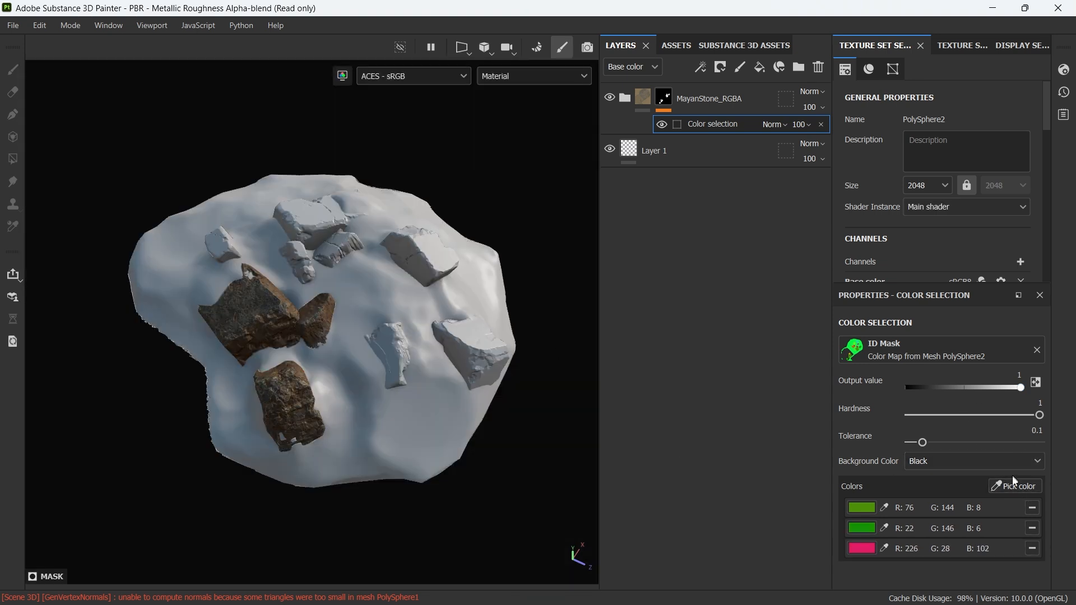
click(1016, 486)
click(388, 335)
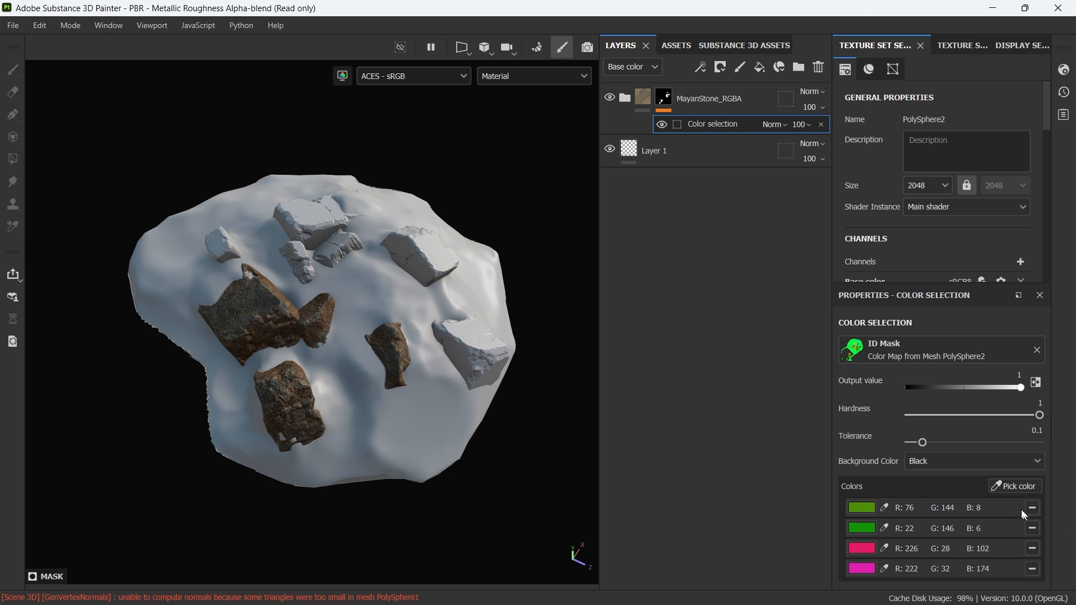
- Add the ID colors of five more rocks to the color selection: three large blocks, a ridged rock and the small outlying rock
click(1016, 486)
click(489, 354)
click(1015, 487)
click(426, 248)
click(1006, 486)
click(320, 217)
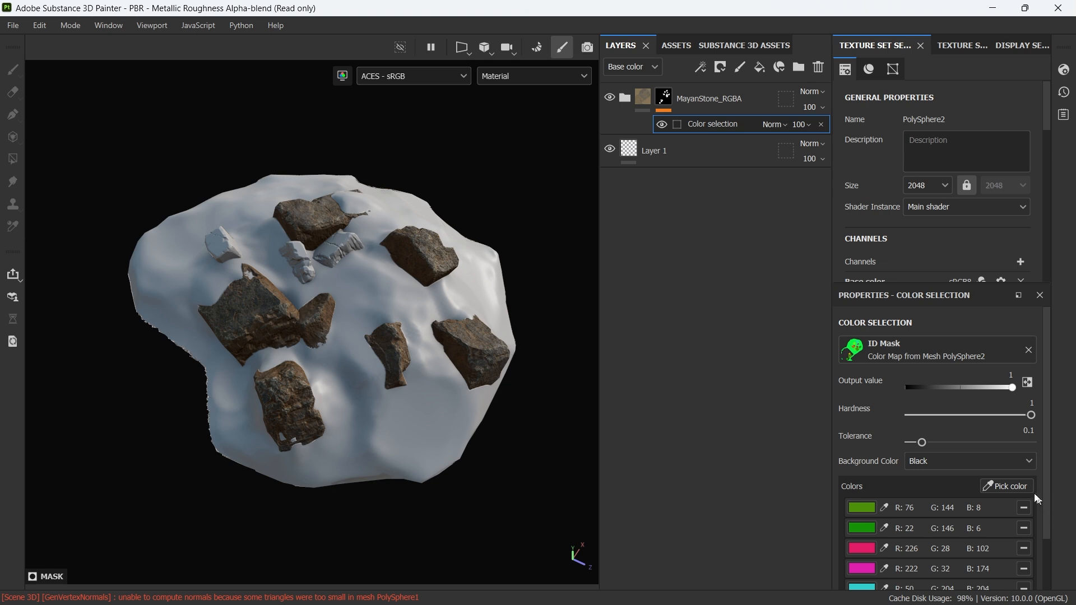
click(1024, 486)
click(337, 263)
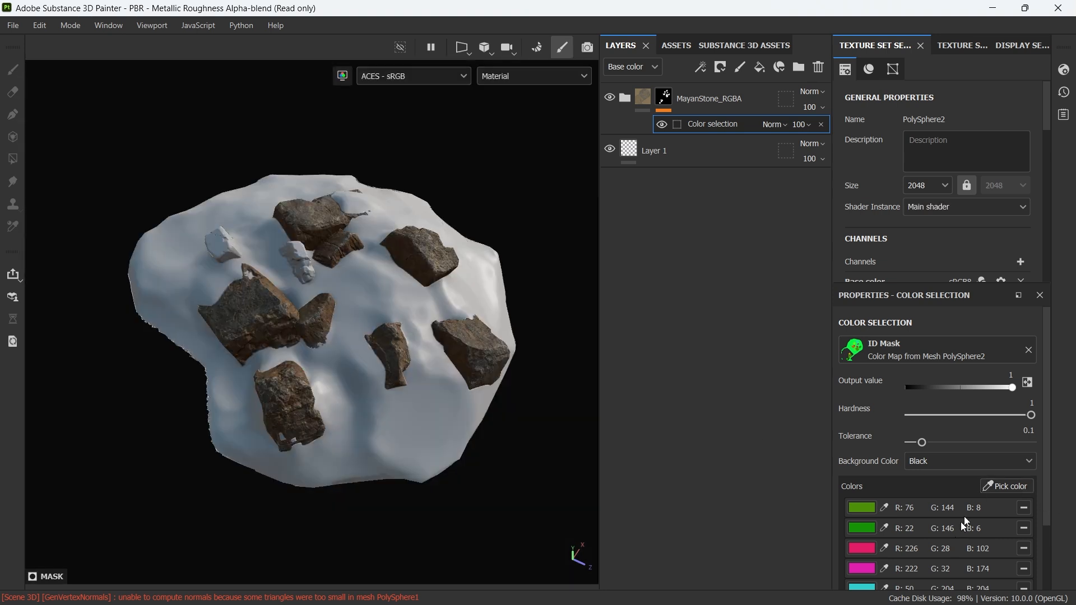
click(1007, 487)
click(227, 237)
- Add the ID color of the last uncovered small rock to the MayanStone_RGBA mask's color selection
scroll(238, 290, down, 3)
alt+drag(239, 290, 199, 283)
scroll(199, 285, up, 3)
alt+middle_drag(202, 291, 231, 297)
scroll(274, 338, up, 3)
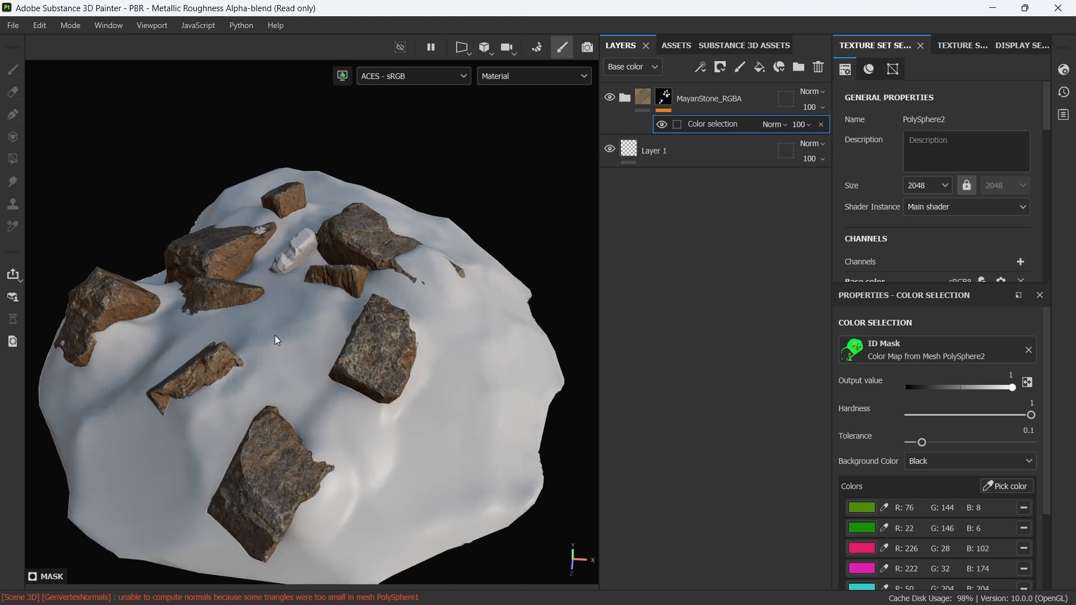
alt+middle_drag(274, 343, 305, 363)
click(1007, 486)
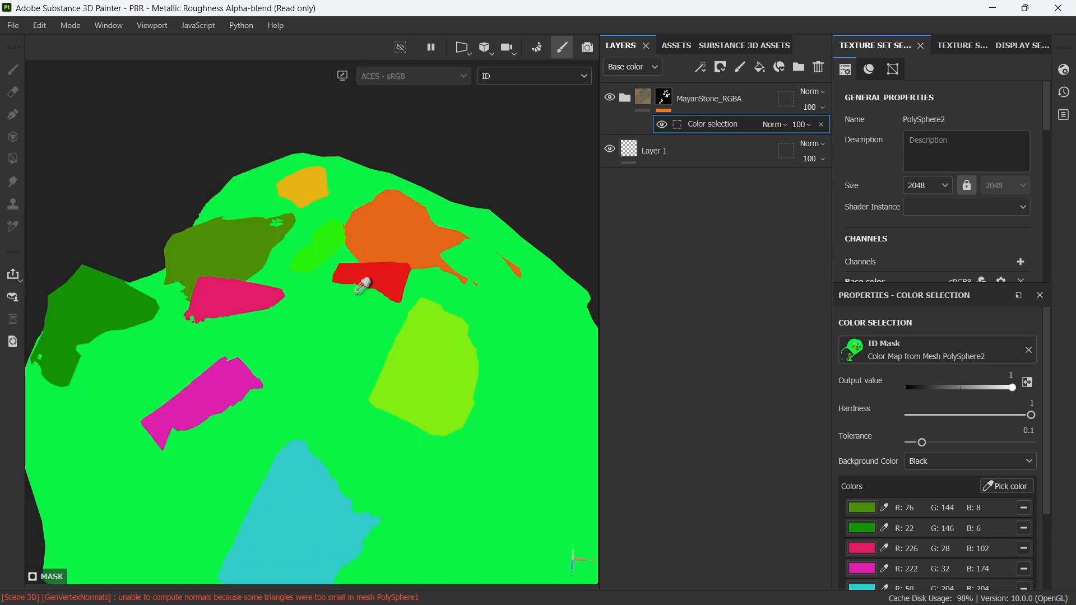
click(325, 247)
- Examine the stone mask's edges and the stray patches around the large rock from several angles
scroll(326, 251, down, 5)
alt+drag(328, 255, 358, 321)
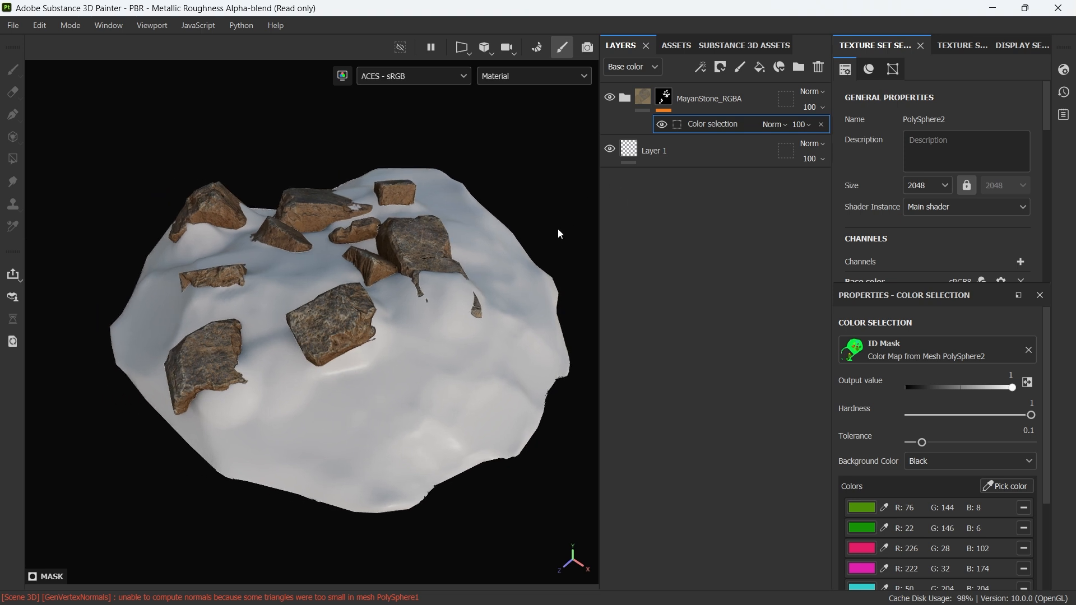
alt+drag(406, 385, 297, 301)
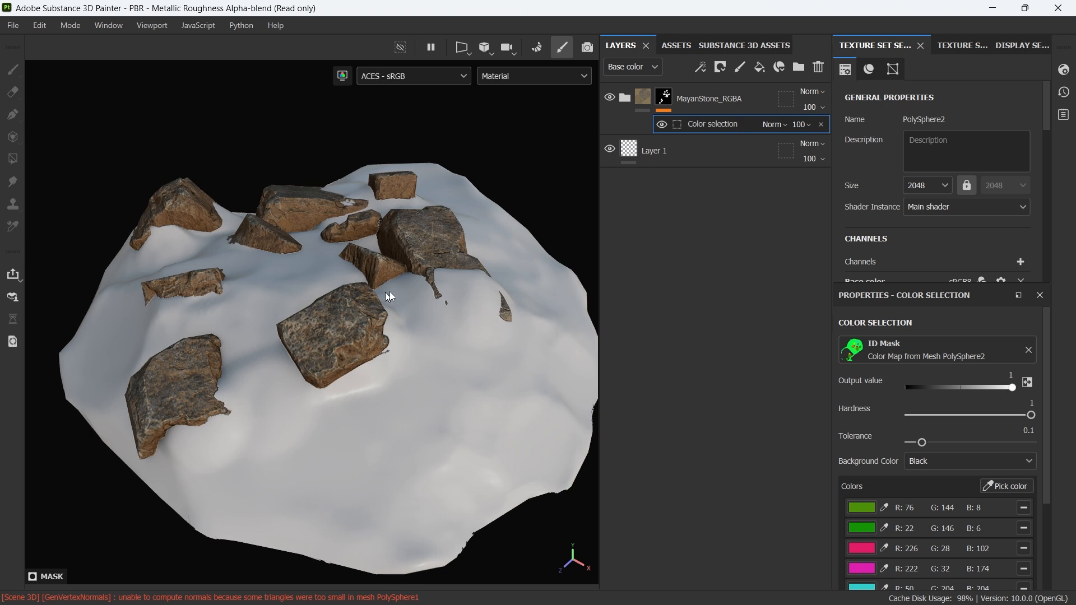
scroll(370, 402, up, 3)
scroll(368, 396, up, 3)
alt+drag(310, 412, 396, 440)
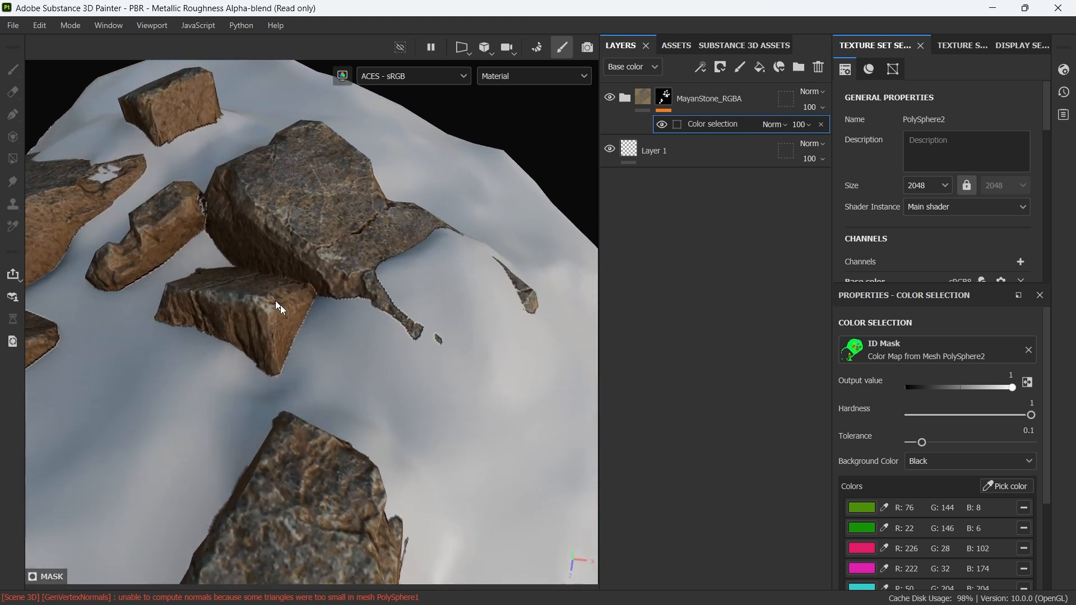
scroll(342, 287, down, 4)
alt+drag(358, 336, 381, 368)
scroll(419, 322, up, 2)
alt+drag(514, 300, 328, 318)
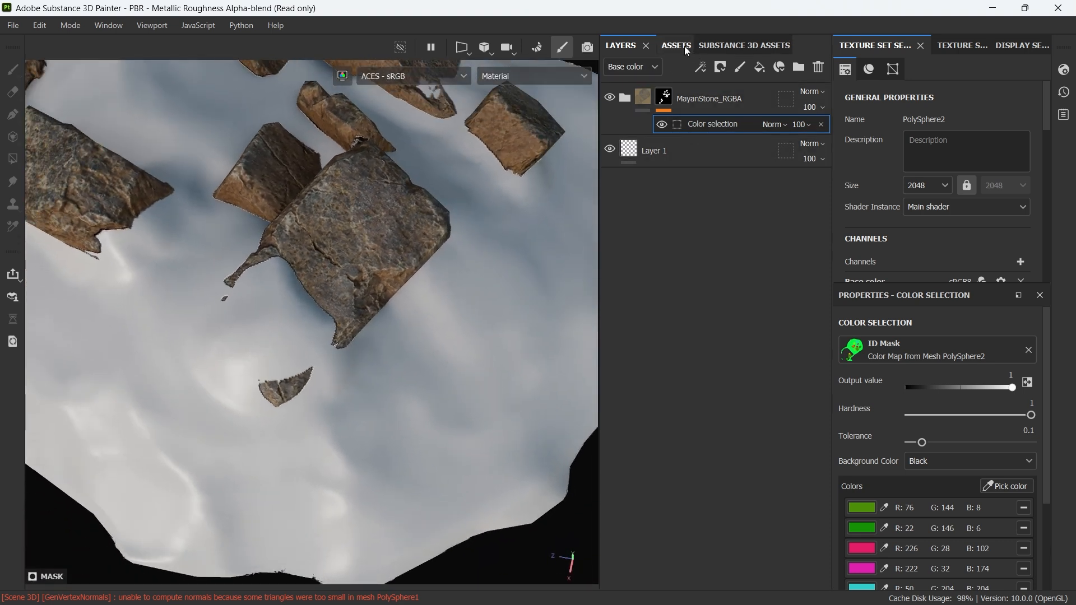
- Add a fill layer above MayanStone_RGBA with an olive-brown base color of about 80764C
click(766, 68)
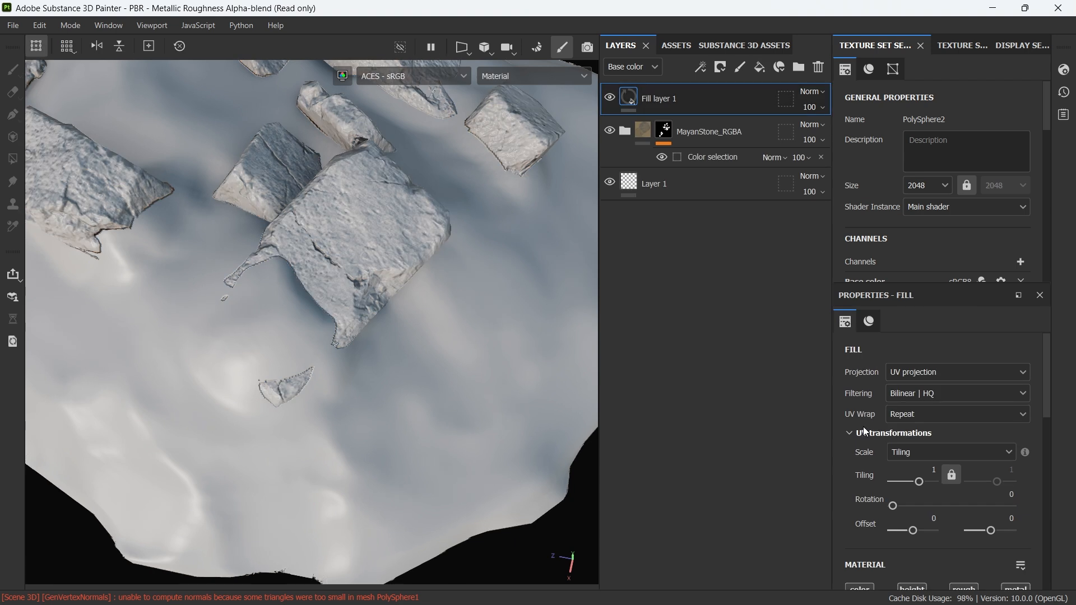
scroll(943, 507, down, 1)
scroll(943, 507, down, 2)
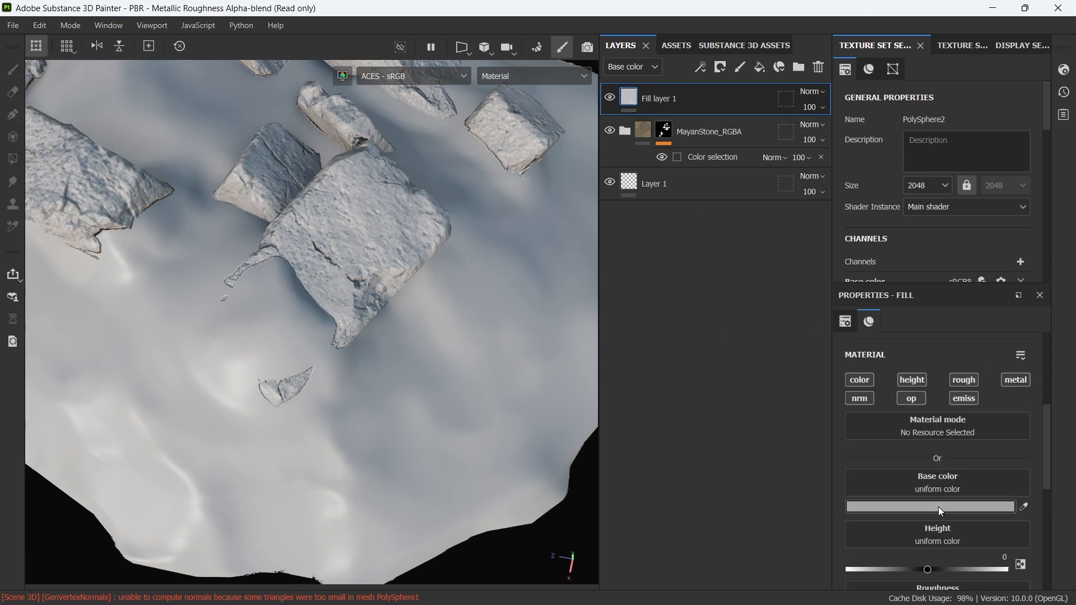
click(938, 507)
drag(889, 477, 851, 474)
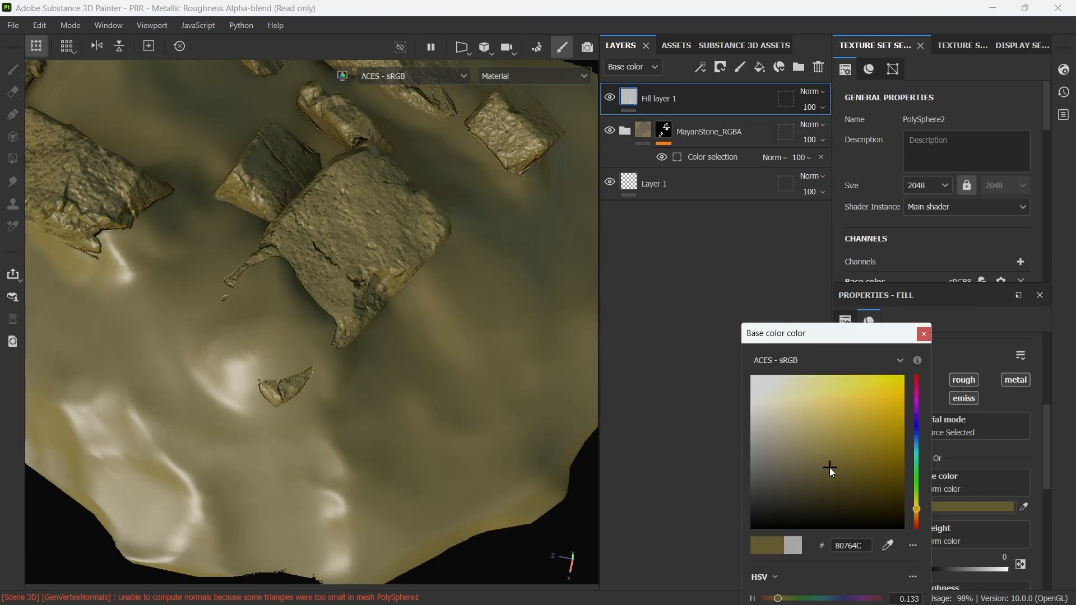
click(924, 335)
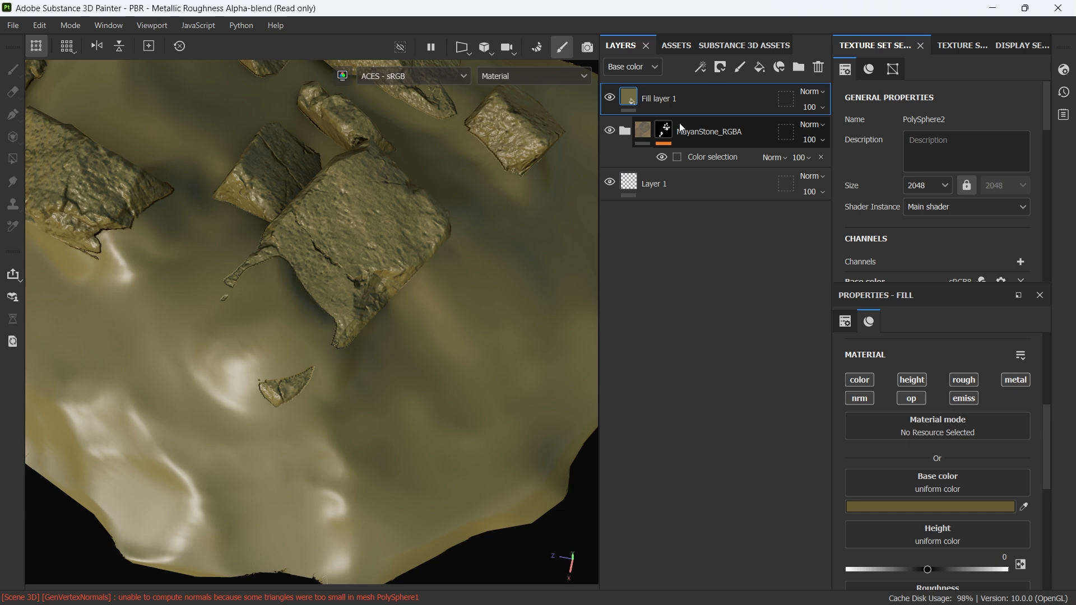
- Add an anchor point to the MayanStone_RGBA mask and a black mask to Fill layer 1
right_click(702, 150)
click(781, 467)
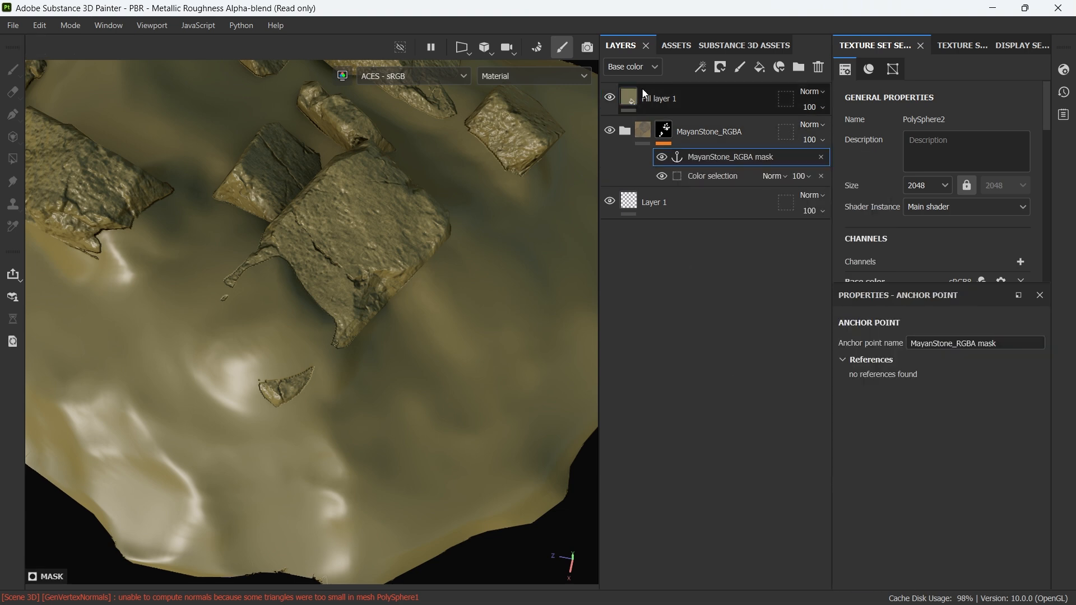
right_click(631, 96)
click(657, 124)
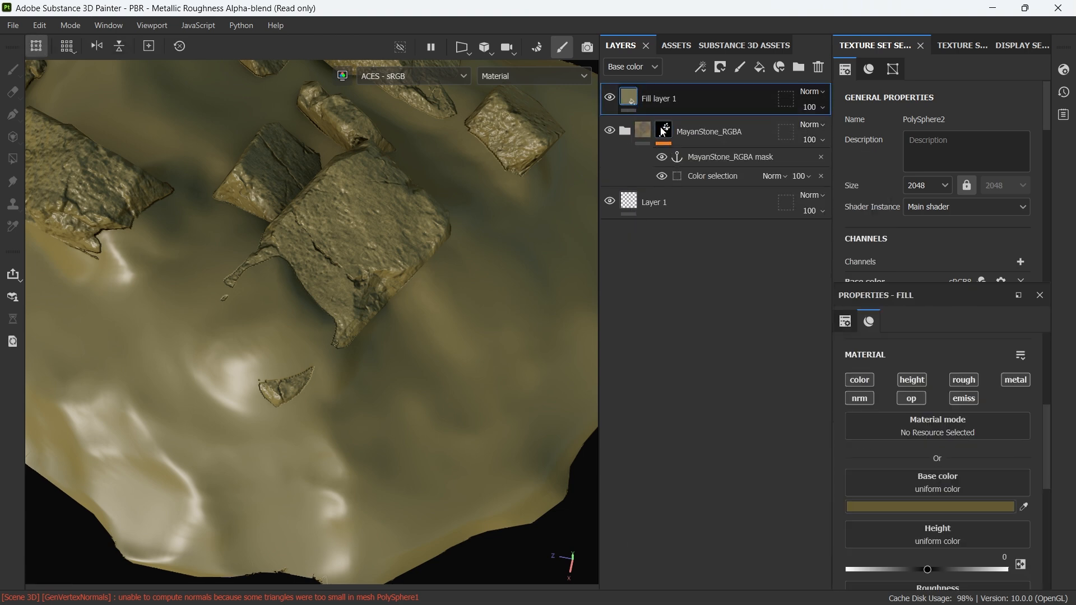
- Add a fill to Fill layer 1's mask and use the MayanStone_RGBA mask anchor point as its grayscale source
right_click(654, 95)
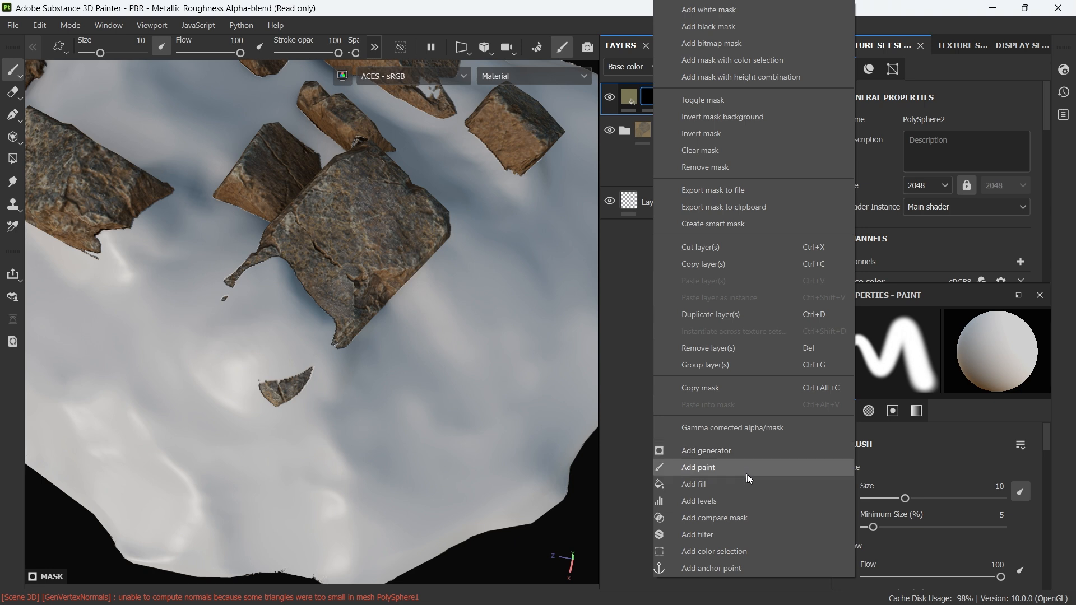
click(766, 482)
click(934, 377)
click(974, 388)
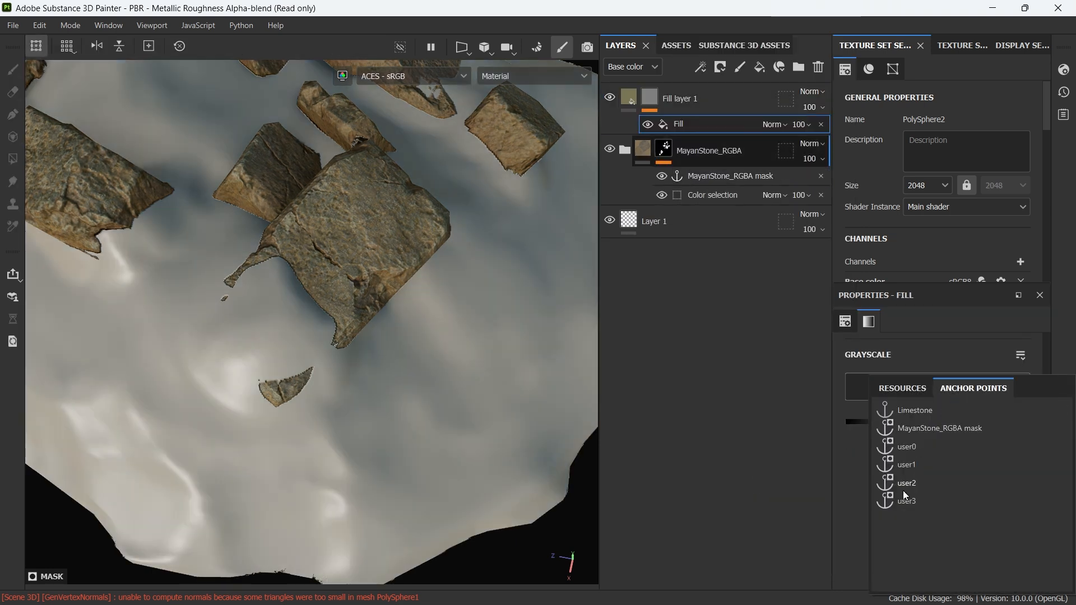
click(920, 429)
- Invert the mask fill's levels so the olive-brown layer covers the ground instead of the rocks
click(884, 438)
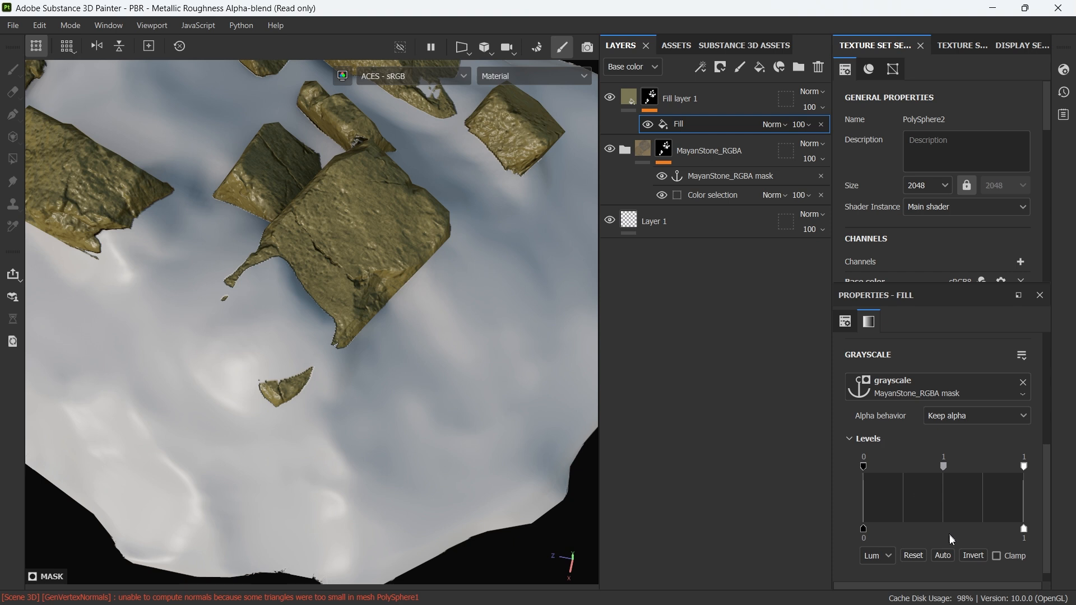
click(982, 557)
scroll(388, 233, down, 5)
alt+drag(497, 461, 402, 331)
scroll(370, 297, up, 5)
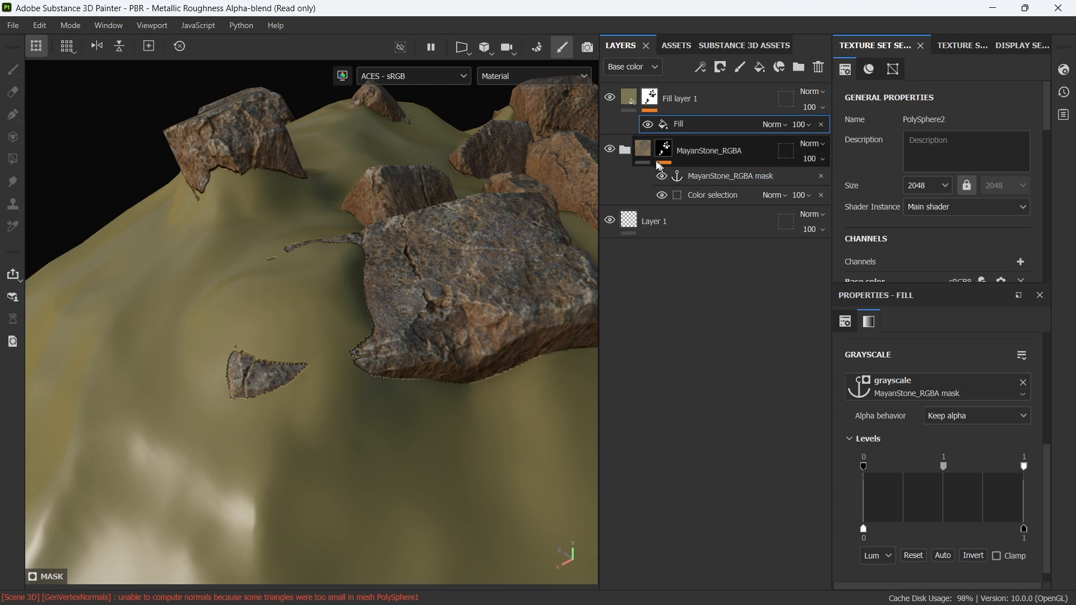
- Add a paint effect above the fill in Fill layer 1's mask
click(688, 151)
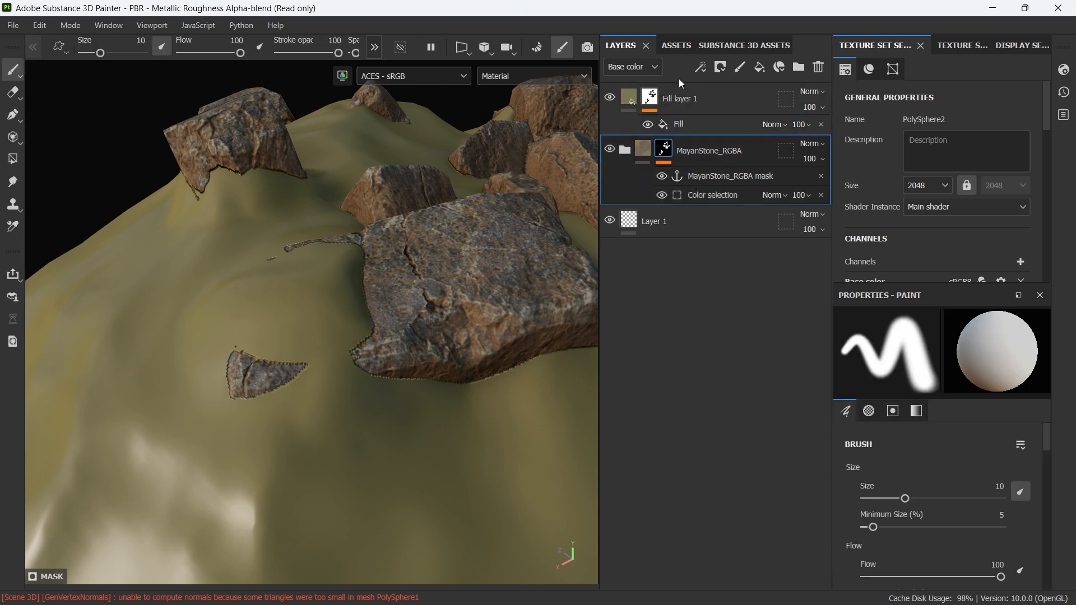
click(700, 99)
click(712, 124)
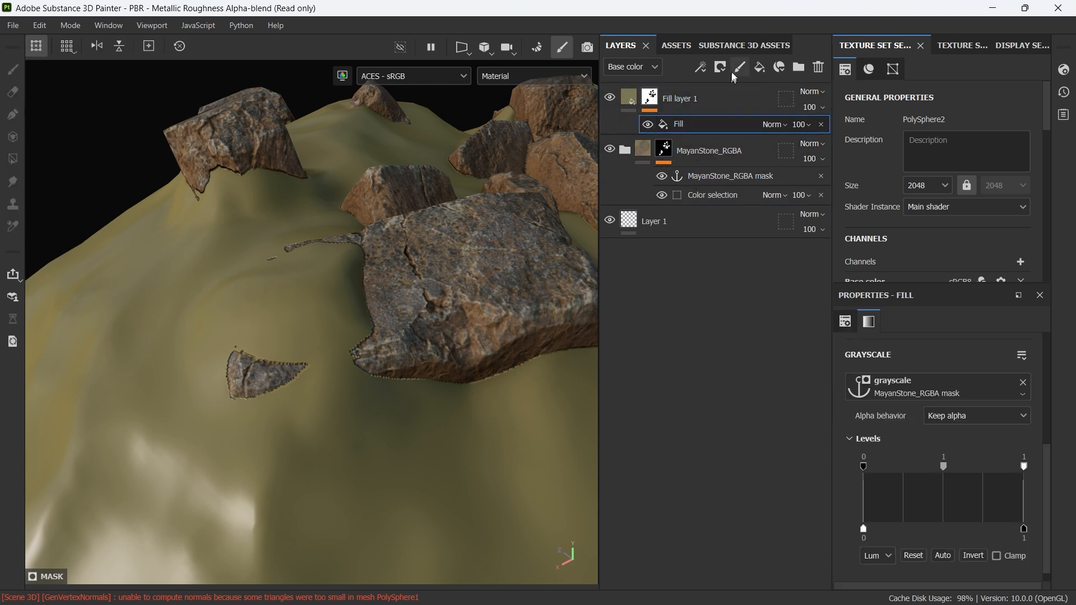
right_click(720, 122)
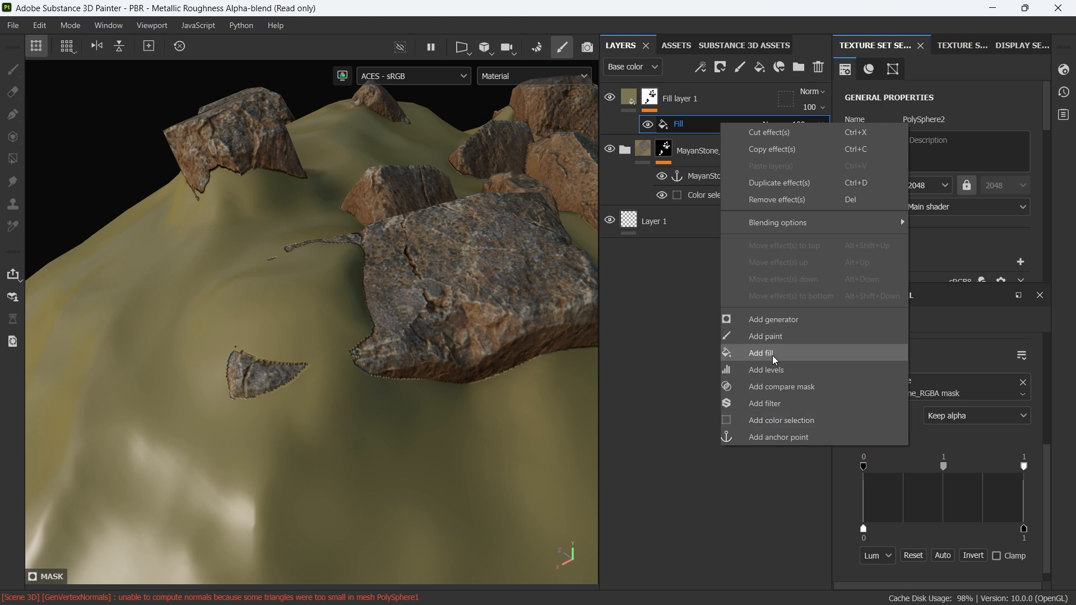
click(761, 341)
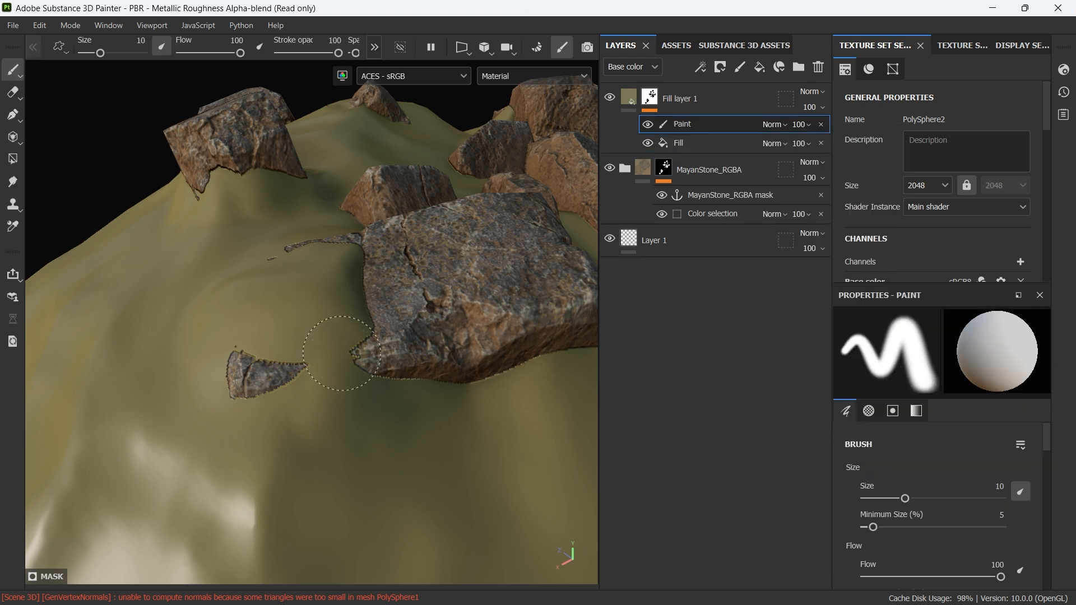
- Paint the olive-brown ground layer over the lower edges of the large flat rock and the base of the rock beside it
drag(342, 361, 346, 341)
mouse_move(346, 279)
mouse_down()
mouse_move(367, 252)
mouse_move(380, 379)
mouse_up()
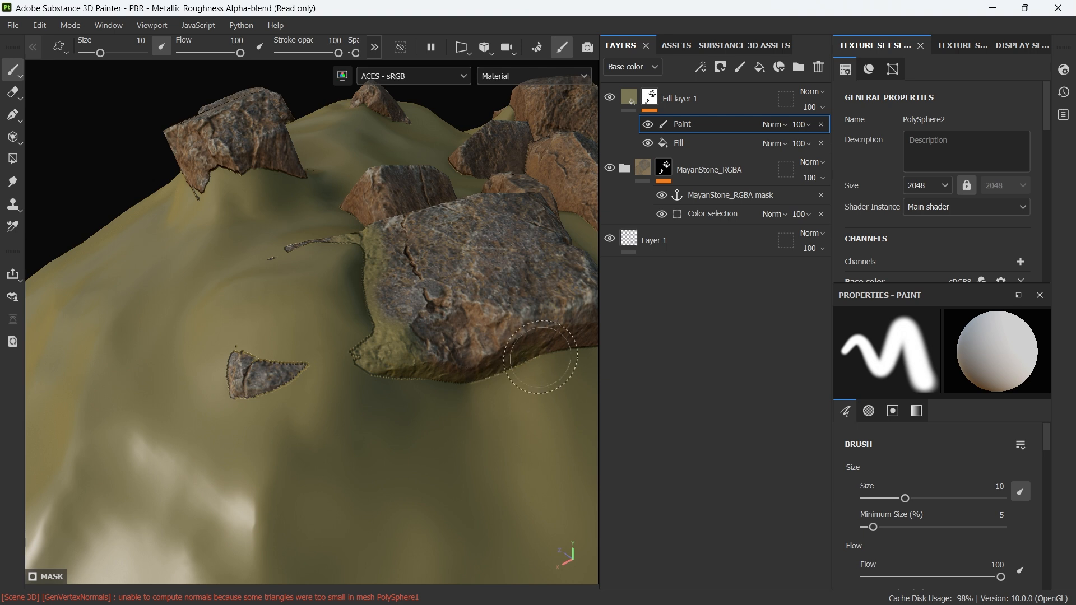
scroll(484, 369, down, 4)
alt+drag(155, 422, 390, 361)
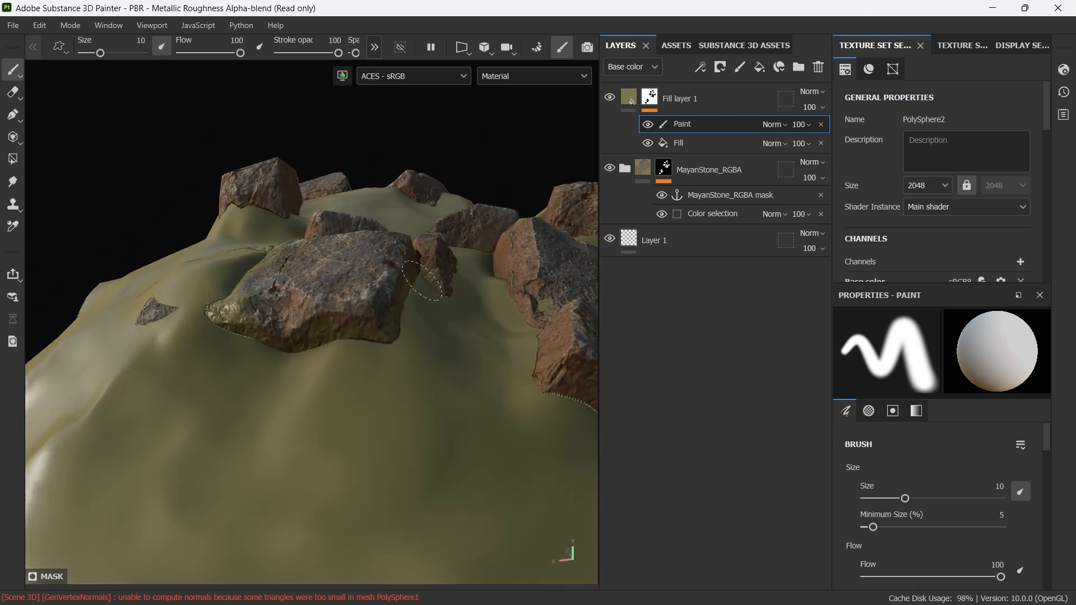
scroll(412, 286, down, 5)
alt+drag(240, 374, 429, 504)
scroll(361, 263, up, 5)
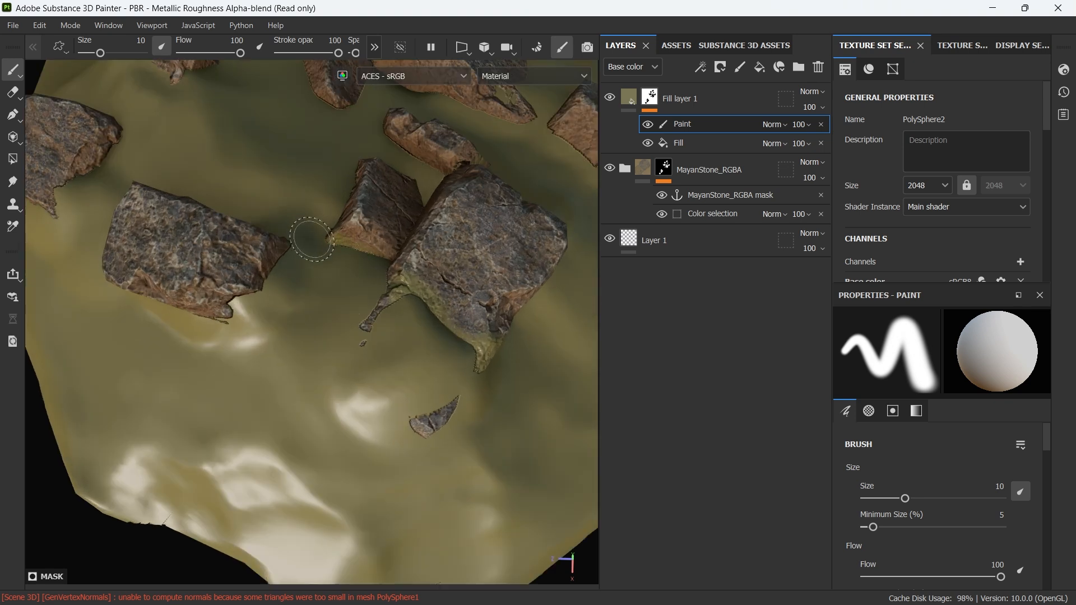
- Paint the ground layer along the base of the neighbouring tilted block to blend it into the mound
scroll(312, 239, down, 5)
alt+drag(334, 372, 379, 309)
scroll(434, 361, up, 5)
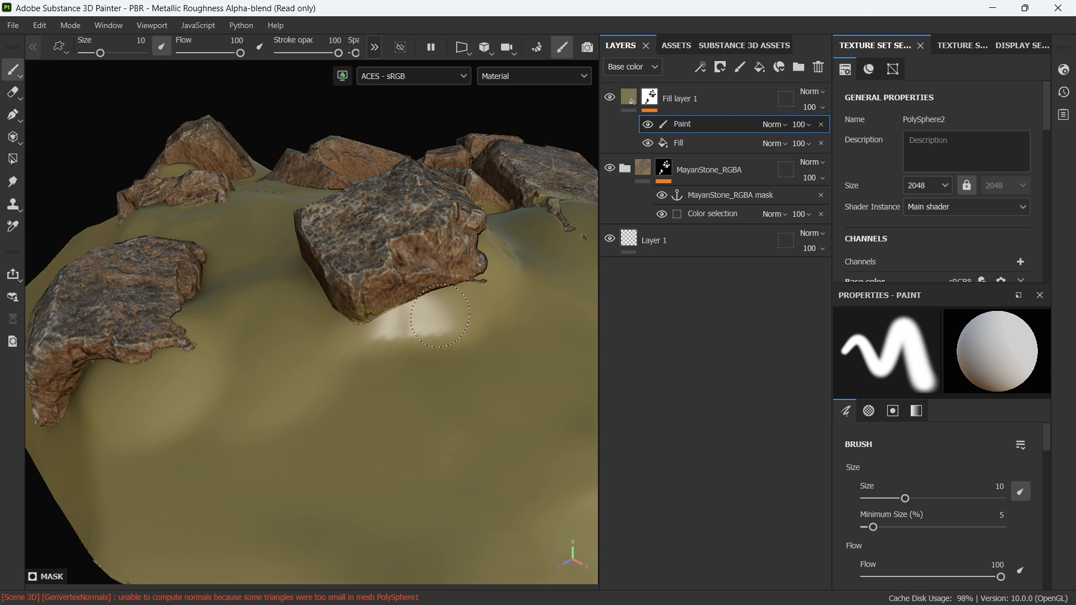
scroll(320, 328, down, 4)
alt+drag(320, 328, 482, 386)
alt+middle_drag(234, 295, 376, 358)
scroll(385, 377, up, 4)
alt+drag(384, 377, 345, 356)
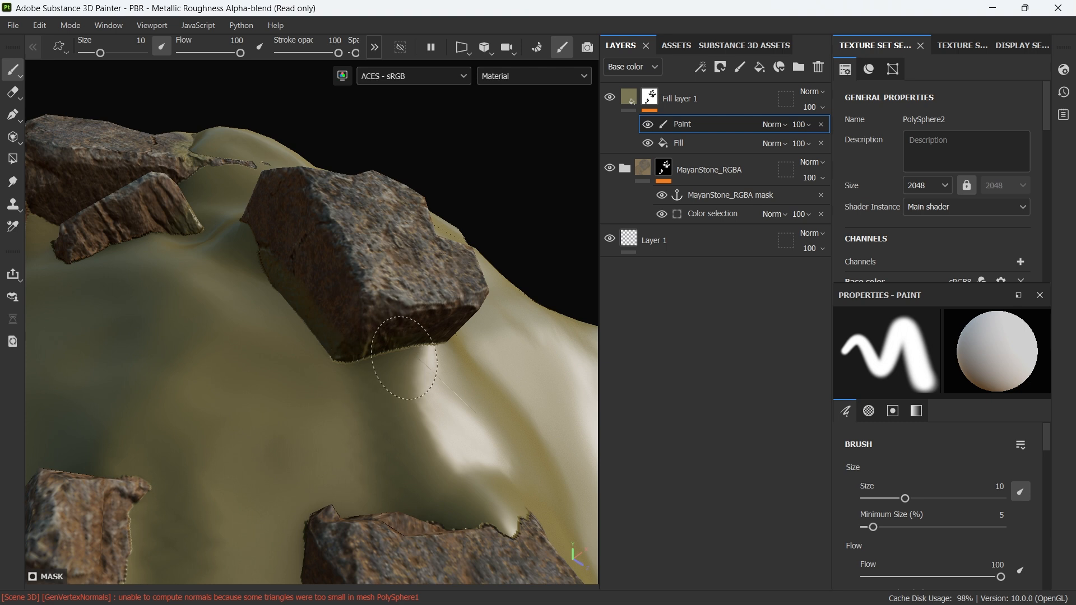
- Paint the ground layer over the bottom of the rock at the mound's outer rim
scroll(404, 358, down, 5)
alt+drag(404, 359, 414, 401)
mouse_move(415, 401)
alt+middle_down()
mouse_move(434, 385)
mouse_move(433, 420)
alt+middle_up()
alt+drag(445, 417, 473, 415)
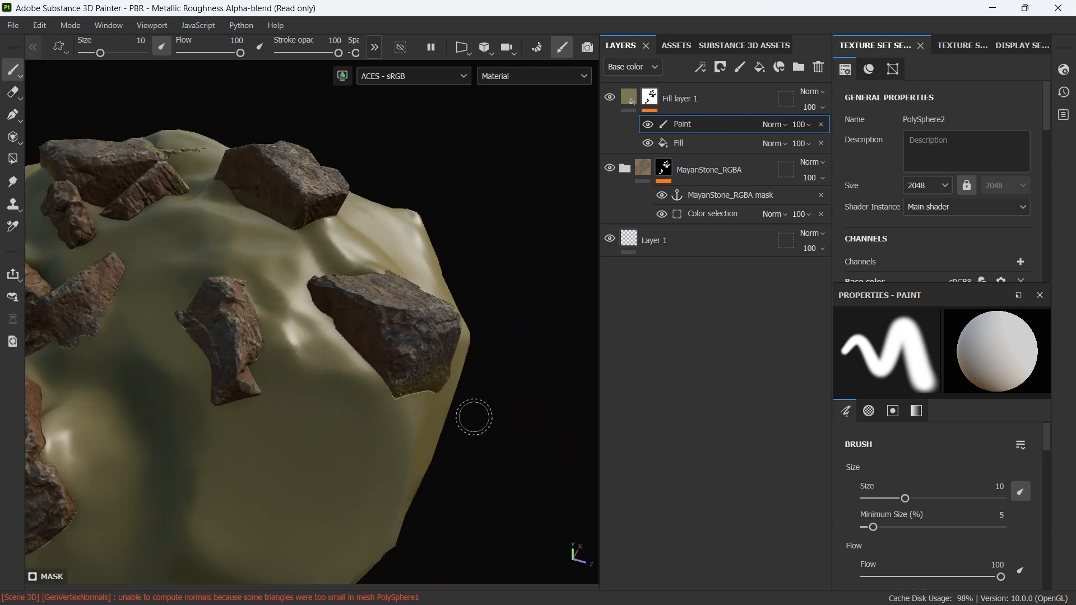
scroll(307, 302, up, 4)
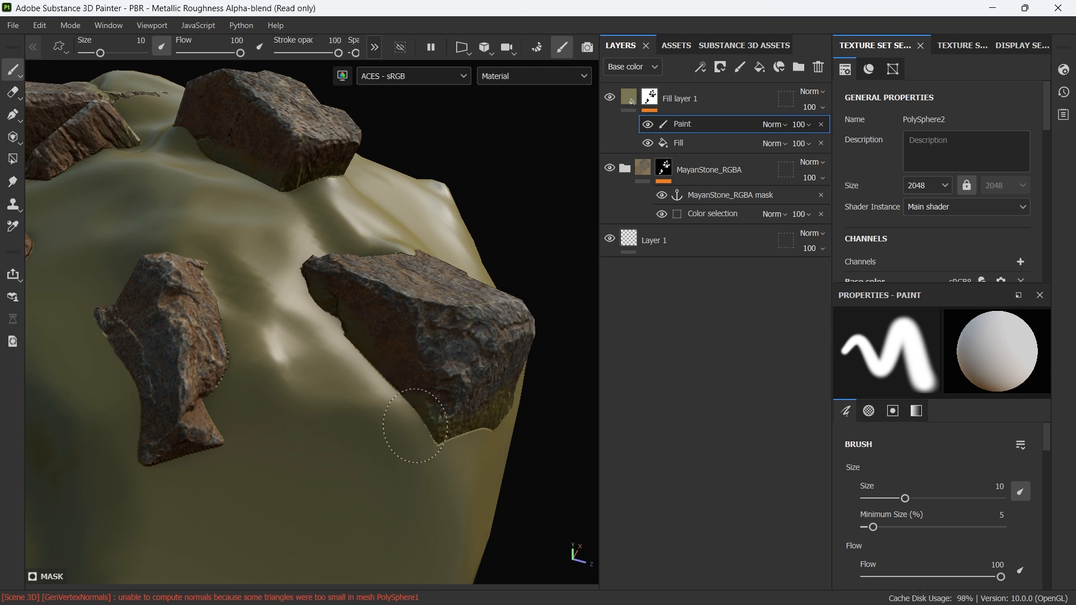
scroll(395, 403, down, 5)
alt+drag(437, 447, 325, 422)
alt+middle_drag(404, 471, 322, 442)
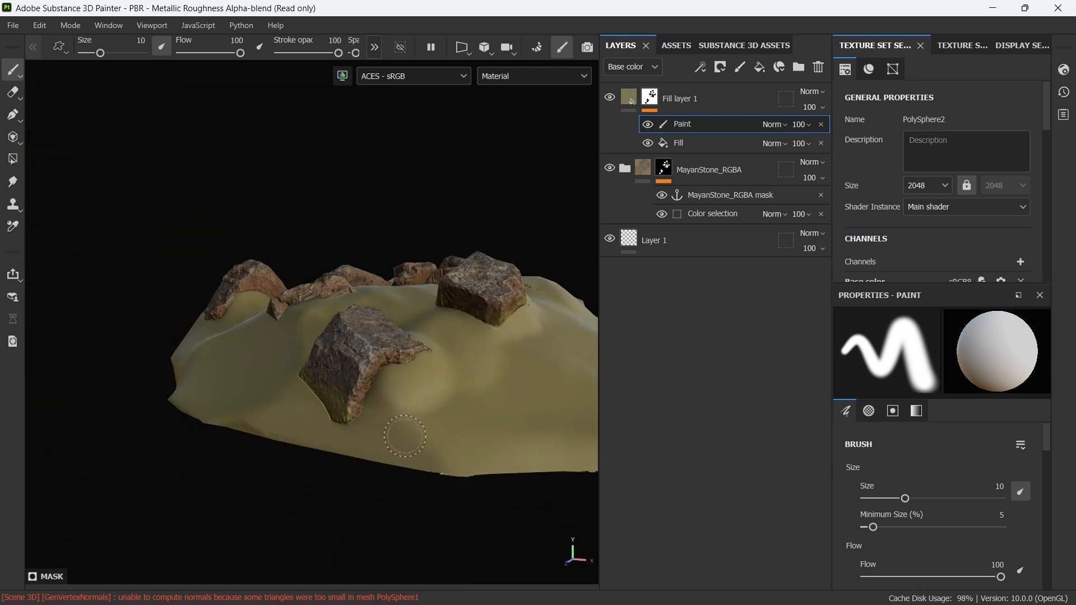
- Cover the jagged inner side of the rim rock with the ground layer using mask brush strokes
scroll(357, 400, up, 3)
scroll(436, 280, down, 4)
mouse_move(440, 320)
alt+mouse_down()
mouse_move(444, 358)
mouse_move(370, 370)
alt+mouse_up()
scroll(448, 314, up, 4)
alt+middle_drag(499, 303, 427, 370)
drag(395, 336, 382, 327)
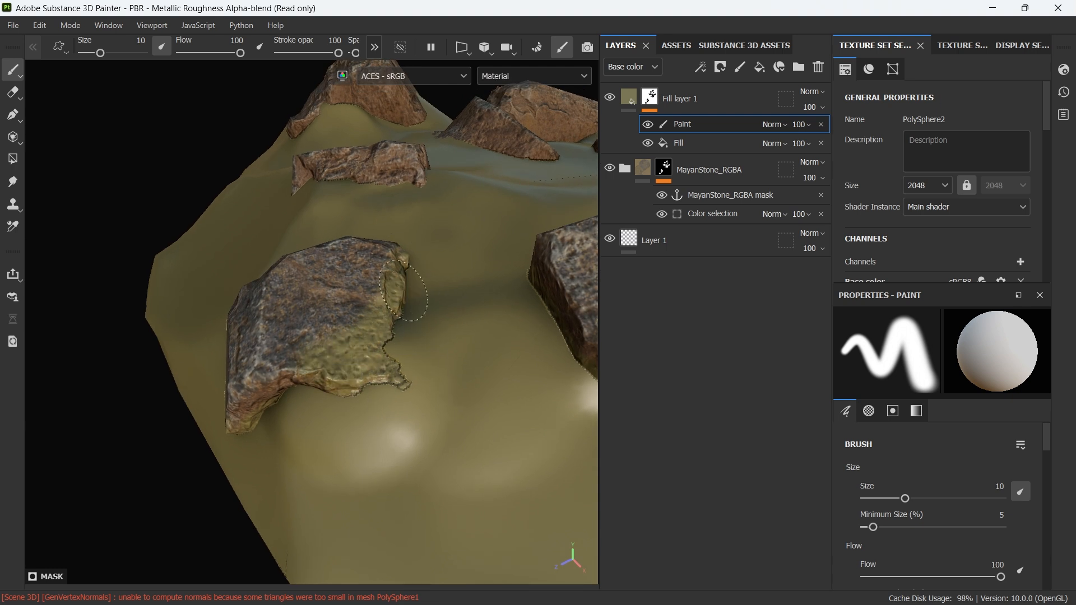
- Paint the ground layer onto the stretched edges and base of the narrow rock next to the rim rock
scroll(403, 291, down, 4)
alt+drag(364, 342, 485, 409)
alt+middle_drag(269, 381, 430, 458)
scroll(374, 383, up, 4)
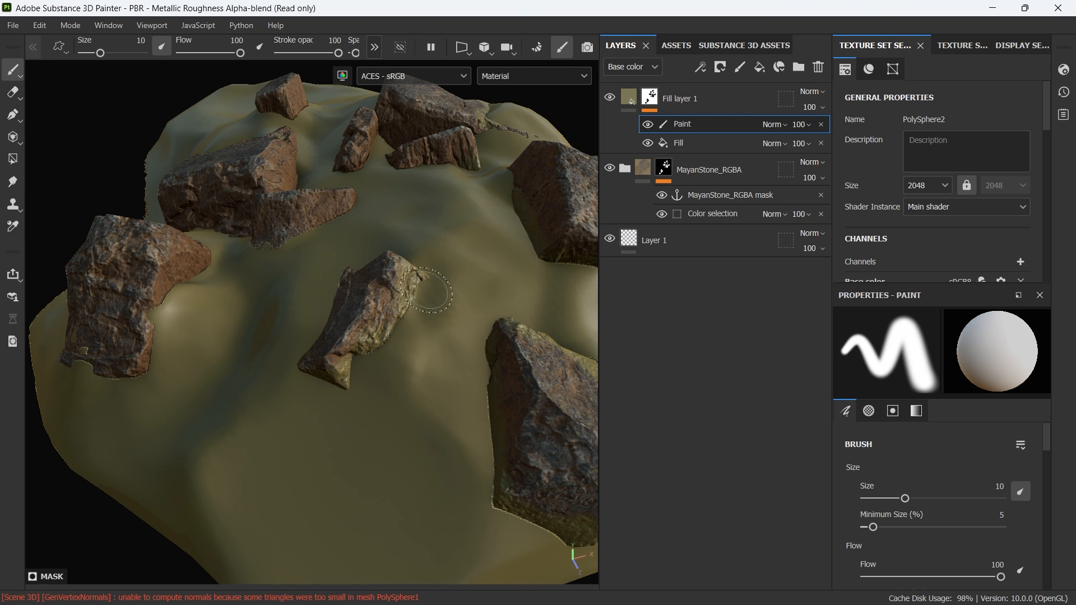
scroll(360, 380, down, 4)
alt+drag(360, 379, 577, 409)
alt+middle_drag(297, 397, 427, 363)
scroll(370, 325, up, 4)
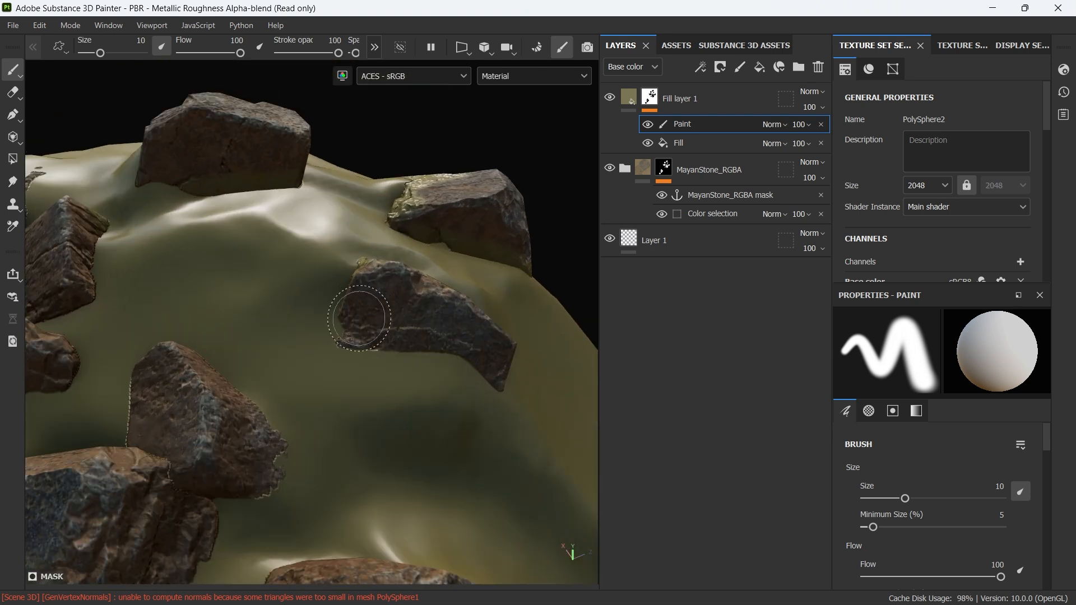
- Blend the lower edge of the largest rock on the opposite slope into the ground with mask brush strokes
scroll(525, 395, down, 4)
alt+drag(526, 395, 349, 444)
alt+drag(305, 431, 243, 435)
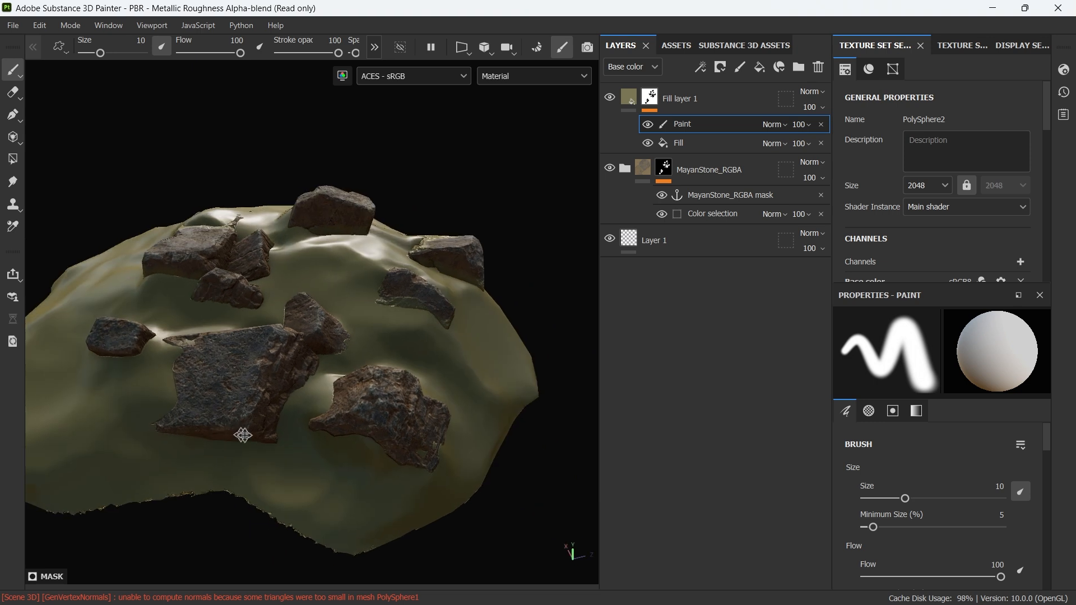
alt+middle_drag(243, 435, 367, 412)
alt+right_drag(308, 380, 399, 445)
alt+drag(399, 444, 396, 372)
mouse_move(301, 272)
mouse_down()
mouse_move(325, 283)
mouse_move(399, 392)
mouse_move(360, 327)
mouse_up()
alt+right_drag(360, 327, 358, 394)
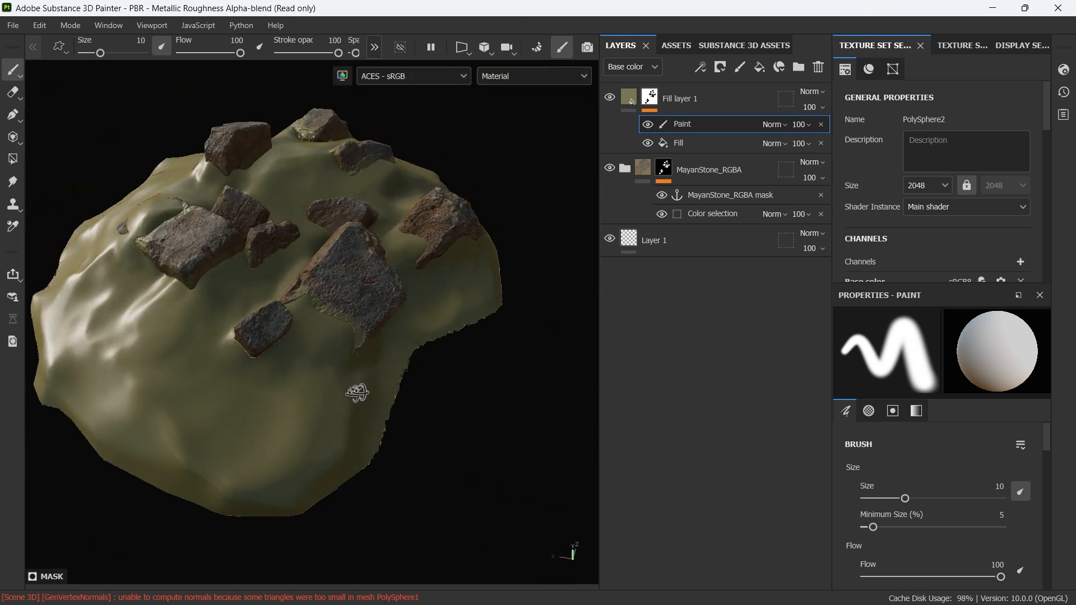
- Paint the ground layer over the small stray stone fragment below the large flat rock
alt+drag(359, 394, 436, 379)
alt+drag(241, 395, 420, 443)
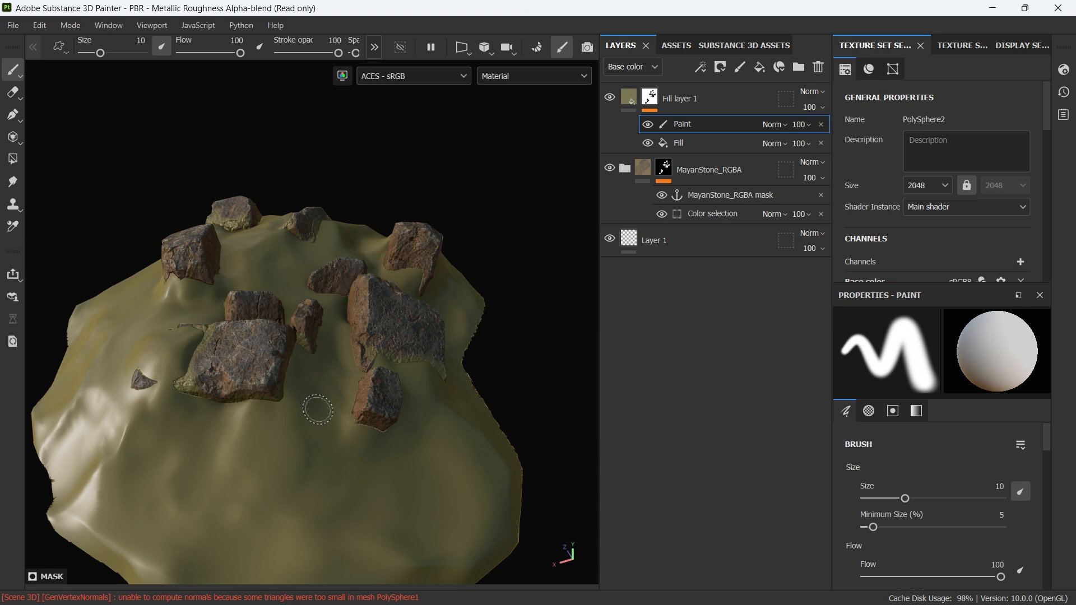
scroll(335, 351, down, 2)
alt+drag(335, 351, 478, 343)
scroll(245, 419, up, 1)
scroll(245, 419, up, 1)
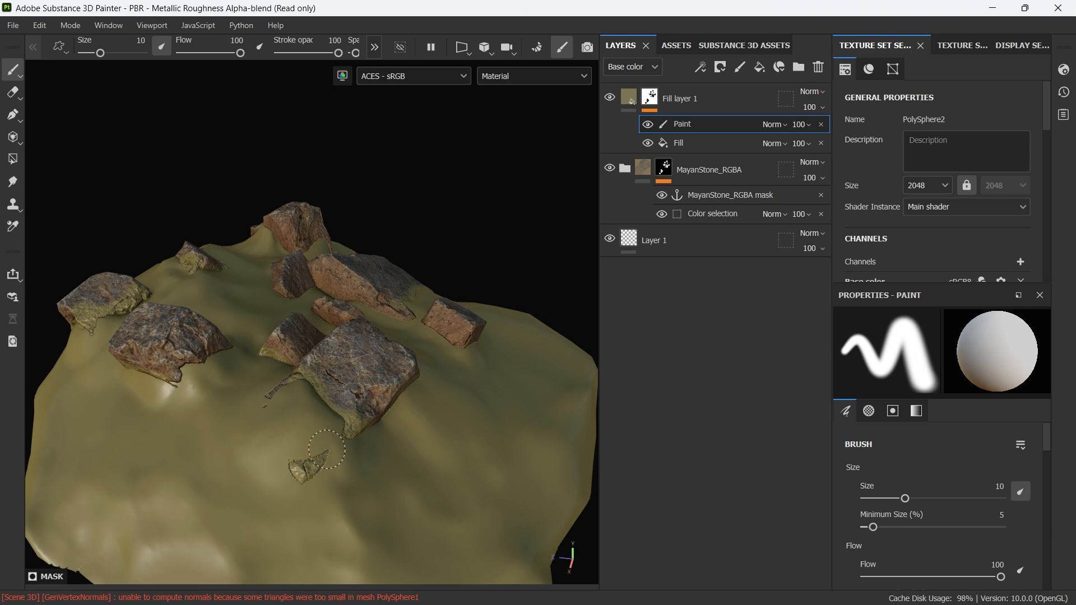
scroll(337, 344, down, 2)
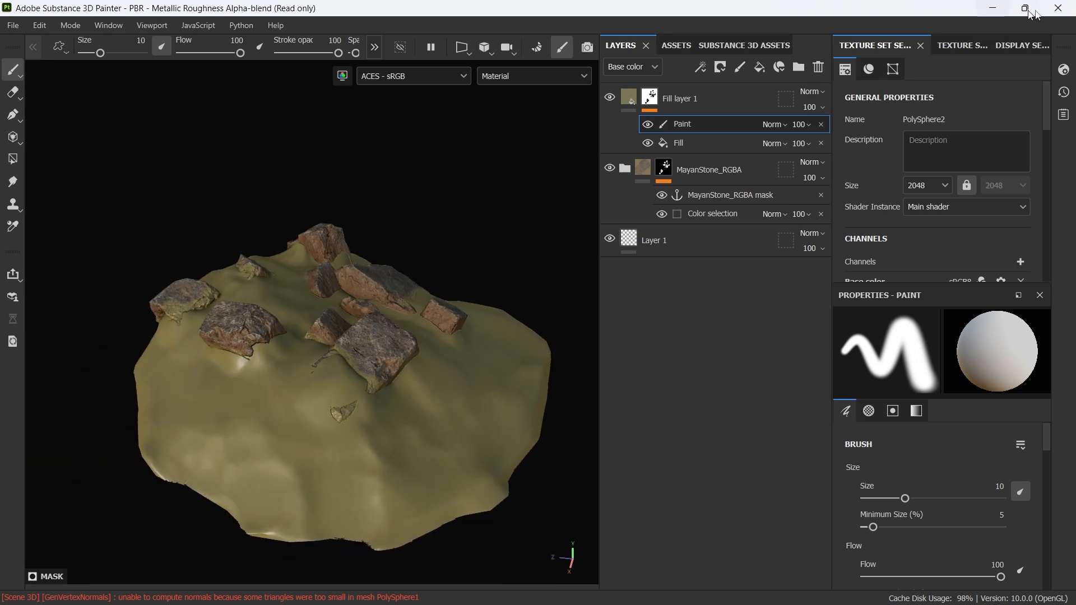
- Switch to the Blender project and examine the SM_BlendB mound from above and from the side
click(995, 7)
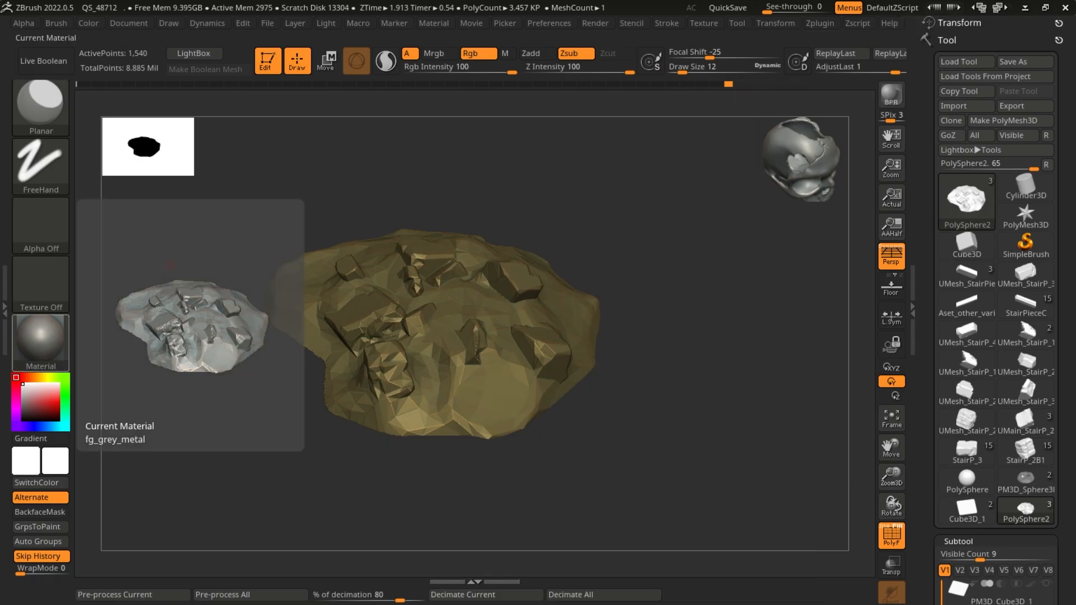
key(alt+Tab)
middle_drag(500, 405, 512, 368)
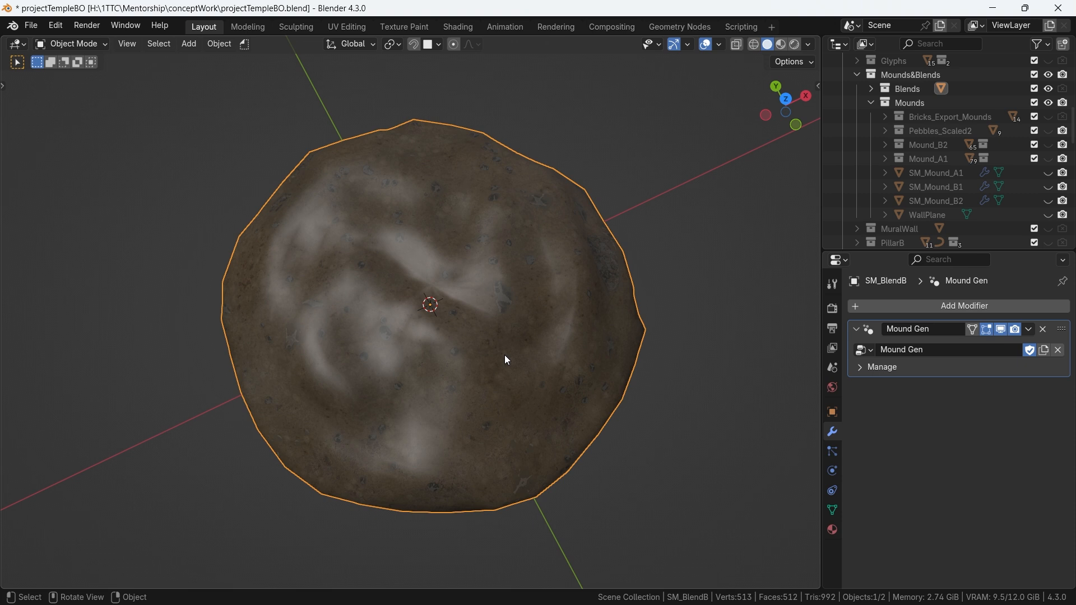
middle_drag(503, 355, 387, 279)
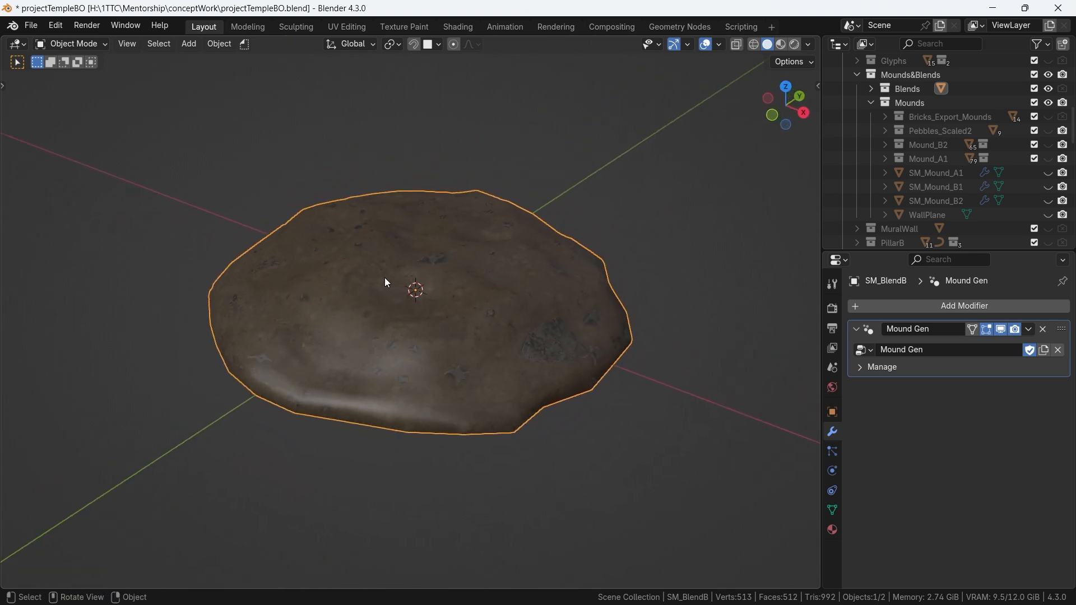
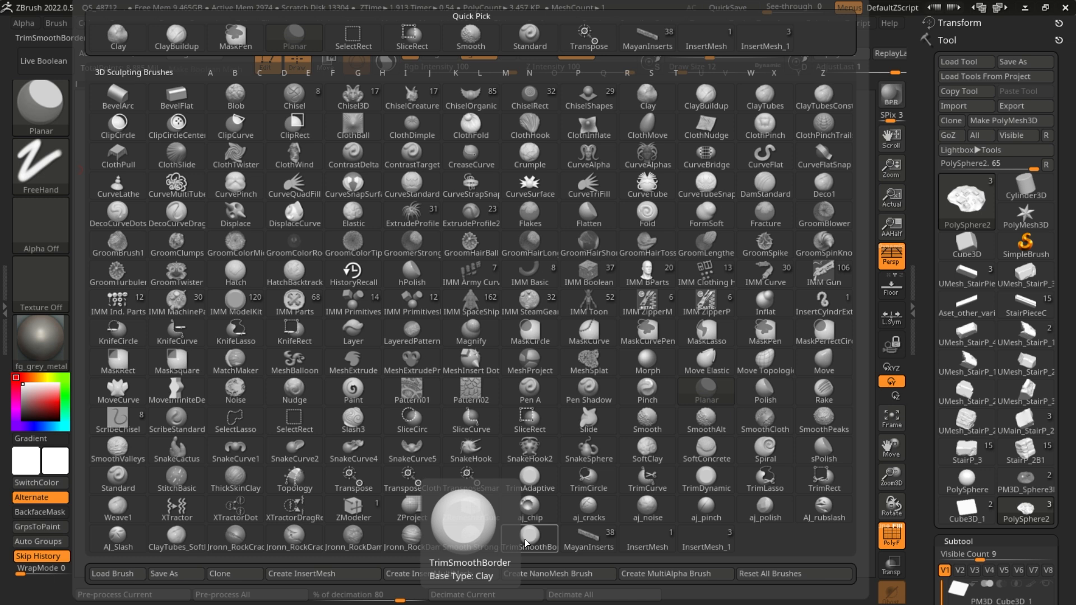
- Assign Alpha 28 to the TrimSmoothBorder brush and to the Planar brush in ZBrush
click(44, 232)
click(245, 229)
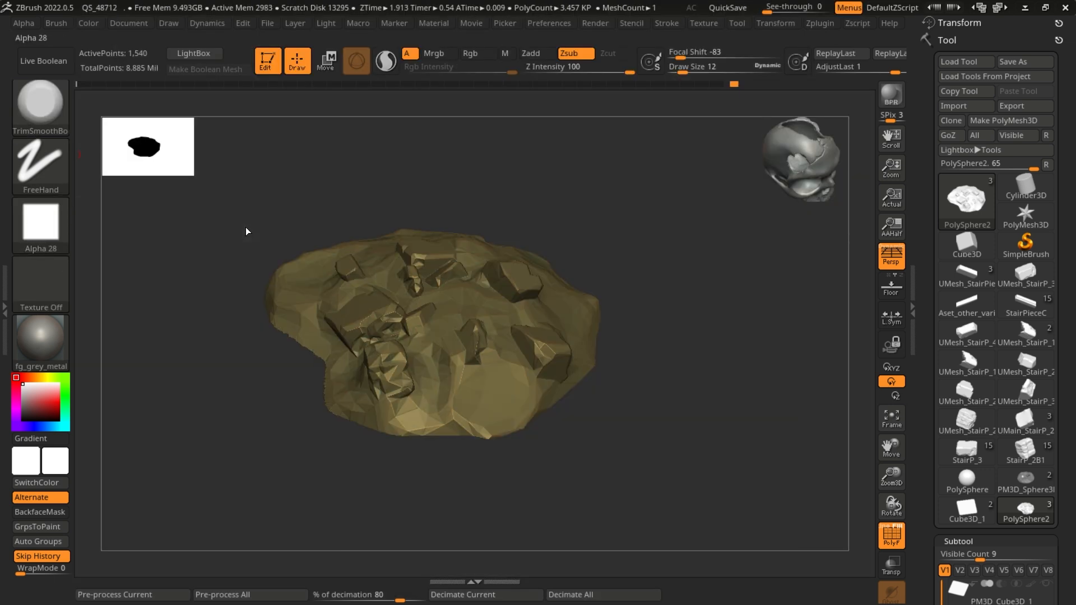
click(31, 117)
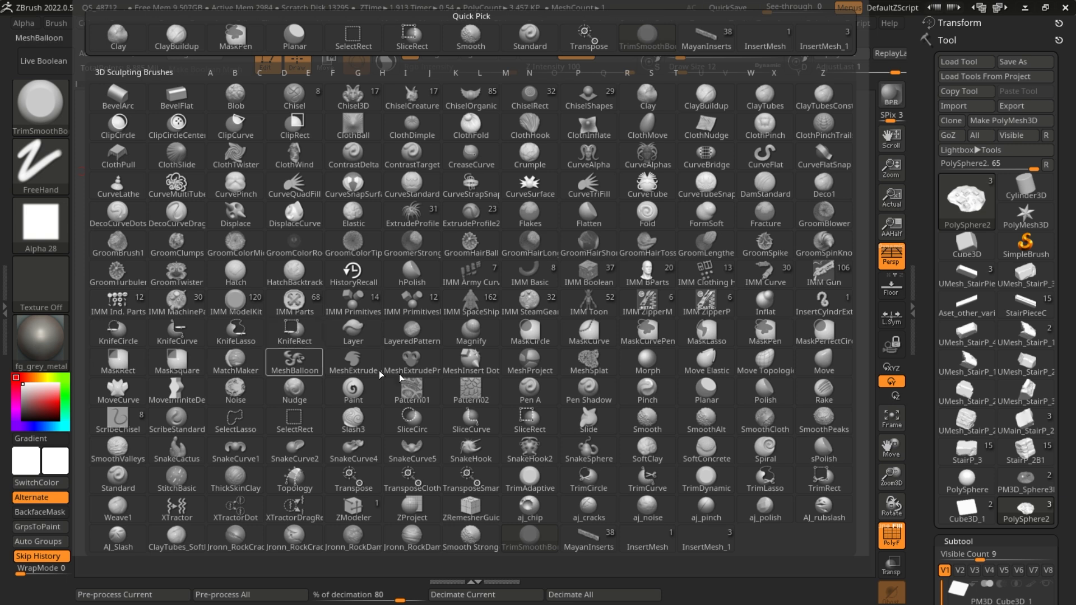
click(707, 390)
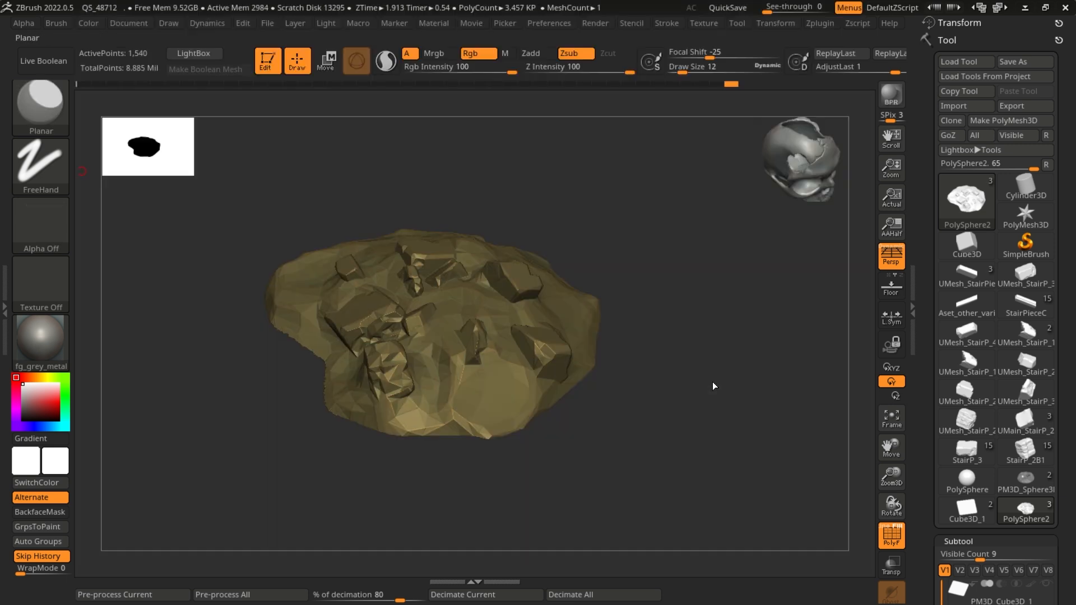
click(65, 248)
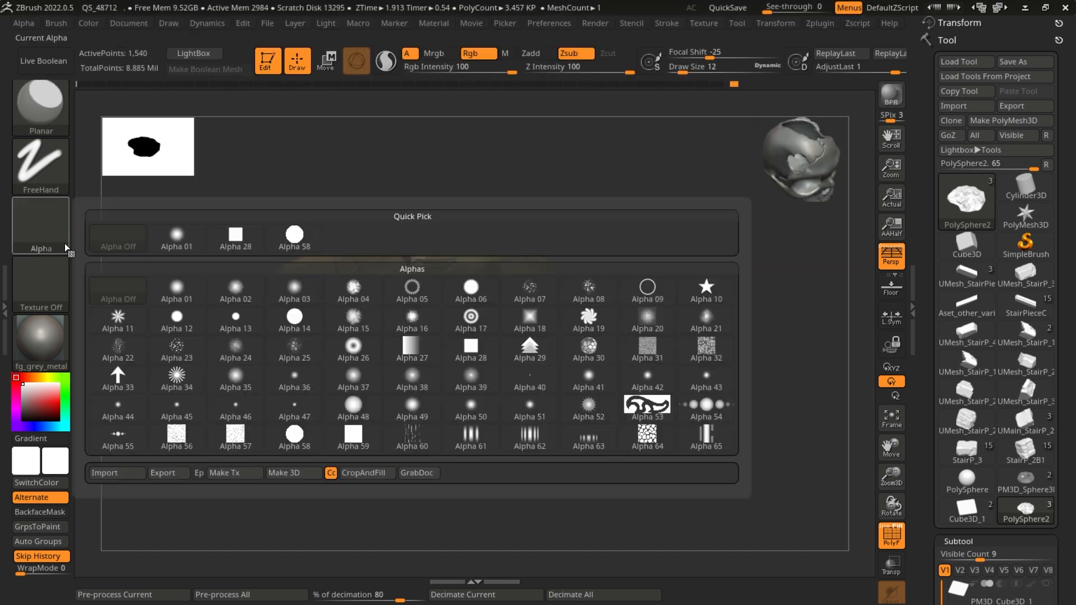
click(238, 239)
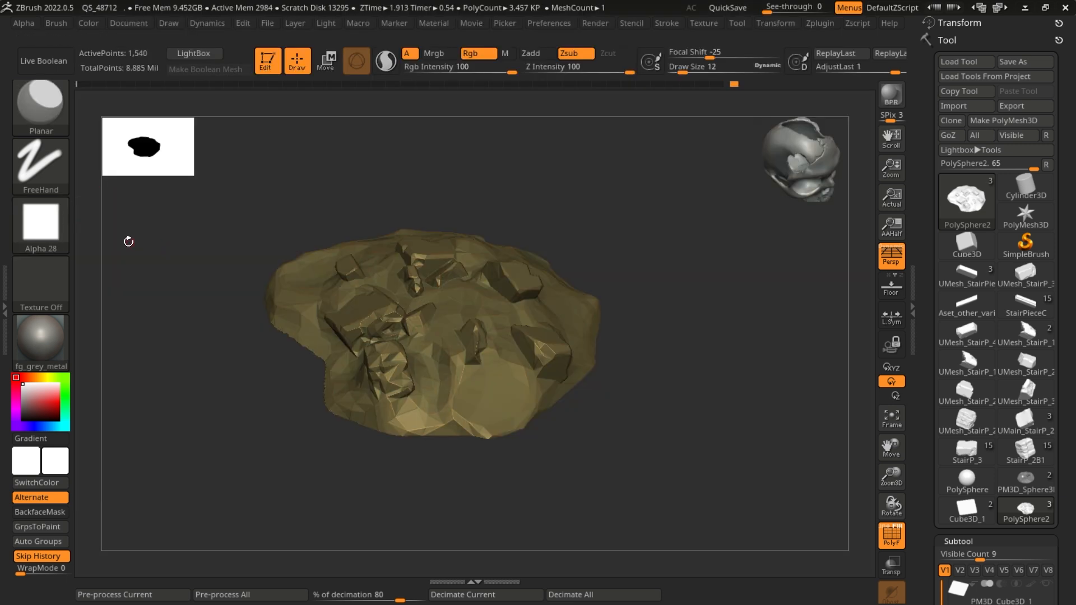
- Select the ClayTubes_Soft sculpting brush
click(34, 124)
click(42, 128)
click(40, 96)
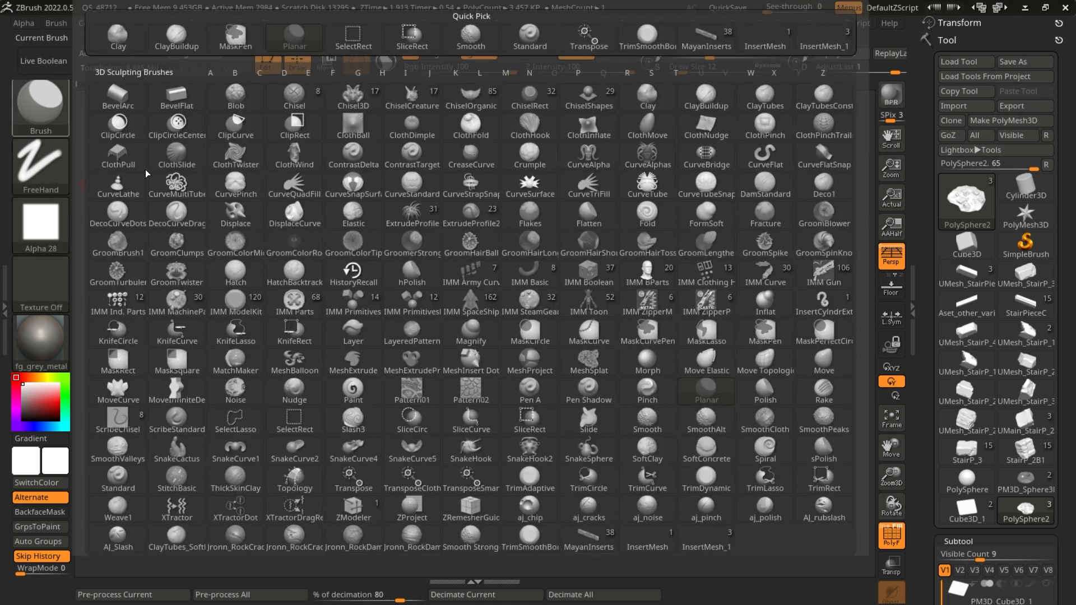
click(193, 543)
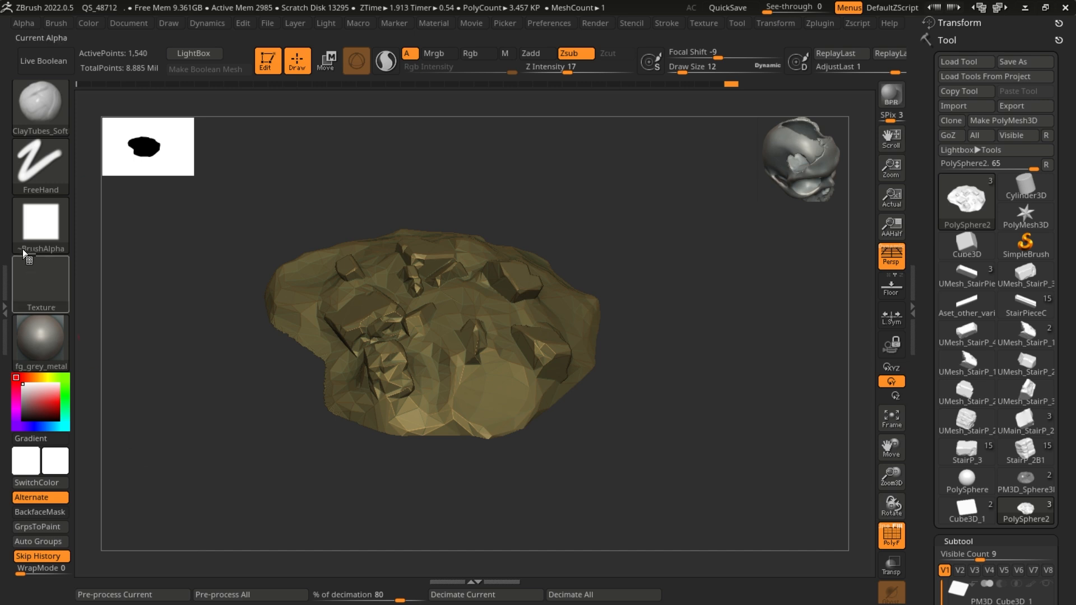
mouse_move(41, 227)
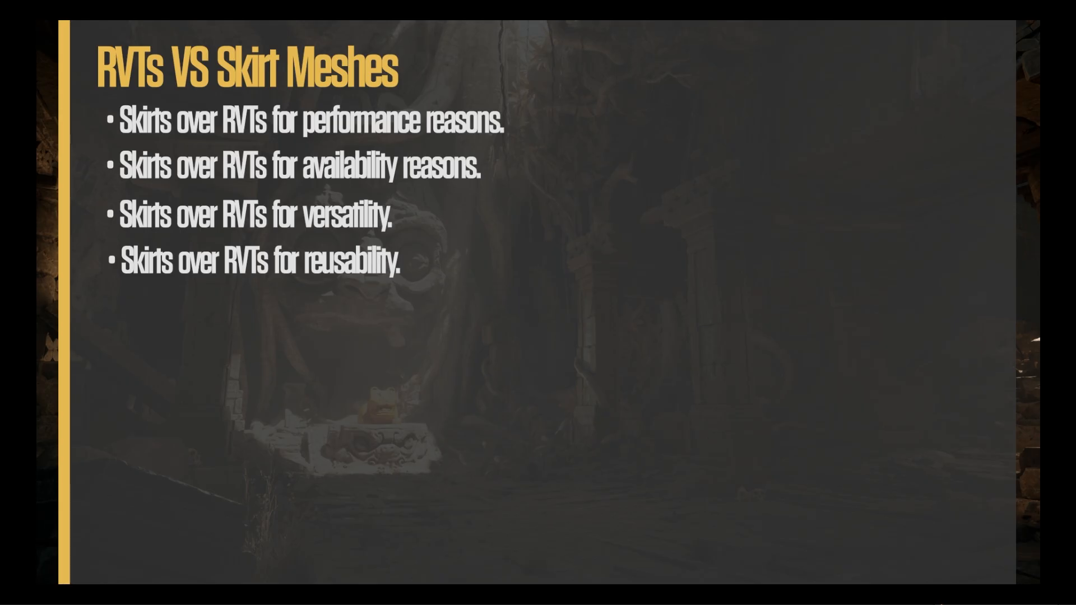
key(Right)
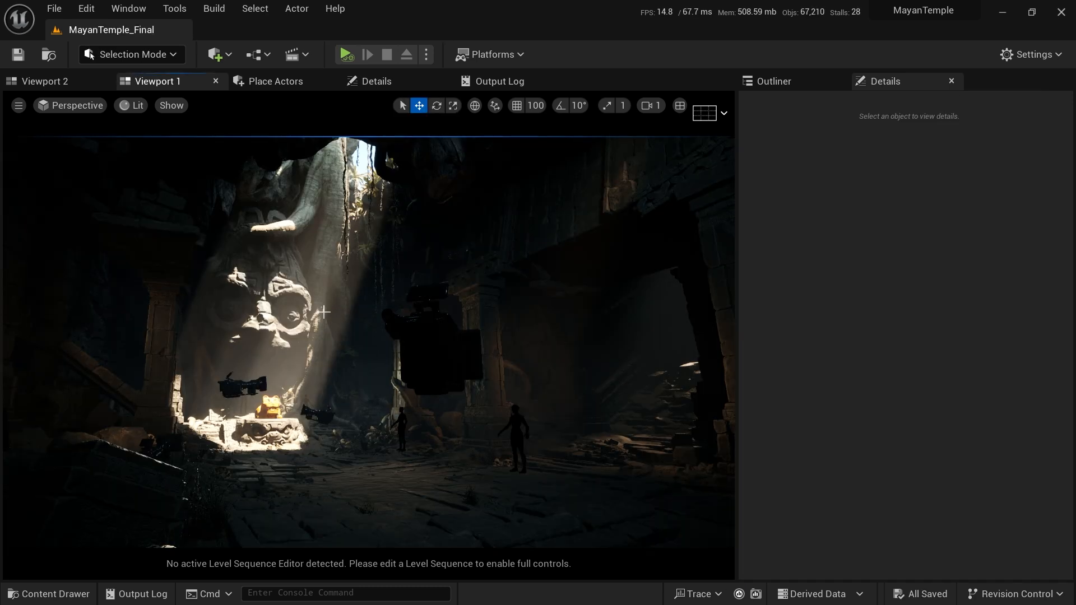
- Detach Viewport 1 of the MayanTemple_Final level into its own window and maximize it
drag(176, 83, 355, 19)
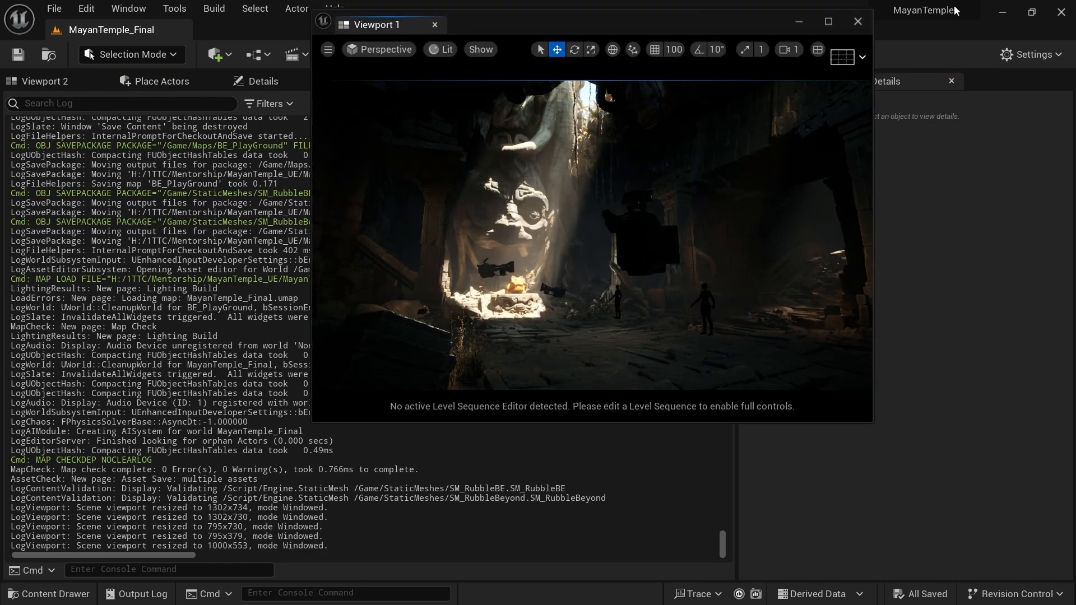
click(832, 22)
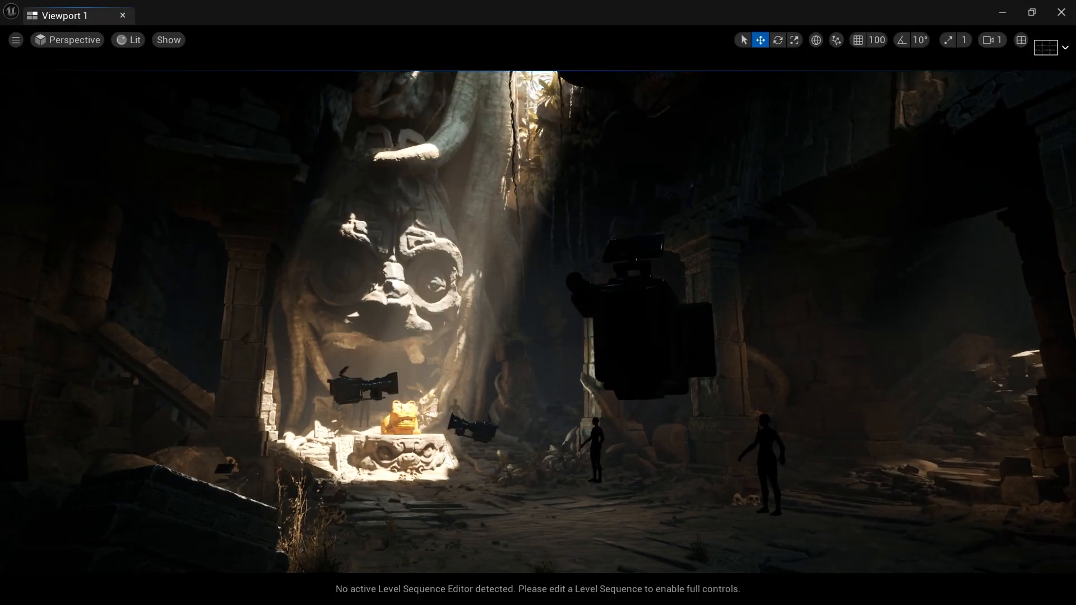
- Show the viewport full screen in Game View and select the small brick cluster on the floor beside the pillar
key(F11)
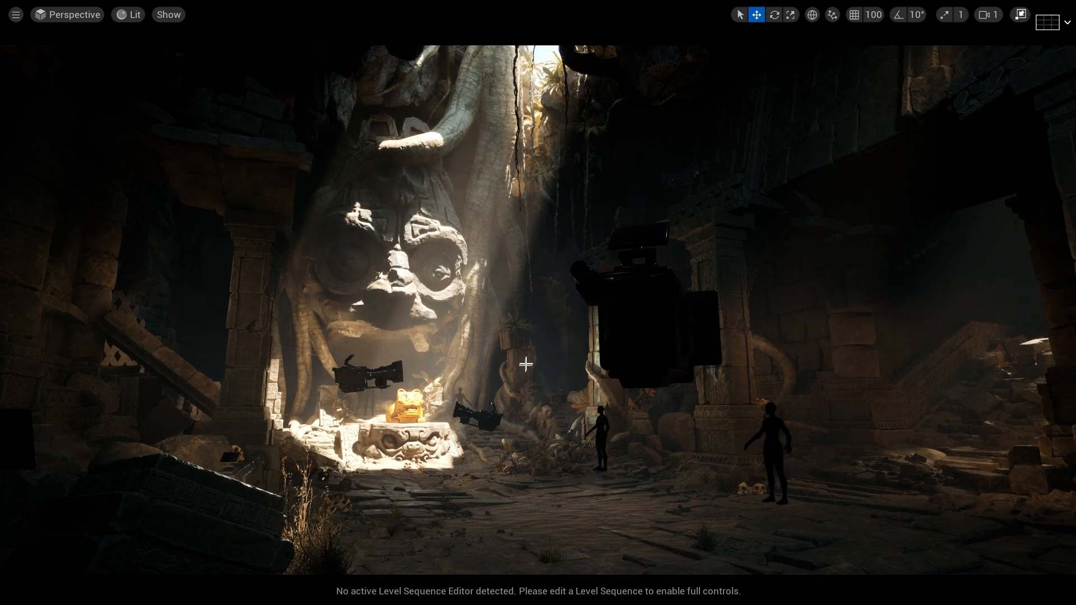
key(g)
right_drag(503, 400, 504, 415)
right_drag(573, 509, 549, 513)
key(w)
right_drag(623, 483, 602, 425)
key(w)
click(599, 431)
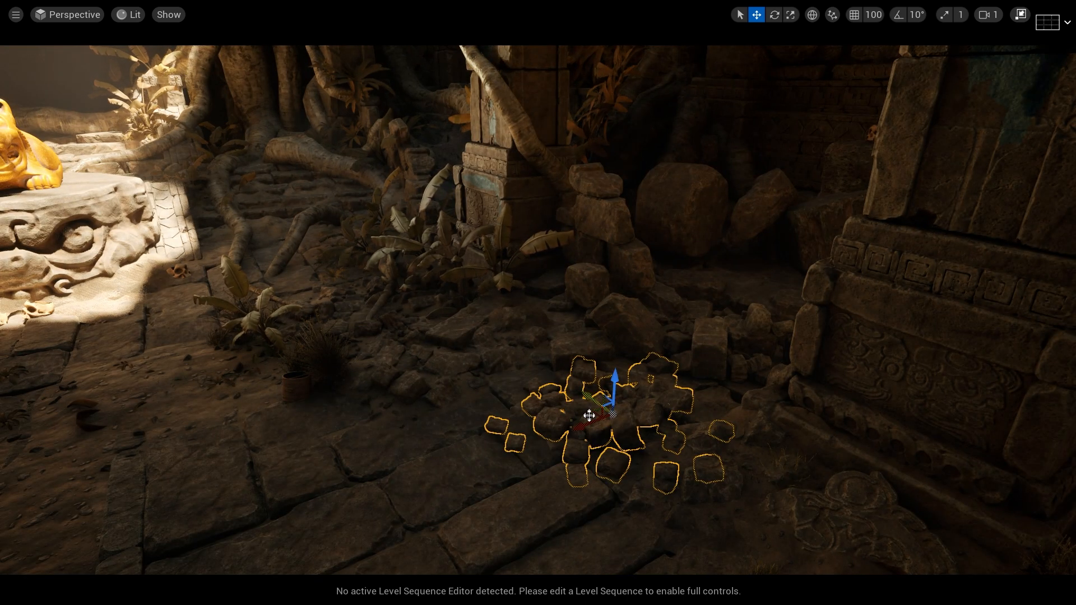
- Try lifting the large boulder pile beside the pillar off the floor, and undo the move
right_drag(480, 380, 460, 381)
right_drag(533, 451, 579, 507)
key(w)
click(450, 311)
right_drag(446, 434, 500, 336)
key(w)
drag(514, 297, 510, 199)
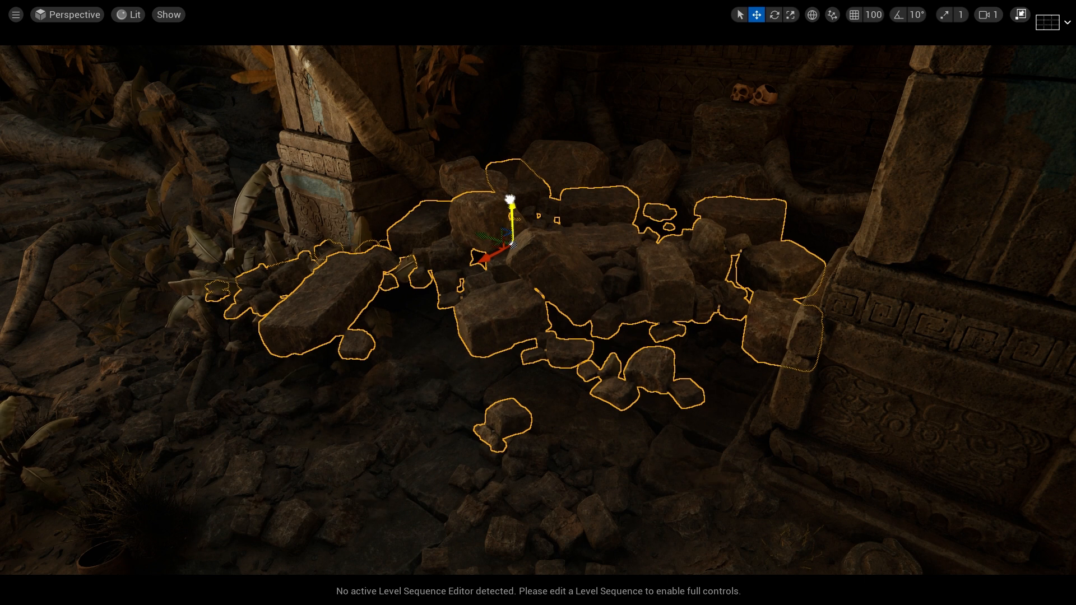
key(ctrl+z)
- Try raising the small brick cluster in front of the boulder pile, and undo the move
right_drag(517, 309, 471, 306)
click(606, 451)
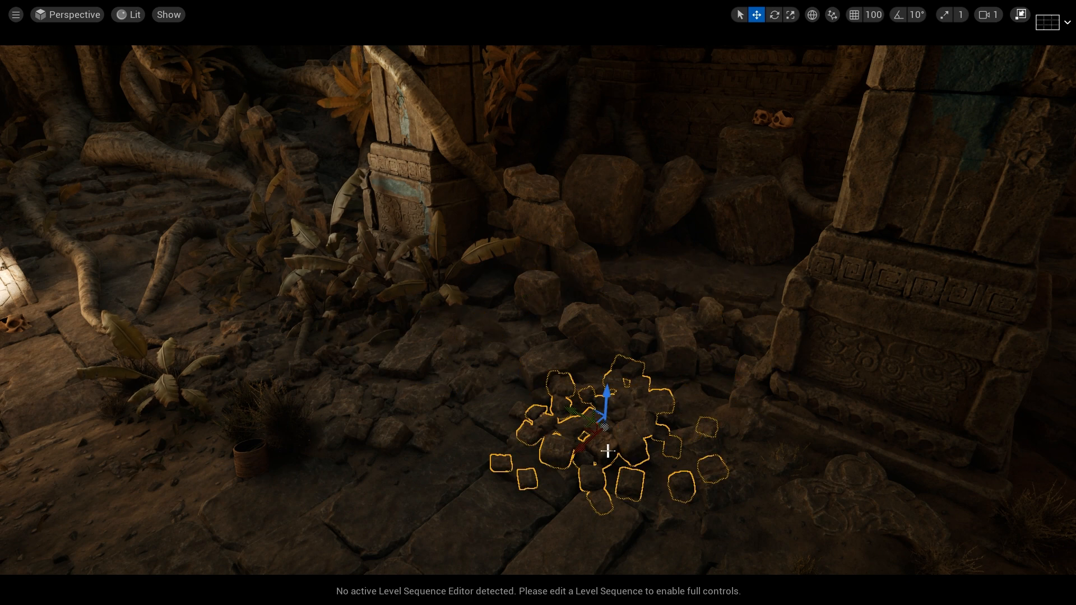
drag(604, 406, 604, 387)
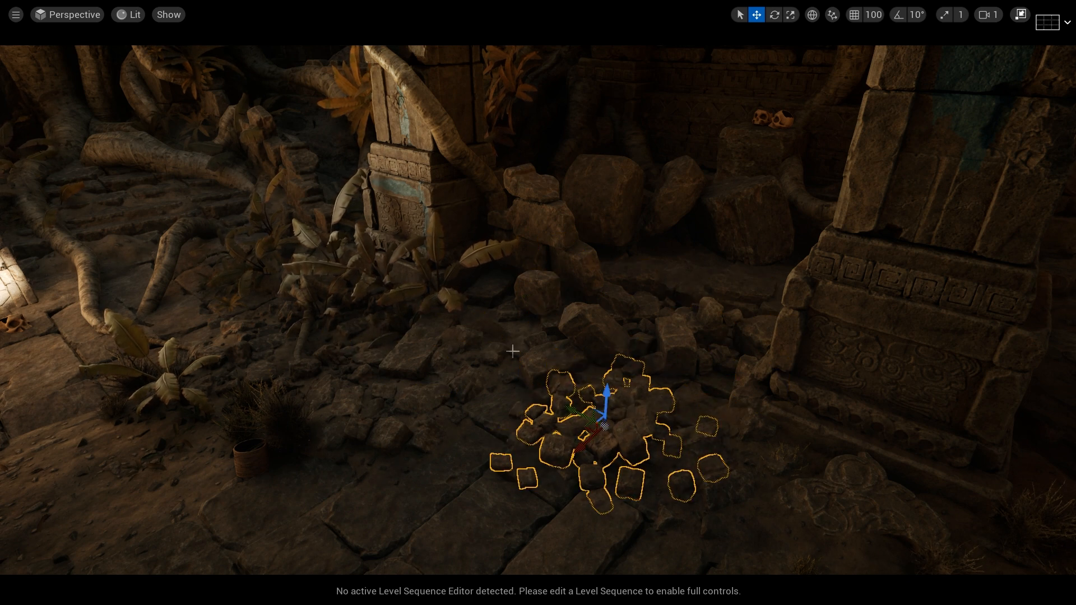
key(ctrl+z)
- View the temple hall and the selected brick cluster from farther back and above, and clear the selection
right_drag(486, 381, 495, 353)
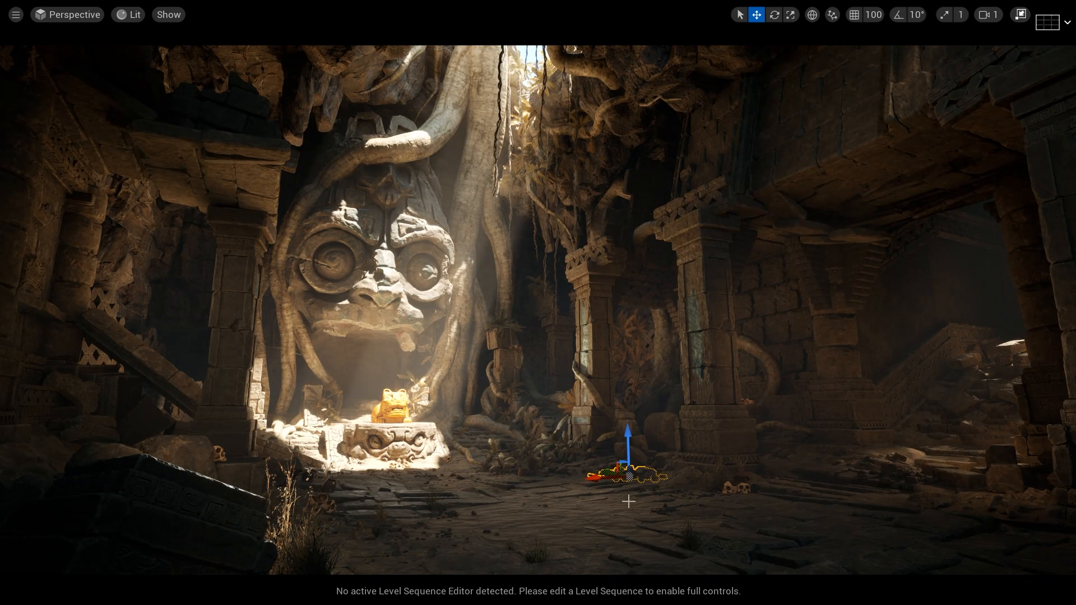
alt+drag(587, 492, 588, 496)
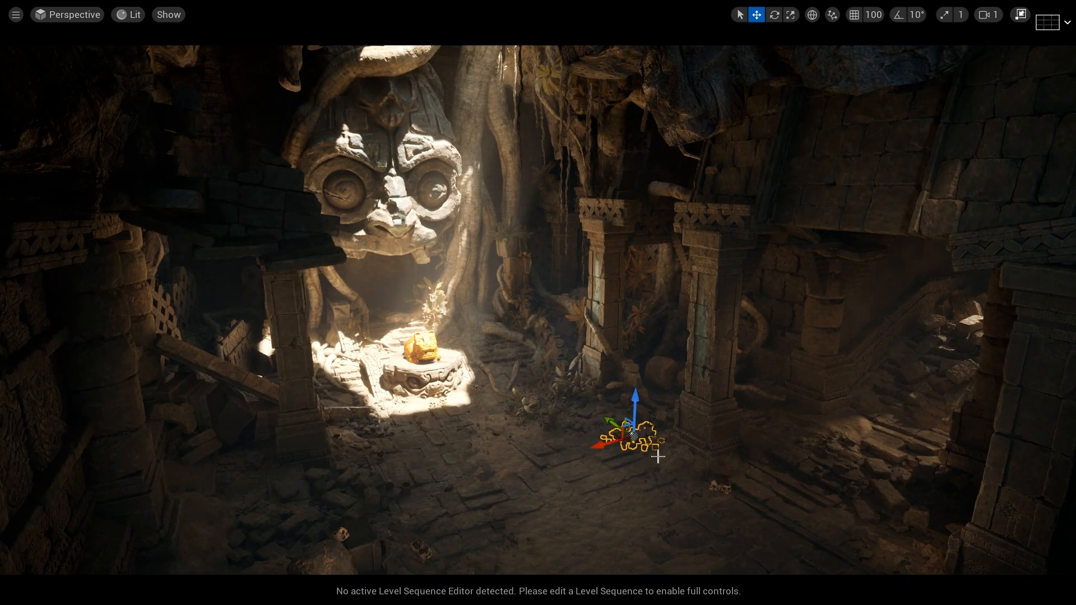
key(Escape)
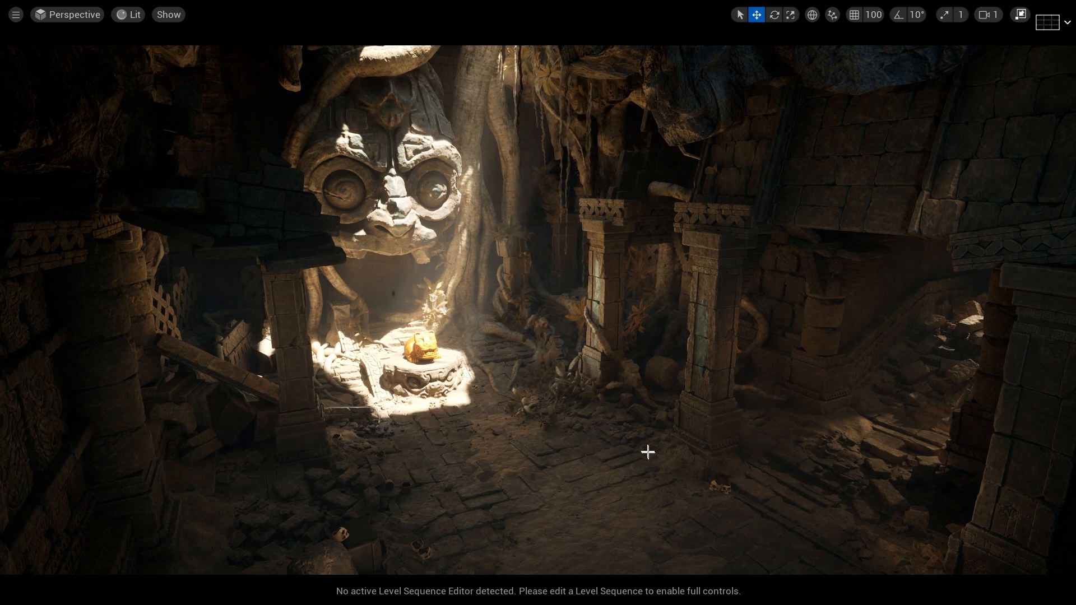
- Select the small brick cluster, switch to the dirt mound next to it, and examine the mound up close
click(627, 441)
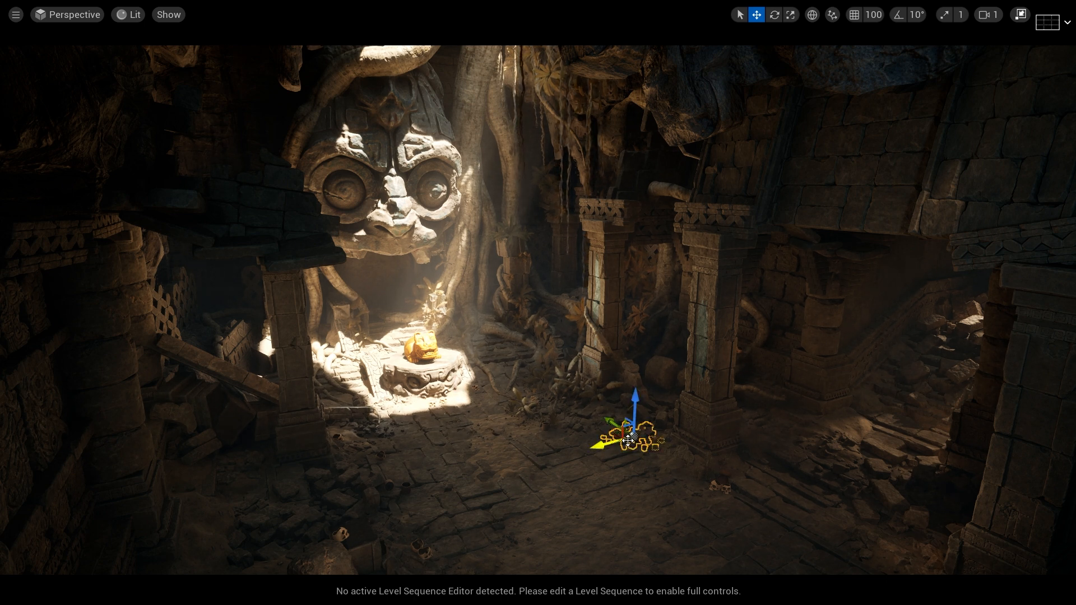
click(582, 424)
right_drag(608, 441, 636, 440)
key(w)
key(q)
key(w)
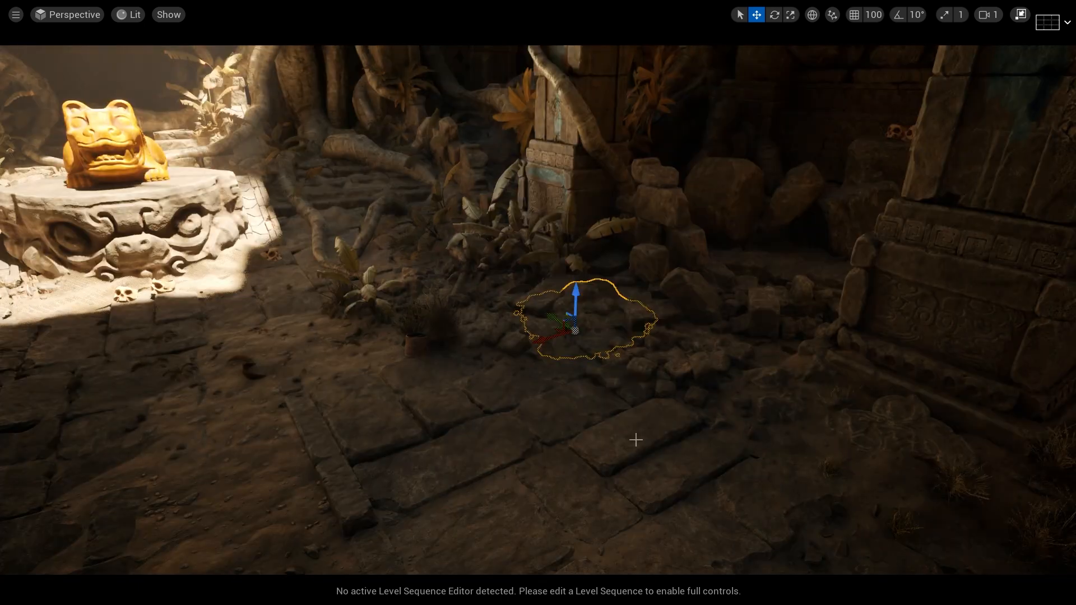
middle_drag(636, 440, 670, 449)
drag(670, 449, 679, 424)
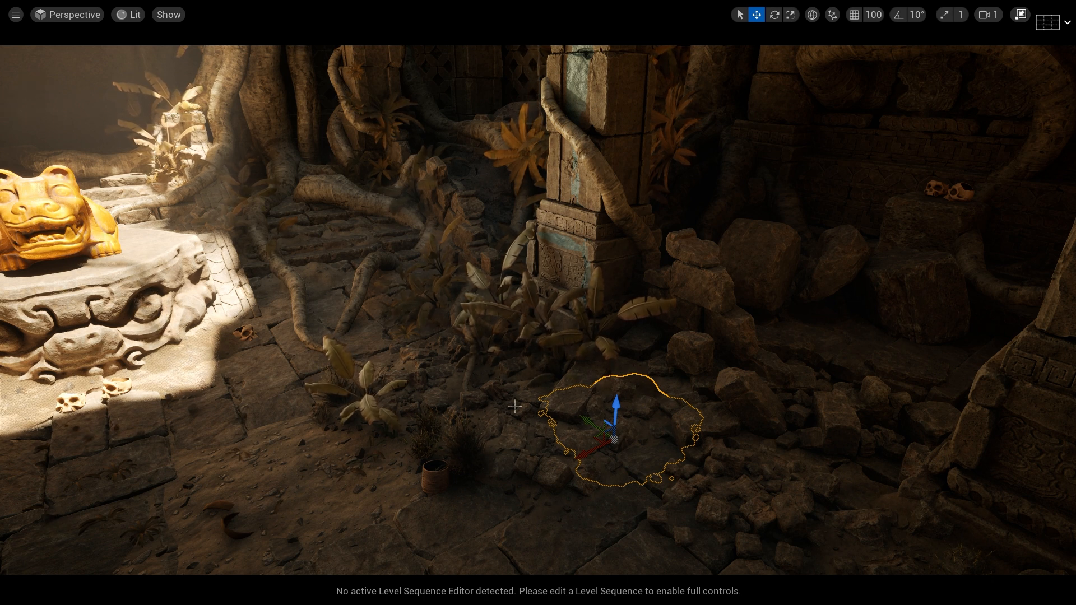
- Raise the large boulder pile between the two pillars to expose the ground beneath, and undo the move
key(s)
right_drag(590, 408, 628, 405)
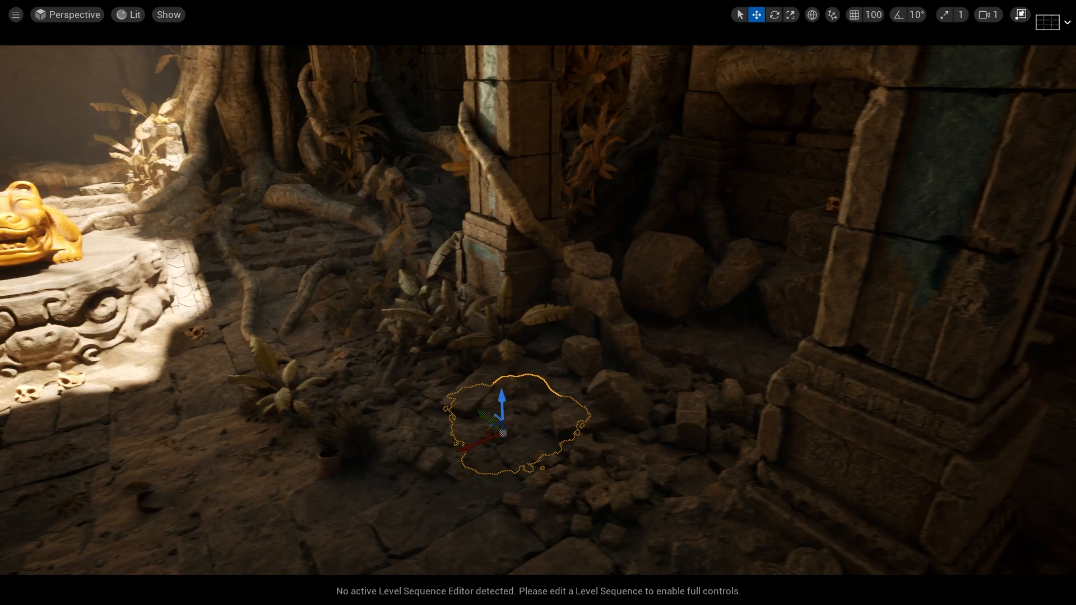
click(599, 402)
drag(606, 328, 605, 270)
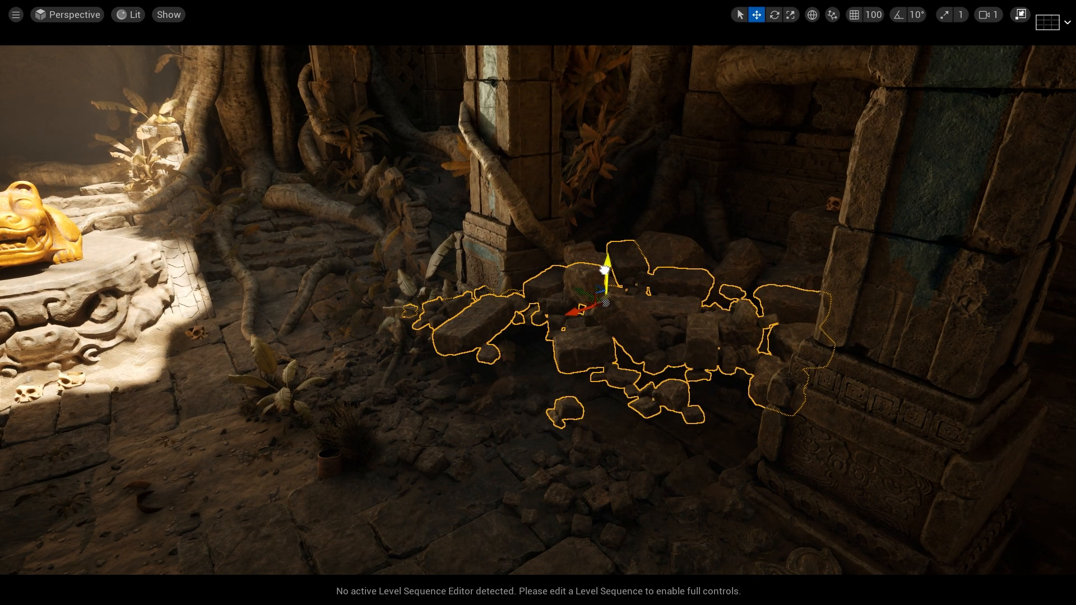
key(ctrl+z)
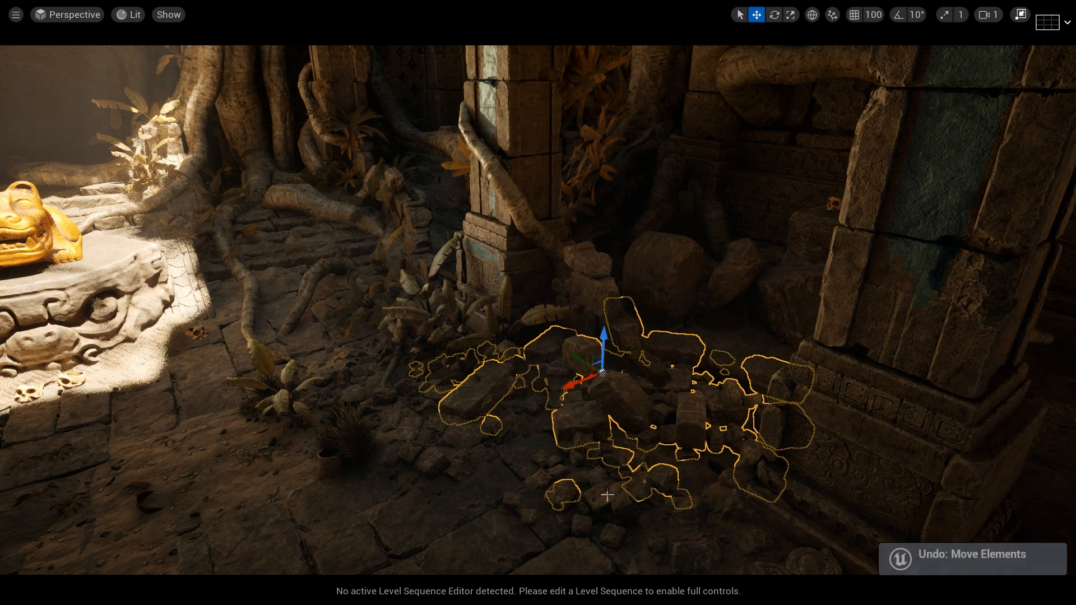
- Inspect the small brick cluster and the rocky dirt mound beside the plants by selecting each in turn
click(585, 487)
right_drag(486, 471, 515, 498)
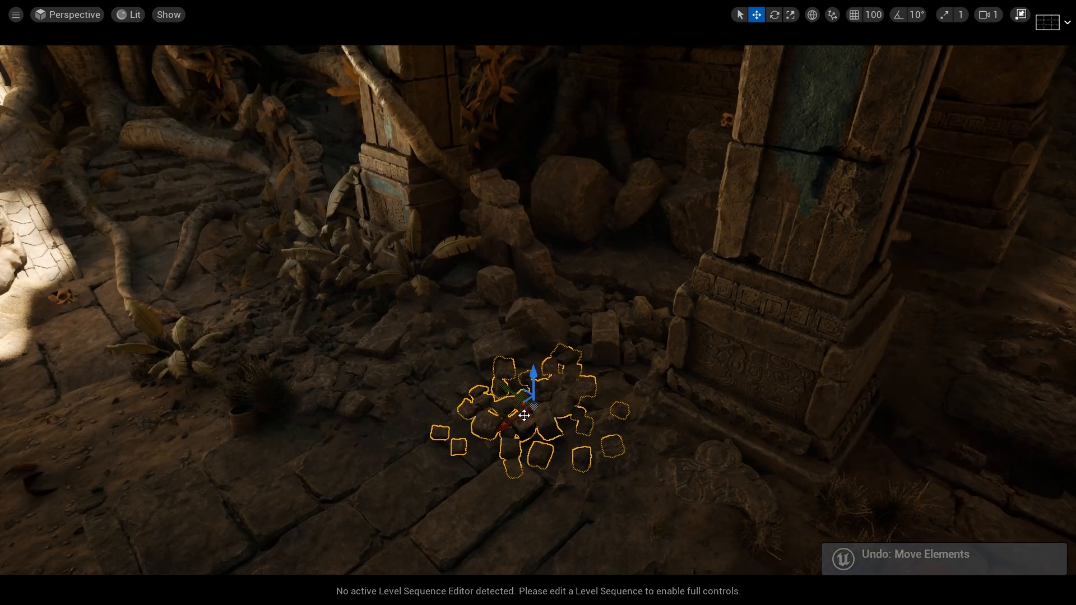
right_drag(439, 435, 392, 434)
right_drag(477, 371, 446, 364)
click(467, 379)
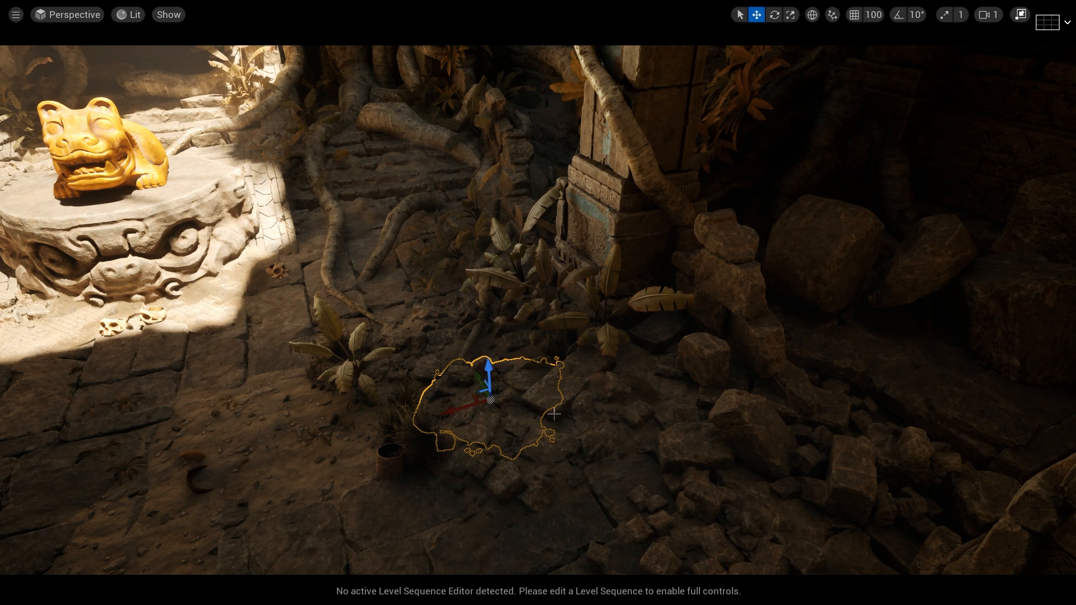
- Focus on the rocky dirt mound in front of the plants, try moving it off the floor, and undo the moves
key(f)
key(w)
right_drag(549, 416, 628, 401)
drag(491, 417, 465, 283)
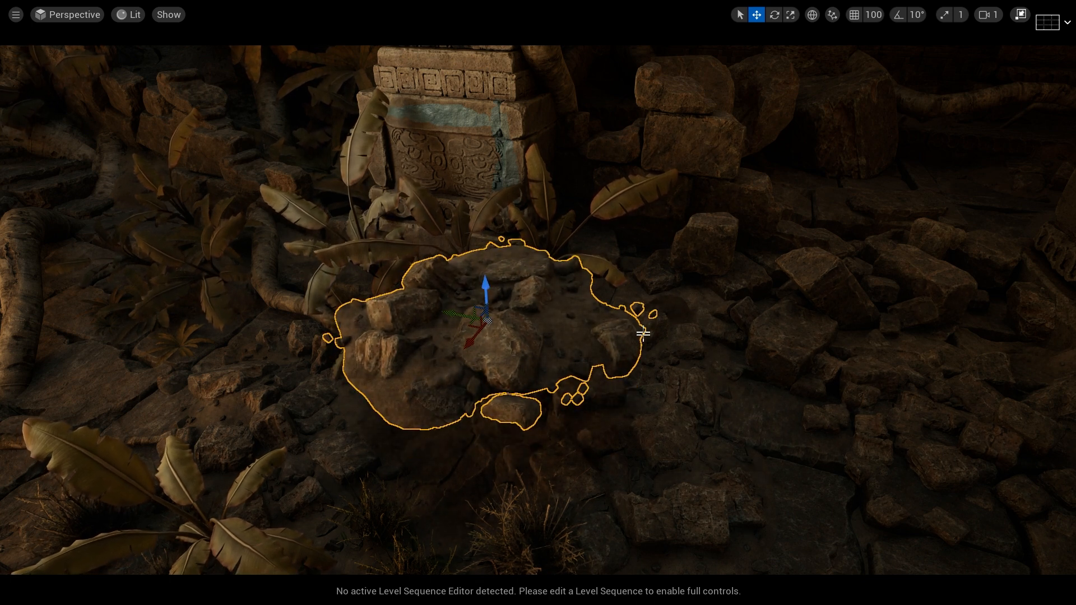
drag(485, 290, 518, 407)
key(ctrl+z)
key(ctrl+z)
- Try lifting the large boulder pile next to the plants, and undo the move
right_drag(711, 382, 716, 210)
click(637, 162)
drag(638, 162, 643, 114)
key(ctrl+z)
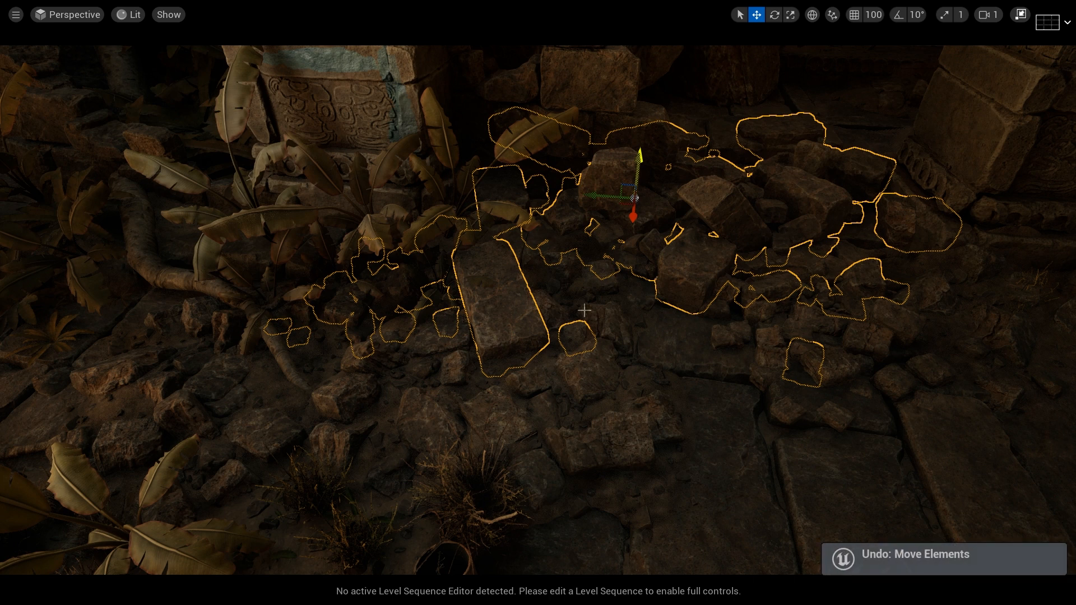
- Select the rocky mound beside the lone broad-leaf plant, try raising it, and undo the move
right_drag(584, 310, 505, 409)
right_drag(559, 385, 530, 317)
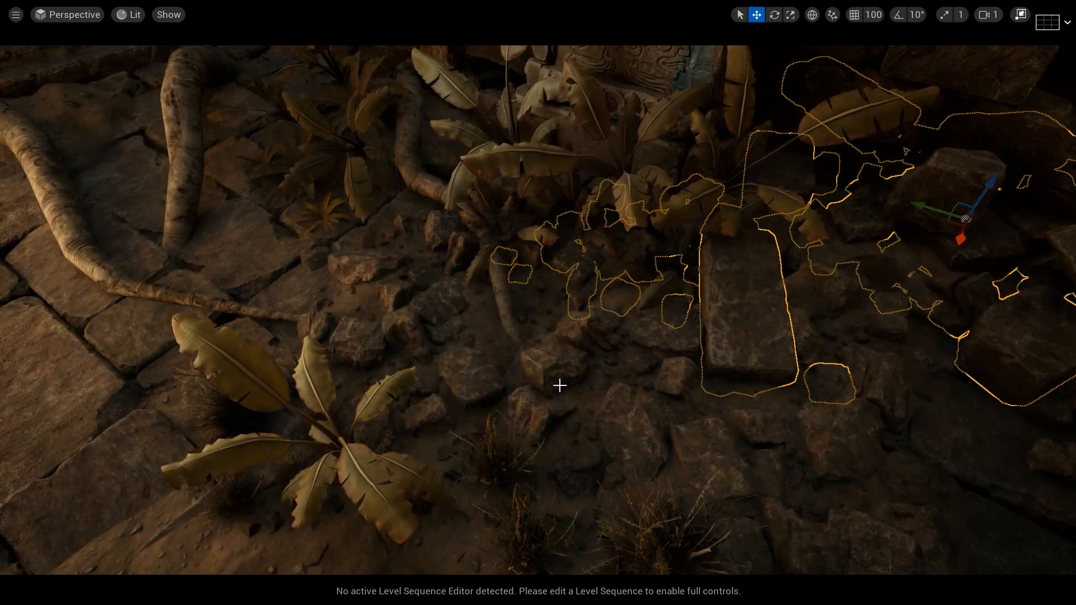
click(560, 386)
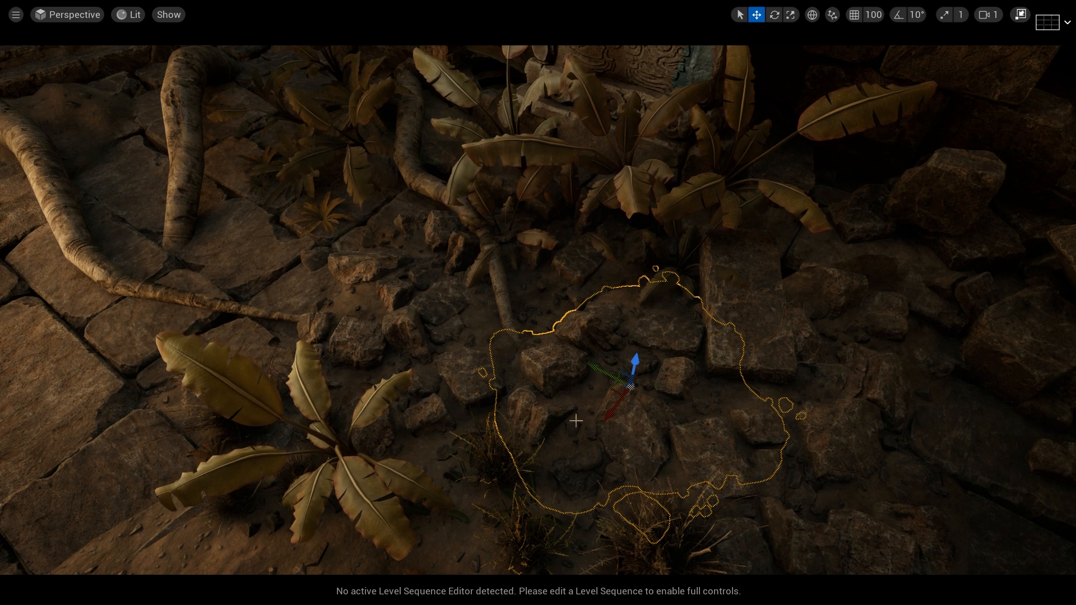
drag(634, 366, 627, 335)
key(ctrl+z)
- Try moving the rocky mound with the skull at the base of the carved pillar, and undo the move
right_drag(524, 418, 502, 389)
key(w)
right_drag(413, 365, 503, 357)
mouse_move(339, 353)
right_down()
mouse_move(299, 355)
mouse_move(340, 371)
right_up()
key(s)
drag(336, 335, 315, 368)
right_drag(315, 369, 543, 401)
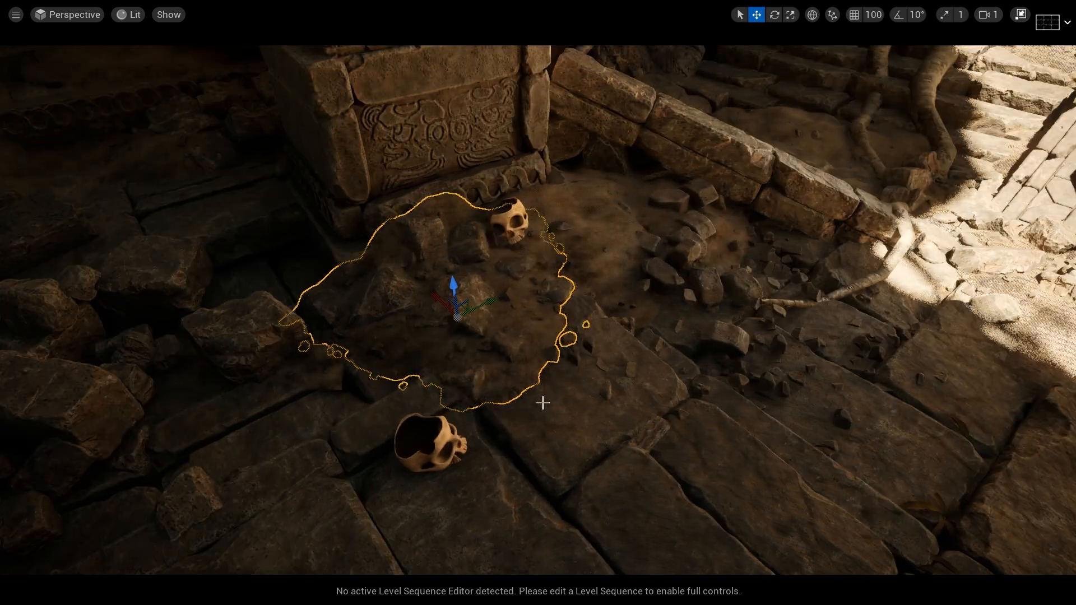
key(ctrl+z)
- Select the smooth dirt mound under the skull by the carved pillar, try moving it, and undo the move
right_drag(695, 432, 723, 448)
right_drag(656, 435, 619, 423)
right_drag(610, 331, 596, 330)
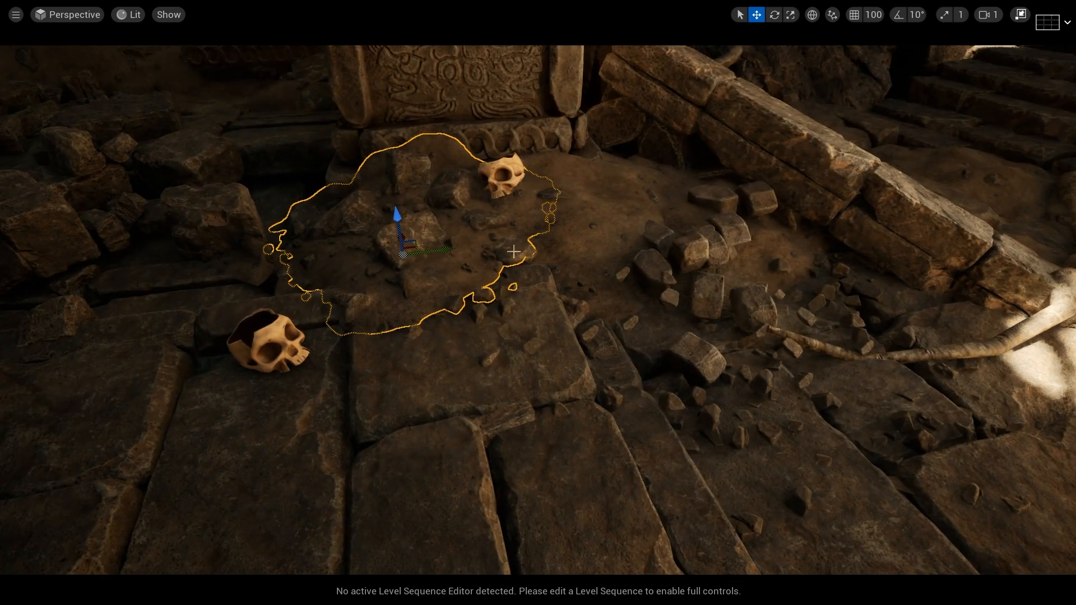
click(603, 217)
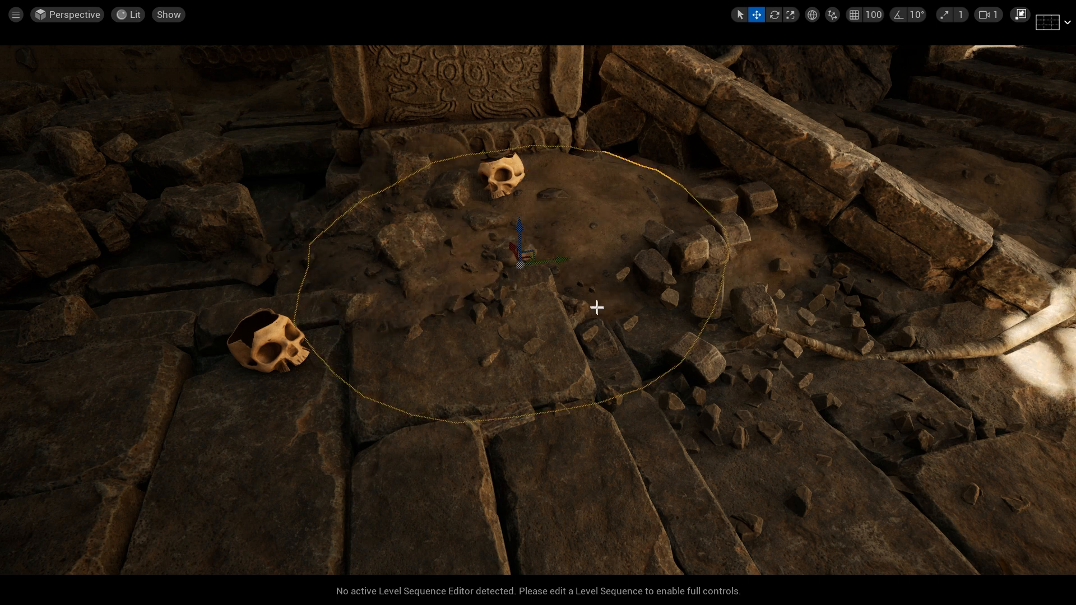
right_drag(590, 333, 645, 405)
right_drag(529, 286, 558, 329)
drag(557, 307, 657, 313)
key(ctrl+z)
- Try raising the round dirt mound beside the fallen block wall, and undo the move
right_drag(580, 236, 597, 258)
key(s)
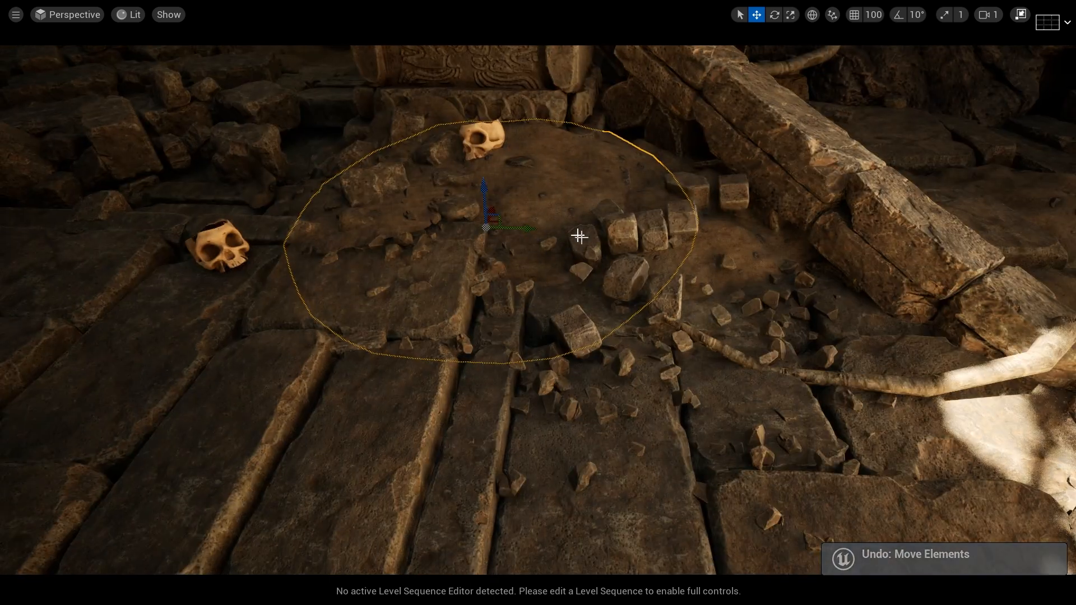
key(s)
right_drag(542, 469, 524, 433)
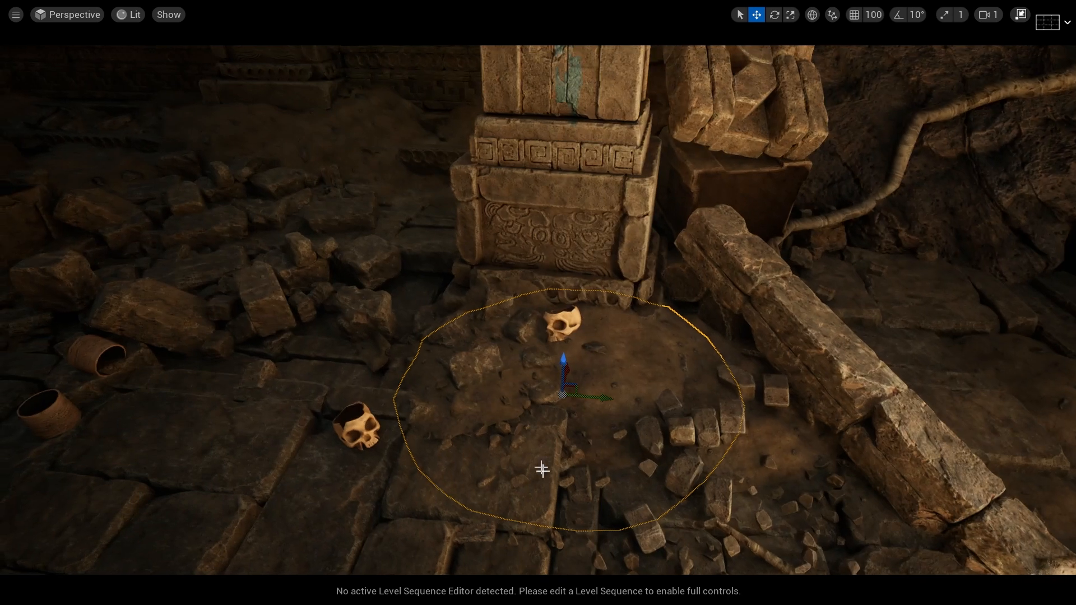
right_drag(665, 429, 610, 460)
key(w)
click(571, 405)
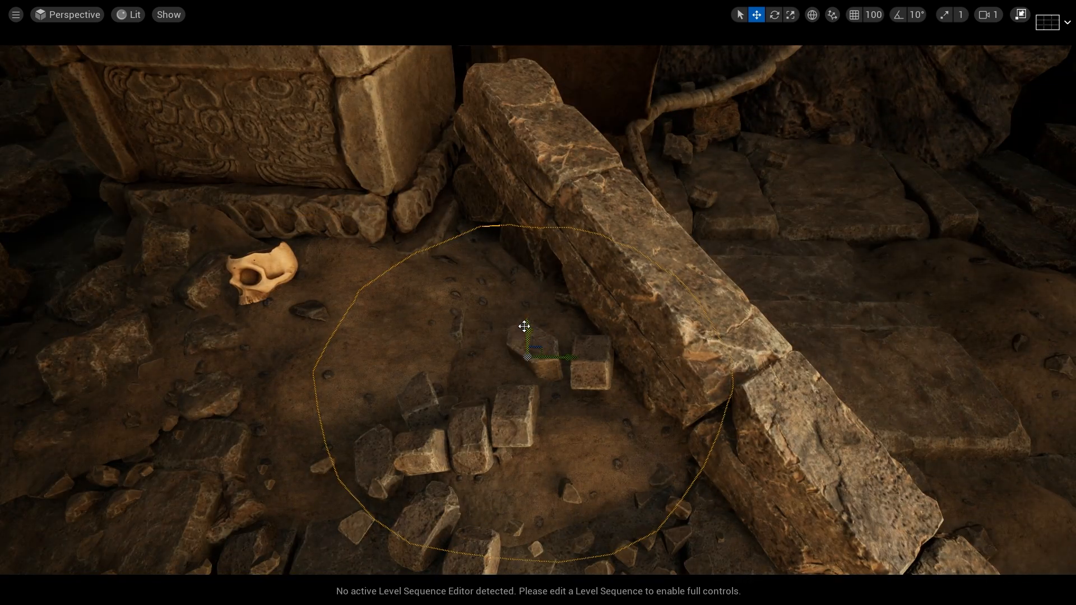
drag(526, 327, 509, 293)
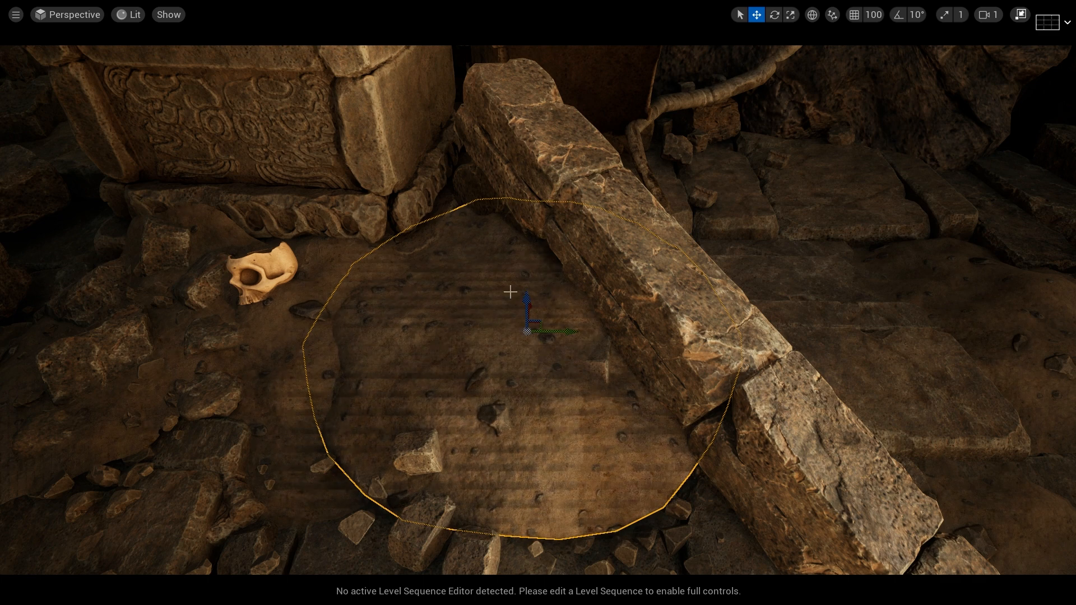
key(ctrl+z)
- Examine the layered debris by the fallen block wall, selecting the loose stone bricks and the smooth dirt mound in turn
key(w)
right_drag(476, 333, 519, 341)
key(s)
key(a)
right_drag(656, 331, 712, 335)
key(a)
right_drag(608, 319, 595, 318)
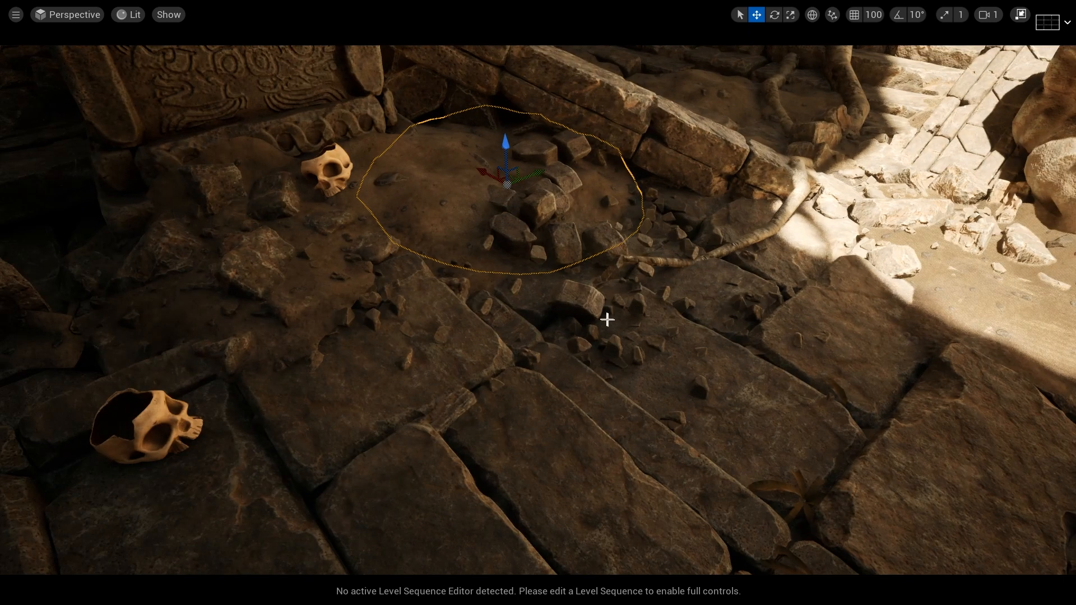
click(572, 235)
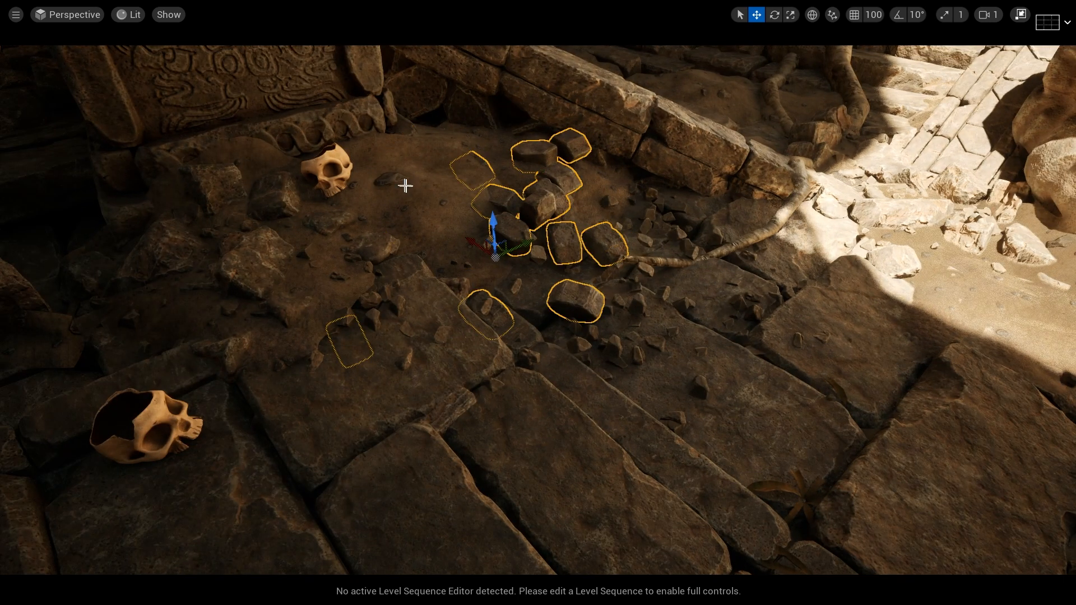
click(439, 158)
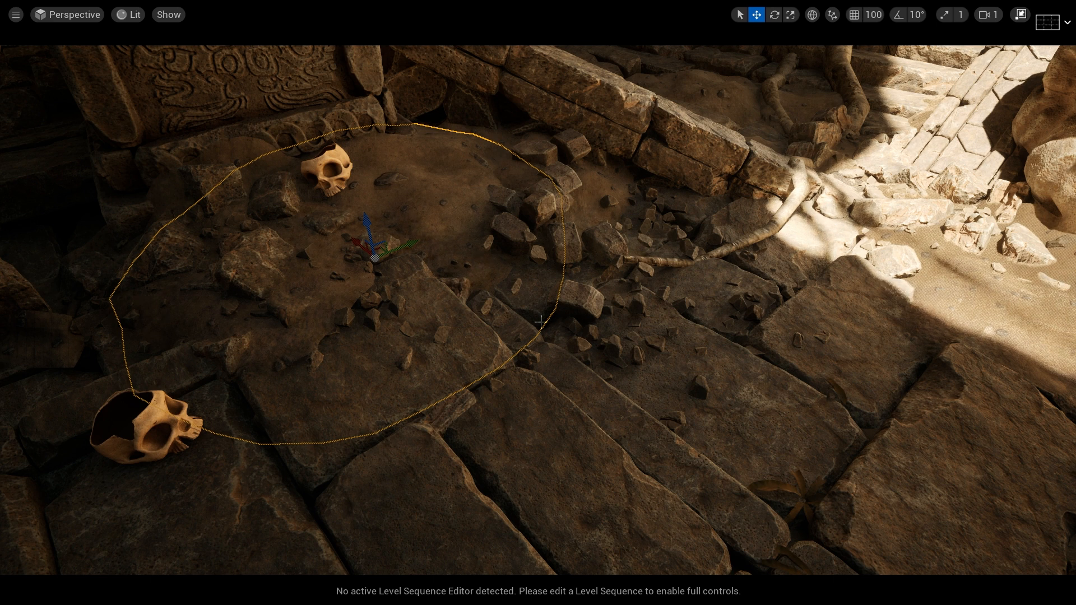
- Select the scattered pebbles near the fallen block wall, try lifting them, undo the move, and clear the selection
right_drag(553, 339, 609, 325)
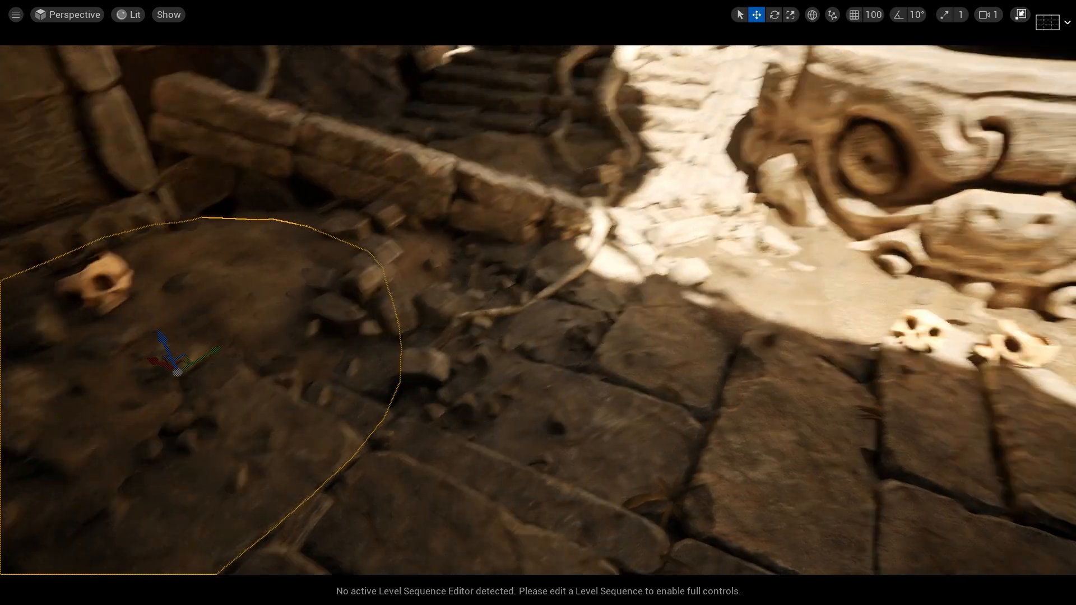
right_drag(510, 348, 465, 368)
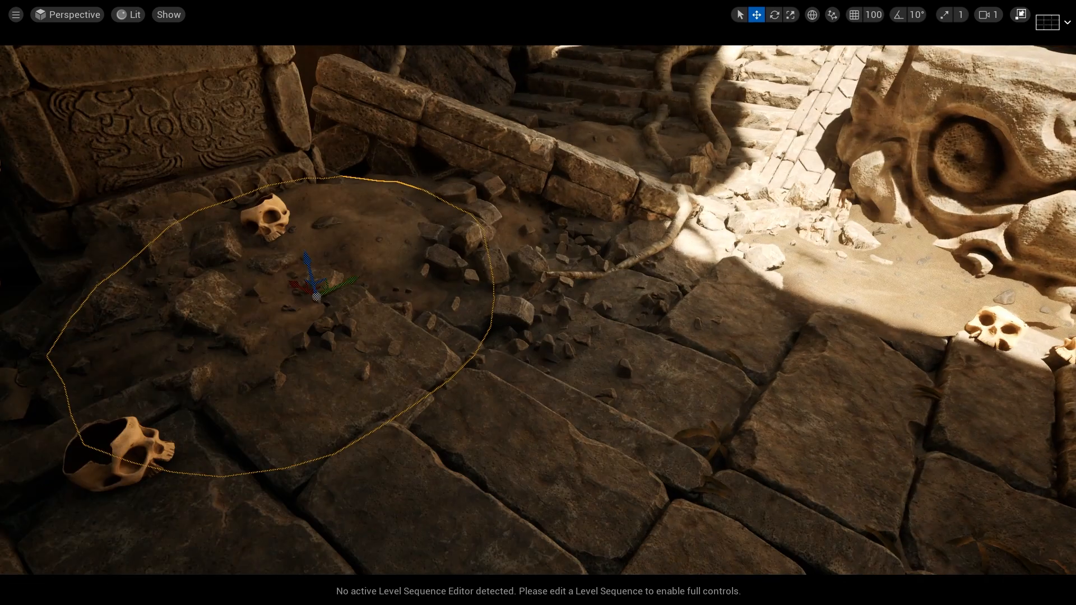
drag(510, 348, 500, 298)
click(476, 359)
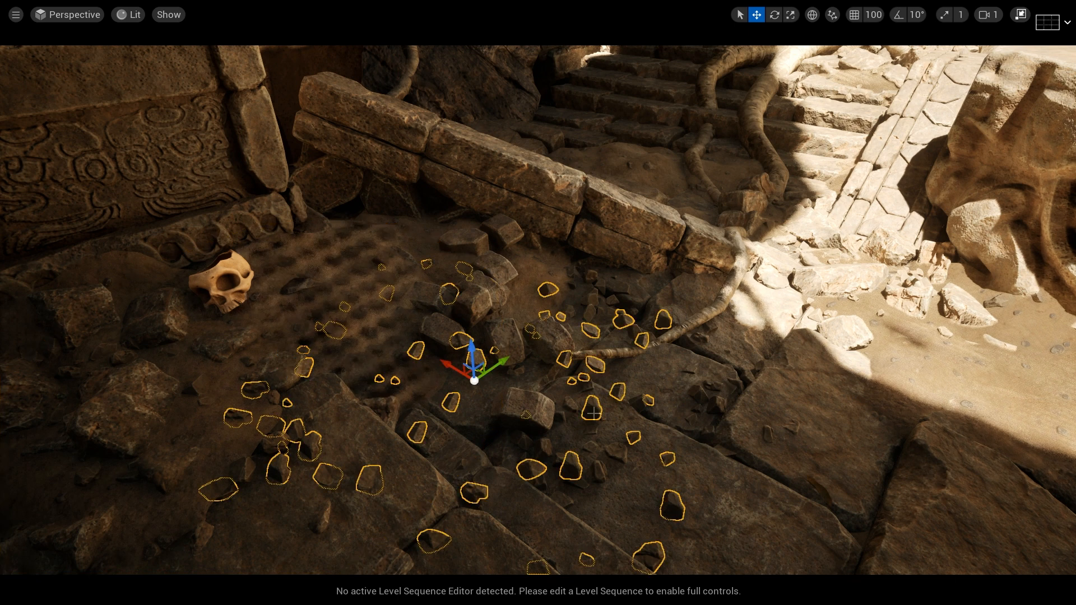
drag(522, 387, 521, 440)
drag(474, 289, 465, 229)
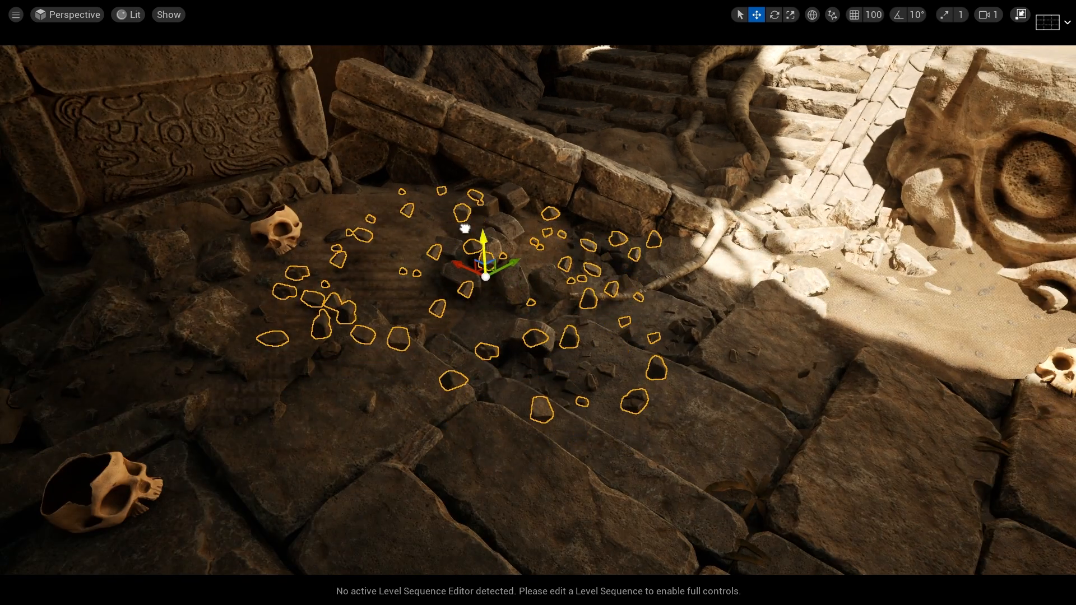
key(ctrl+z)
drag(555, 400, 555, 456)
key(Escape)
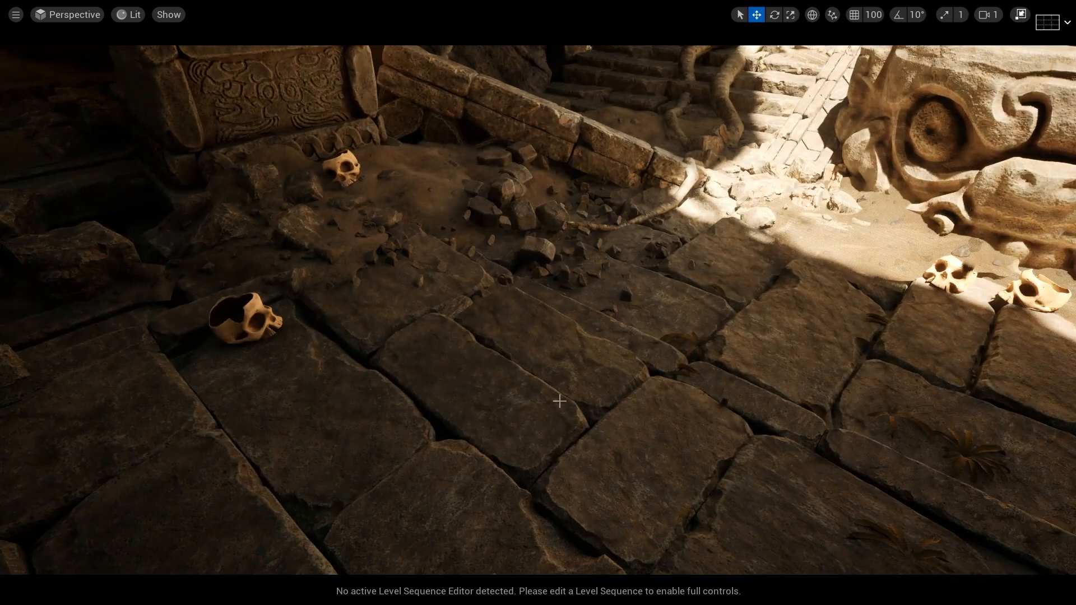
- Try raising the dirt mound behind the fallen block wall at the foot of the steps, and undo the move
right_drag(558, 400, 524, 359)
right_drag(624, 382, 639, 388)
right_drag(457, 298, 504, 306)
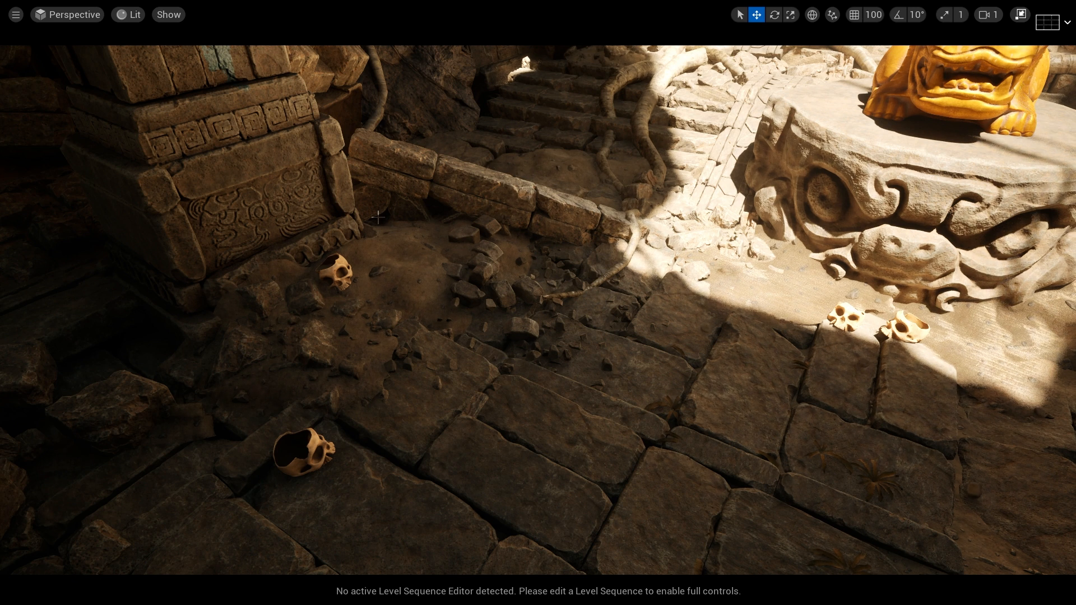
drag(411, 262, 412, 336)
right_drag(411, 262, 378, 238)
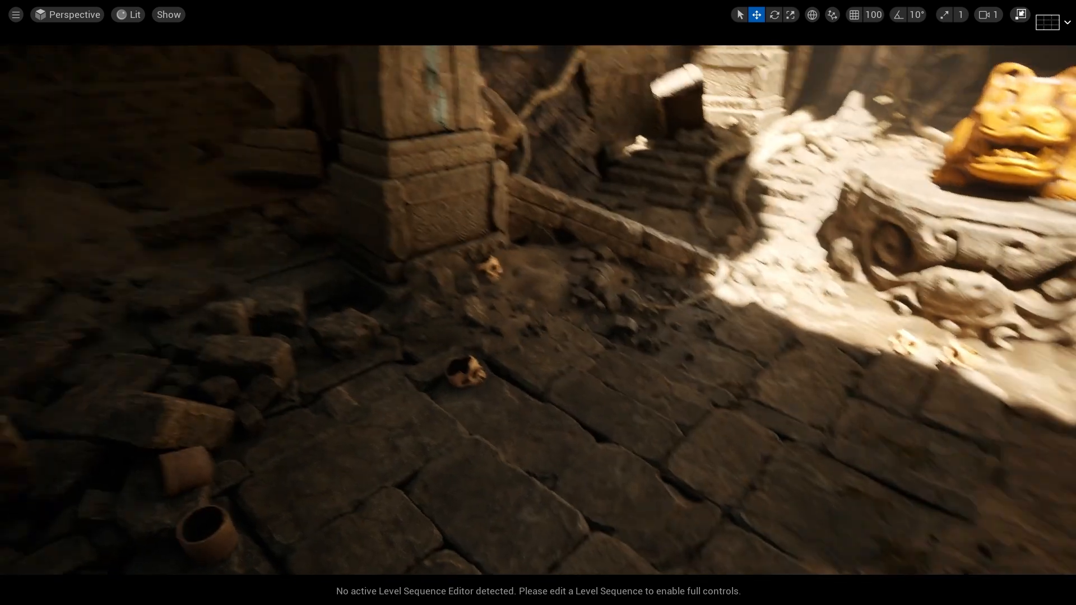
right_drag(499, 247, 493, 244)
right_drag(568, 357, 633, 344)
drag(543, 343, 519, 241)
click(537, 335)
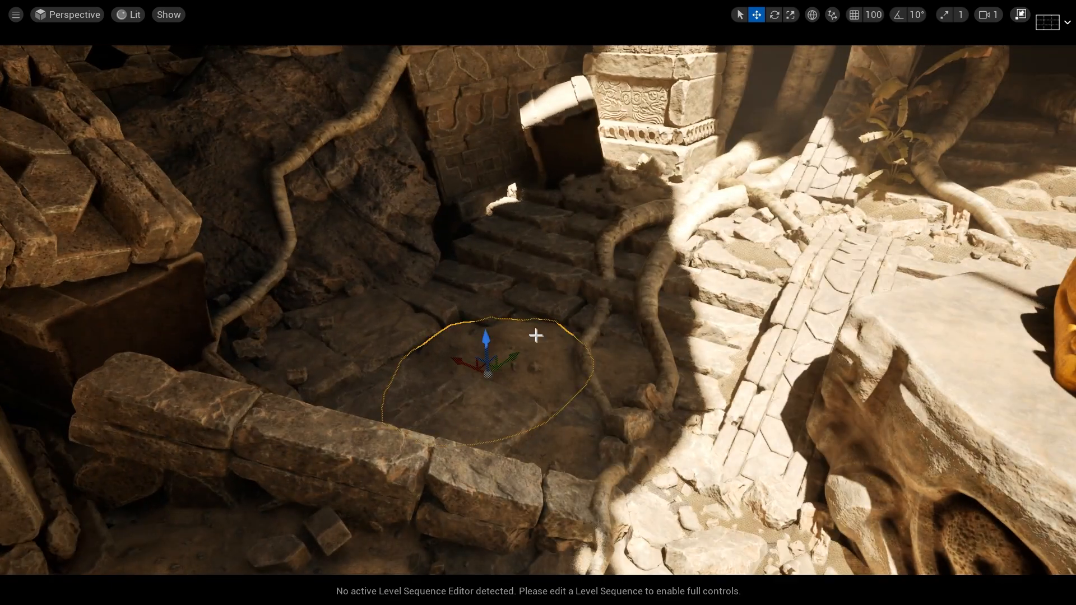
drag(485, 339, 482, 304)
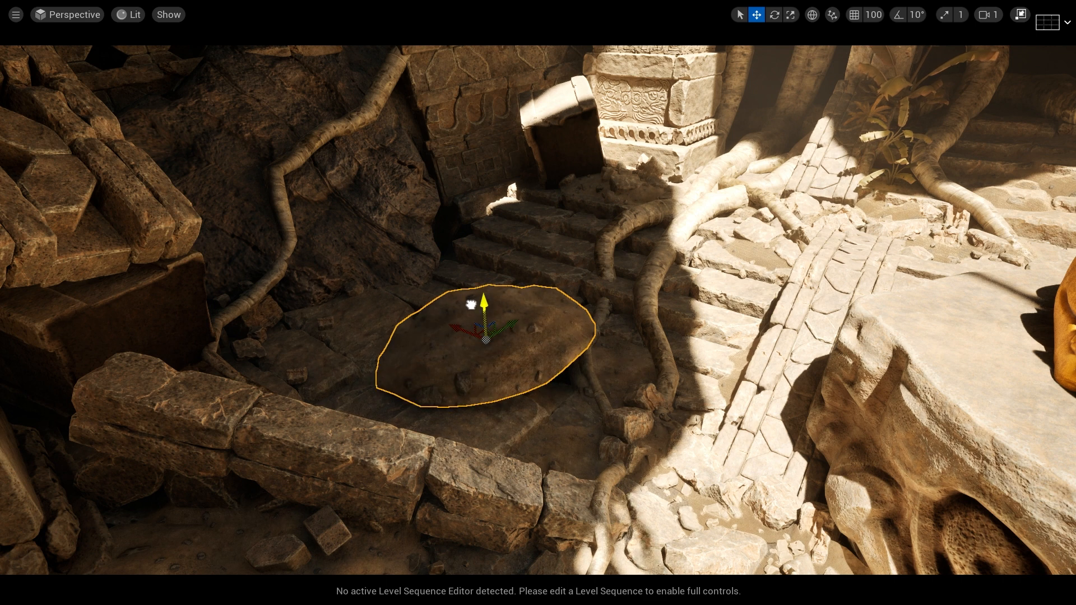
key(ctrl+z)
- Try moving the dirt mound spread over the stone steps between the large roots, and undo the move
right_drag(483, 306, 718, 316)
right_drag(528, 384, 644, 350)
key(w)
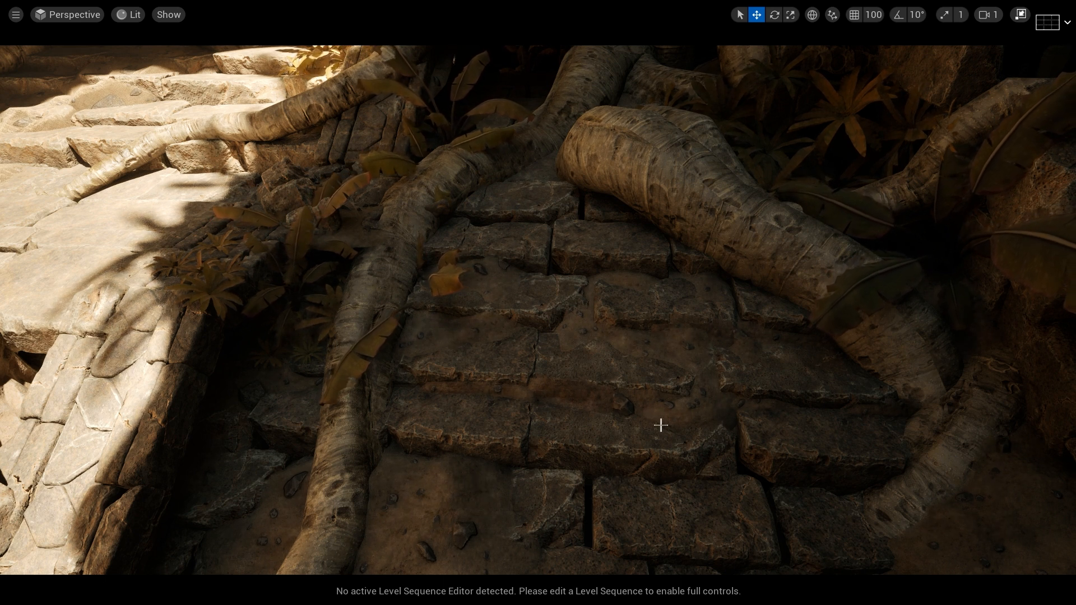
click(661, 425)
right_drag(642, 334, 673, 335)
right_drag(627, 277, 627, 370)
drag(575, 163, 624, 164)
key(ctrl+z)
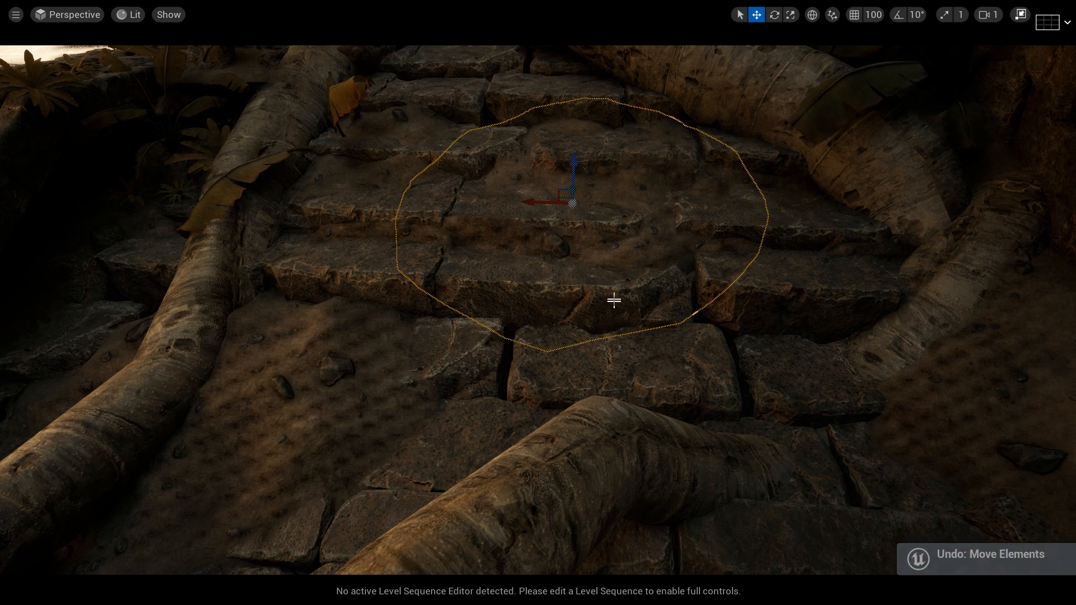
- Try moving the neighbouring dirt mound on the root-covered steps beside the fallen leaves, undoing each move
mouse_move(614, 301)
right_down()
mouse_move(620, 310)
mouse_move(597, 305)
mouse_move(624, 301)
right_up()
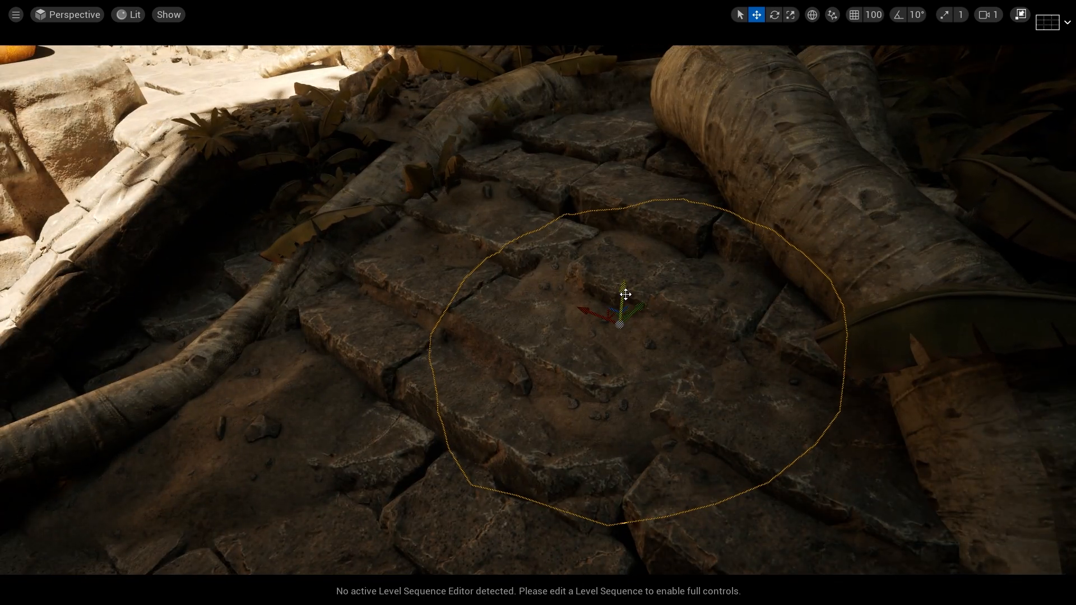
click(478, 264)
drag(477, 378, 476, 373)
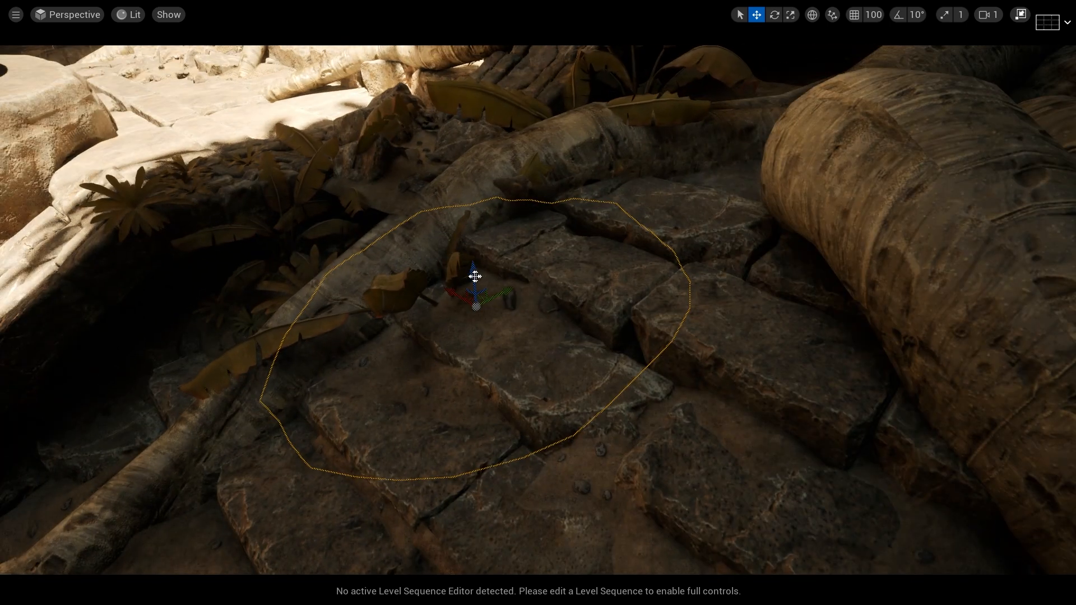
mouse_move(474, 276)
mouse_down()
mouse_move(463, 243)
mouse_move(492, 269)
mouse_up()
key(ctrl+z)
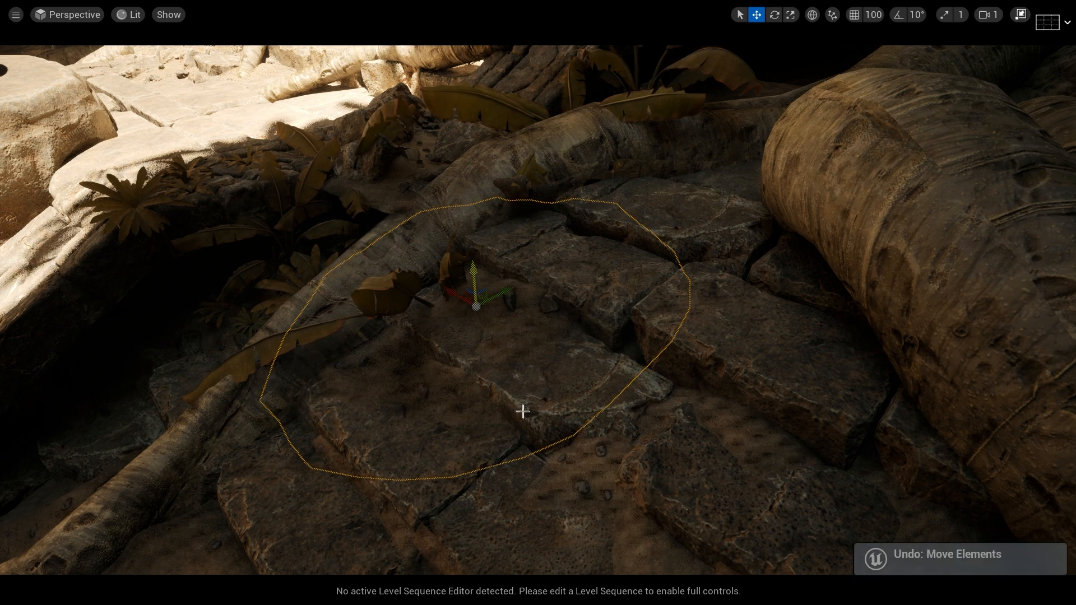
drag(509, 467, 485, 532)
key(ctrl+z)
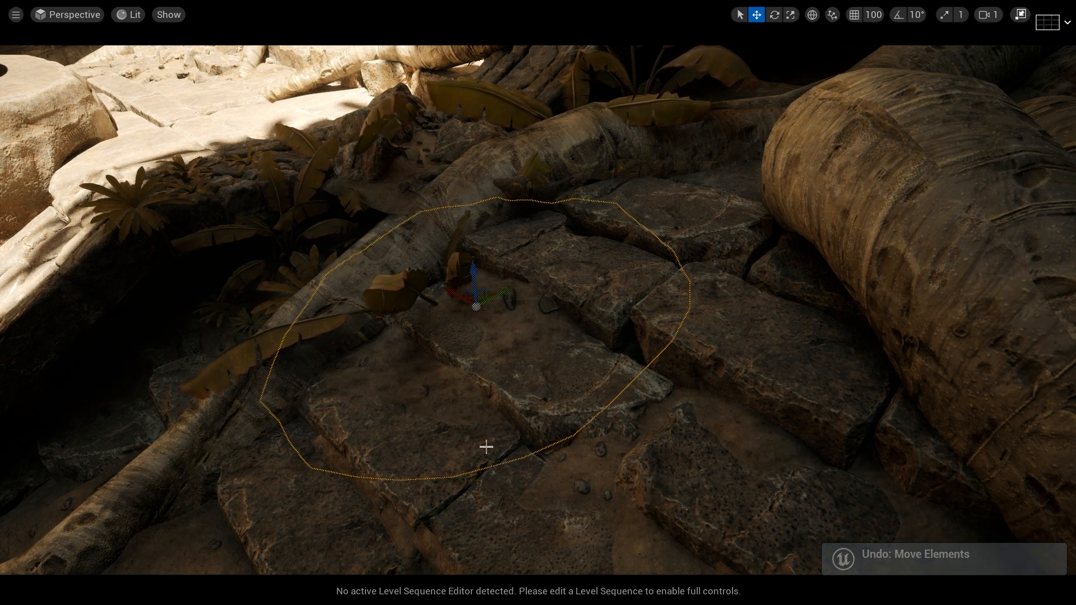
- Select the large pile of stone blocks near the skulls and boulder, try raising it, and undo the move
right_drag(485, 447, 443, 457)
right_drag(525, 451, 465, 435)
key(w)
right_drag(584, 452, 608, 499)
click(594, 370)
right_drag(594, 370, 532, 375)
key(s)
key(w)
drag(487, 218, 498, 157)
key(s)
right_drag(549, 347, 681, 337)
key(w)
key(a)
right_drag(538, 323, 518, 324)
key(s)
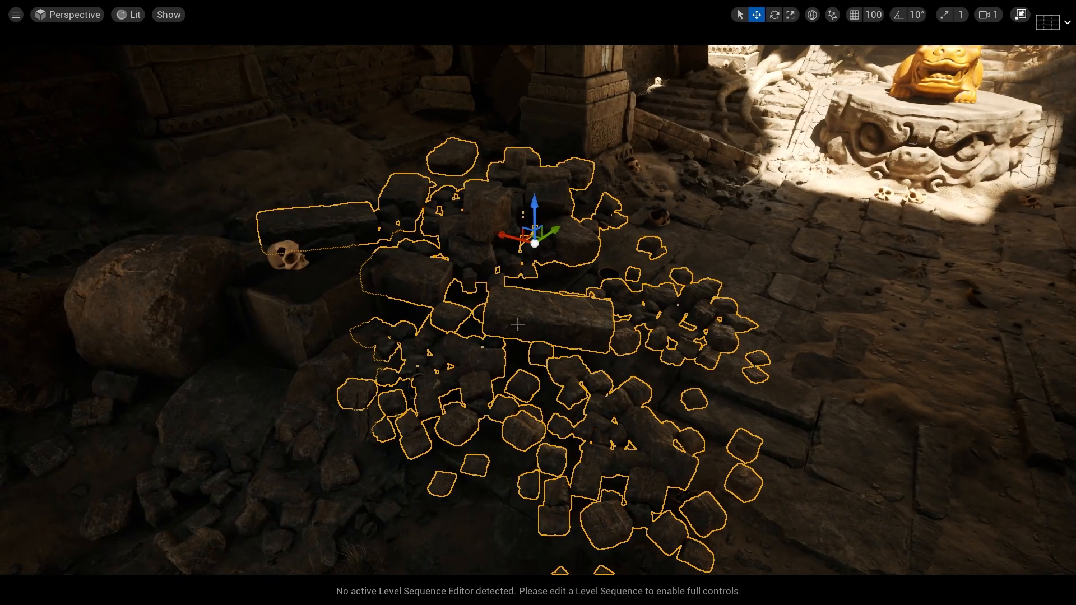
key(ctrl+z)
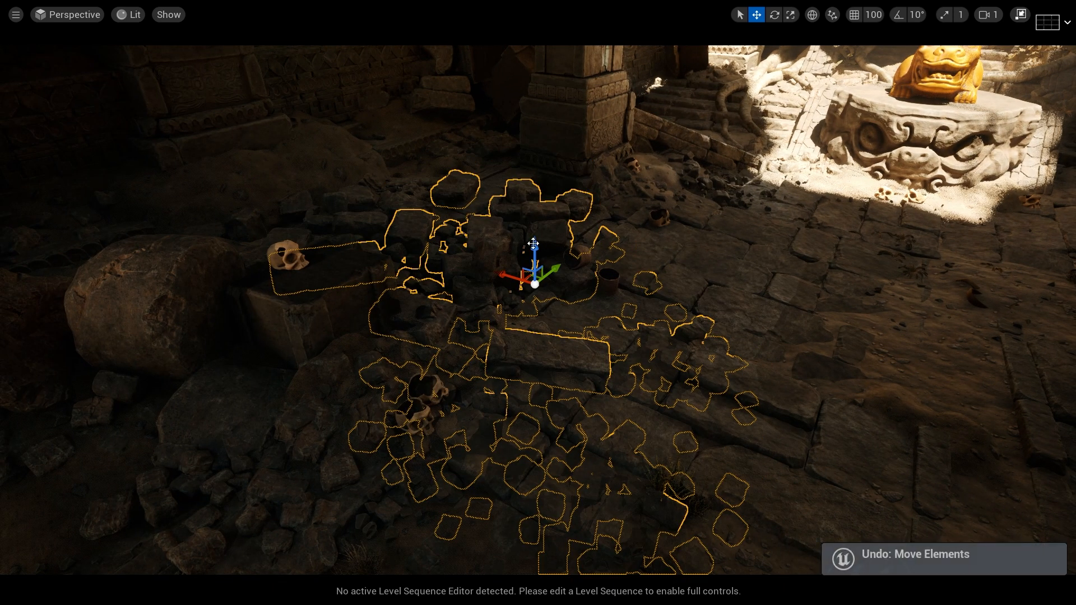
mouse_move(533, 247)
mouse_down()
mouse_move(527, 233)
mouse_move(532, 249)
mouse_up()
- Select the small heap of loose bricks beside the large boulders and examine how it sits on the ground
key(s)
right_drag(699, 314, 569, 385)
key(w)
click(597, 373)
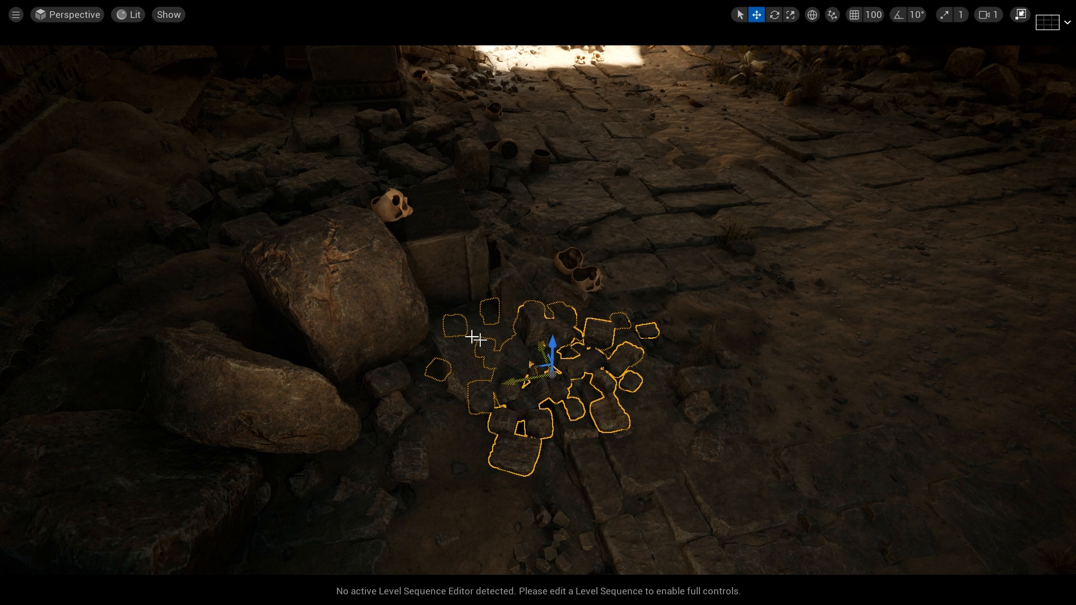
mouse_move(467, 339)
right_down()
mouse_move(431, 337)
mouse_move(451, 345)
right_up()
mouse_move(525, 276)
right_down()
mouse_move(550, 277)
mouse_move(531, 285)
right_up()
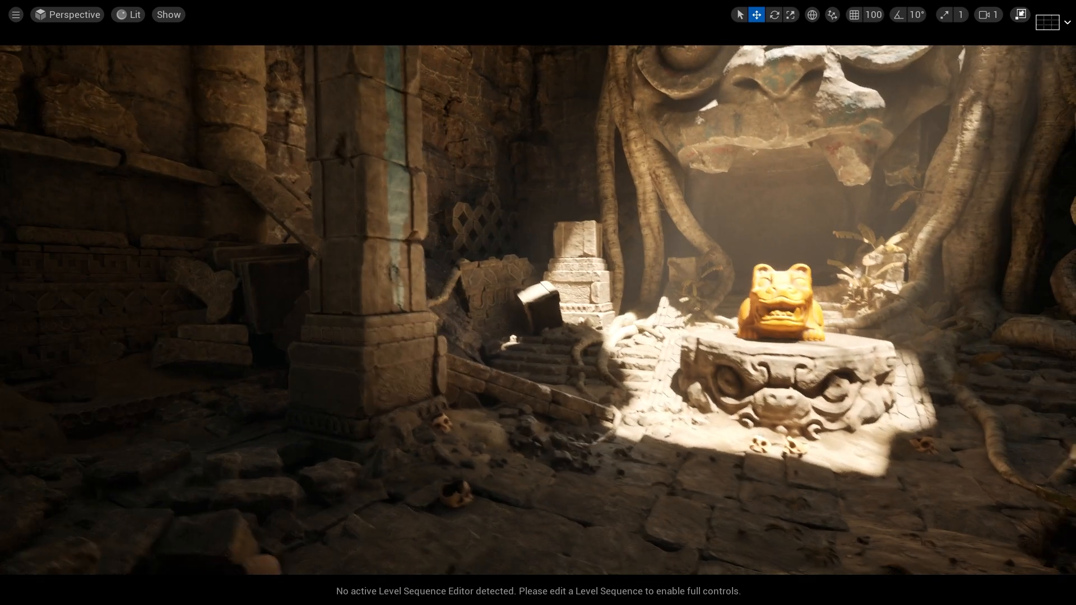
- Select the fallen block wall beside the carved pillar and examine how it sinks into the floor
click(576, 411)
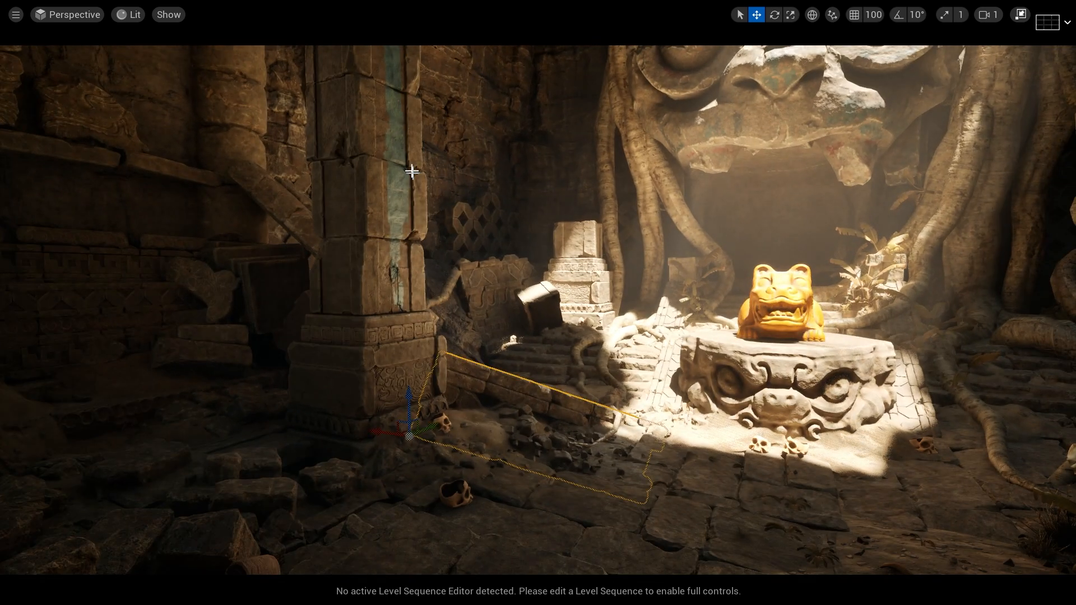
key(w)
right_drag(618, 464, 522, 495)
key(s)
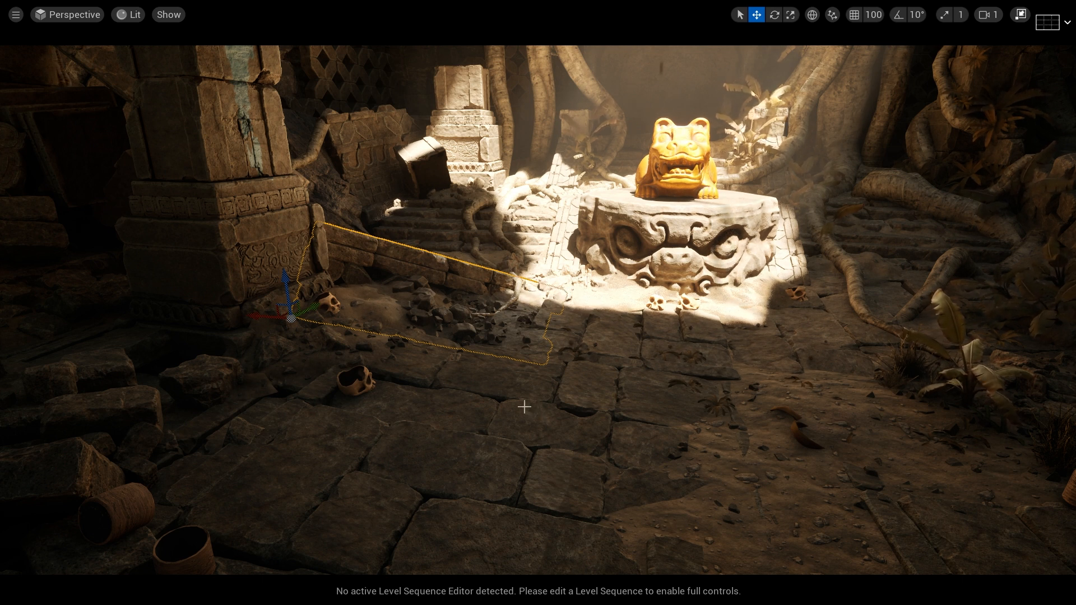
- Try raising the scattered stone blocks on the dark staircase between the carved side walls, and undo the move
key(s)
right_drag(482, 326, 638, 366)
key(s)
key(s)
right_drag(504, 420, 564, 422)
key(w)
key(w)
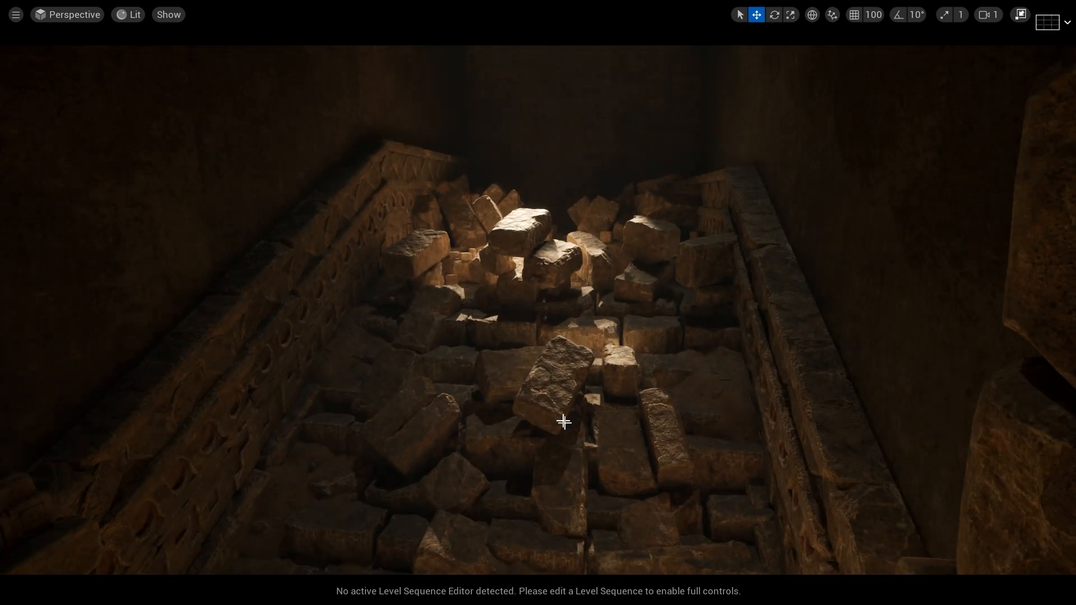
click(548, 413)
mouse_move(618, 336)
mouse_down()
mouse_move(620, 241)
mouse_move(619, 324)
mouse_up()
key(ctrl+z)
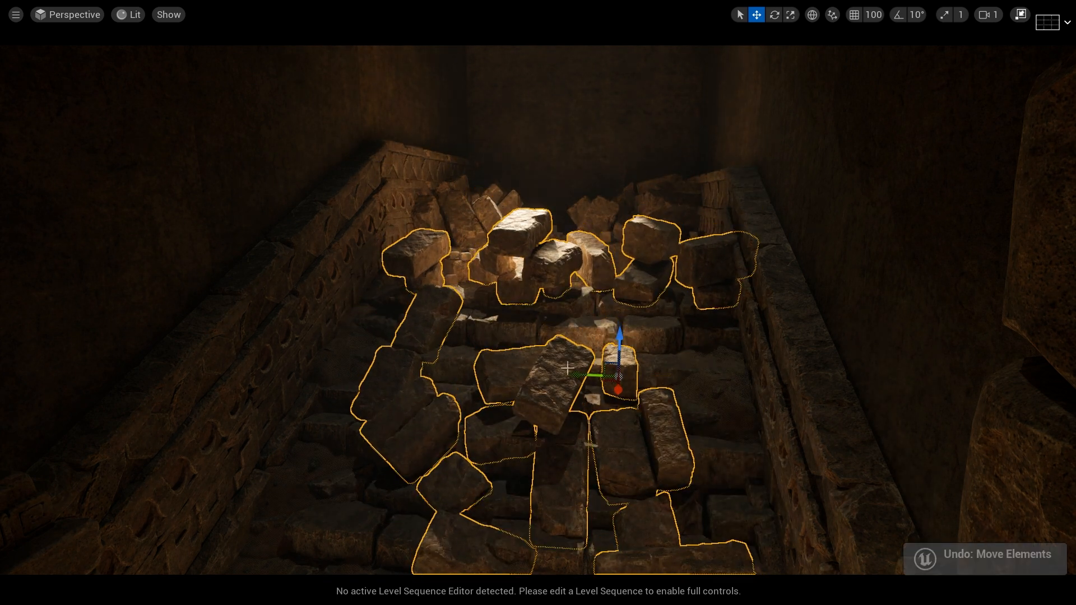
- Examine the layered rubble piles along the dark staircase and at its top
key(w)
right_drag(499, 449, 609, 132)
key(s)
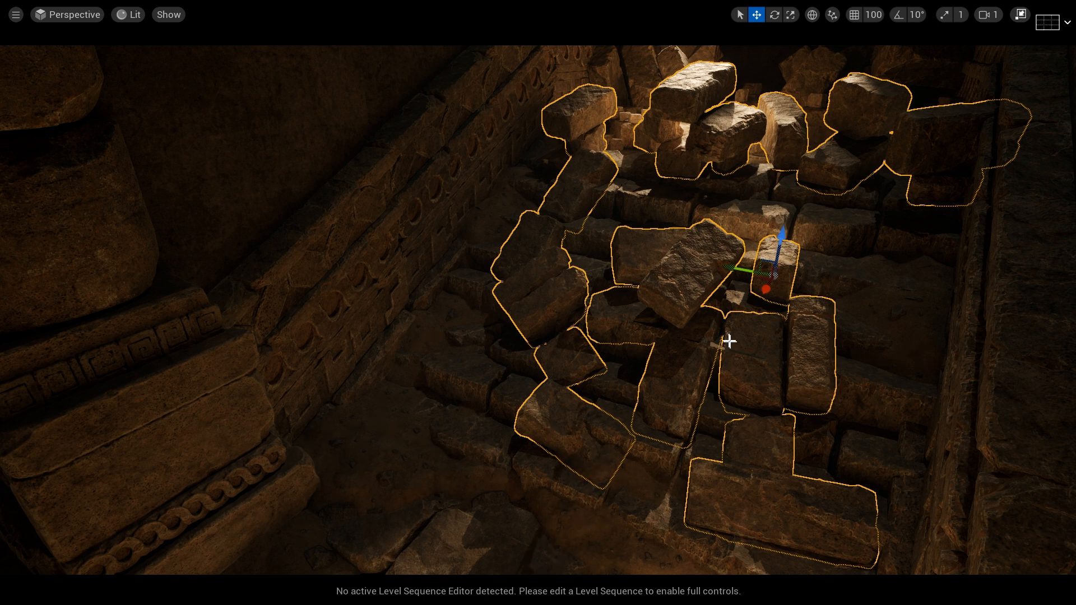
right_drag(570, 413, 550, 425)
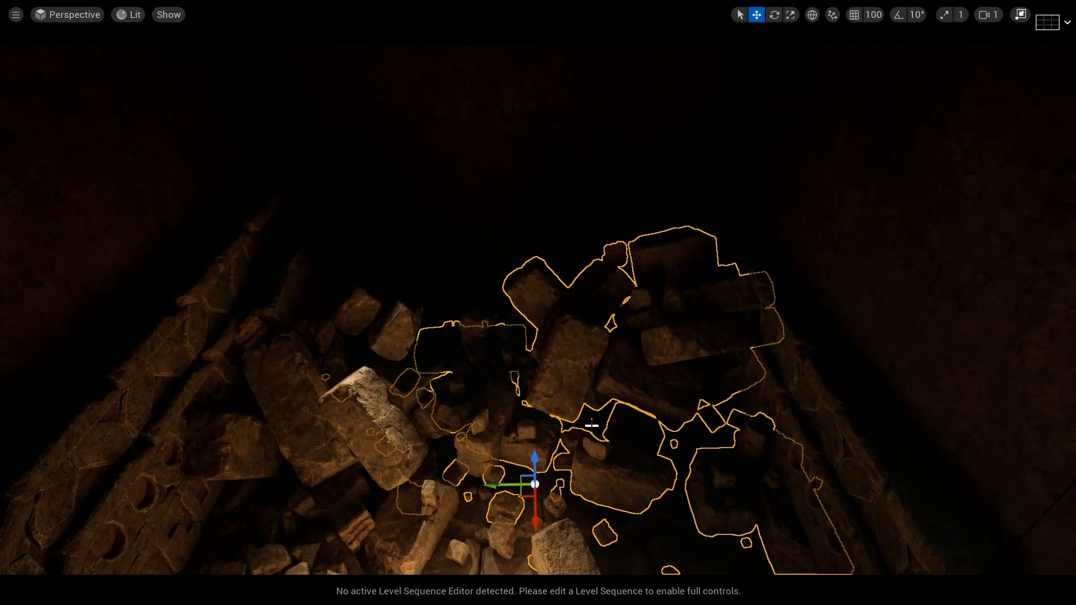
right_drag(642, 281, 624, 176)
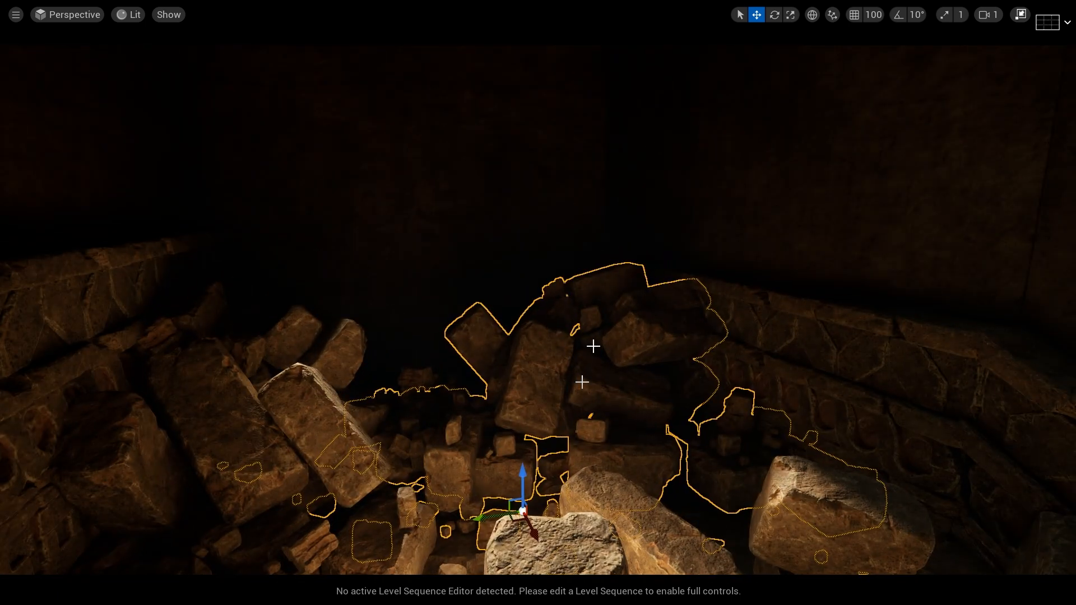
- Try moving the dirt mound on the stairs against the carved side wall, undoing the moves
right_drag(602, 390, 452, 518)
right_drag(617, 356, 586, 351)
click(428, 353)
drag(423, 336, 443, 318)
key(ctrl+z)
click(512, 200)
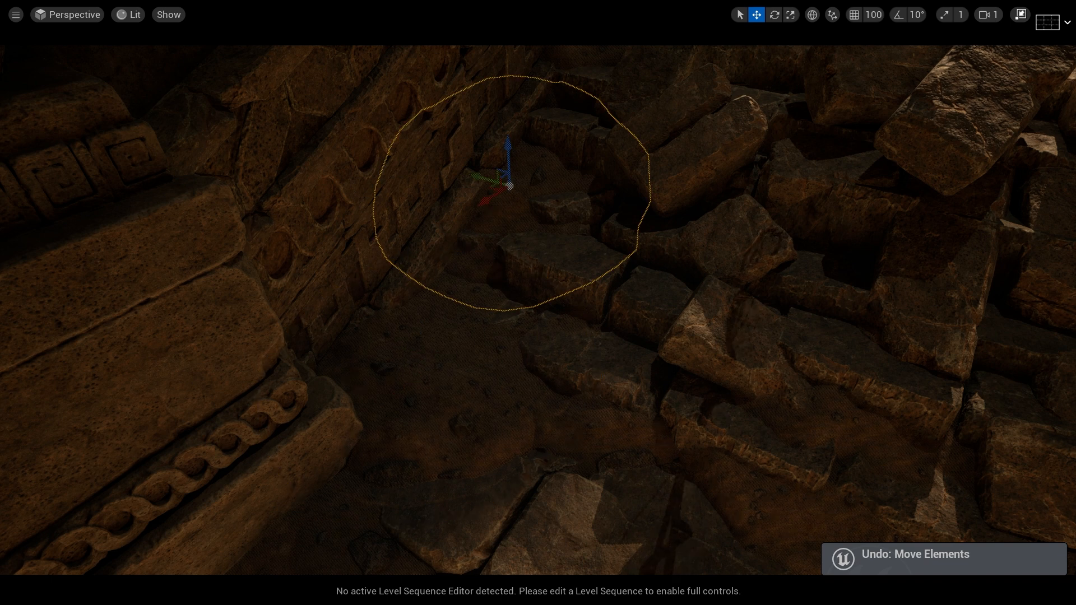
right_drag(512, 201, 450, 114)
drag(570, 238, 543, 212)
key(ctrl+z)
drag(626, 345, 674, 378)
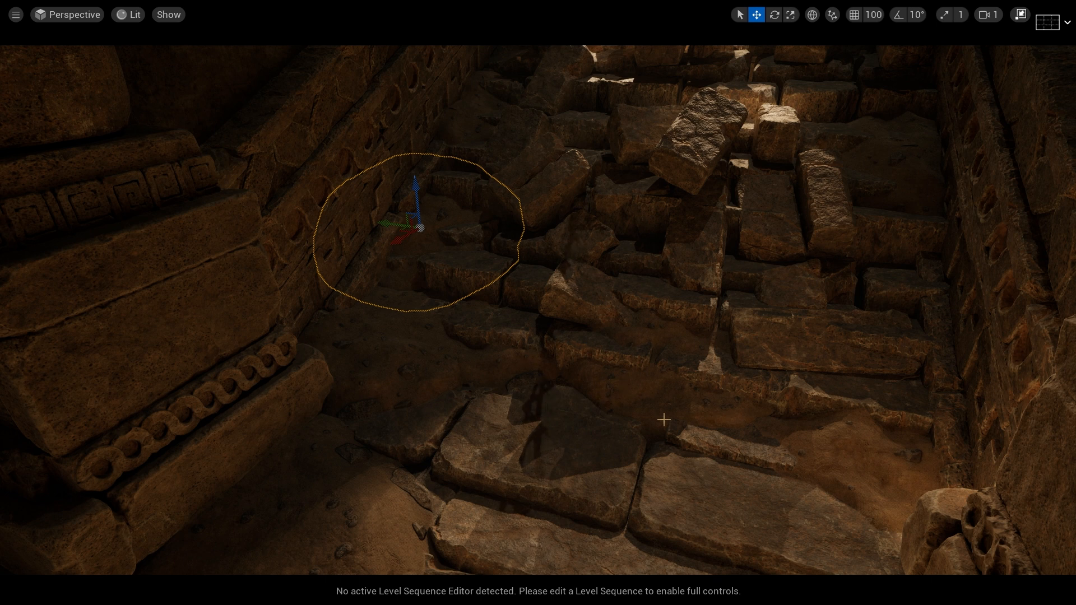
- Examine the rock-covered dirt mound in front of the dark staircase, selecting it and trying to shift it
key(s)
right_drag(643, 415, 614, 413)
key(s)
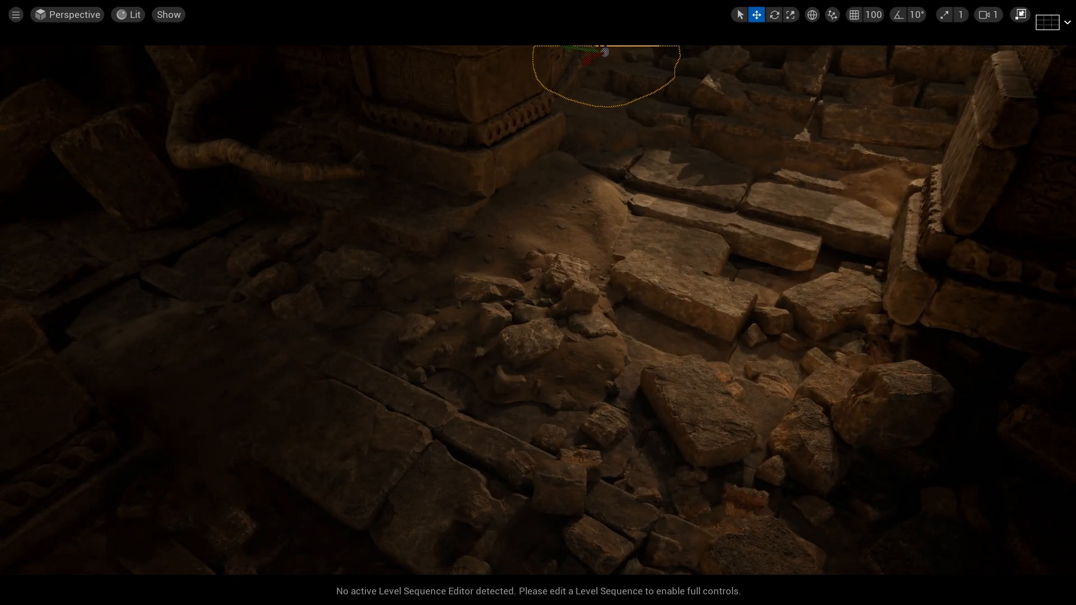
click(552, 342)
drag(520, 287, 551, 303)
- Select the large dirt mound under the skull by the carved pillar, try raising it, and undo the move
right_drag(629, 469, 564, 495)
key(w)
key(w)
right_drag(574, 538, 531, 457)
key(w)
key(w)
right_drag(552, 387, 567, 339)
key(w)
click(577, 367)
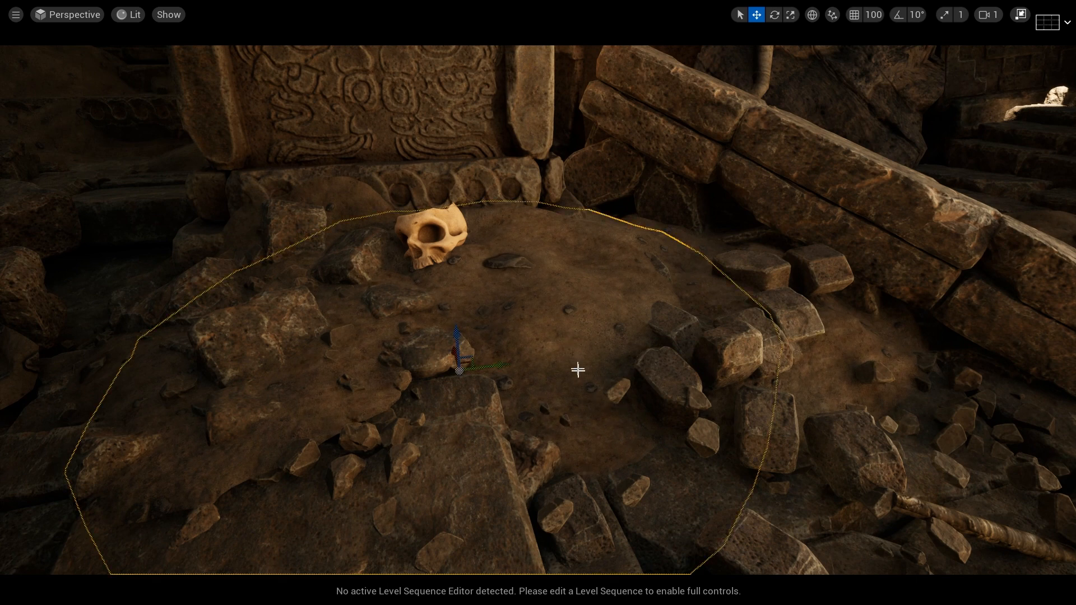
drag(457, 336, 476, 274)
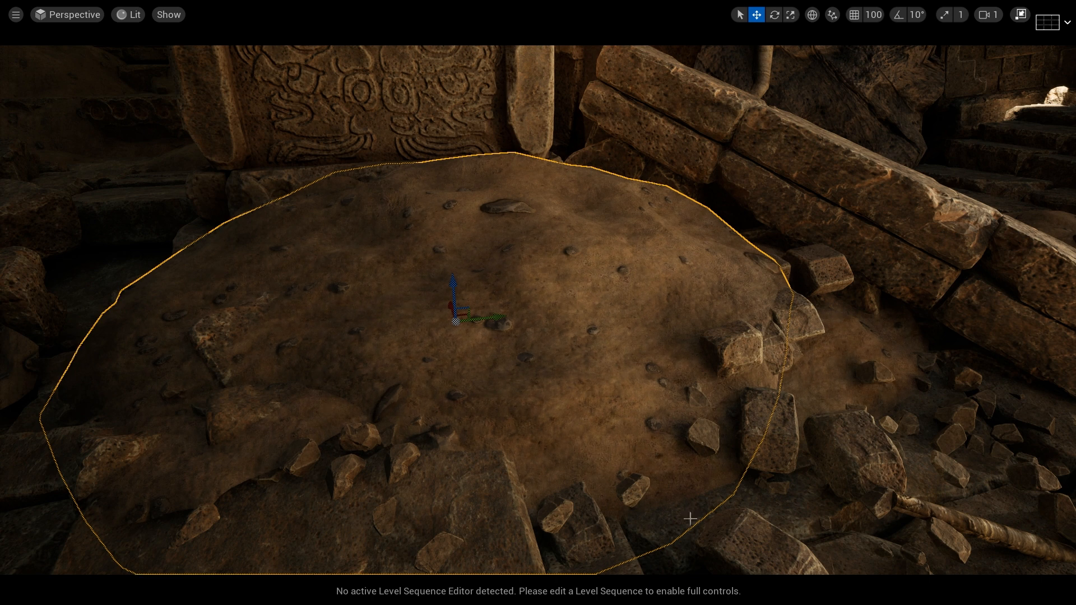
key(End)
key(ctrl+z)
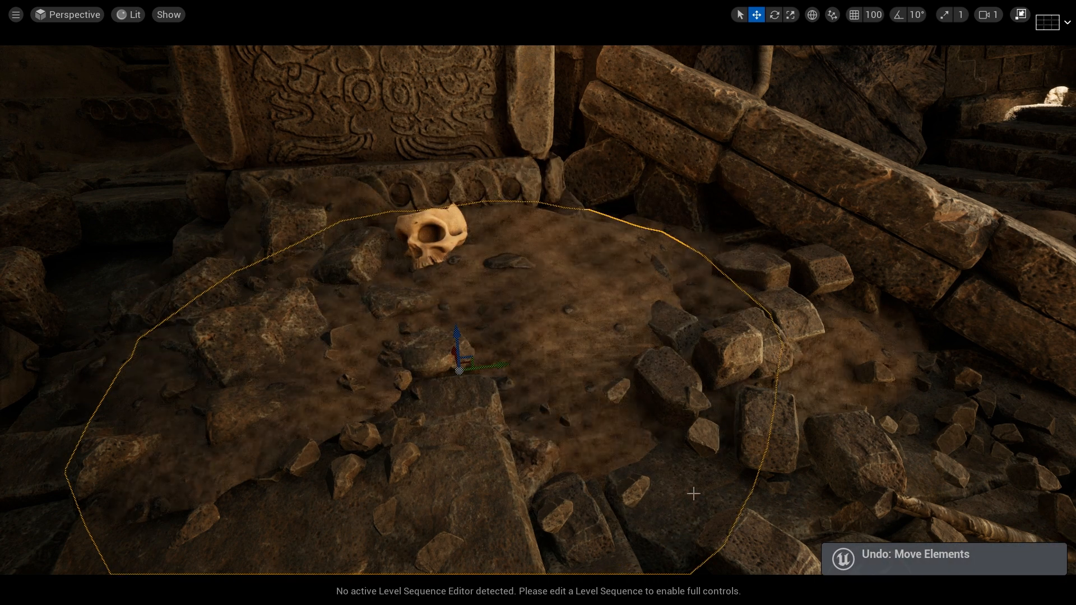
key(s)
right_drag(555, 335, 633, 446)
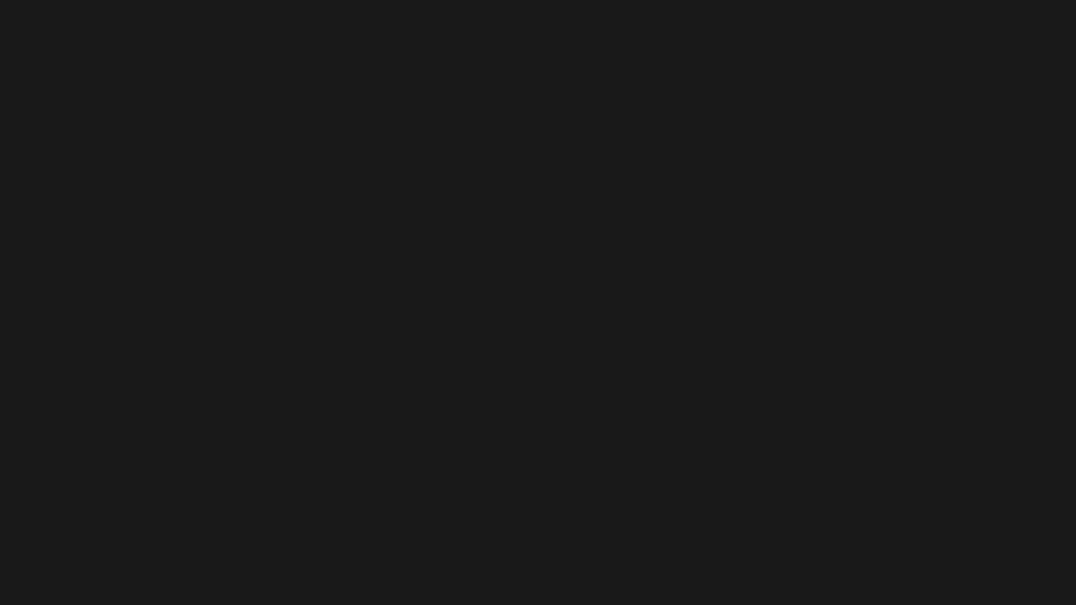
- In the Mtl_GroundClass graph, reposition the Alpha Threshold, DitherTemporalAA and Amount nodes, and examine the network feeding Pixel Depth Offset
scroll(872, 228, down, 3)
scroll(802, 329, up, 4)
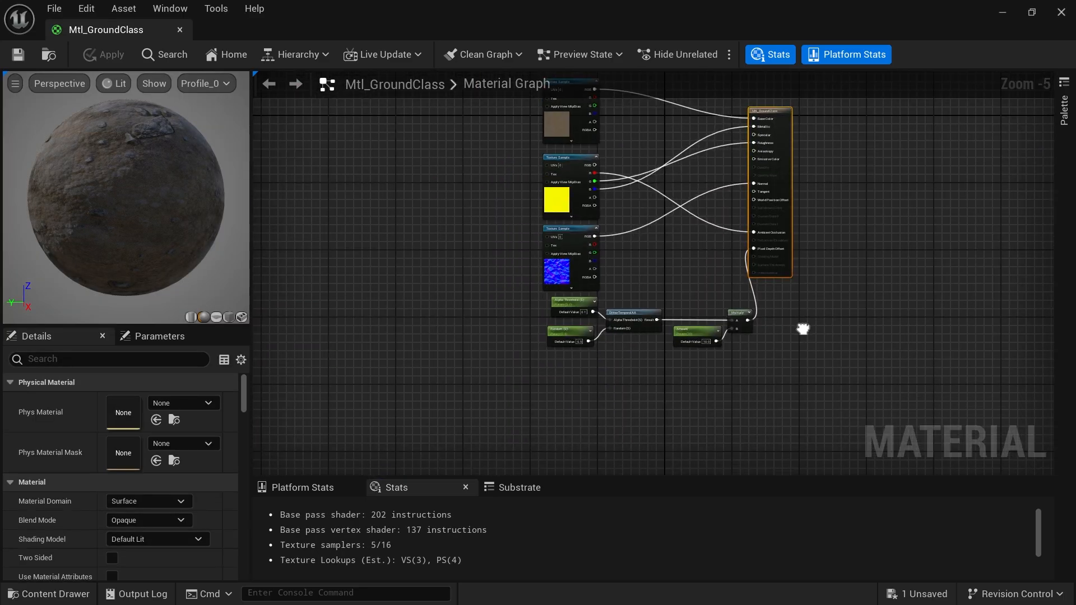
scroll(540, 284, up, 2)
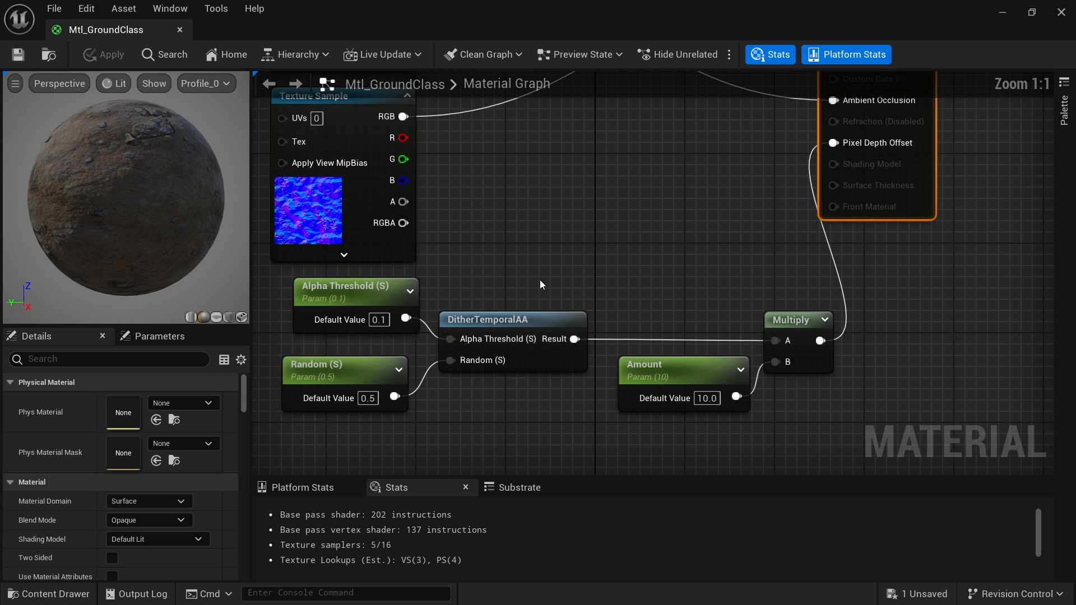
drag(378, 262, 369, 271)
drag(527, 339, 515, 339)
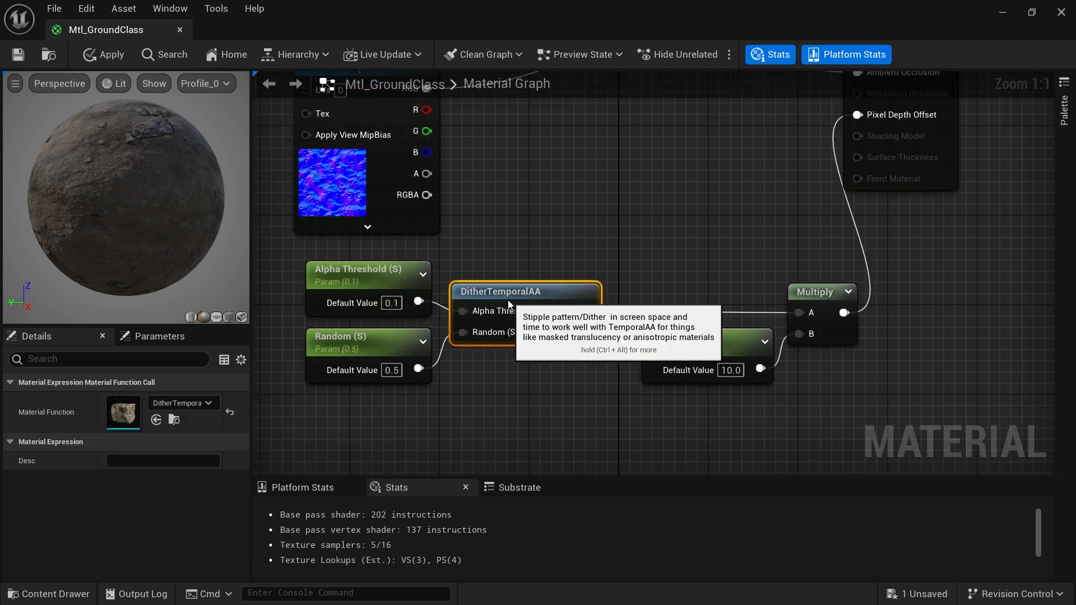
drag(697, 348, 667, 342)
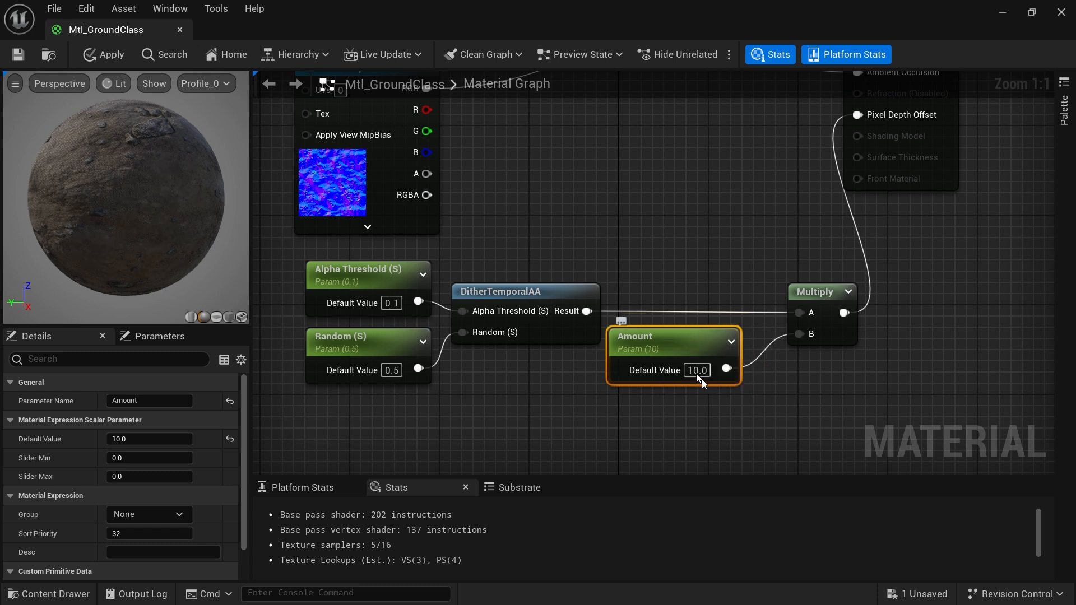
click(753, 424)
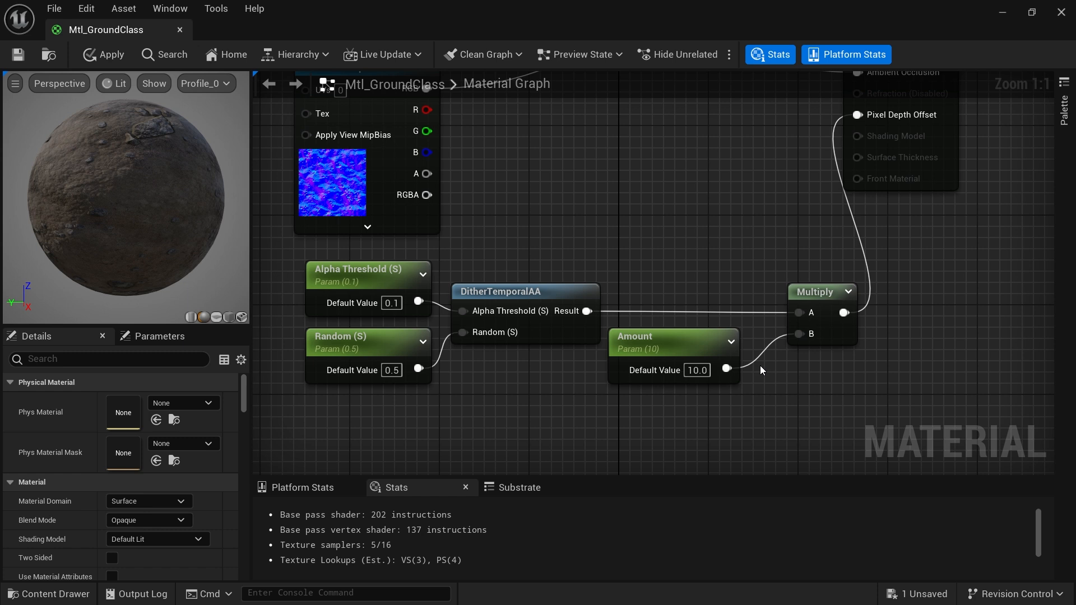
right_drag(551, 372, 596, 382)
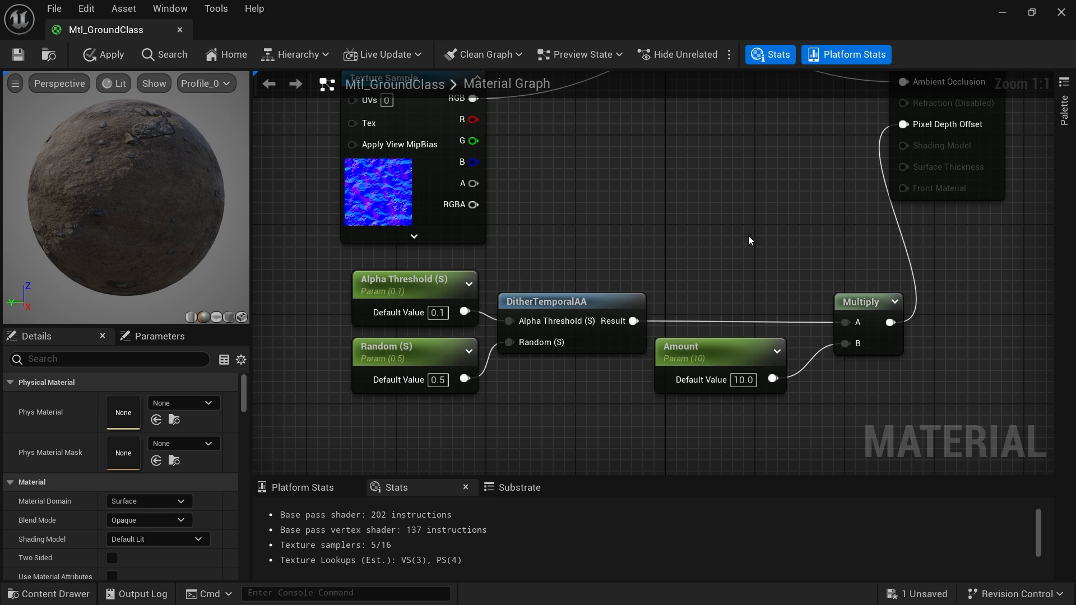
right_drag(749, 238, 776, 264)
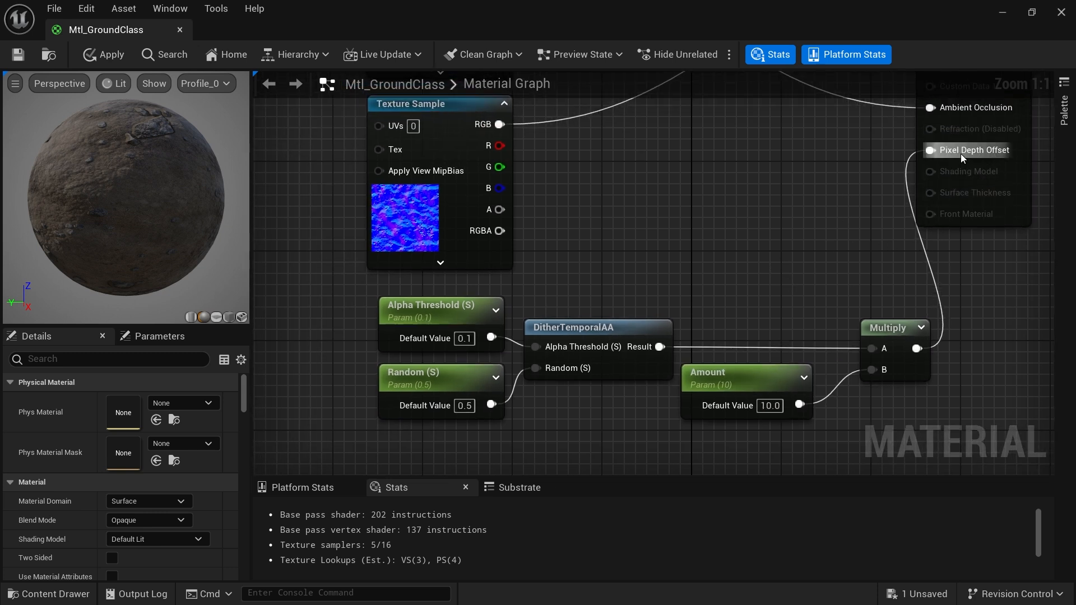
- Examine the dithered Pixel Depth Offset network in Mtl_GroundClass, and close the material editor
right_drag(866, 191, 849, 228)
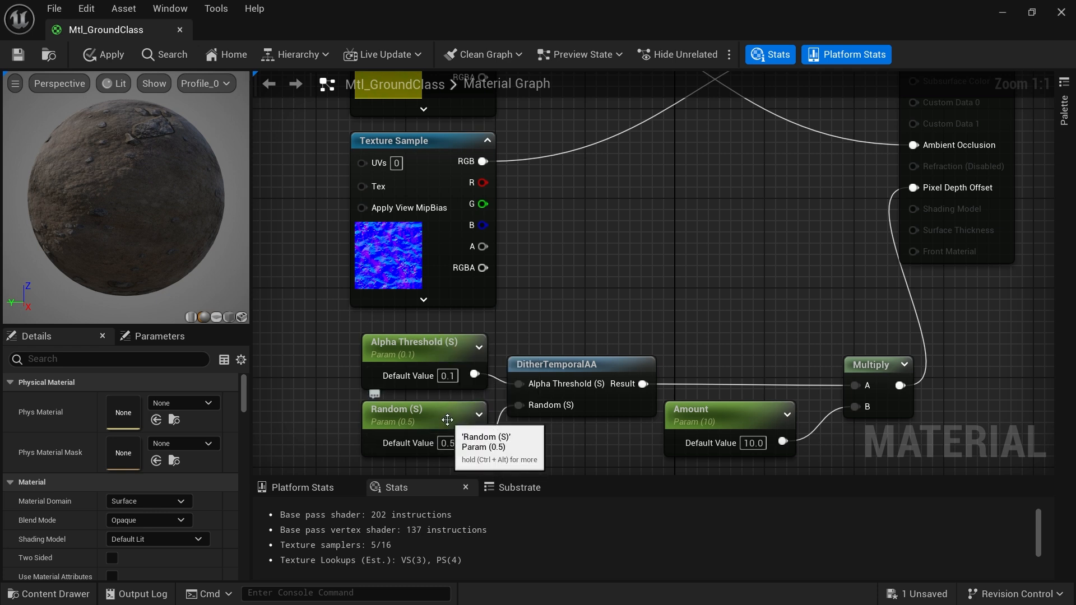
right_drag(731, 322, 680, 292)
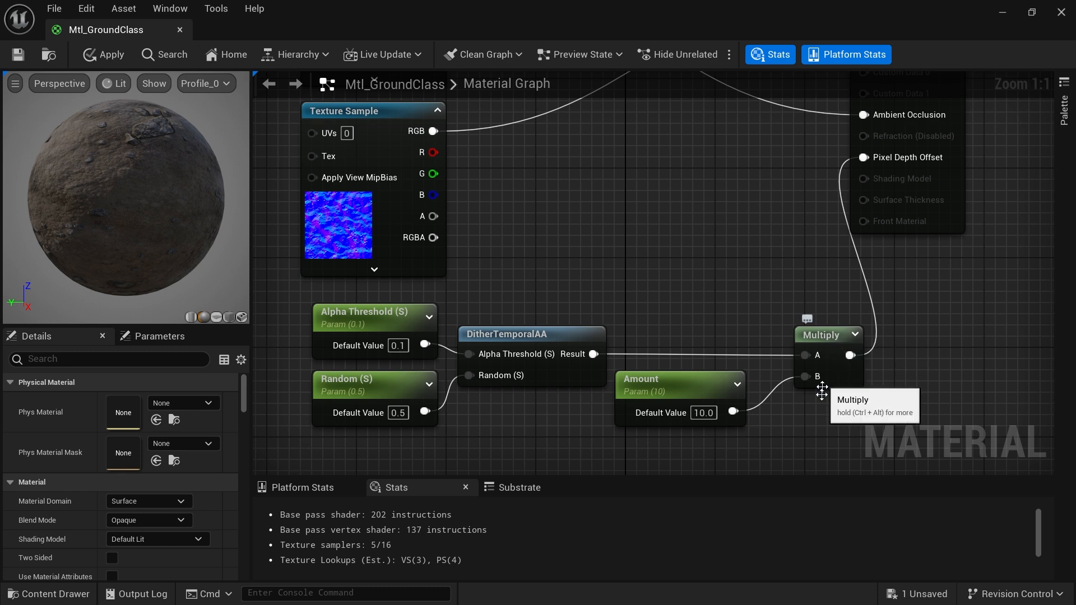
right_drag(821, 424, 827, 394)
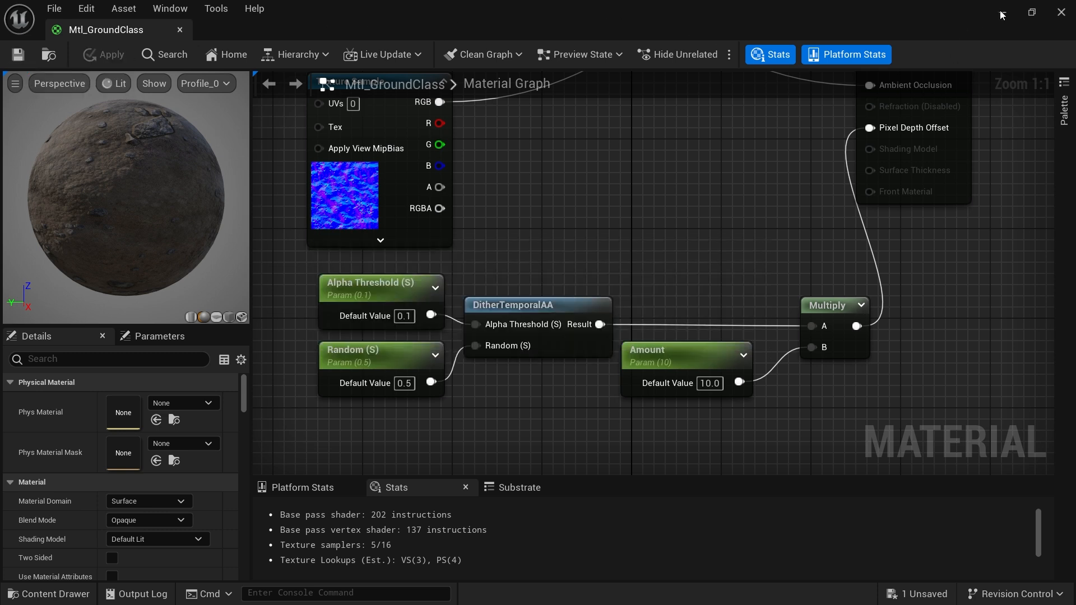
click(1064, 17)
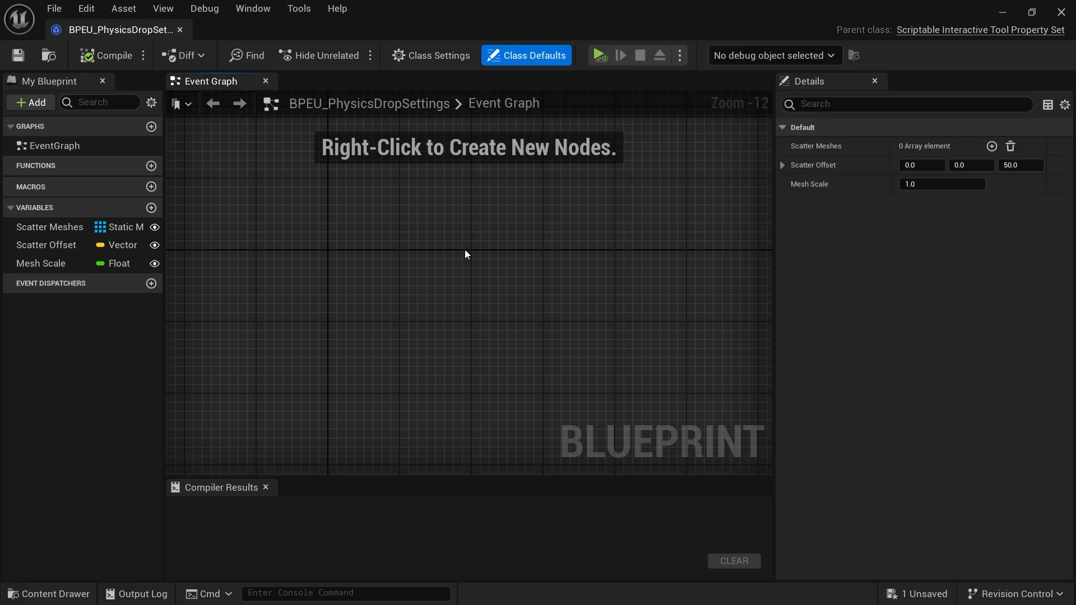
- Enlarge the EU_PhysicsDrop Event Graph's working area by shrinking the compiler results and details areas
right_drag(489, 281, 440, 349)
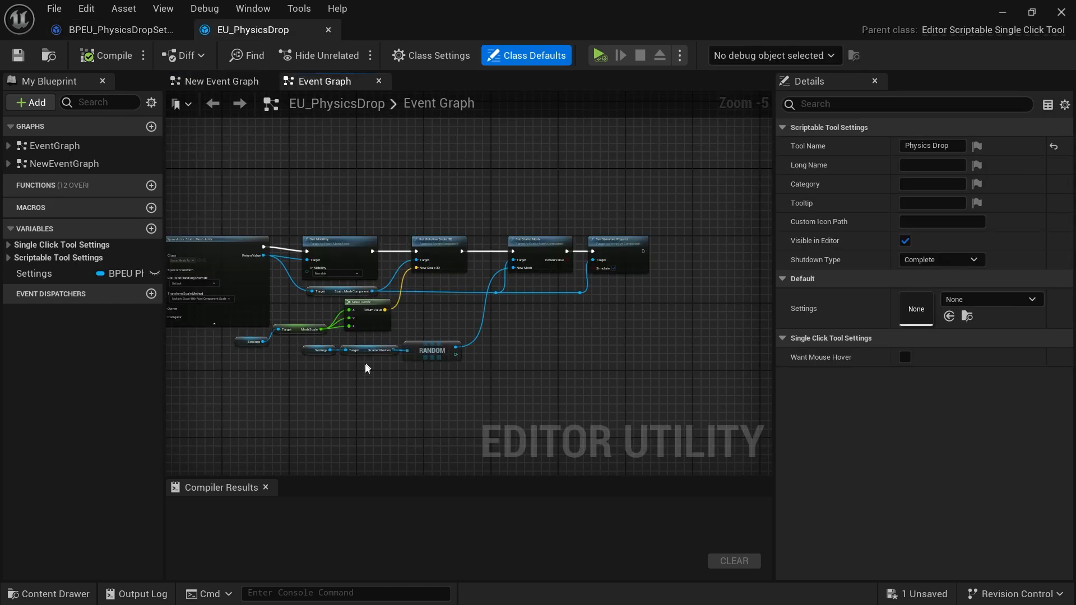
mouse_move(289, 403)
right_down()
mouse_move(418, 392)
mouse_move(506, 351)
mouse_move(592, 393)
right_up()
mouse_move(325, 377)
right_down()
mouse_move(359, 350)
mouse_move(375, 353)
right_up()
right_drag(287, 365, 387, 384)
scroll(435, 367, down, 2)
right_drag(472, 383, 379, 353)
drag(428, 477, 501, 522)
drag(776, 238, 925, 281)
scroll(413, 274, up, 3)
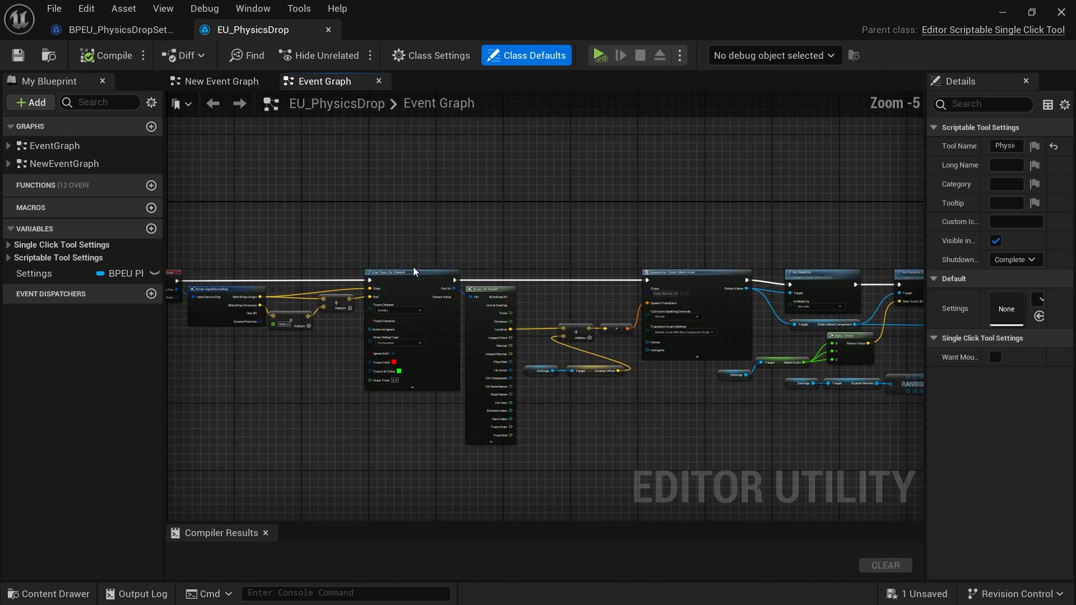
- Examine the EU_PhysicsDrop event graph from Event On Hit by Click through the line trace to the spawned static mesh actor
scroll(417, 274, down, 1)
right_drag(277, 257, 422, 246)
scroll(303, 280, up, 2)
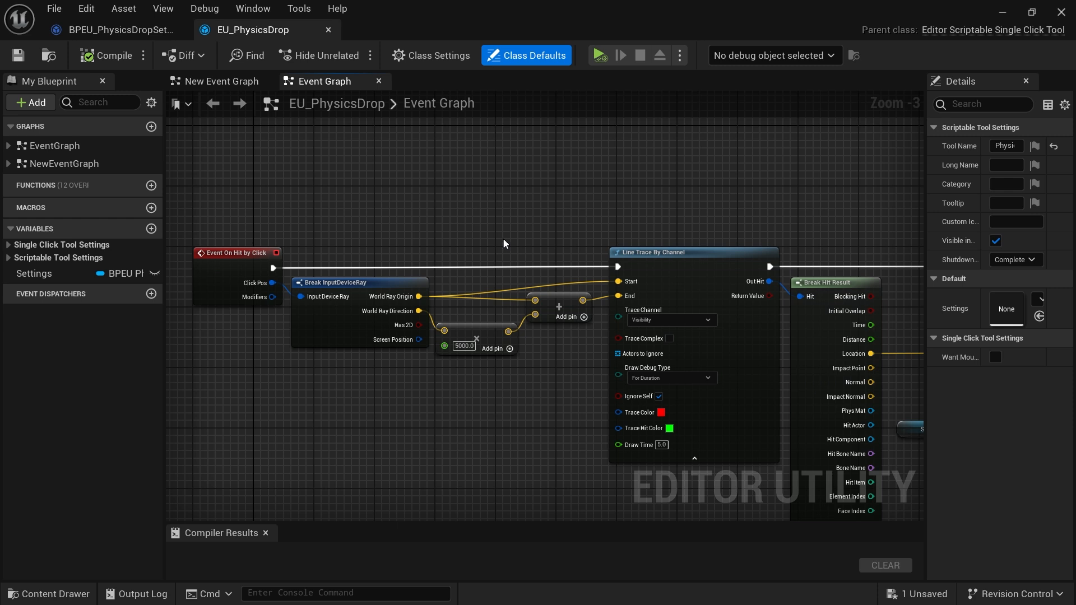
right_drag(586, 403, 342, 376)
right_drag(811, 383, 422, 348)
right_drag(676, 444, 324, 415)
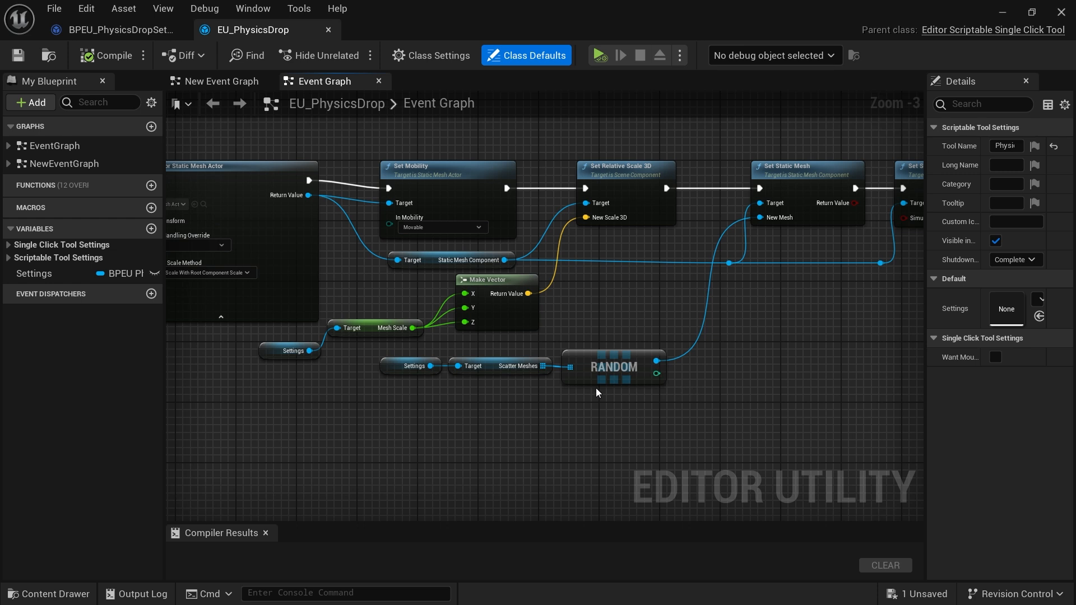
- Examine the nodes assigning mobility, scale, a random scatter mesh and physics, selecting the Random node, and close the blueprint editor
right_drag(542, 419, 441, 439)
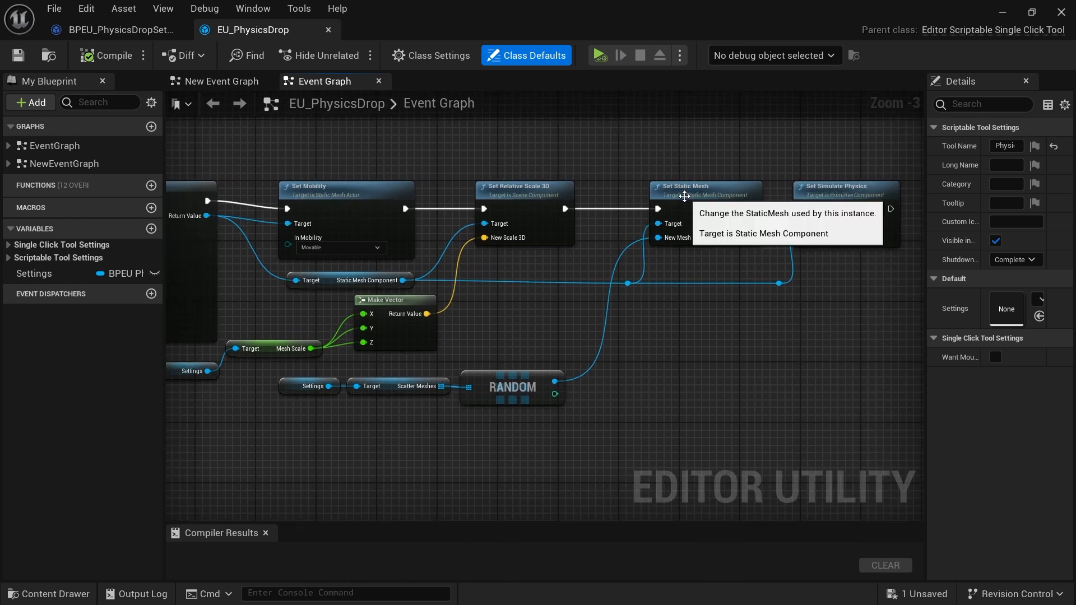
scroll(678, 203, up, 1)
right_drag(657, 371, 775, 362)
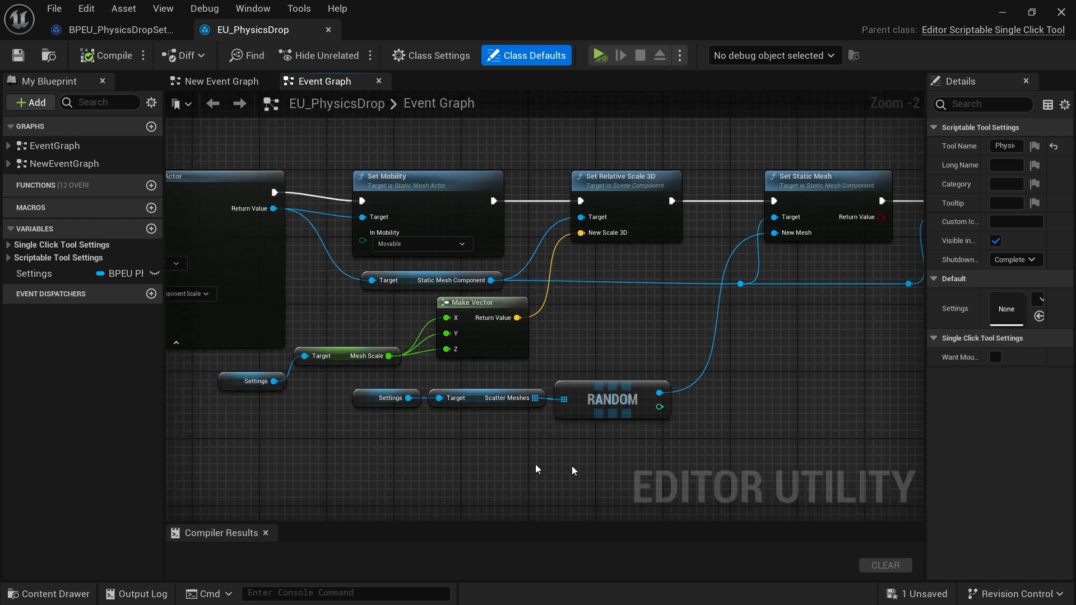
right_drag(607, 310, 579, 307)
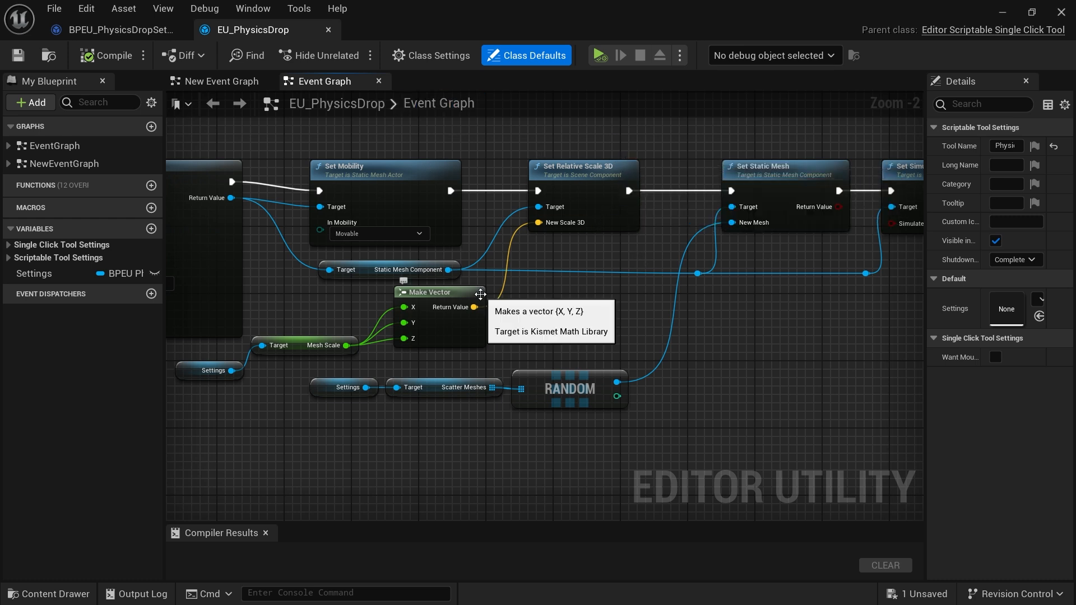
right_drag(589, 342, 496, 355)
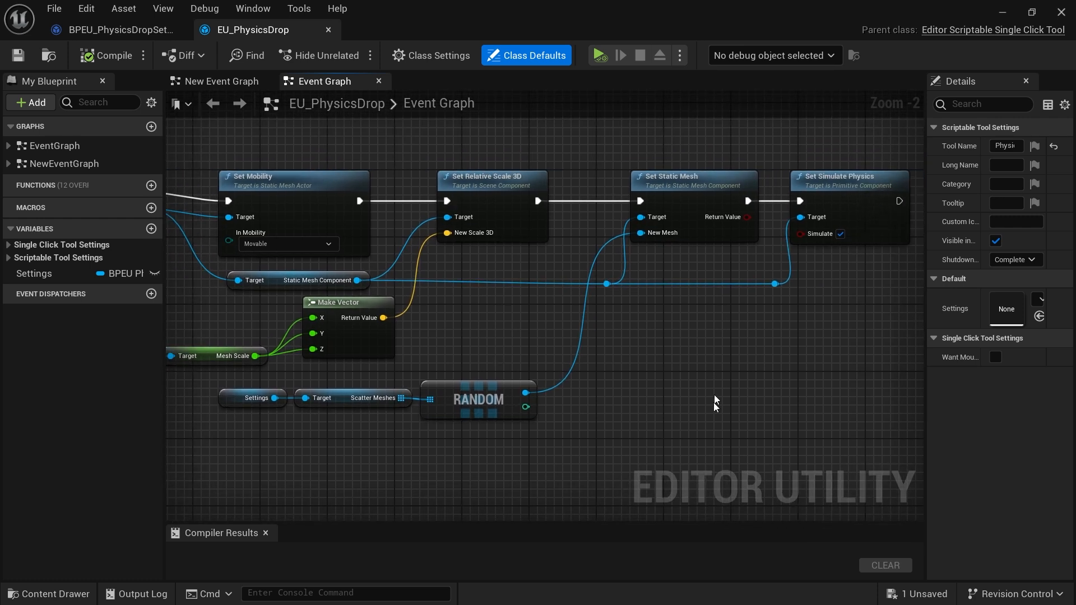
right_drag(240, 449, 379, 465)
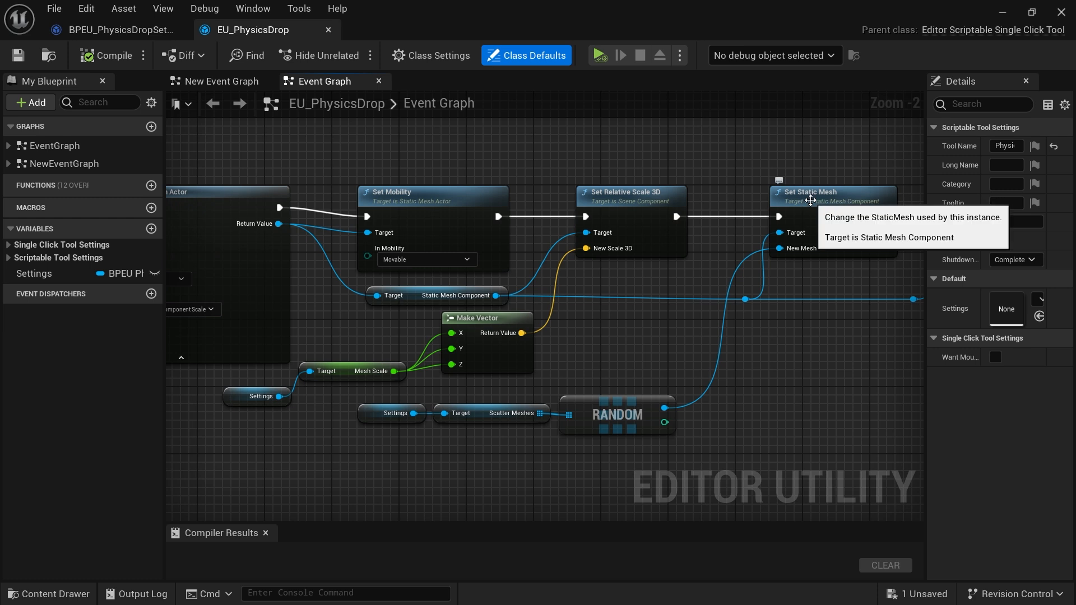
click(625, 418)
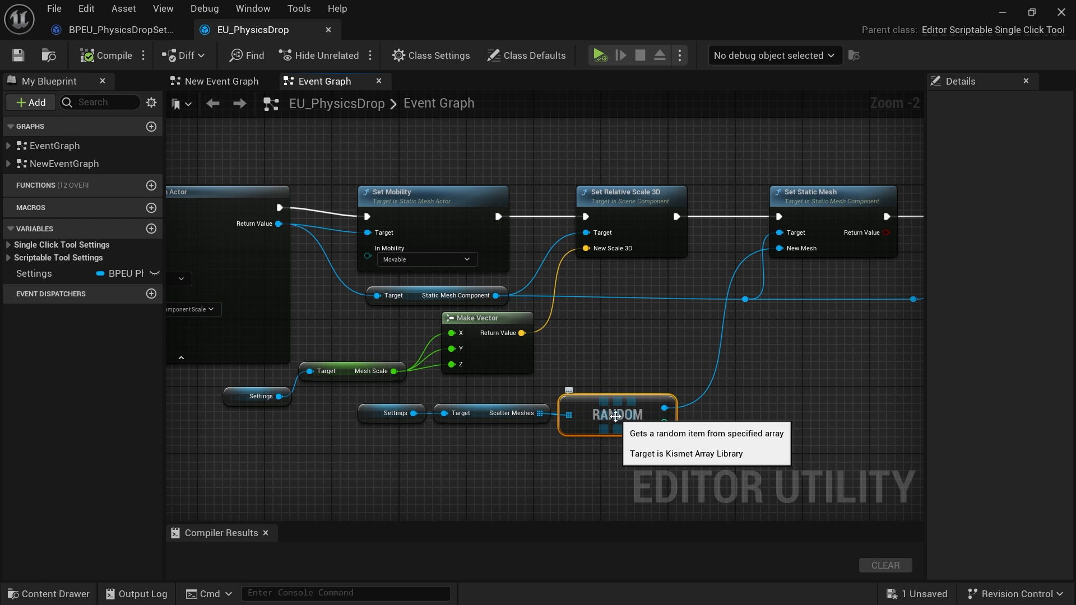
right_drag(497, 438, 484, 462)
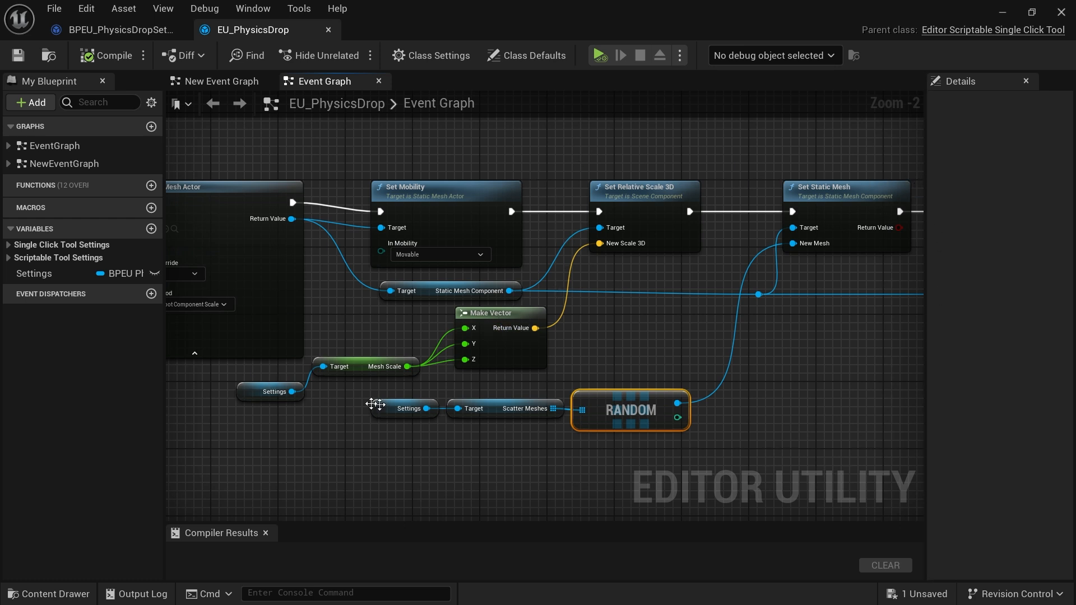
right_drag(699, 351, 663, 344)
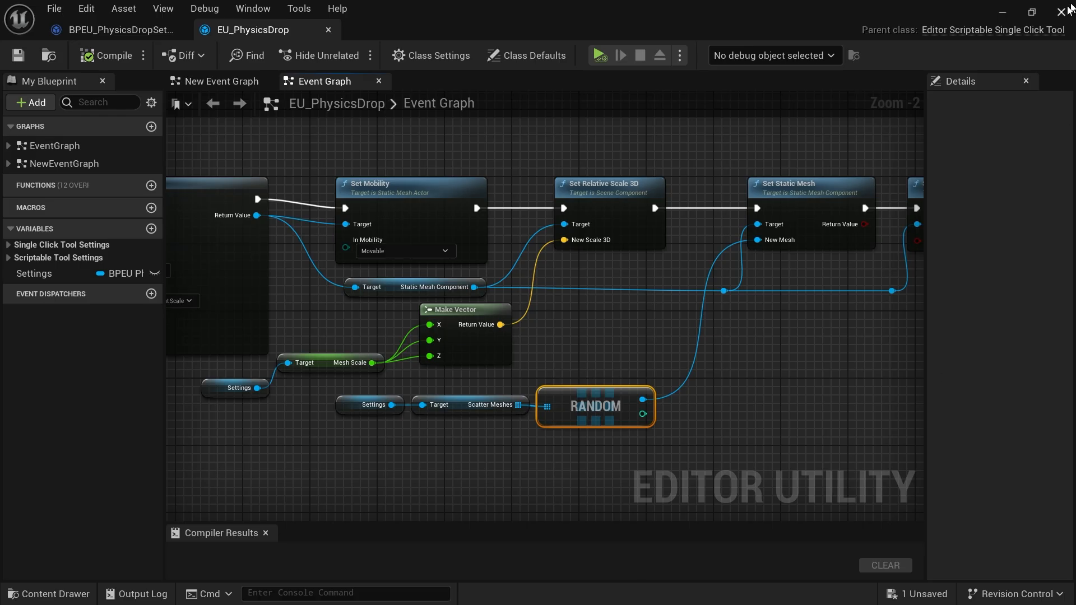
click(1059, 13)
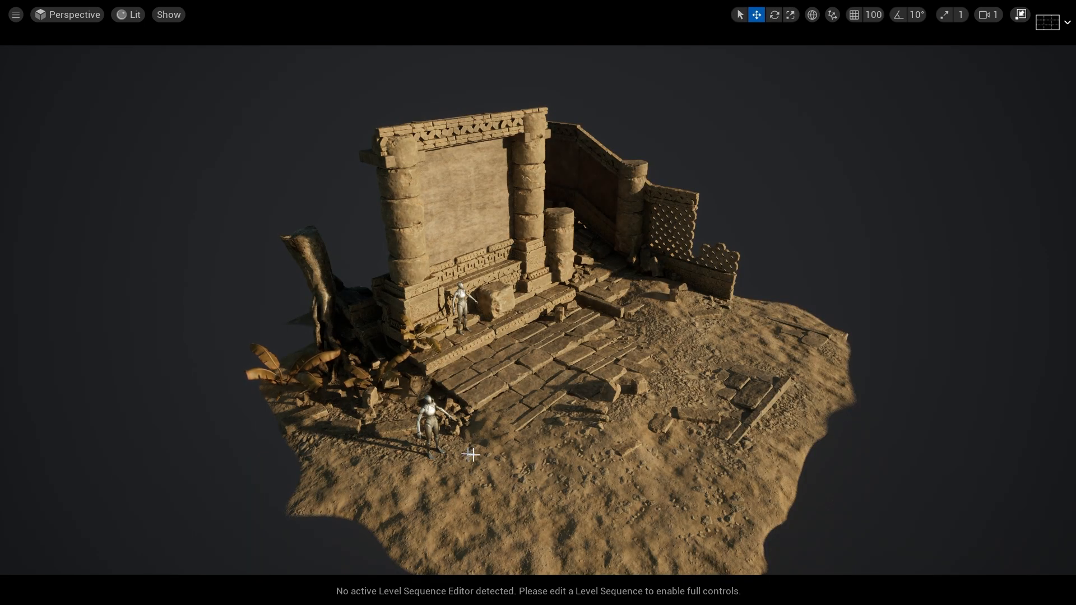
- Leave the full-screen view of the temple diorama and dock Viewport 1 among the main editor's tabs
right_drag(473, 454, 452, 452)
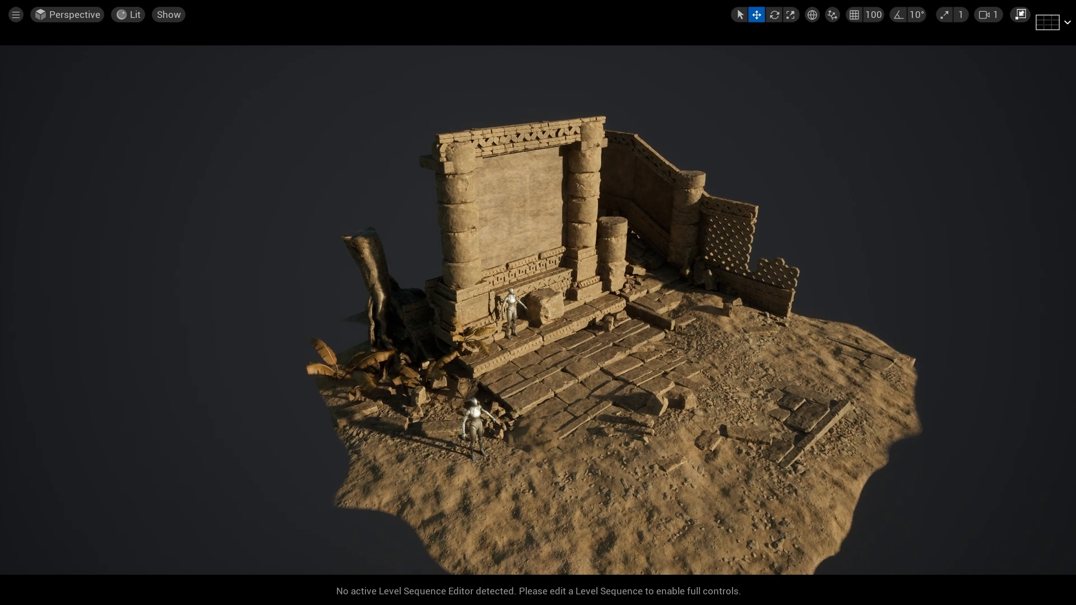
right_drag(575, 276, 619, 310)
right_drag(557, 413, 528, 394)
key(w)
right_drag(616, 411, 624, 447)
mouse_move(718, 422)
right_down()
mouse_move(740, 424)
mouse_move(714, 418)
right_up()
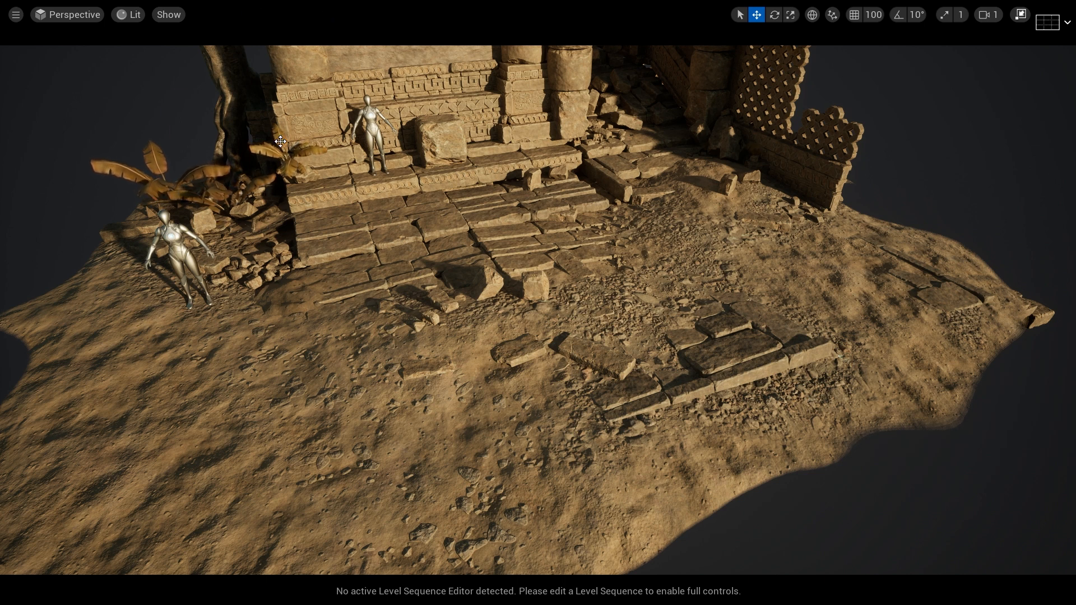
key(F11)
drag(84, 13, 236, 84)
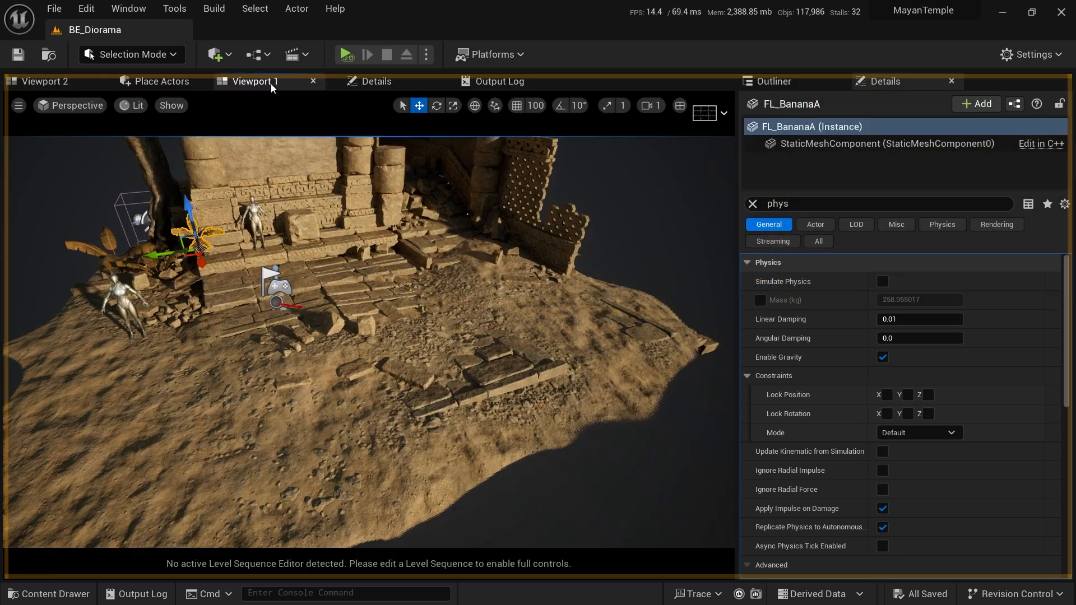
- Examine the pebbled sand, rubble and broken paving slabs in front of the temple stairs
right_drag(528, 466, 549, 504)
key(w)
key(w)
key(s)
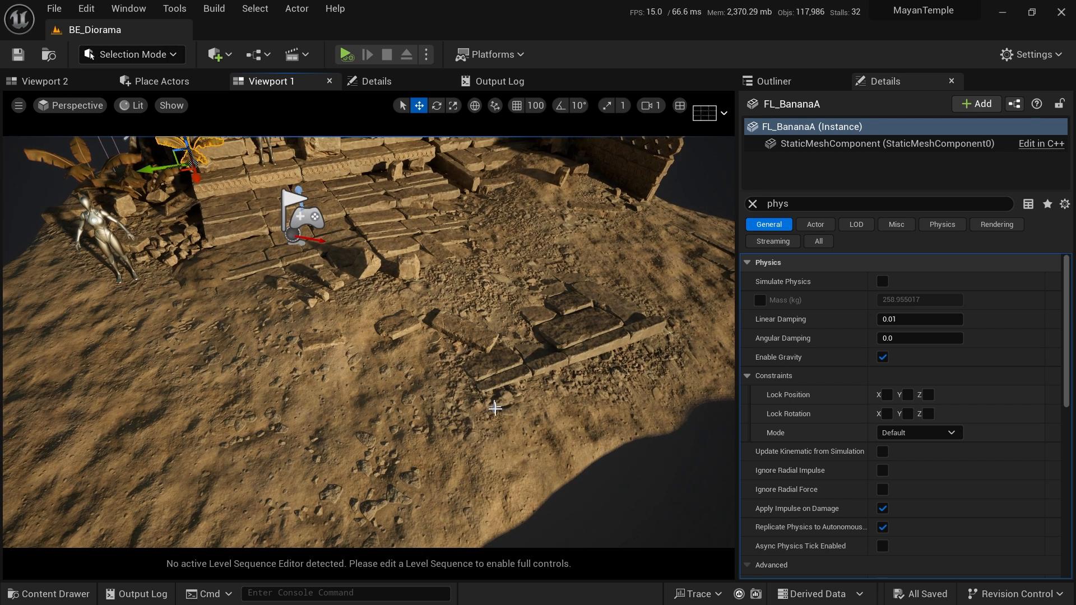
key(w)
mouse_move(477, 429)
right_down()
mouse_move(486, 421)
mouse_move(495, 433)
right_up()
key(w)
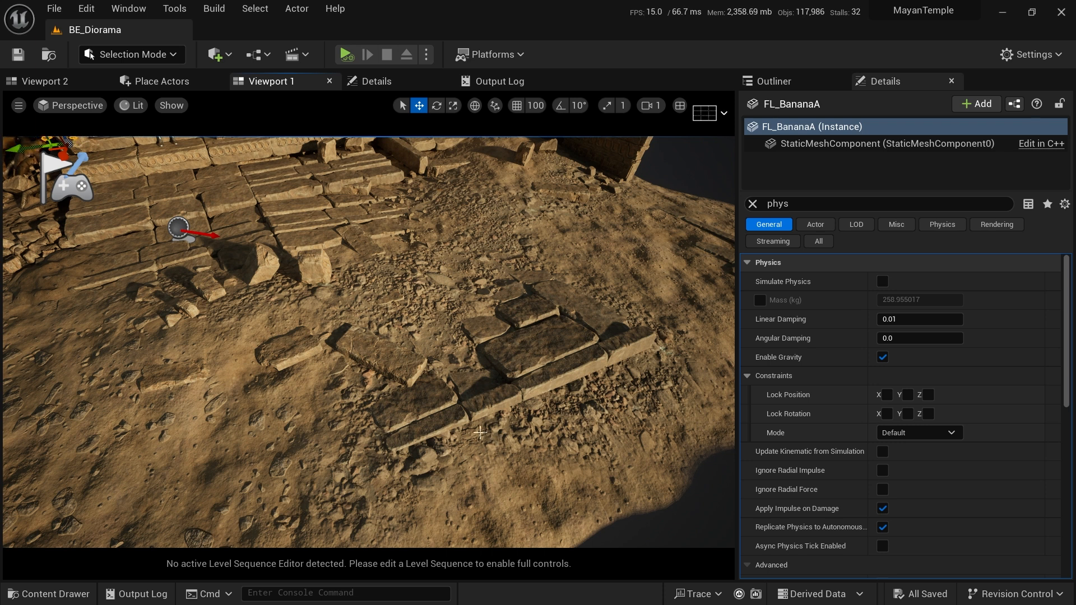
key(s)
right_drag(448, 414, 370, 412)
key(w)
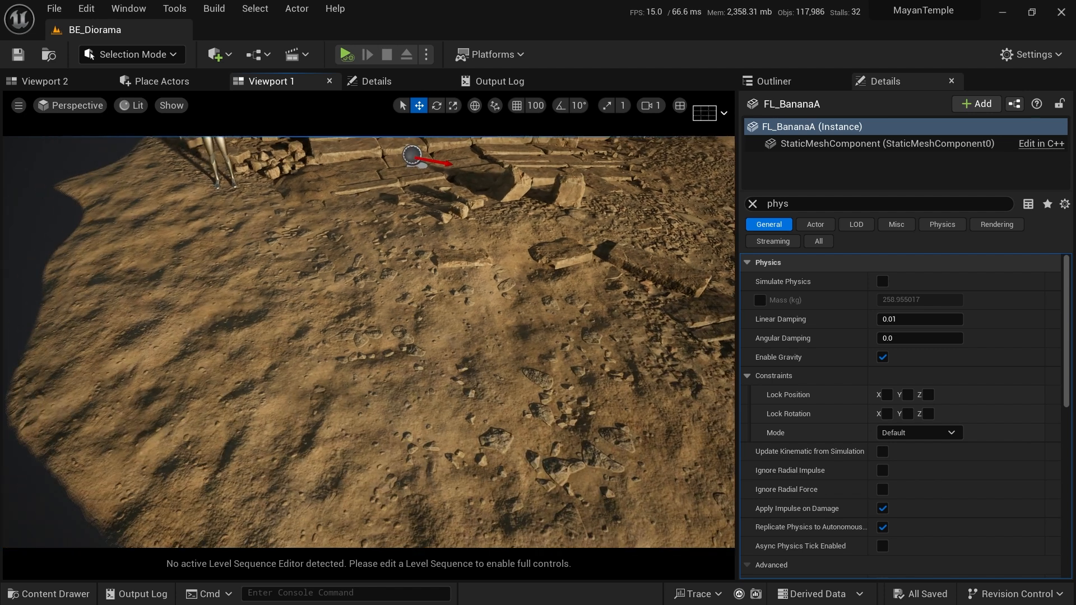
key(s)
mouse_move(438, 300)
right_down()
mouse_move(449, 317)
mouse_move(438, 300)
right_up()
right_drag(424, 381, 424, 381)
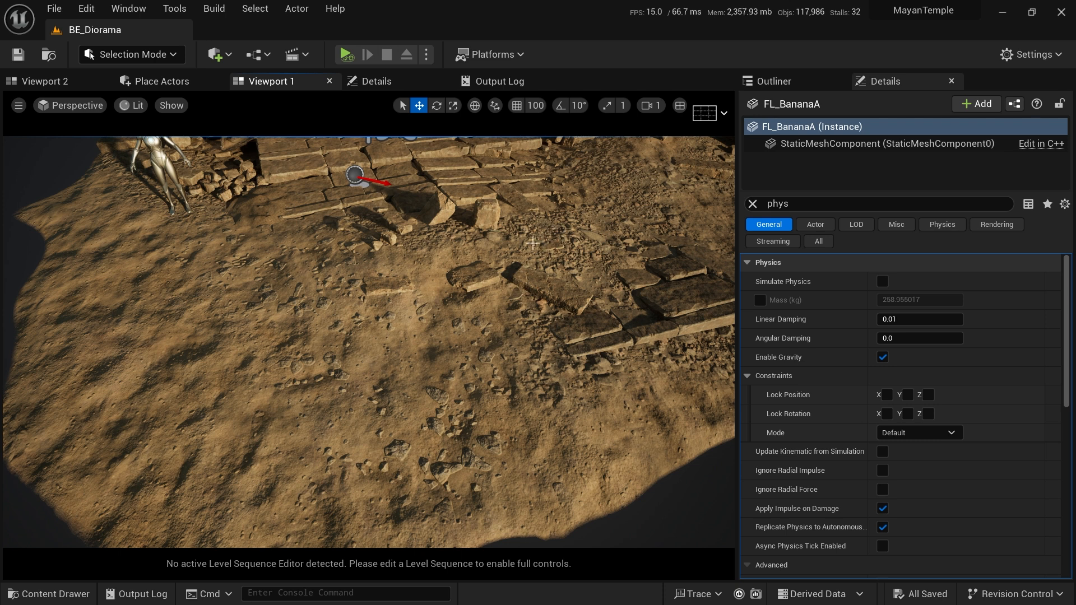
right_drag(552, 294, 573, 248)
key(w)
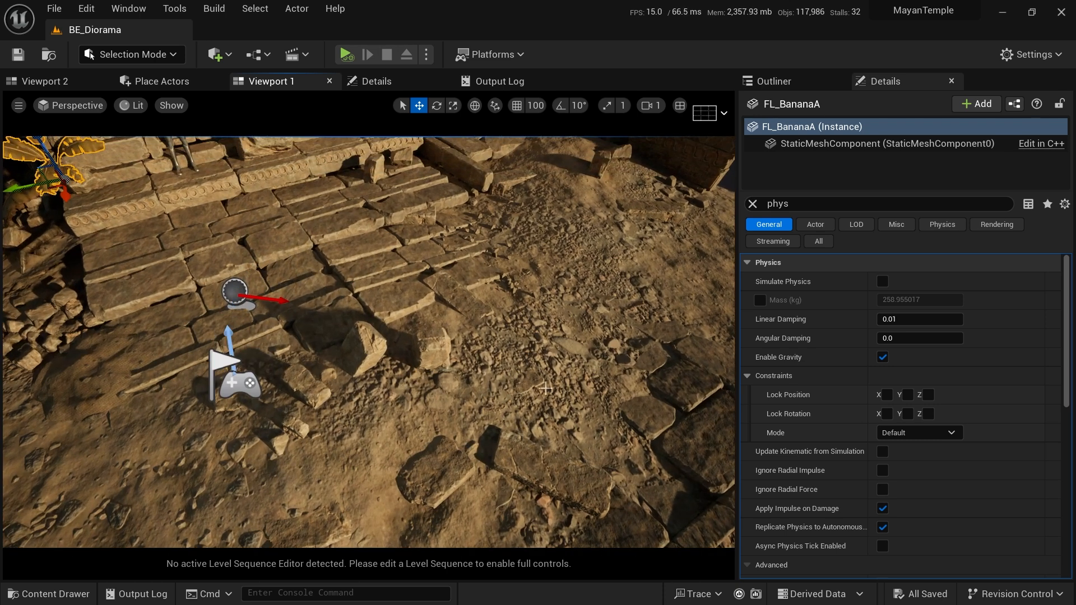
right_drag(491, 360, 282, 398)
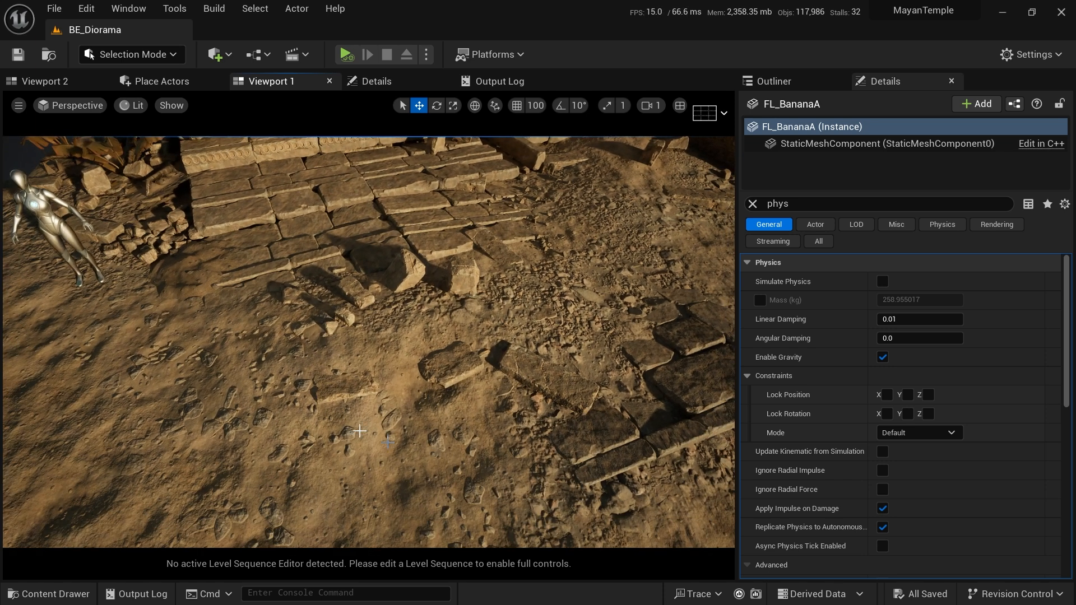
drag(307, 417, 299, 456)
drag(314, 345, 305, 389)
drag(362, 410, 358, 440)
drag(394, 401, 399, 431)
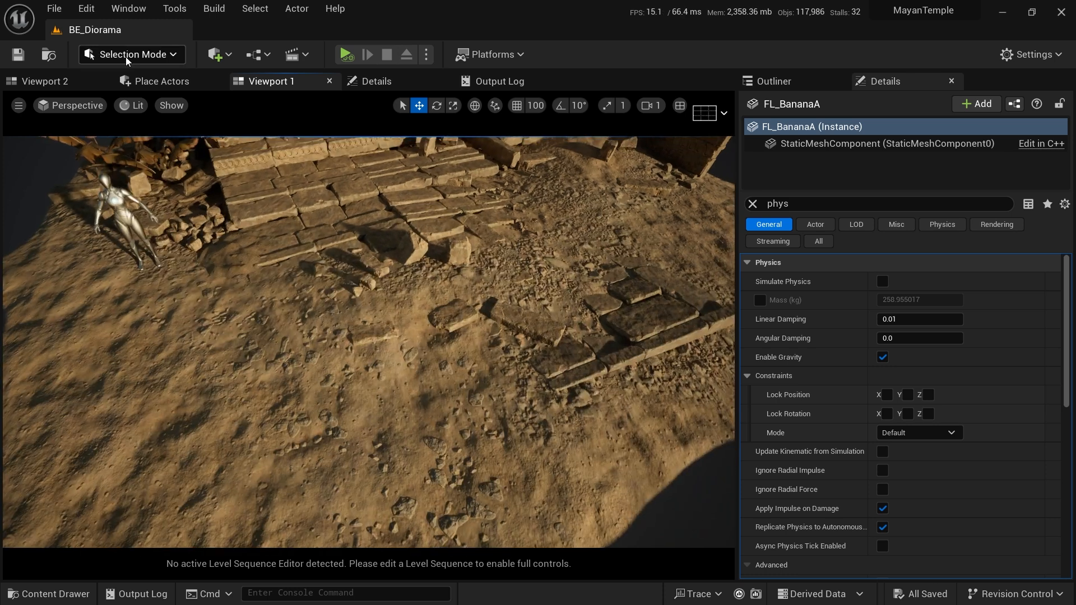
- Switch to Mesh Paint mode, activate vertex color painting, and restrict it to the Red channel
click(130, 54)
click(138, 123)
key(w)
right_drag(471, 332, 472, 322)
click(796, 143)
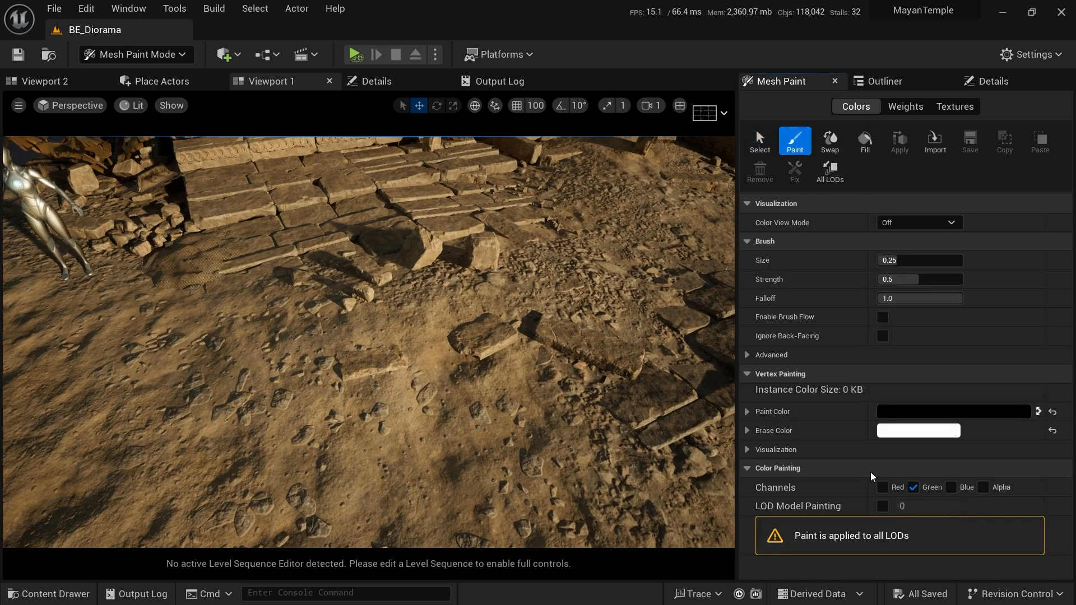
click(919, 488)
mouse_move(413, 369)
right_down()
mouse_move(448, 387)
mouse_move(417, 399)
mouse_move(394, 380)
right_up()
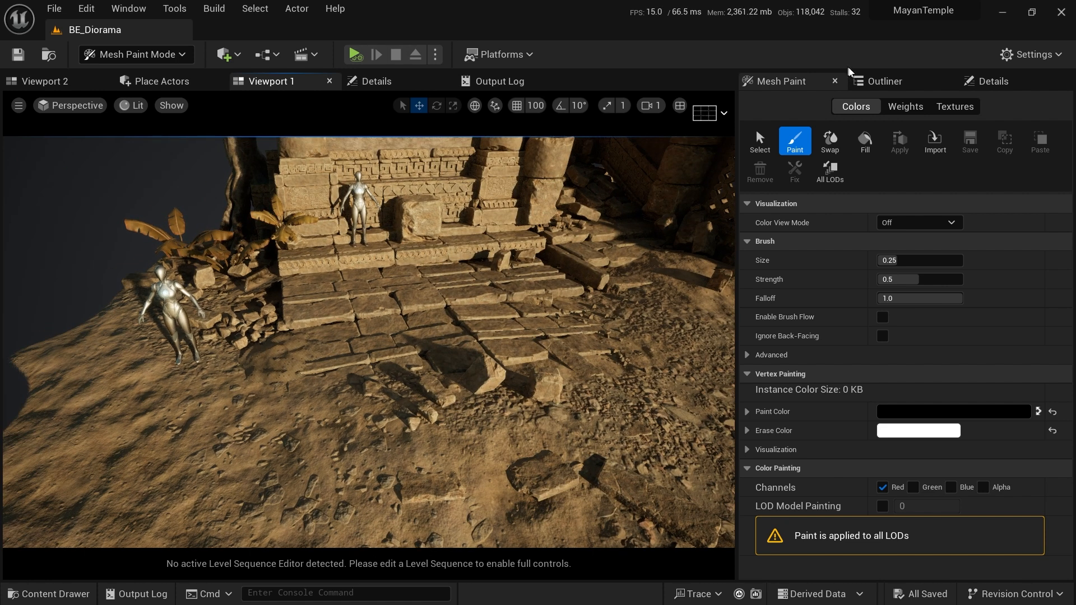
- Search the scene's actors for "rec" and select the Rectangle ground mesh as the painting target
click(874, 81)
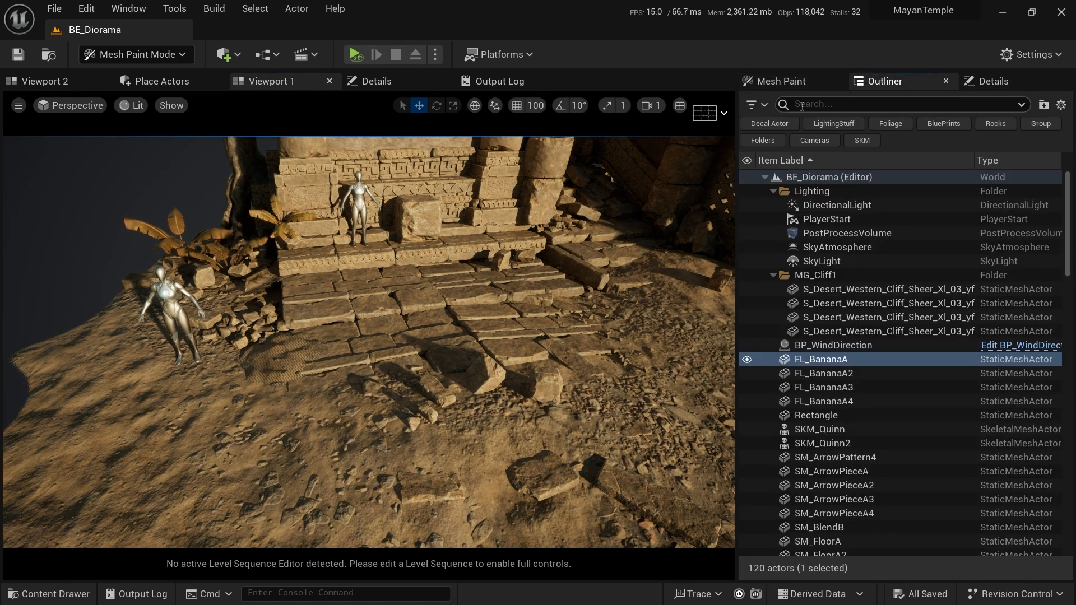
click(802, 107)
text(rec)
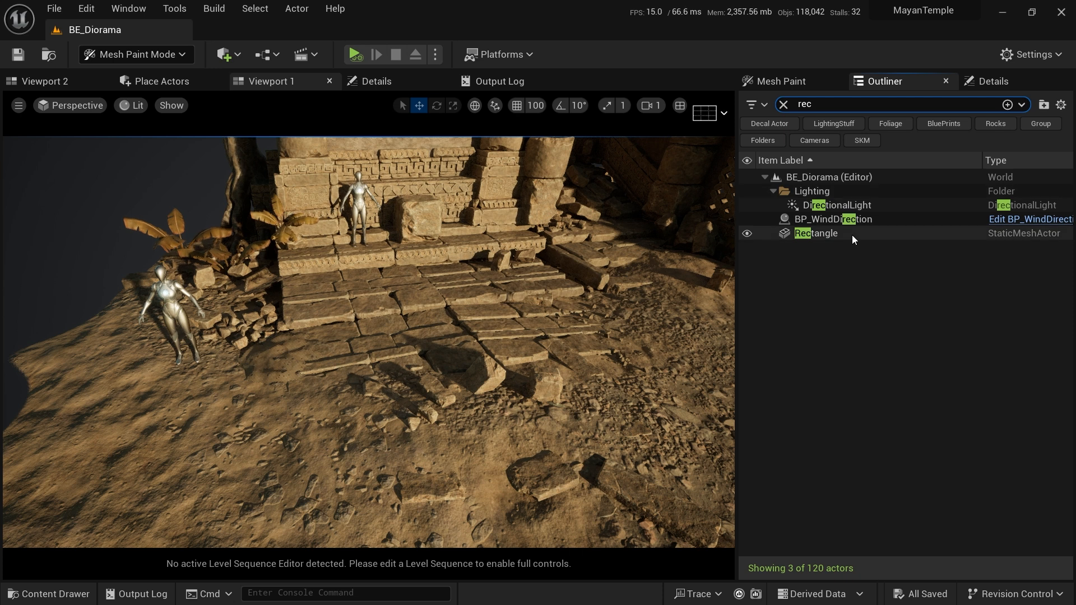
click(852, 234)
click(785, 81)
- Enlarge the paint brush to about 0.916 and paint black over the rubble beside the temple stairs in the Red channel
scroll(541, 392, up, 2)
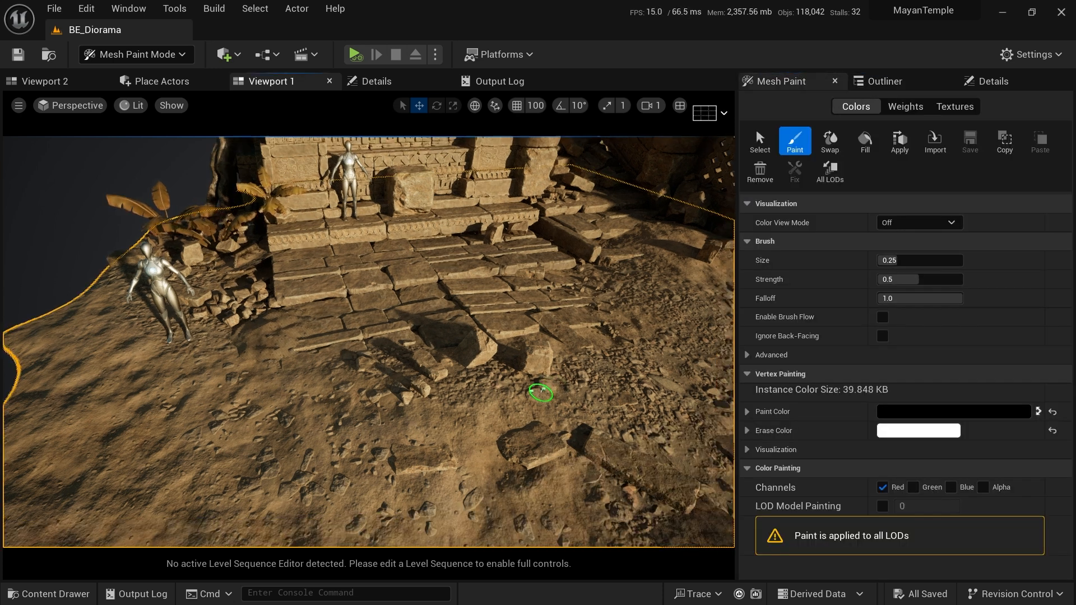
scroll(504, 404, up, 1)
scroll(449, 329, up, 1)
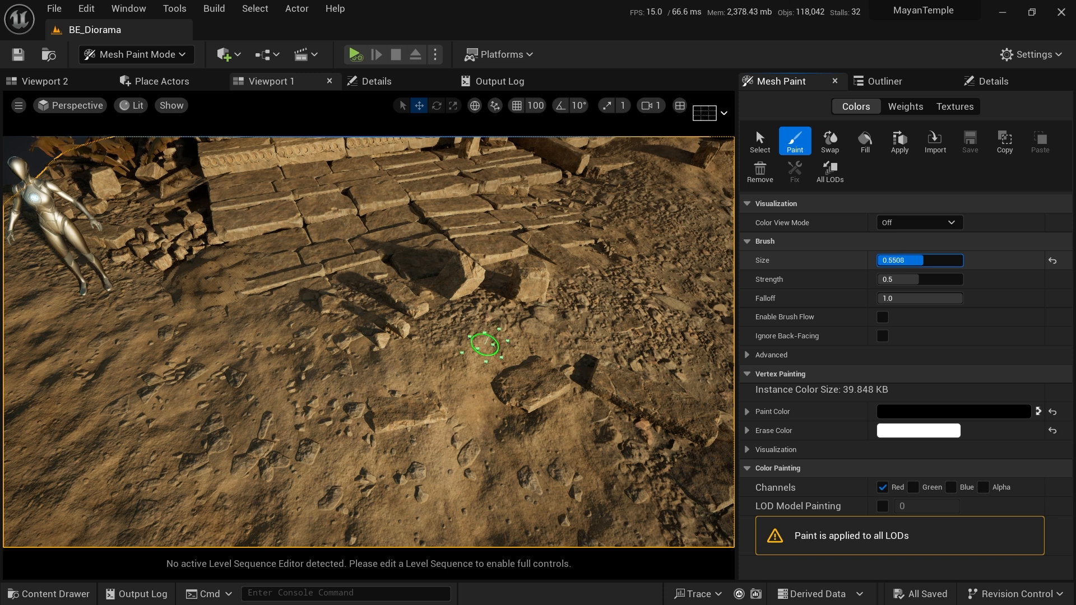
drag(919, 260, 924, 260)
mouse_move(466, 357)
mouse_down()
mouse_move(440, 311)
mouse_move(637, 328)
mouse_move(550, 340)
mouse_move(627, 301)
mouse_up()
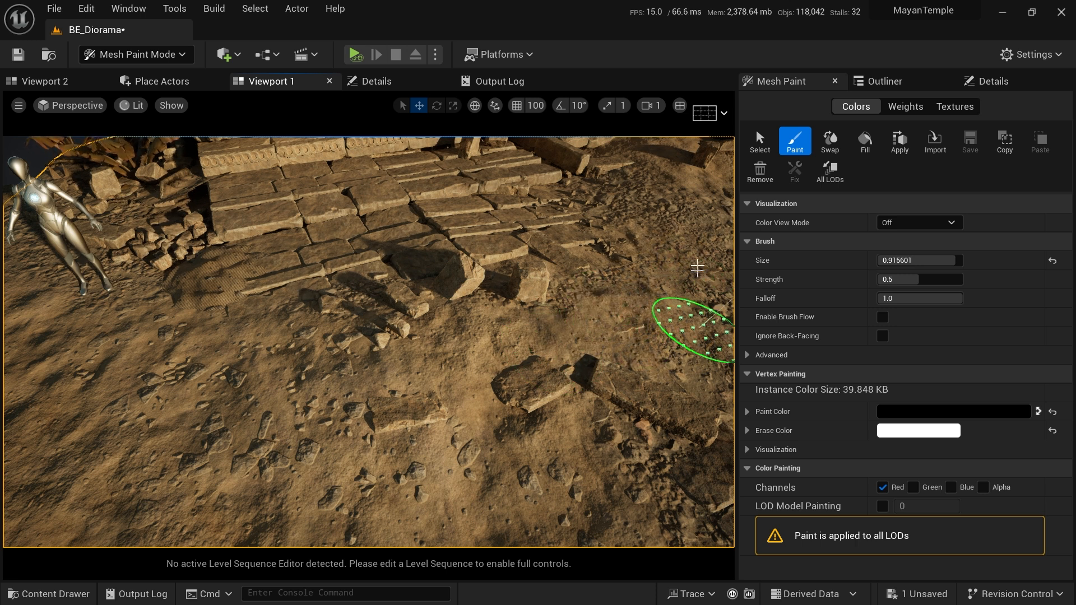
- Paint out more Red-channel rubble with black on the sand between the broken paving slabs and the stairs
key(d)
mouse_move(390, 332)
right_down()
mouse_move(384, 354)
mouse_move(395, 340)
mouse_move(370, 312)
right_up()
key(s)
key(w)
mouse_move(387, 350)
right_down()
mouse_move(377, 392)
mouse_move(374, 376)
mouse_move(403, 352)
right_up()
key(d)
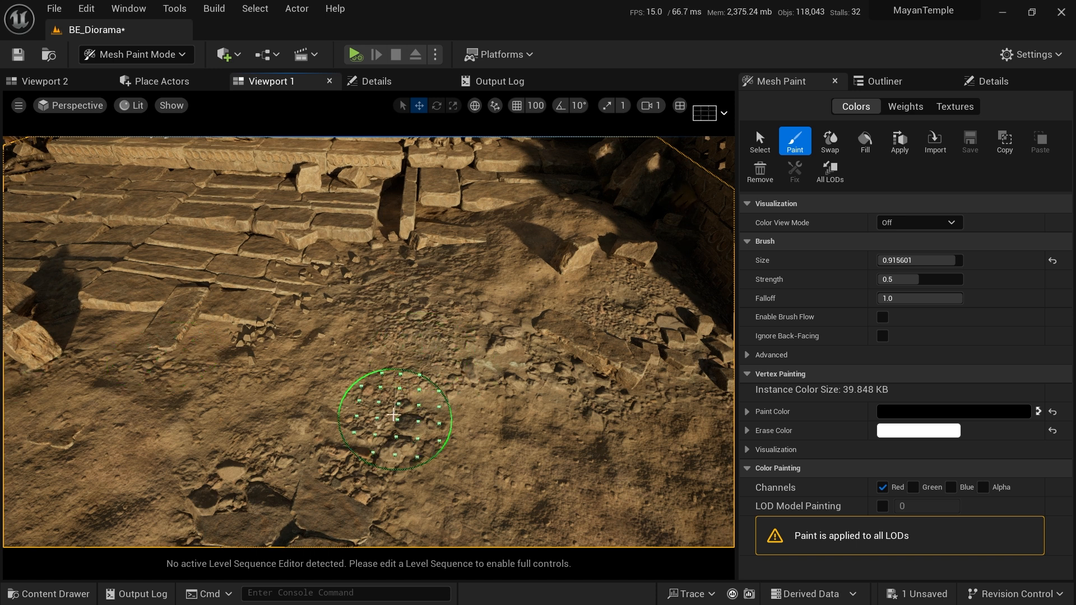
right_drag(403, 423, 405, 435)
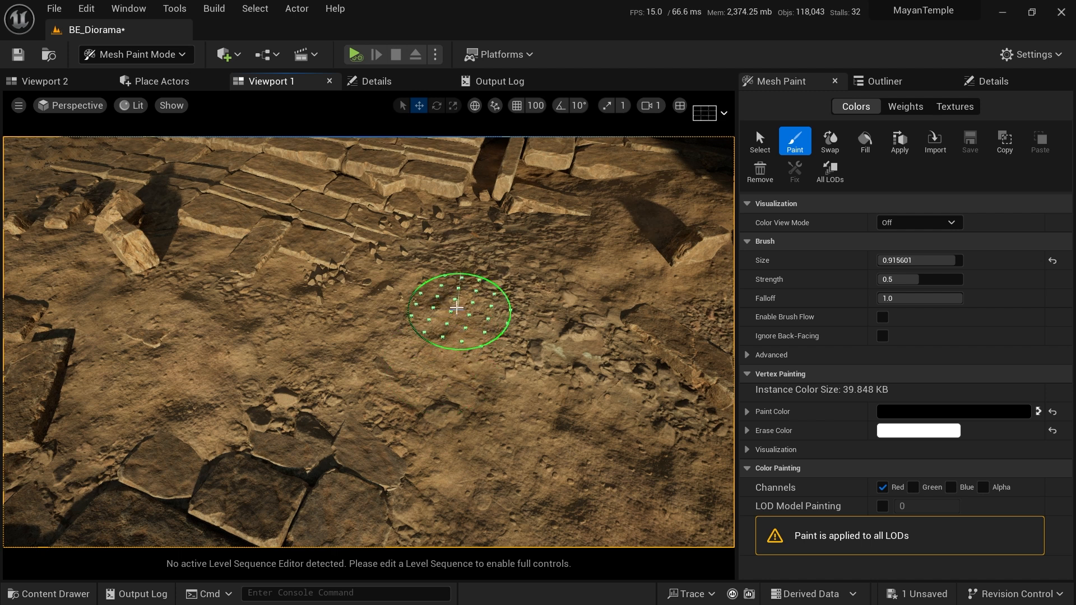
mouse_move(516, 348)
right_down()
mouse_move(504, 336)
mouse_move(492, 384)
mouse_move(597, 541)
mouse_move(325, 233)
right_up()
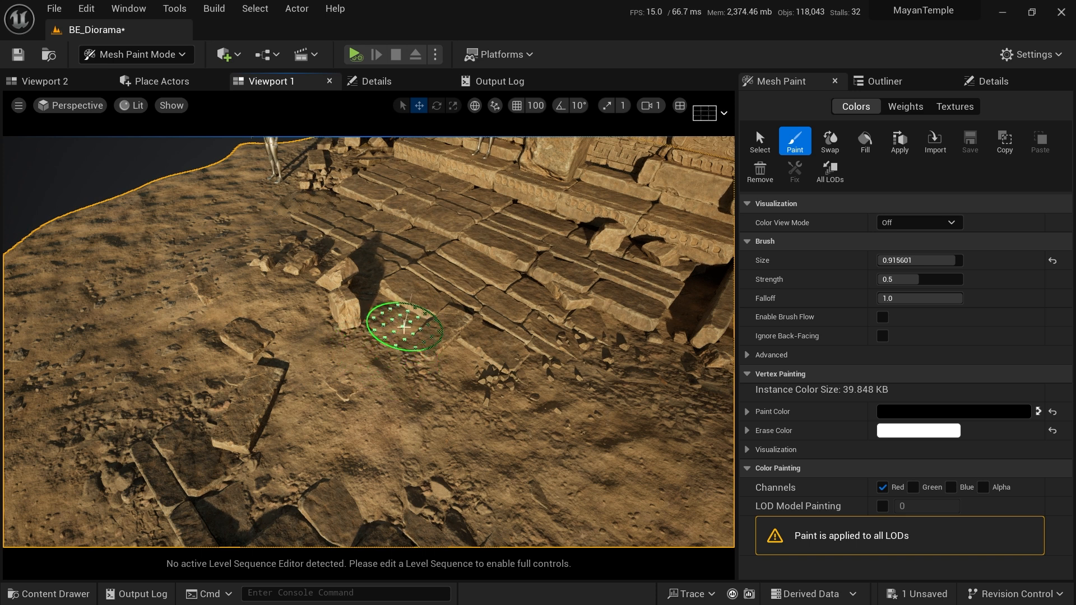
- Swap the paint color to white and paint Red-channel rubble back along the foot of the temple stairs
key(x)
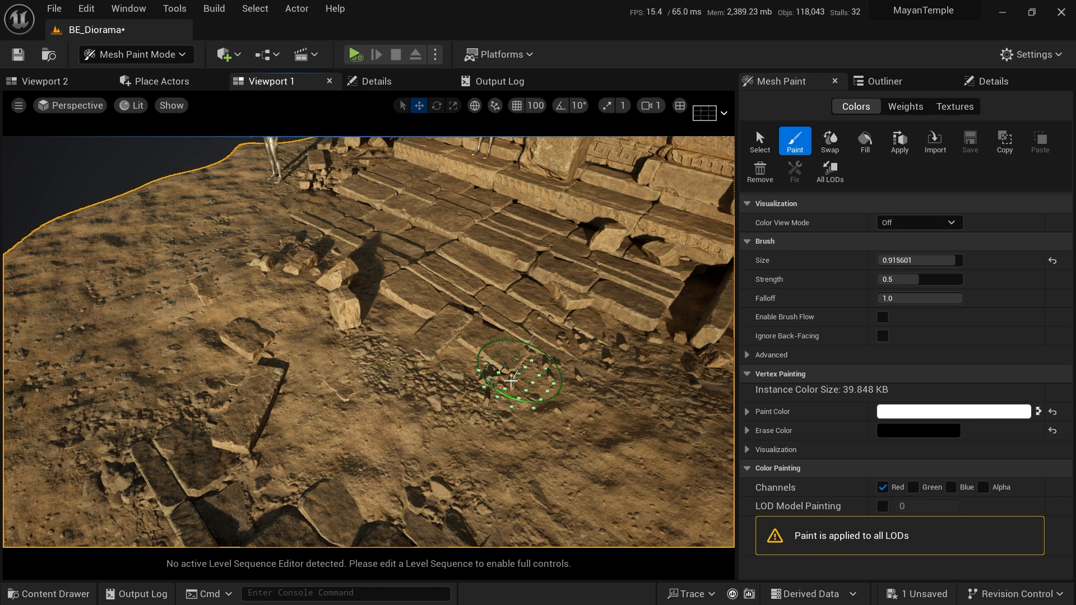
mouse_move(456, 403)
right_down()
mouse_move(314, 351)
mouse_move(297, 325)
mouse_move(518, 464)
mouse_move(461, 409)
mouse_move(600, 428)
mouse_move(445, 394)
mouse_move(596, 389)
mouse_move(598, 346)
right_up()
mouse_move(428, 344)
right_down()
mouse_move(460, 408)
mouse_move(396, 276)
mouse_move(468, 348)
mouse_move(404, 353)
right_up()
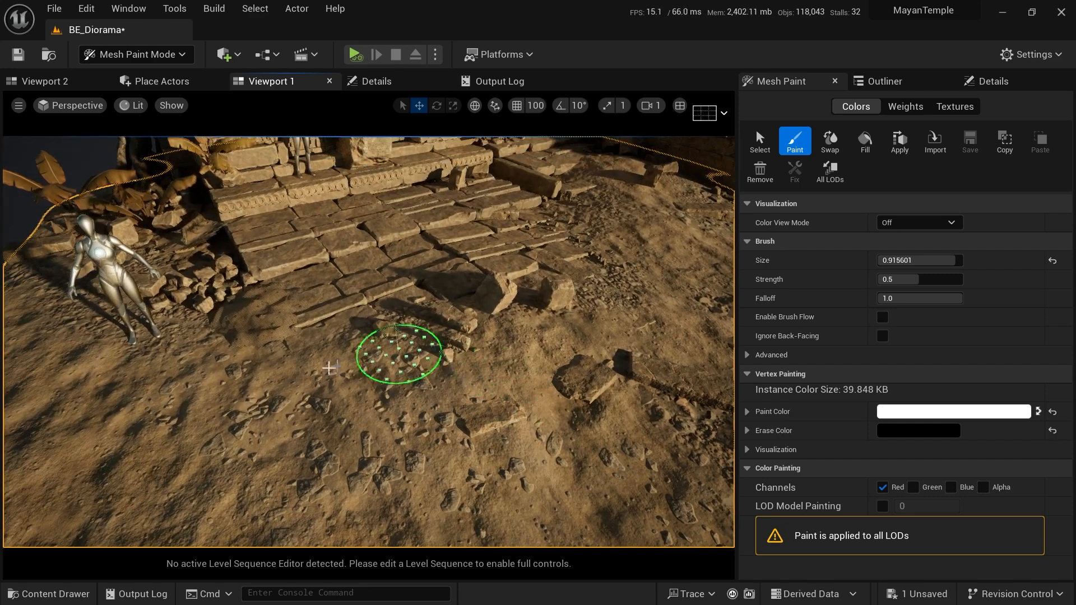
right_drag(271, 351, 293, 354)
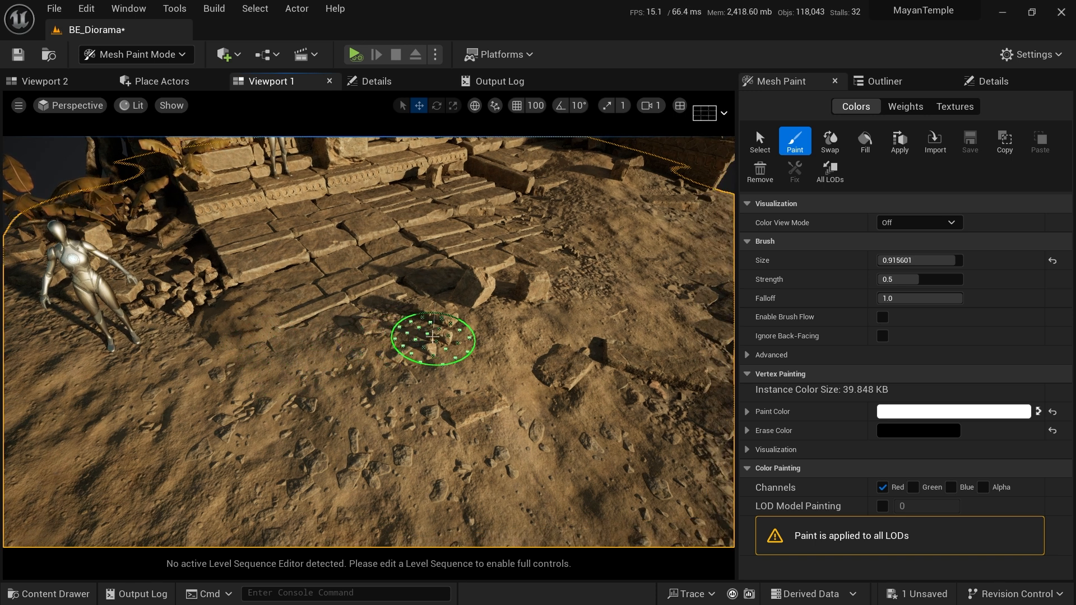
right_drag(274, 384, 331, 400)
key(a)
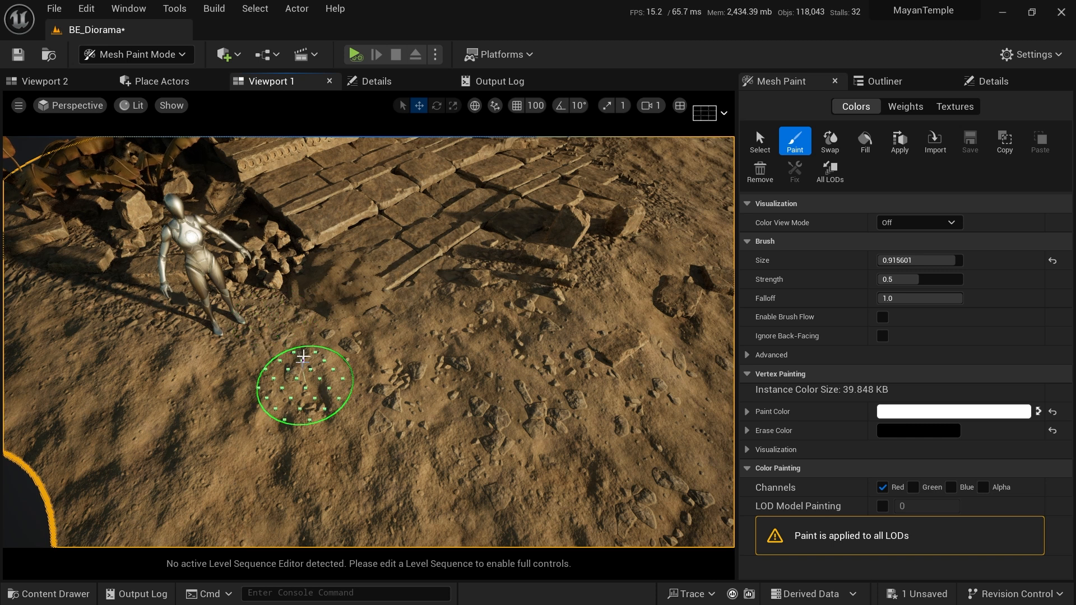
- Extend the white Red-channel rubble near the mannequin and around the broken slabs by the ground's outer edge
right_drag(375, 292, 356, 332)
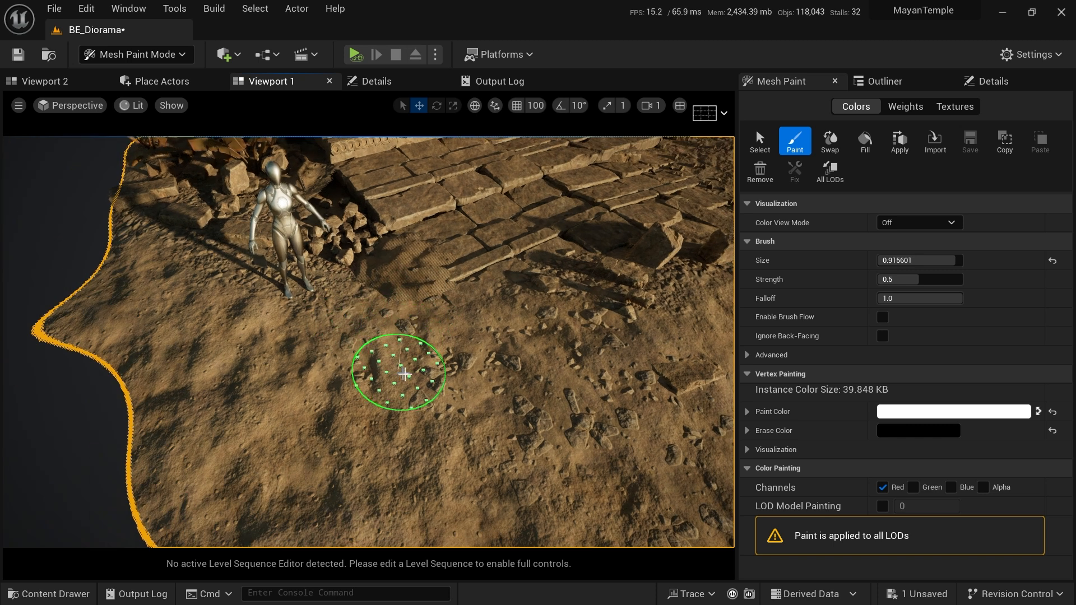
right_drag(479, 337, 483, 338)
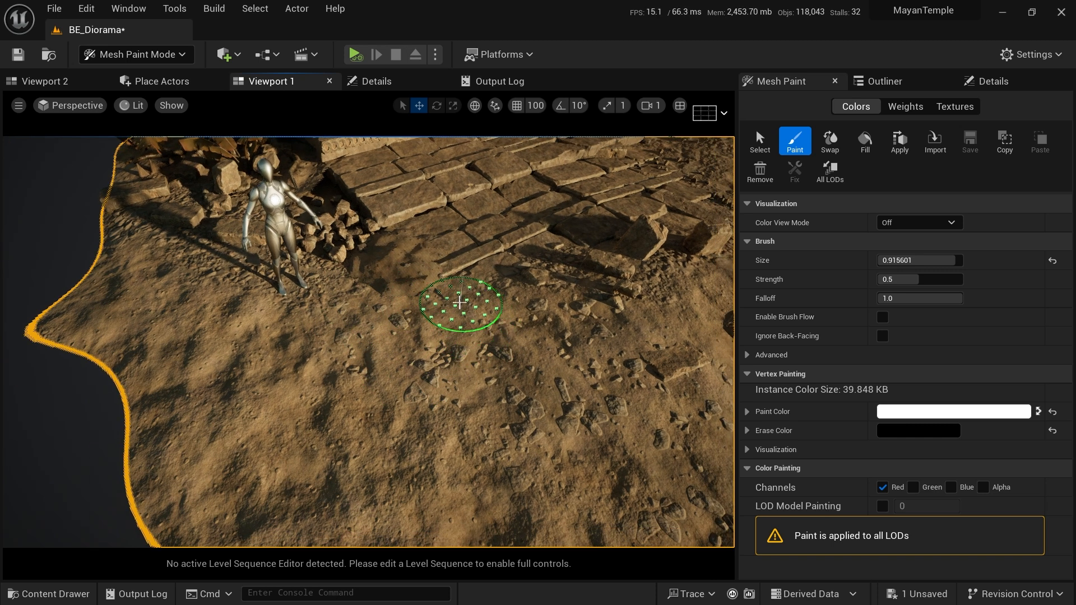
right_drag(457, 302, 486, 300)
right_drag(408, 326, 502, 327)
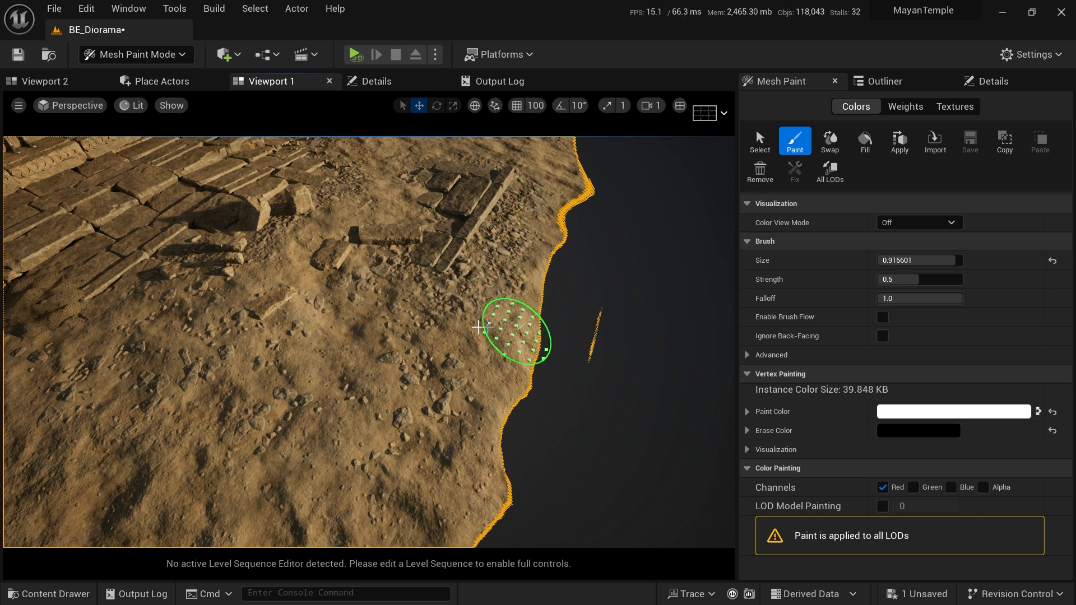
right_drag(455, 332, 493, 346)
mouse_move(385, 358)
right_down()
mouse_move(370, 360)
mouse_move(488, 366)
right_up()
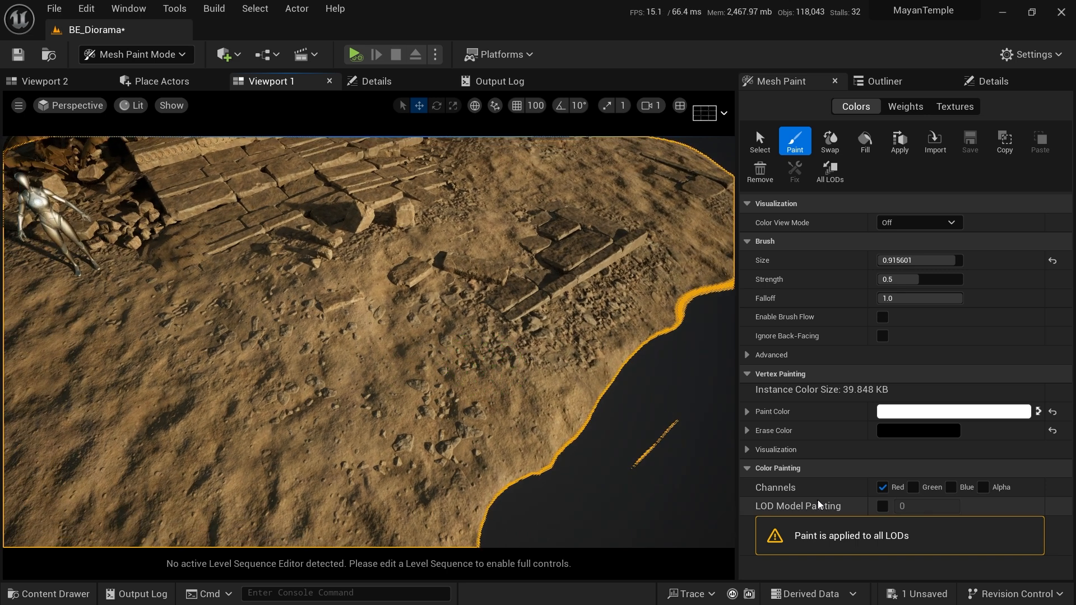
- Restrict painting to the Green channel and paint white pebble variation across the sand in front of the stairs
click(883, 487)
click(913, 487)
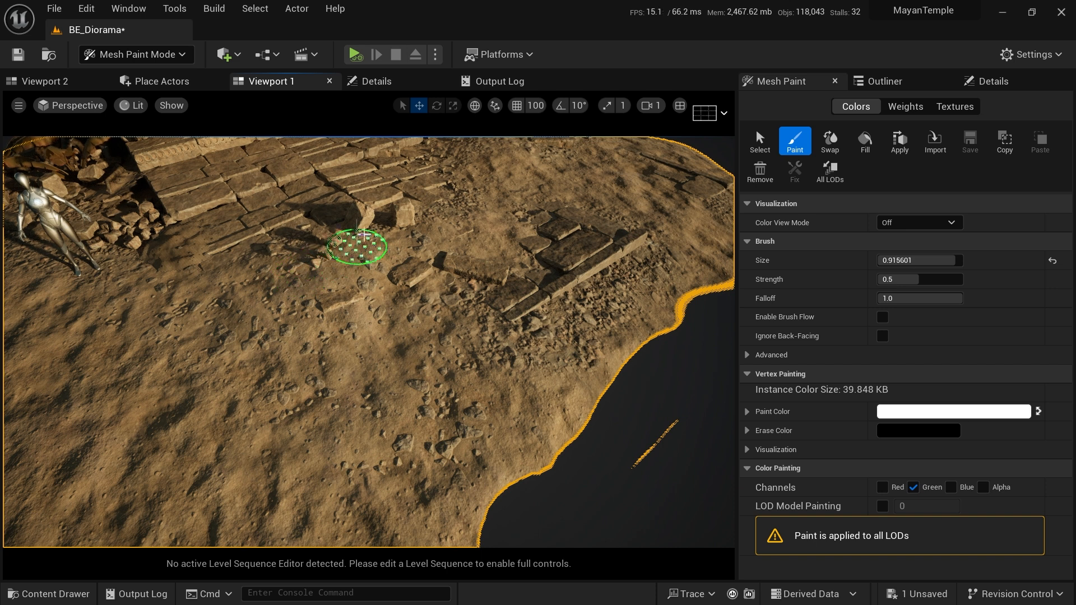
right_drag(387, 317, 378, 325)
mouse_move(458, 341)
right_down()
mouse_move(477, 358)
mouse_move(446, 331)
right_up()
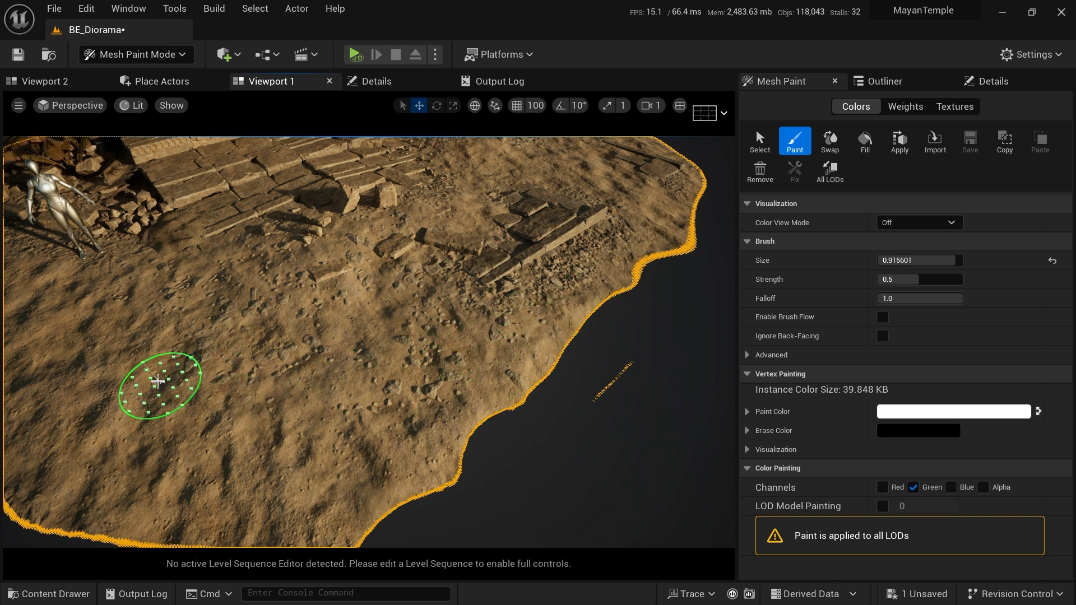
right_drag(359, 336, 354, 320)
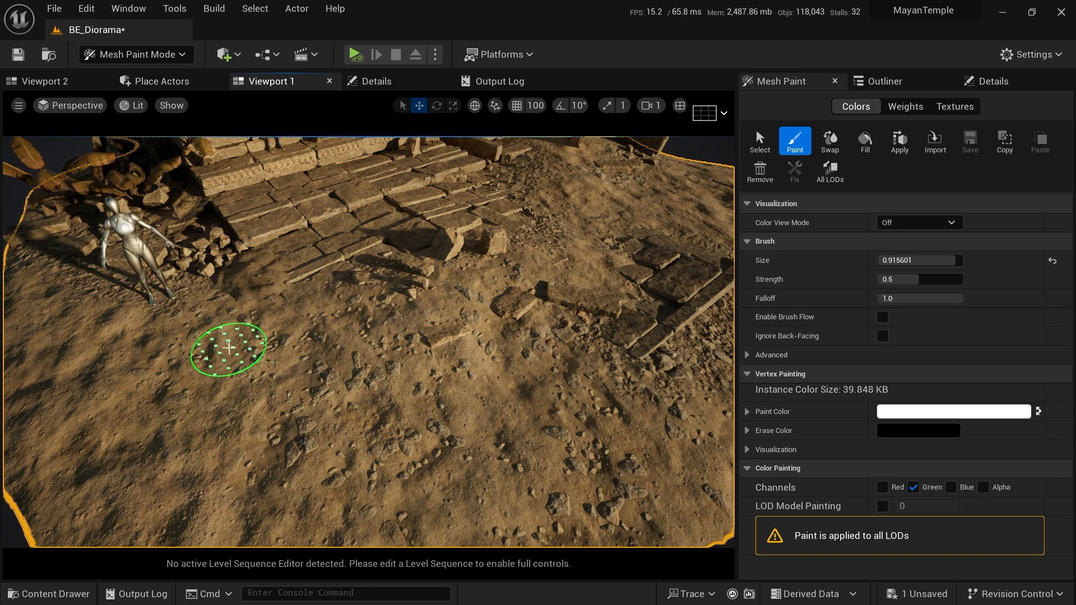
- Continue the white Green-channel pebbles around the paving slabs and fallen bricks beside the ruined wall
mouse_move(430, 389)
right_down()
mouse_move(409, 387)
mouse_move(507, 378)
mouse_move(387, 387)
right_up()
mouse_move(314, 401)
right_down()
mouse_move(426, 401)
mouse_move(247, 399)
mouse_move(398, 401)
mouse_move(311, 443)
right_up()
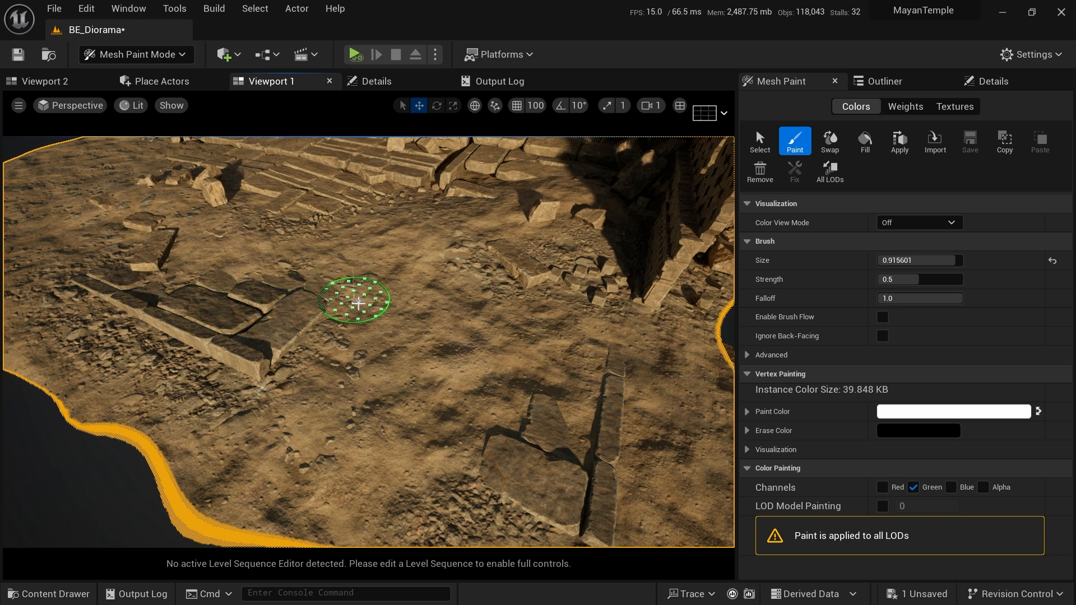
mouse_move(374, 410)
alt+mouse_down()
mouse_move(314, 405)
mouse_move(375, 355)
mouse_move(376, 328)
alt+mouse_up()
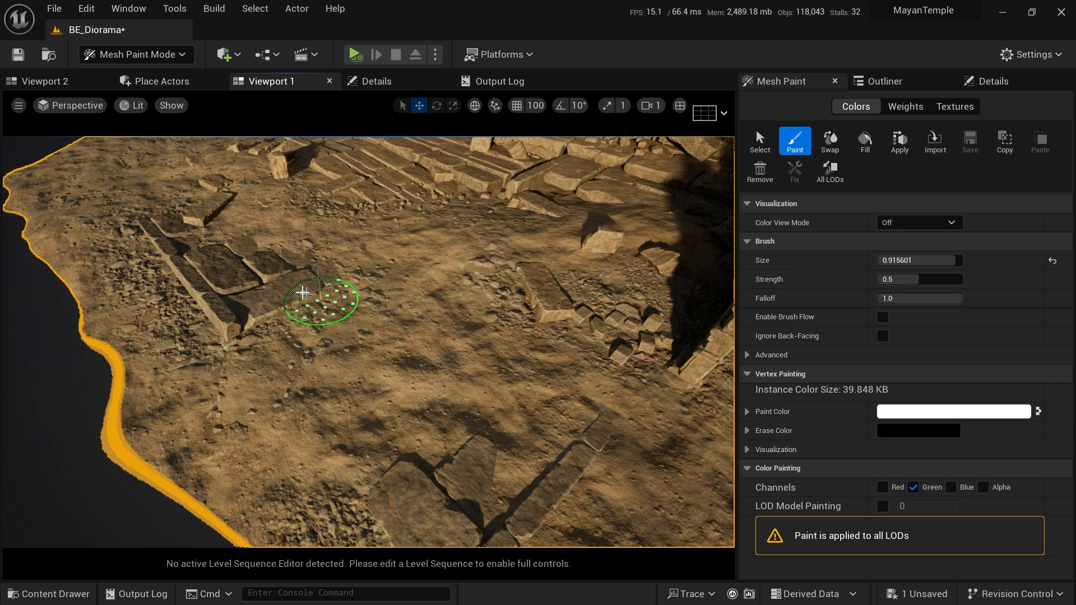
mouse_move(385, 408)
right_down()
mouse_move(180, 408)
mouse_move(387, 408)
right_up()
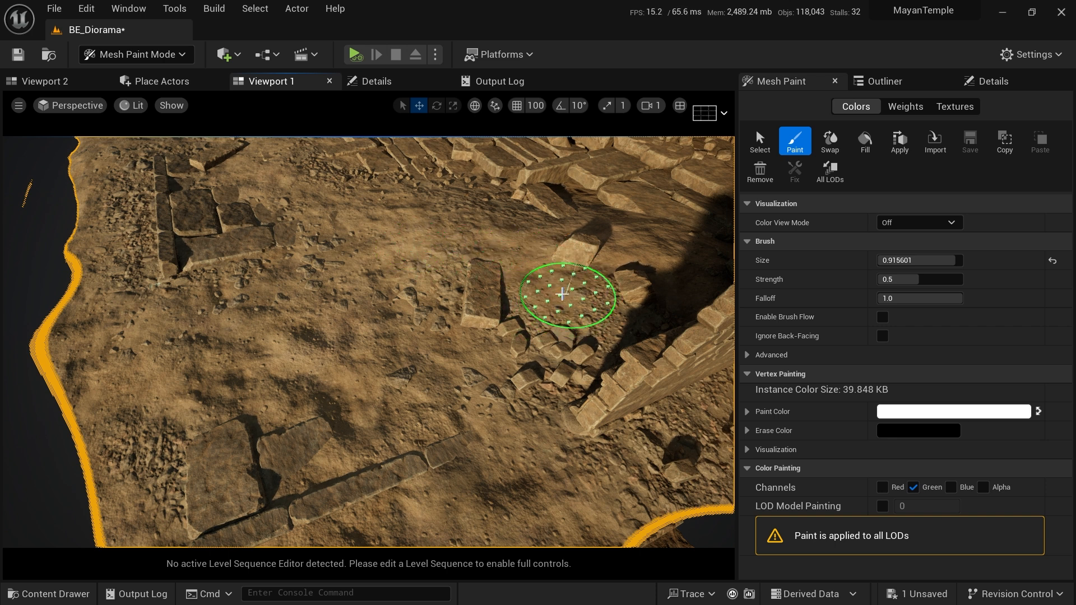
mouse_move(301, 336)
right_down()
mouse_move(377, 341)
mouse_move(449, 330)
right_up()
- Swap the paint color to black and paint back excess Green-channel pebbles on the sand around the broken slabs
key(x)
right_drag(334, 439, 332, 412)
right_drag(384, 438, 482, 398)
mouse_move(401, 417)
right_down()
mouse_move(291, 416)
mouse_move(449, 442)
mouse_move(443, 418)
mouse_move(331, 429)
mouse_move(513, 455)
mouse_move(499, 443)
right_up()
right_drag(515, 374, 606, 393)
right_drag(448, 379, 390, 362)
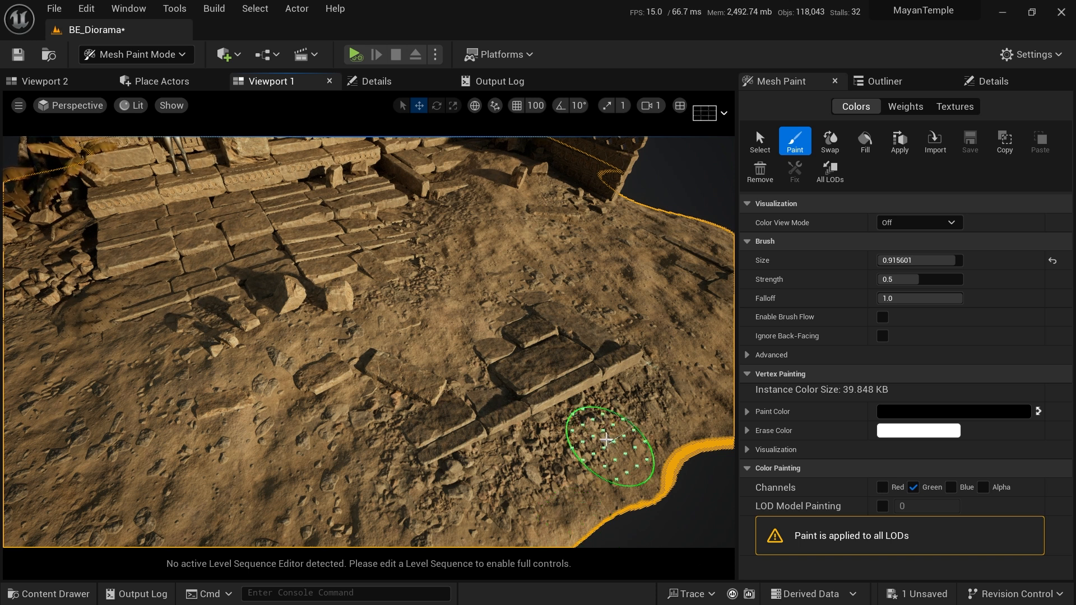
scroll(617, 459, down, 5)
scroll(566, 452, down, 5)
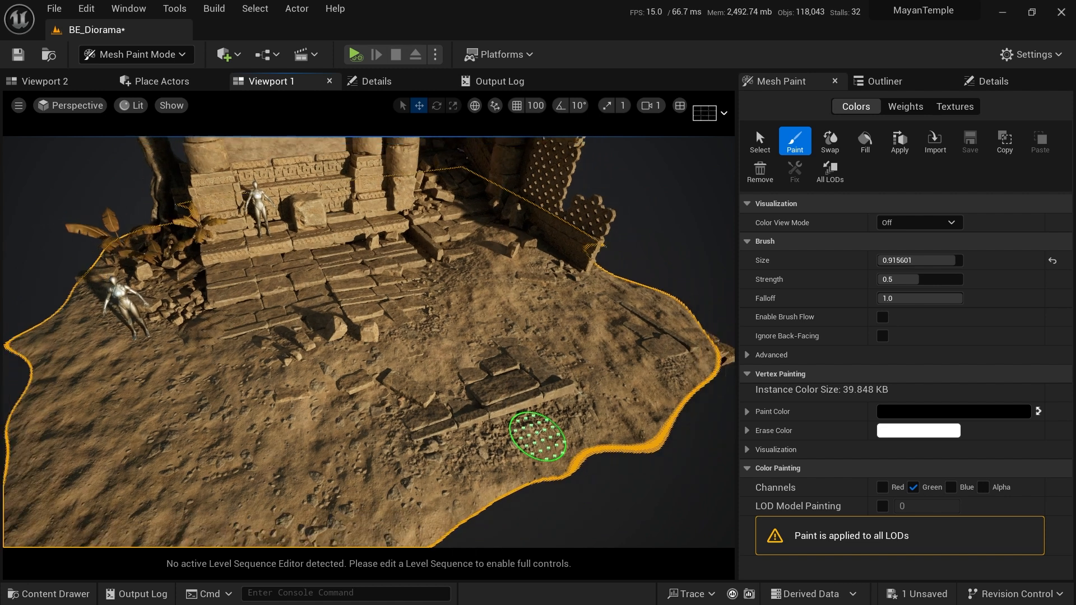